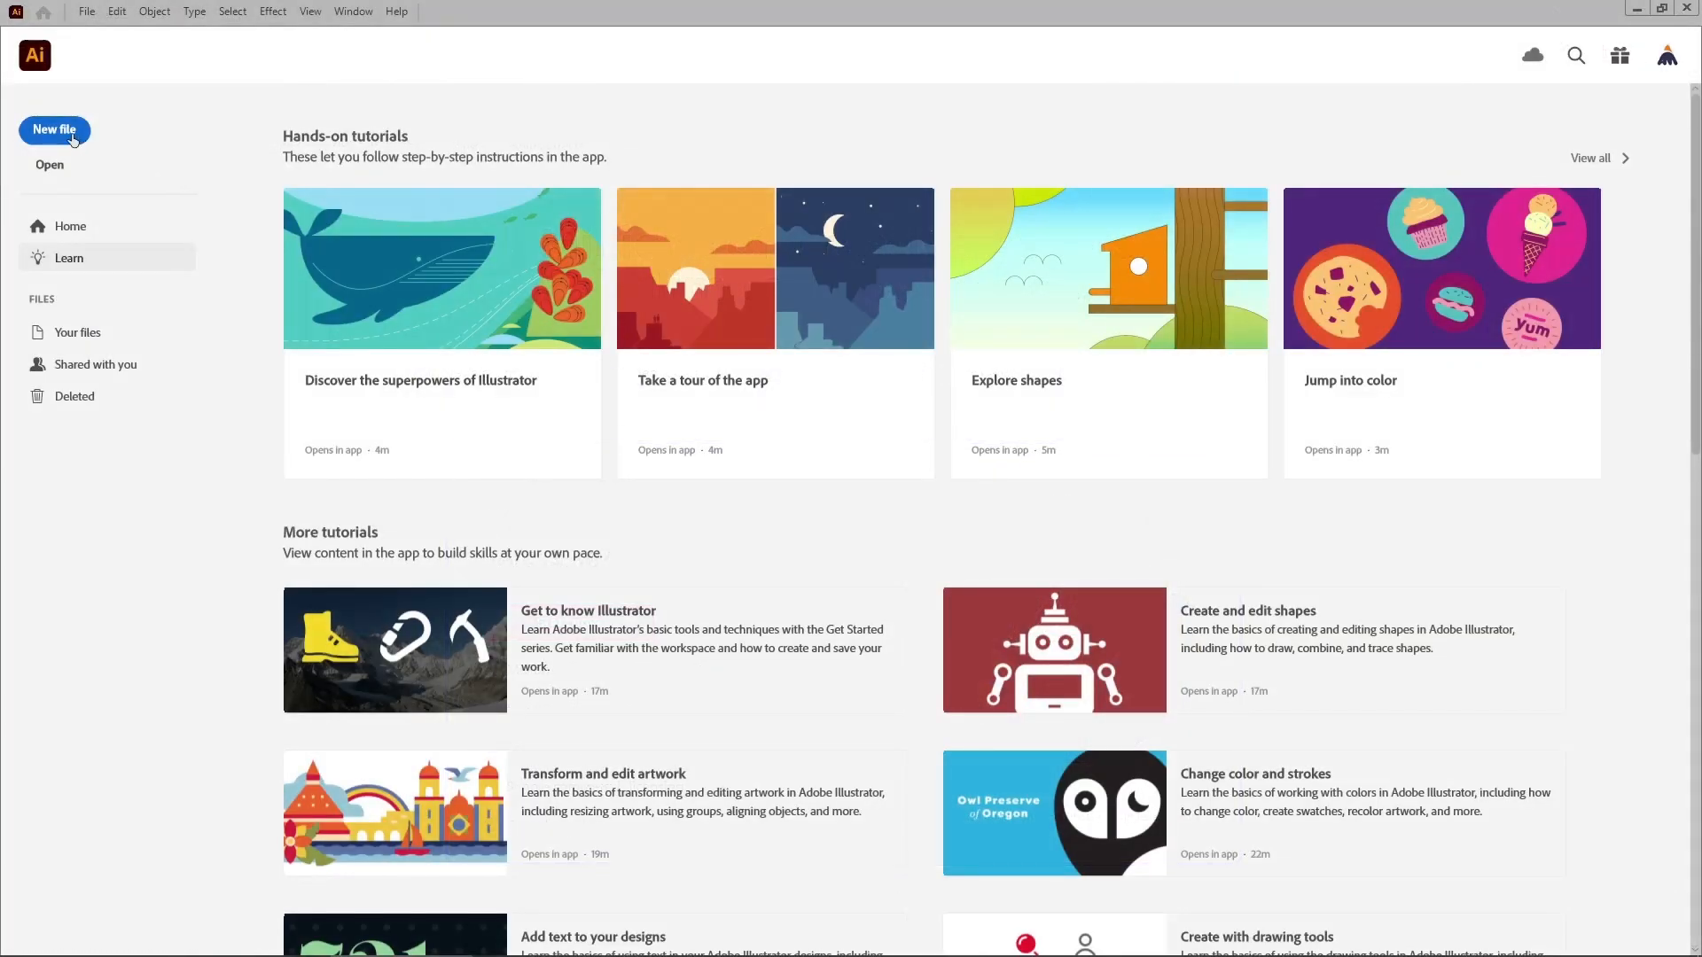
Create a new 850 x 500 px document in pixels with RGB Color mode and Screen (72 ppi) raster effects.
click(72, 139)
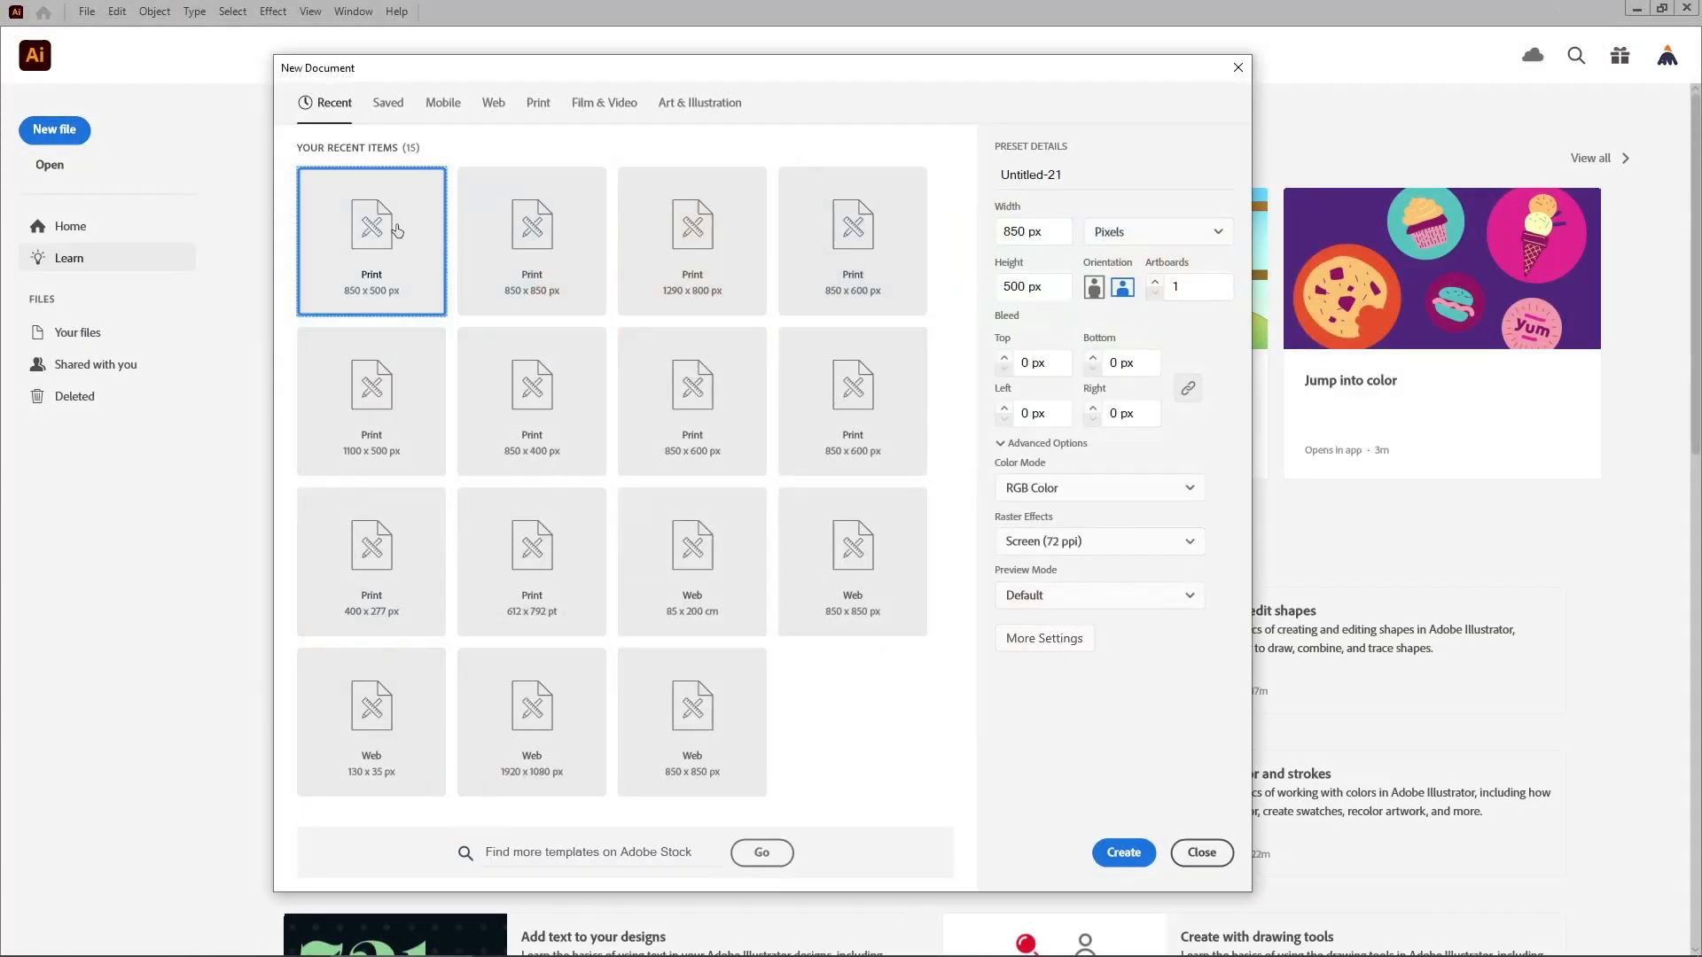
click(1141, 238)
click(1141, 270)
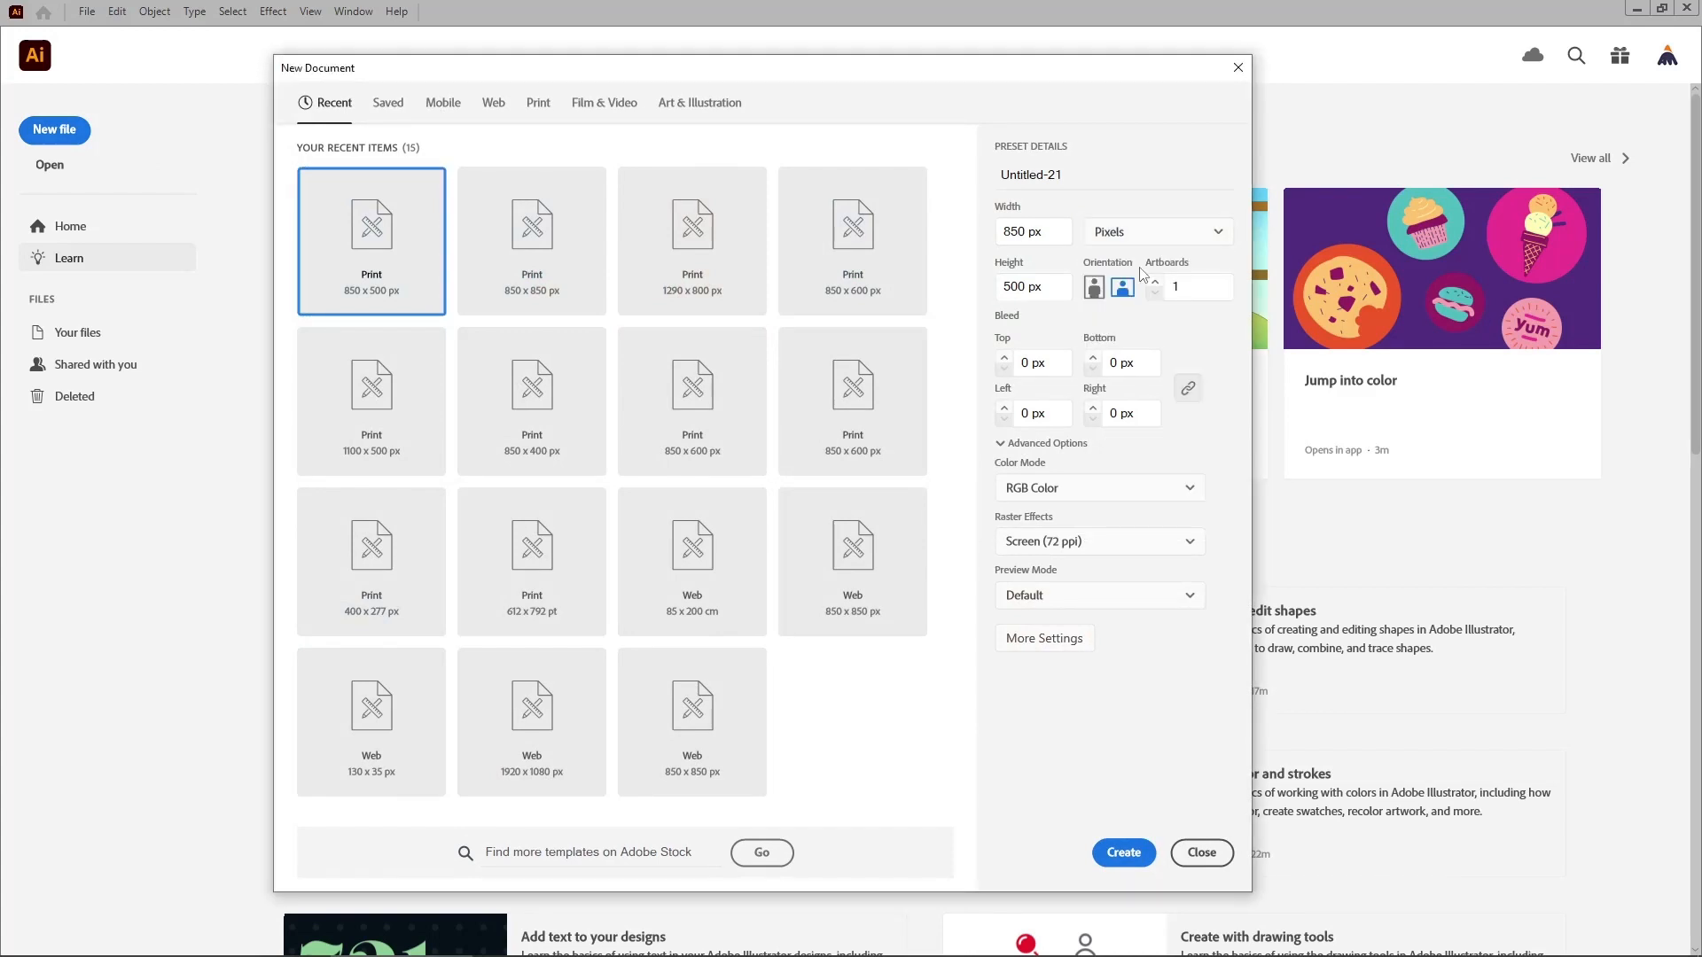
click(1054, 232)
drag(1057, 286, 1005, 285)
click(1090, 495)
click(1066, 521)
click(1086, 541)
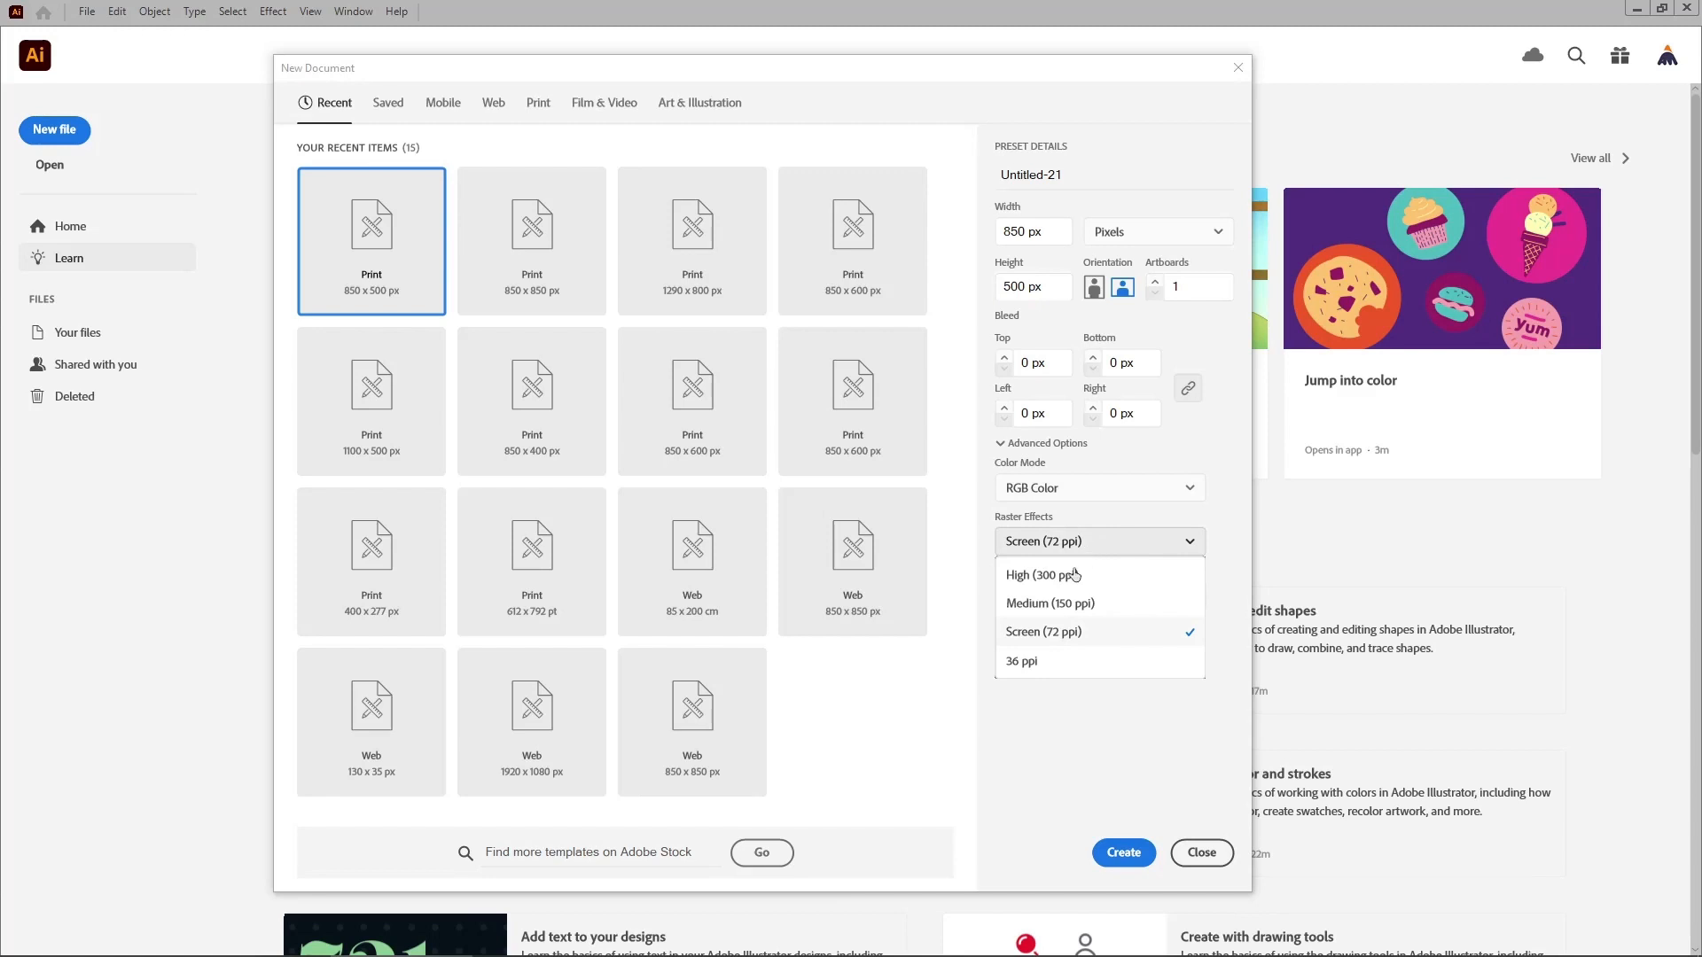
click(1066, 633)
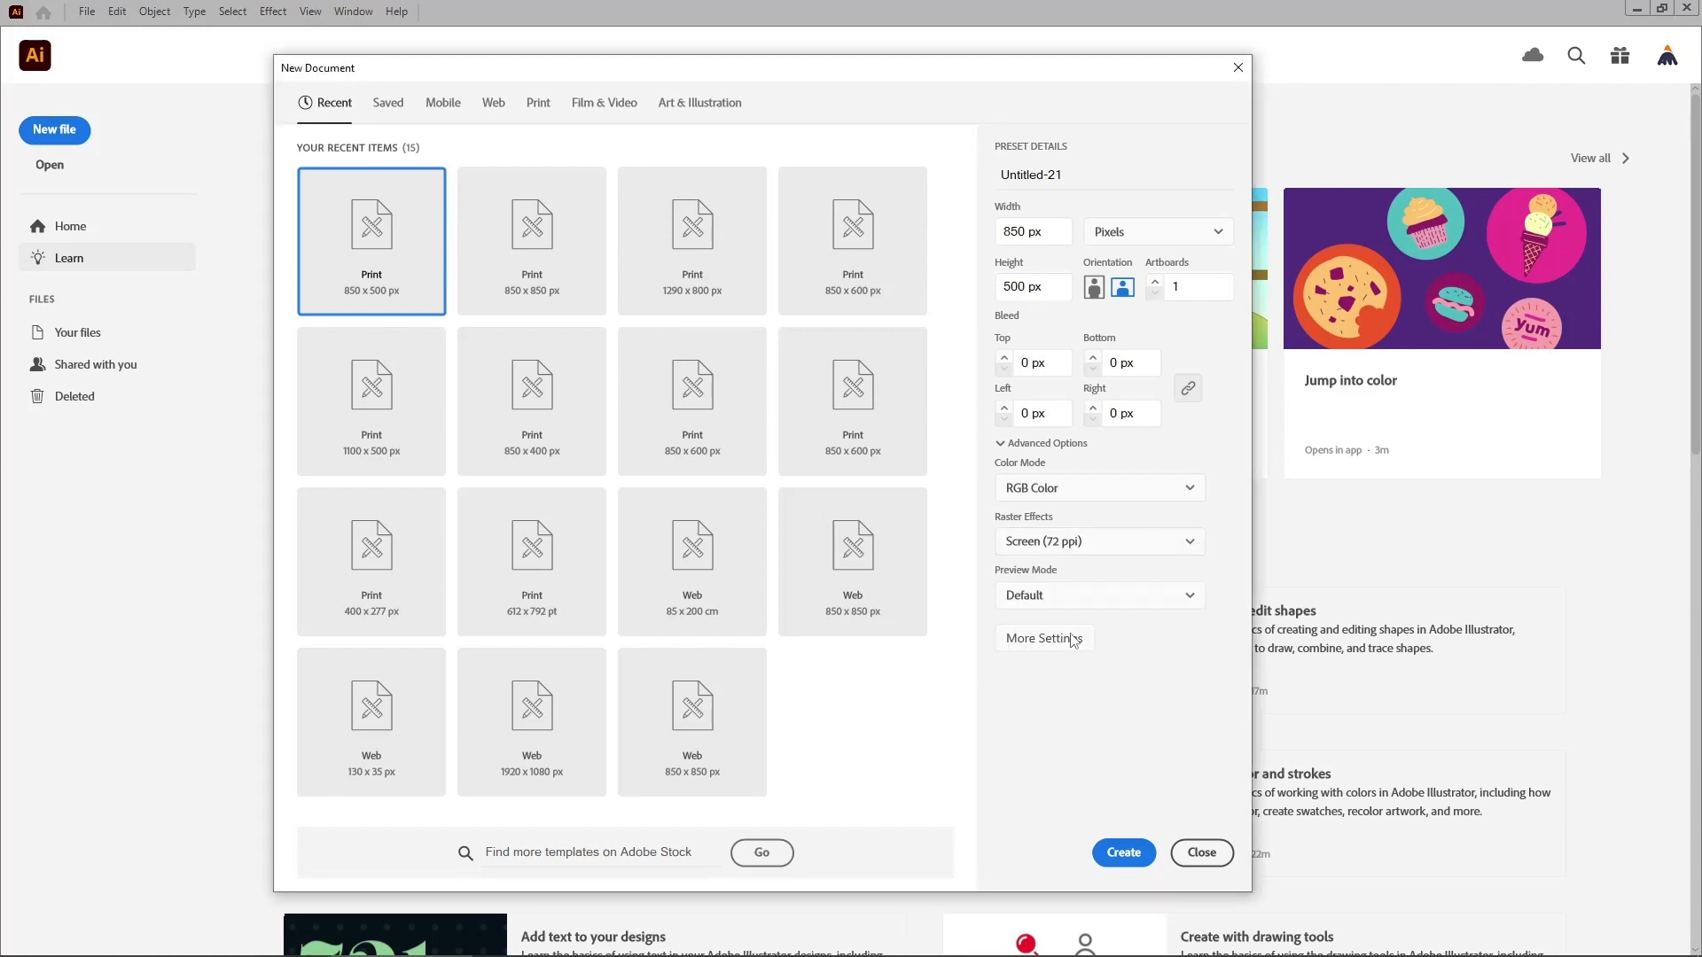
click(1124, 852)
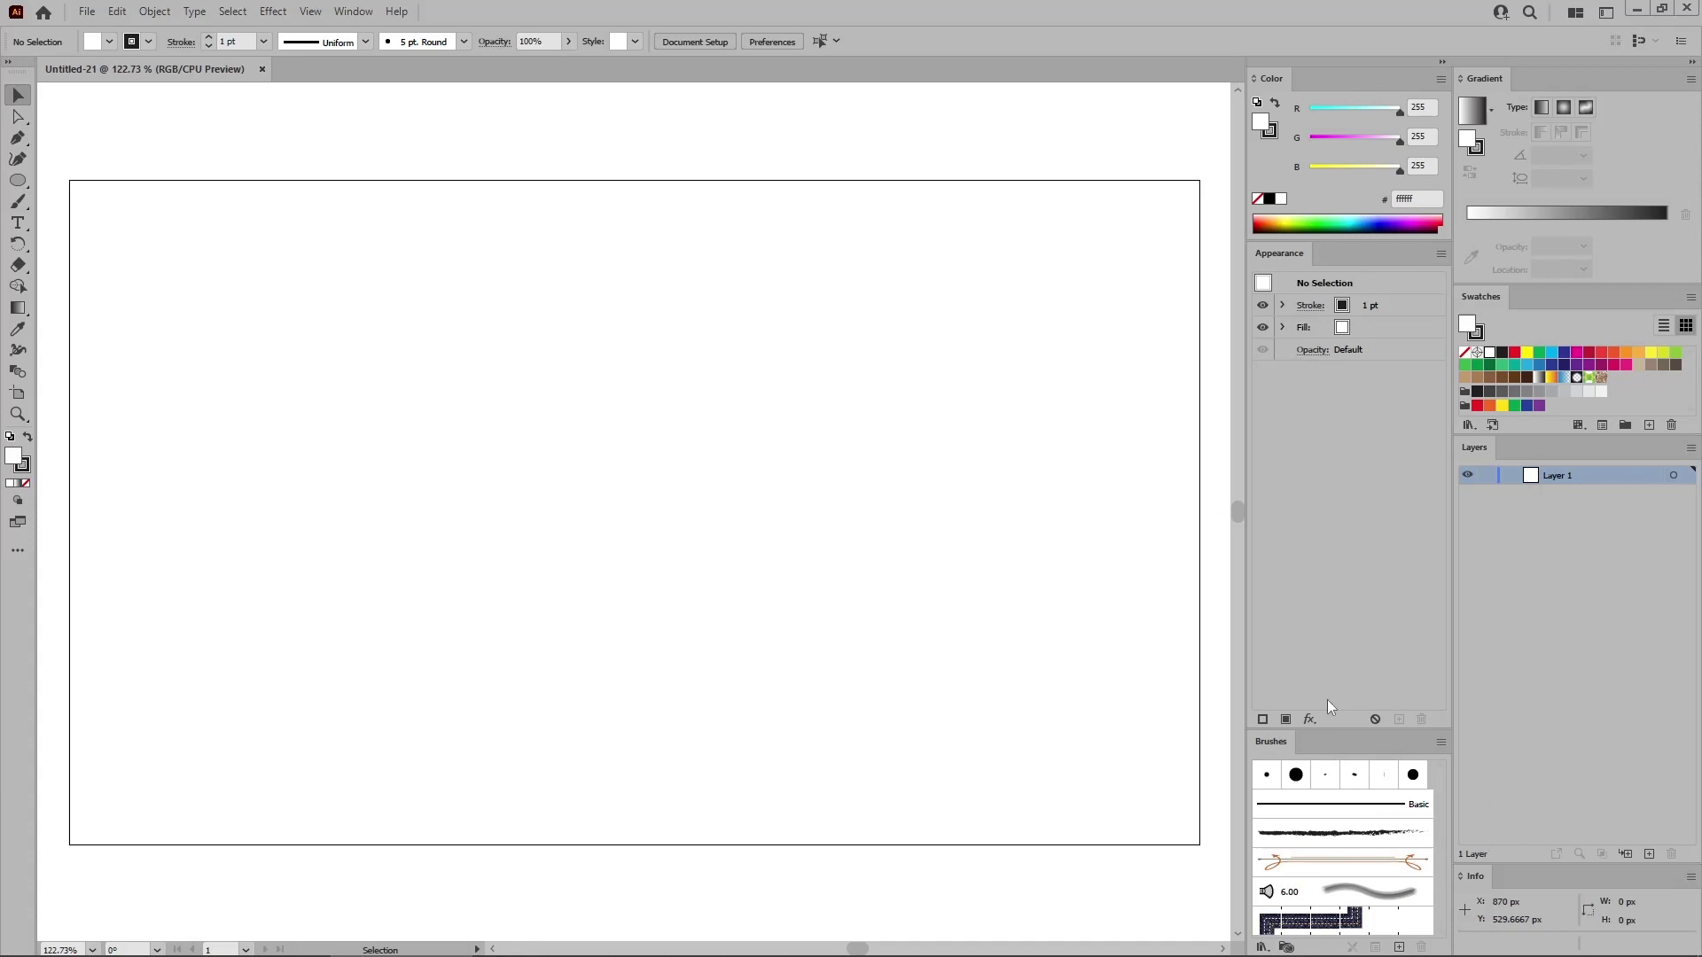
click(354, 11)
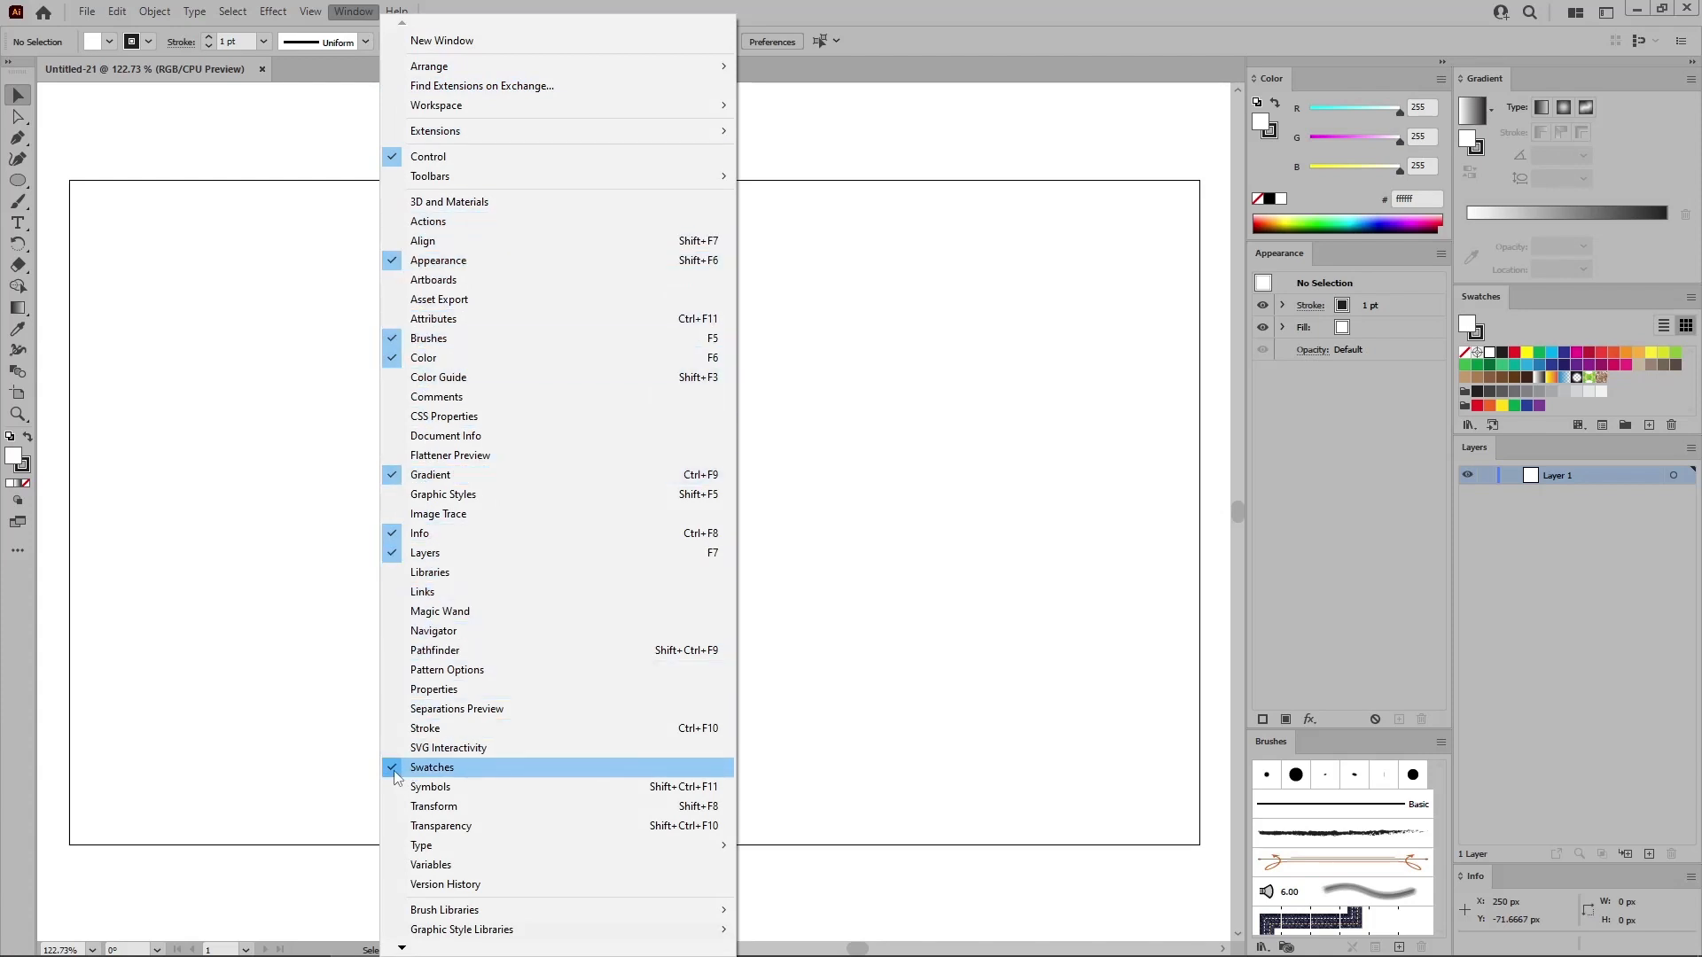
click(344, 554)
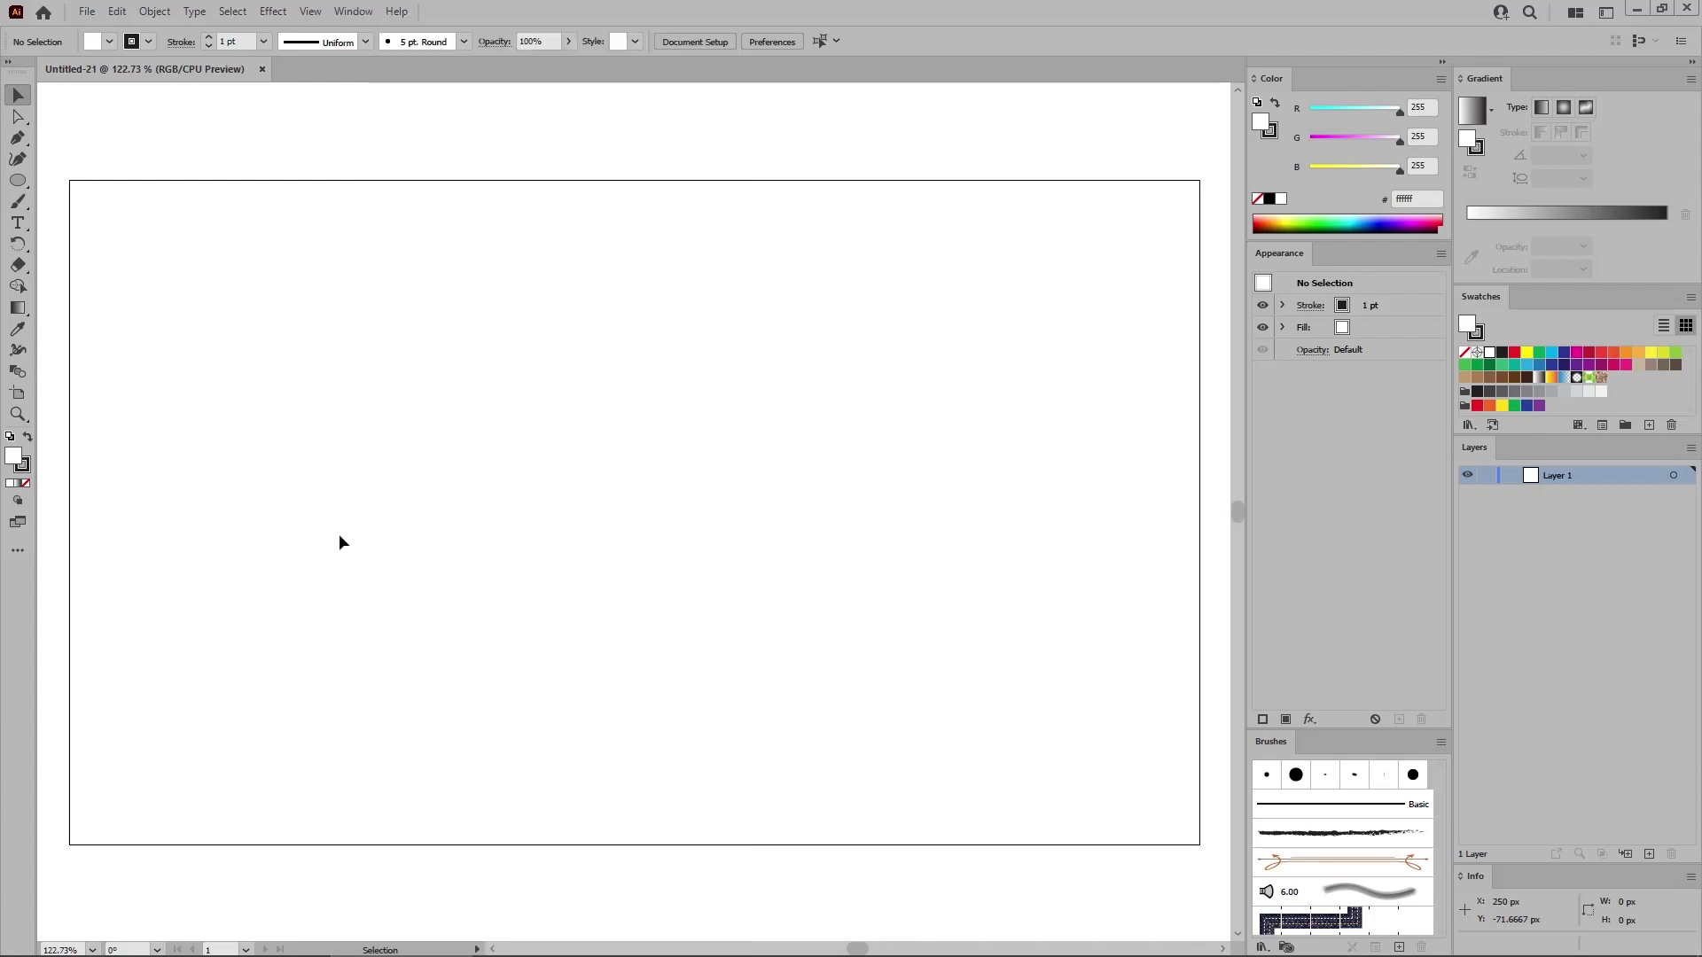
Show the grid and set it to a gridline every 5 px with 1 subdivision.
click(315, 12)
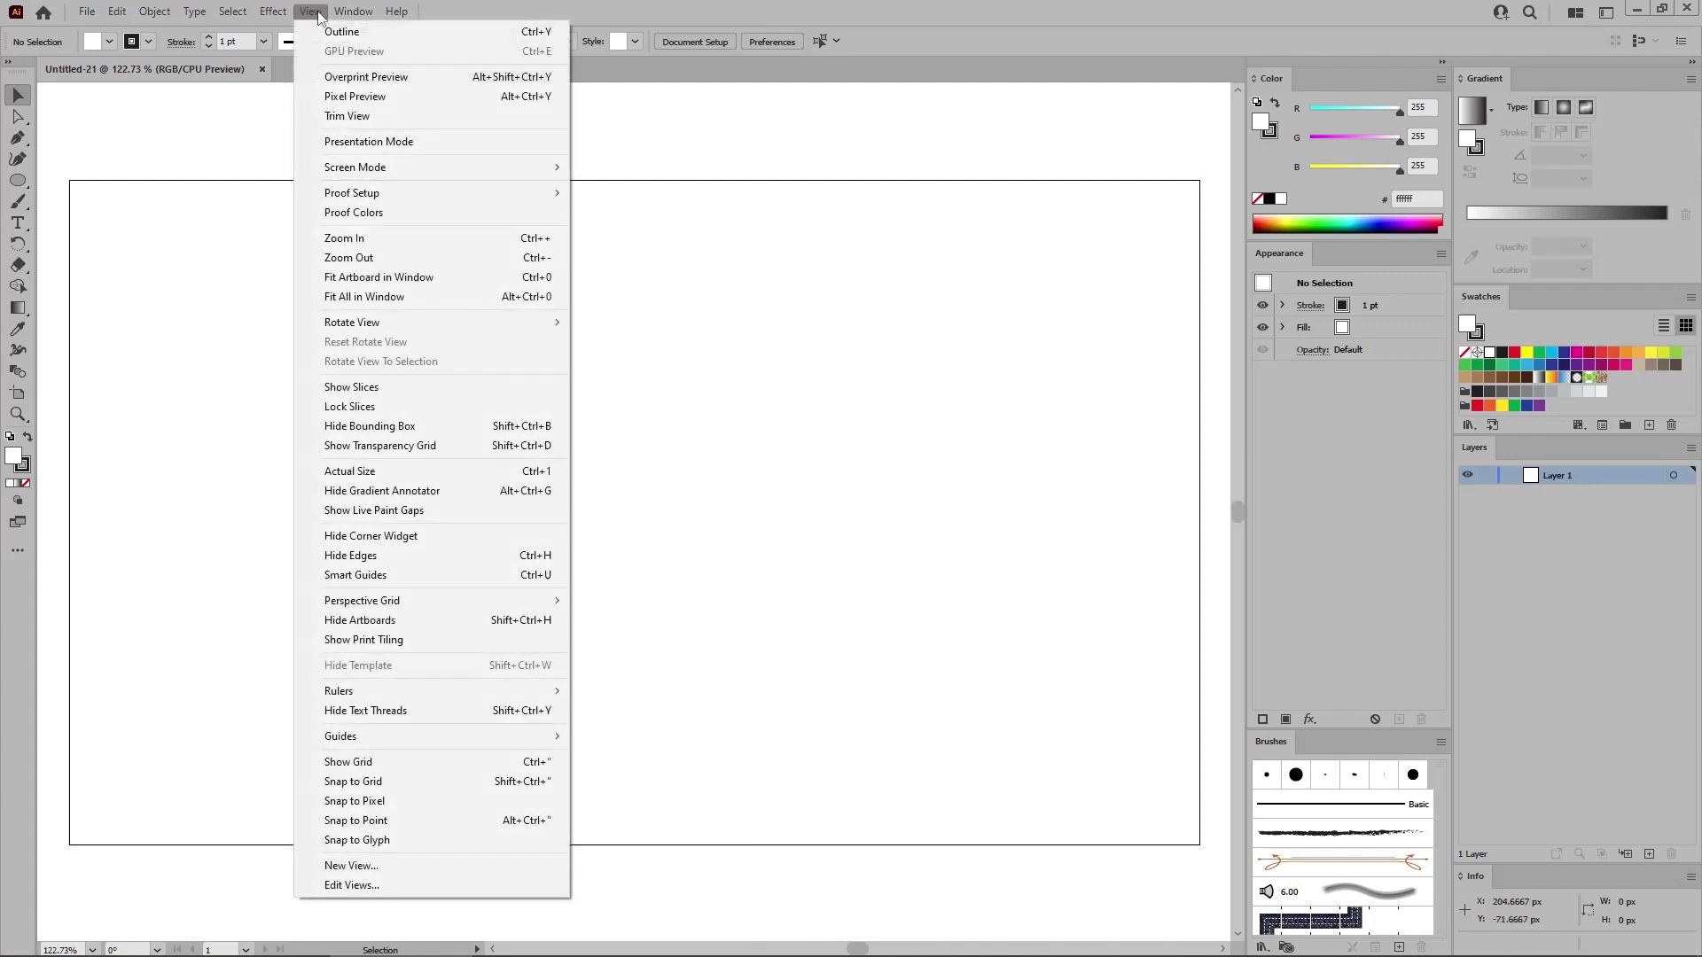
click(365, 763)
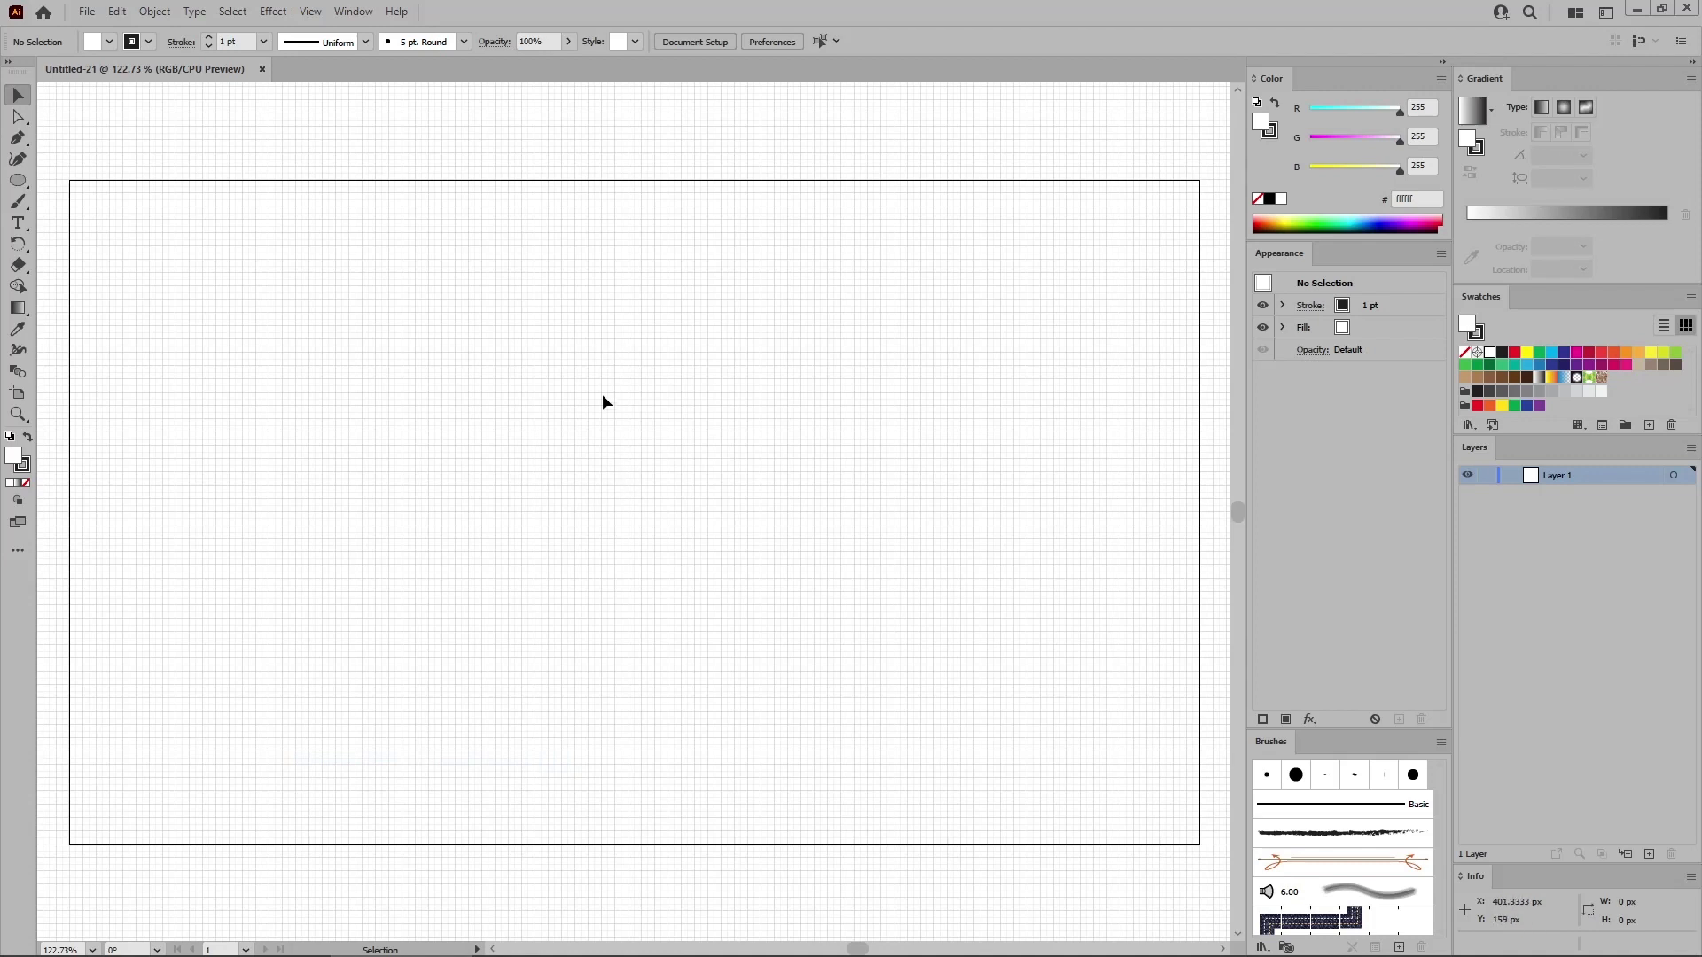
click(116, 11)
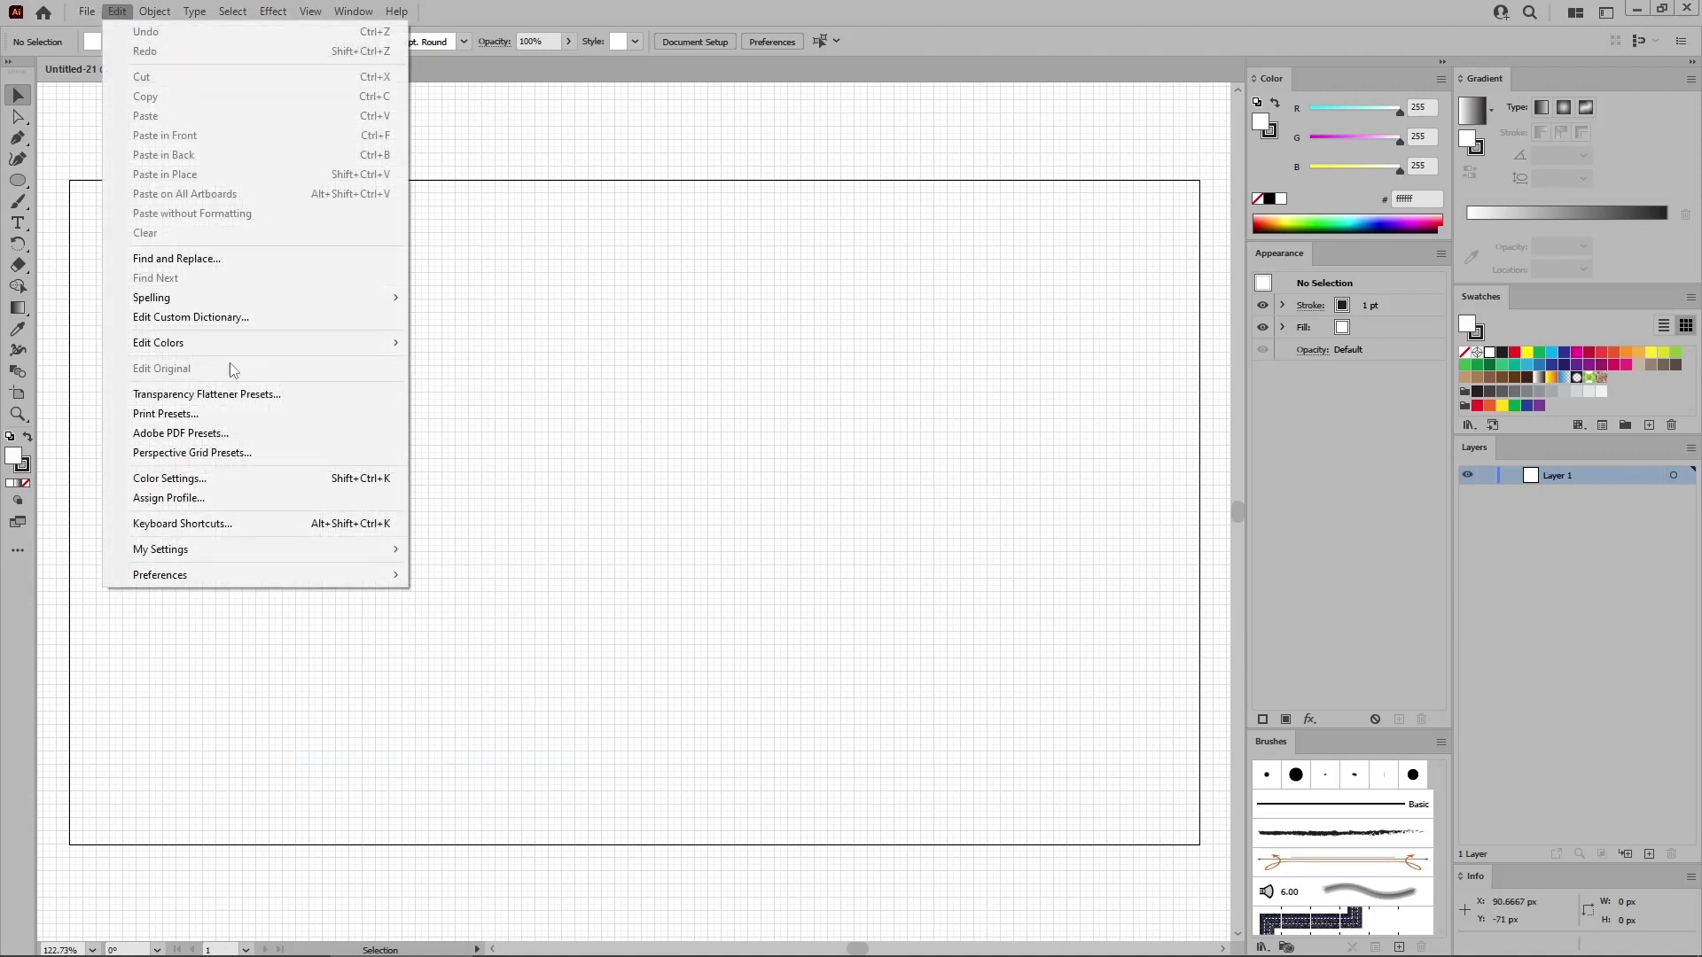
mouse_move(320, 580)
click(499, 656)
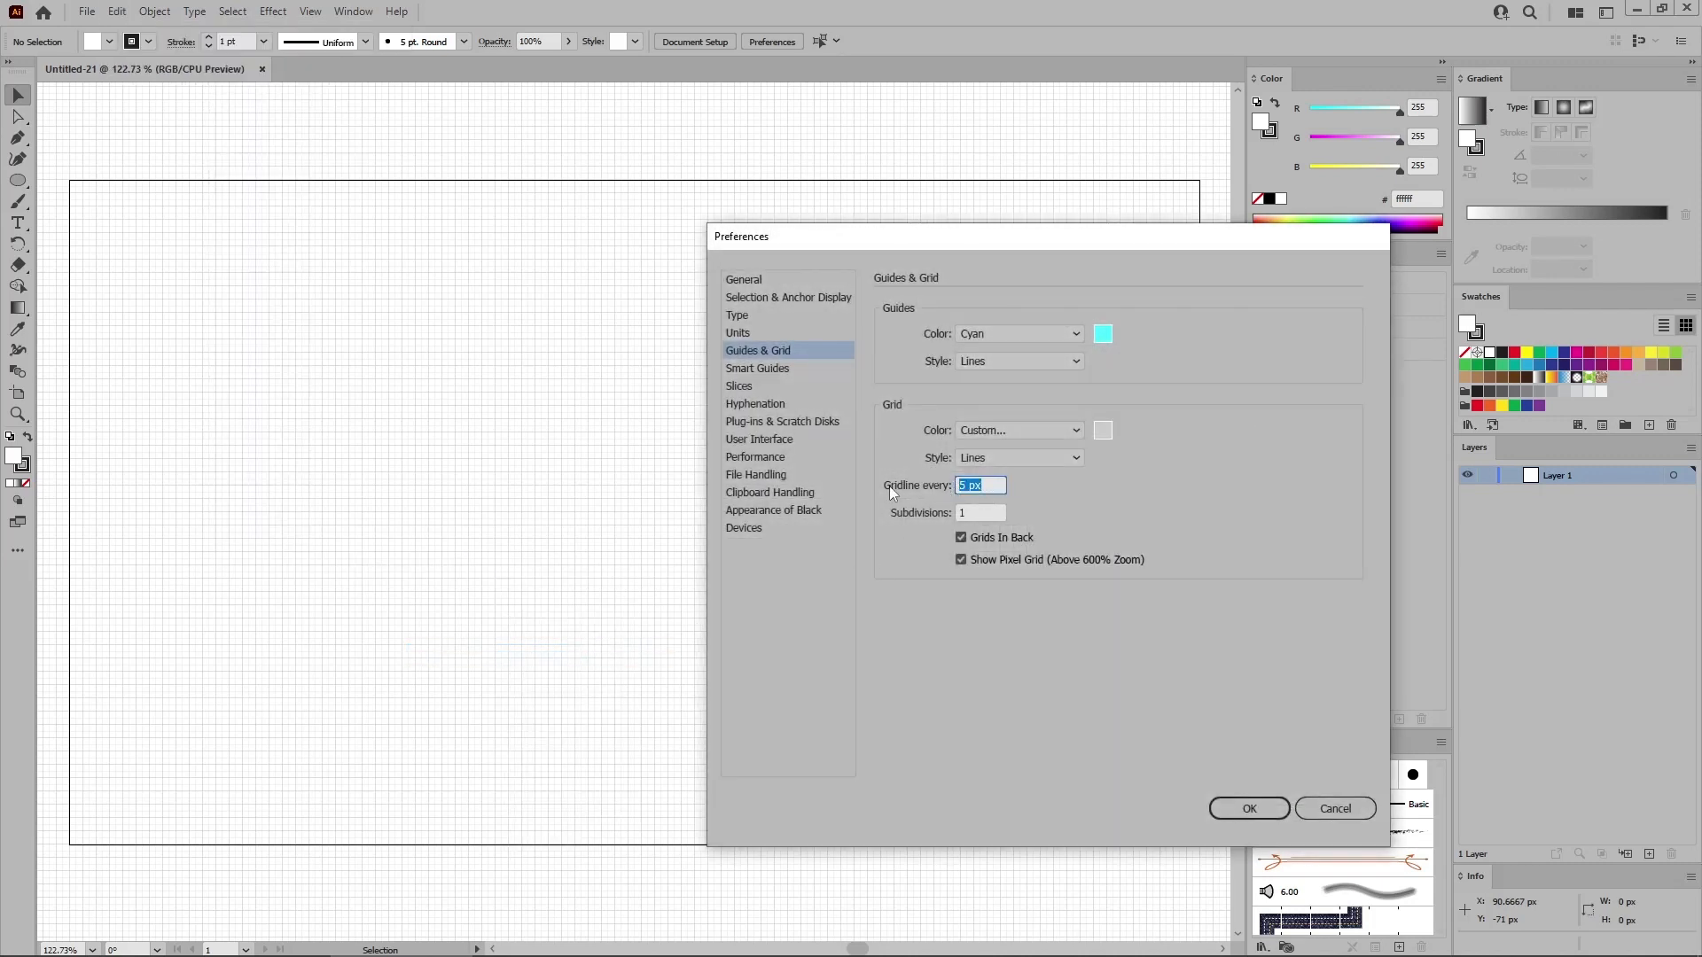
click(1244, 808)
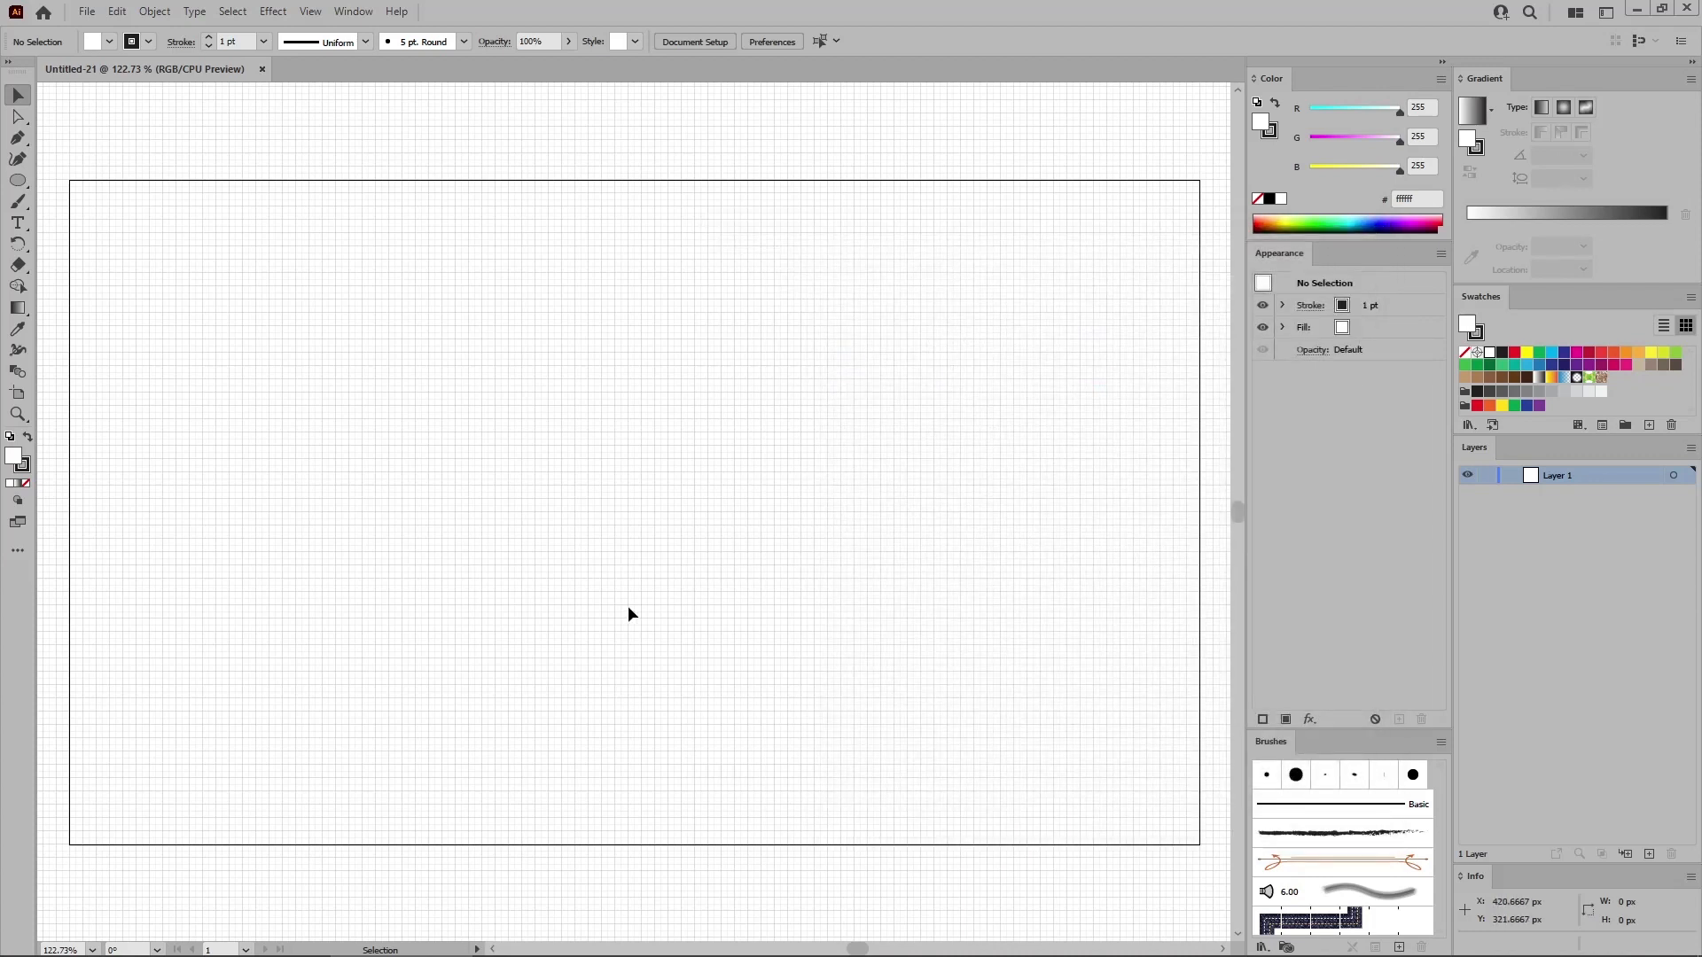
Choose the Ellipse tool with no stroke and a black fill of R 0, G 0, B 0.
click(18, 180)
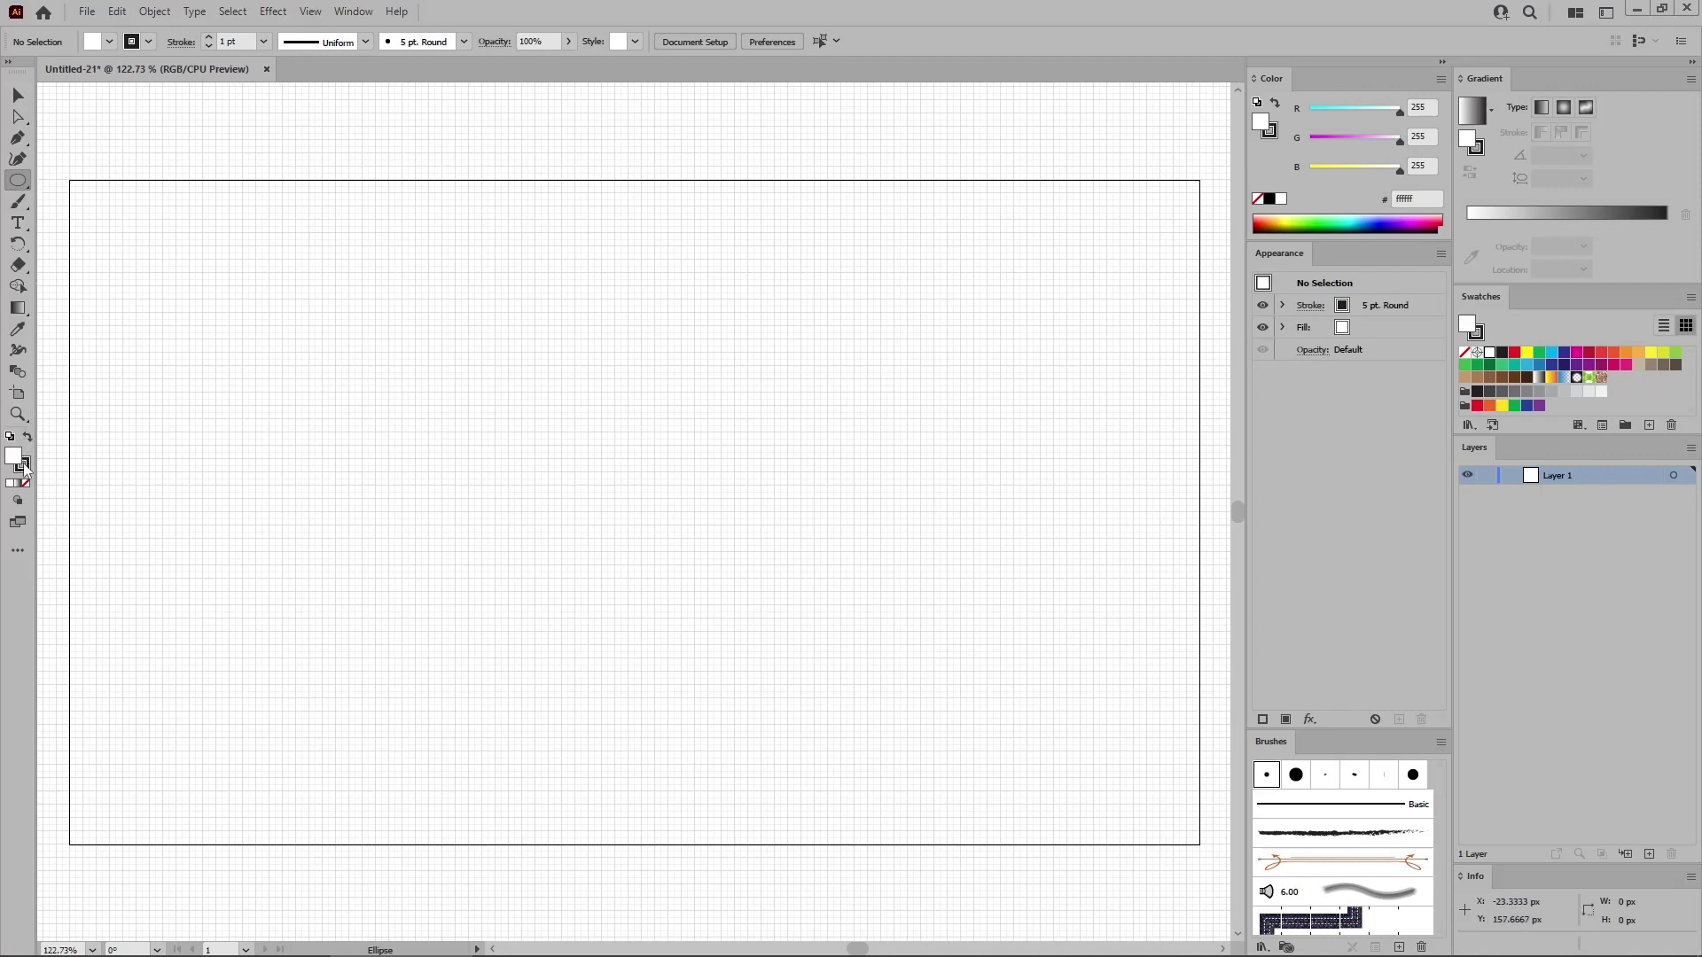
click(24, 466)
click(27, 485)
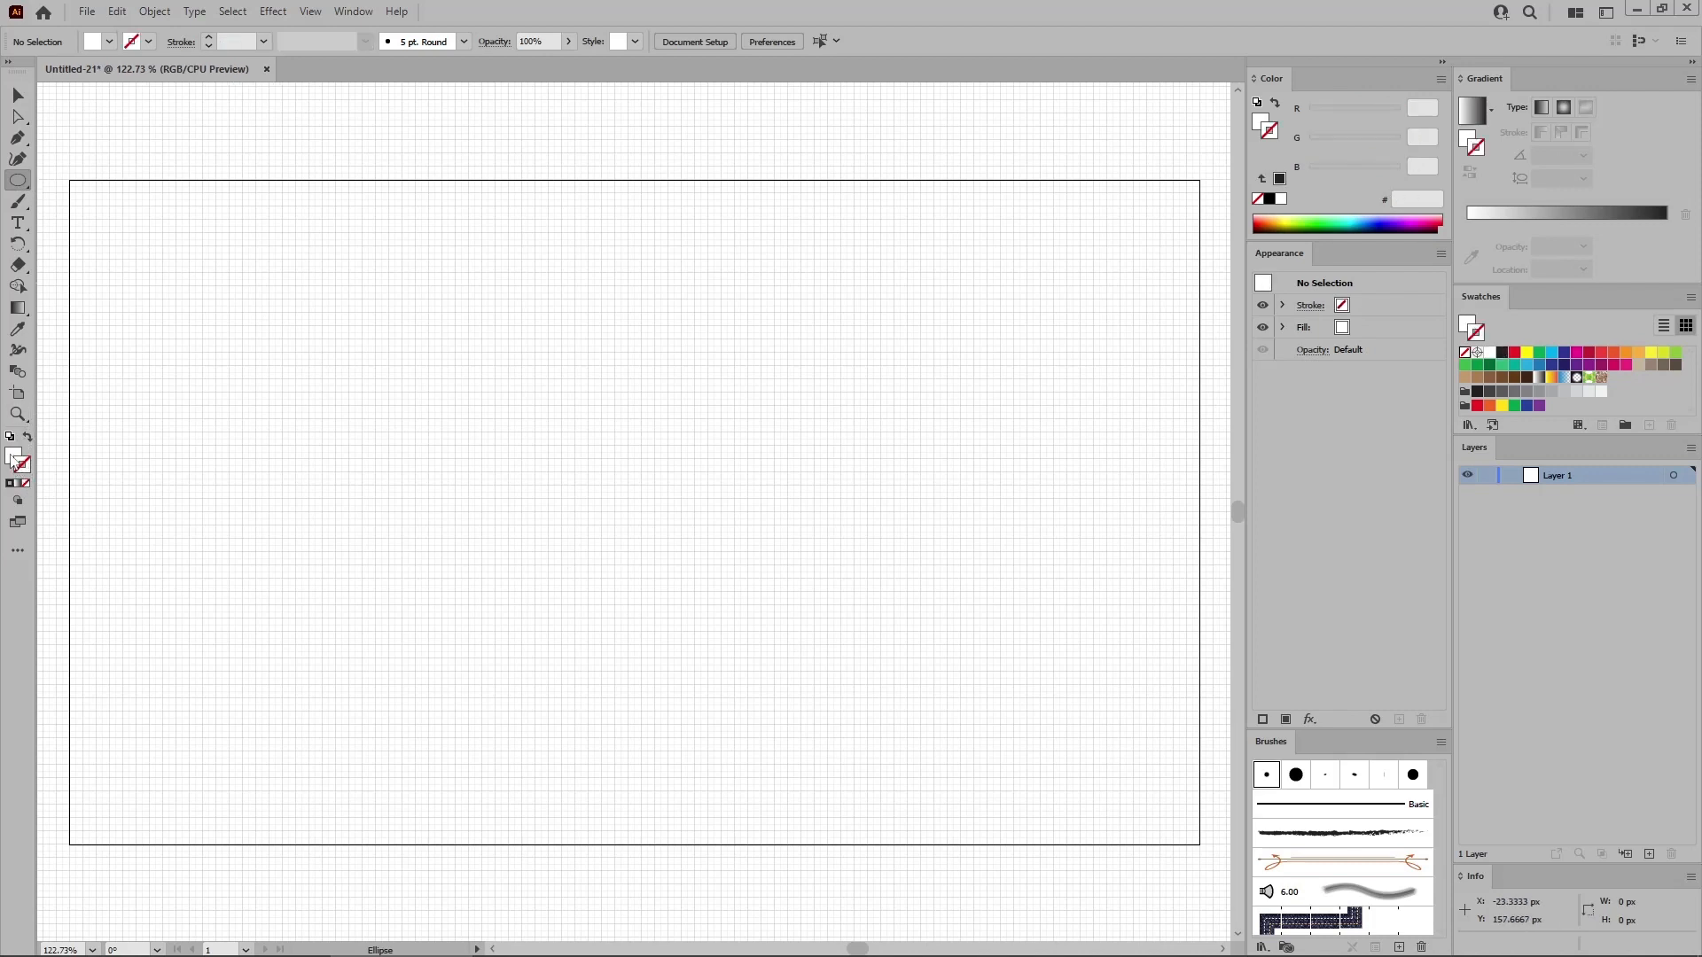
click(12, 457)
drag(1393, 111, 1296, 142)
drag(1389, 168, 1236, 174)
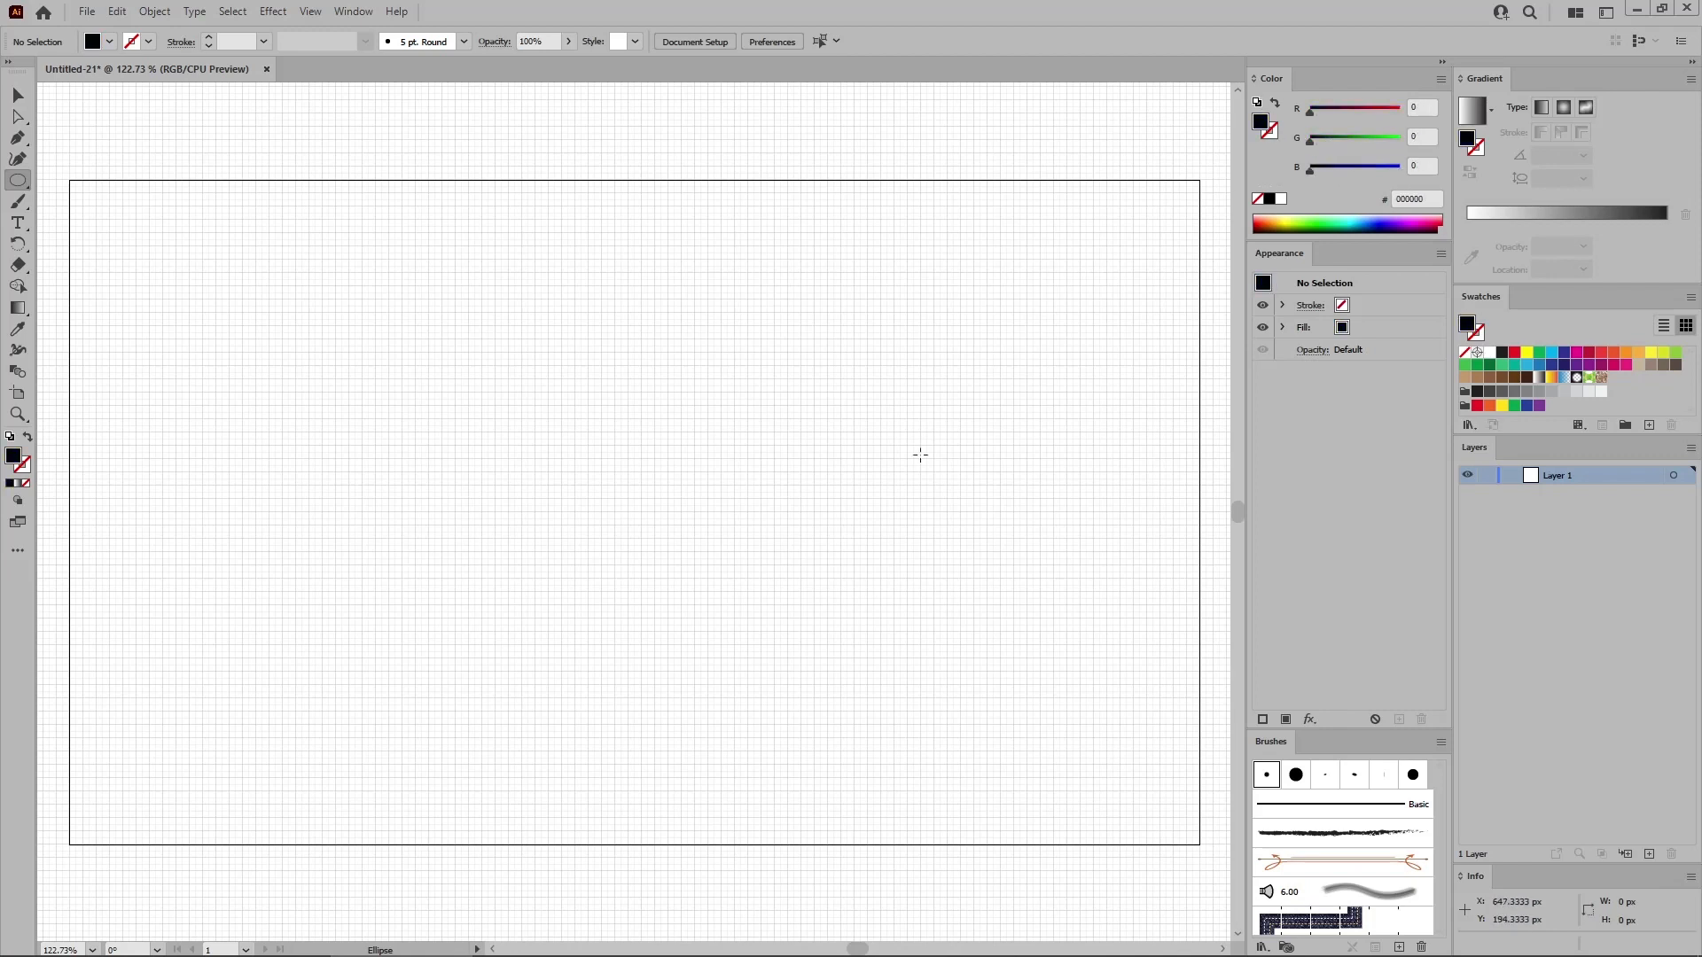
Create a black ellipse 50 px wide and 10 px high on the artboard.
click(456, 469)
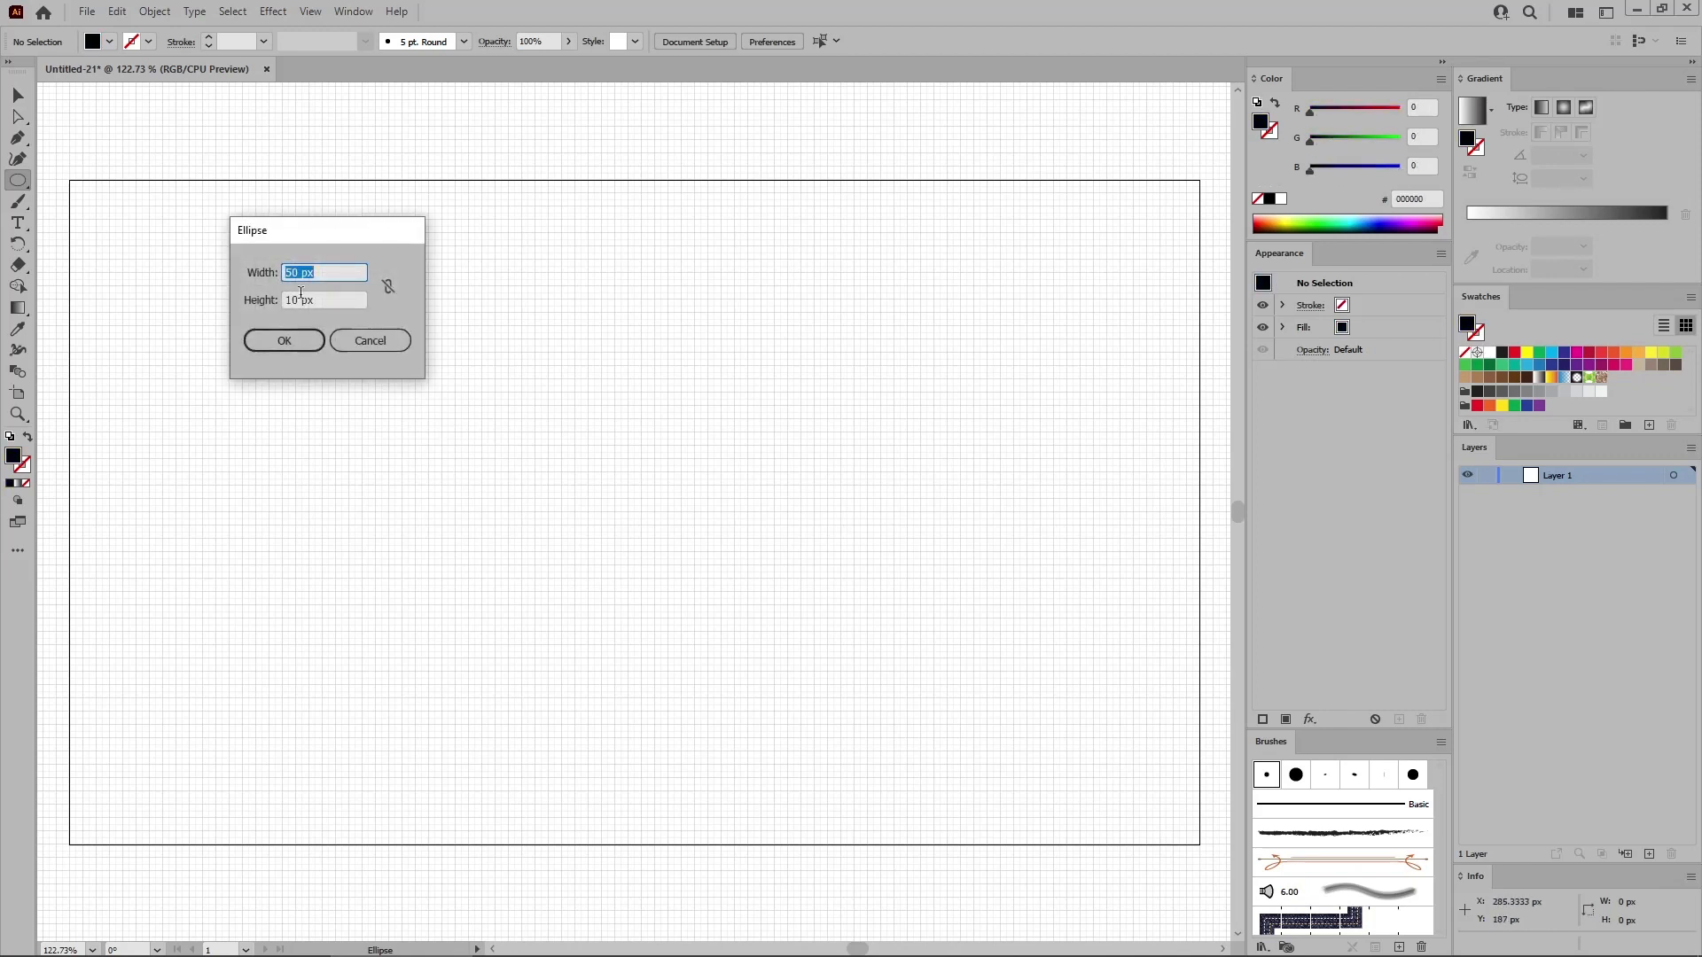
key(Tab)
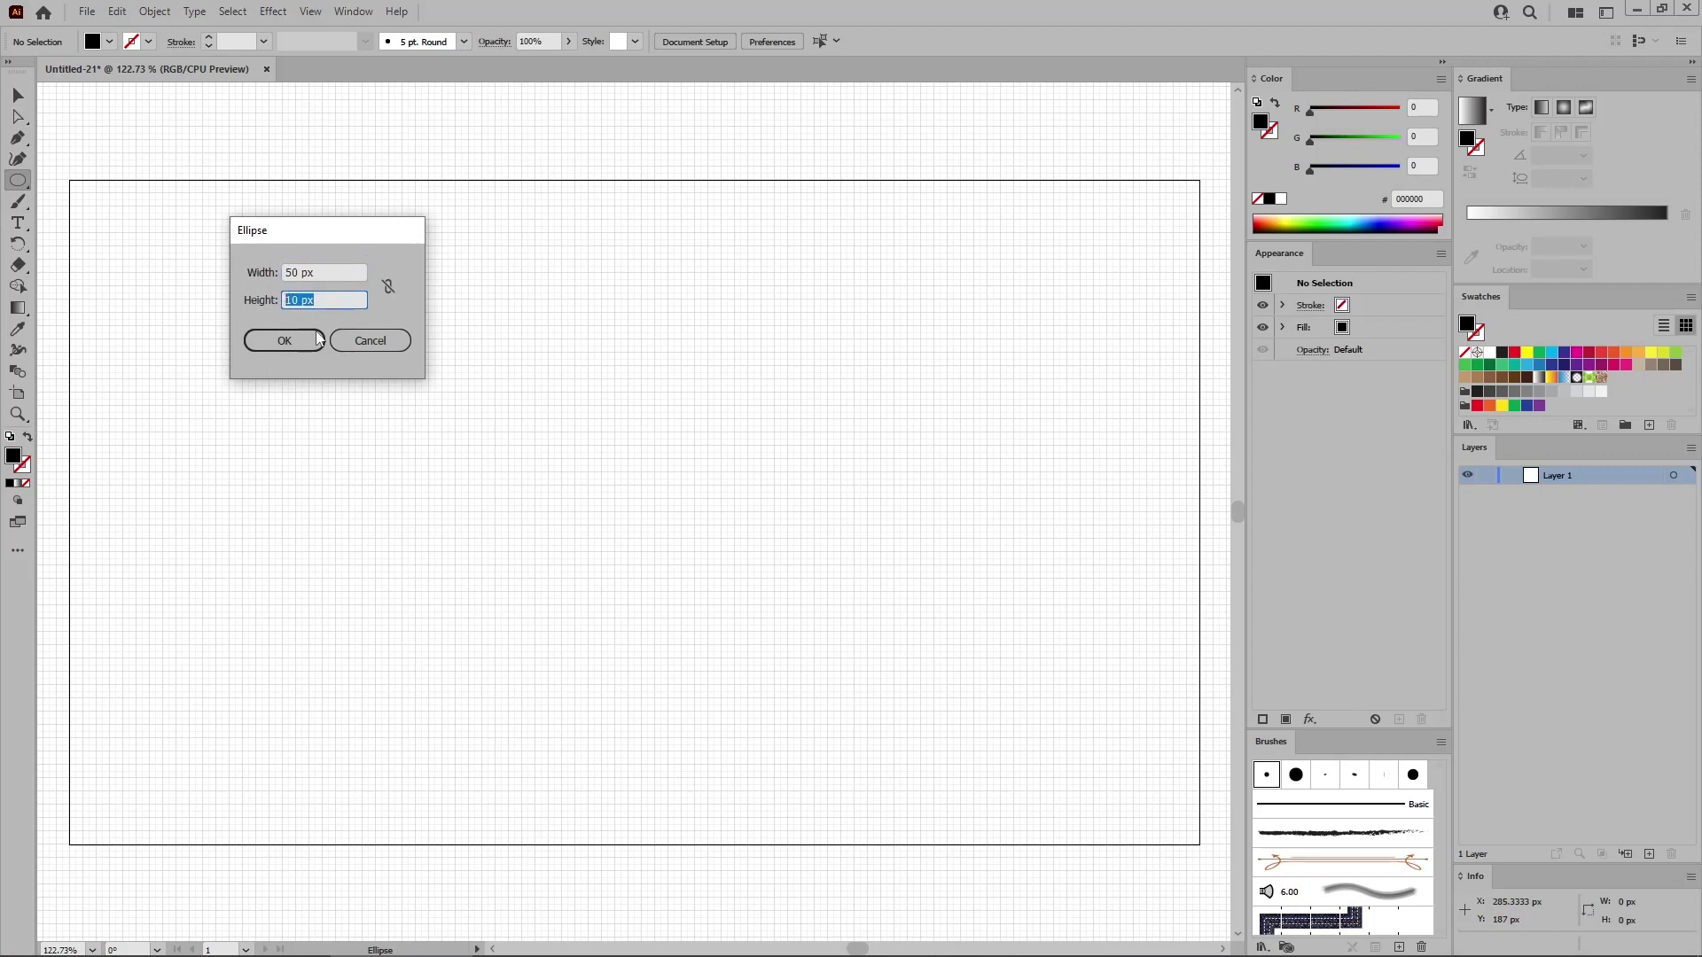
click(308, 344)
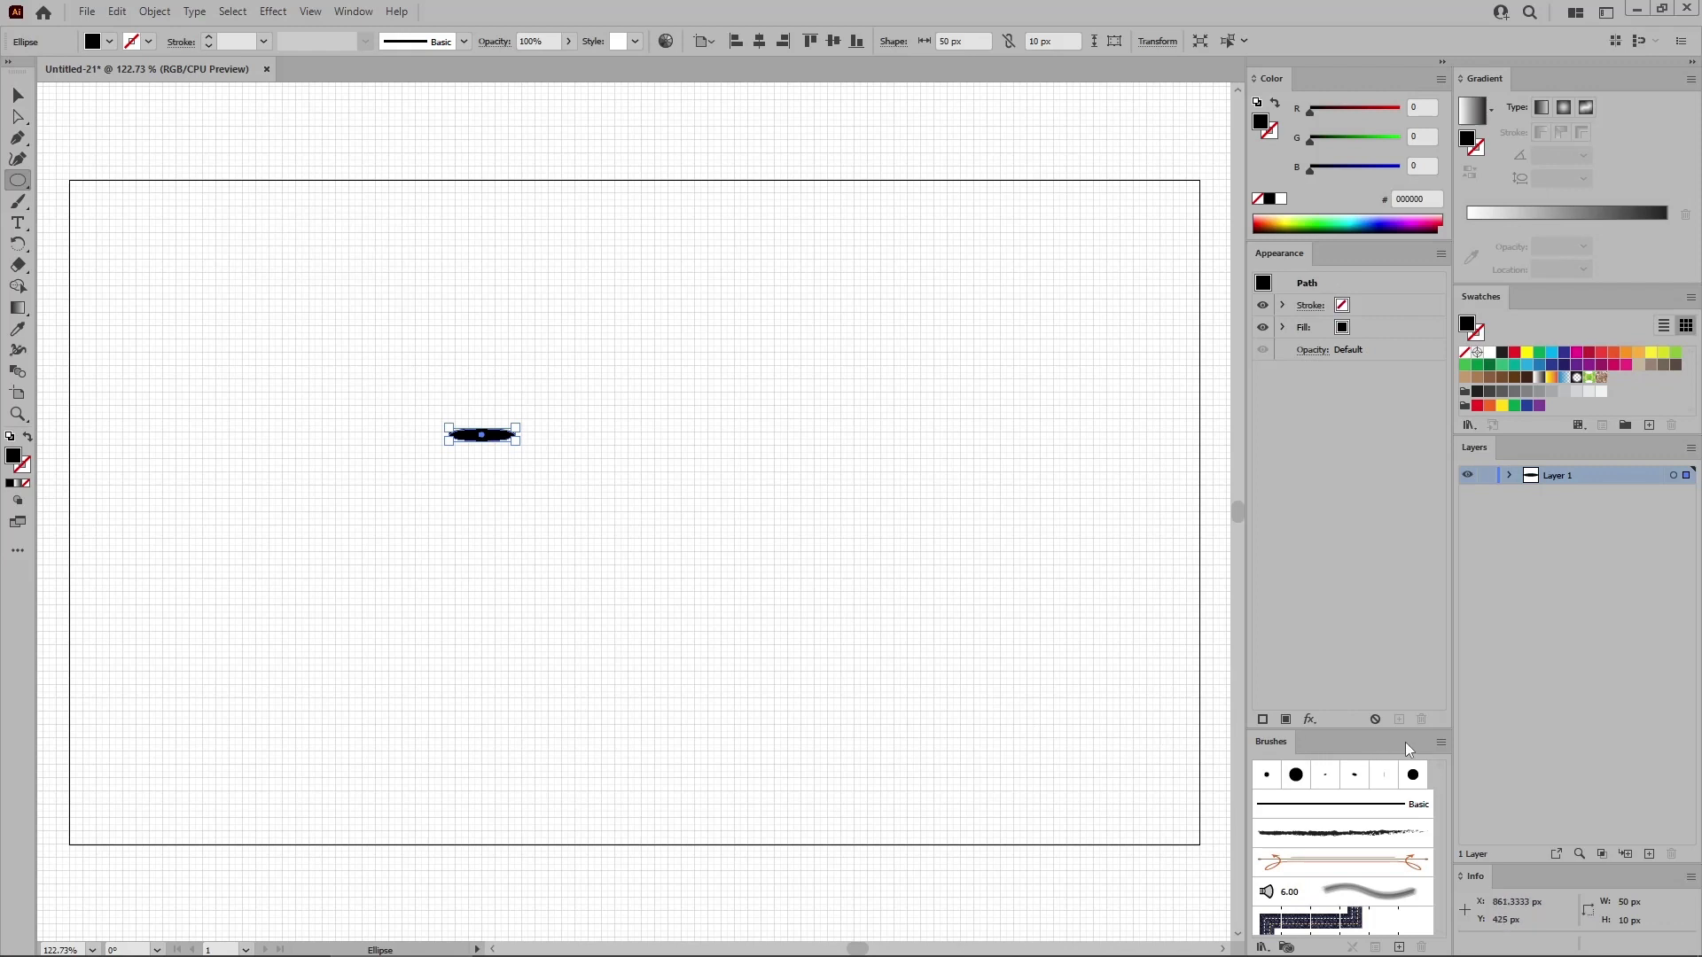
Select all unused brushes and delete them from the document.
click(1440, 742)
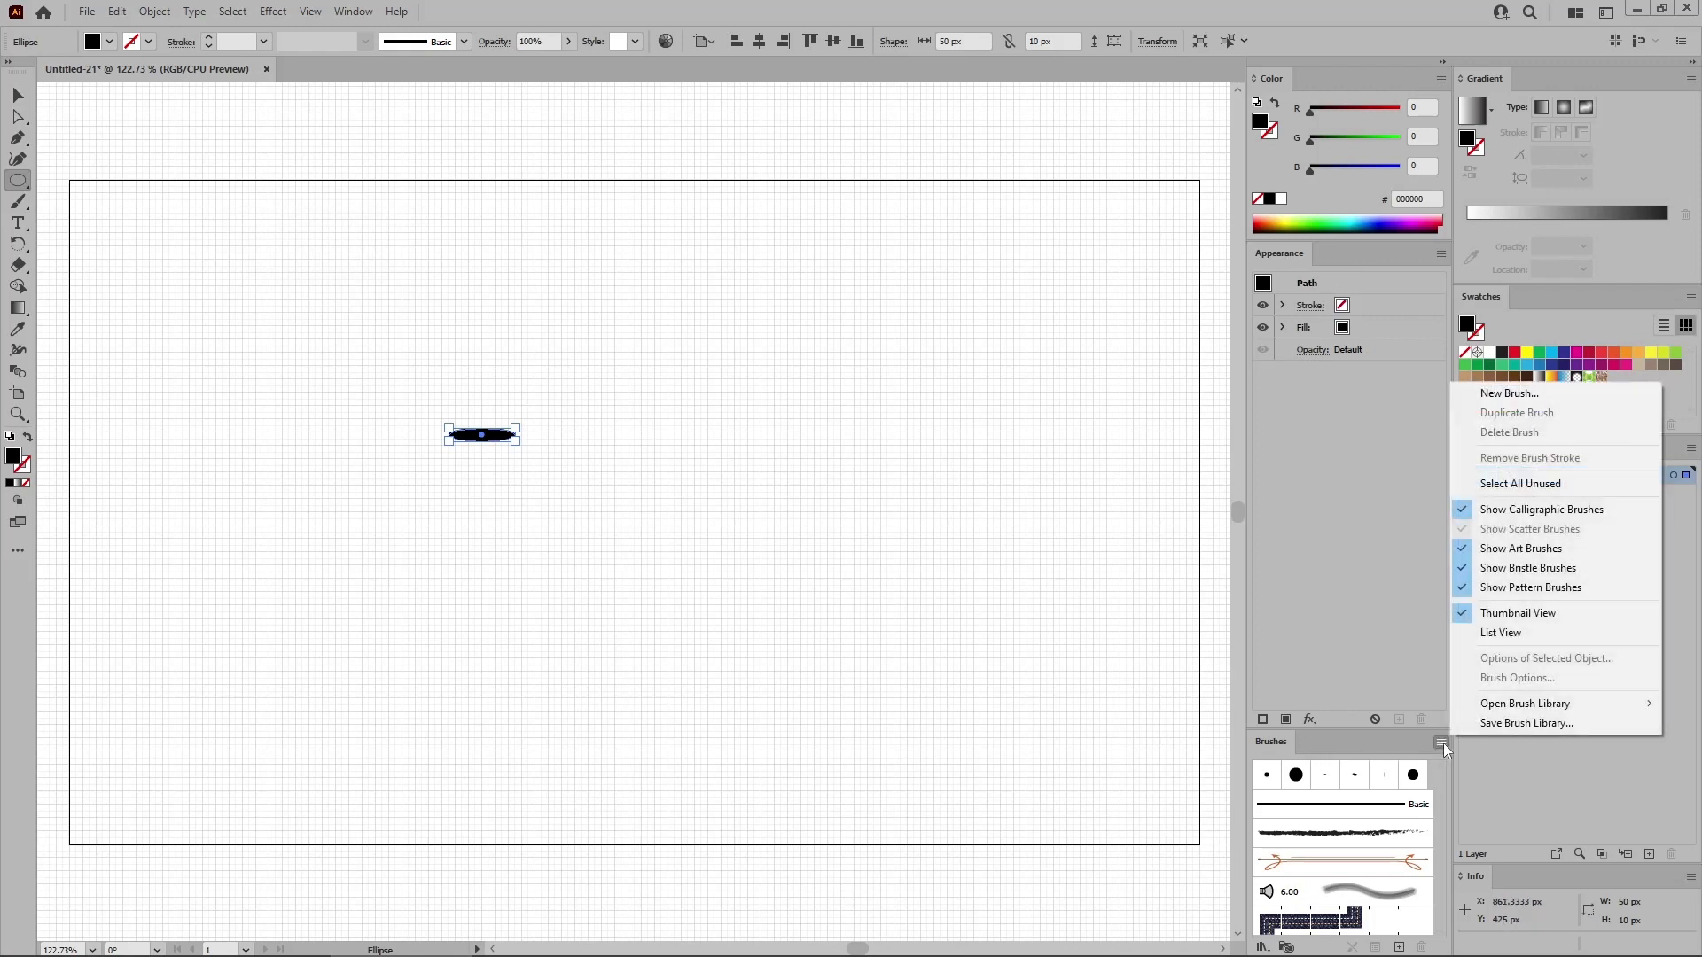
click(1514, 485)
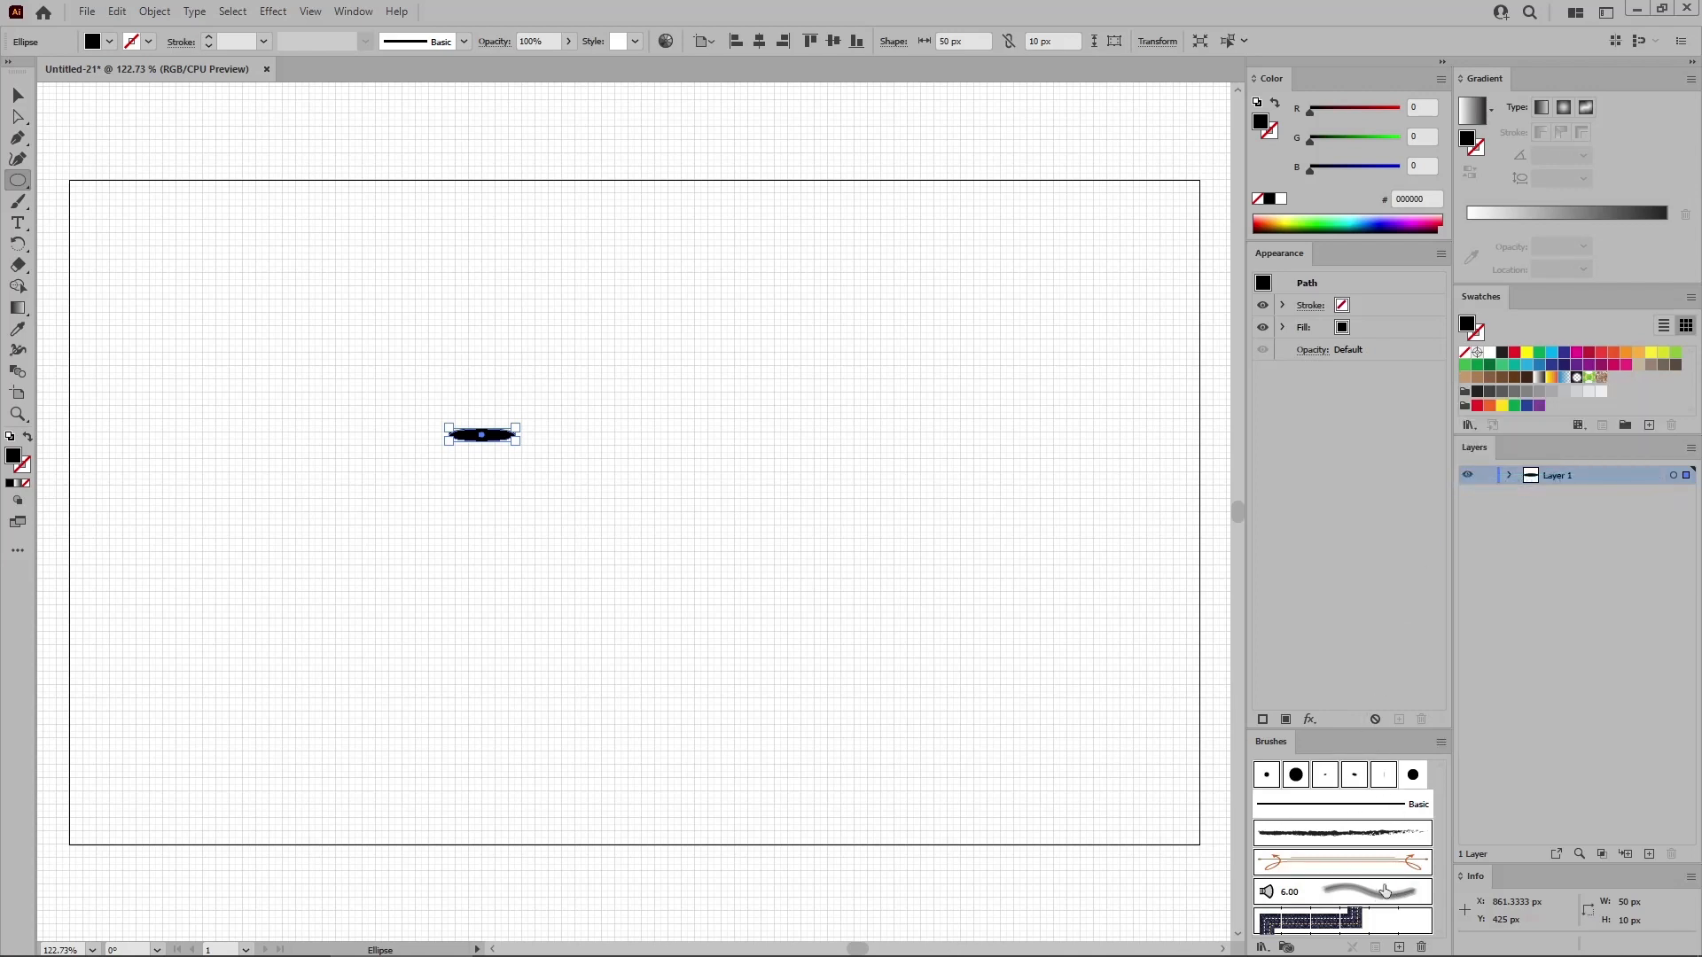
click(1421, 947)
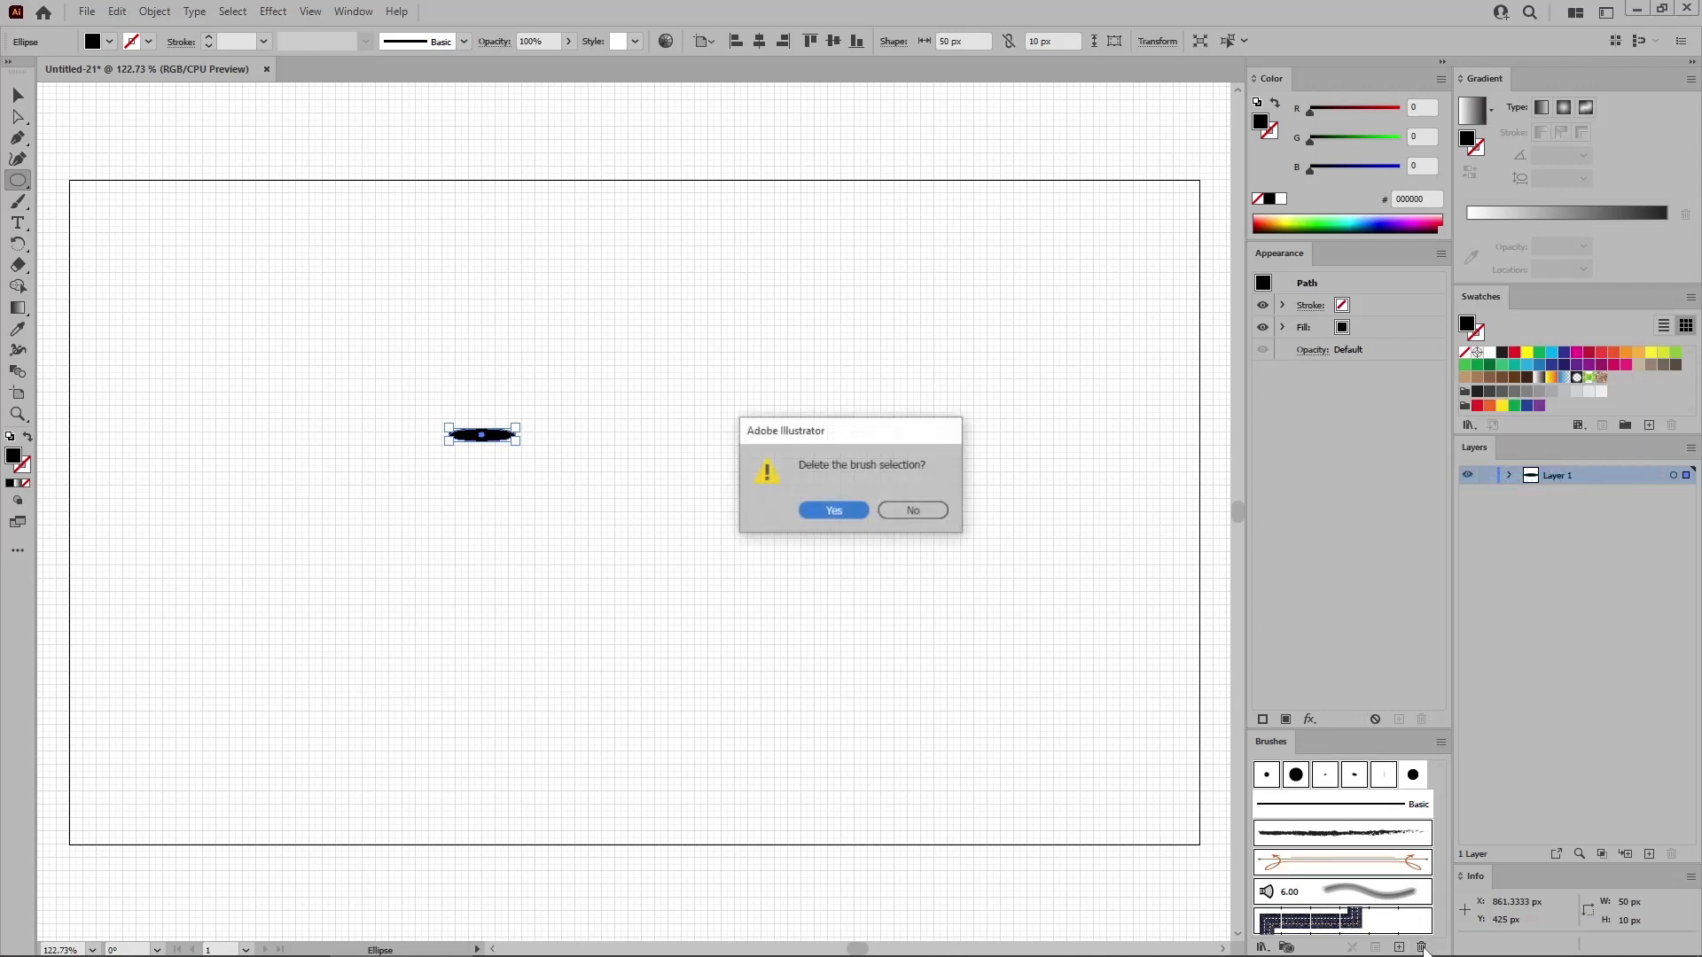
click(833, 510)
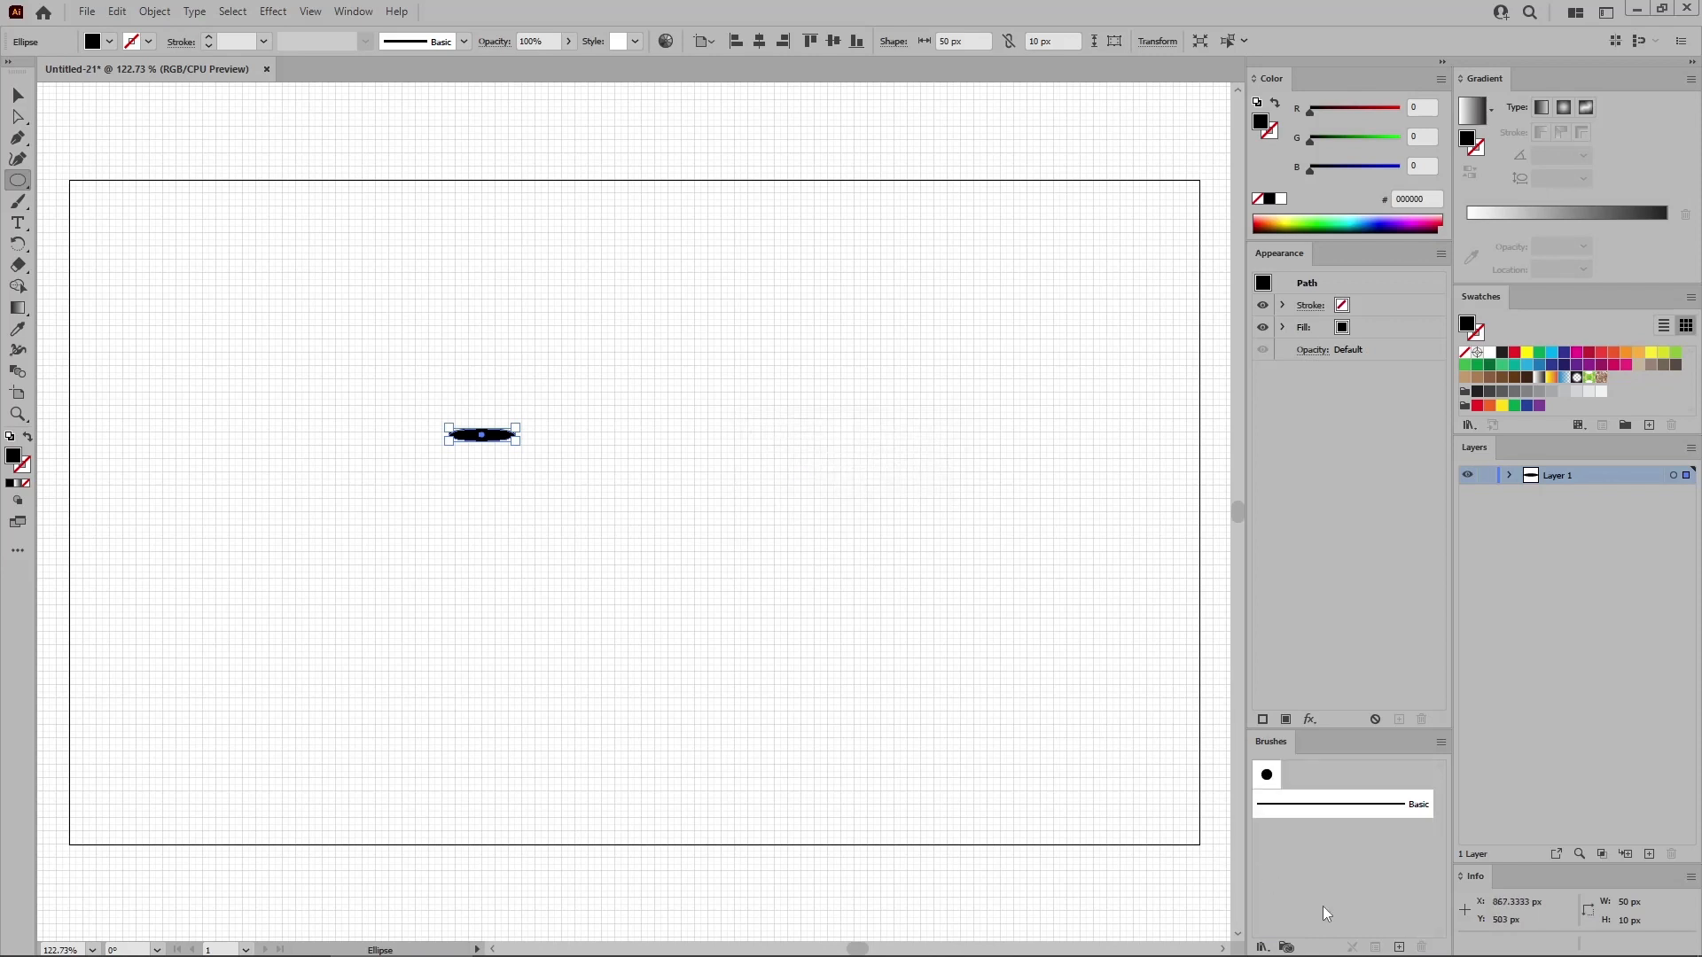
Turn the 50 x 10 px ellipse into a new art brush with the Tints colorization method.
click(1400, 948)
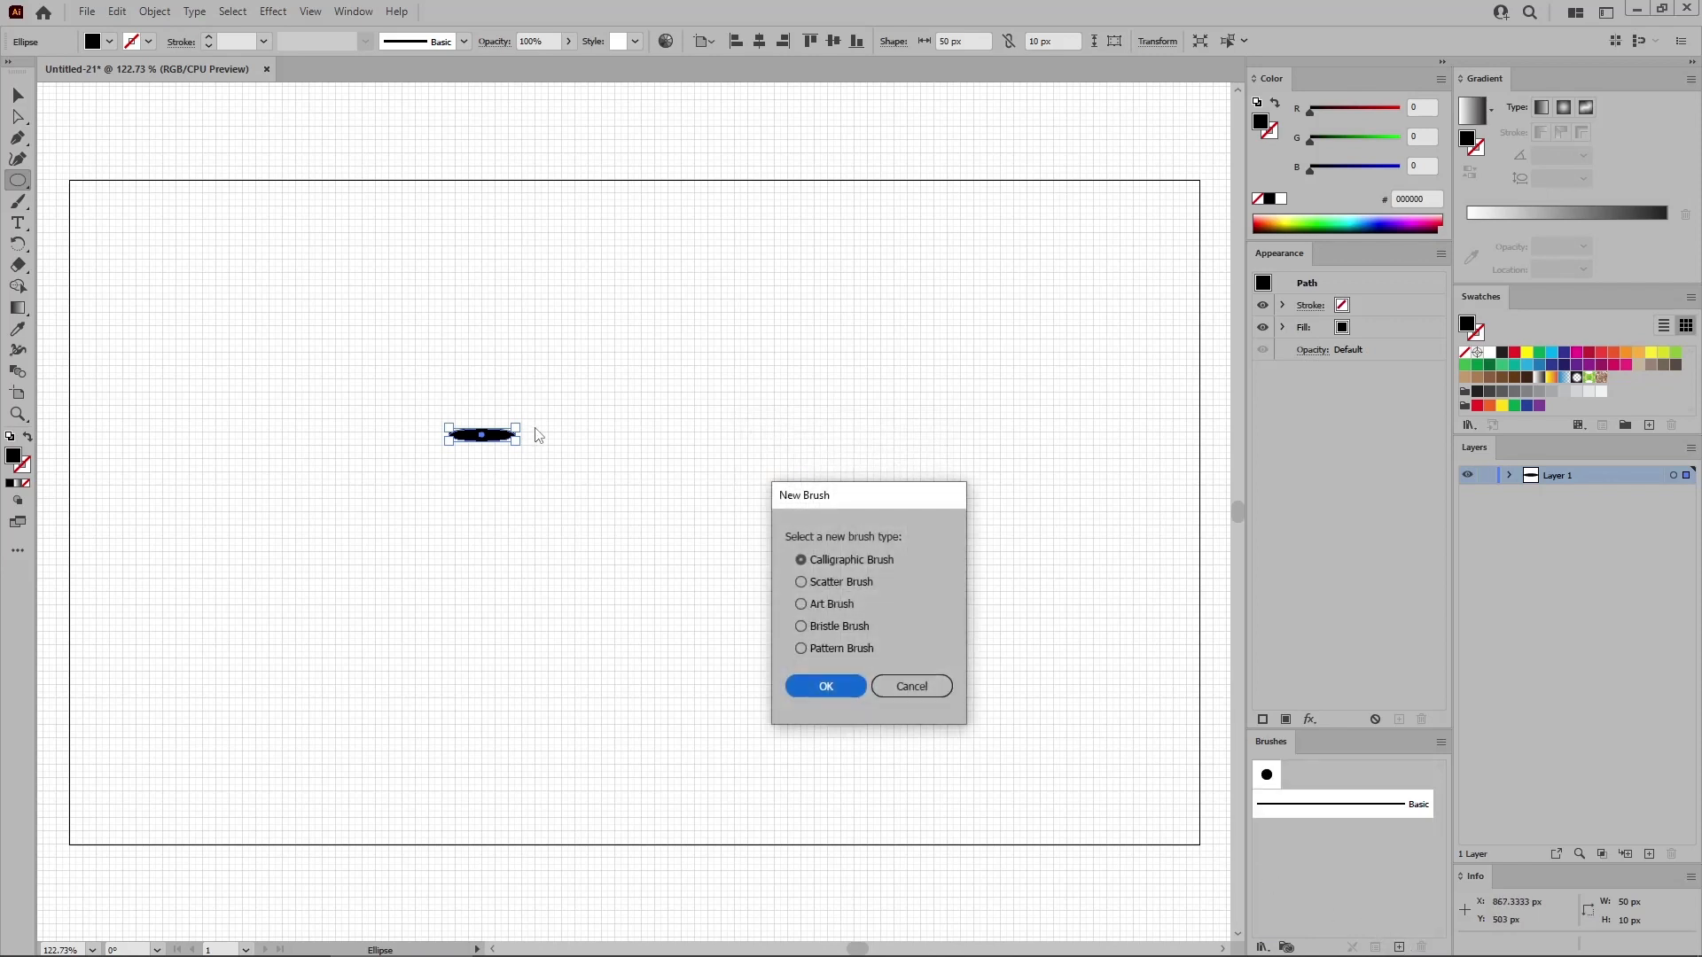
click(827, 605)
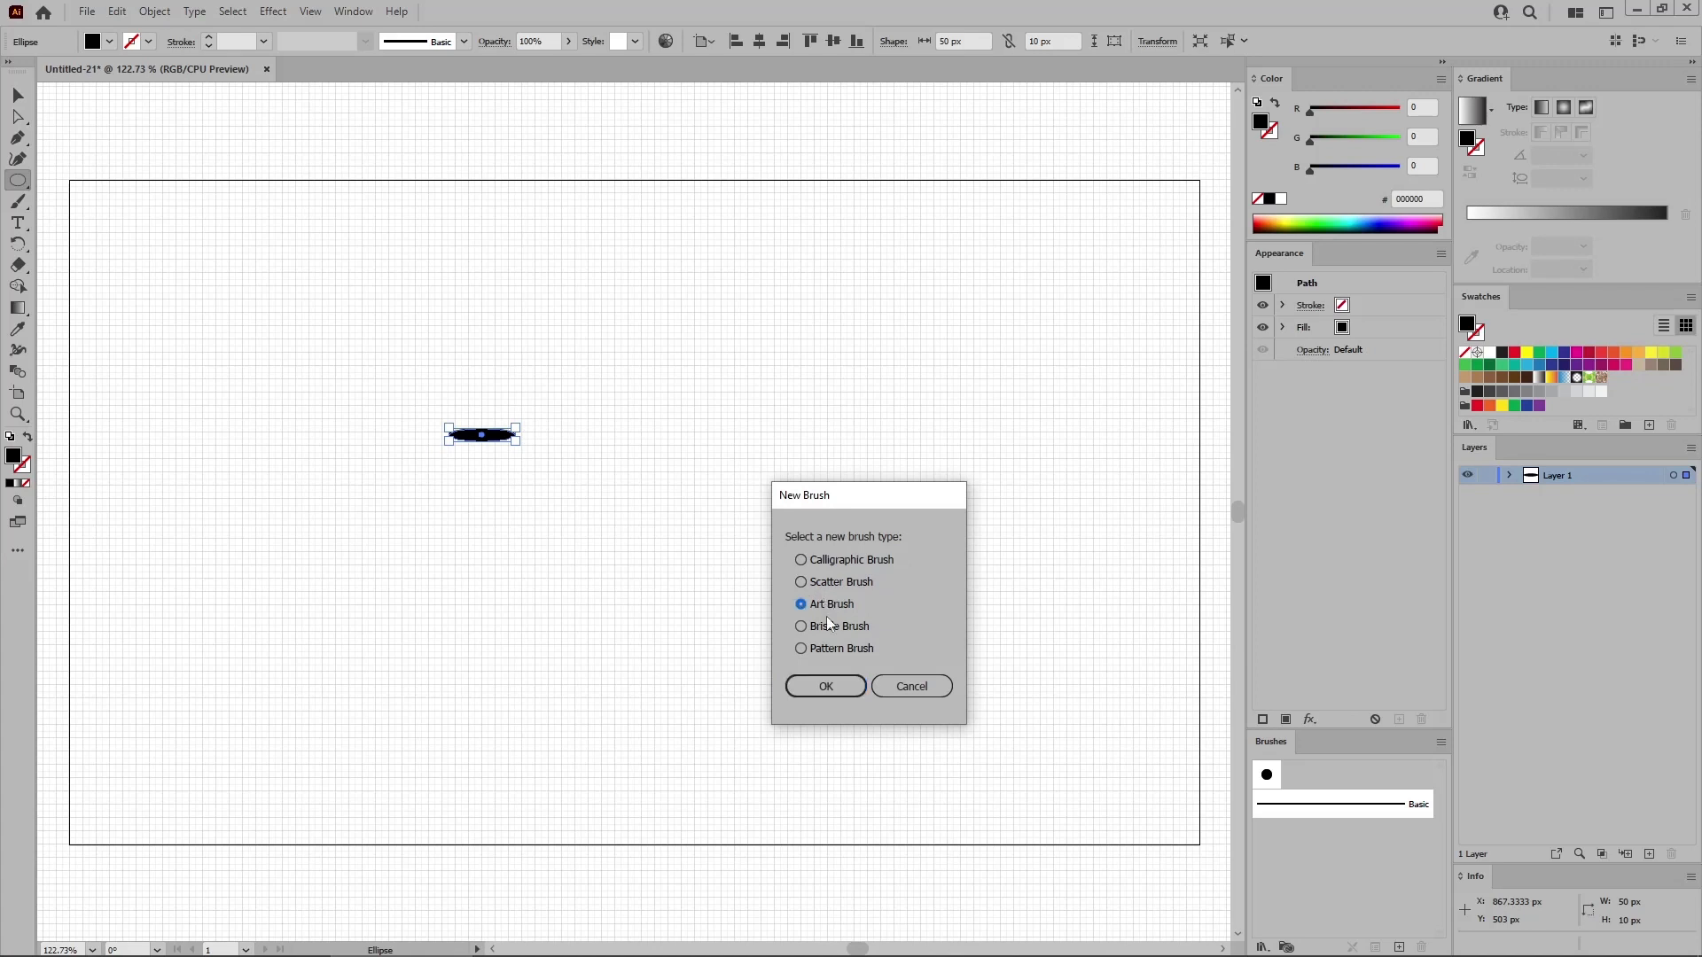
click(825, 686)
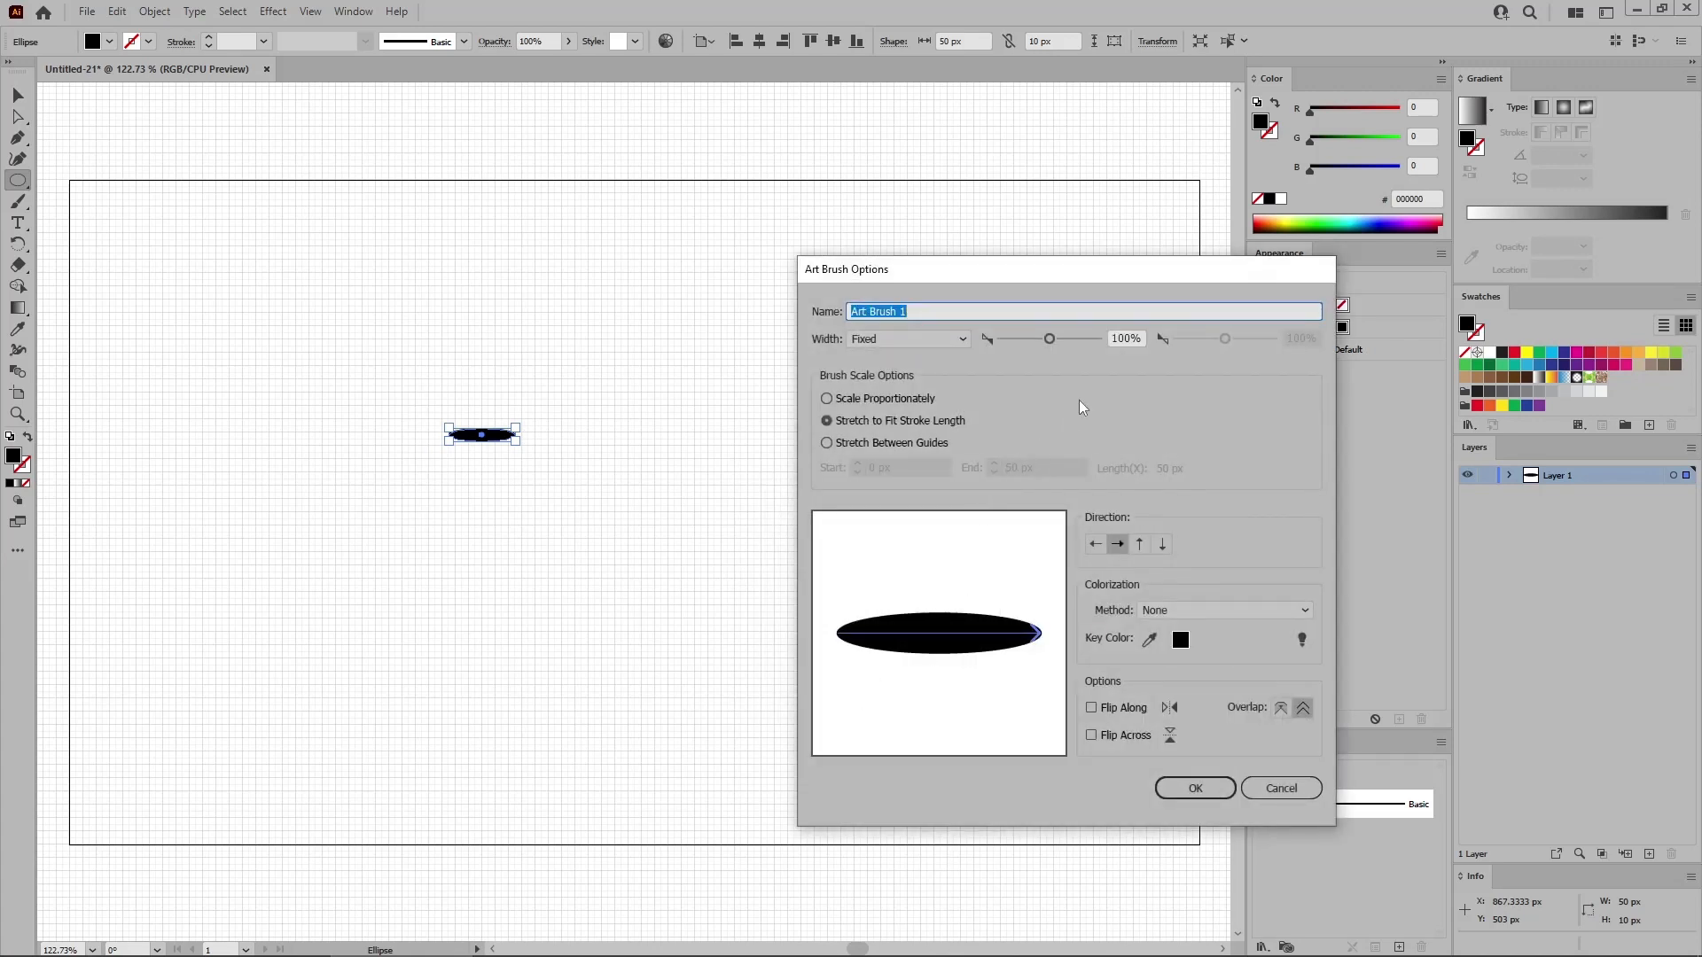
click(1212, 608)
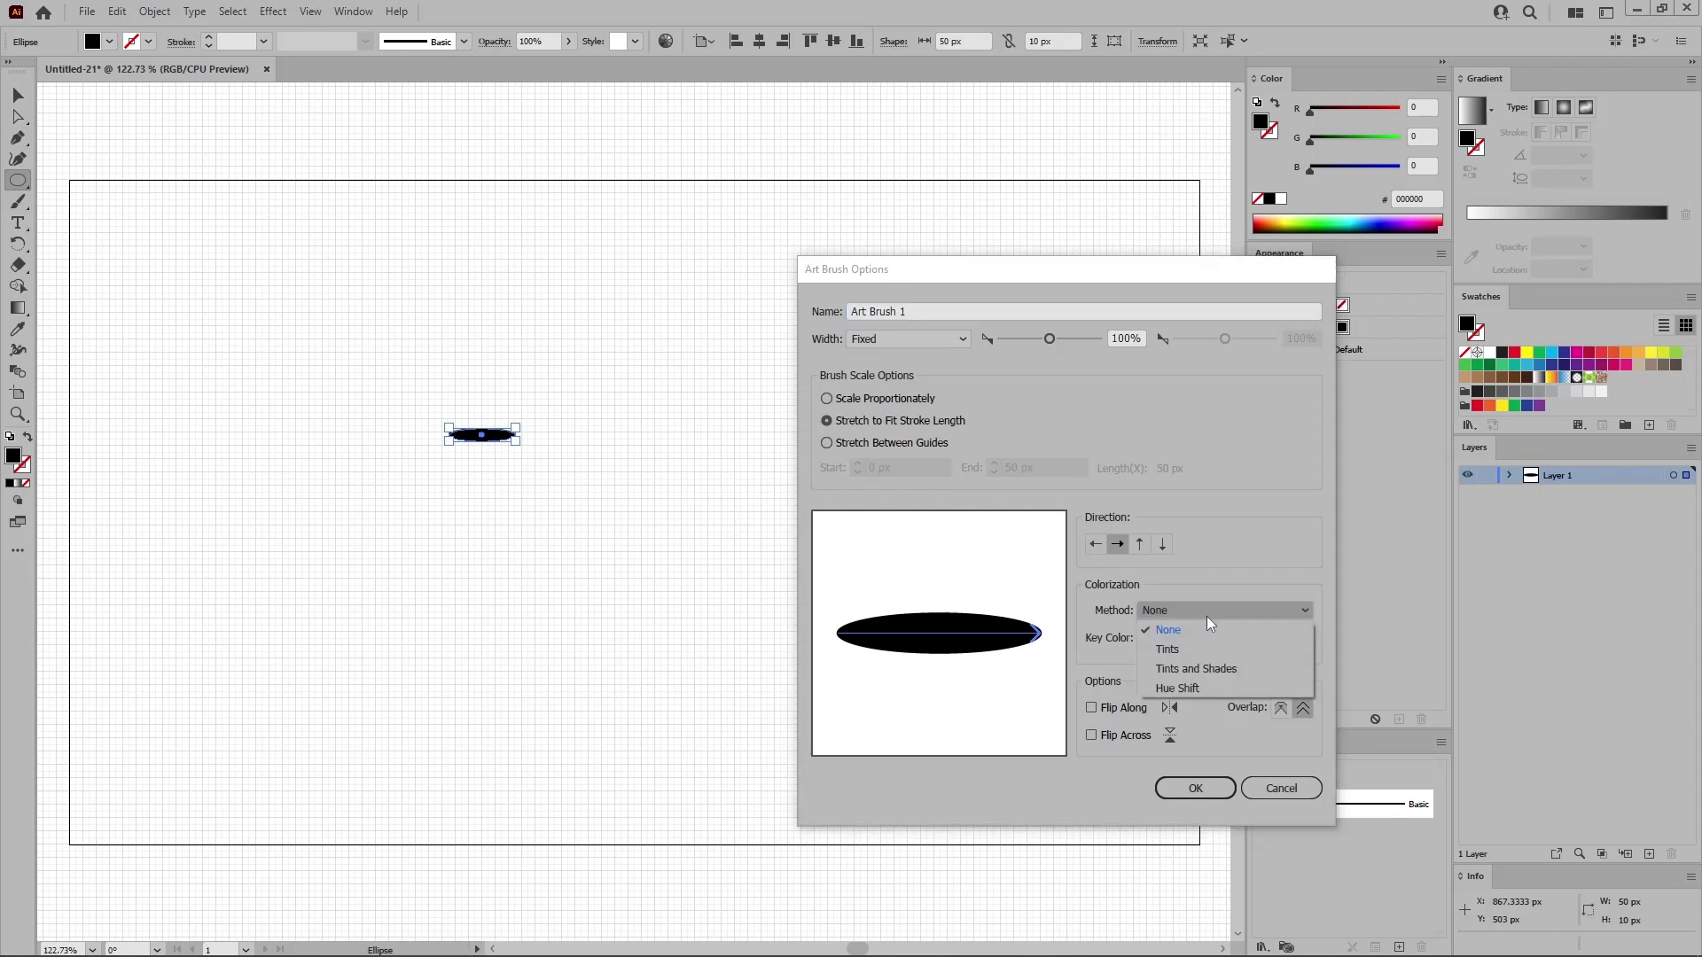
click(1190, 651)
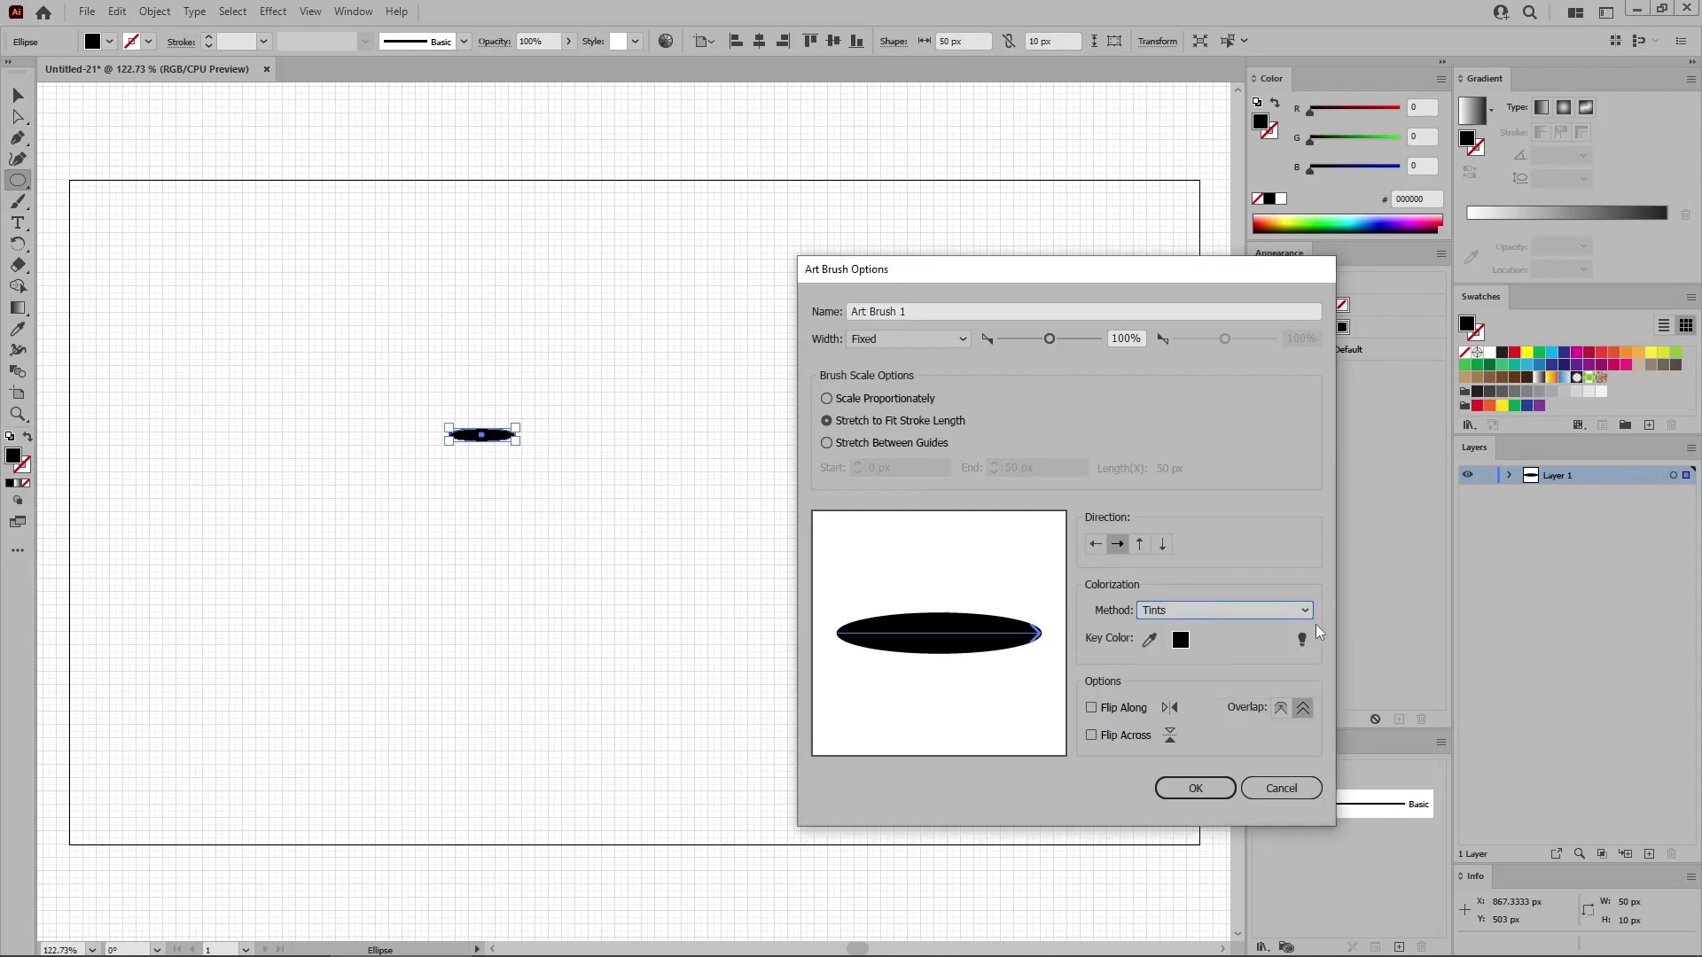
click(1200, 788)
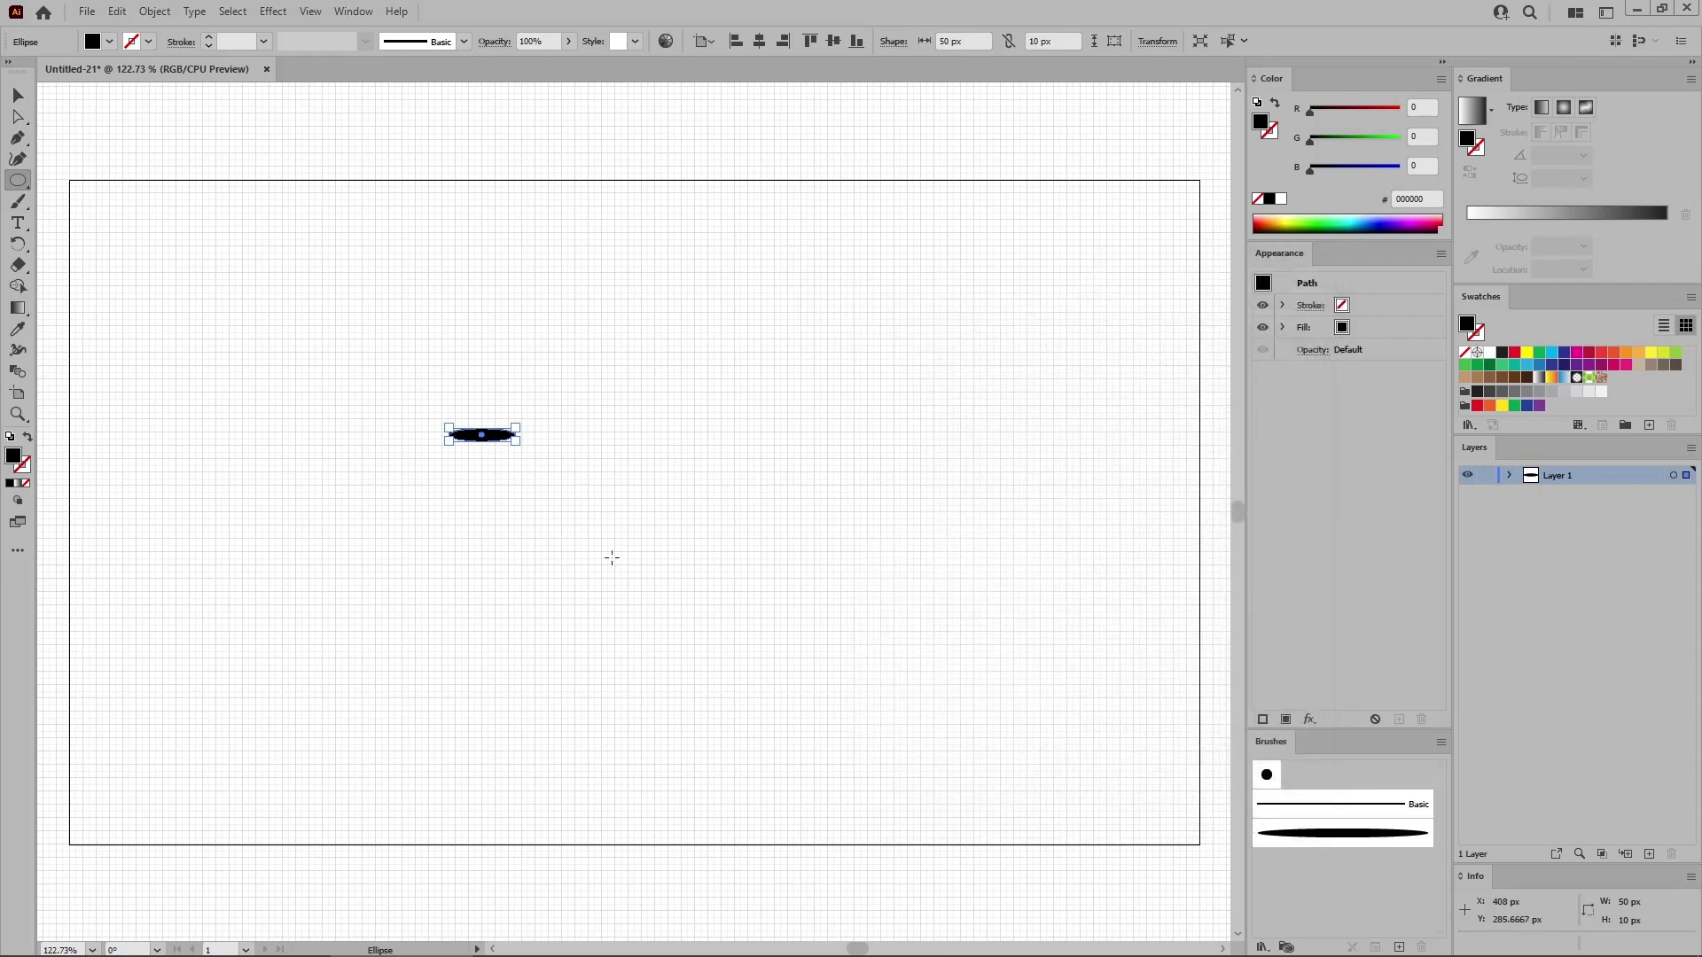
Delete the small black ellipse and create a 200 x 180 px ellipse near the middle of the artboard.
key(Delete)
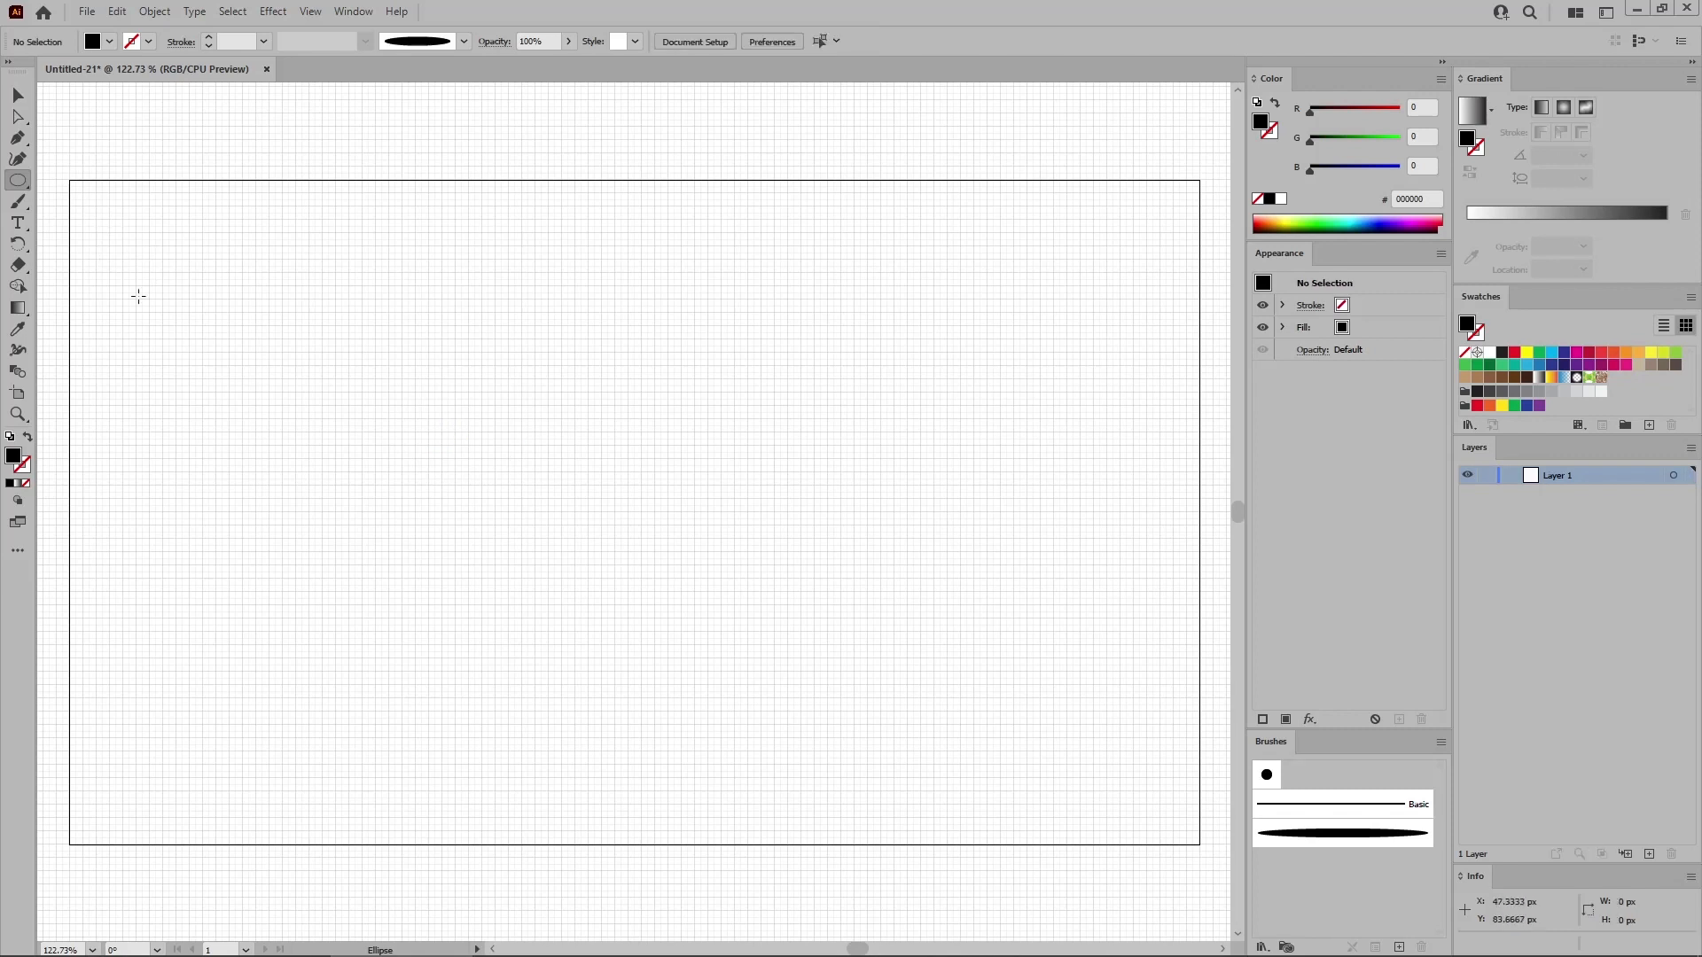
click(462, 399)
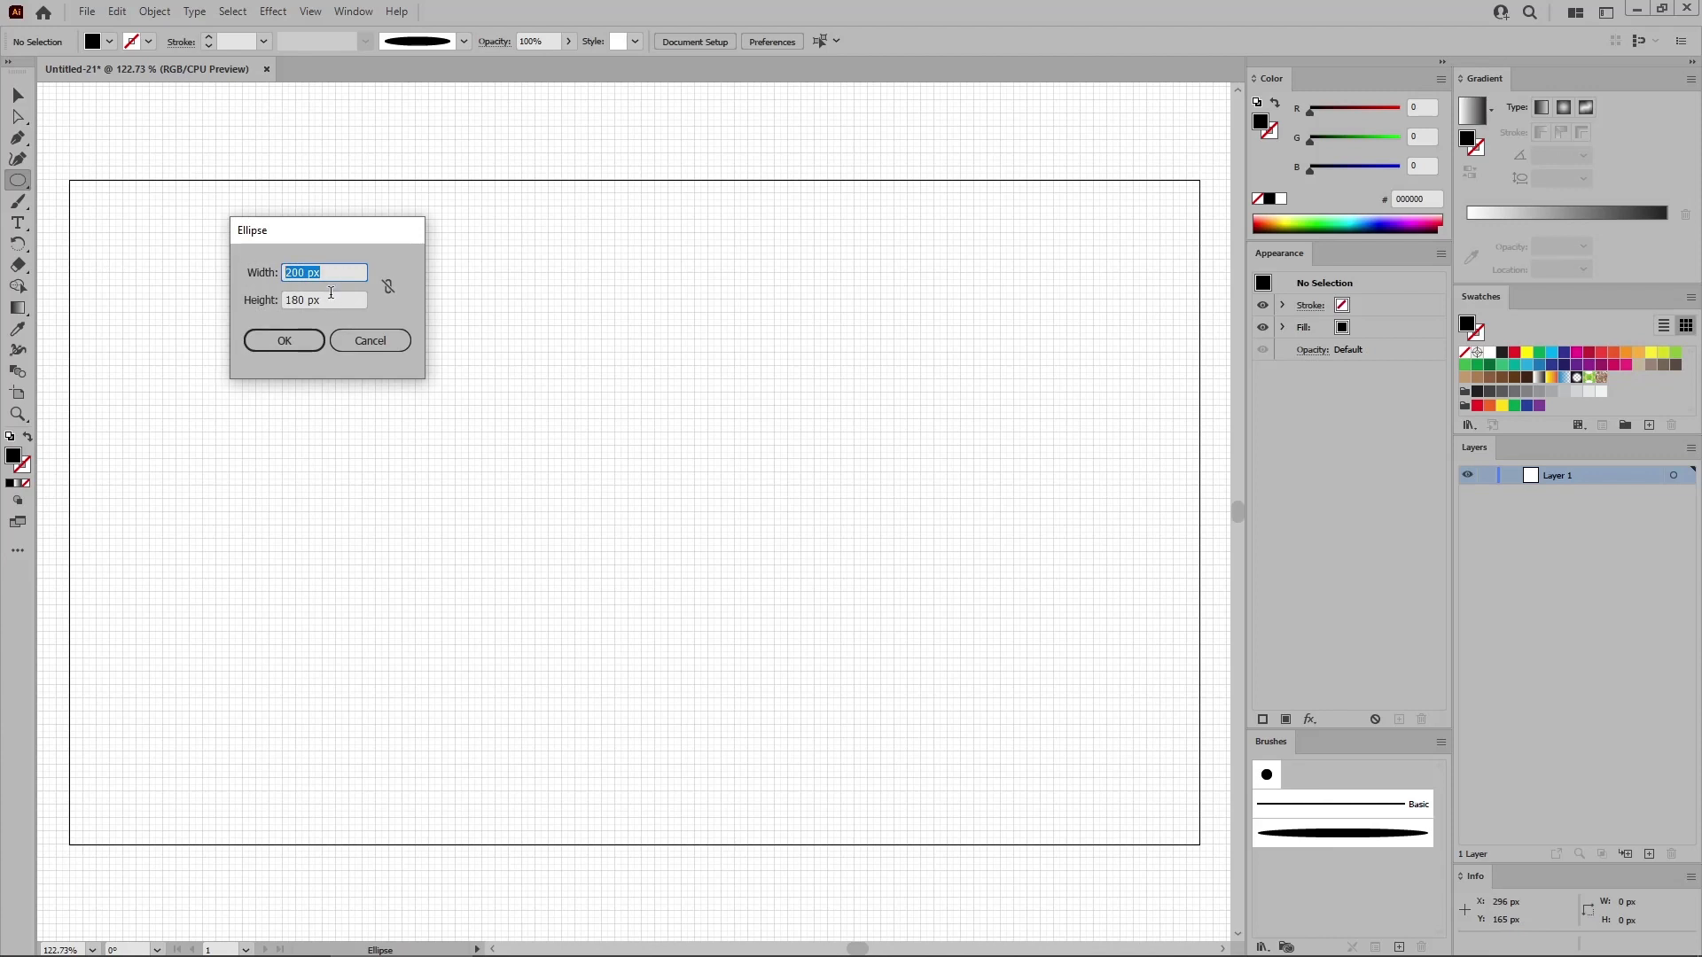
key(Tab)
click(285, 342)
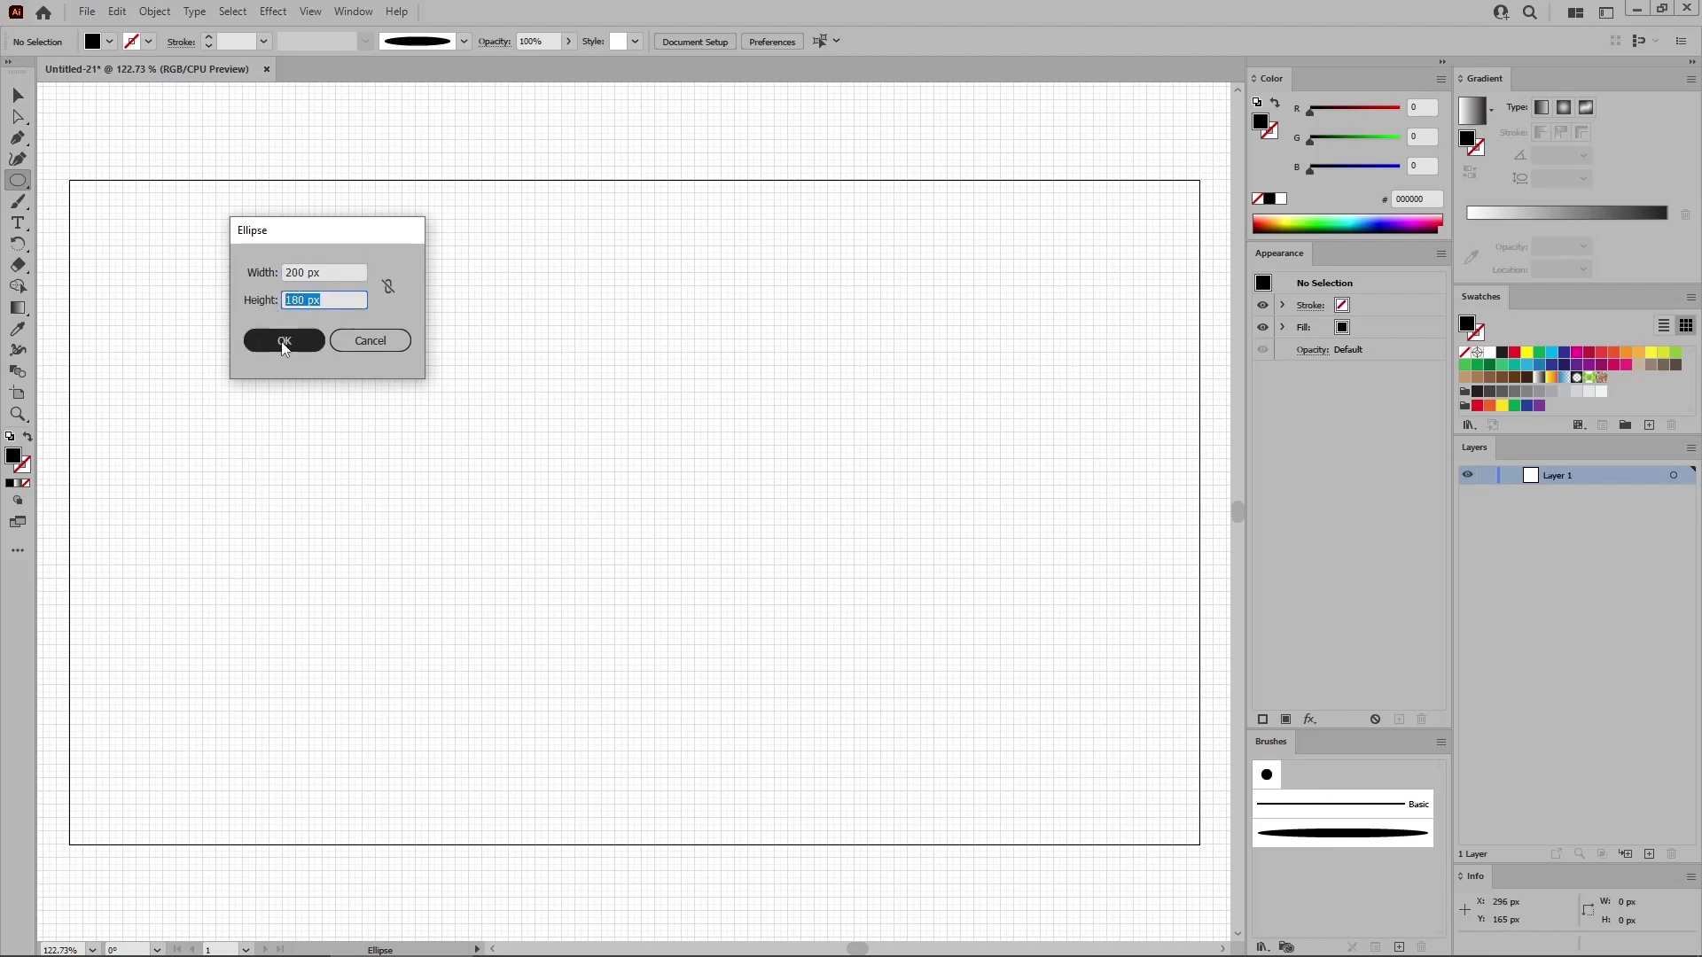
Set the large ellipse's fill colour to R 255, G 253, B 245.
click(1393, 335)
click(1420, 108)
text(2)
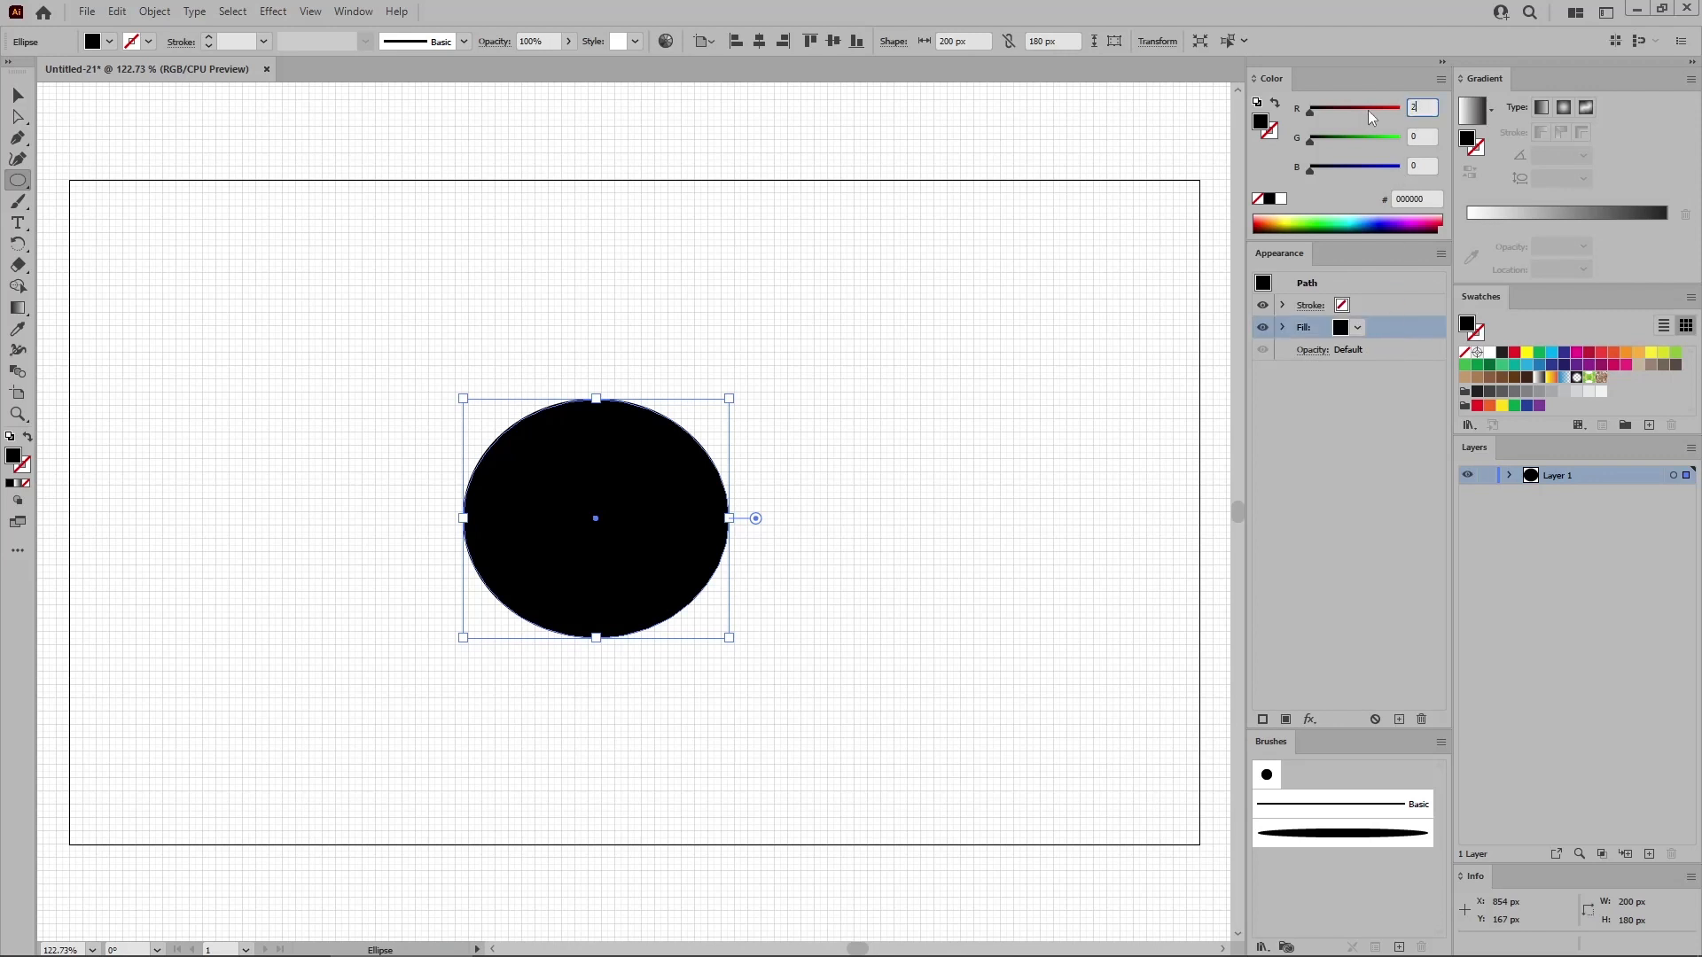
text(55)
click(1410, 135)
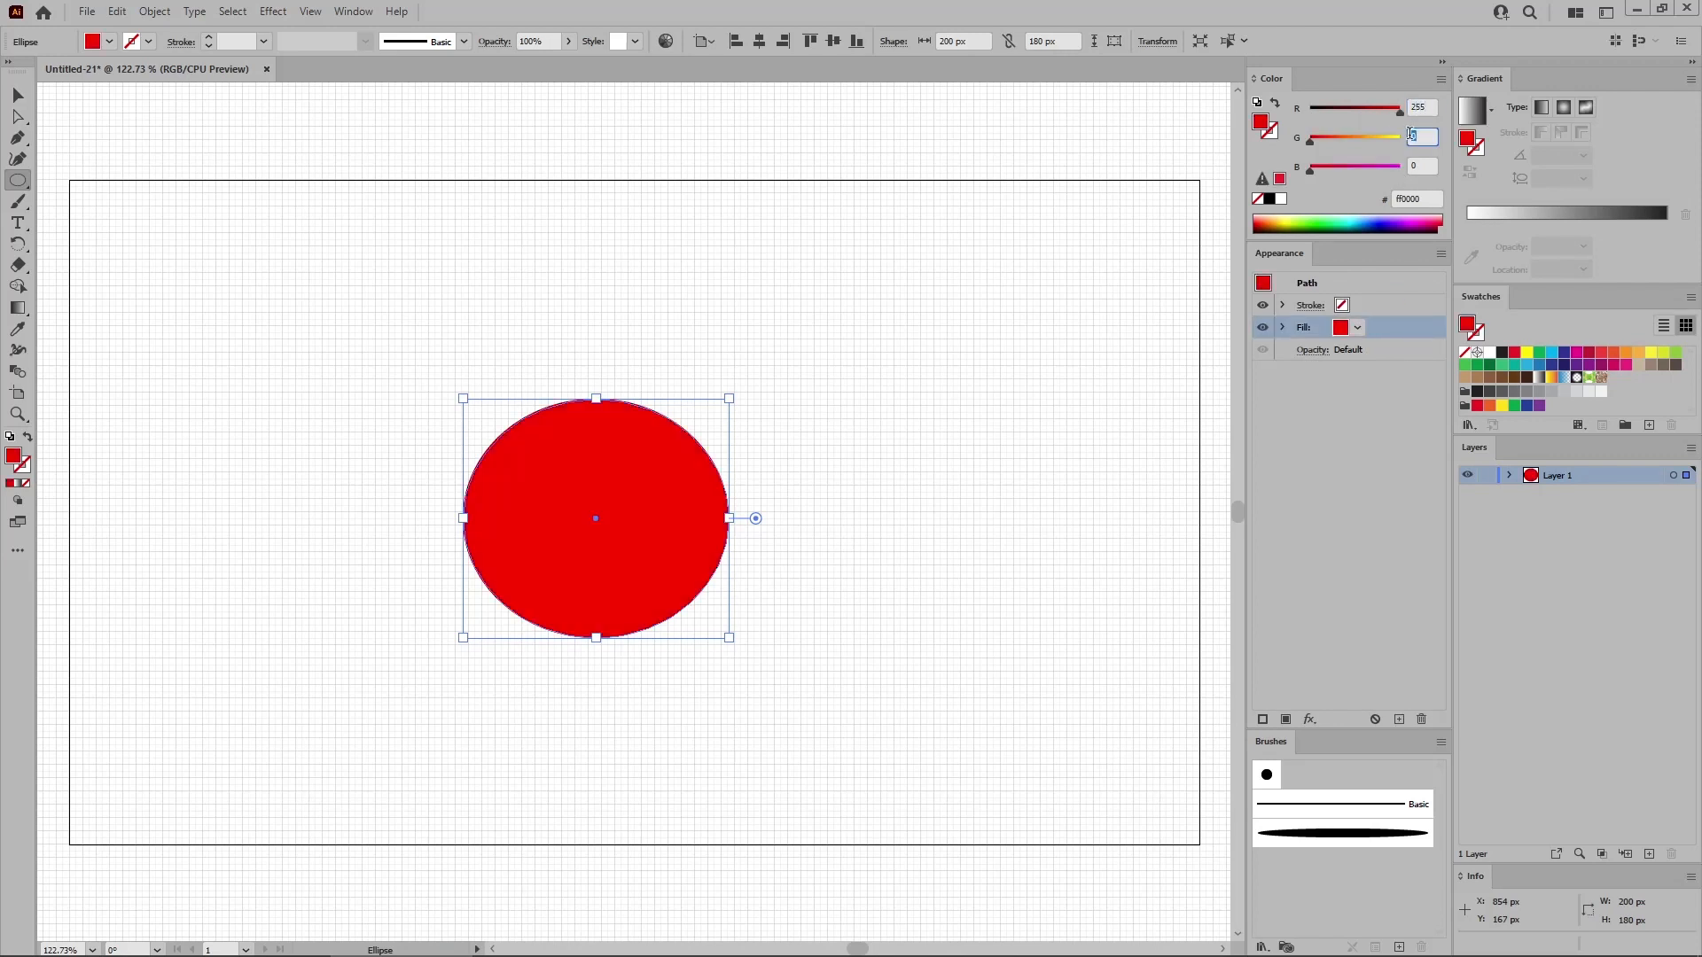
key(Tab)
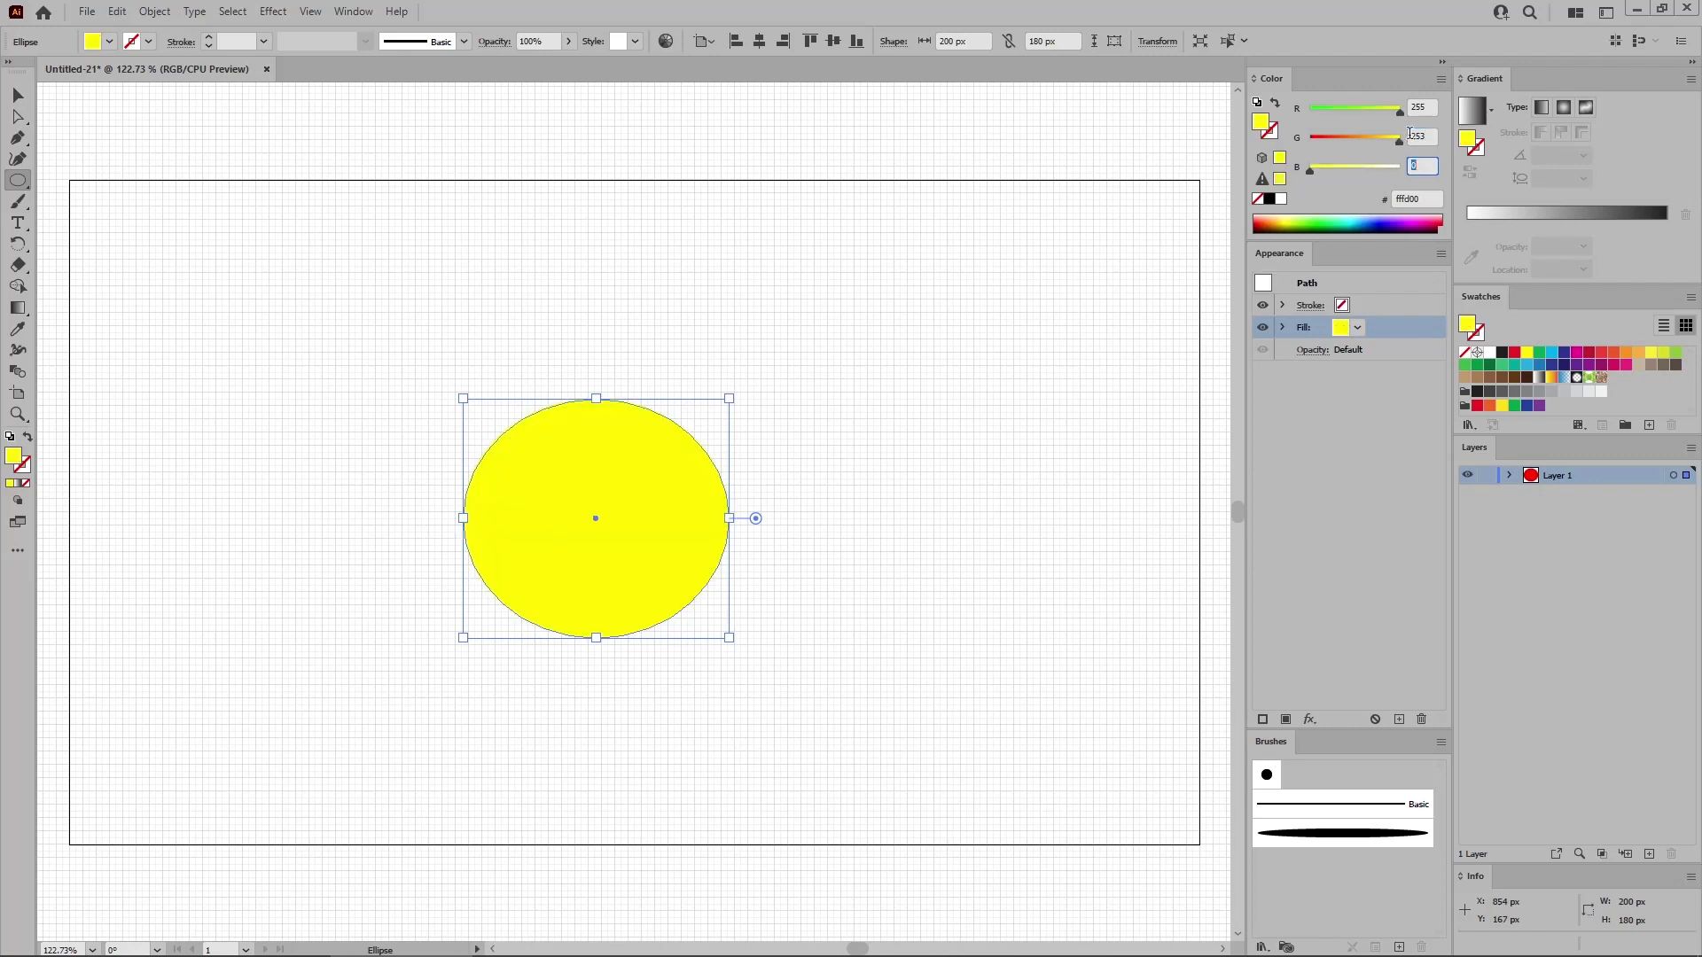
text(245)
key(Return)
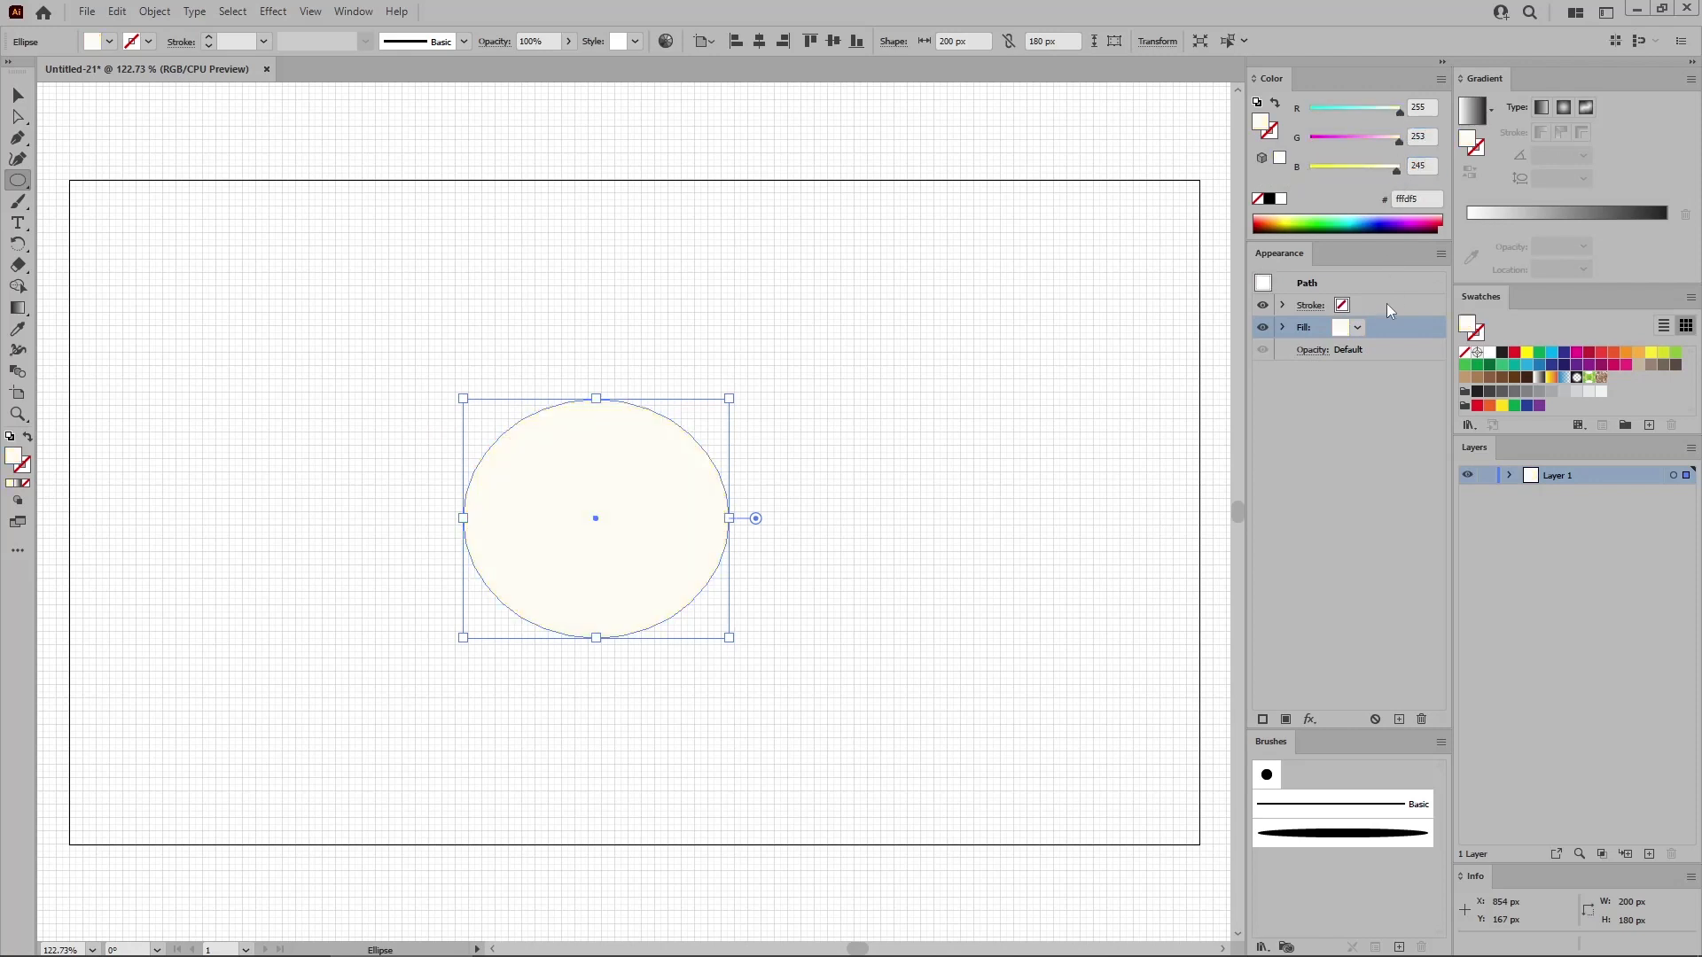
Set the large ellipse's stroke colour to R 23, G 26, B 69.
click(1396, 306)
click(1423, 105)
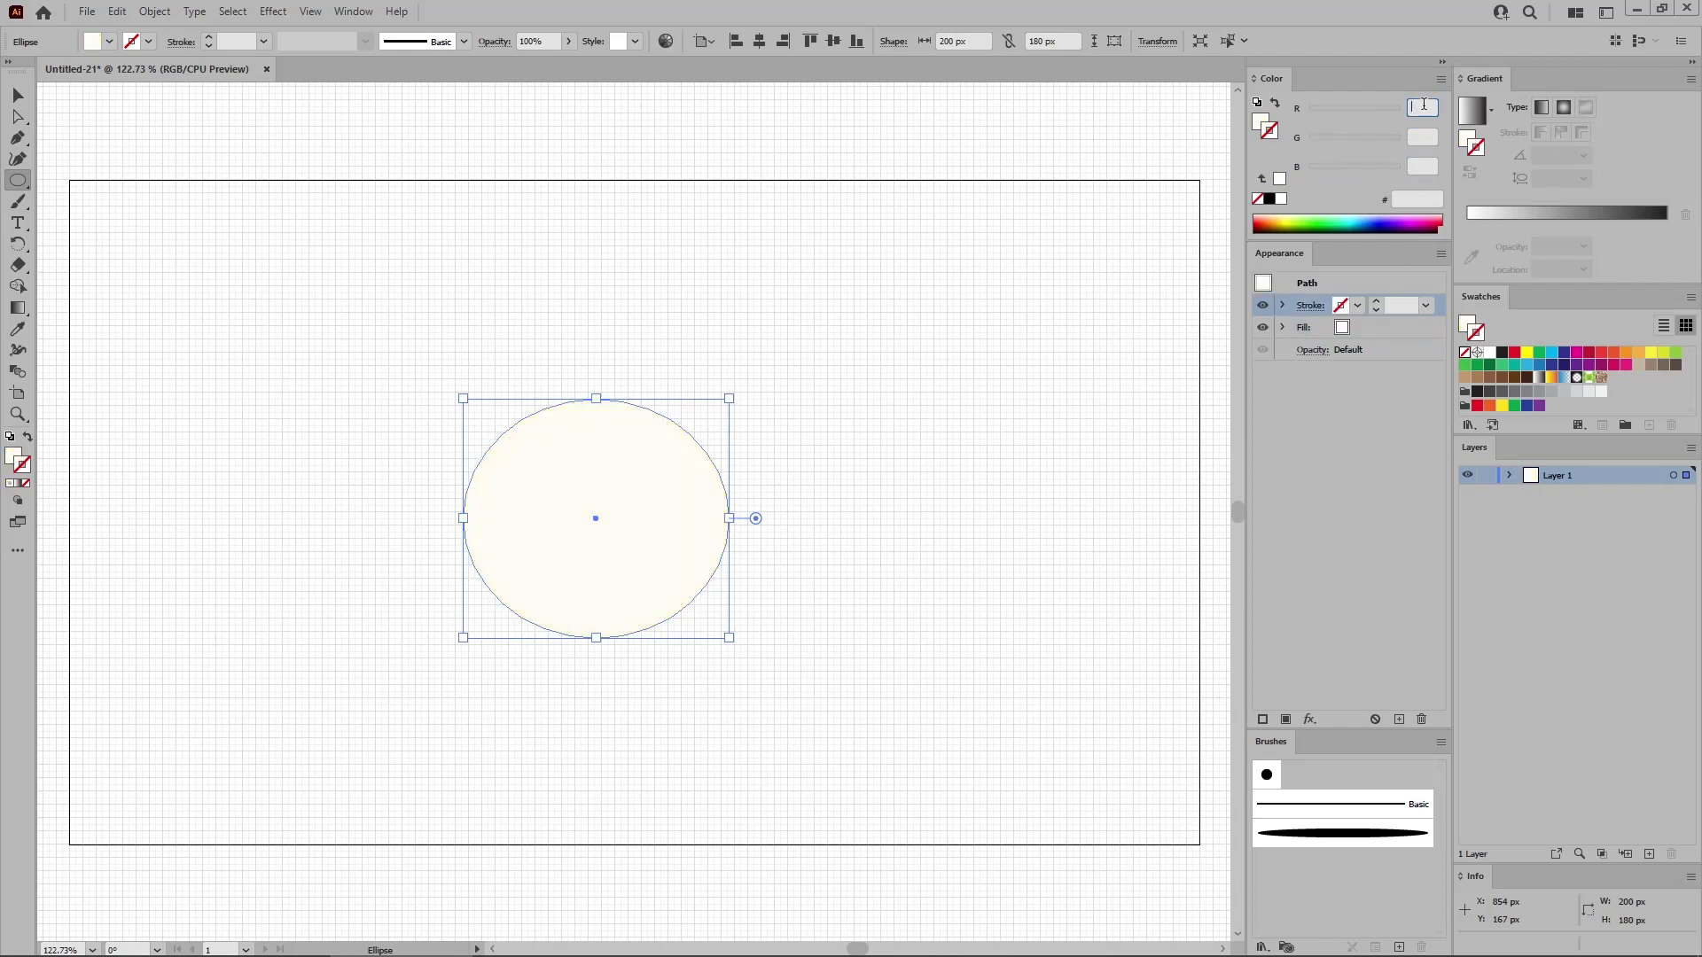
text(23)
key(Tab)
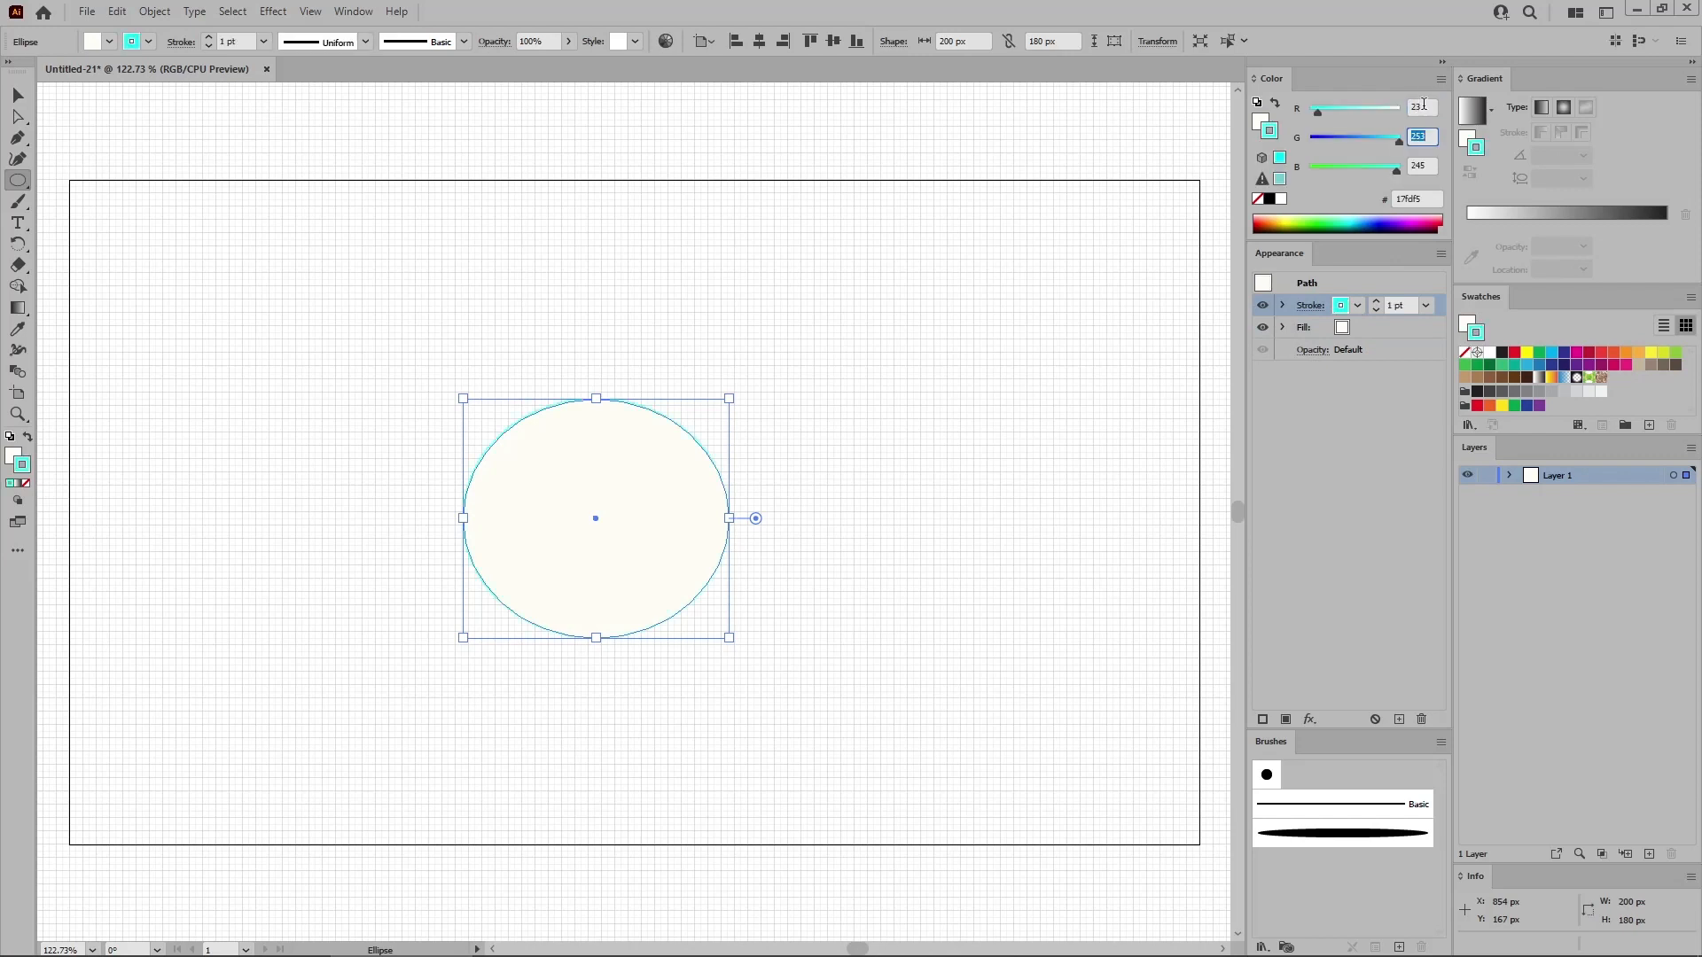
text(26)
key(Tab)
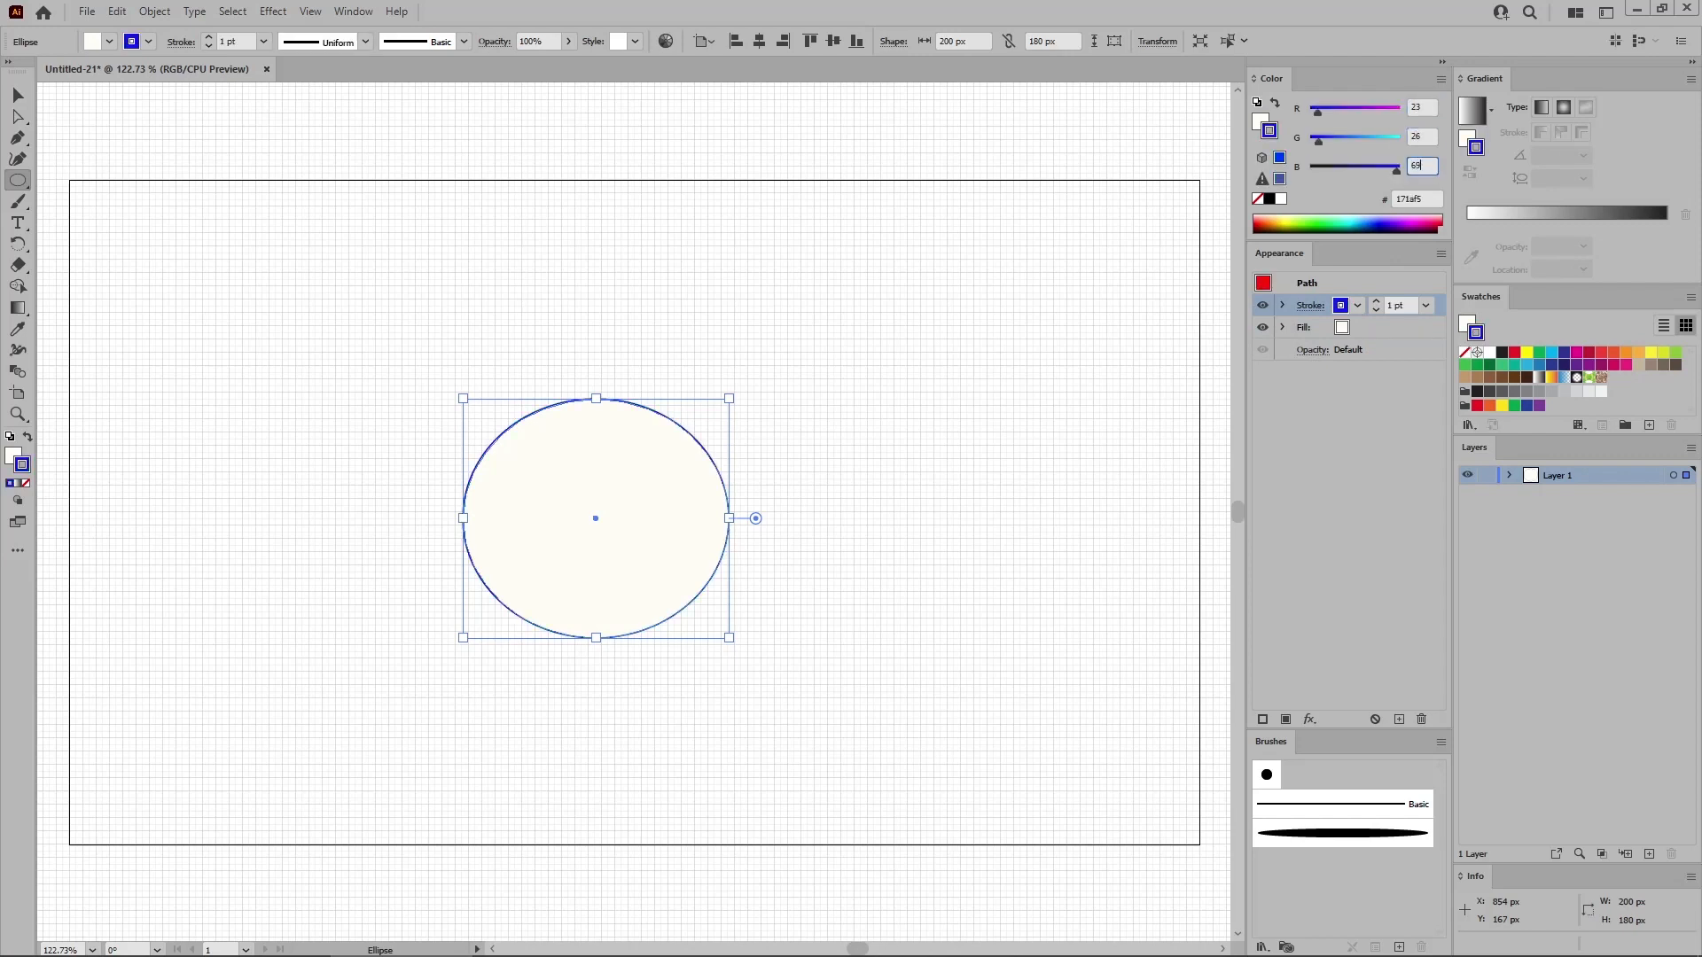
key(Return)
Set the ellipse's stroke weight to 10 pt and save the navy stroke colour as a new swatch.
click(1311, 307)
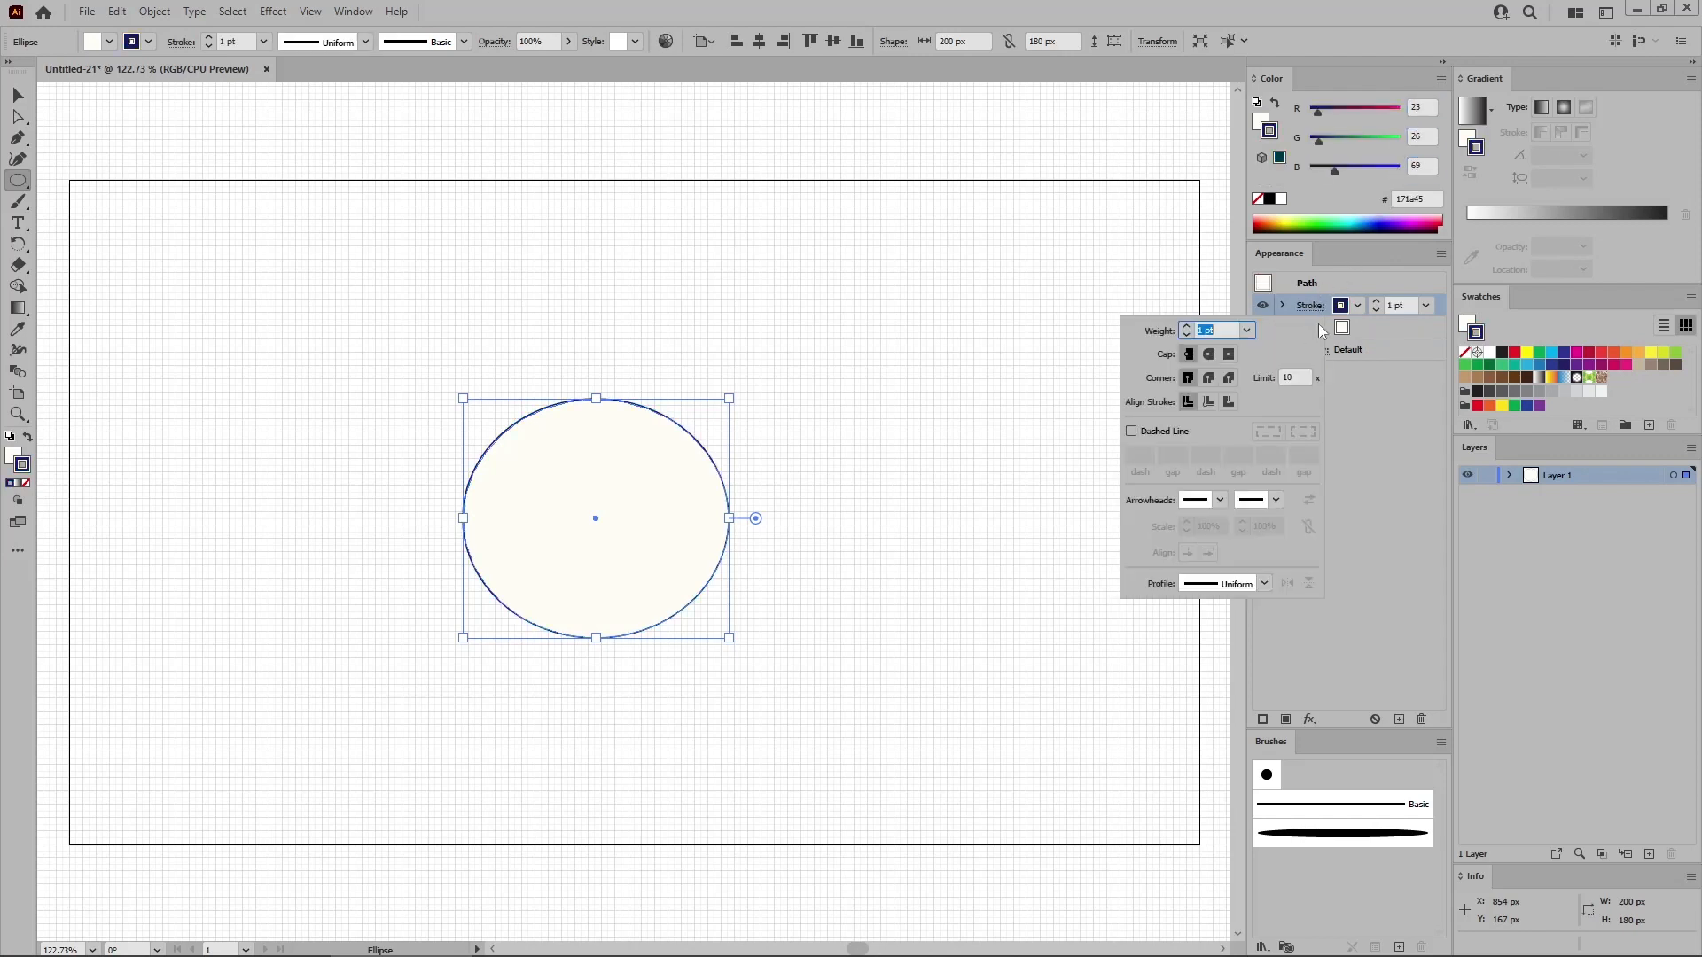
click(1247, 331)
click(1259, 582)
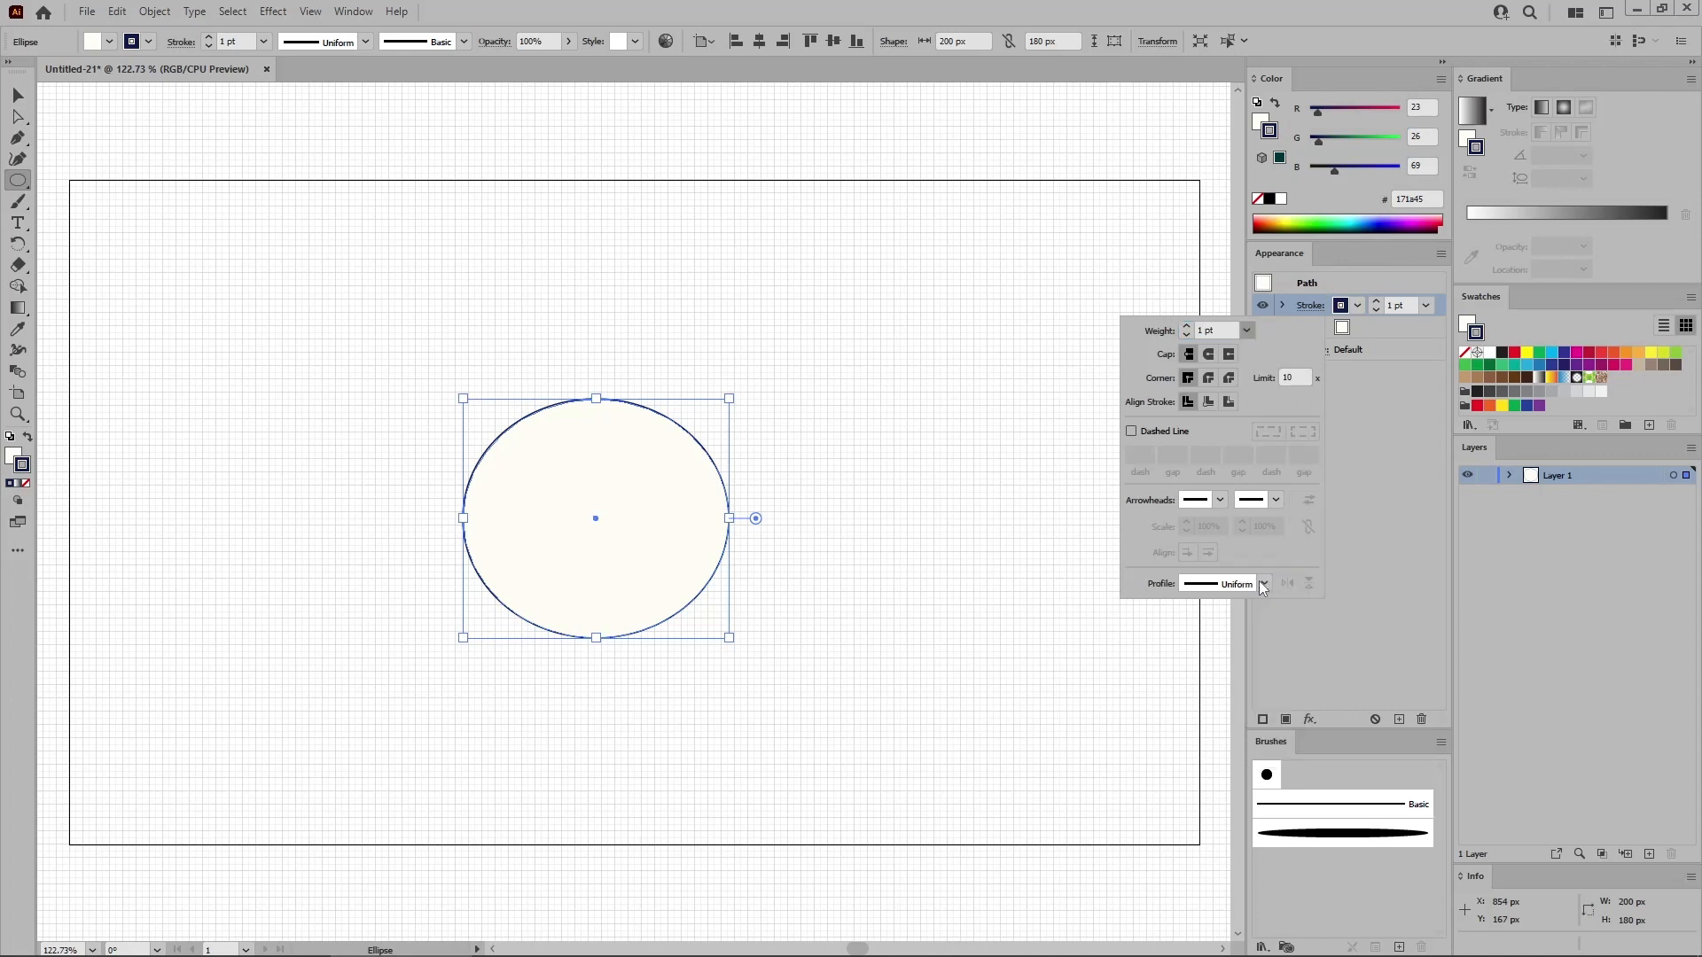
click(1644, 398)
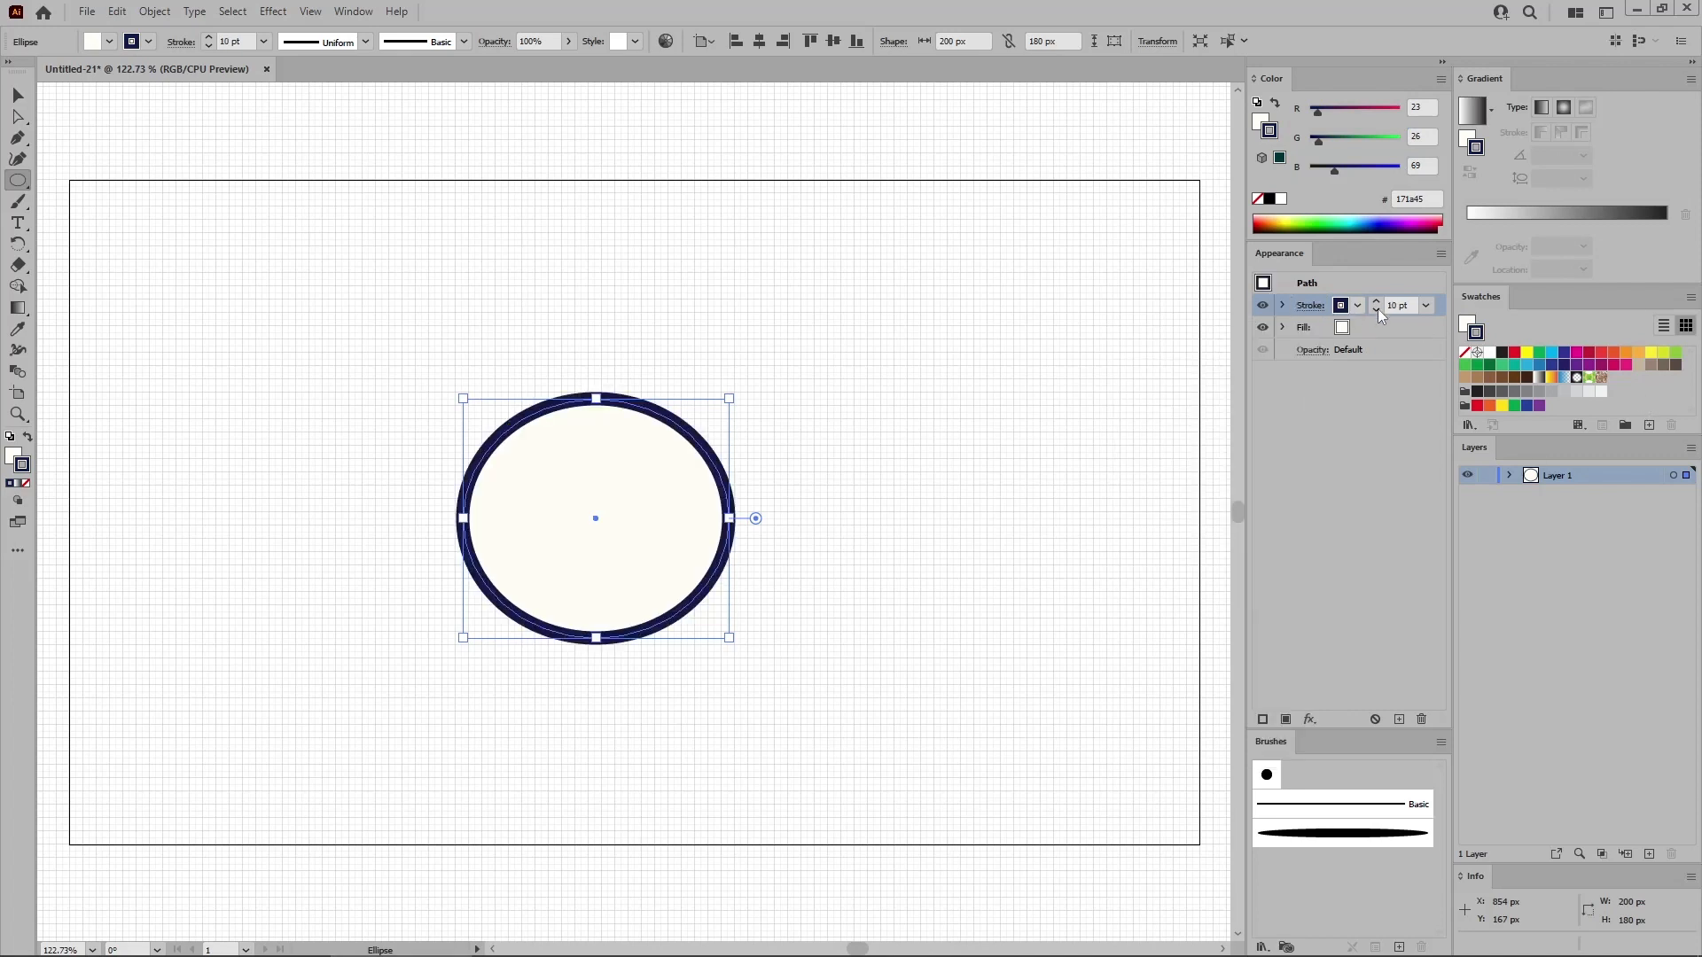
click(1650, 426)
click(1093, 683)
Centre the large ellipse horizontally and vertically on the artboard.
click(709, 46)
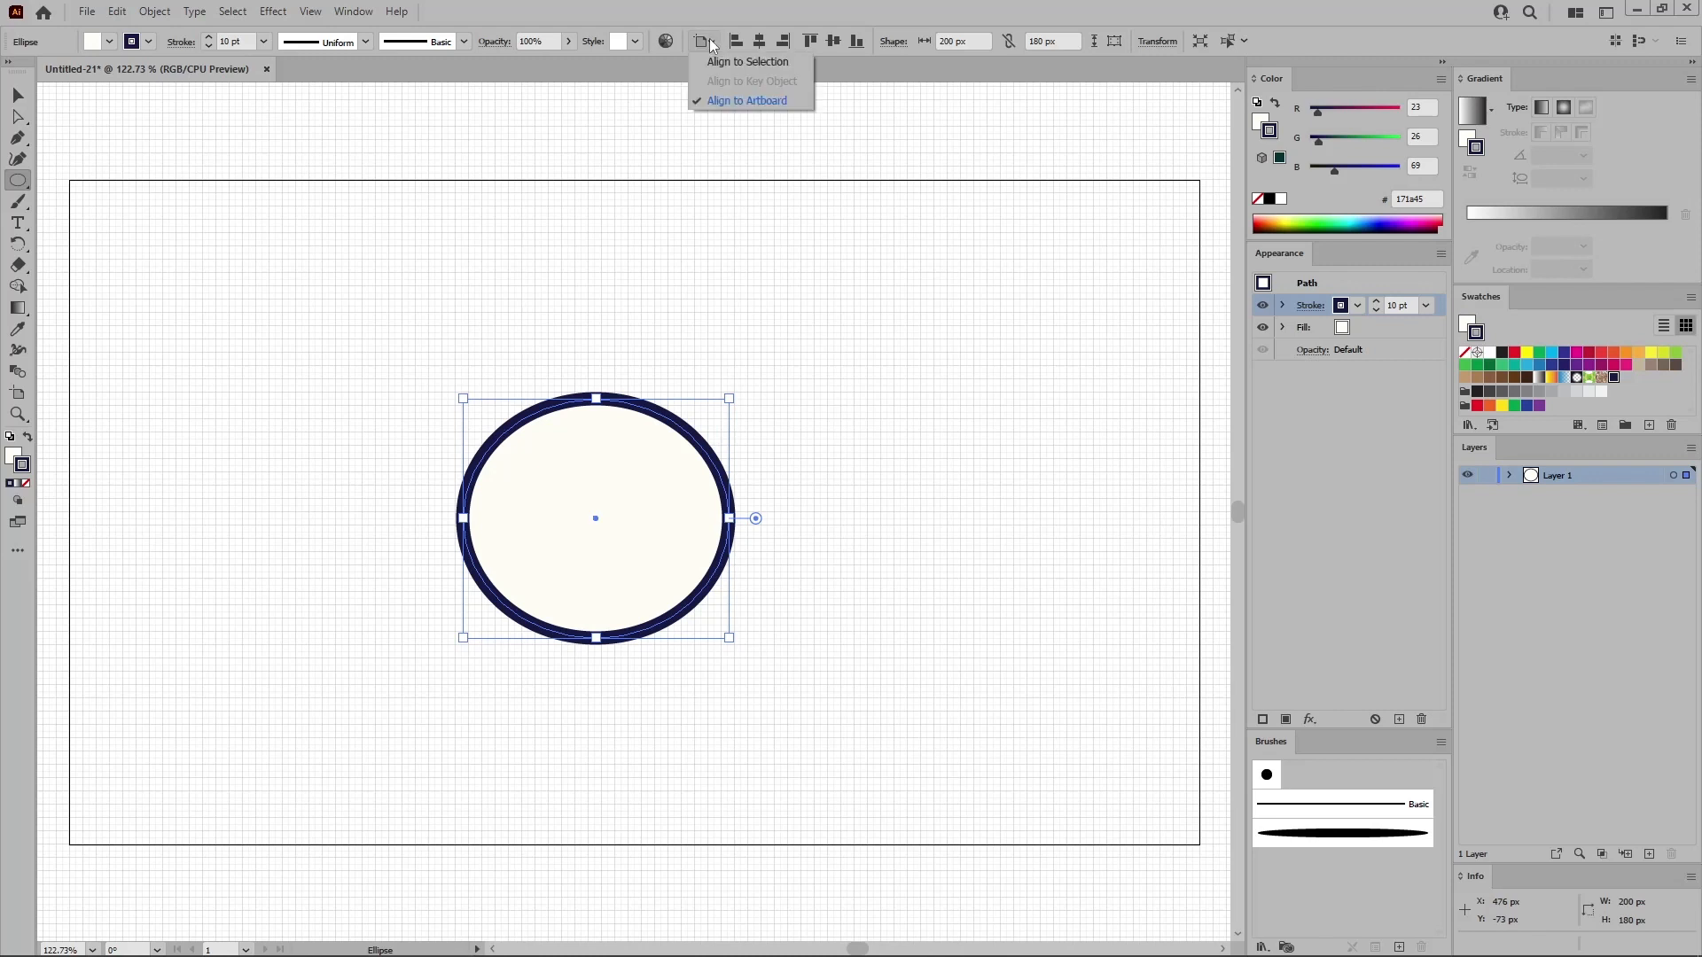
click(724, 102)
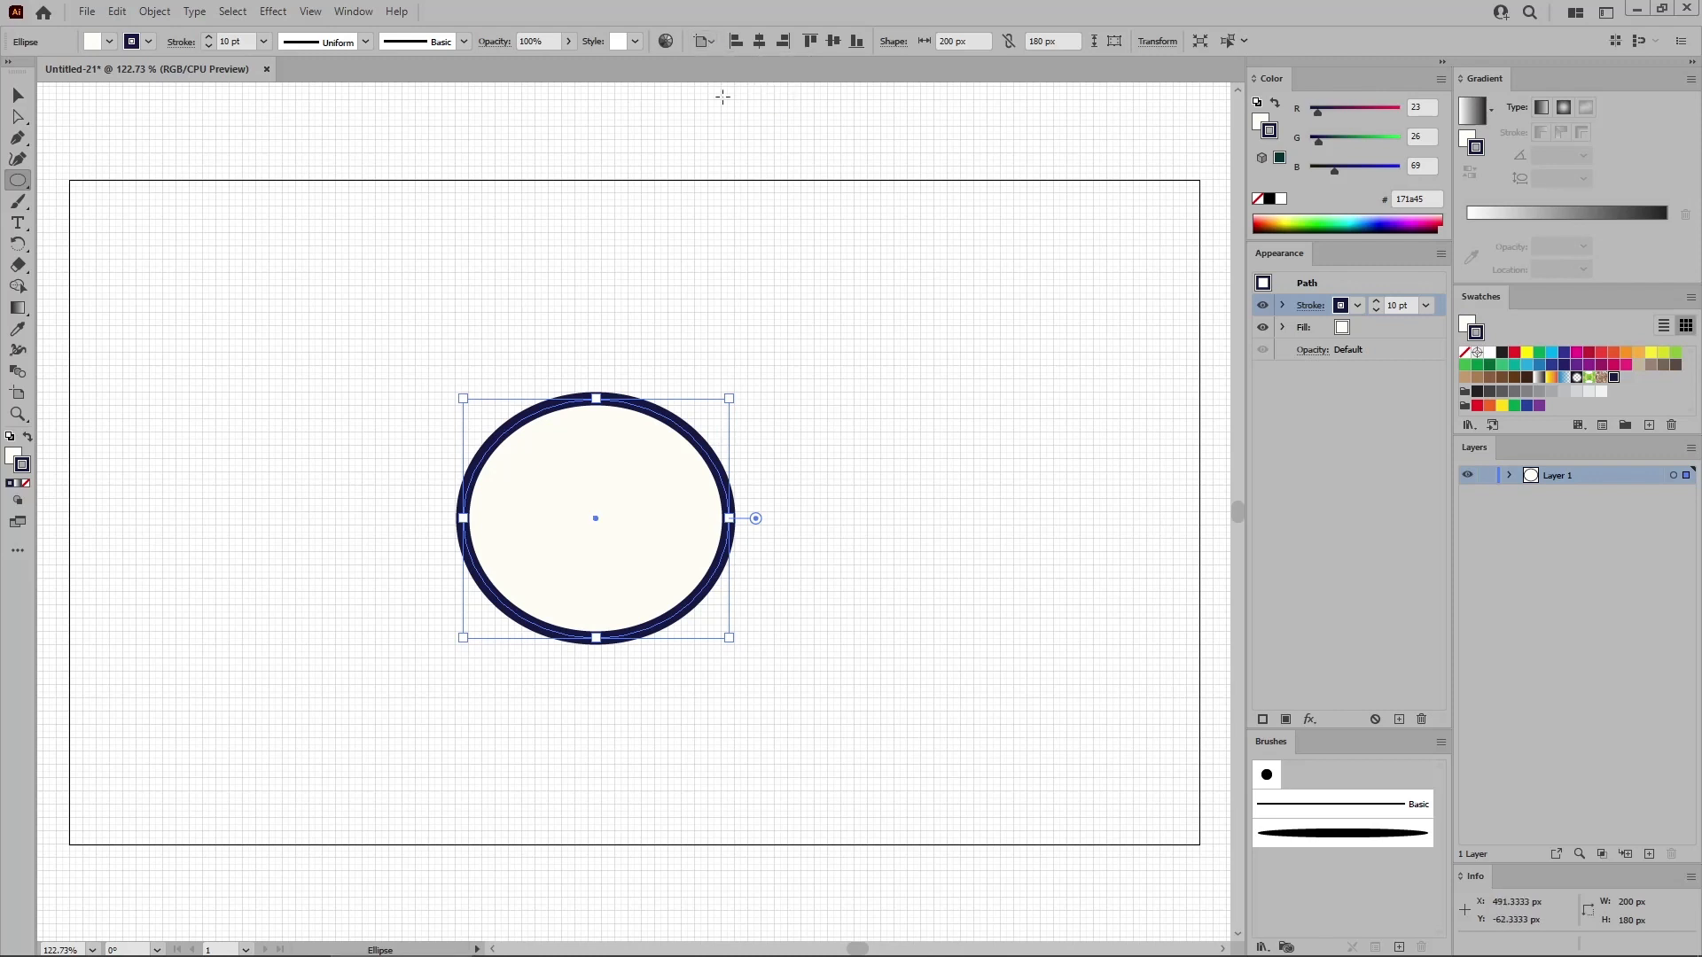
click(759, 42)
click(835, 42)
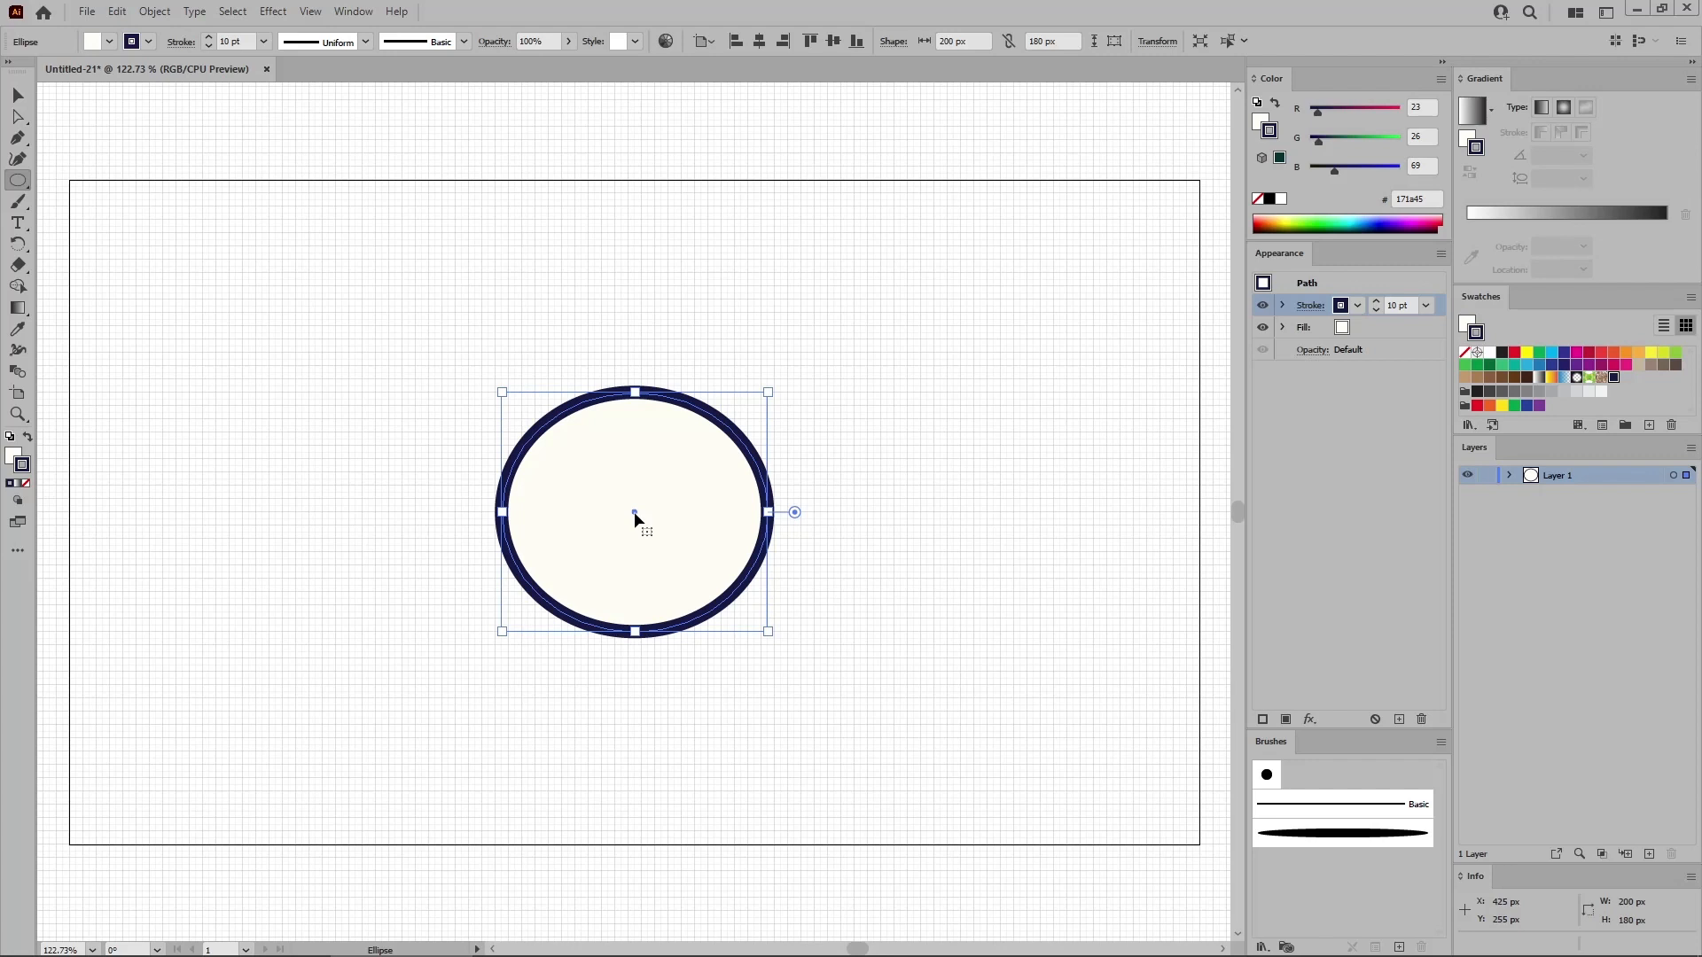
Apply an Arc Lower warp effect to the whole path, horizontal with a bend of -20%.
click(1341, 282)
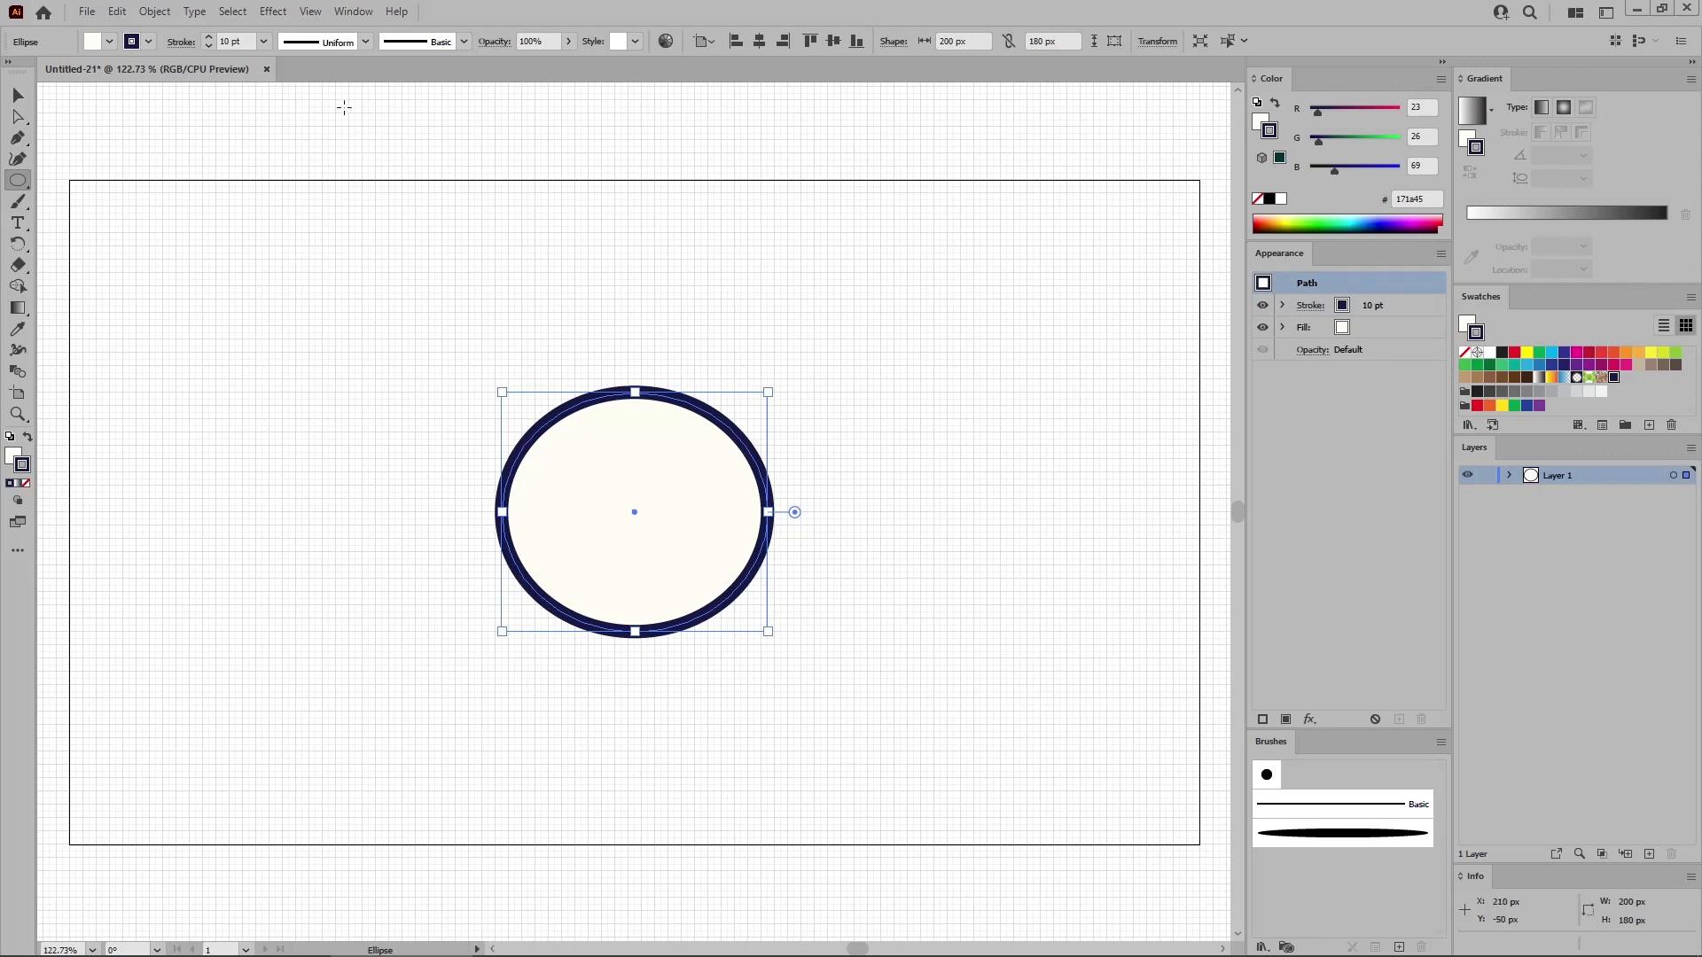
click(273, 11)
mouse_move(337, 242)
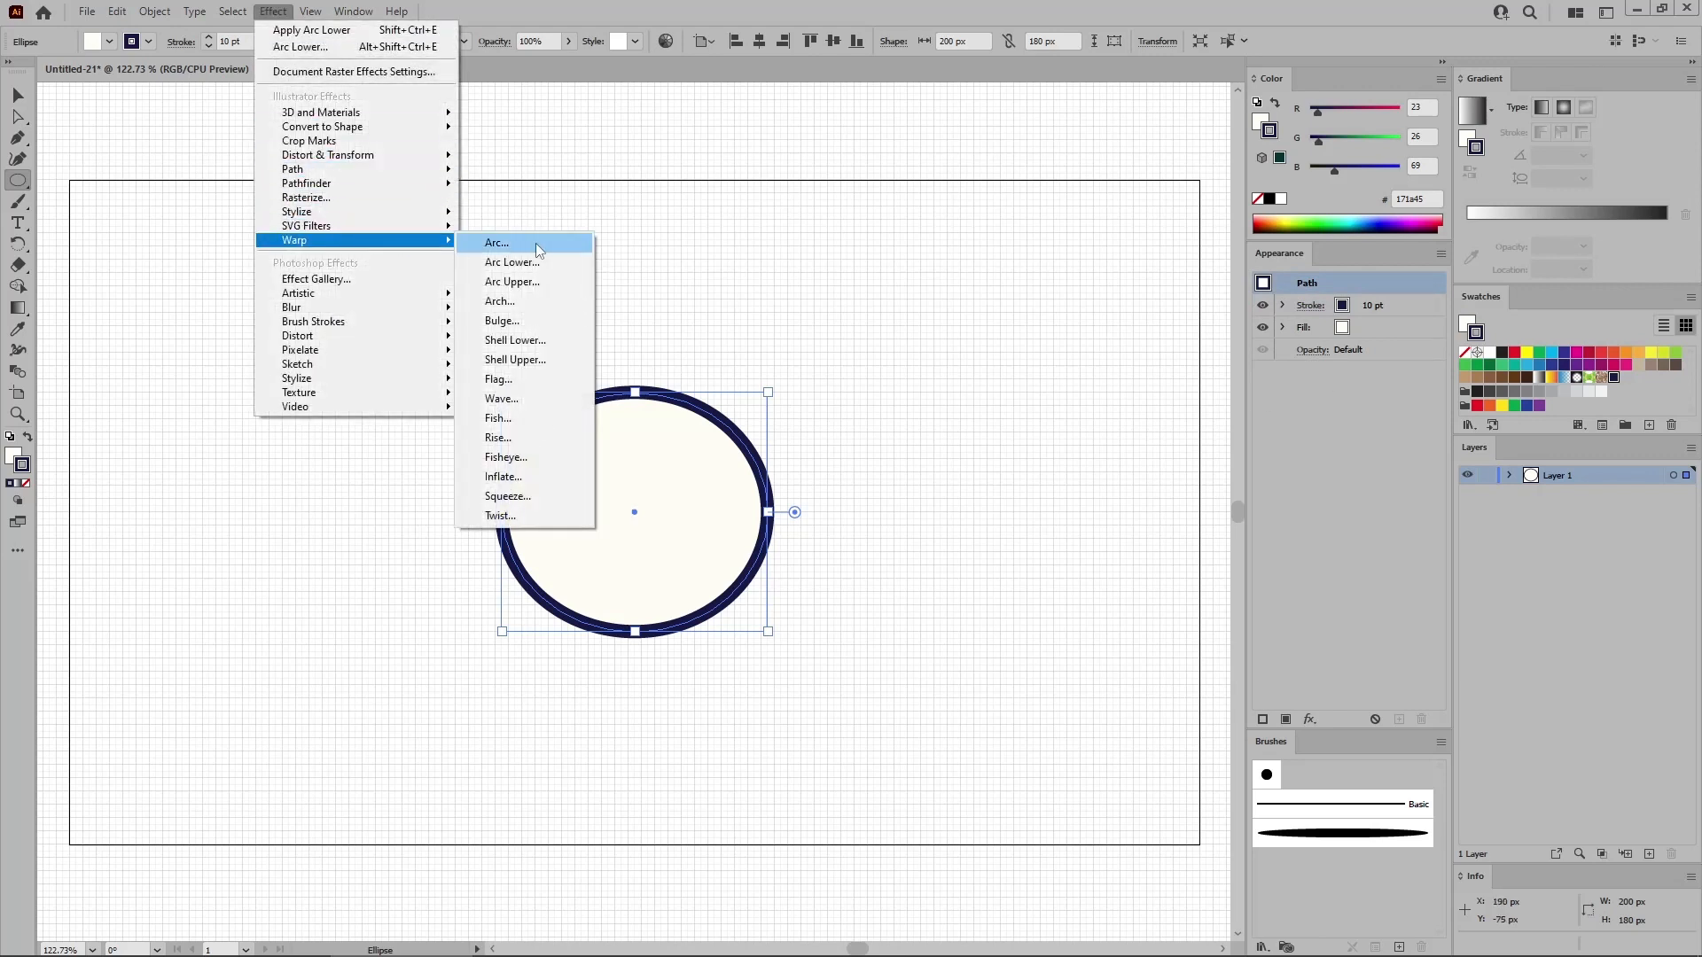
click(535, 259)
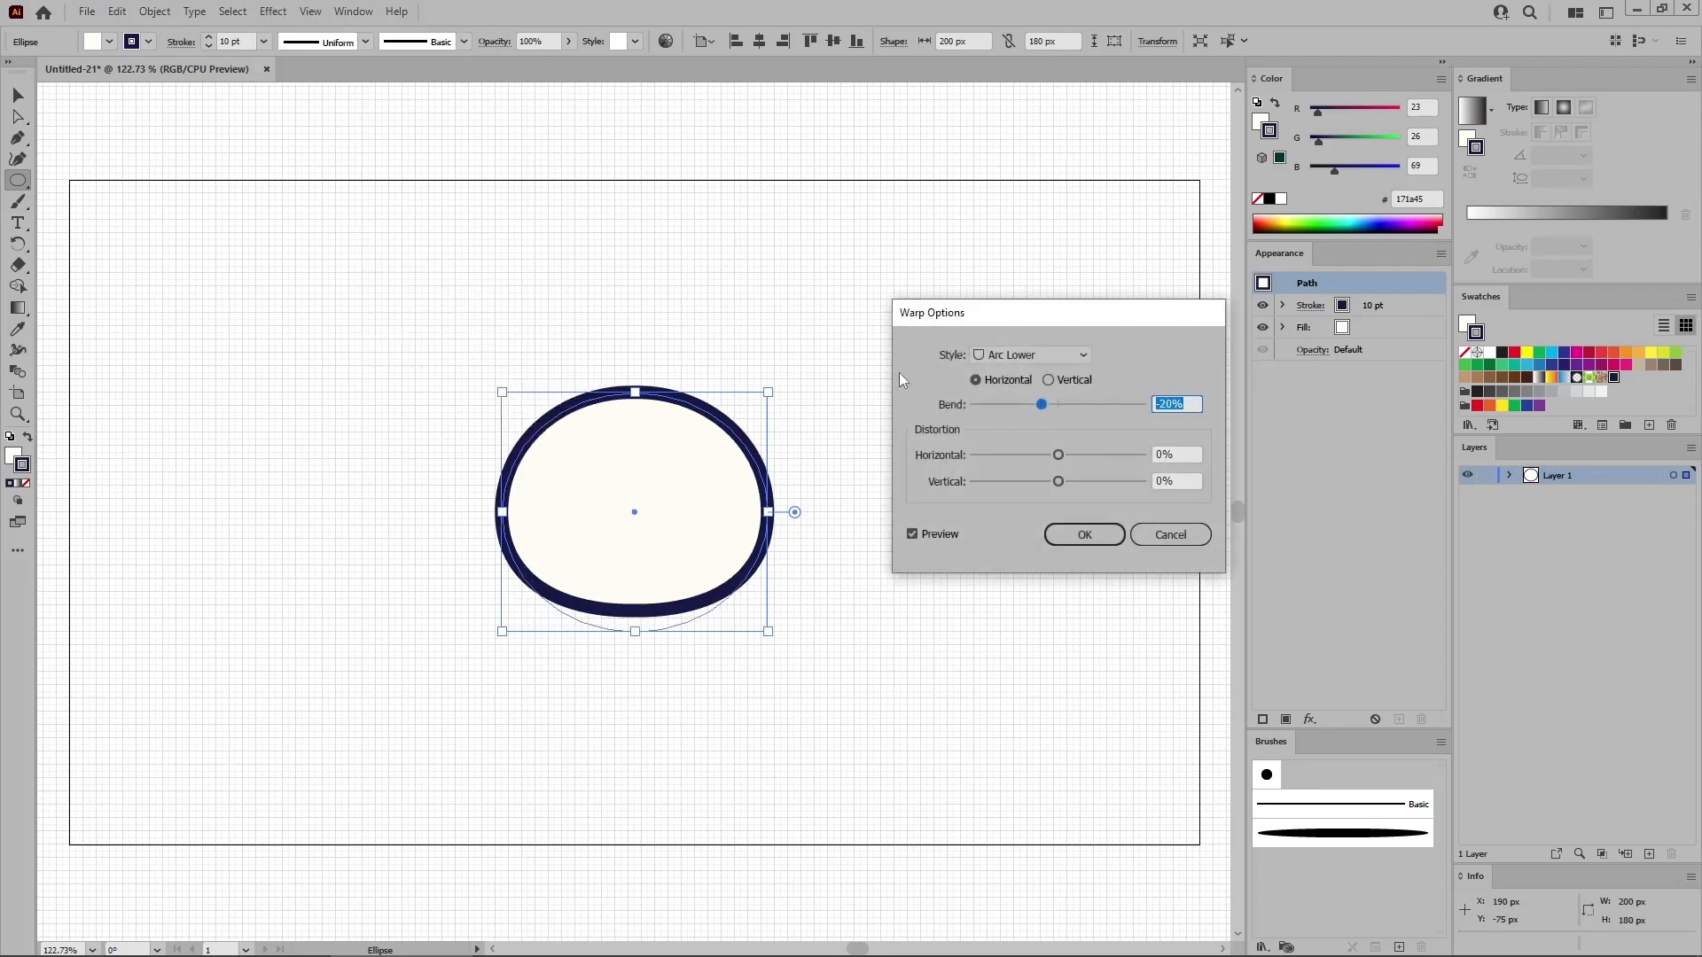
click(976, 381)
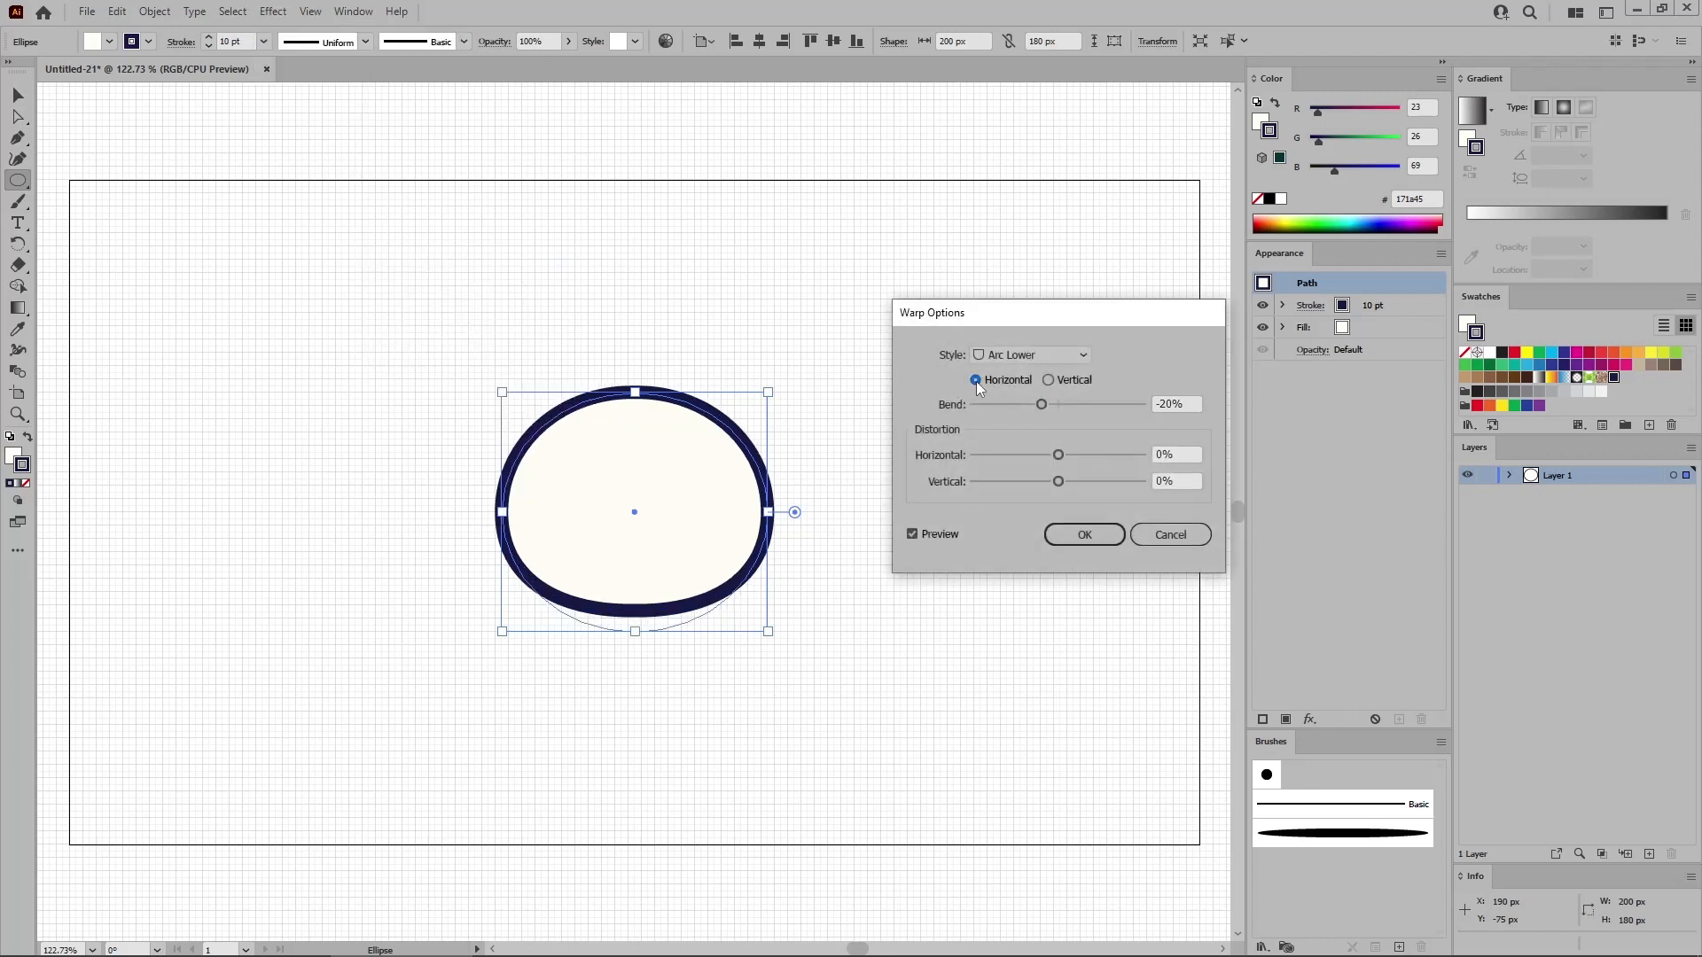
click(1196, 403)
click(1084, 534)
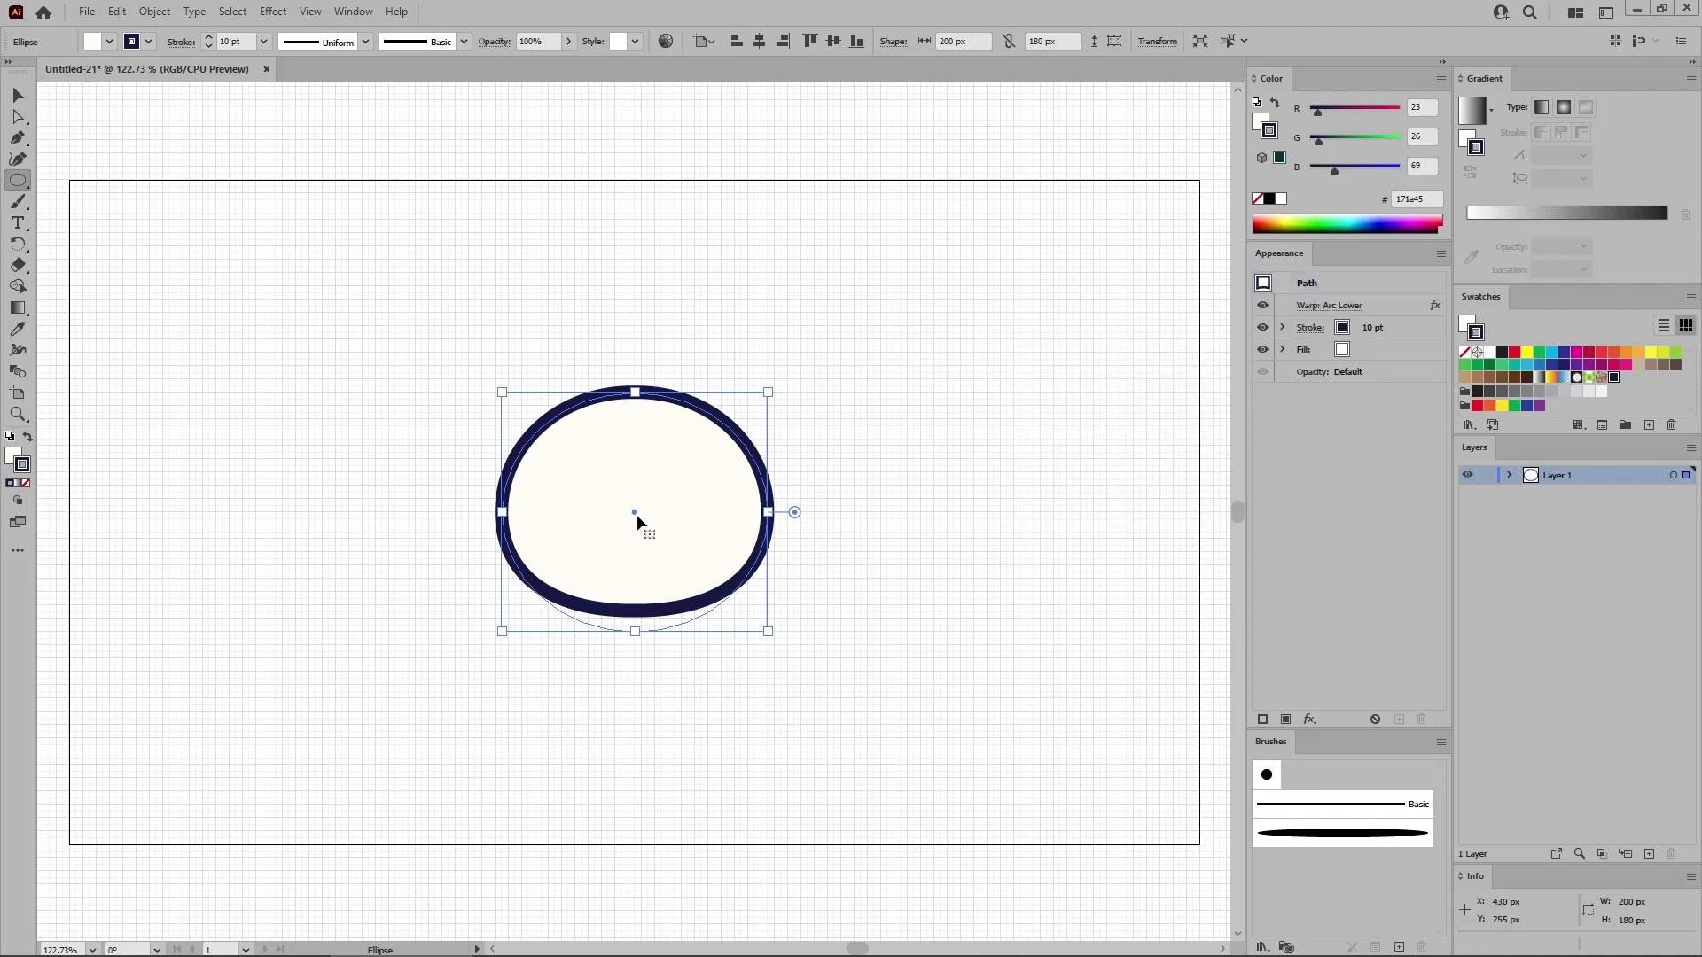
Create a 30 x 20 px ellipse near the middle of the warped shape.
key(ctrl+equal)
key(ctrl+equal)
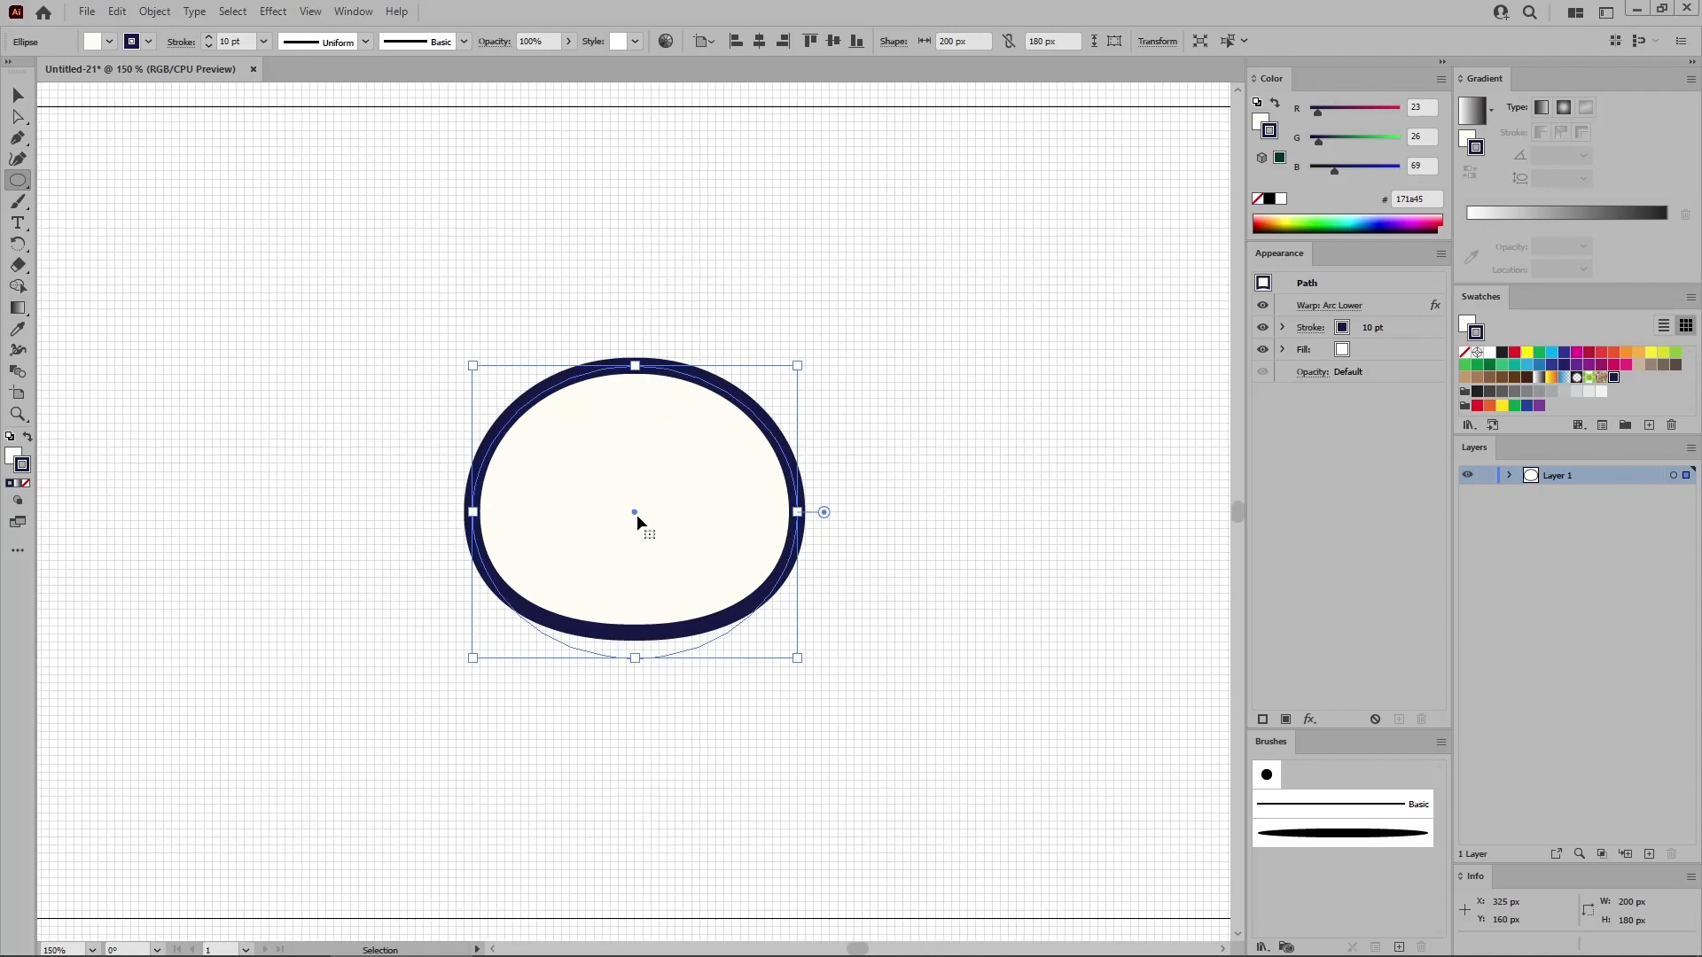
key(ctrl+equal)
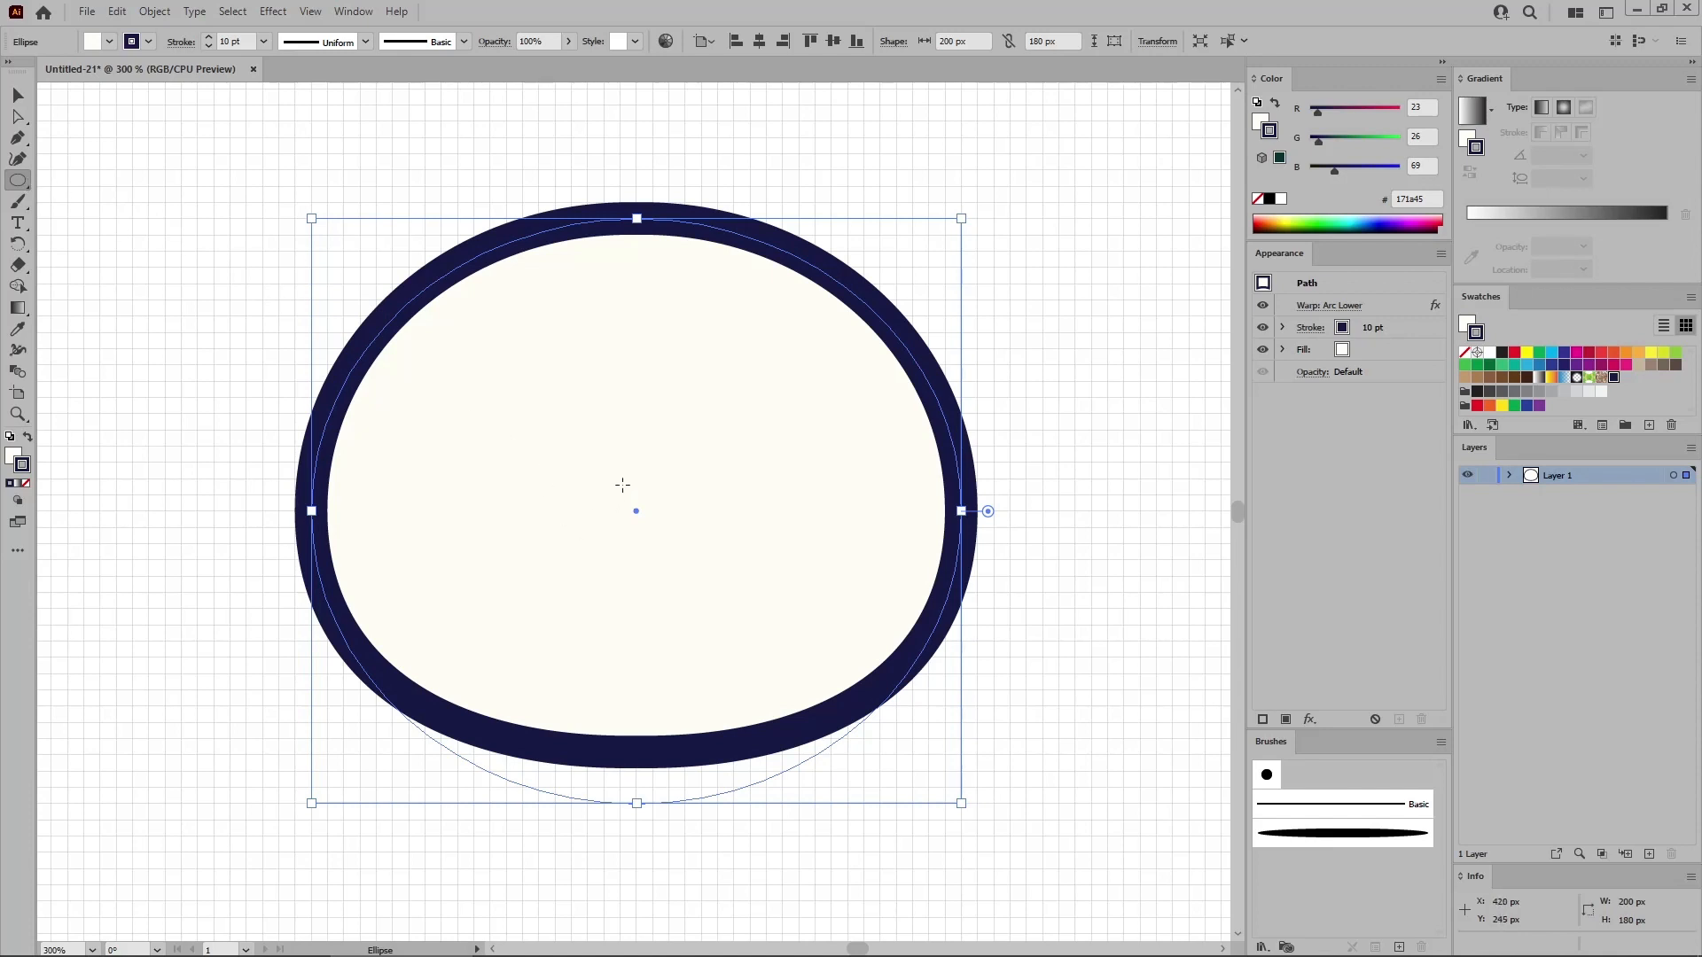
click(622, 484)
click(312, 272)
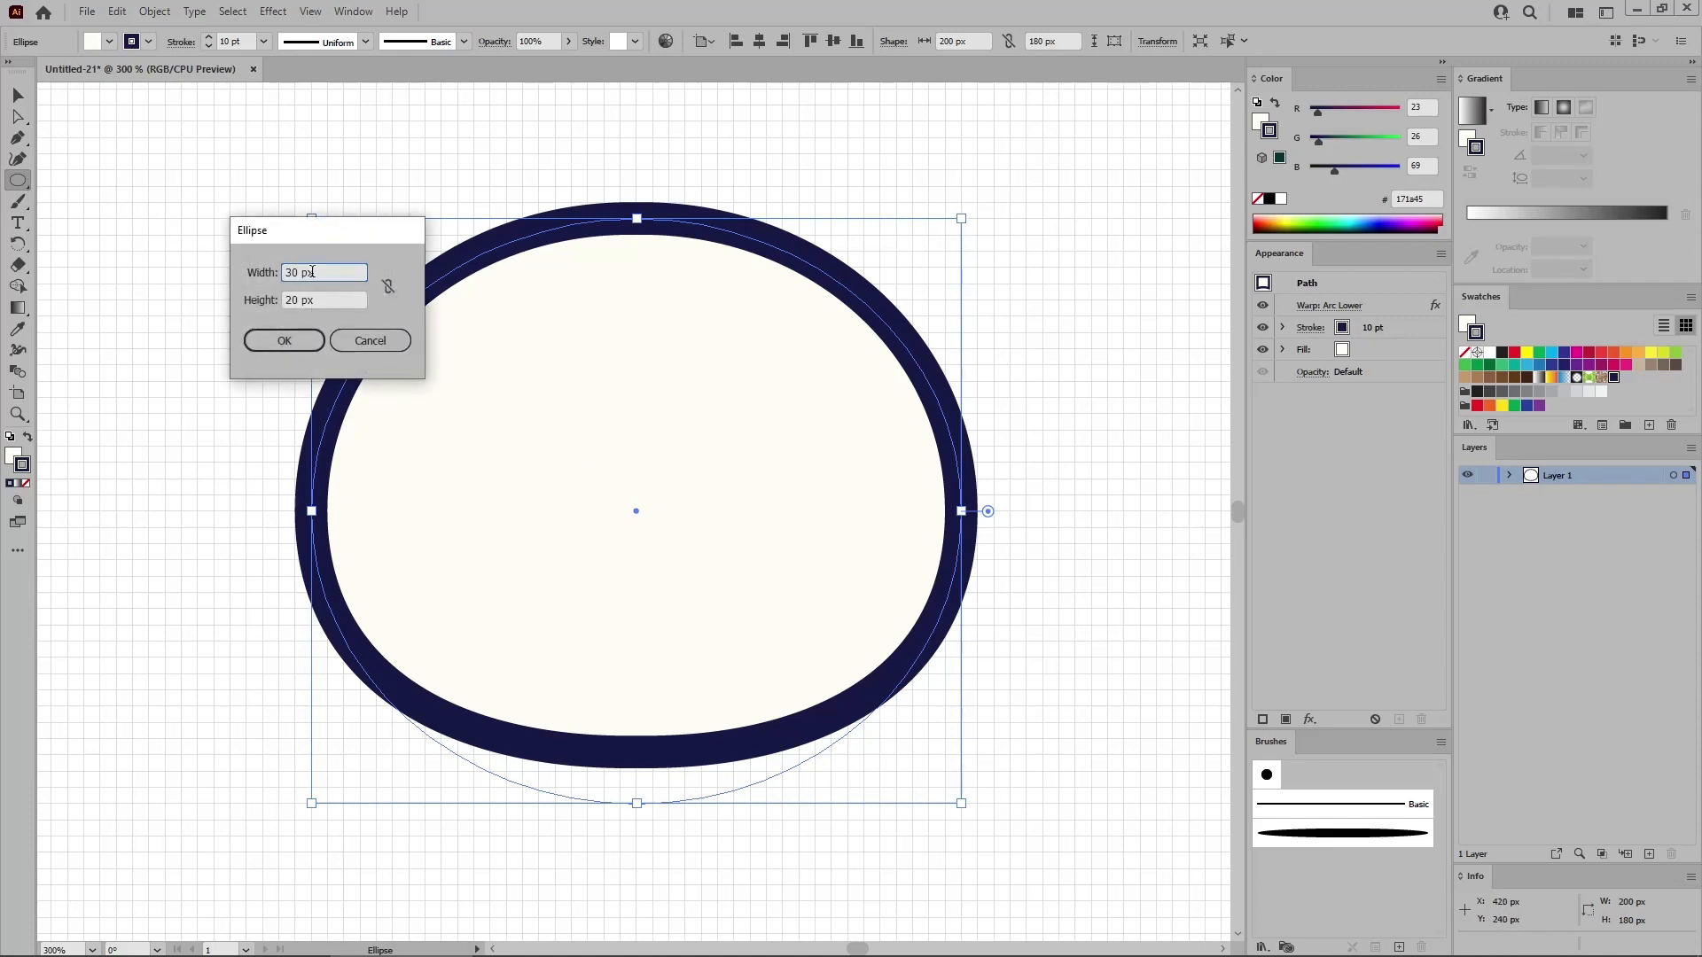
double_click(312, 272)
key(Tab)
click(284, 344)
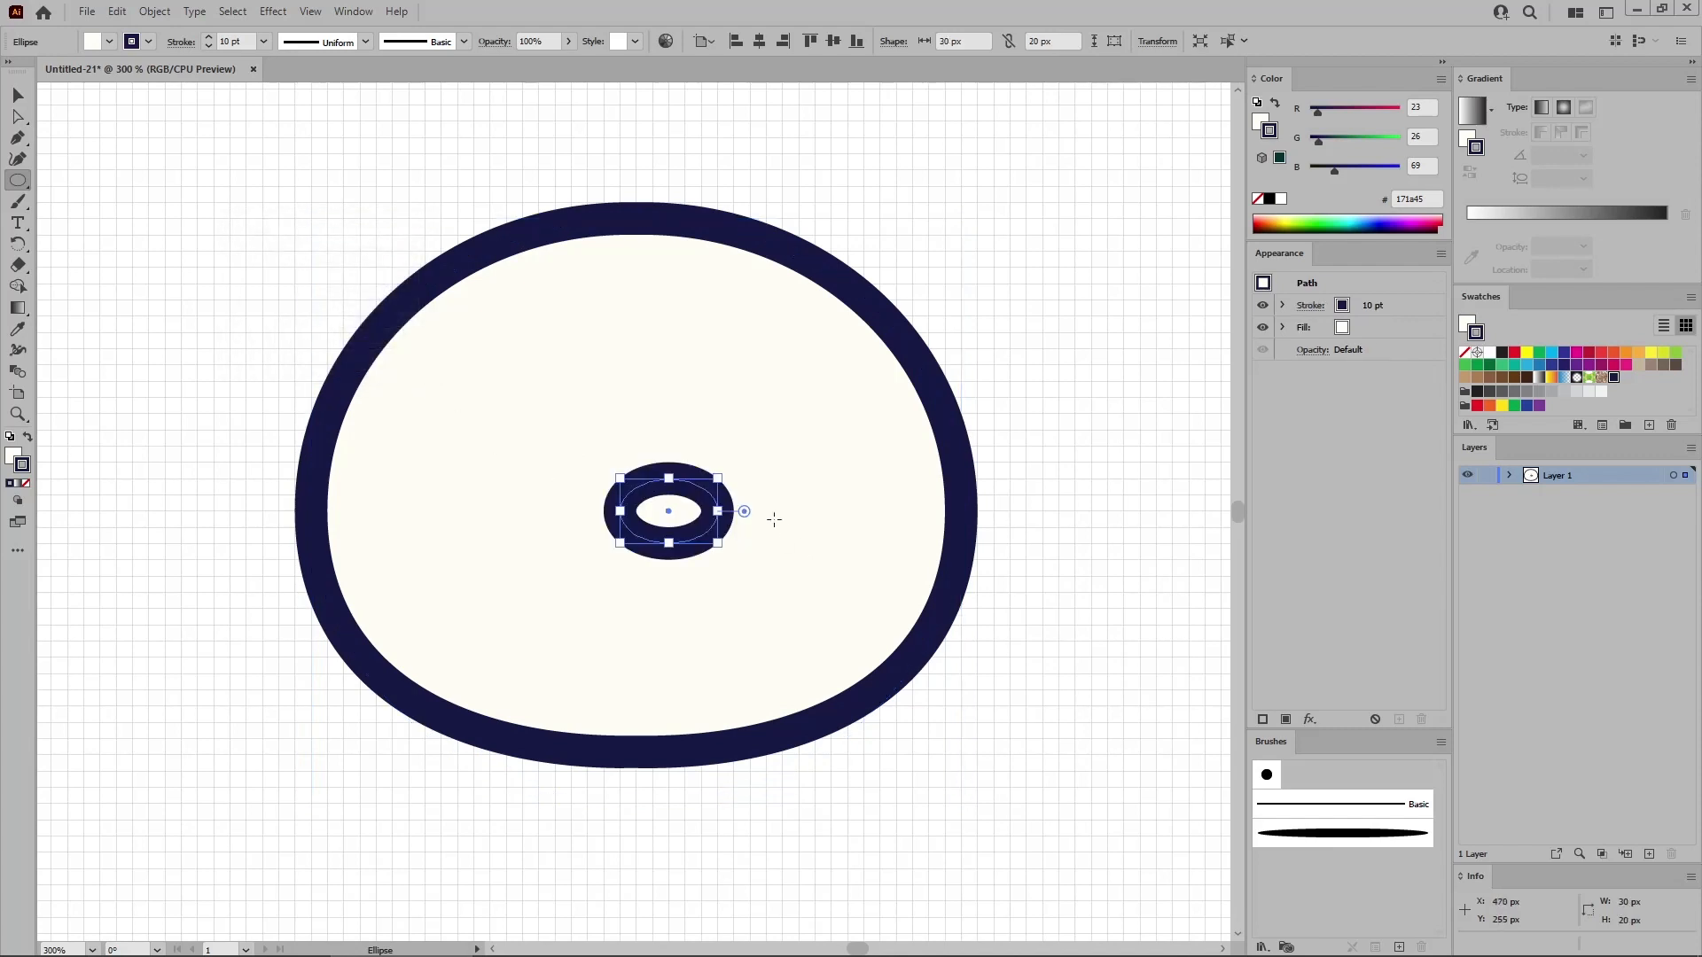
Swap the small ellipse's fill and stroke colours, and remove its stroke.
key(shift+x)
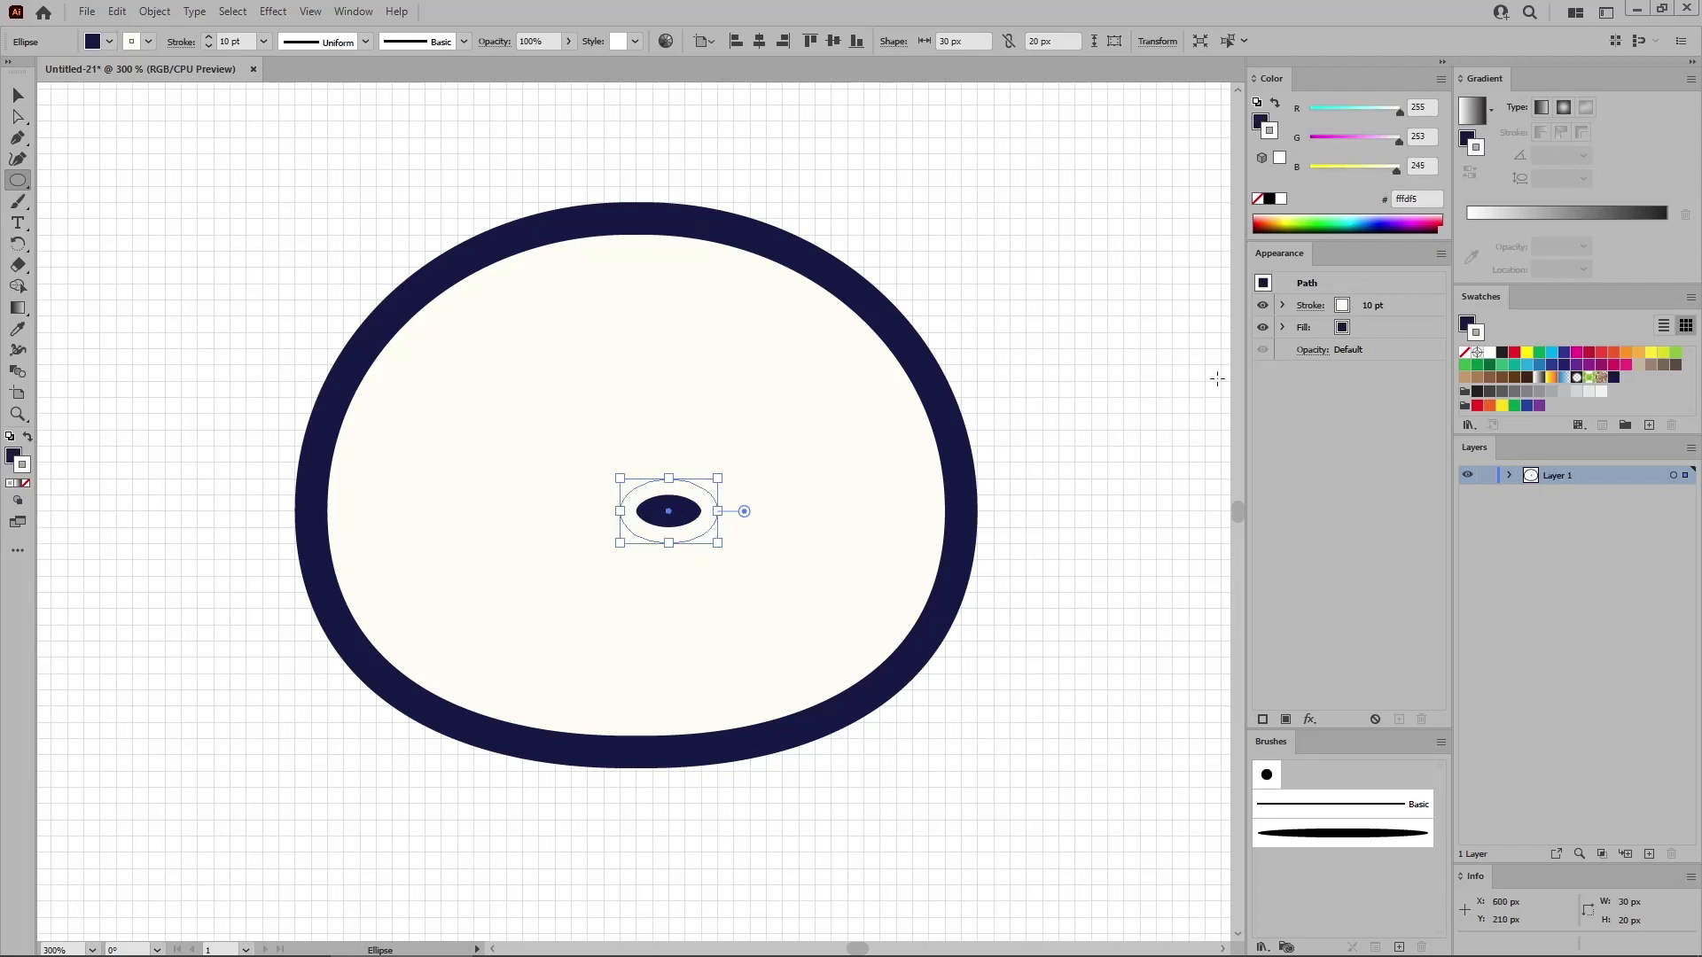
click(1408, 301)
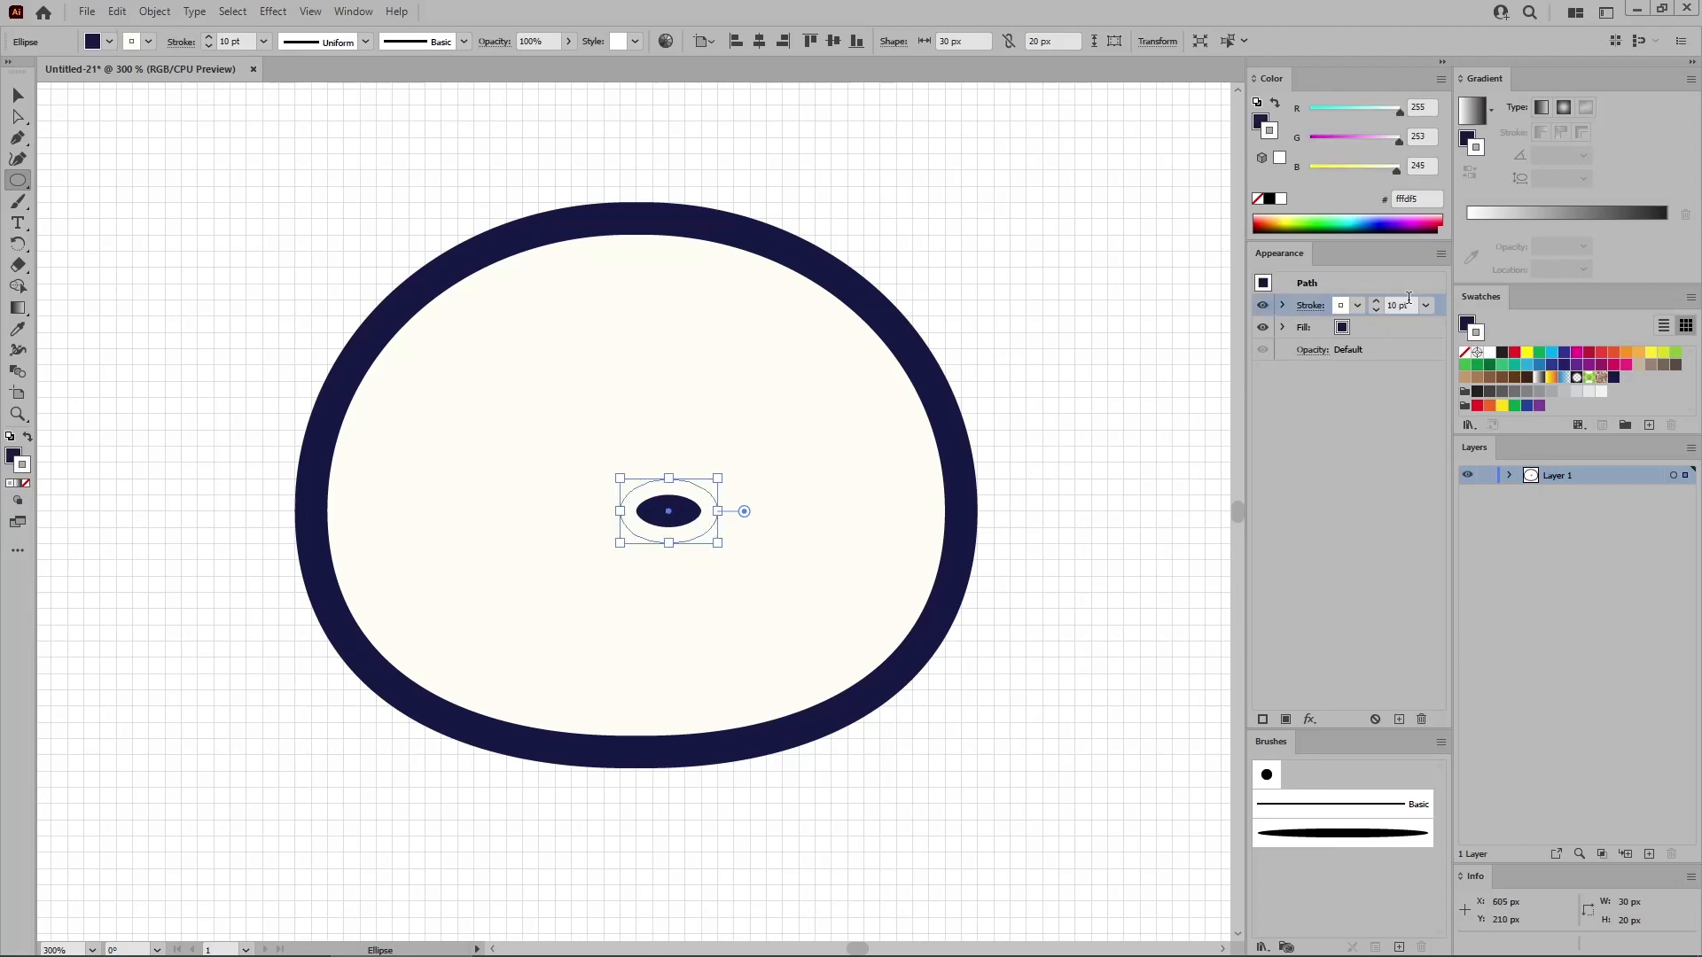
click(1421, 719)
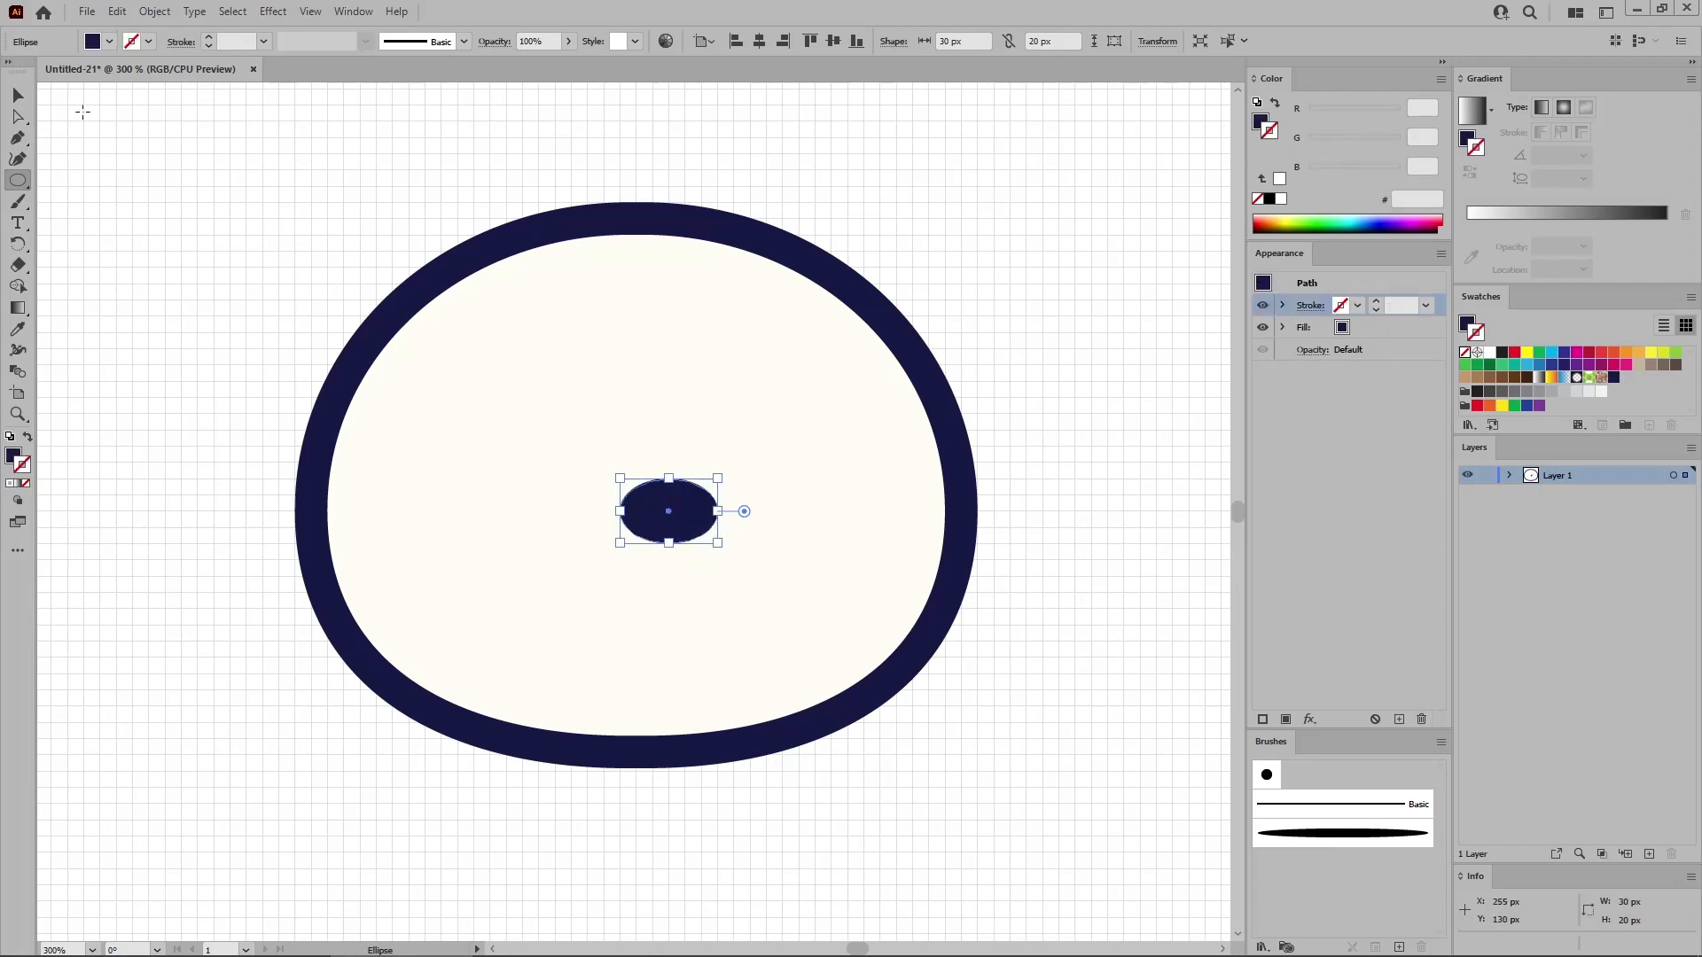
Move the small ellipse to the bottom centre of the navy outline, and raise it 75 px straight up.
click(18, 95)
drag(705, 522, 667, 740)
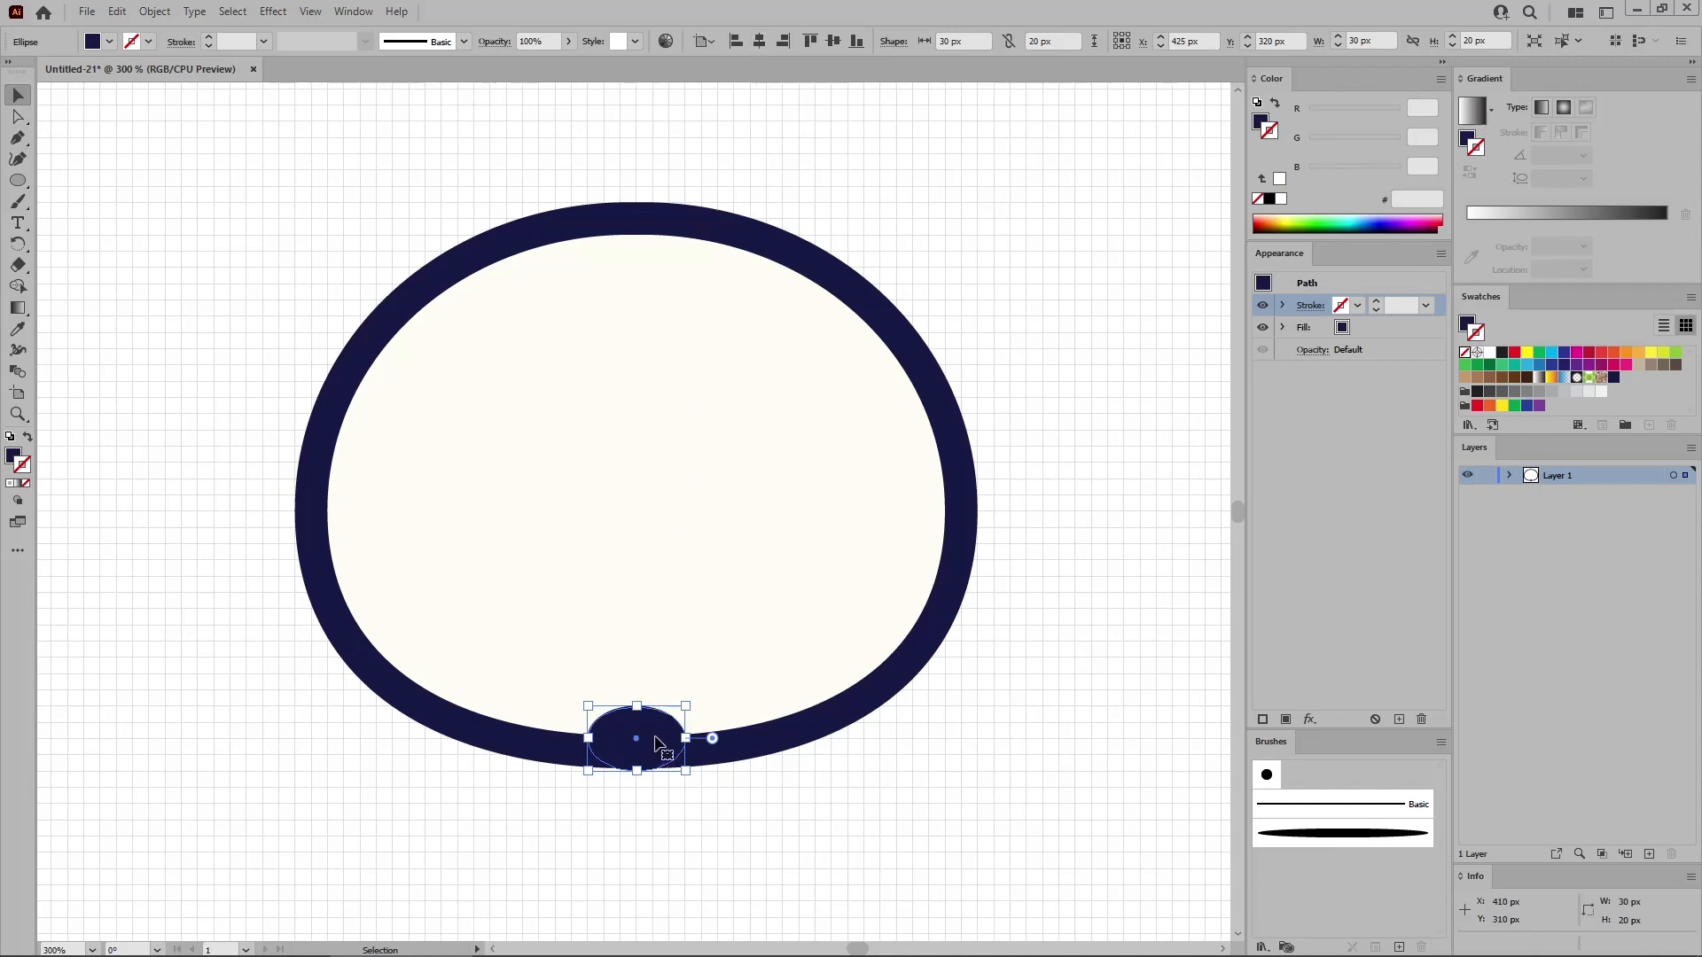
drag(654, 736, 659, 489)
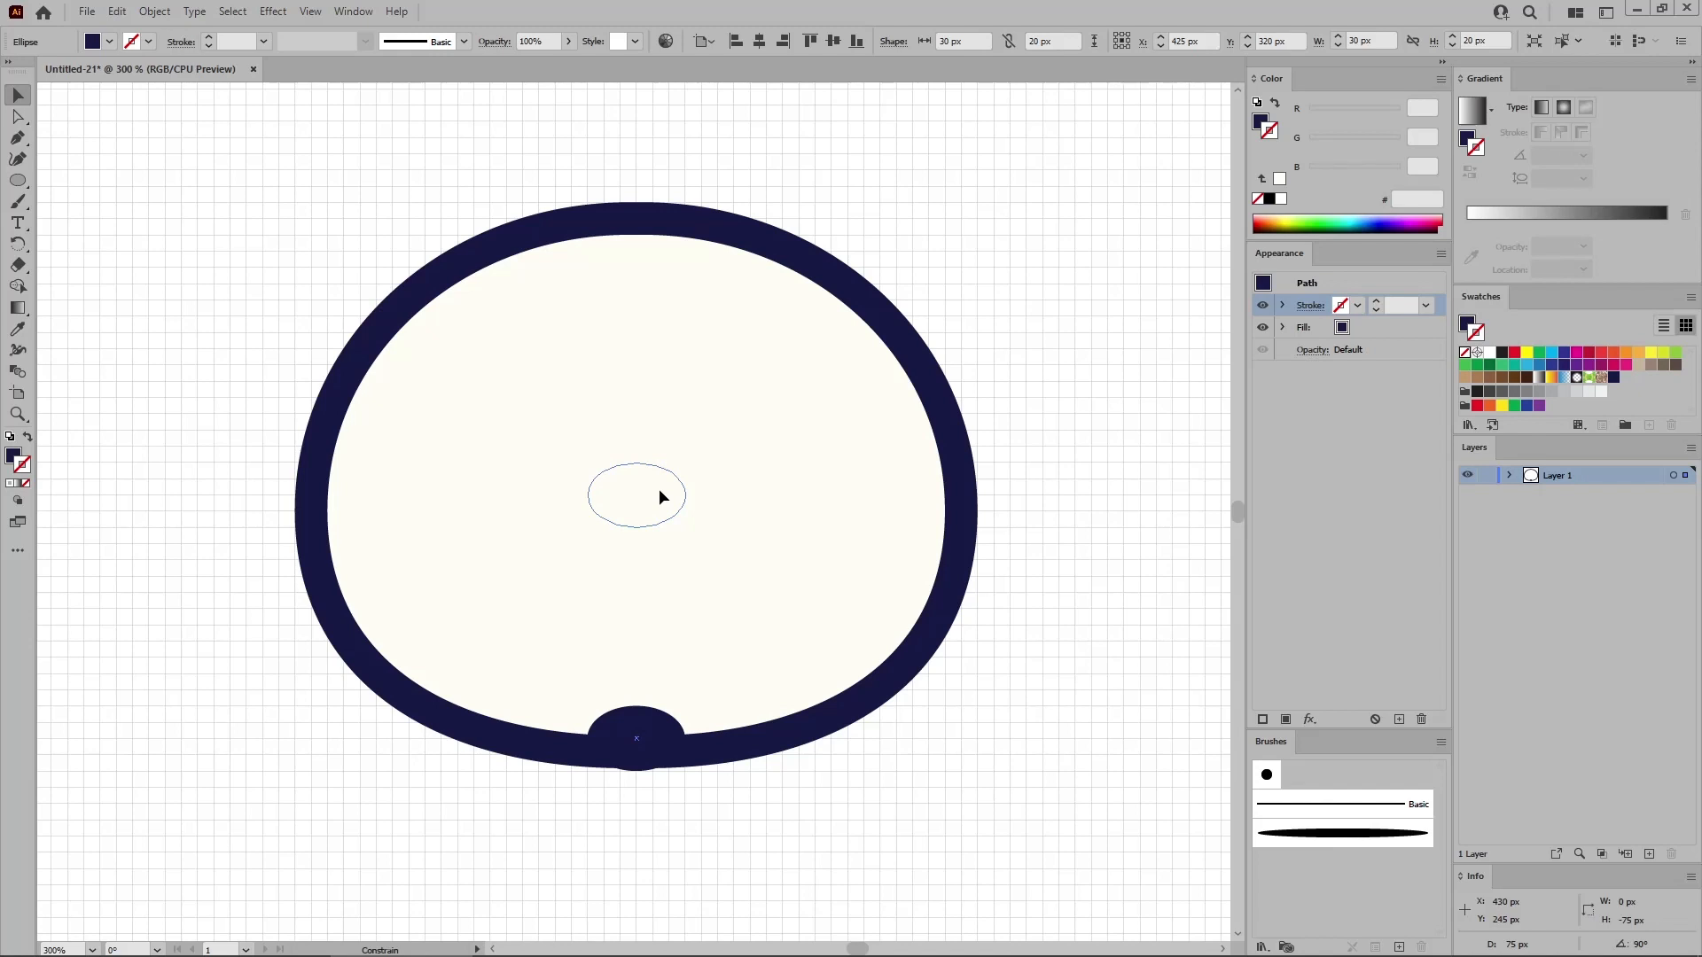
drag(660, 490, 660, 492)
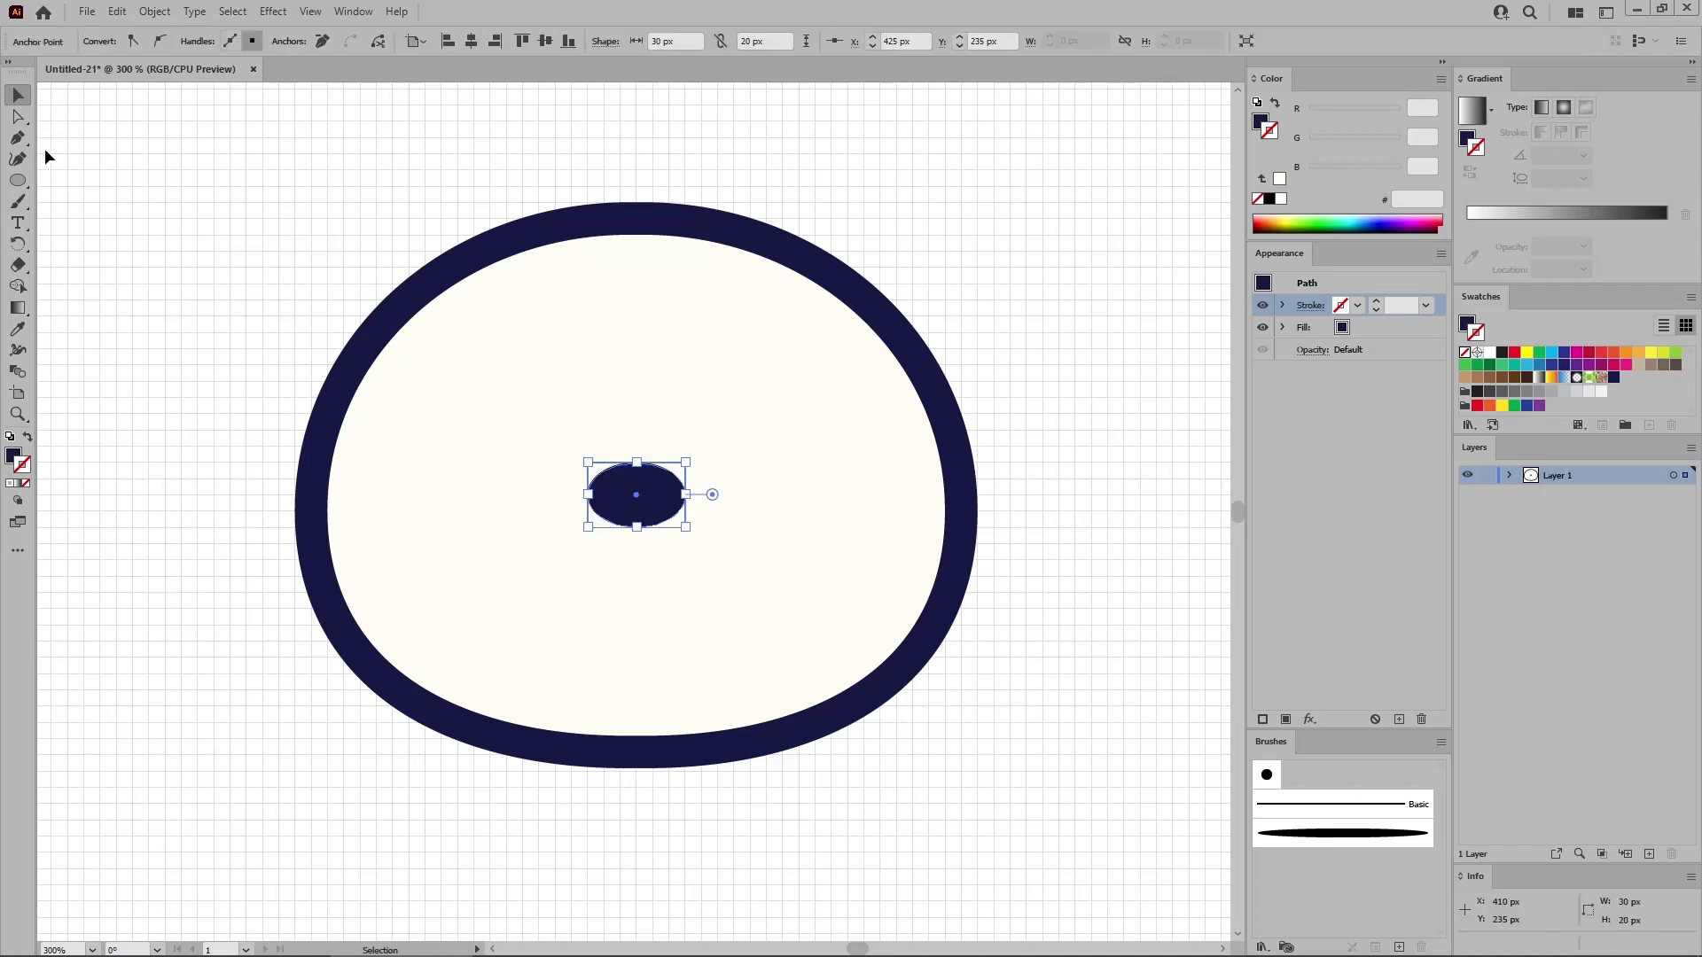
Convert the small ellipse's top and bottom anchor points to corner points.
drag(18, 137, 88, 155)
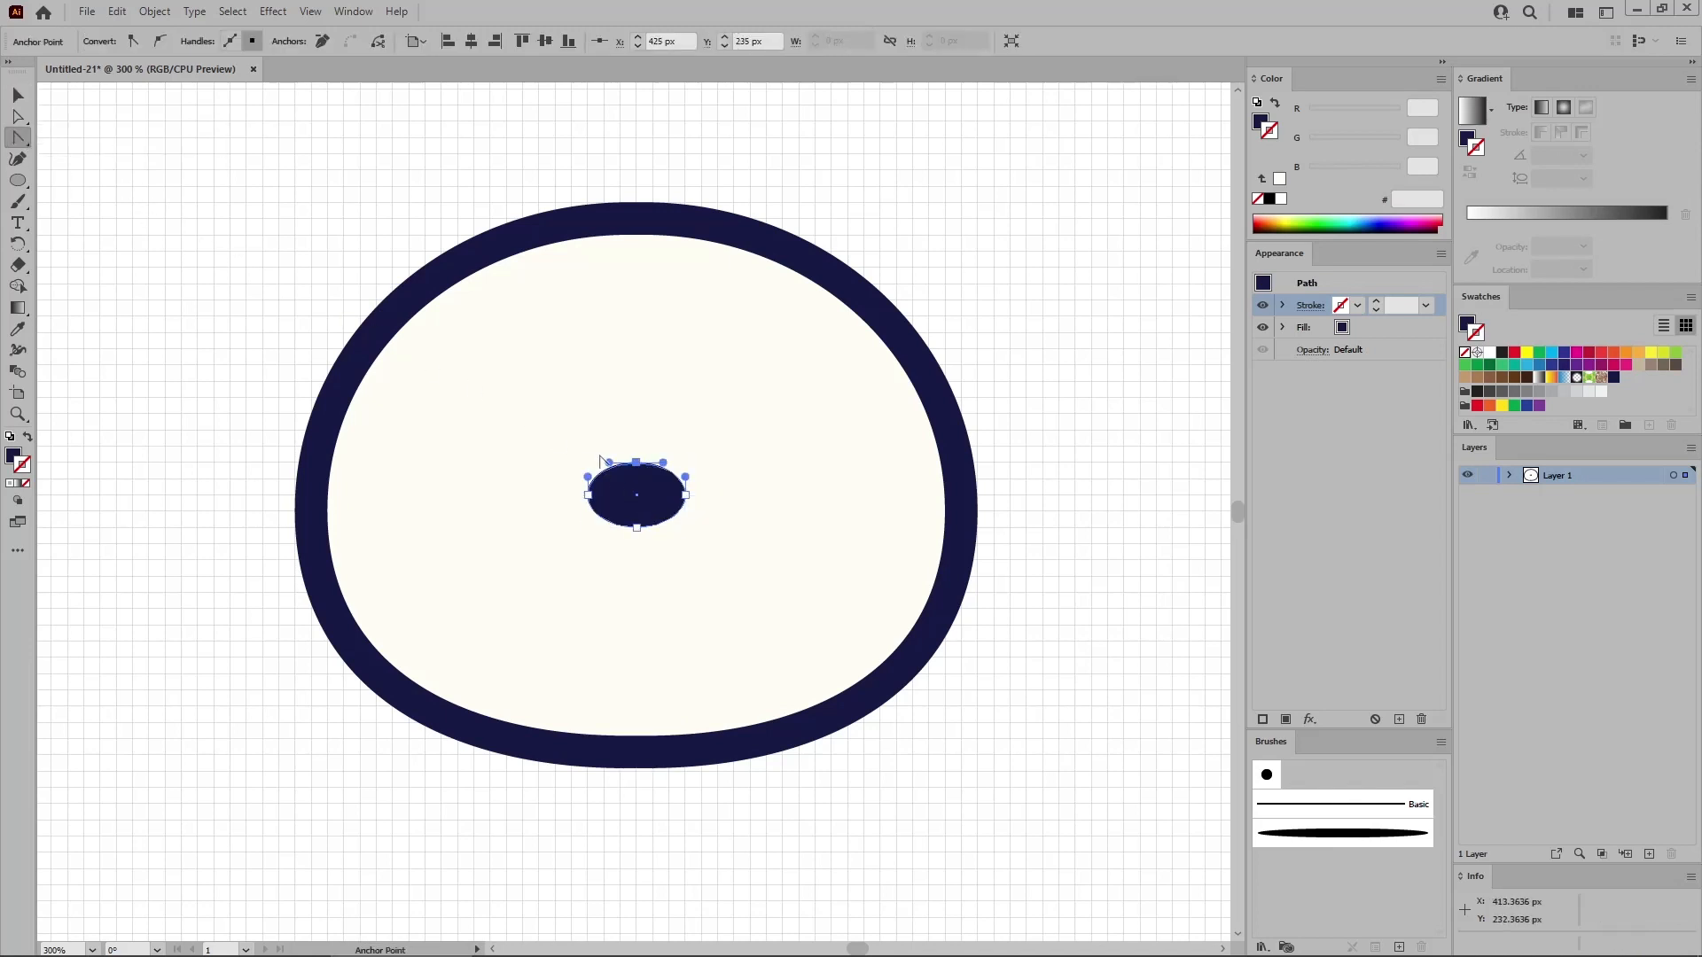
click(636, 461)
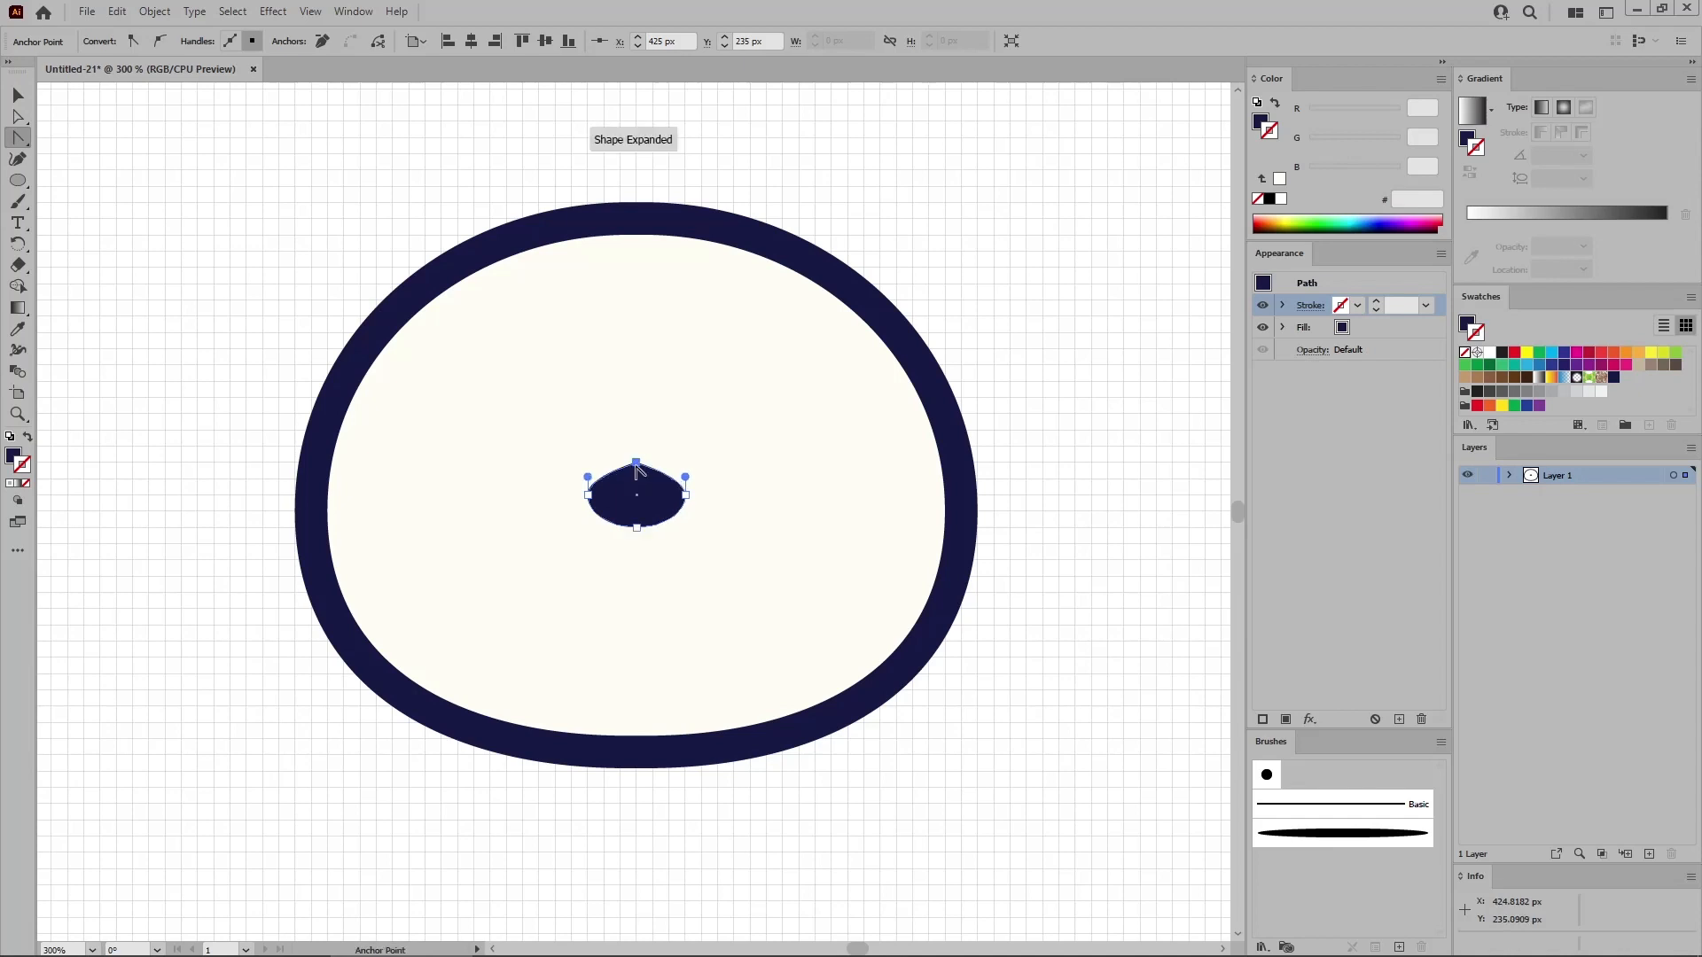
click(639, 530)
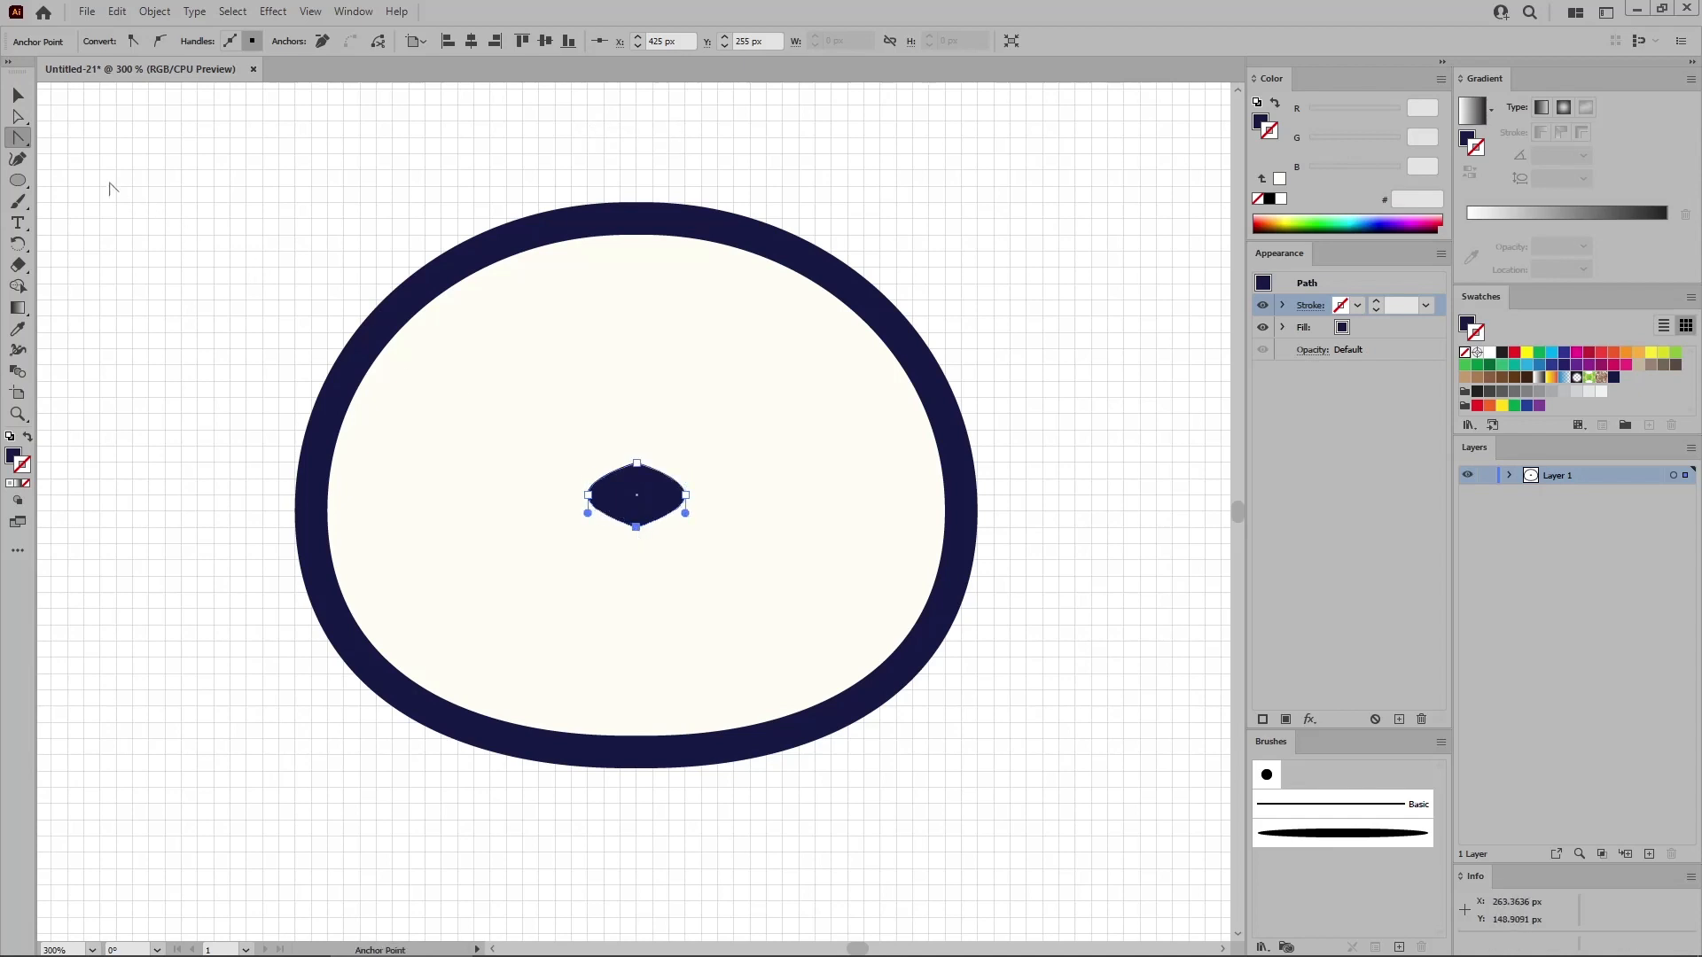
Move the small shape's top and bottom anchor points down together by about 5 px.
click(18, 117)
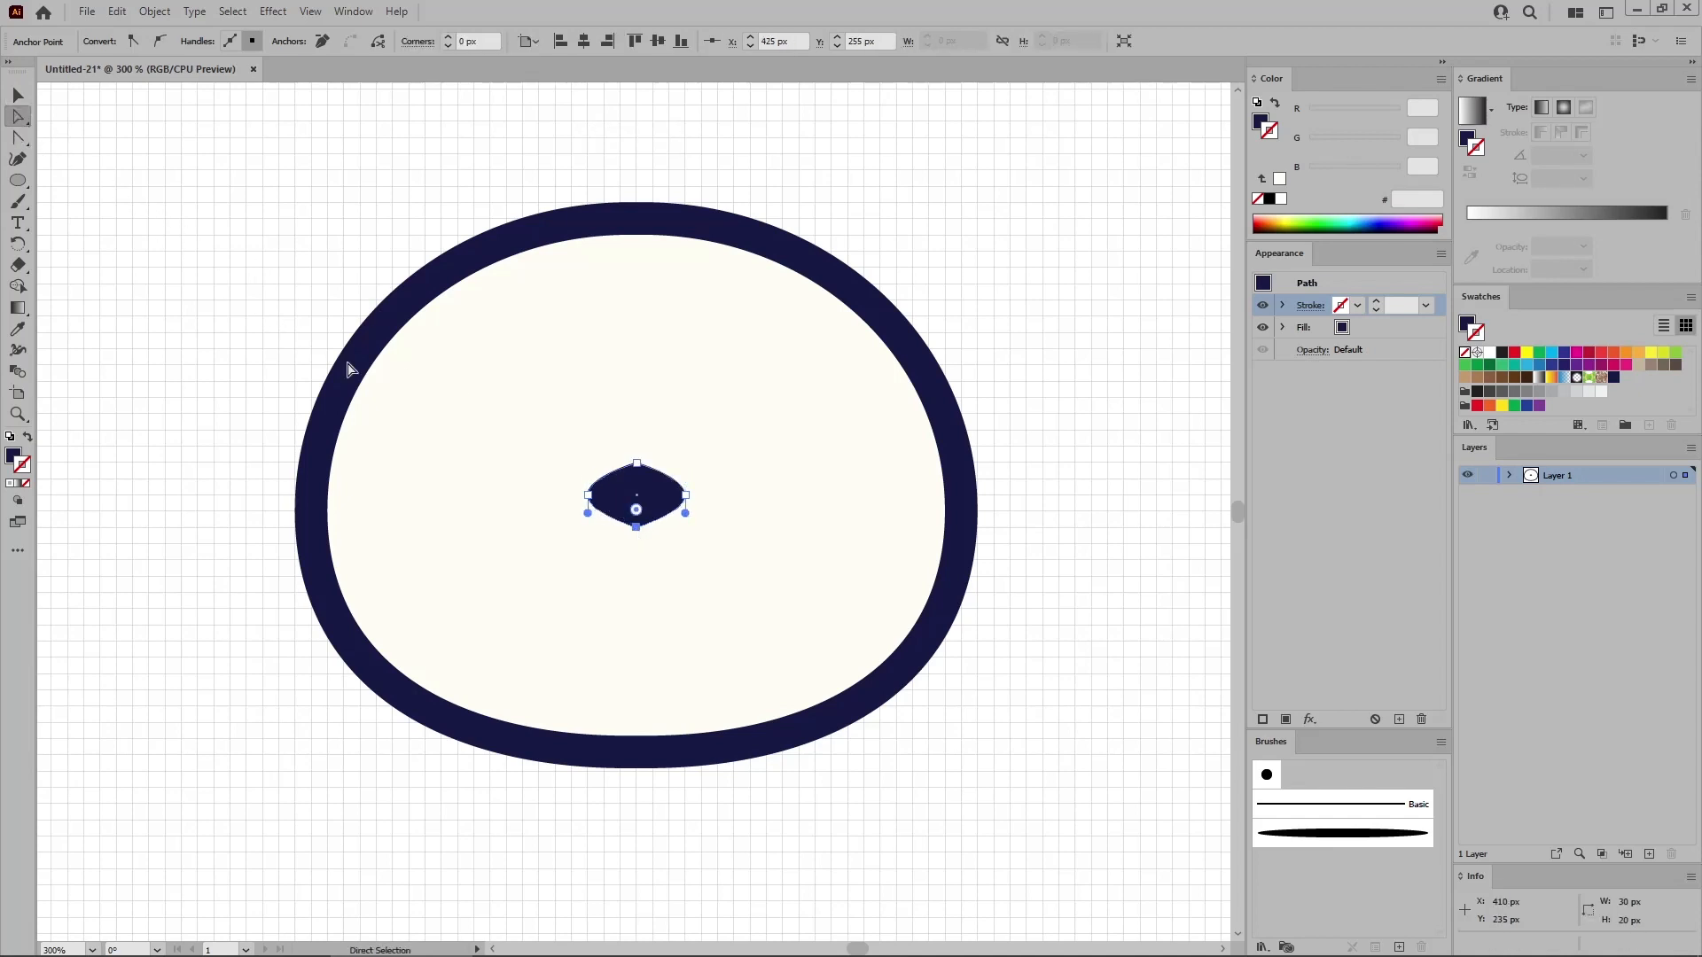
click(639, 467)
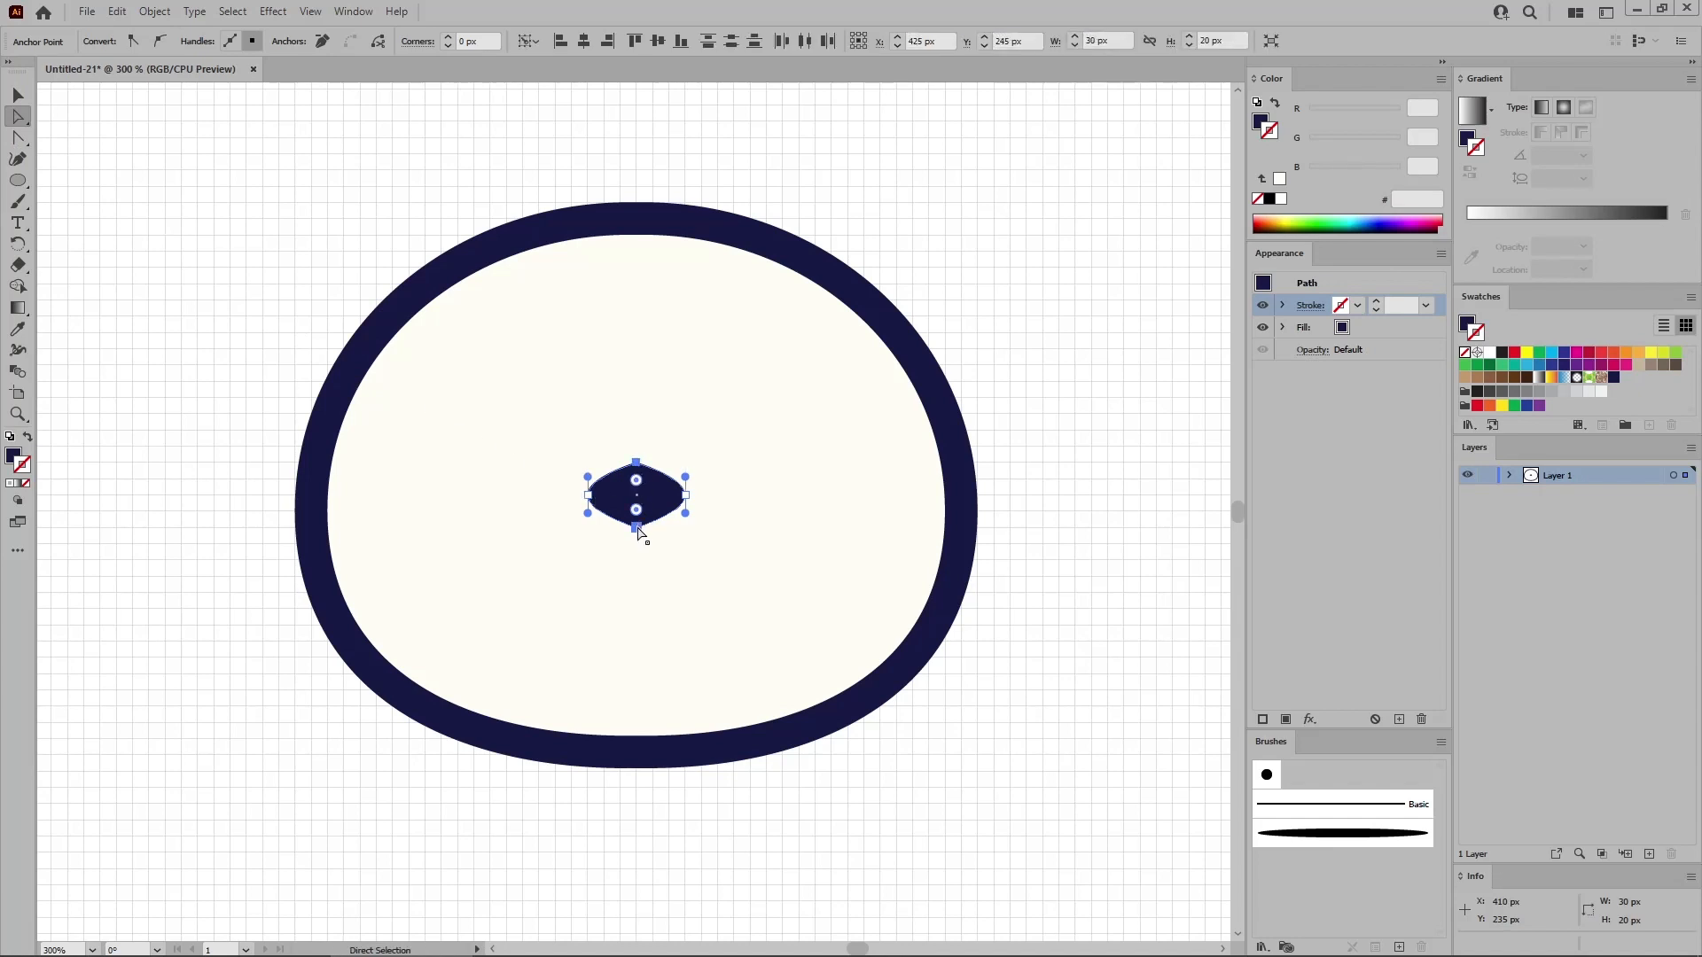
drag(638, 529, 637, 545)
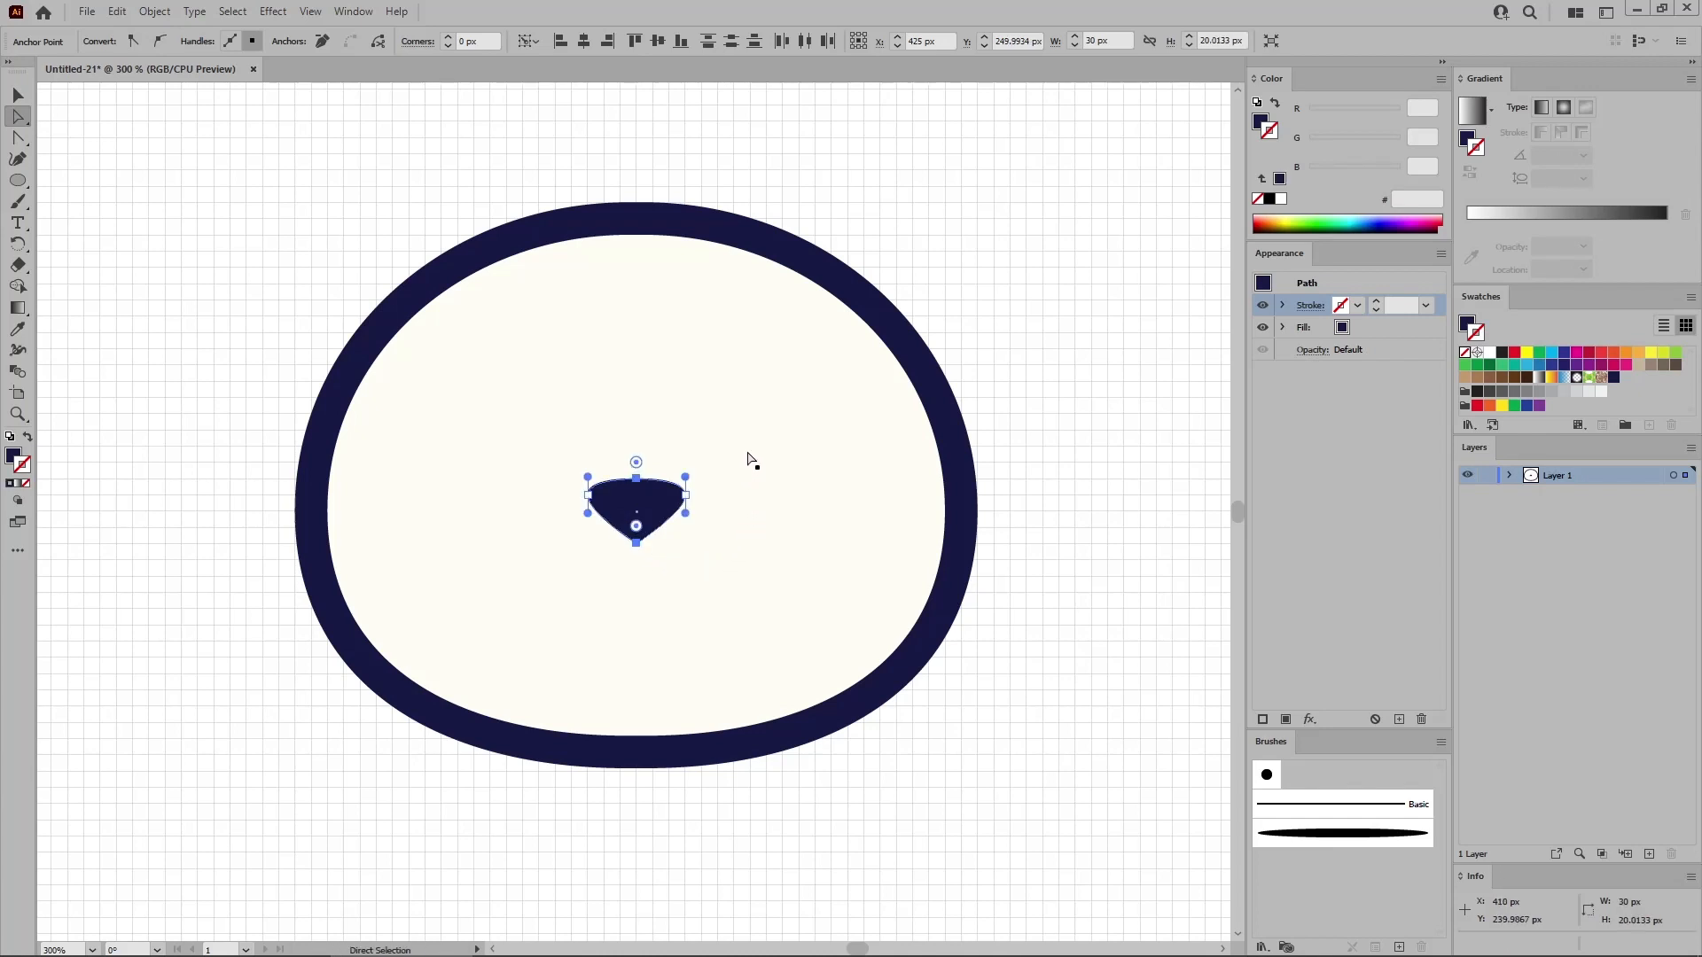
Create a 60 x 50 px ellipse and place it at X 455 px, Y 255 px, with its left edge on the nose's centre line.
key(l)
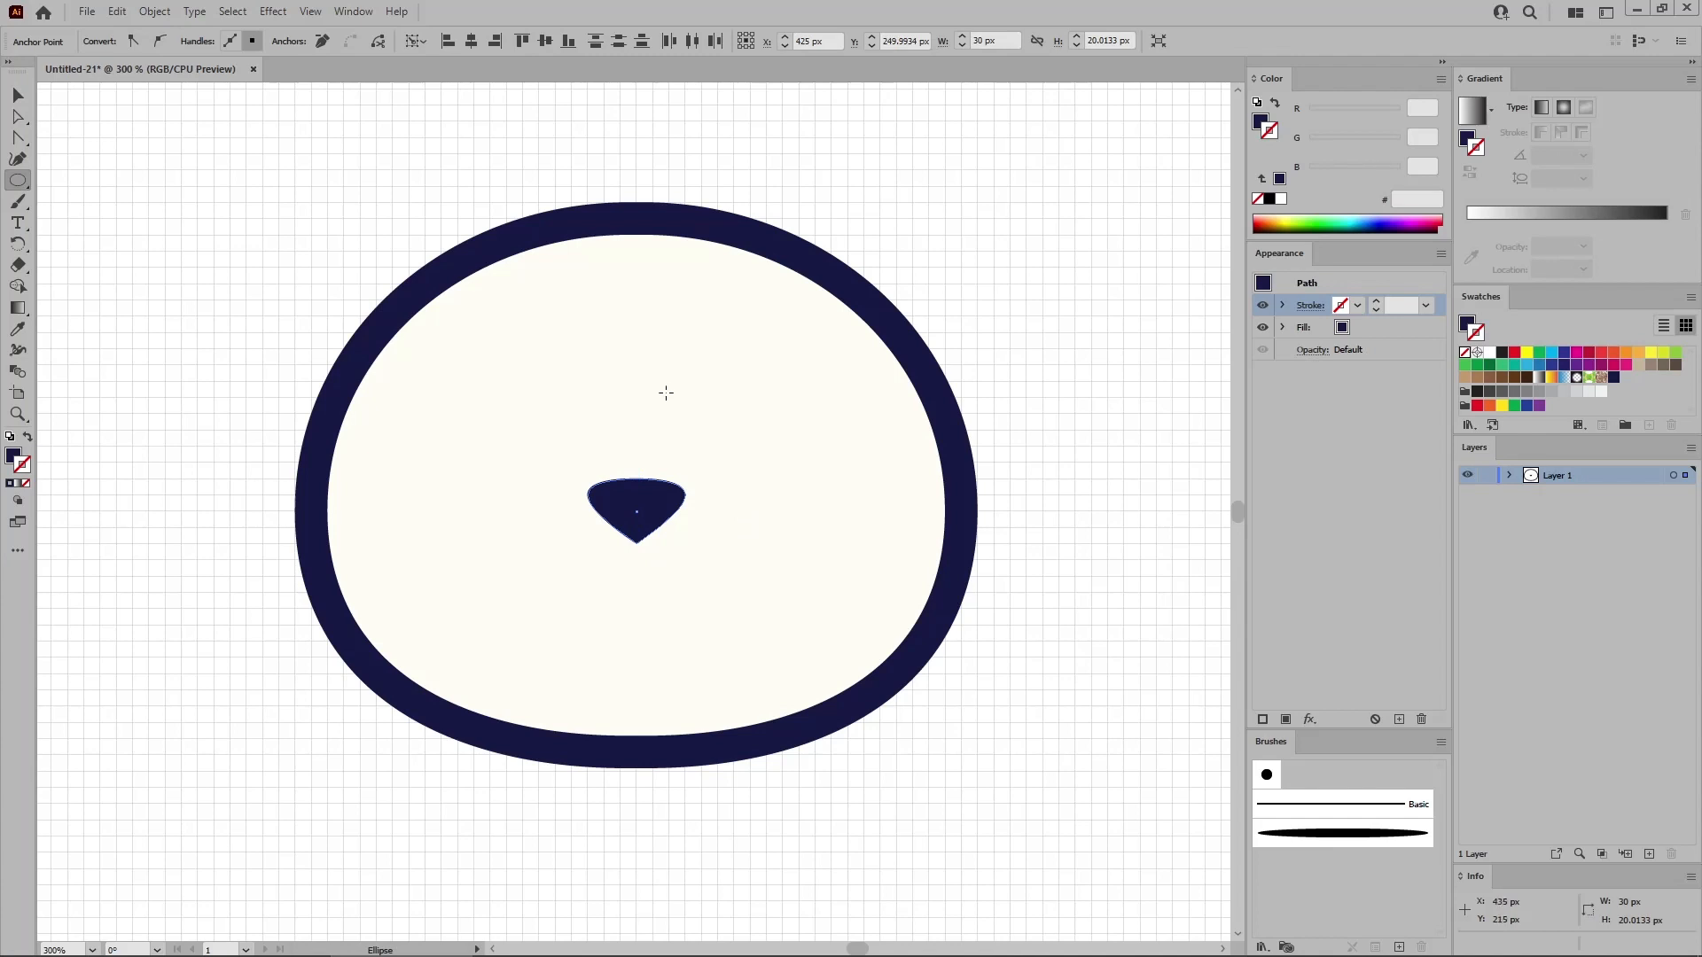
click(657, 397)
drag(329, 271, 252, 300)
click(298, 336)
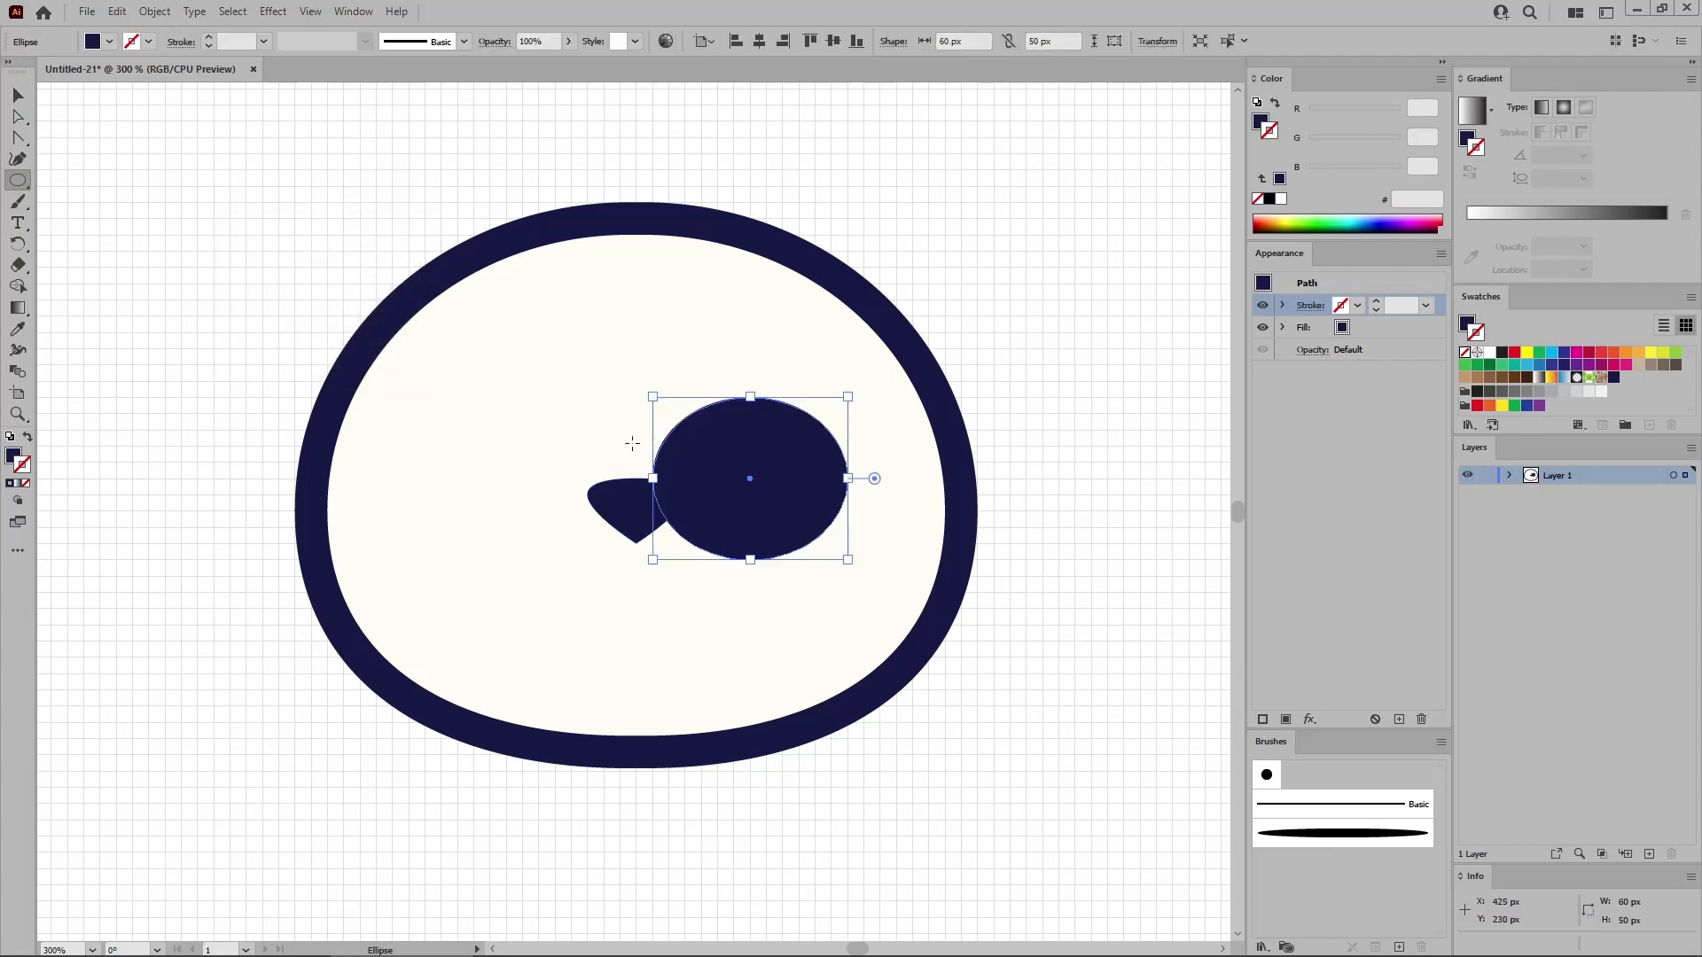
key(v)
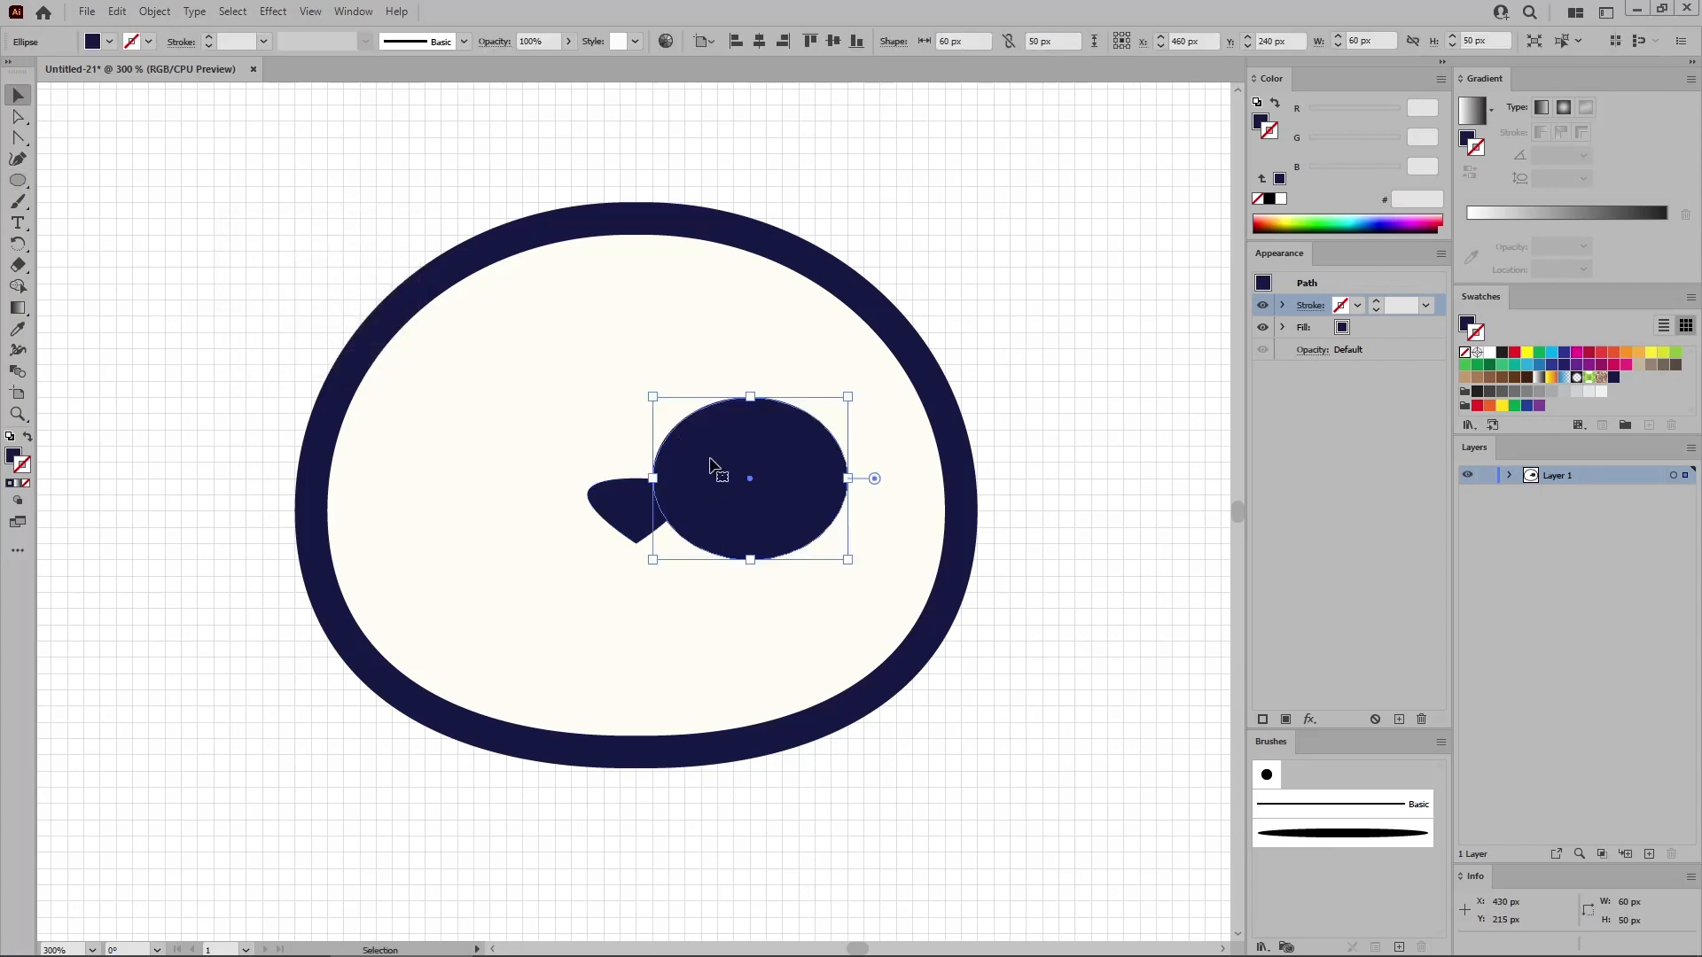
drag(752, 443, 739, 502)
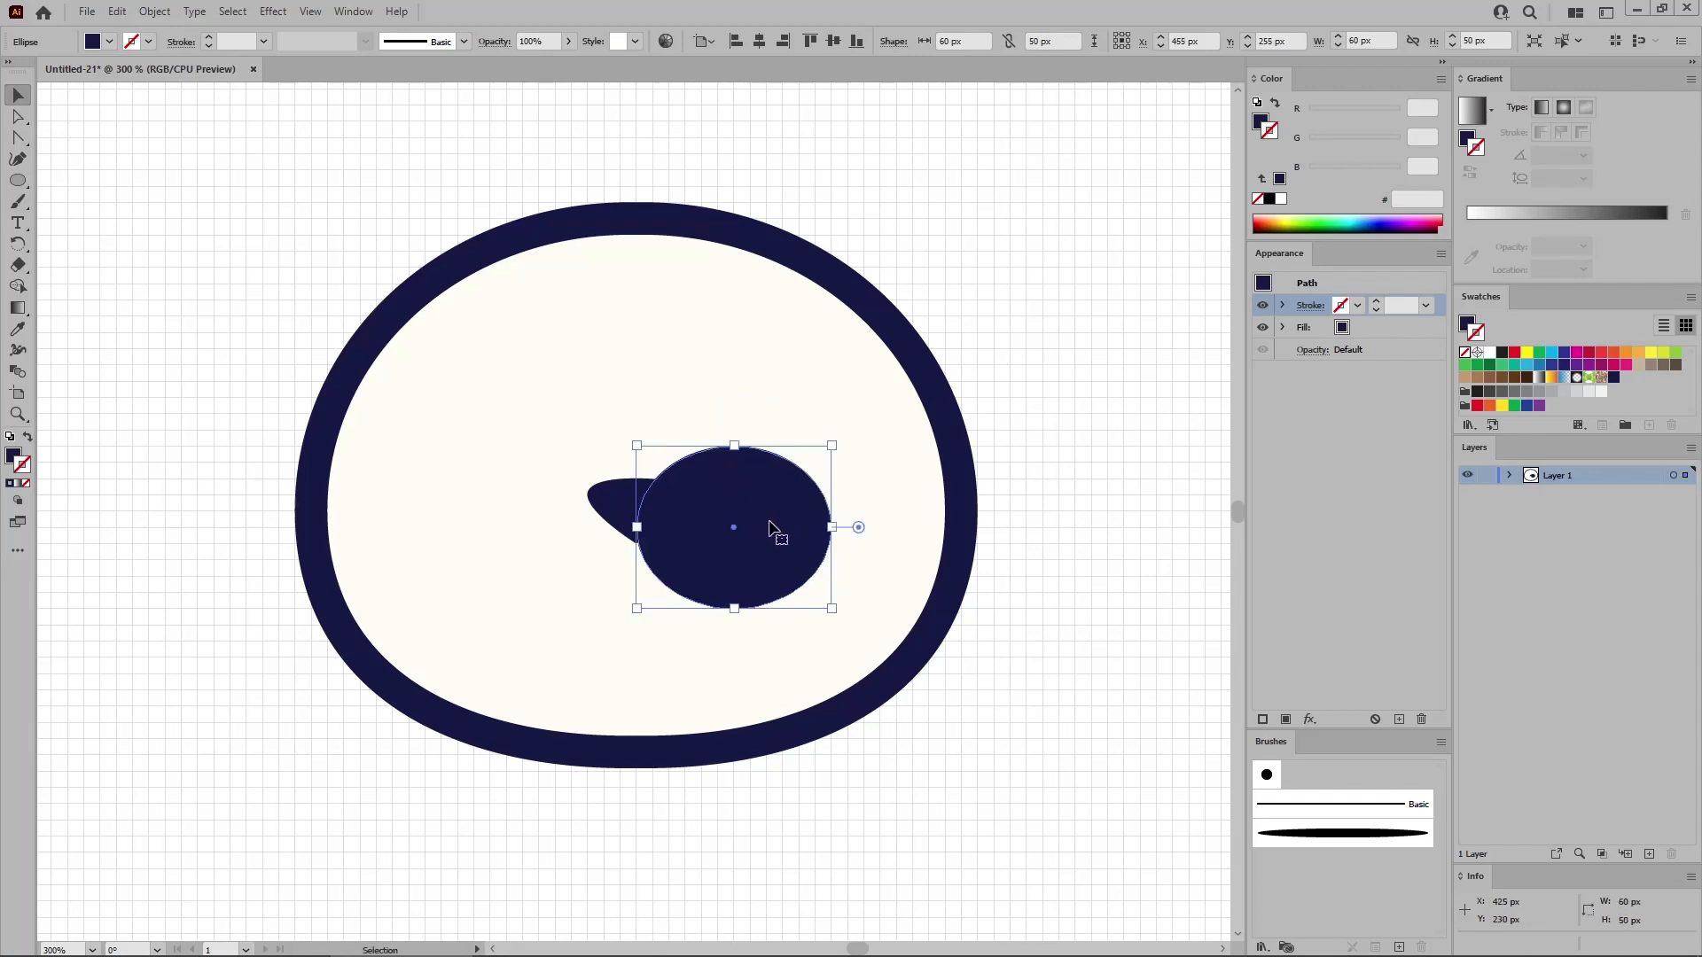
key(a)
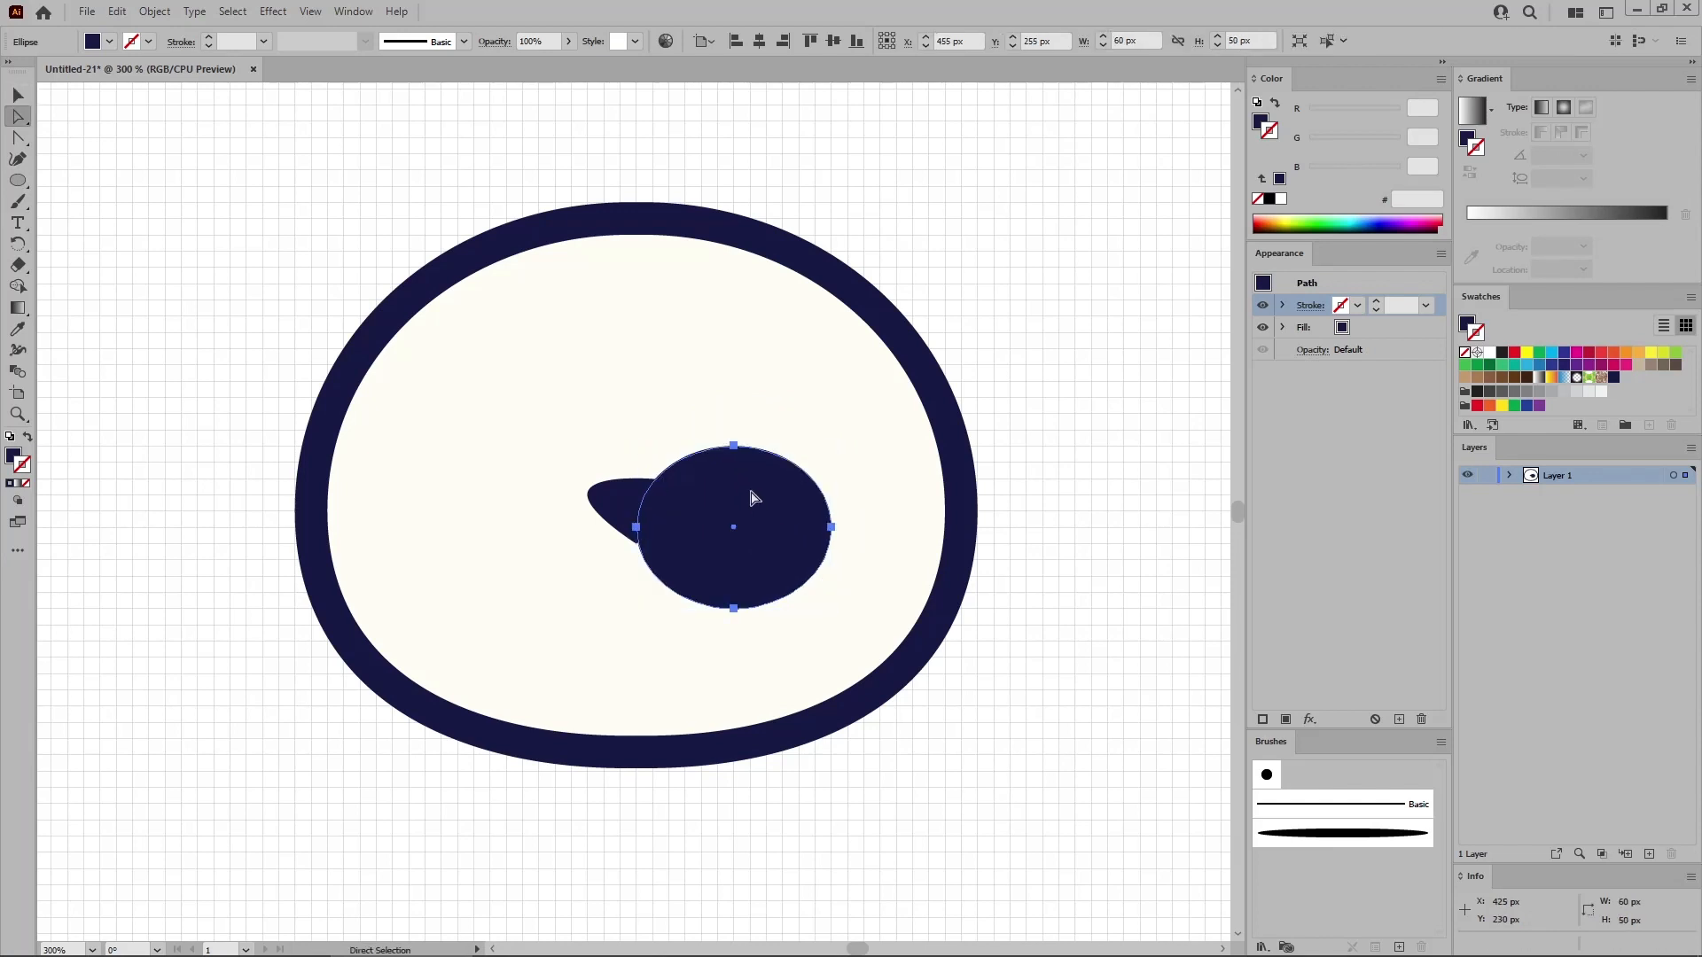
Turn the ellipse into a navy mouth curve by deleting its top anchor point, swapping fill and stroke, and applying the tapered art brush.
click(734, 446)
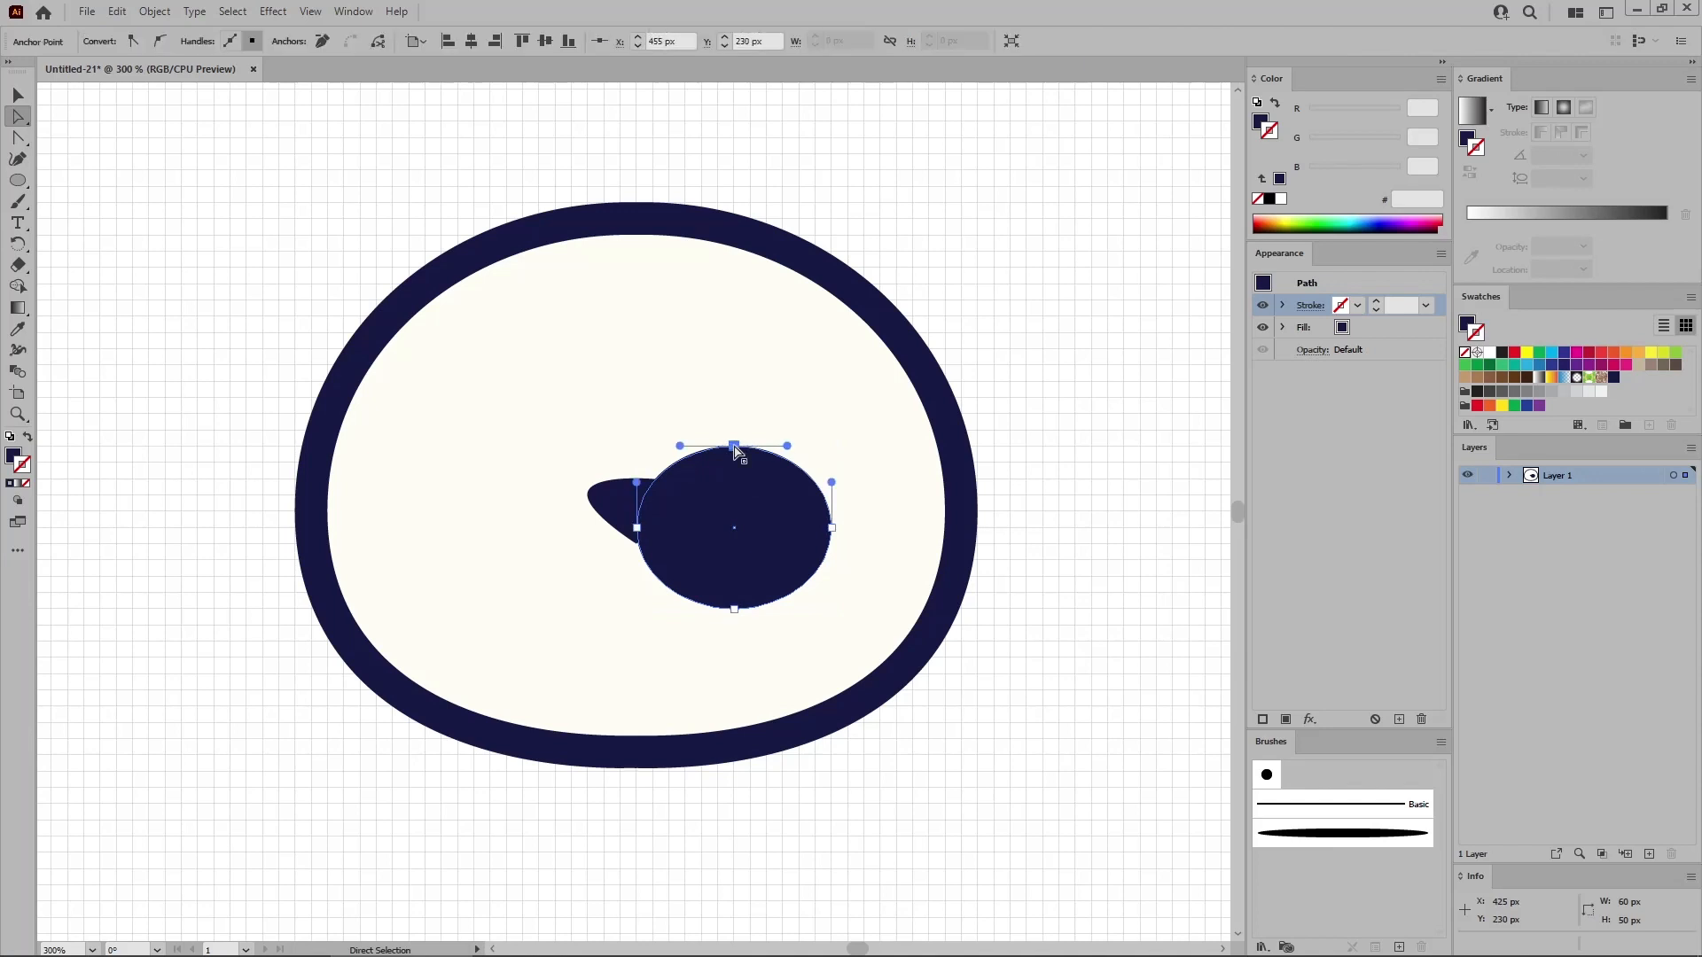
key(Delete)
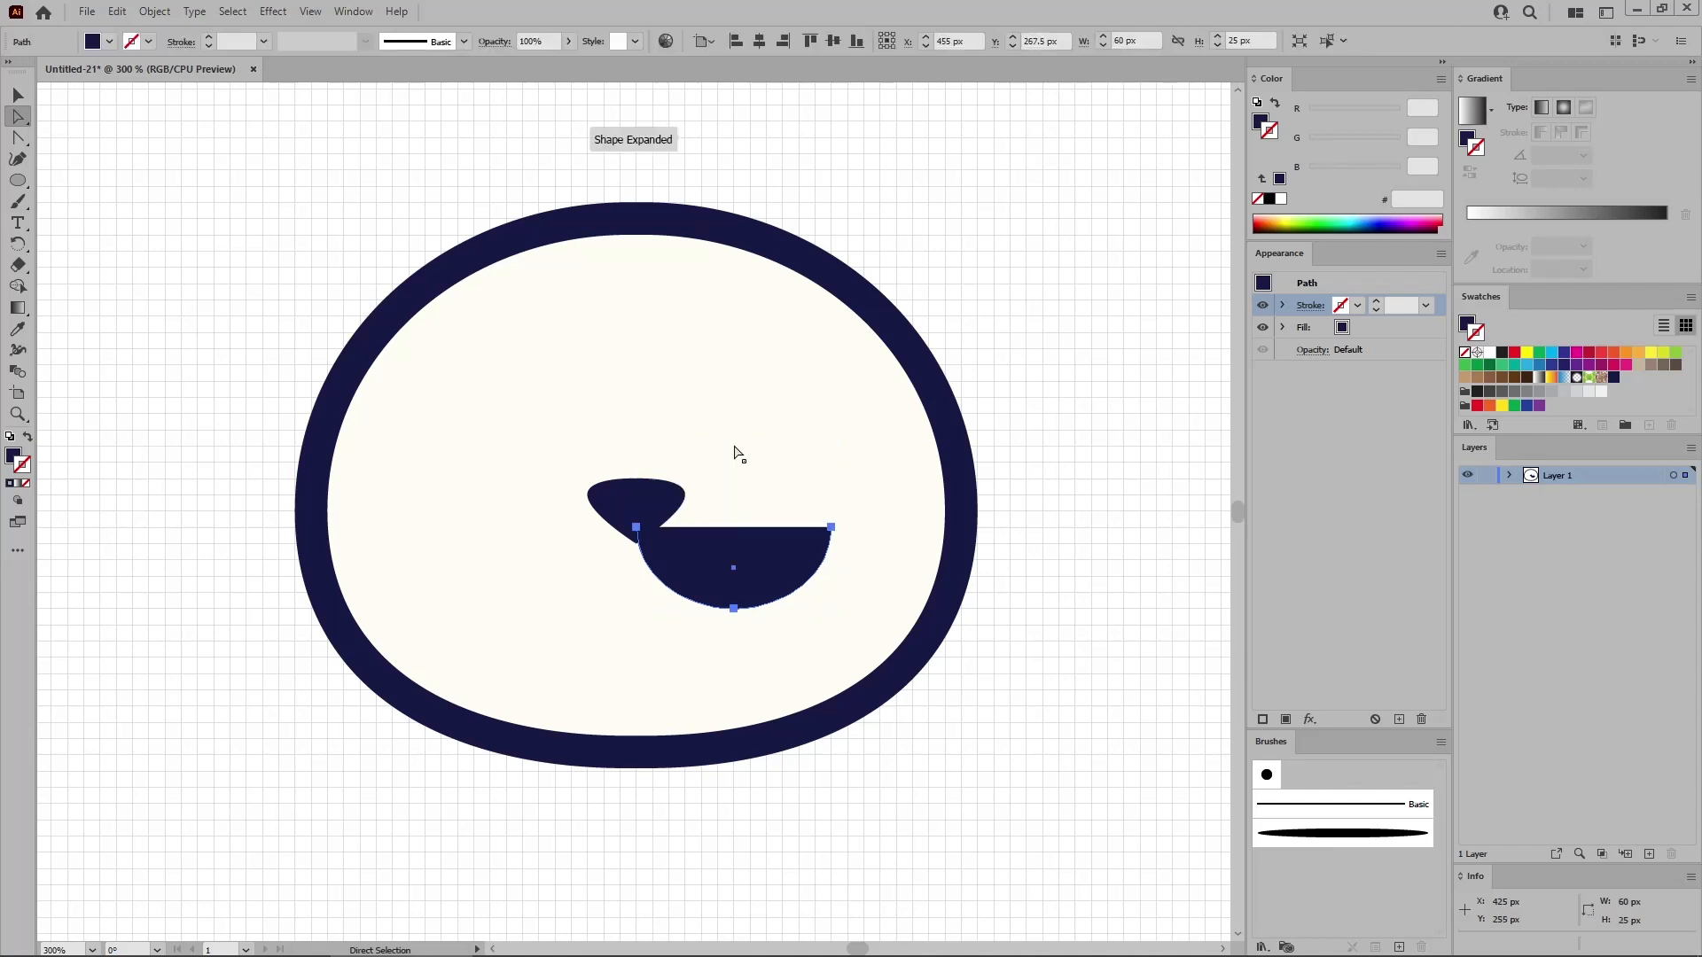
key(shift+x)
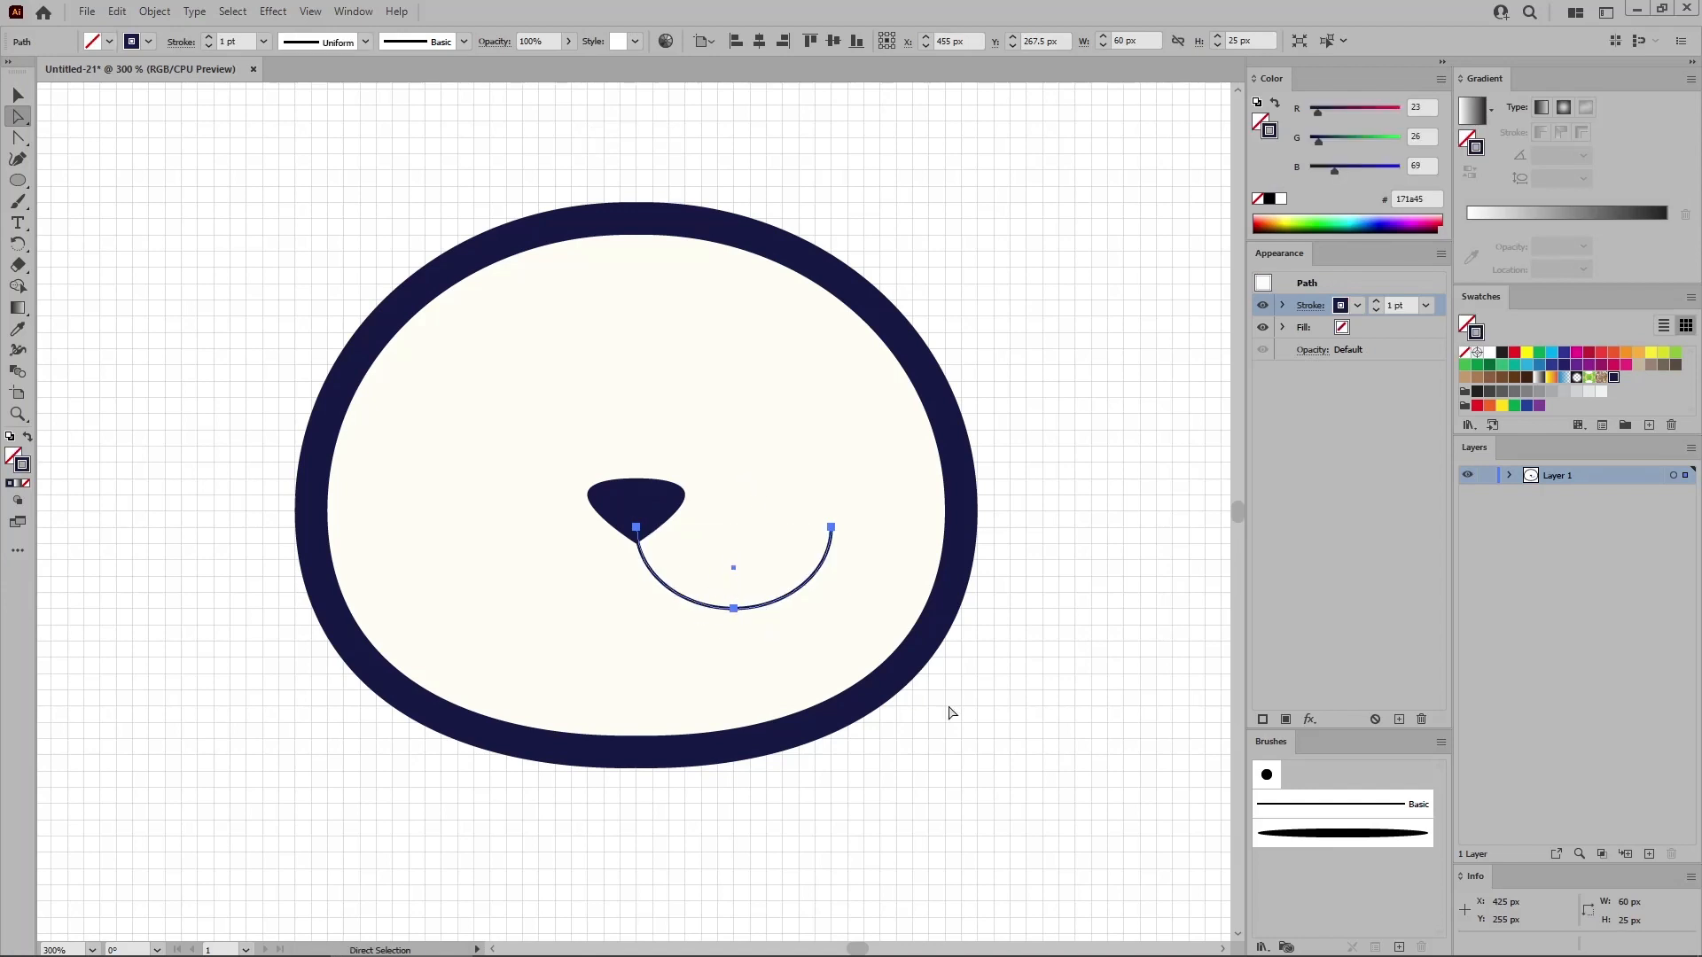
click(1276, 835)
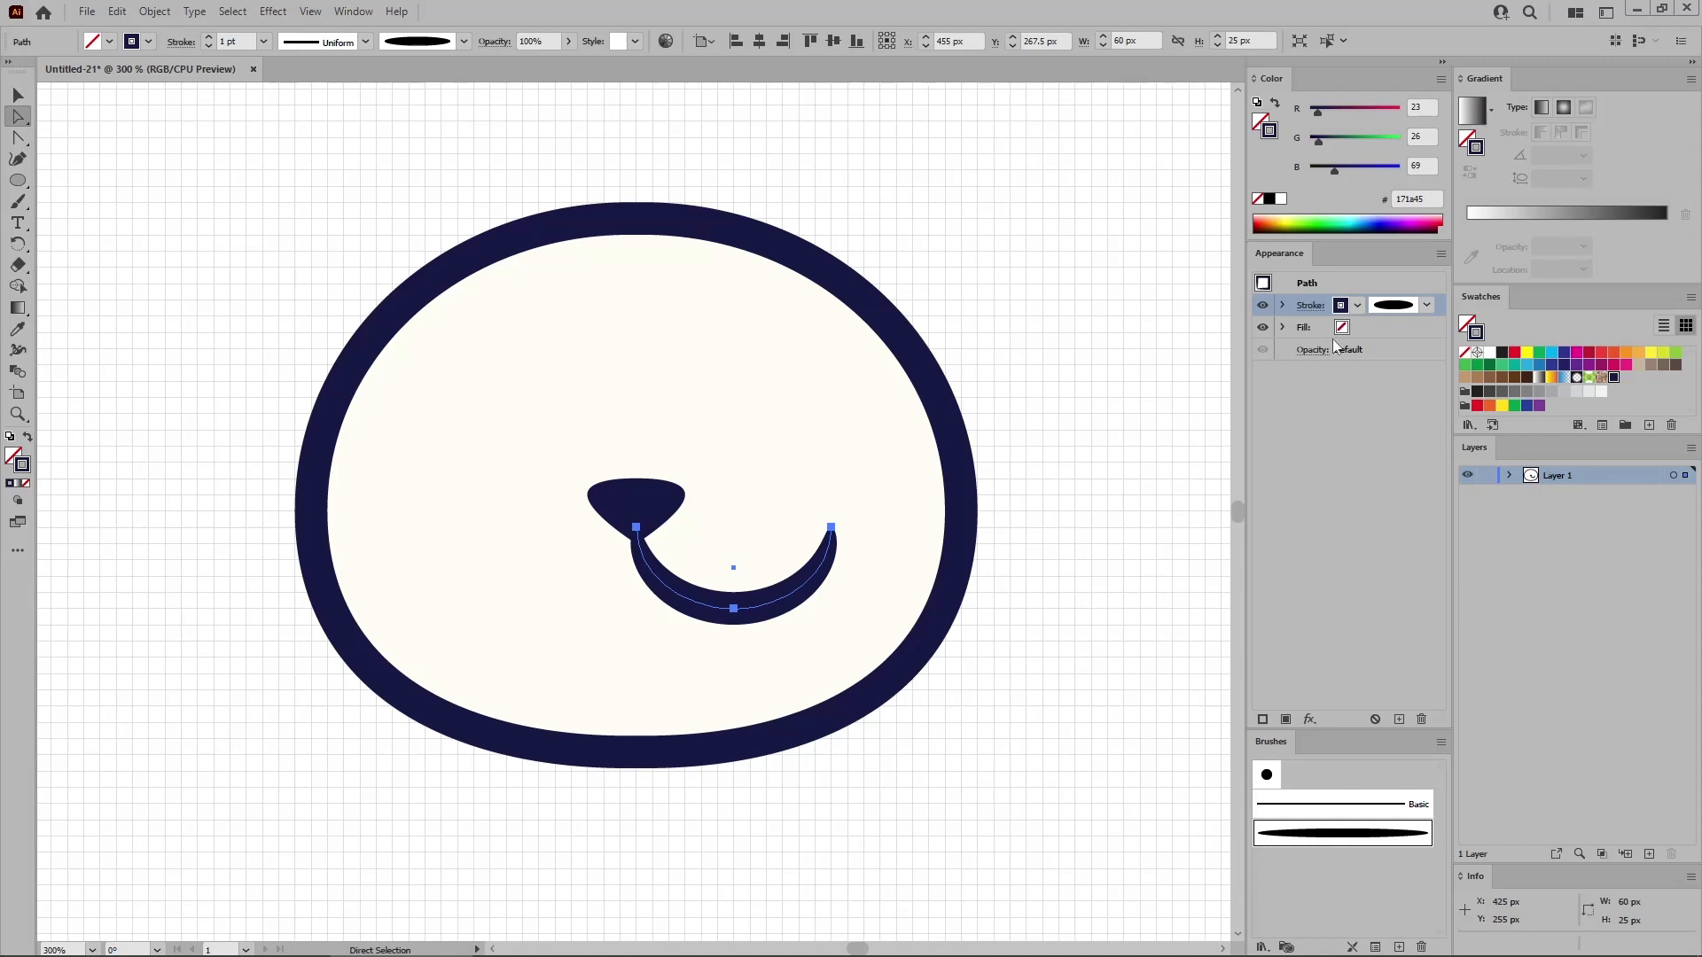
click(1315, 308)
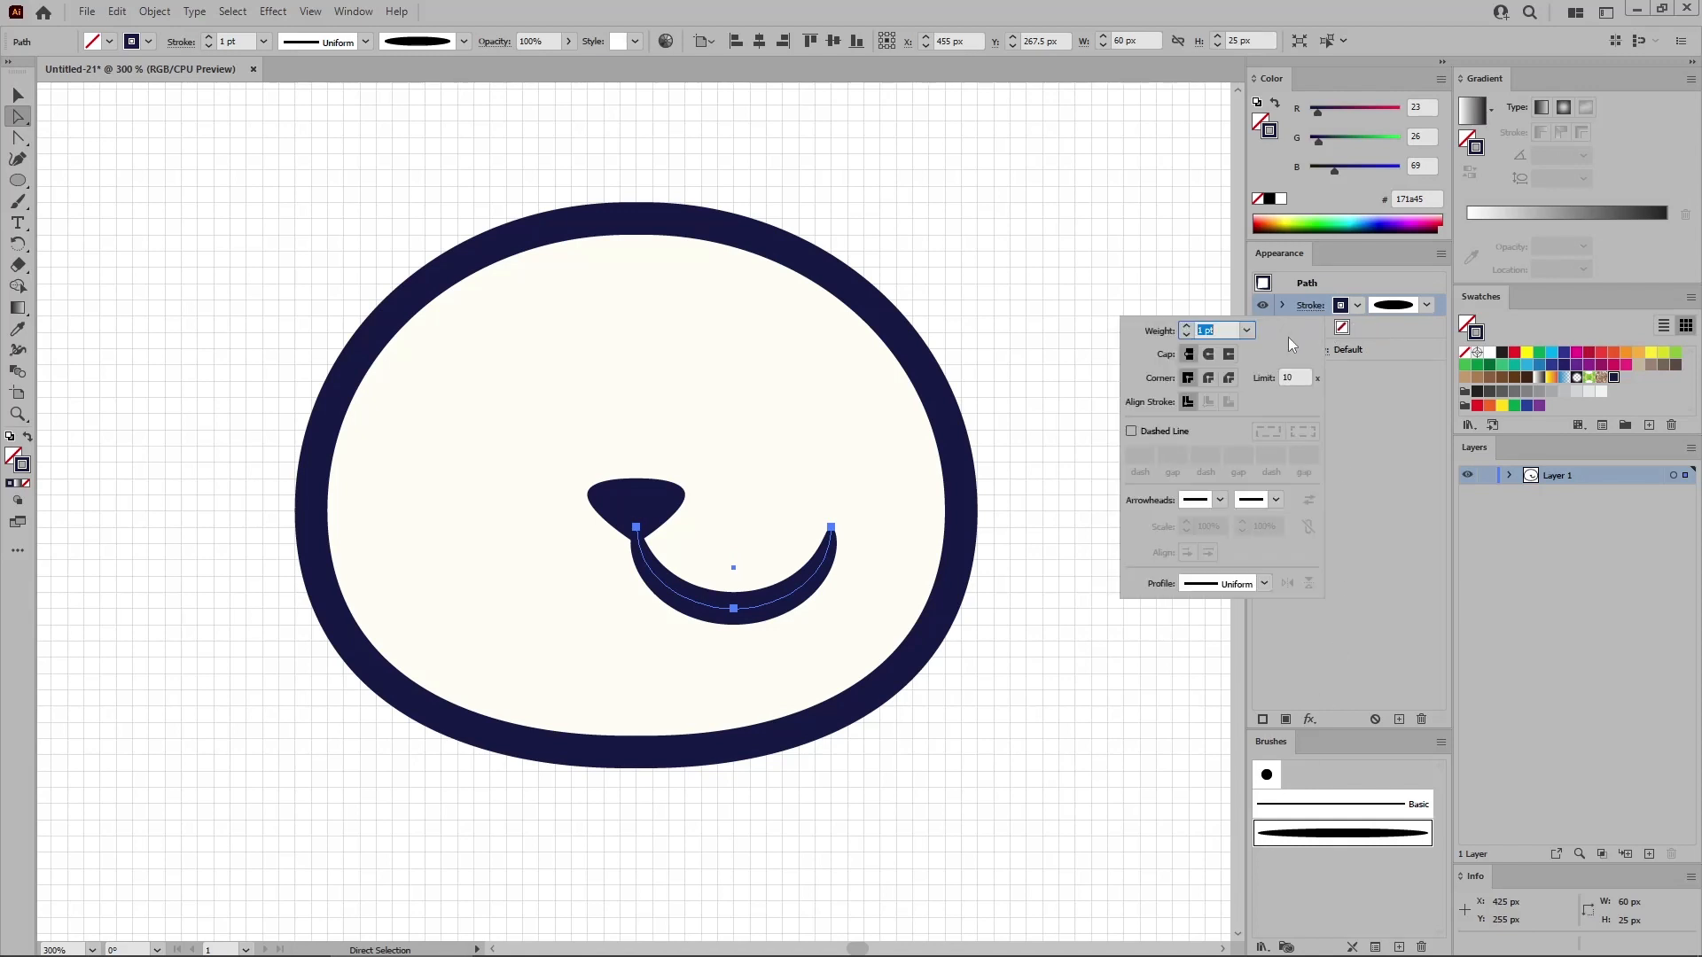
Create a 35 x 30 px ellipse and place it above the mouth curve at X 467.5 px, Y 235 px.
click(19, 181)
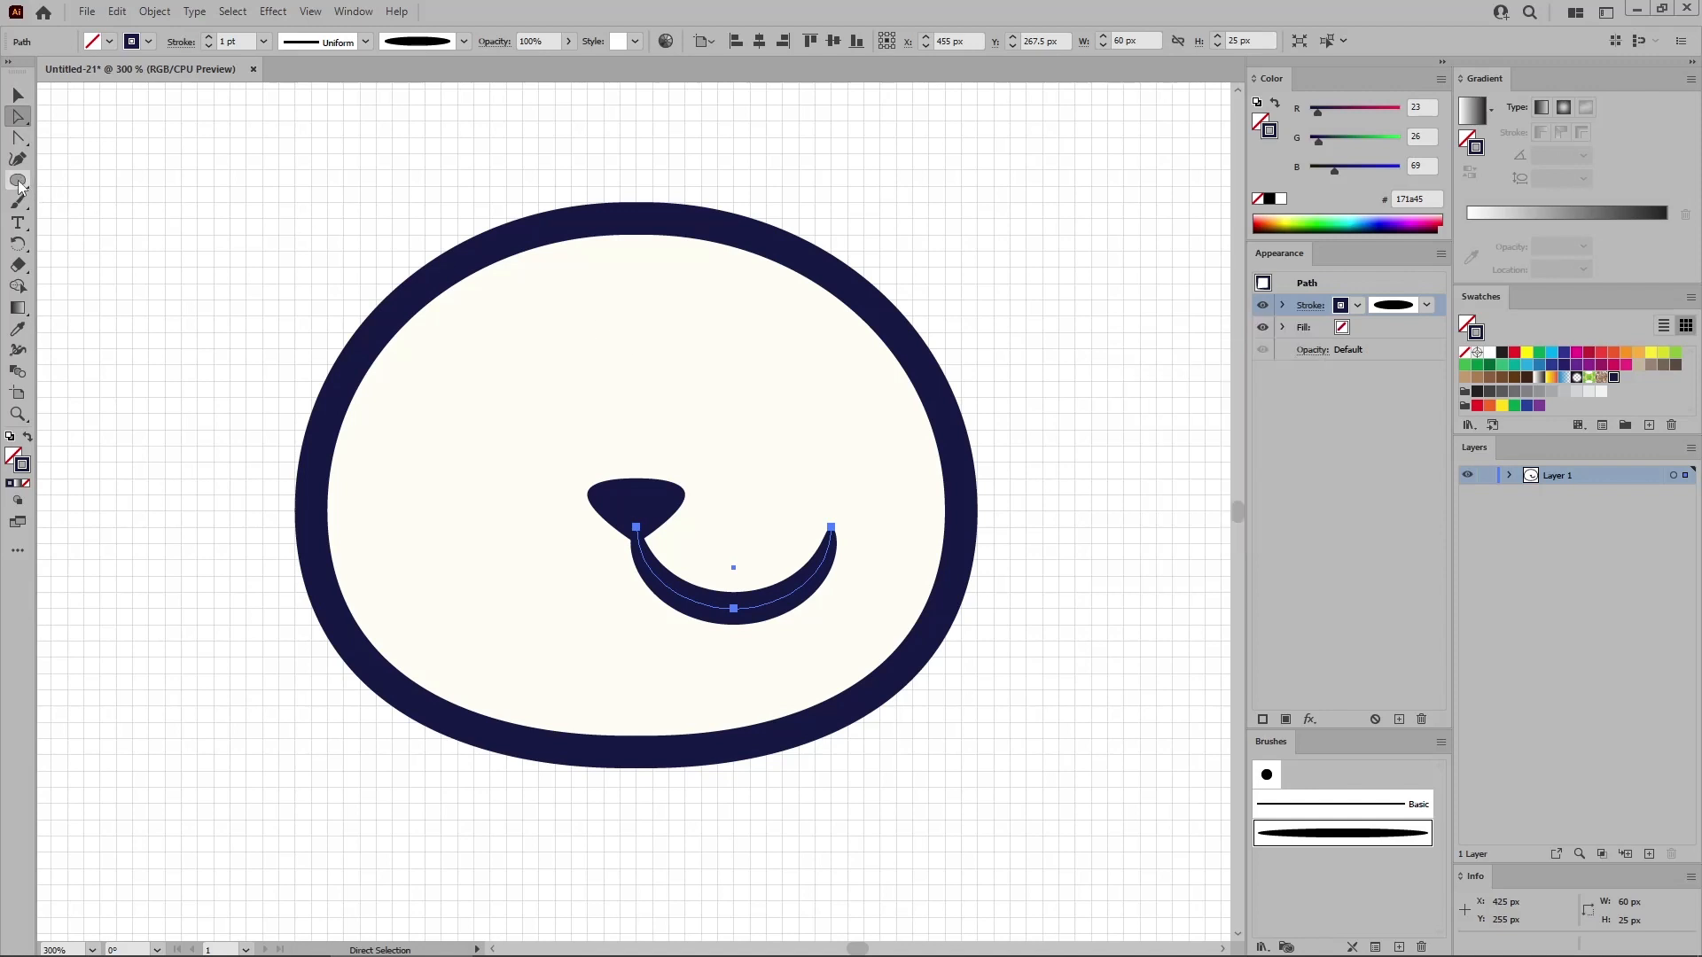
click(18, 181)
key(ctrl+shift+a)
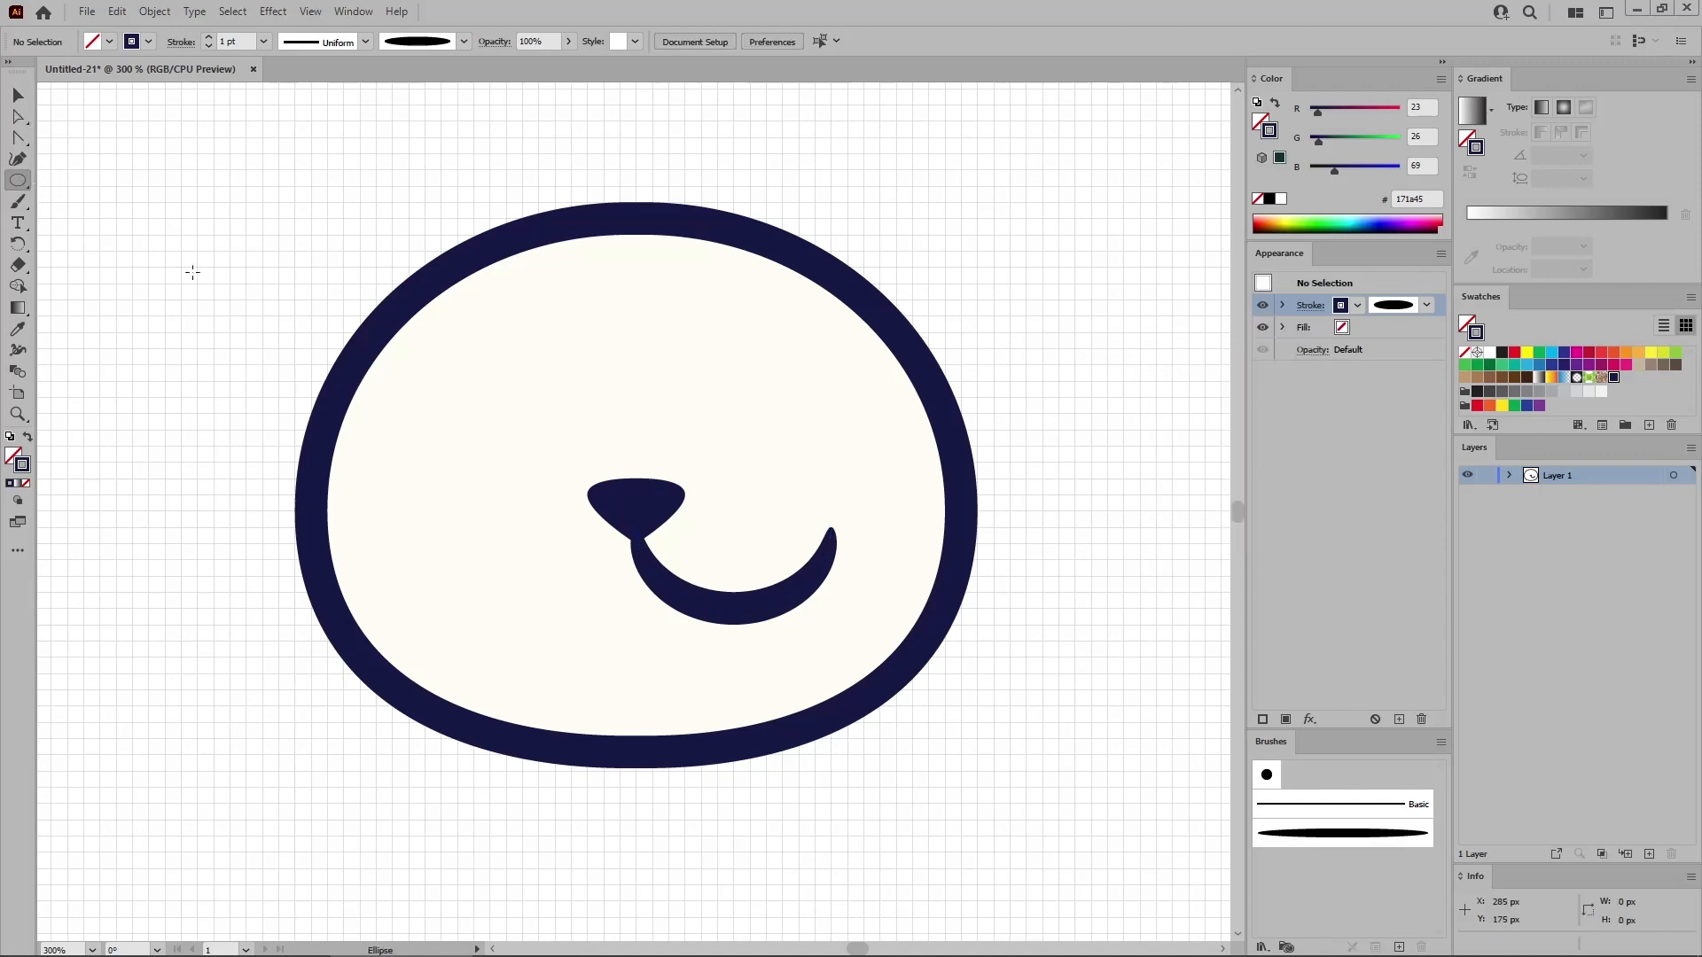
click(265, 280)
key(Tab)
text(3)
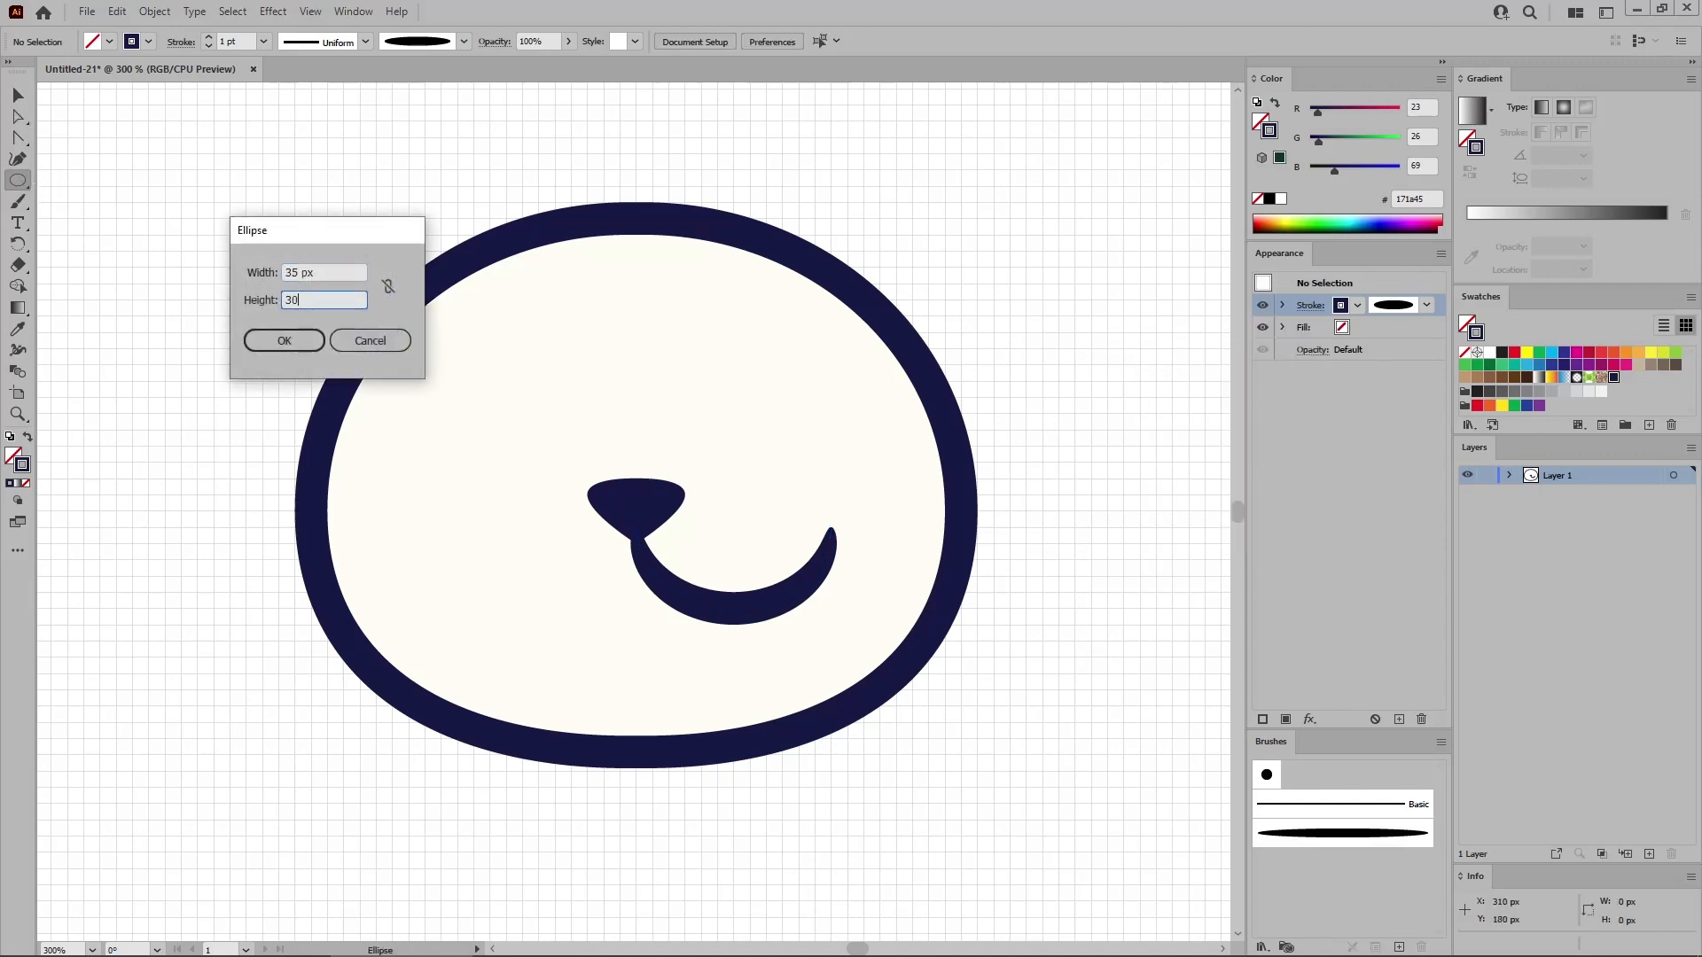
text(0)
key(Return)
key(v)
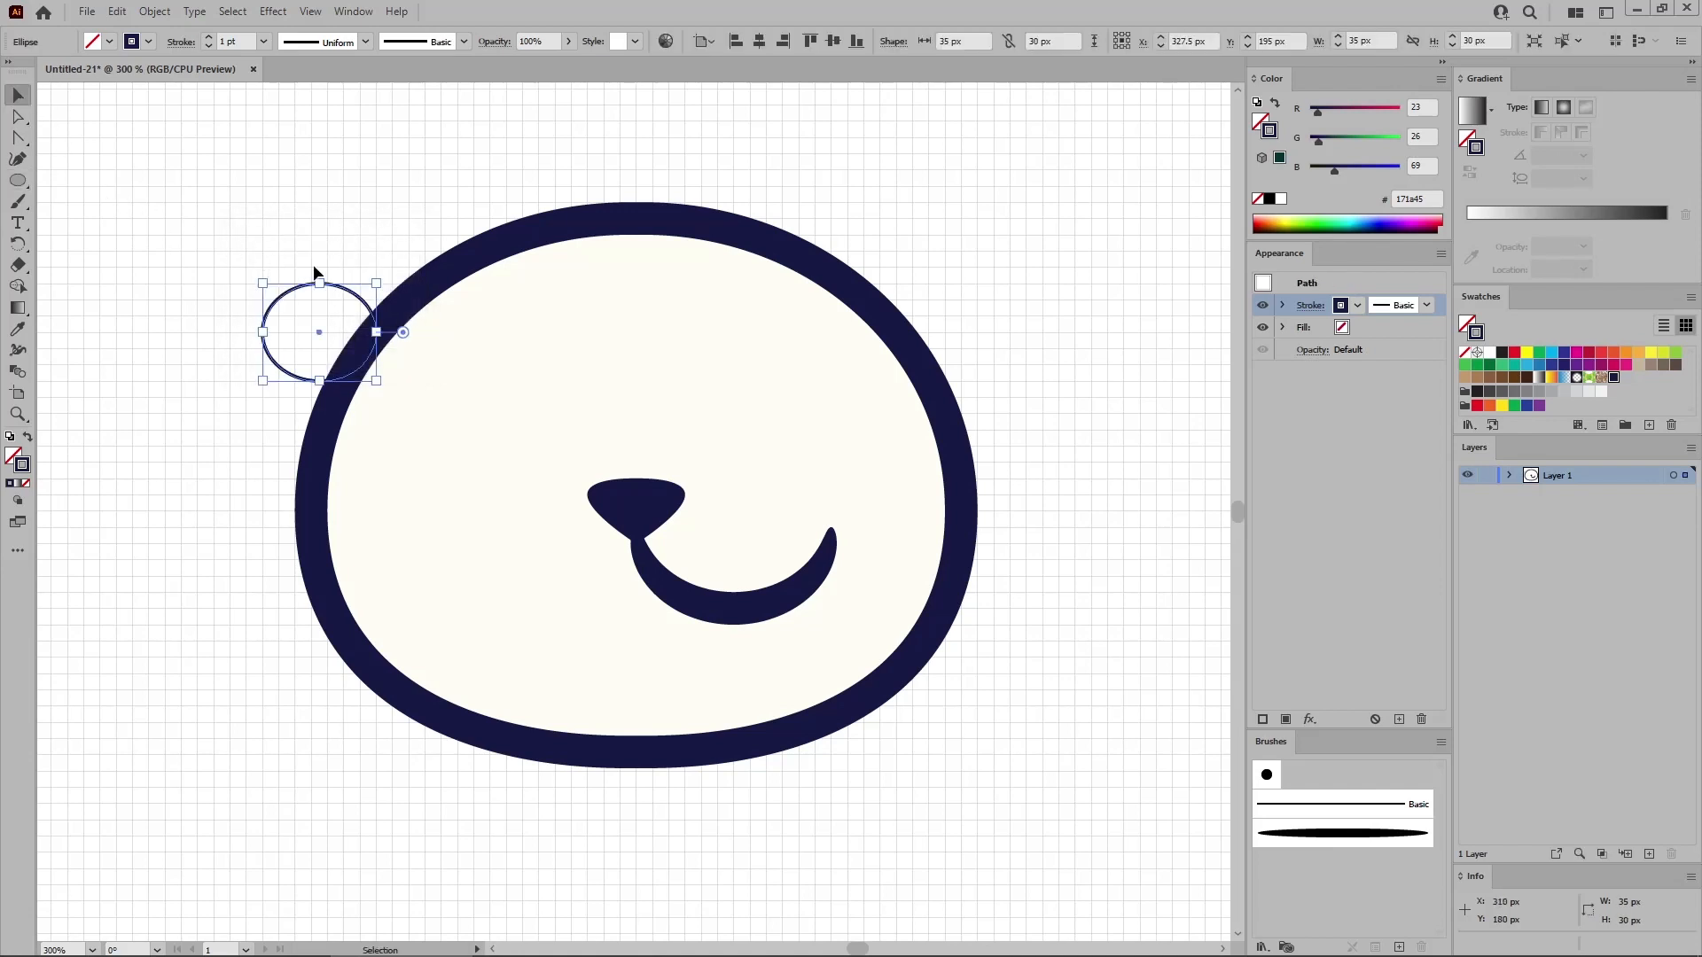
drag(352, 295, 796, 421)
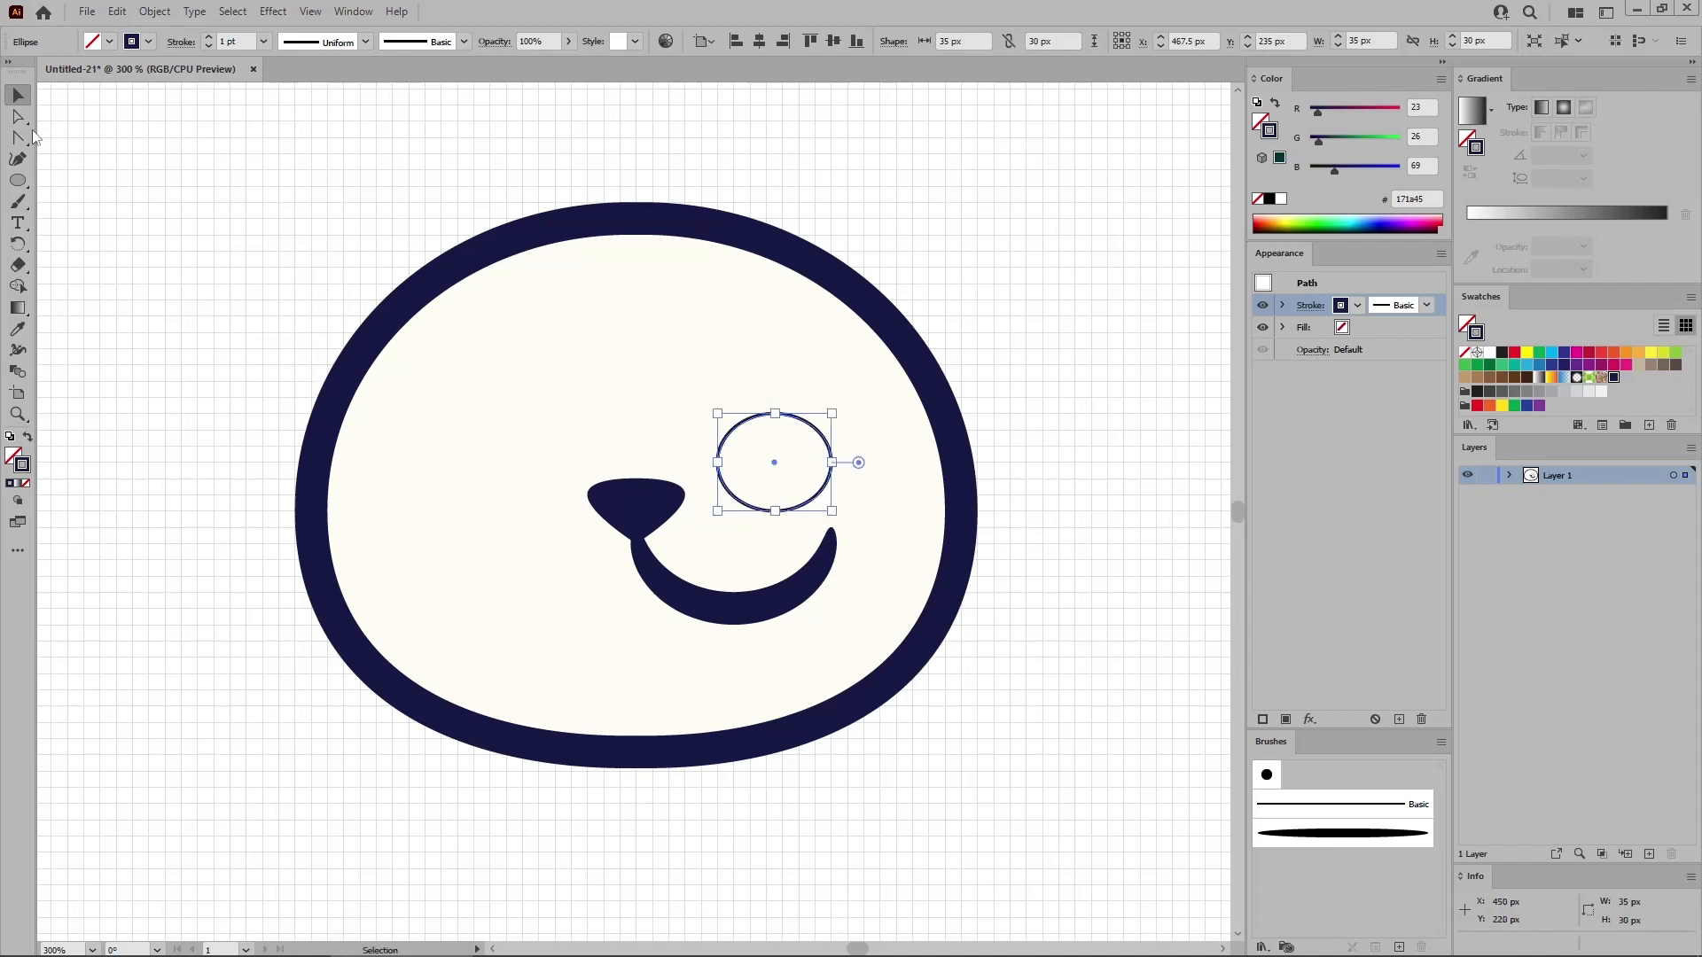
Delete the bottom anchor point of the 35 x 30 px ellipse to leave an upper arc for the closed eye.
click(18, 116)
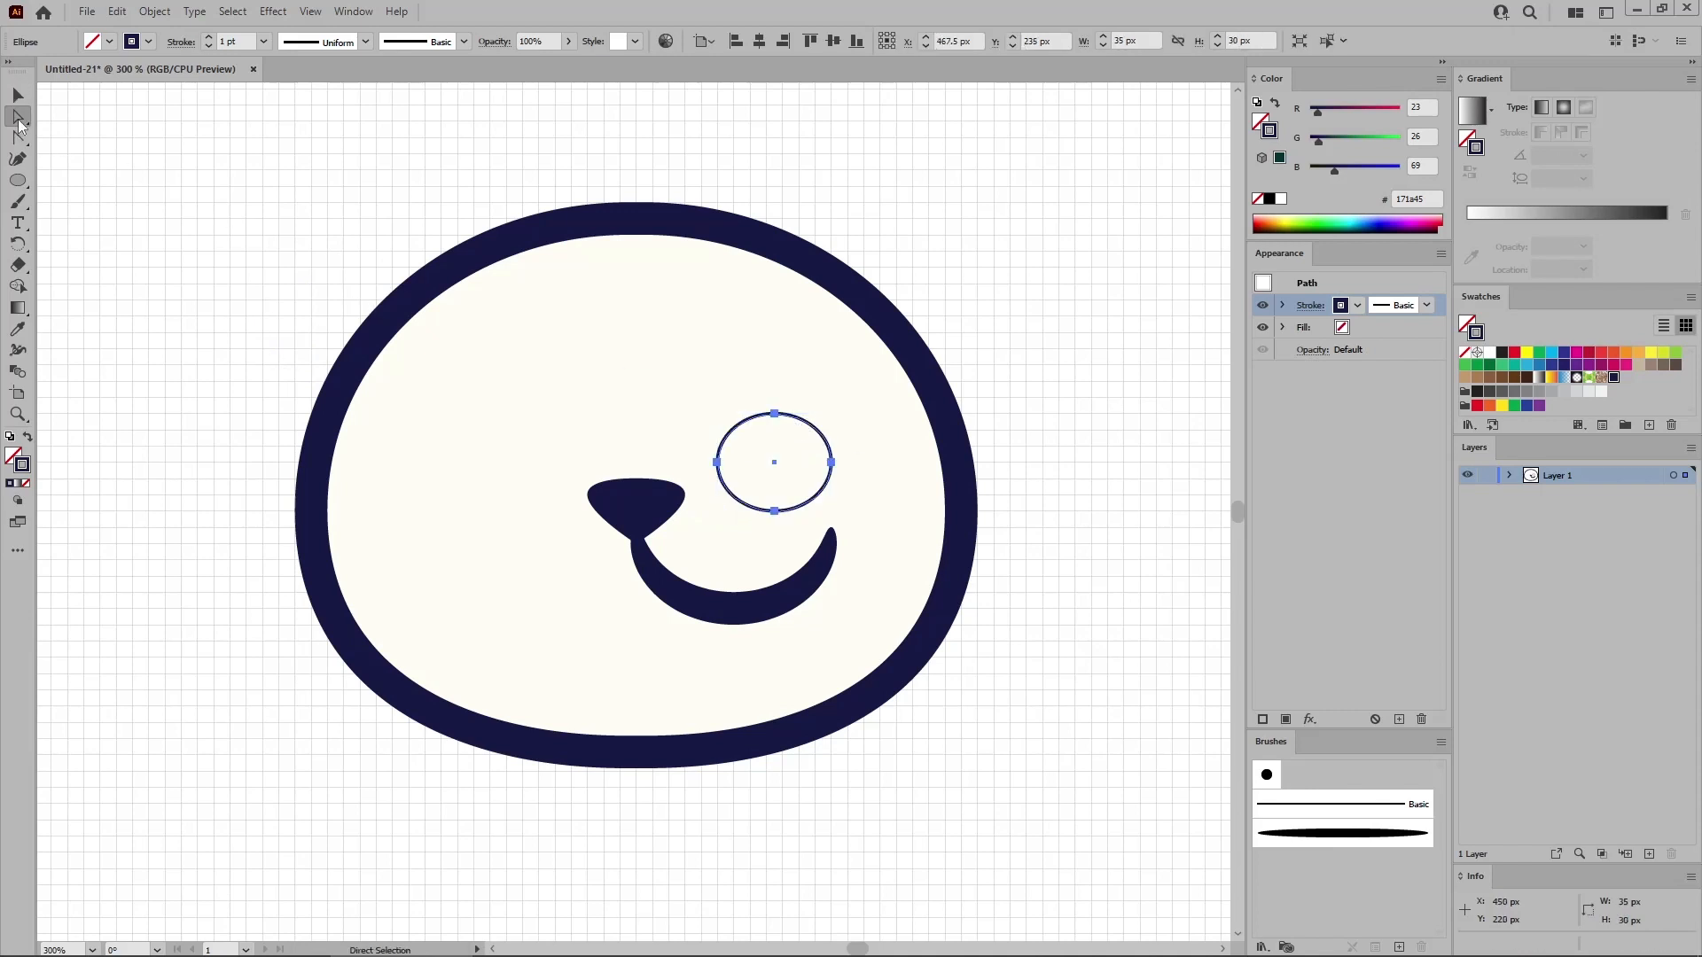
click(777, 512)
key(Delete)
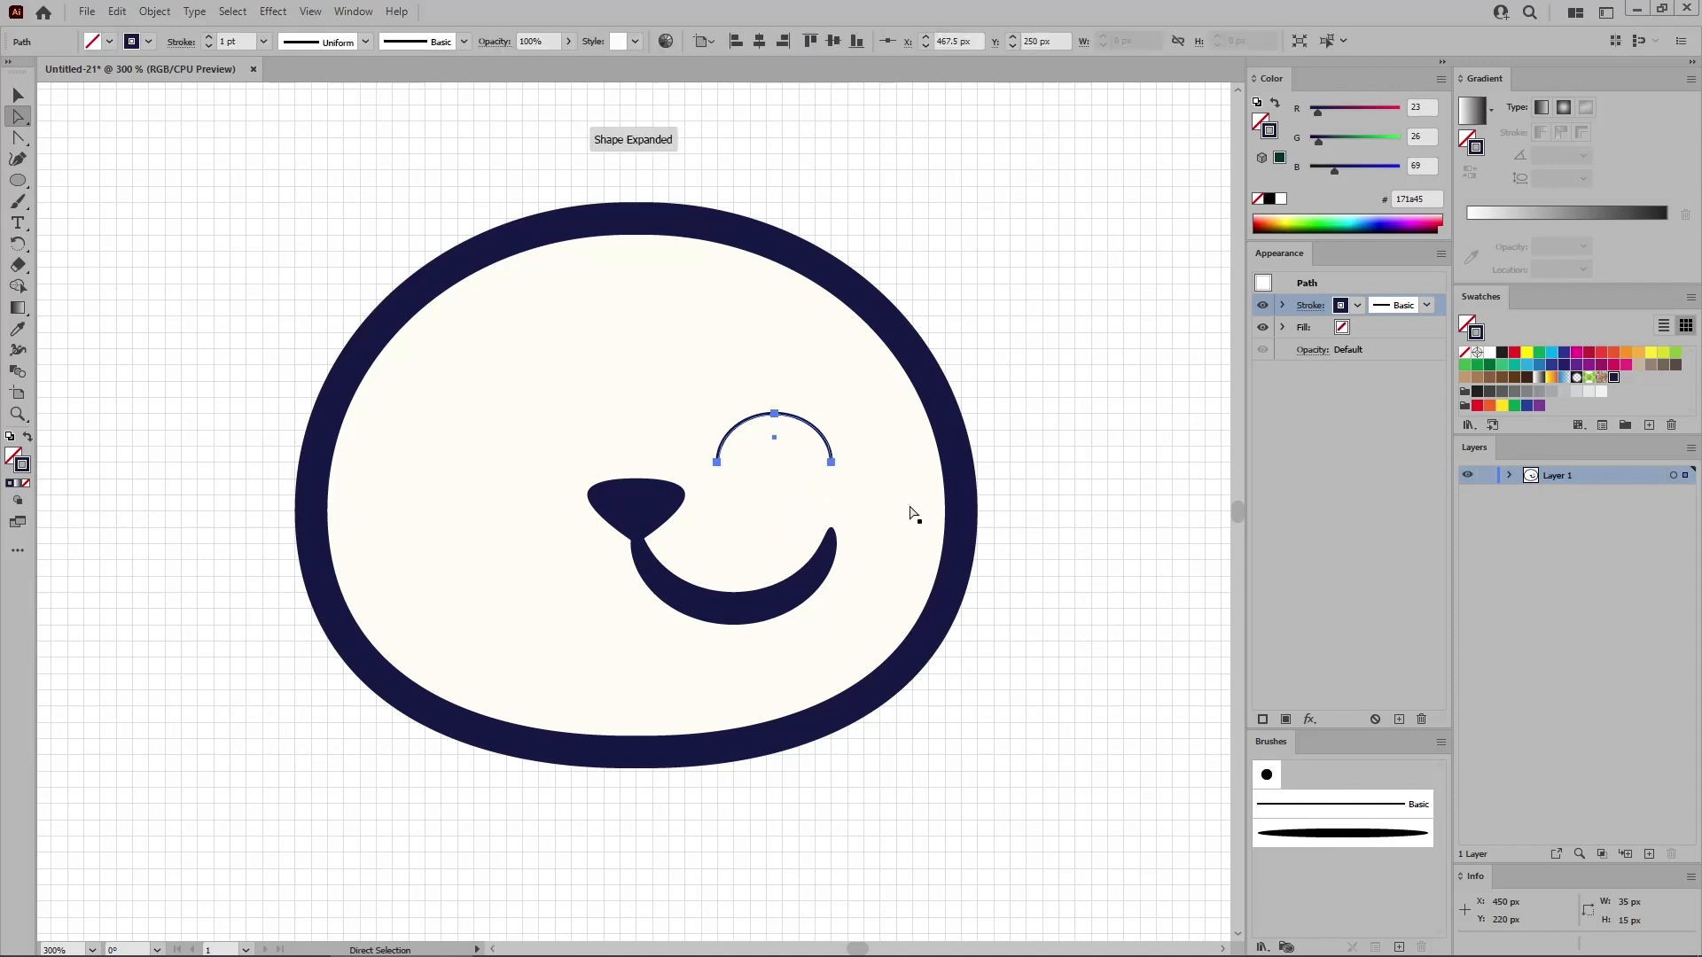
Apply the tapered art brush to the closed-eye arc and set its stroke weight to 0.75 pt.
click(1317, 835)
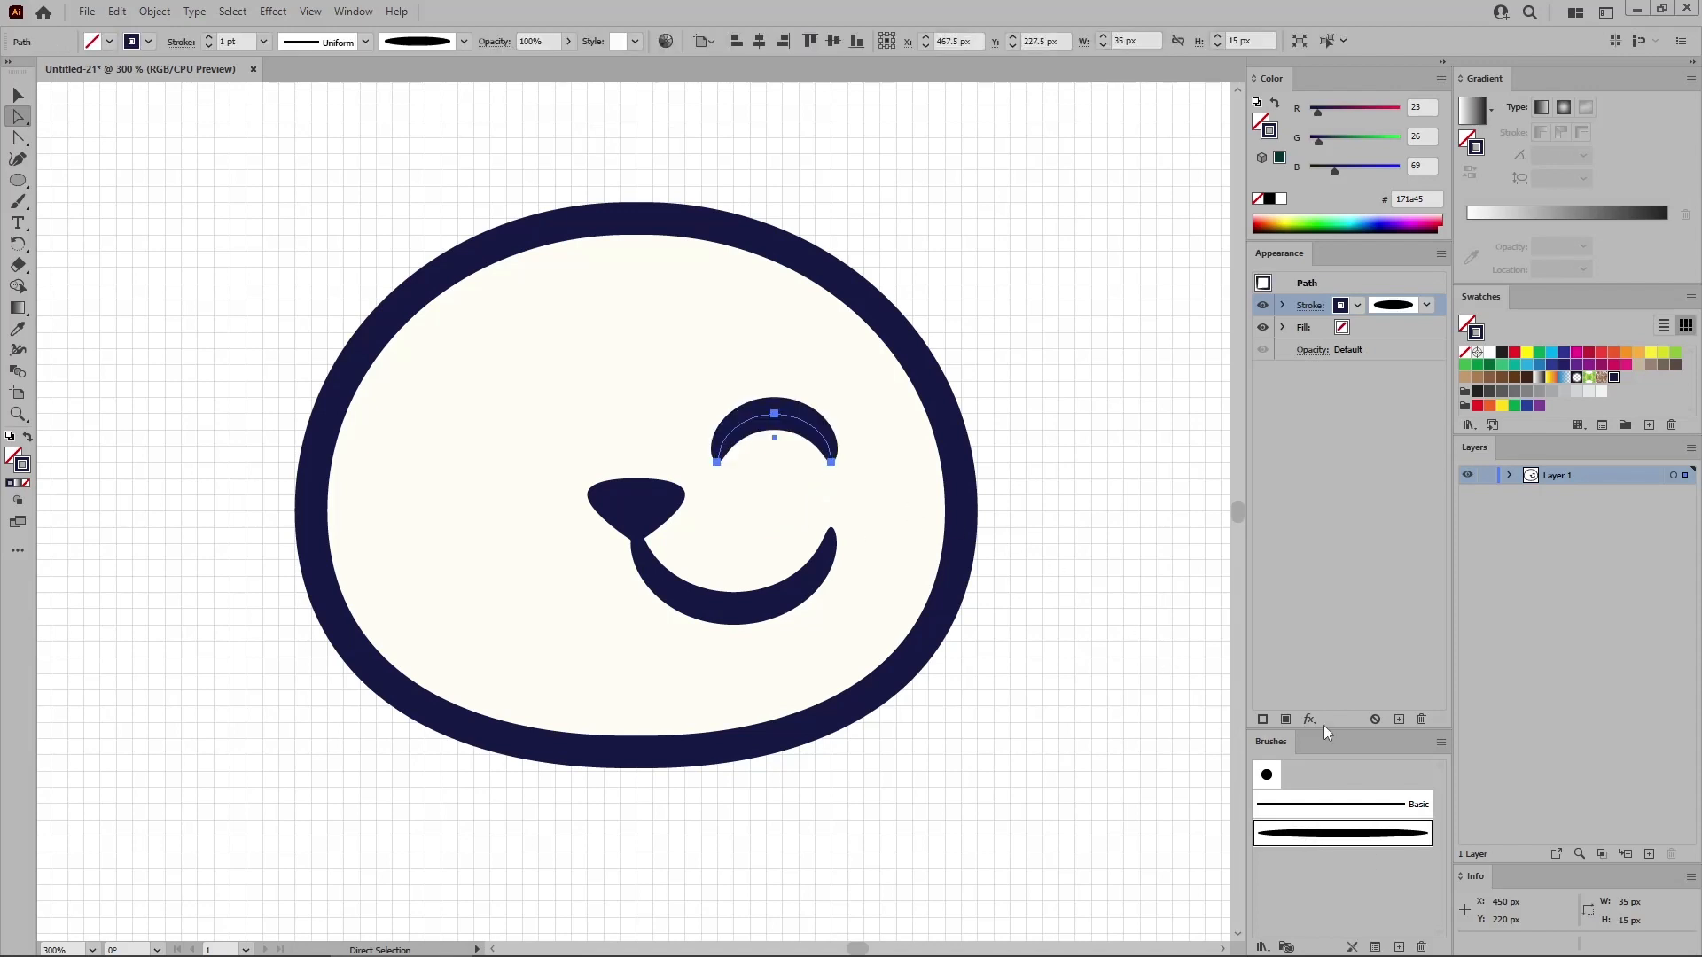
click(1309, 310)
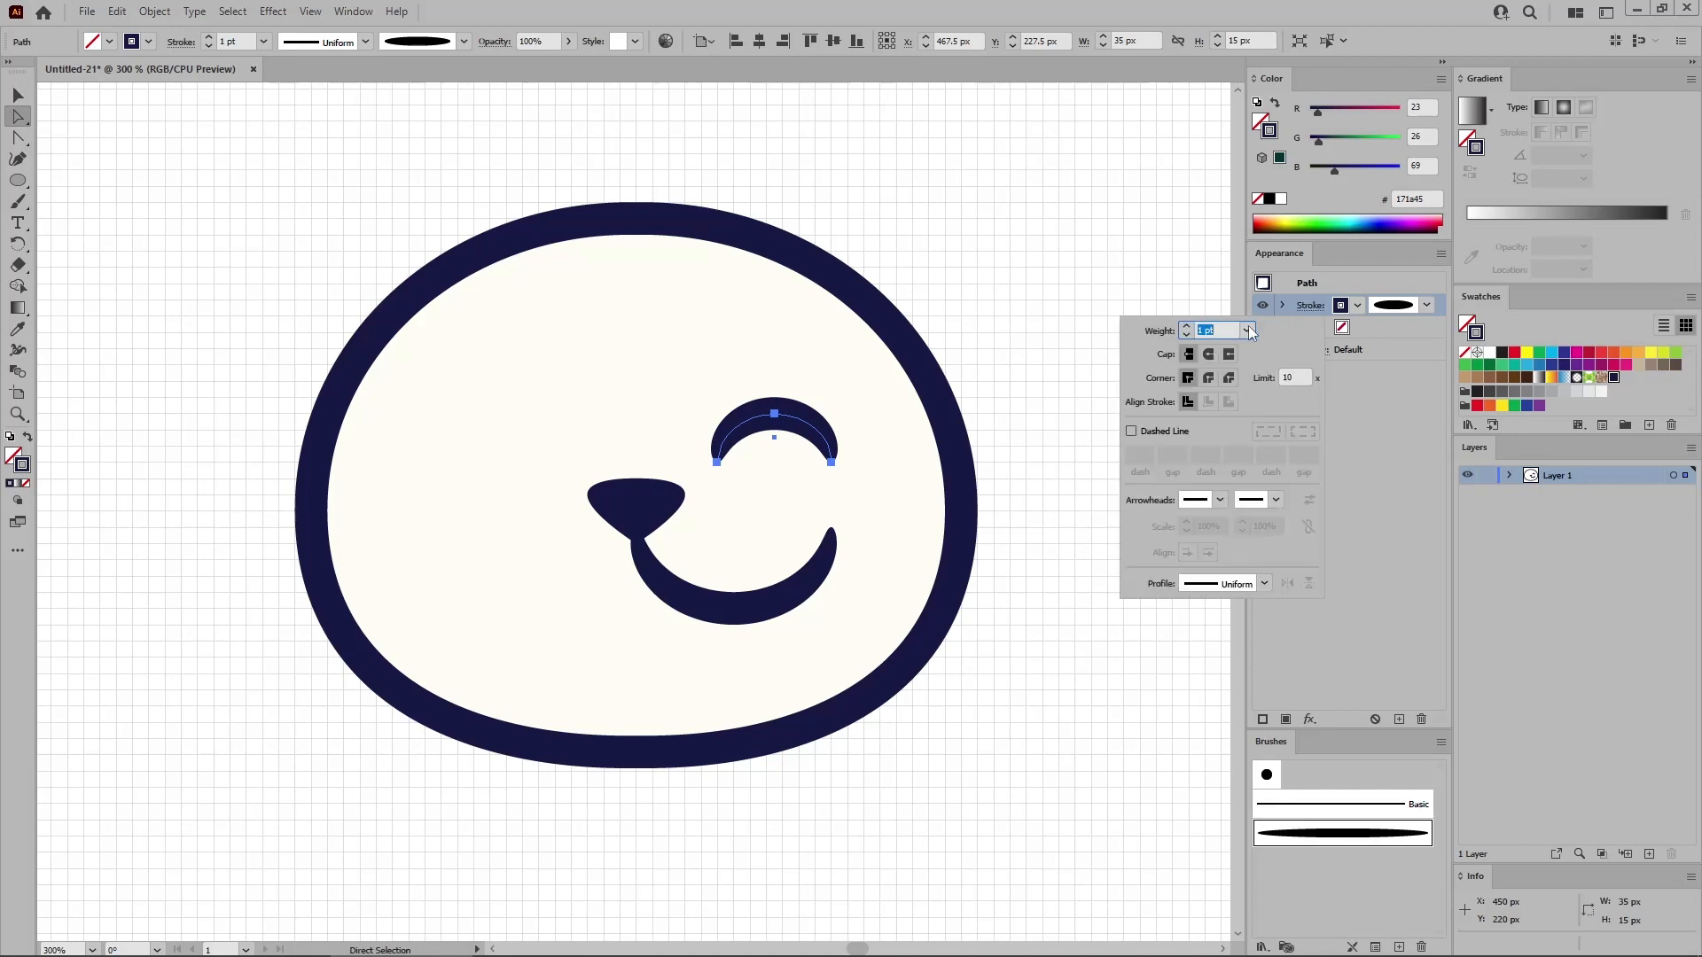
click(1247, 329)
click(1269, 388)
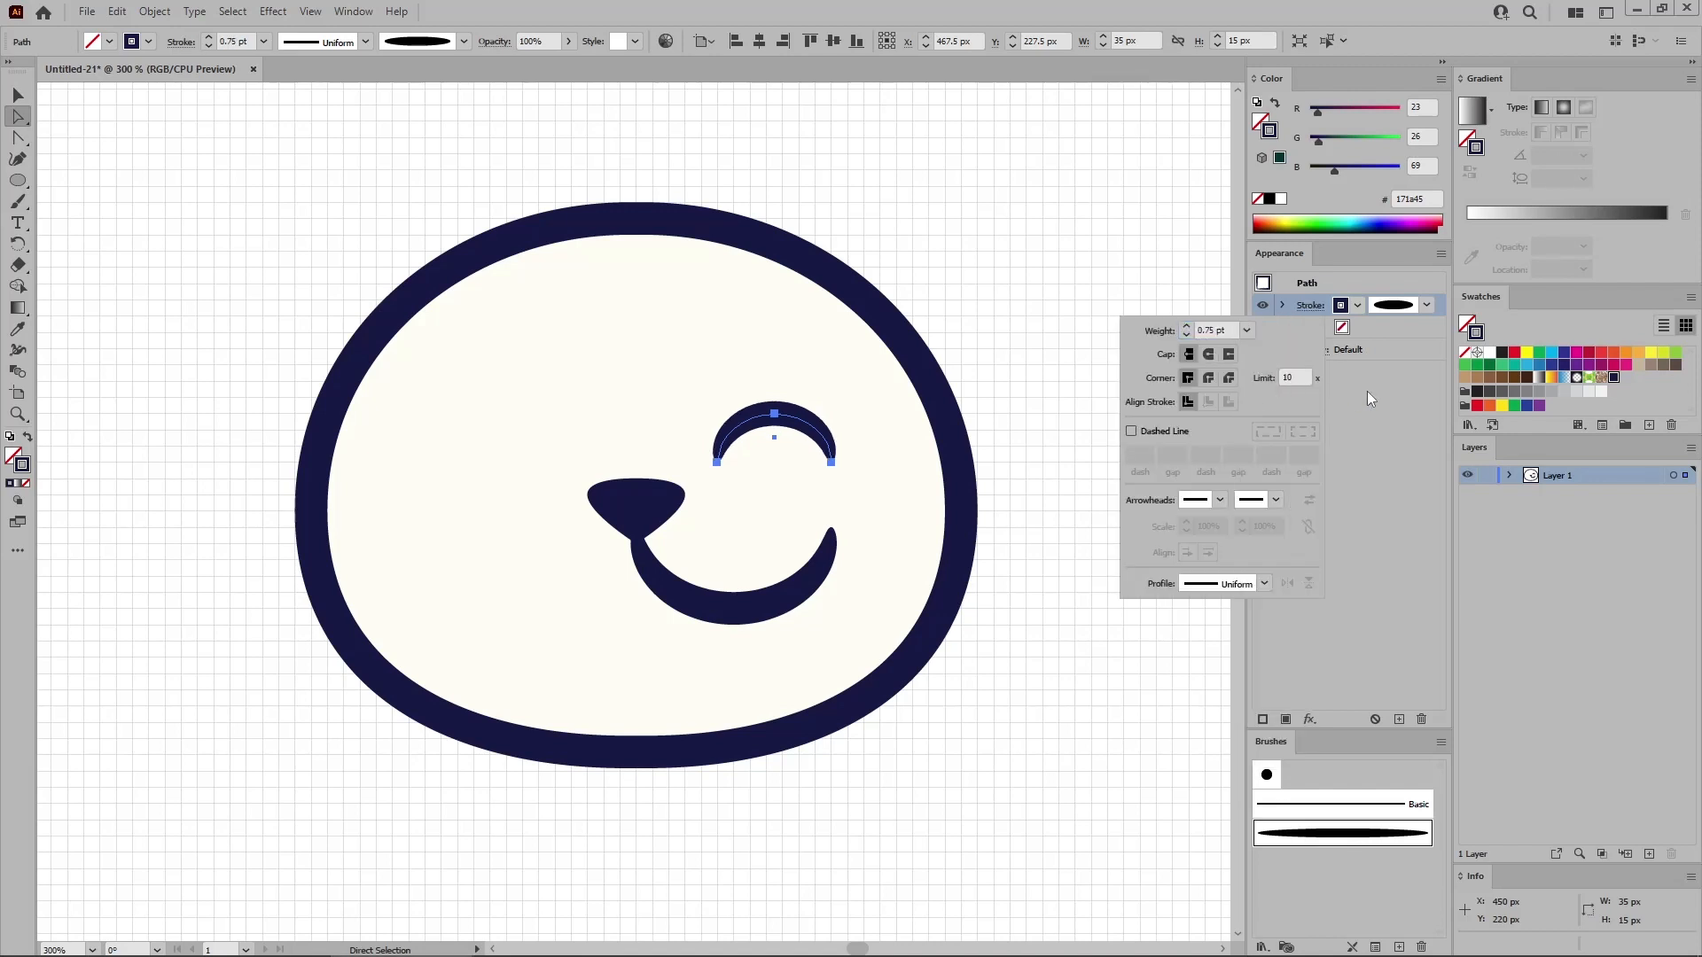
click(1351, 382)
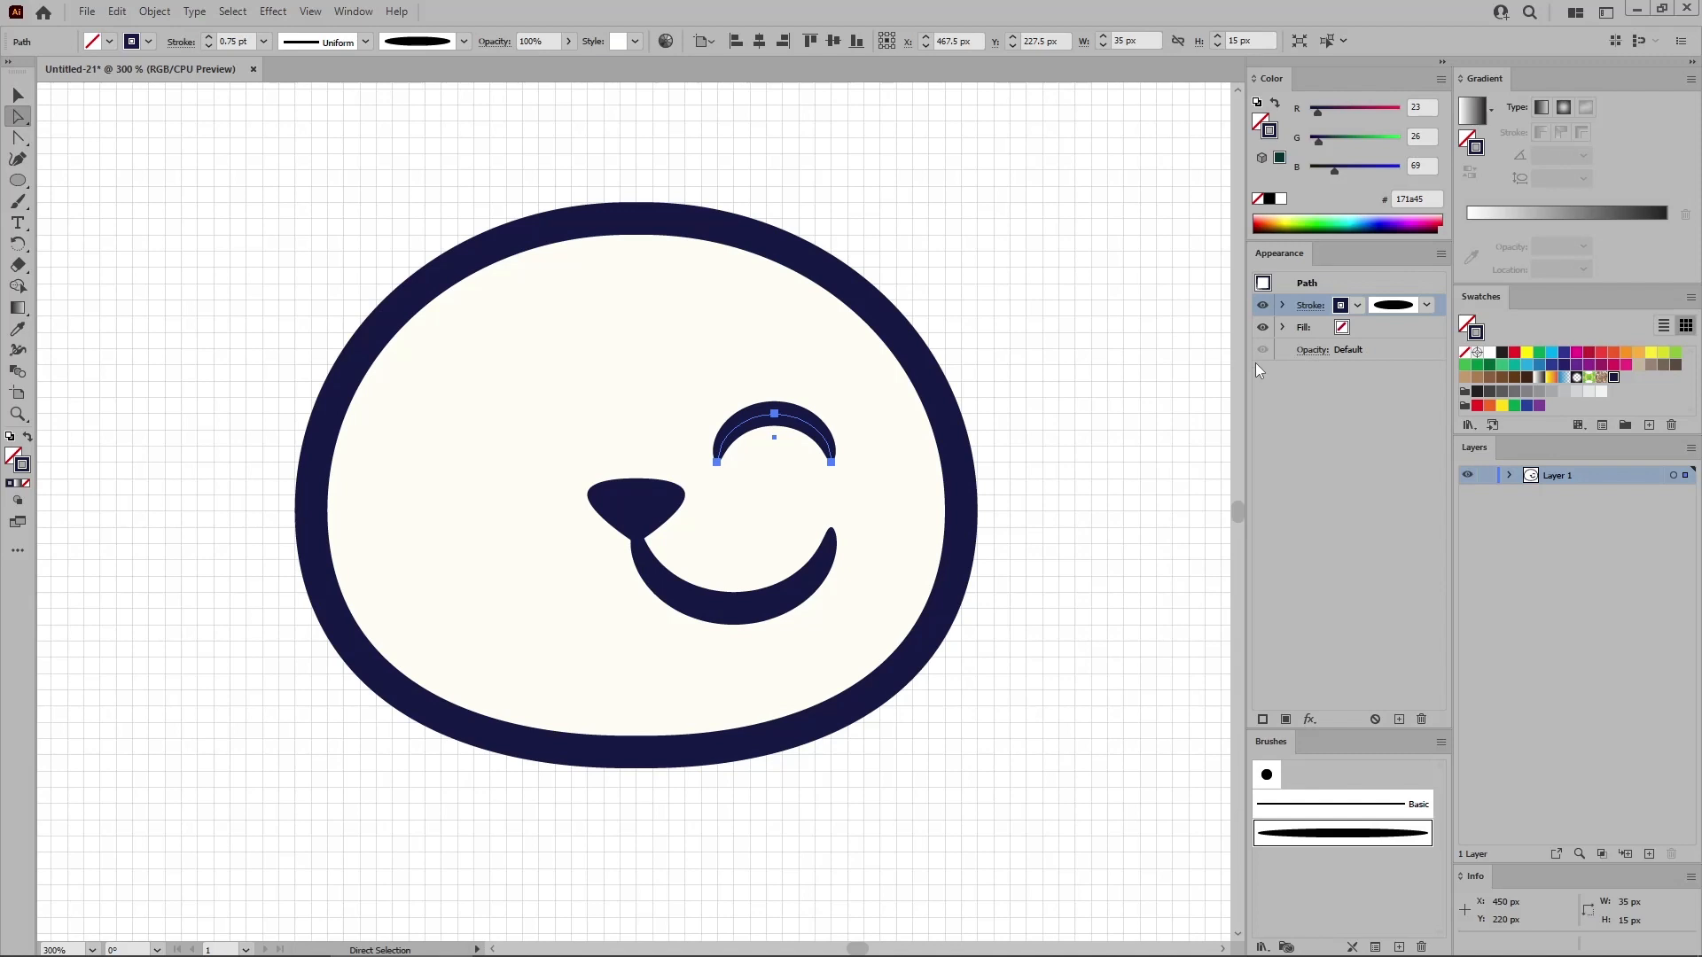
Create a 20 x 20 px circle and place it on top of the eye arc at X 470 px, Y 210 px.
click(18, 180)
drag(278, 251, 305, 271)
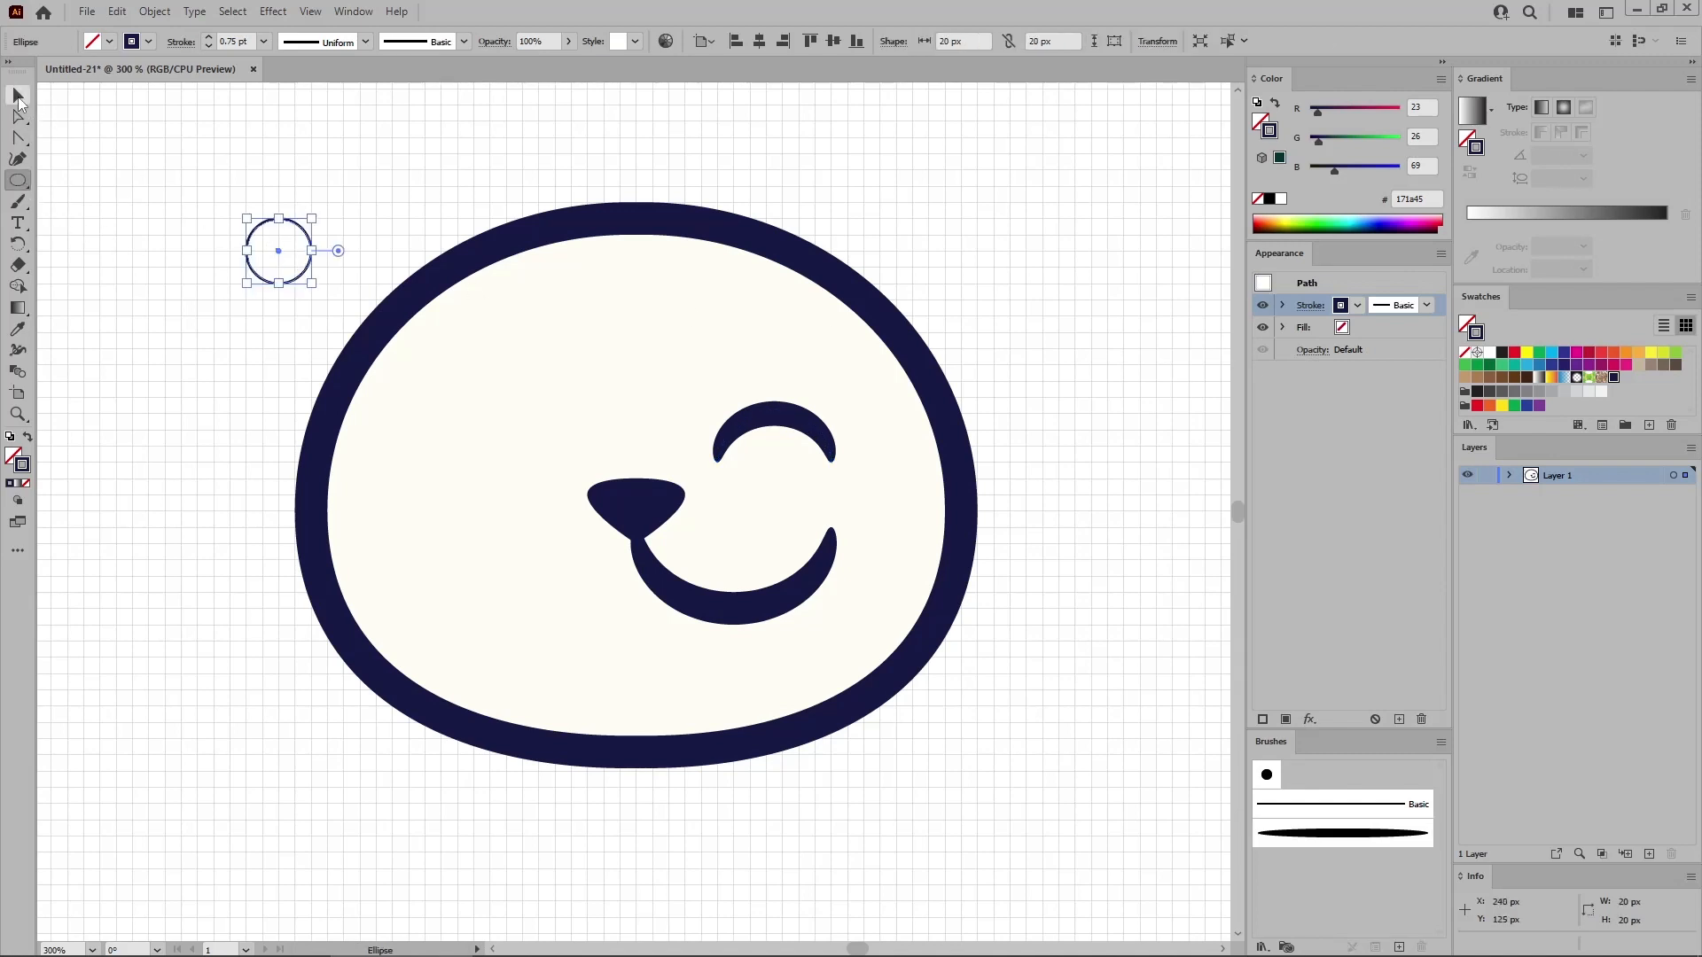
click(18, 96)
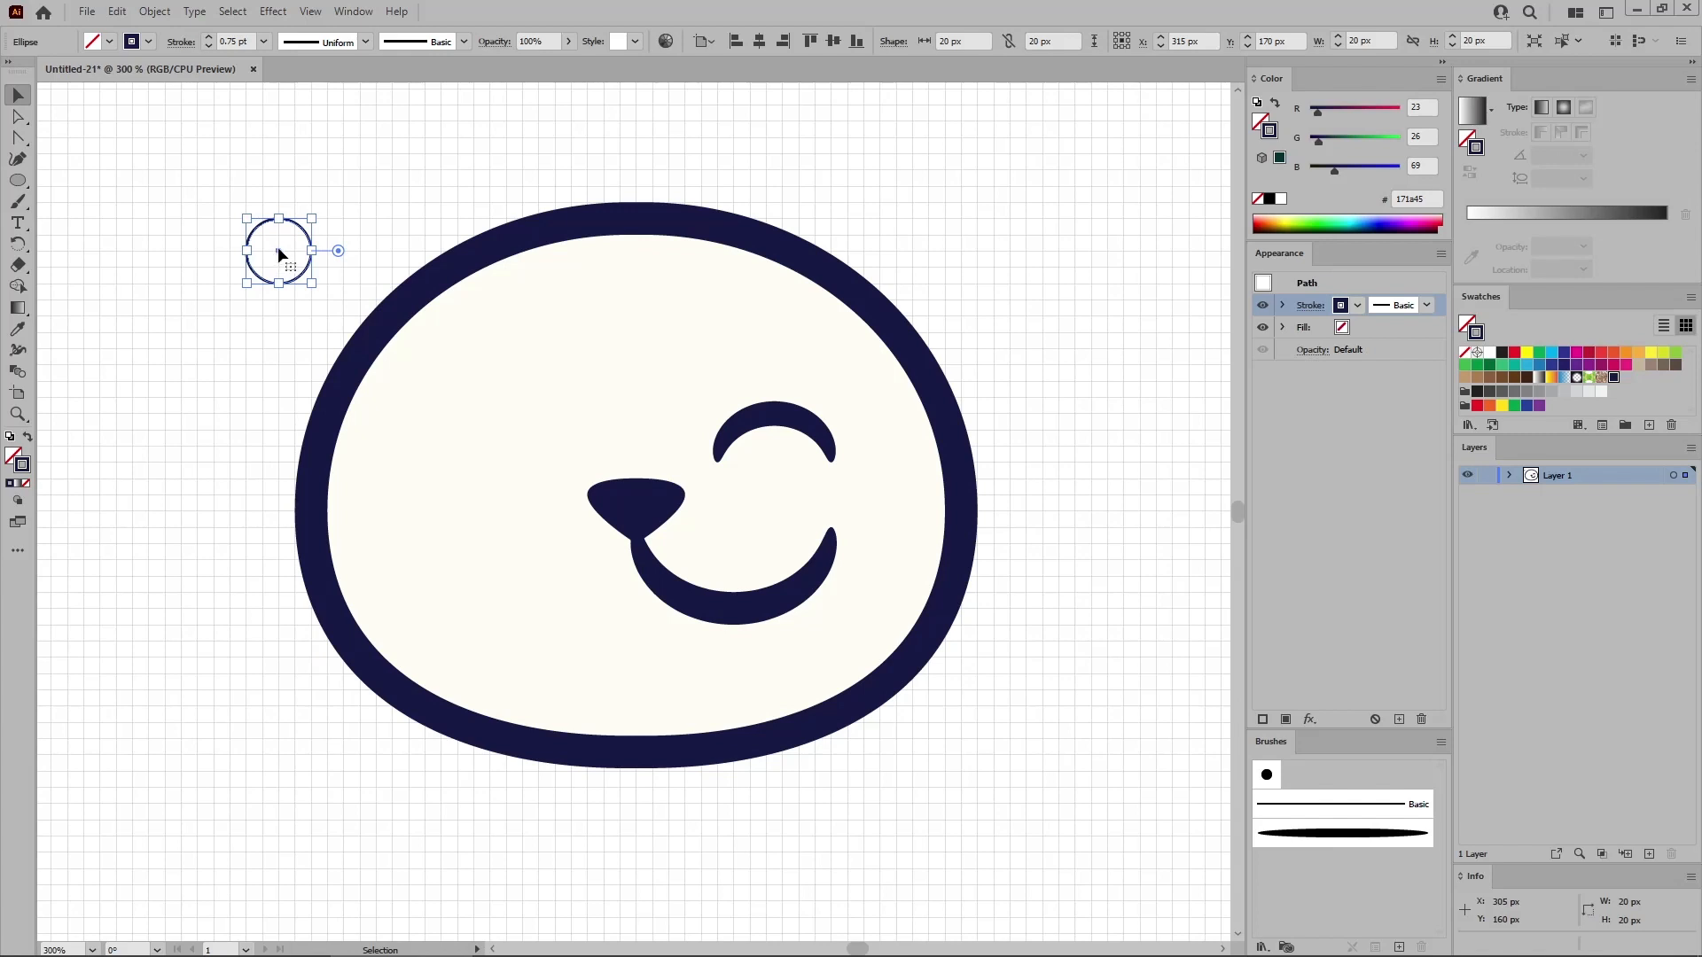
drag(278, 246, 775, 383)
Delete the top and left anchor points of the 20 px circle to leave its lower-right quarter arc as an eyelash.
key(a)
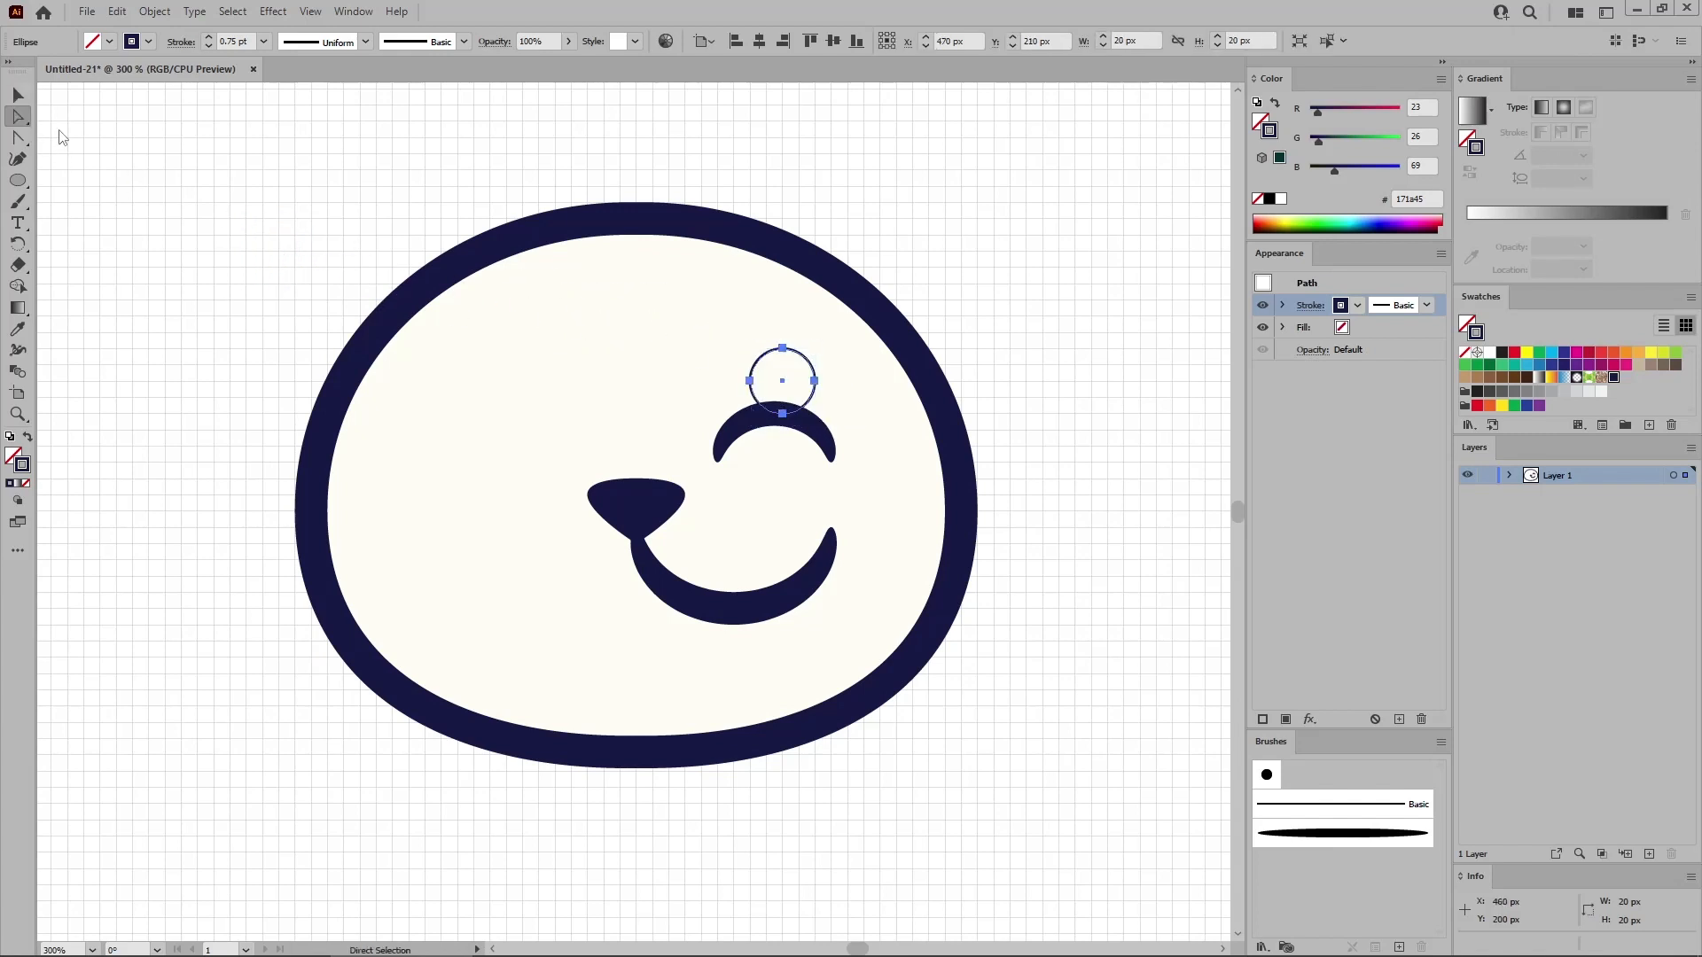
click(782, 348)
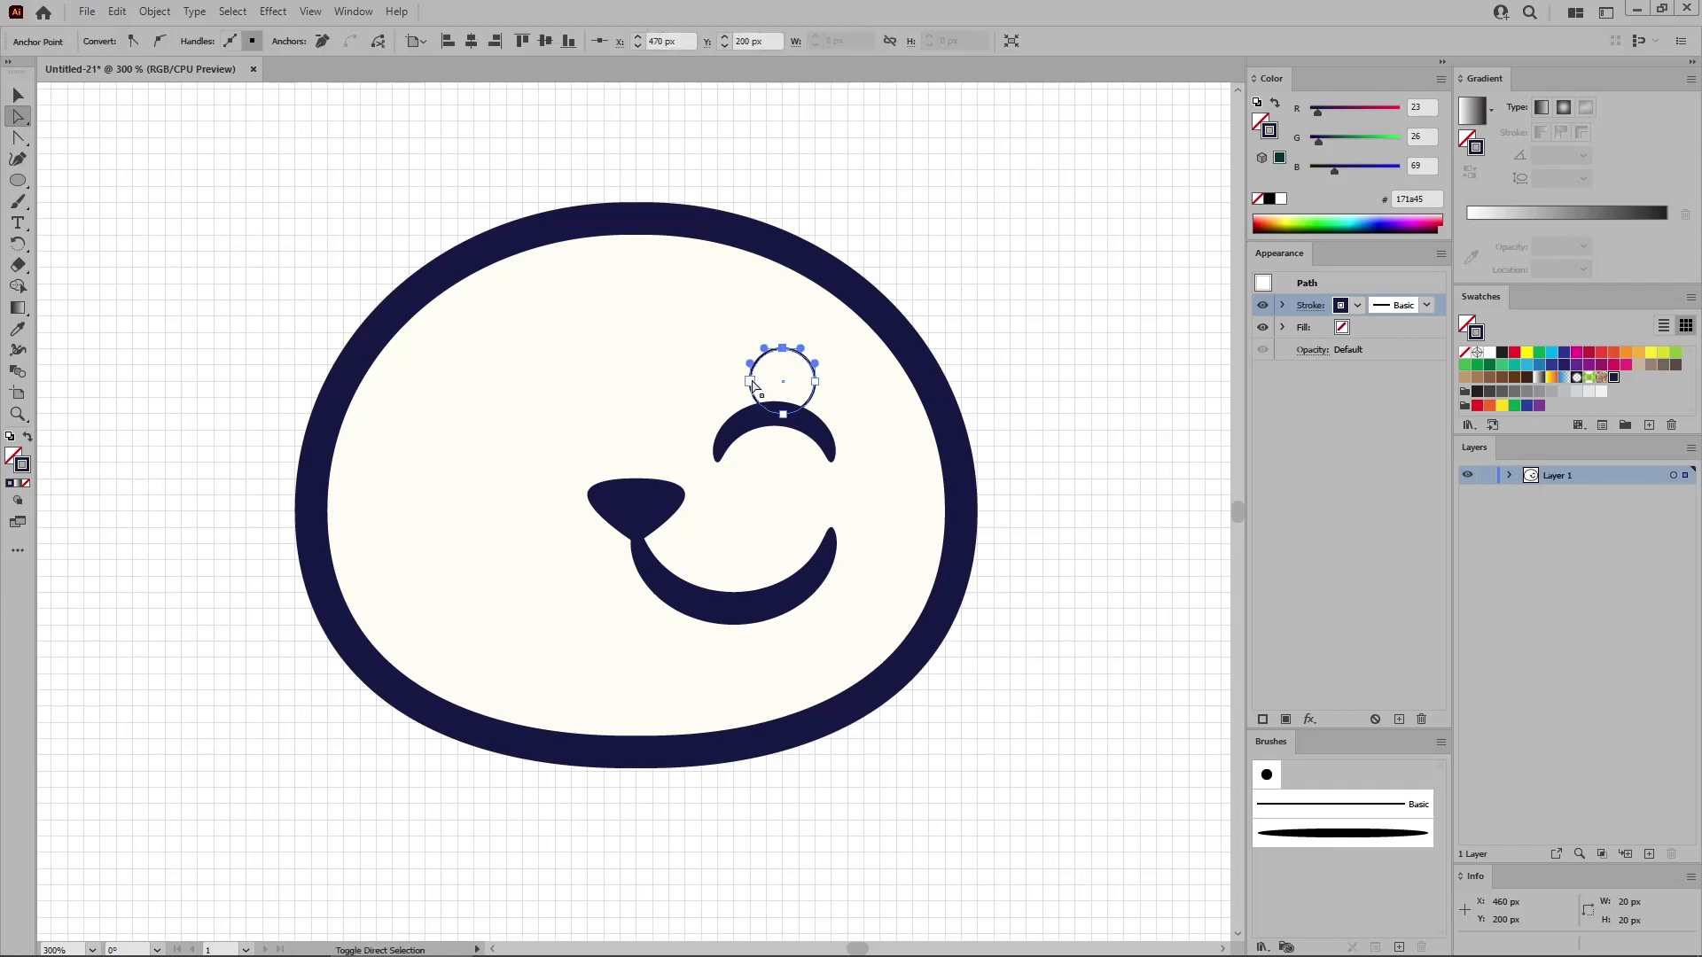
shift+click(750, 381)
key(Delete)
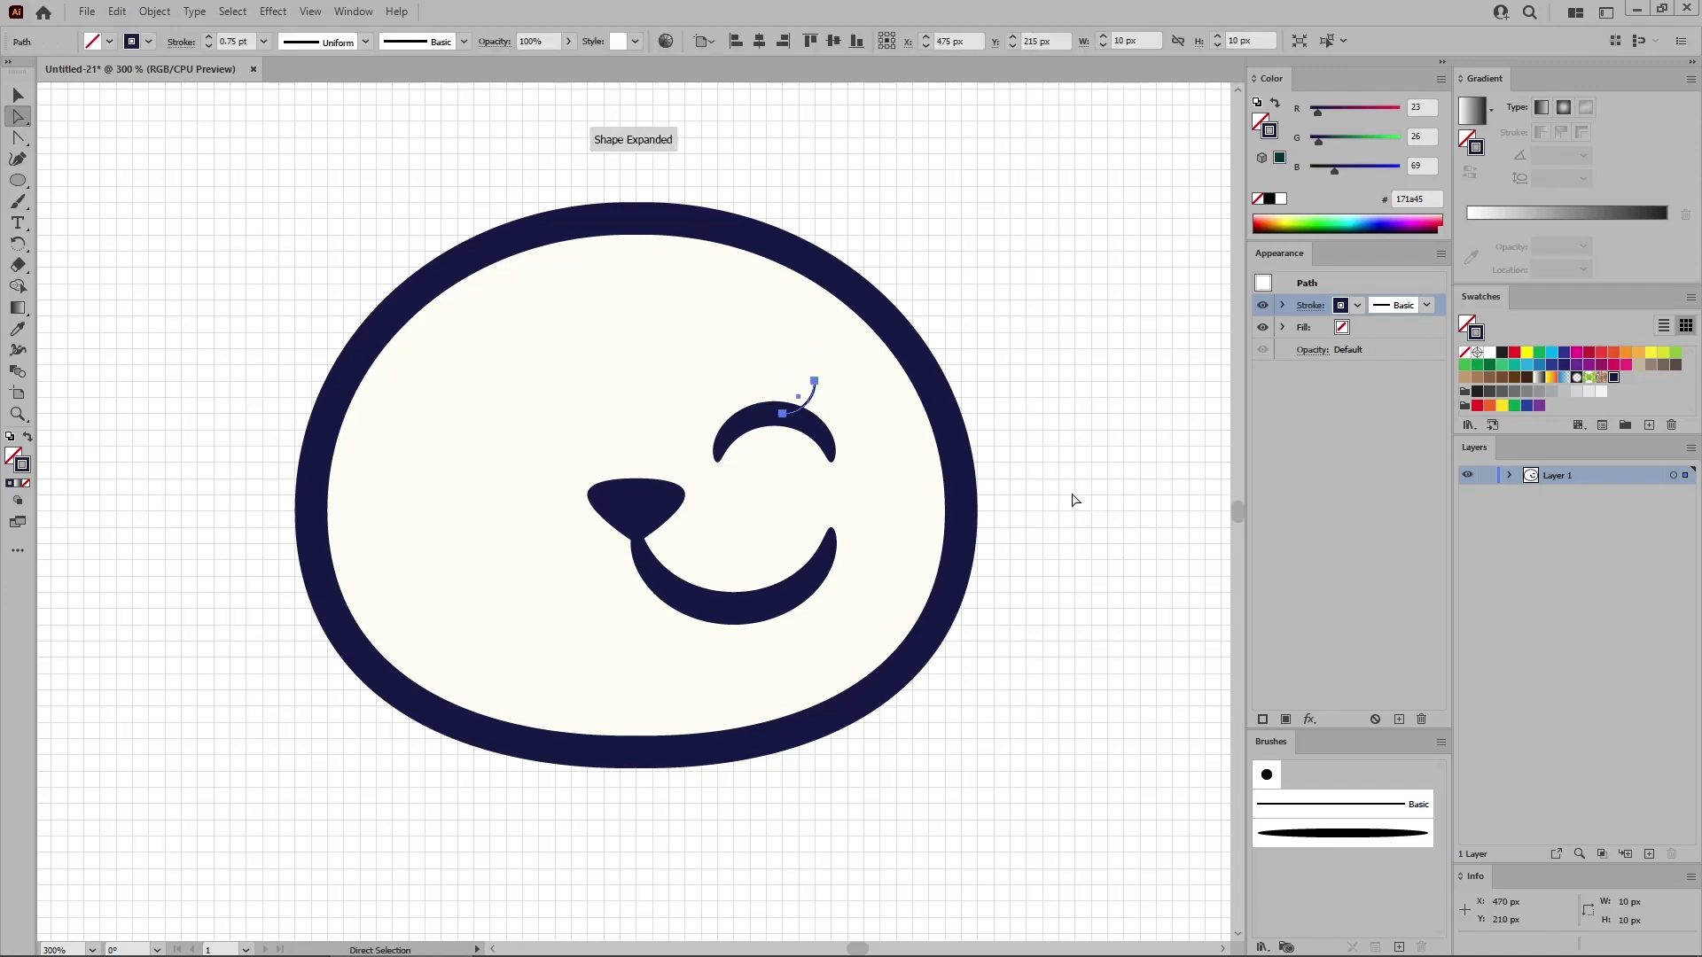
Apply the tapered art brush to the quarter-arc eyelash and set its stroke weight to 0.75 pt.
click(1337, 838)
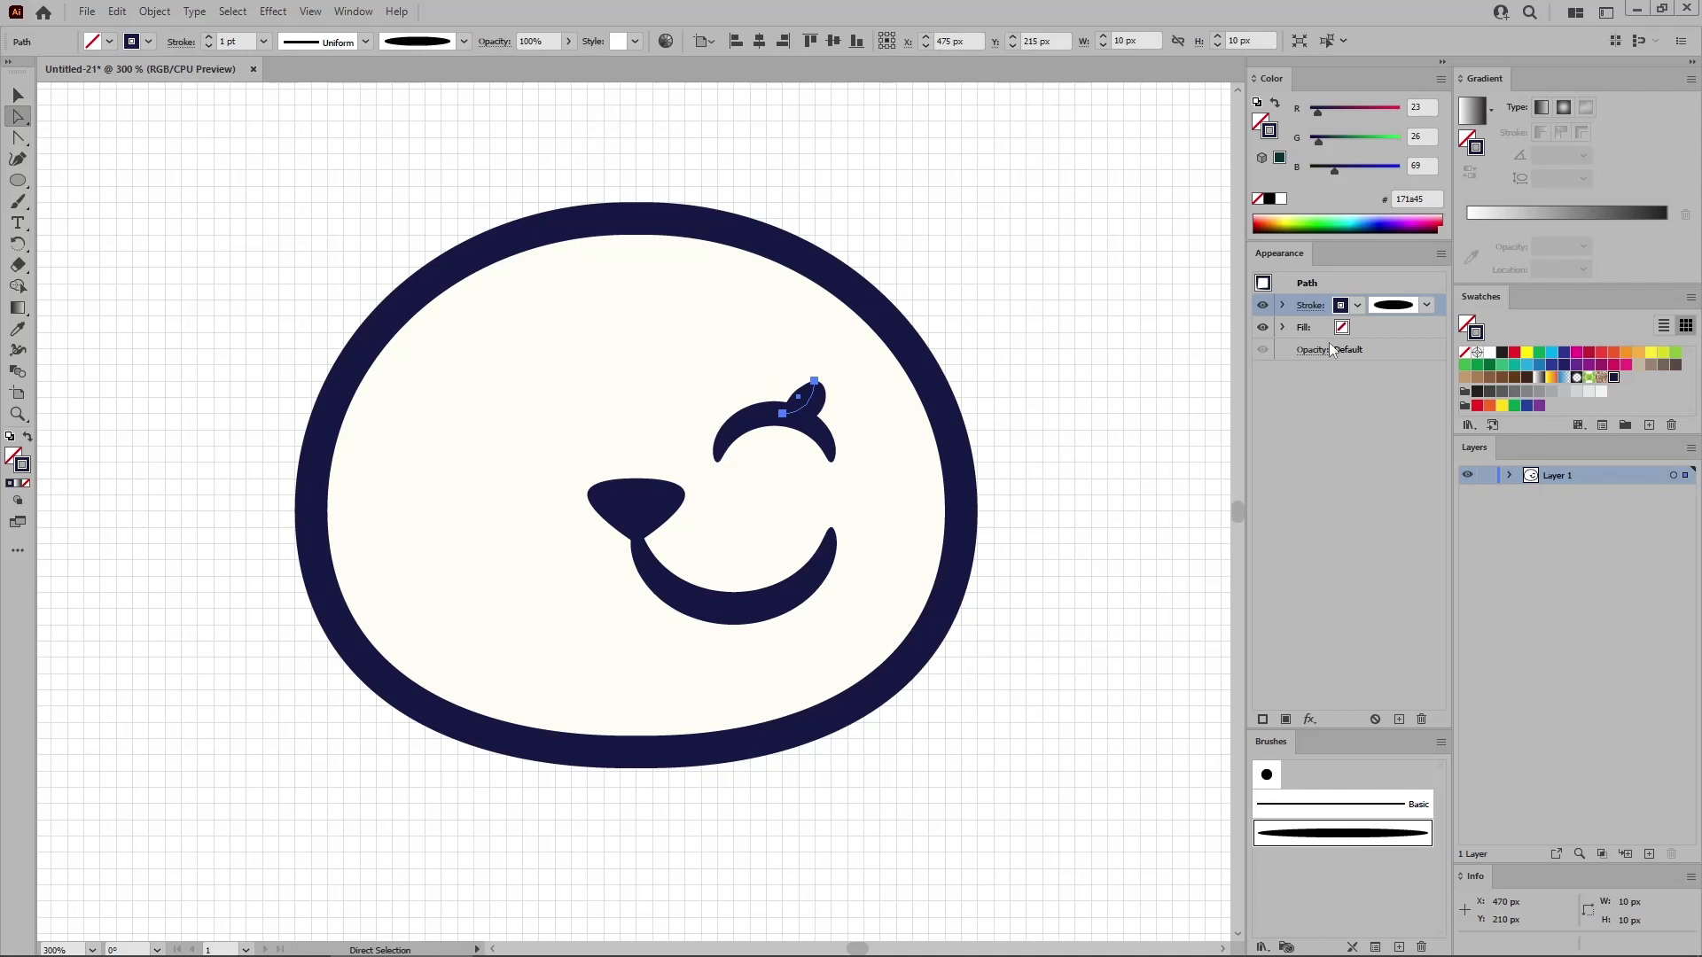
click(1310, 308)
click(1246, 330)
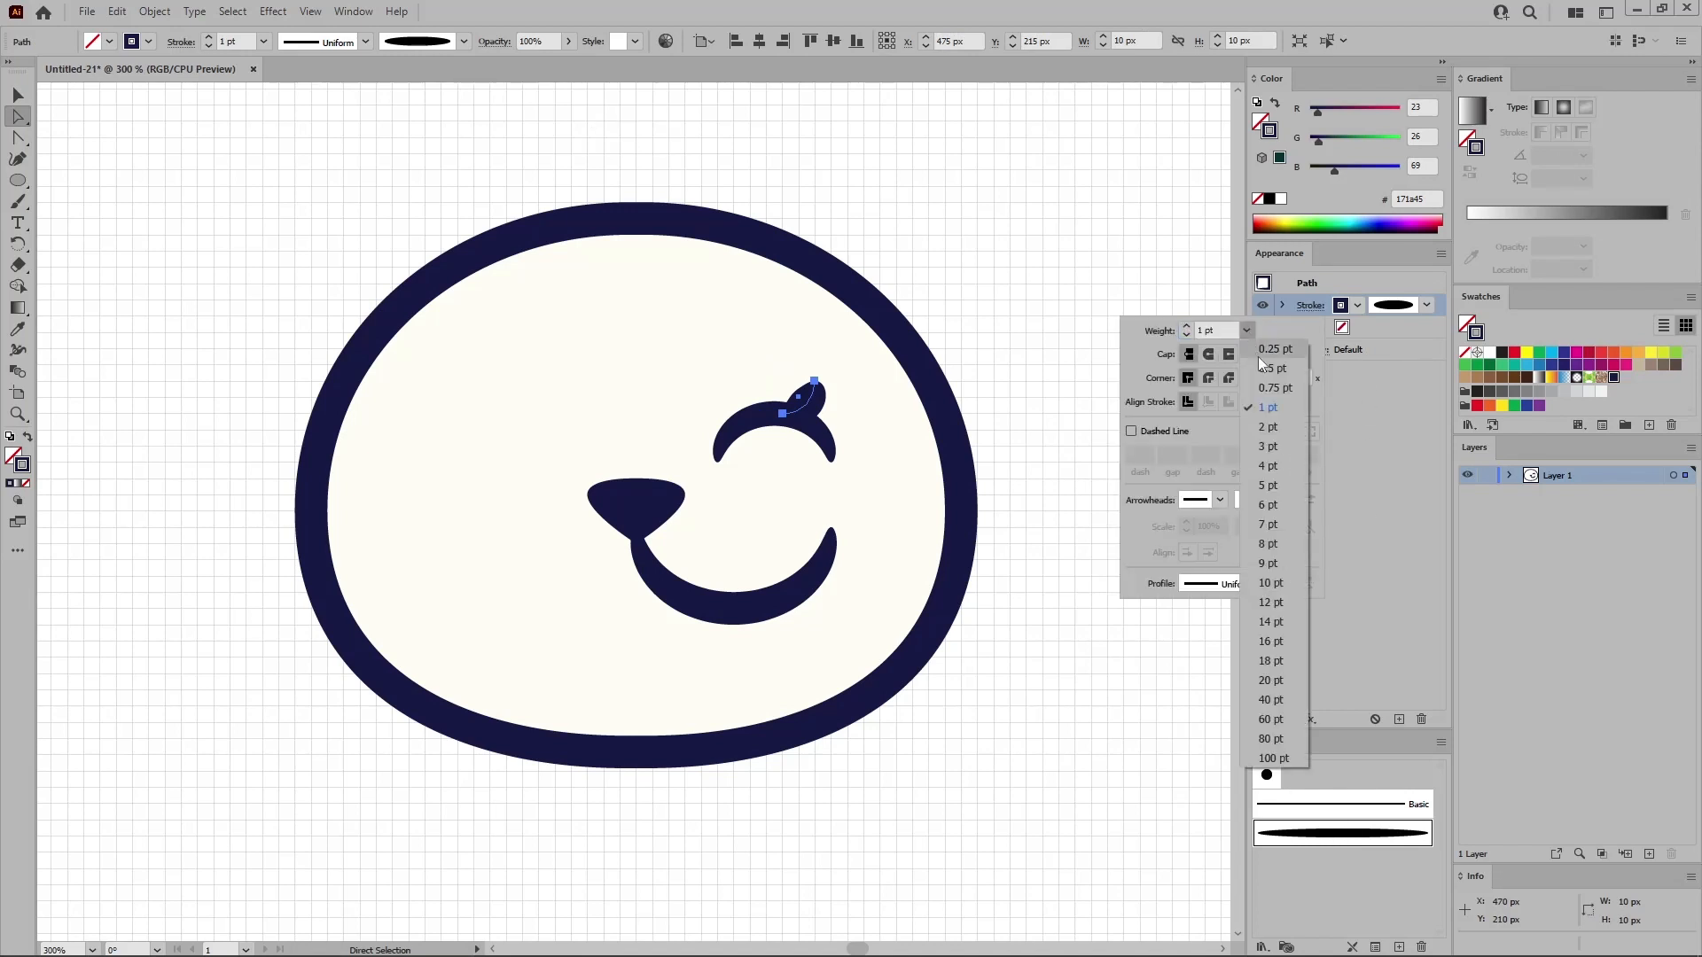
click(1273, 387)
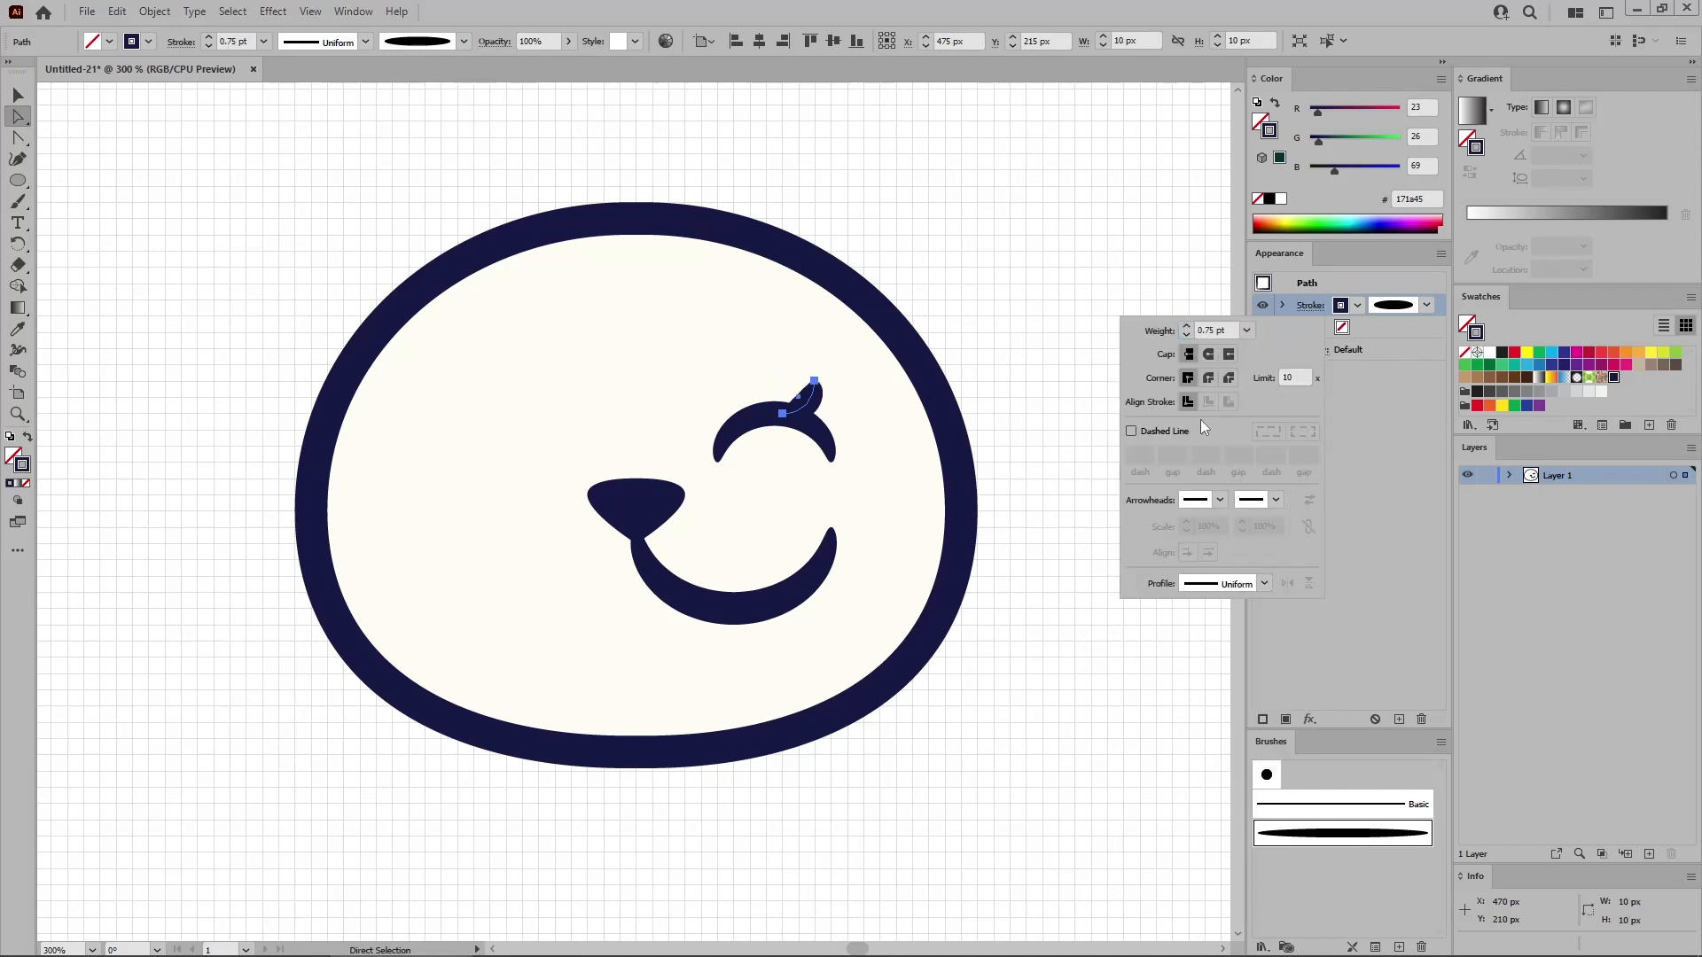
Create a 30 x 30 px circle at X 485 px, Y 210 px and add anchor points midway between its existing ones.
click(17, 181)
click(18, 182)
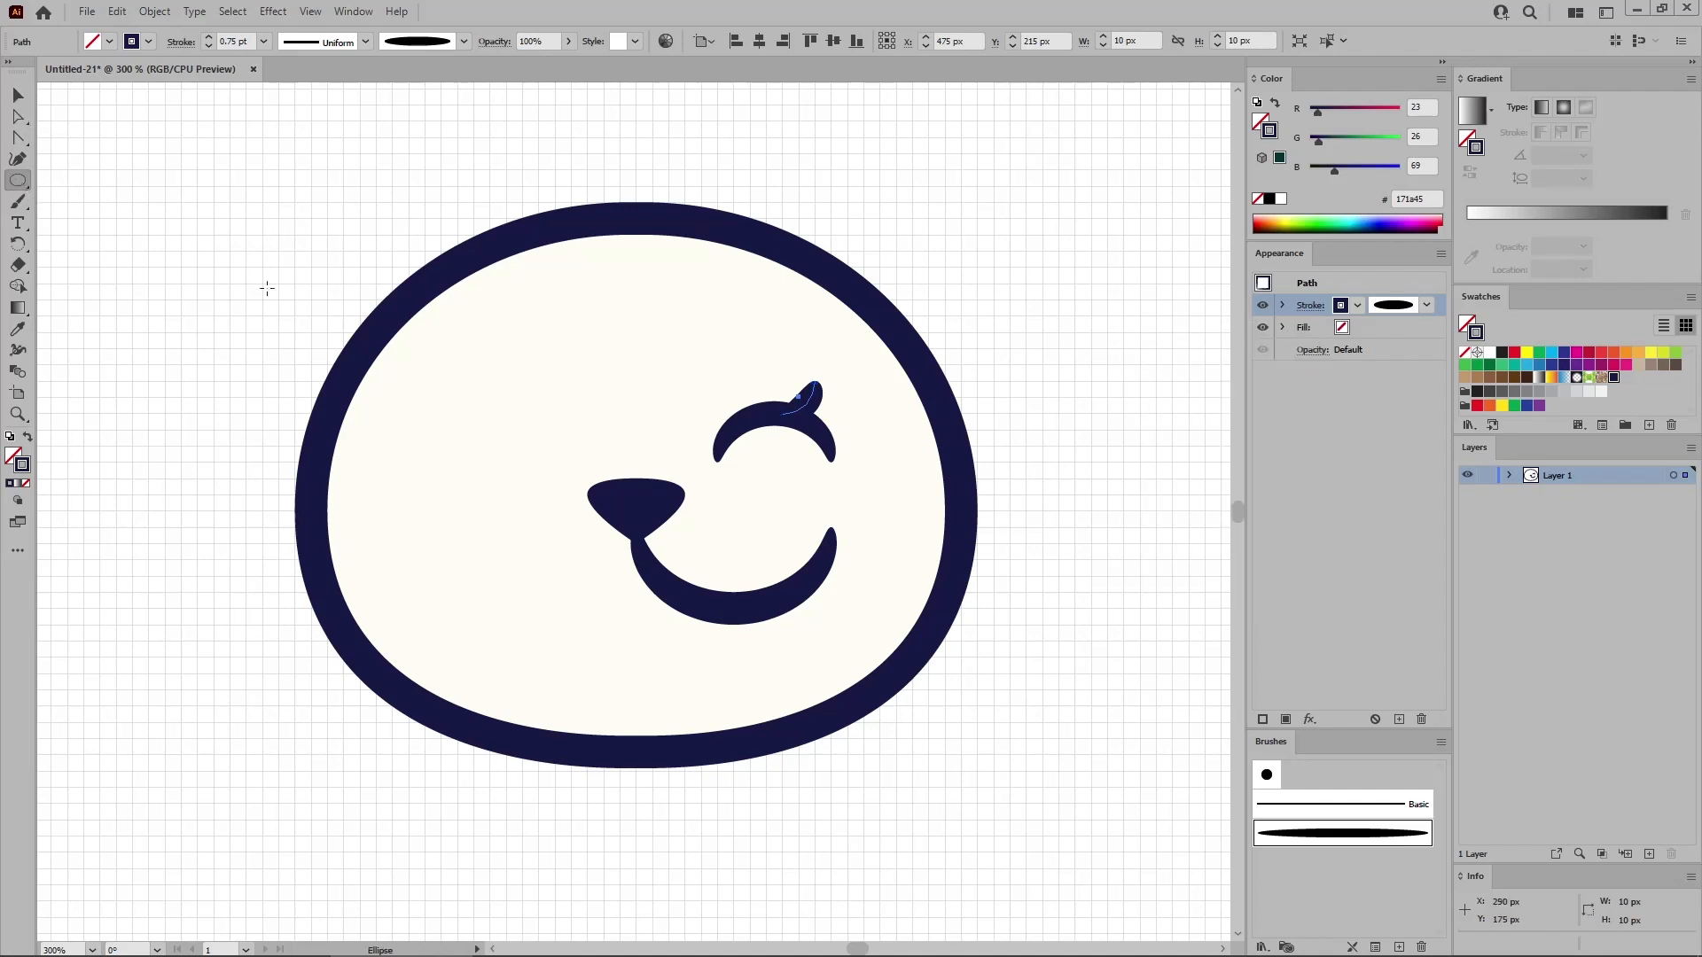
mouse_move(571, 301)
mouse_down()
mouse_move(665, 395)
mouse_move(718, 363)
mouse_move(831, 381)
mouse_up()
click(18, 94)
click(155, 12)
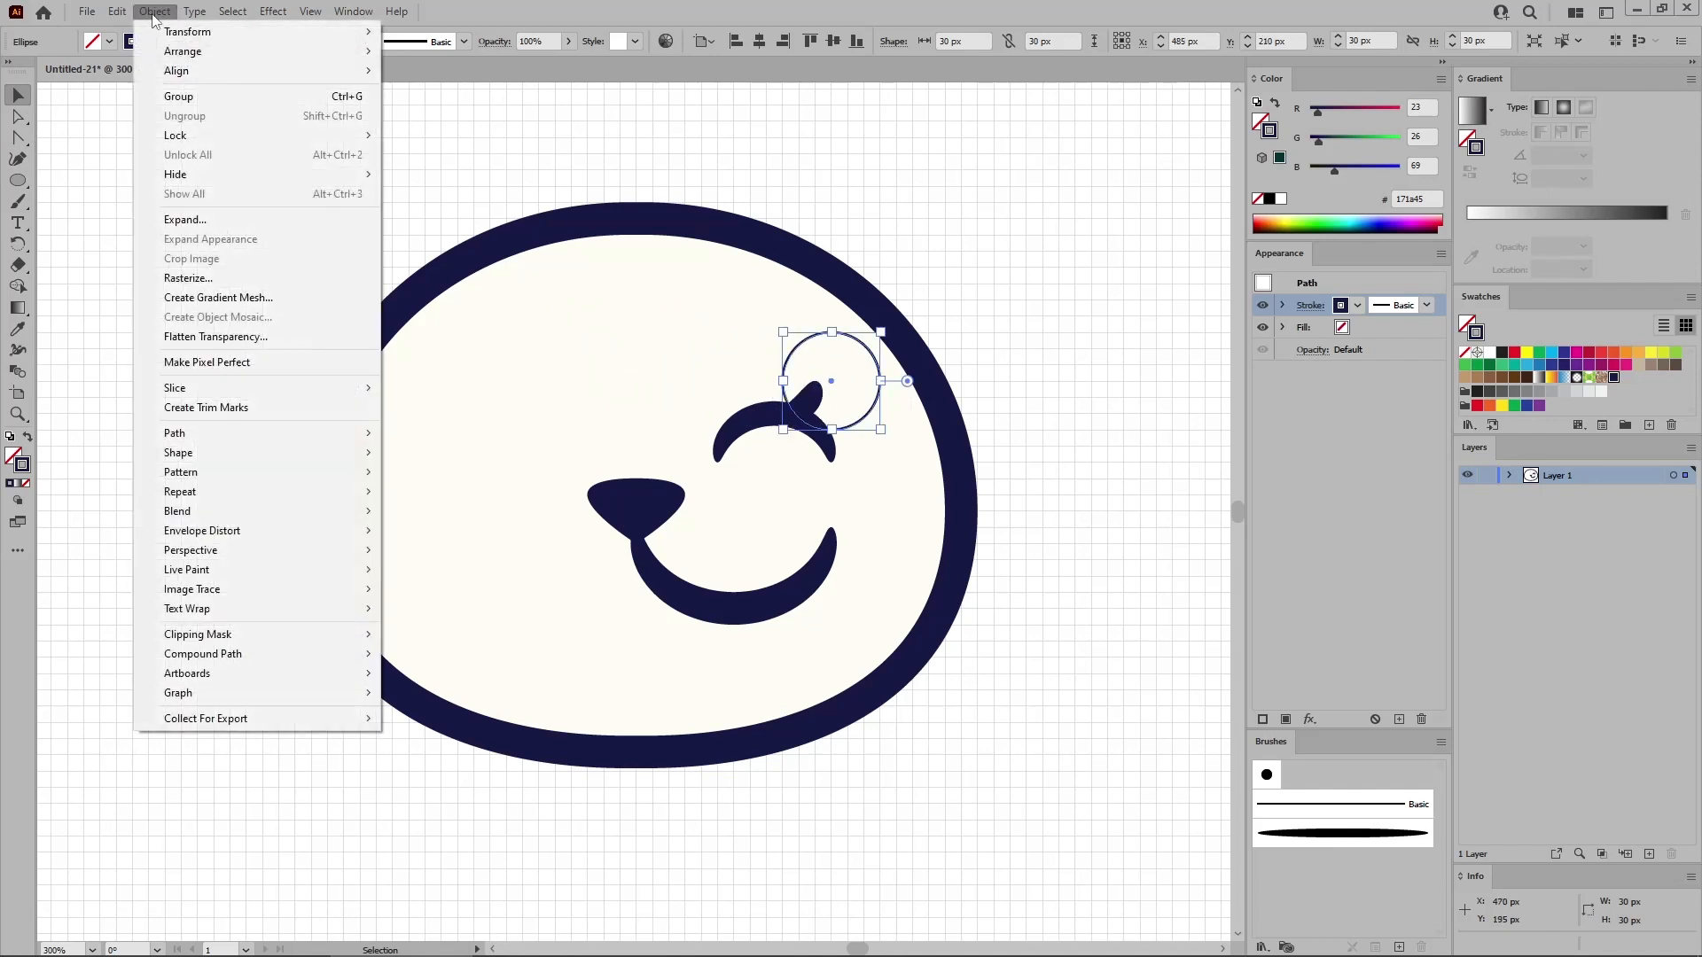
mouse_move(199, 433)
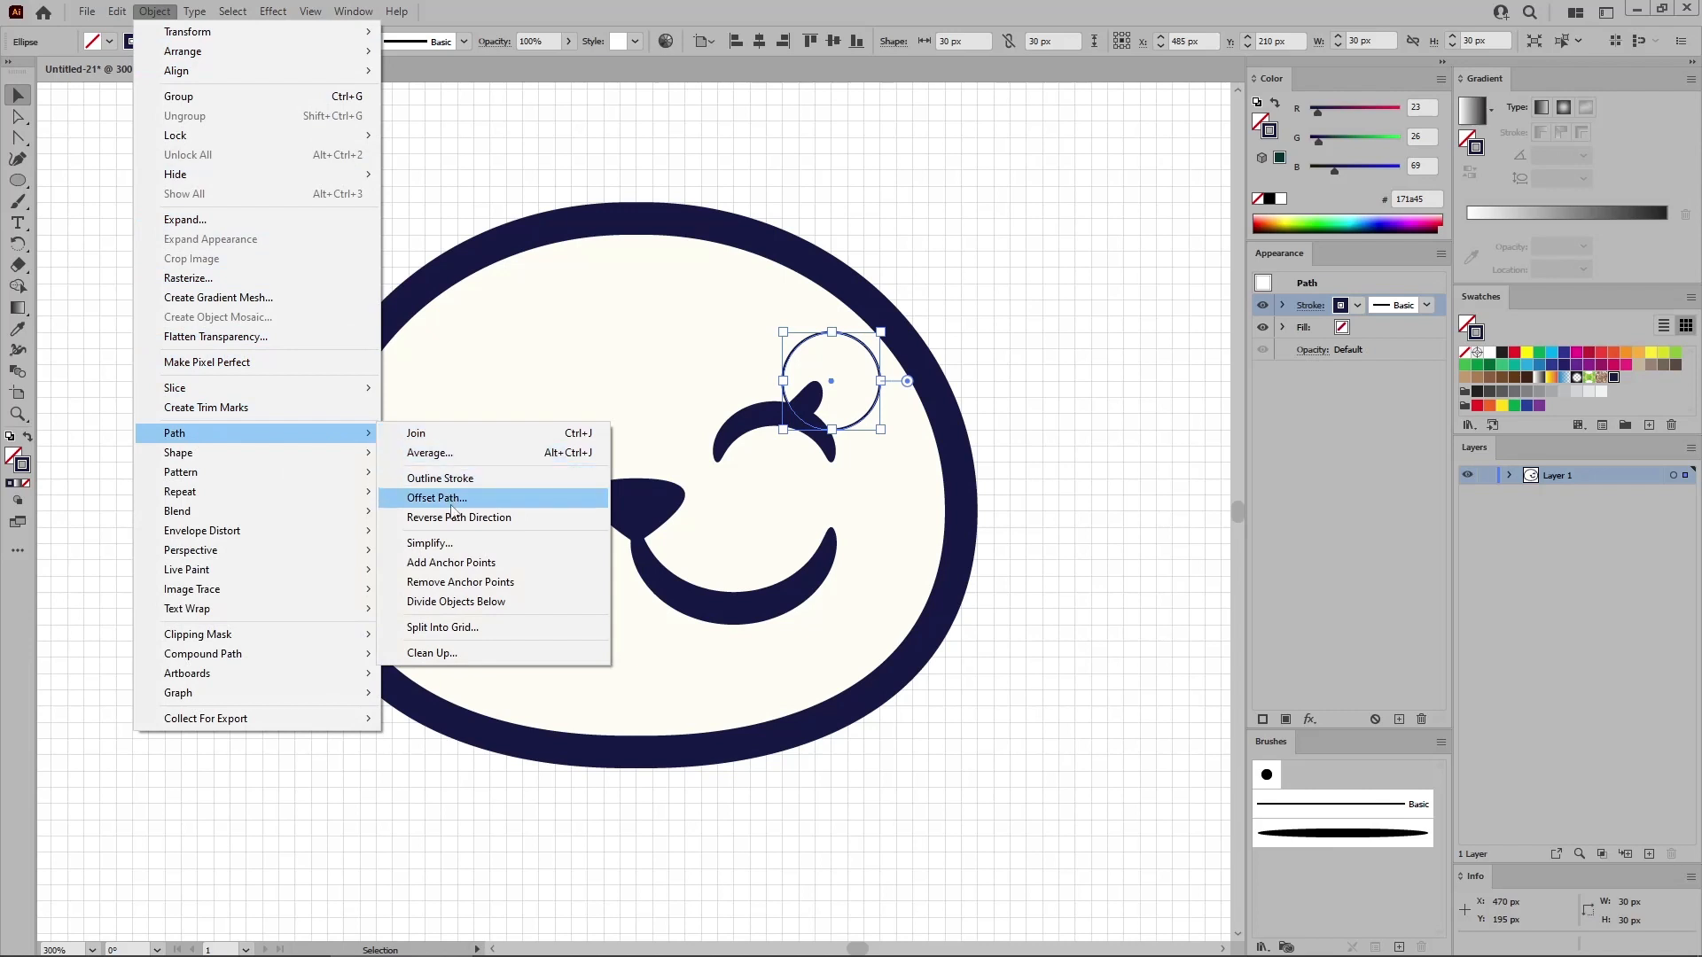
click(454, 564)
Delete the left, right, top and both upper diagonal anchor points of the 30 px circle to leave a short bottom arc.
key(a)
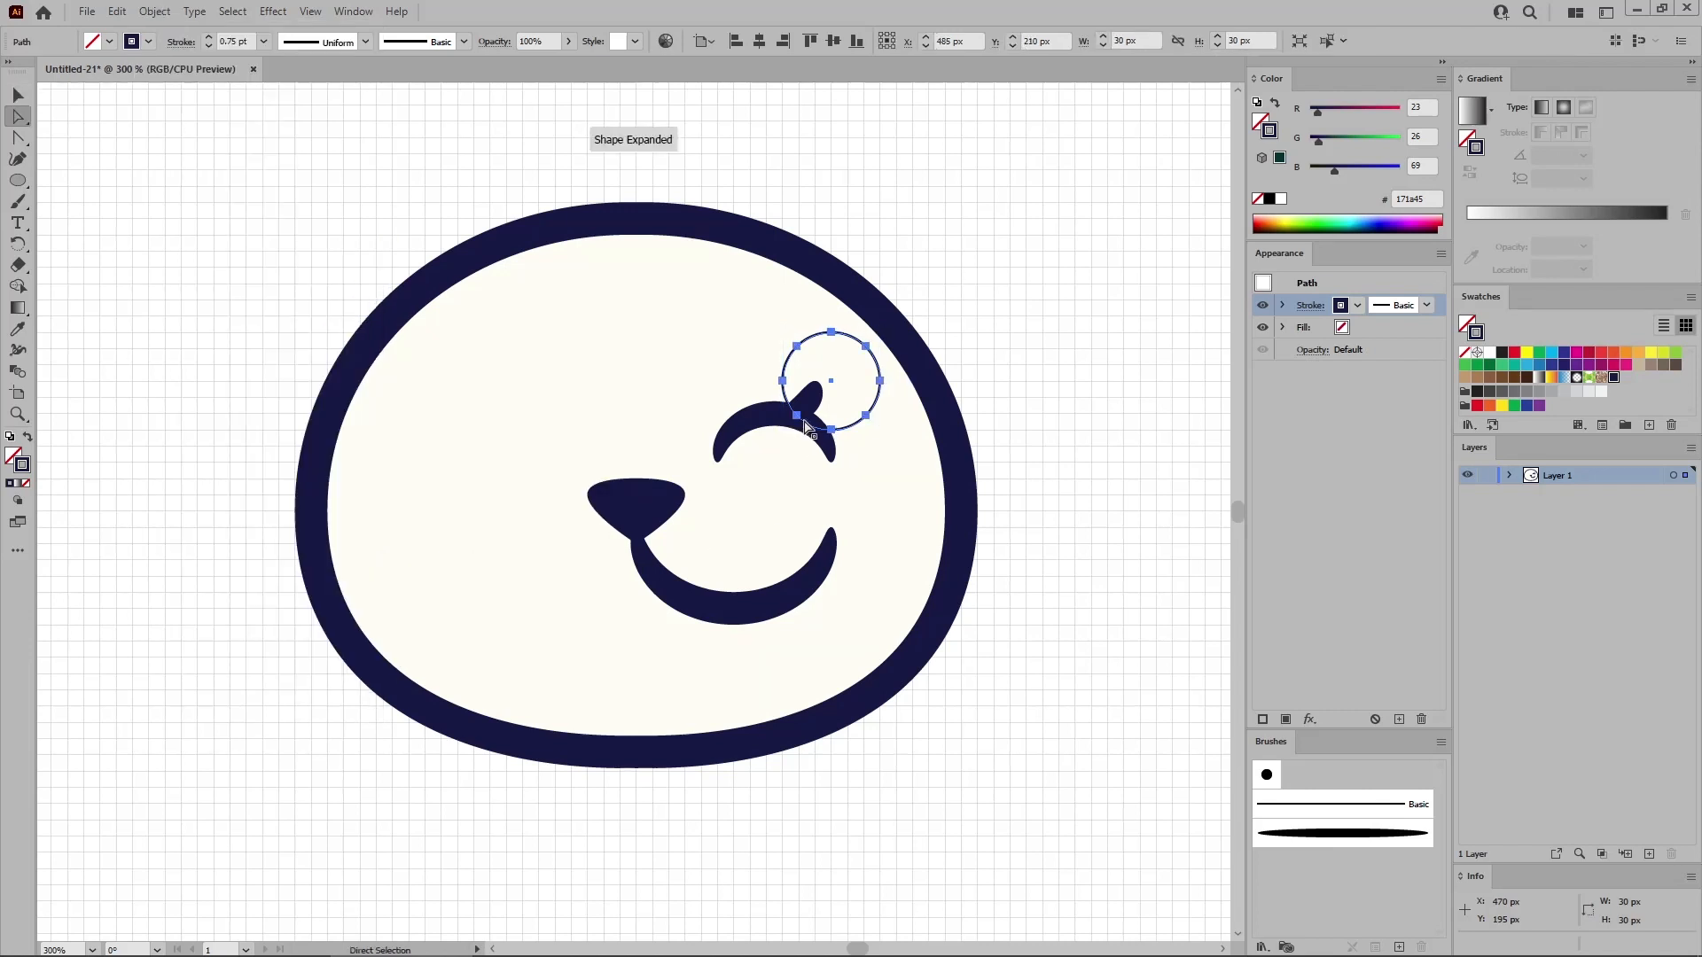
click(880, 381)
shift+click(782, 380)
shift+click(796, 346)
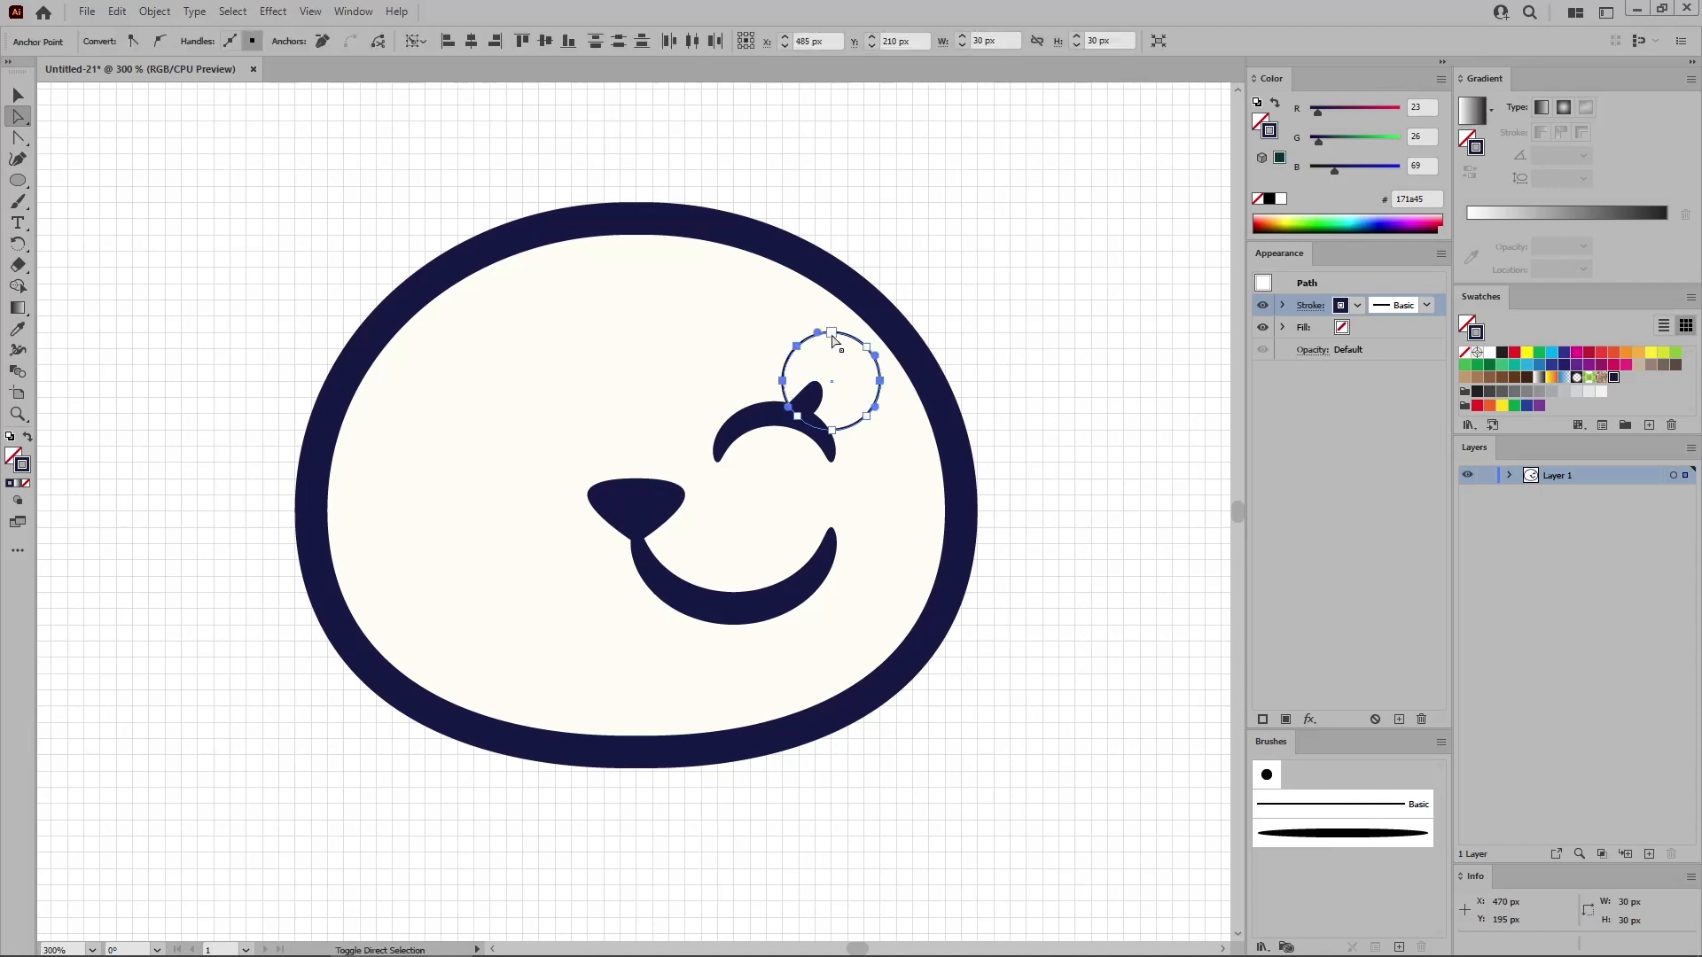
shift+click(831, 333)
shift+click(866, 346)
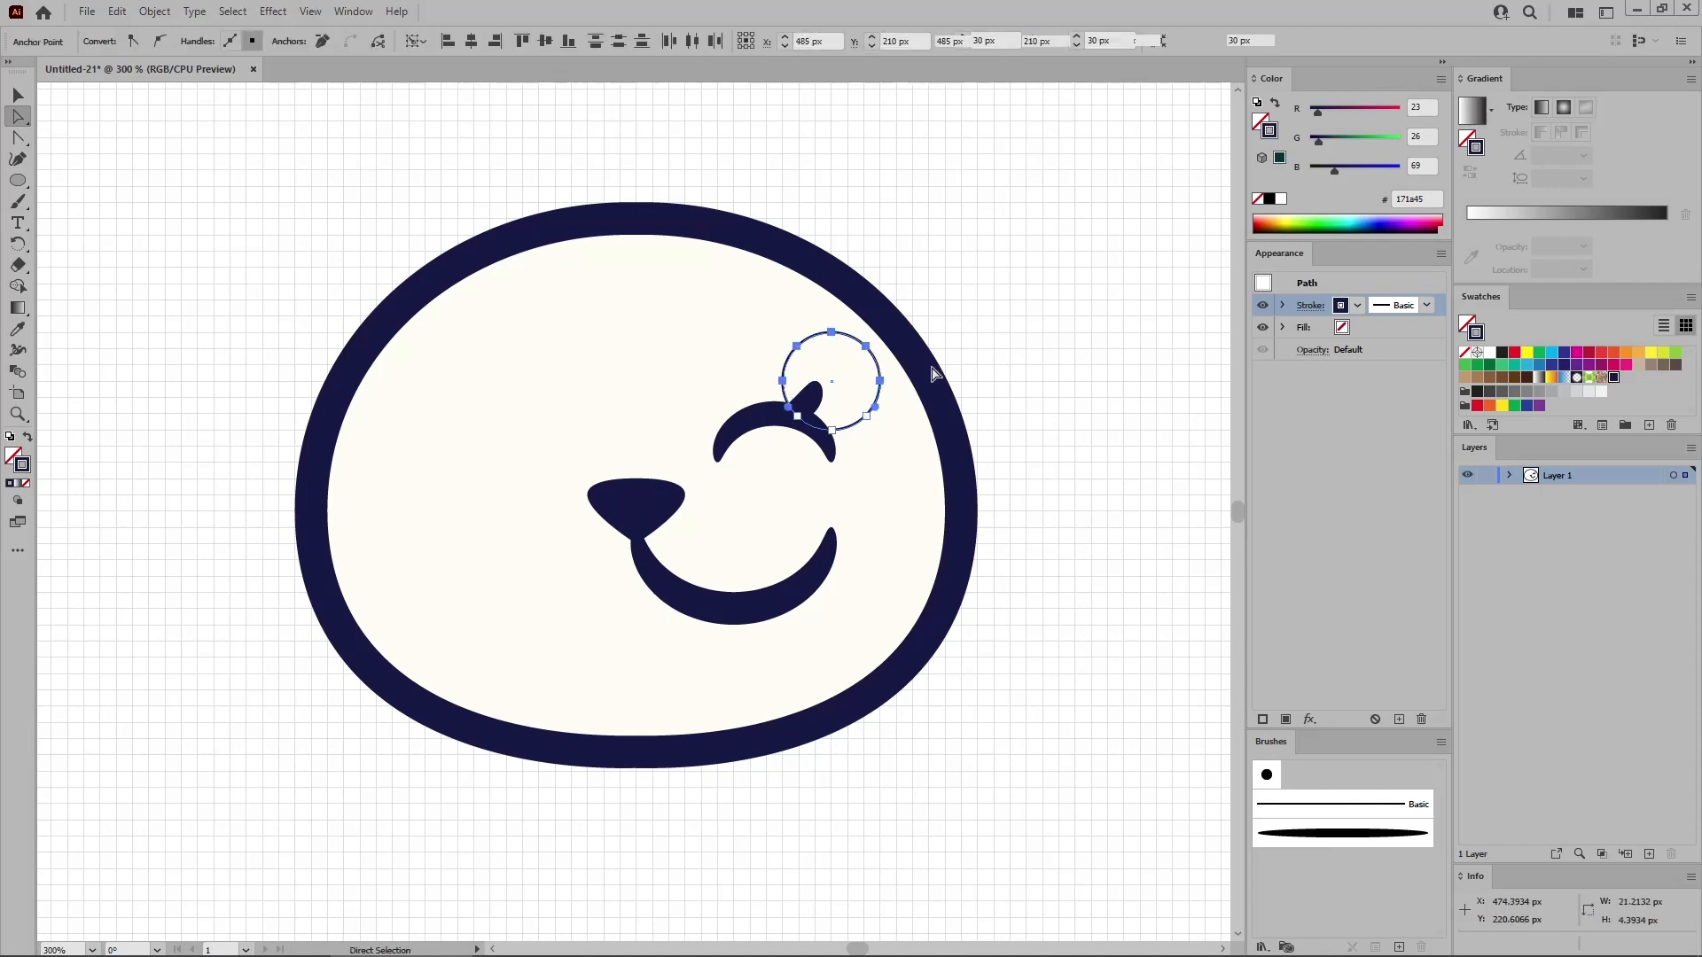
key(Delete)
Apply the tapered art brush to the short bottom arc as a second eyelash and set its stroke weight to 0.75 pt.
click(1310, 833)
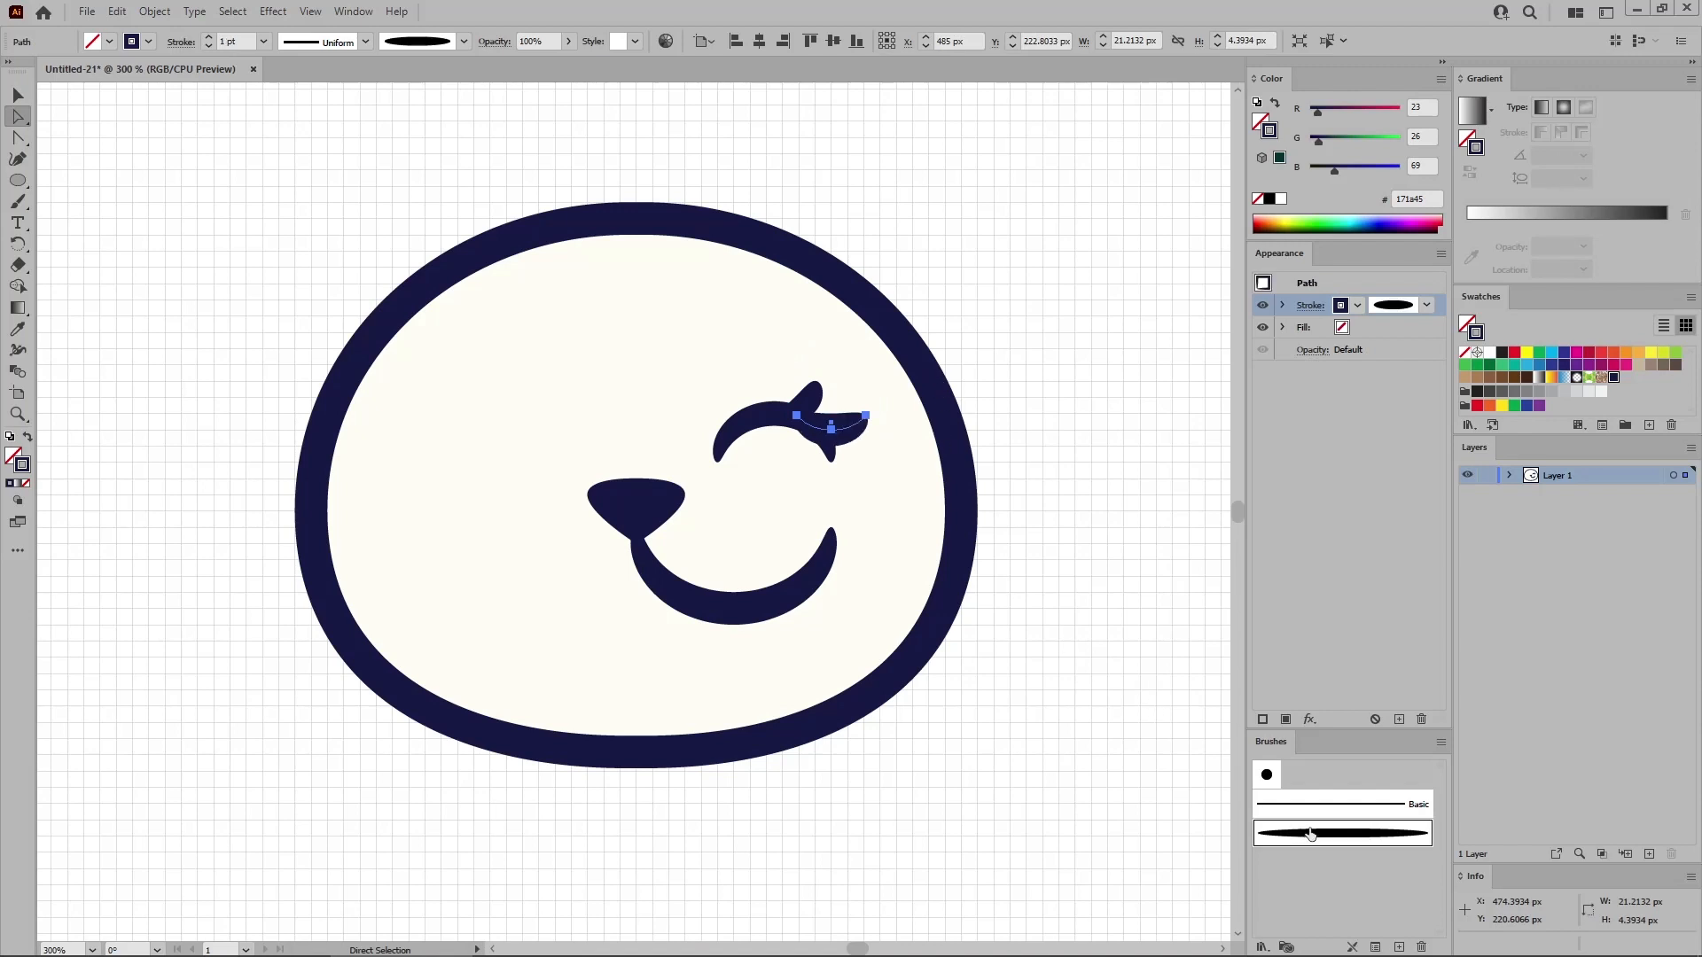
click(1312, 306)
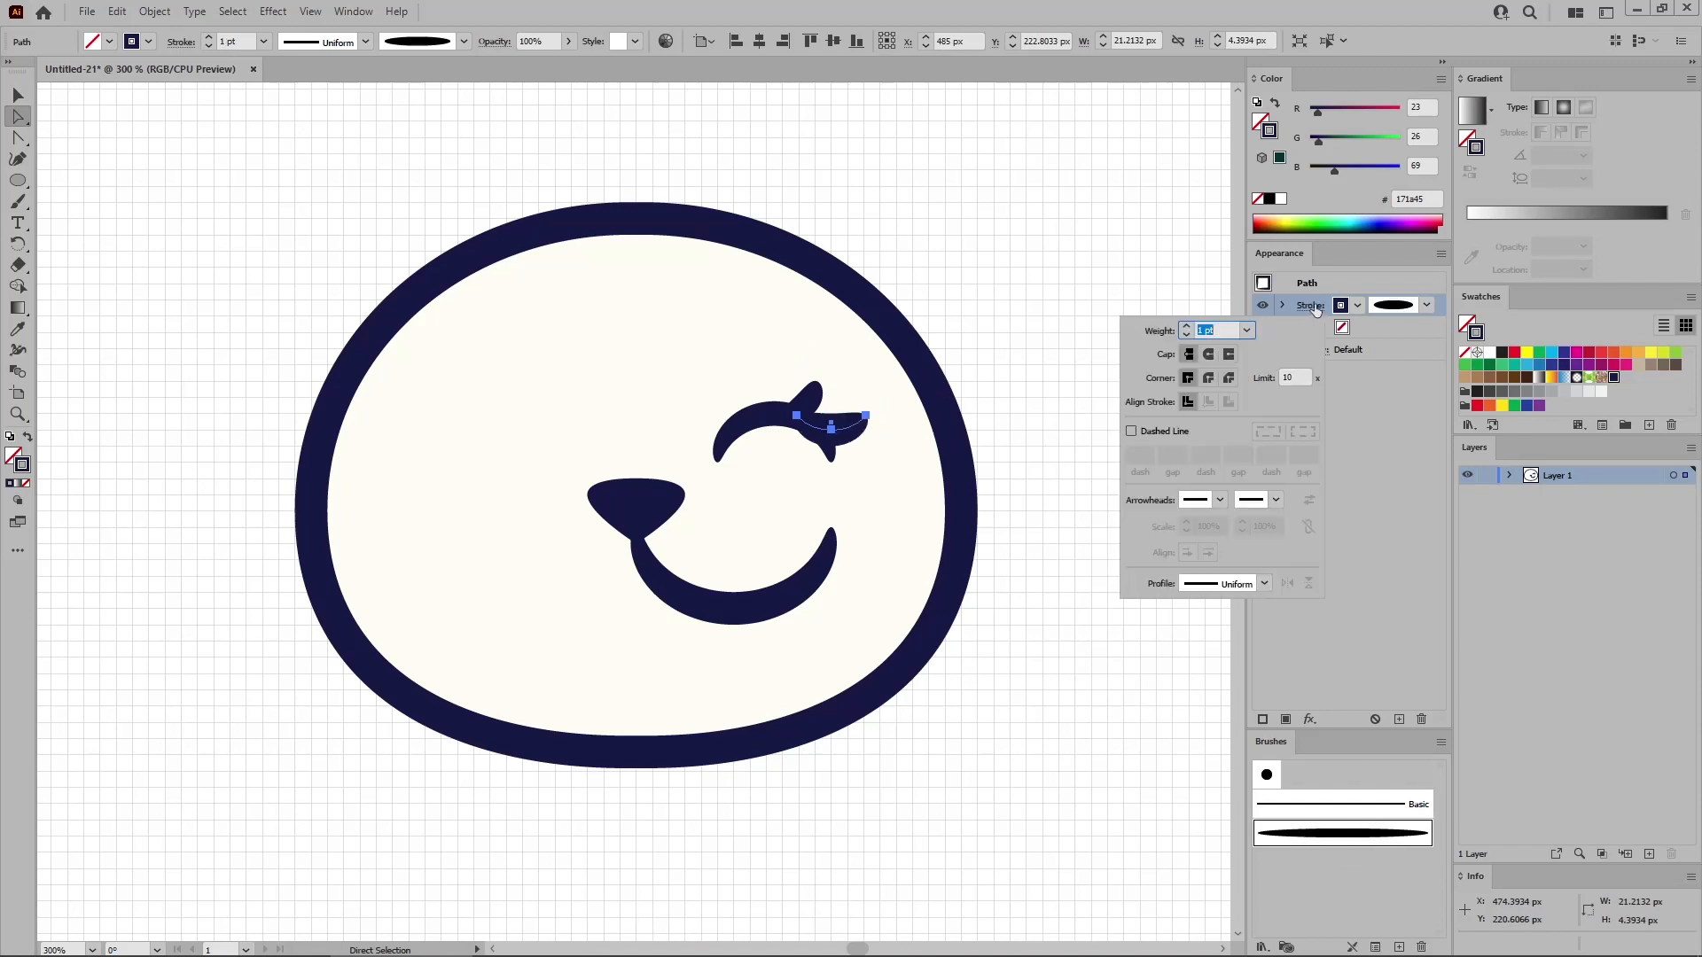
click(1246, 329)
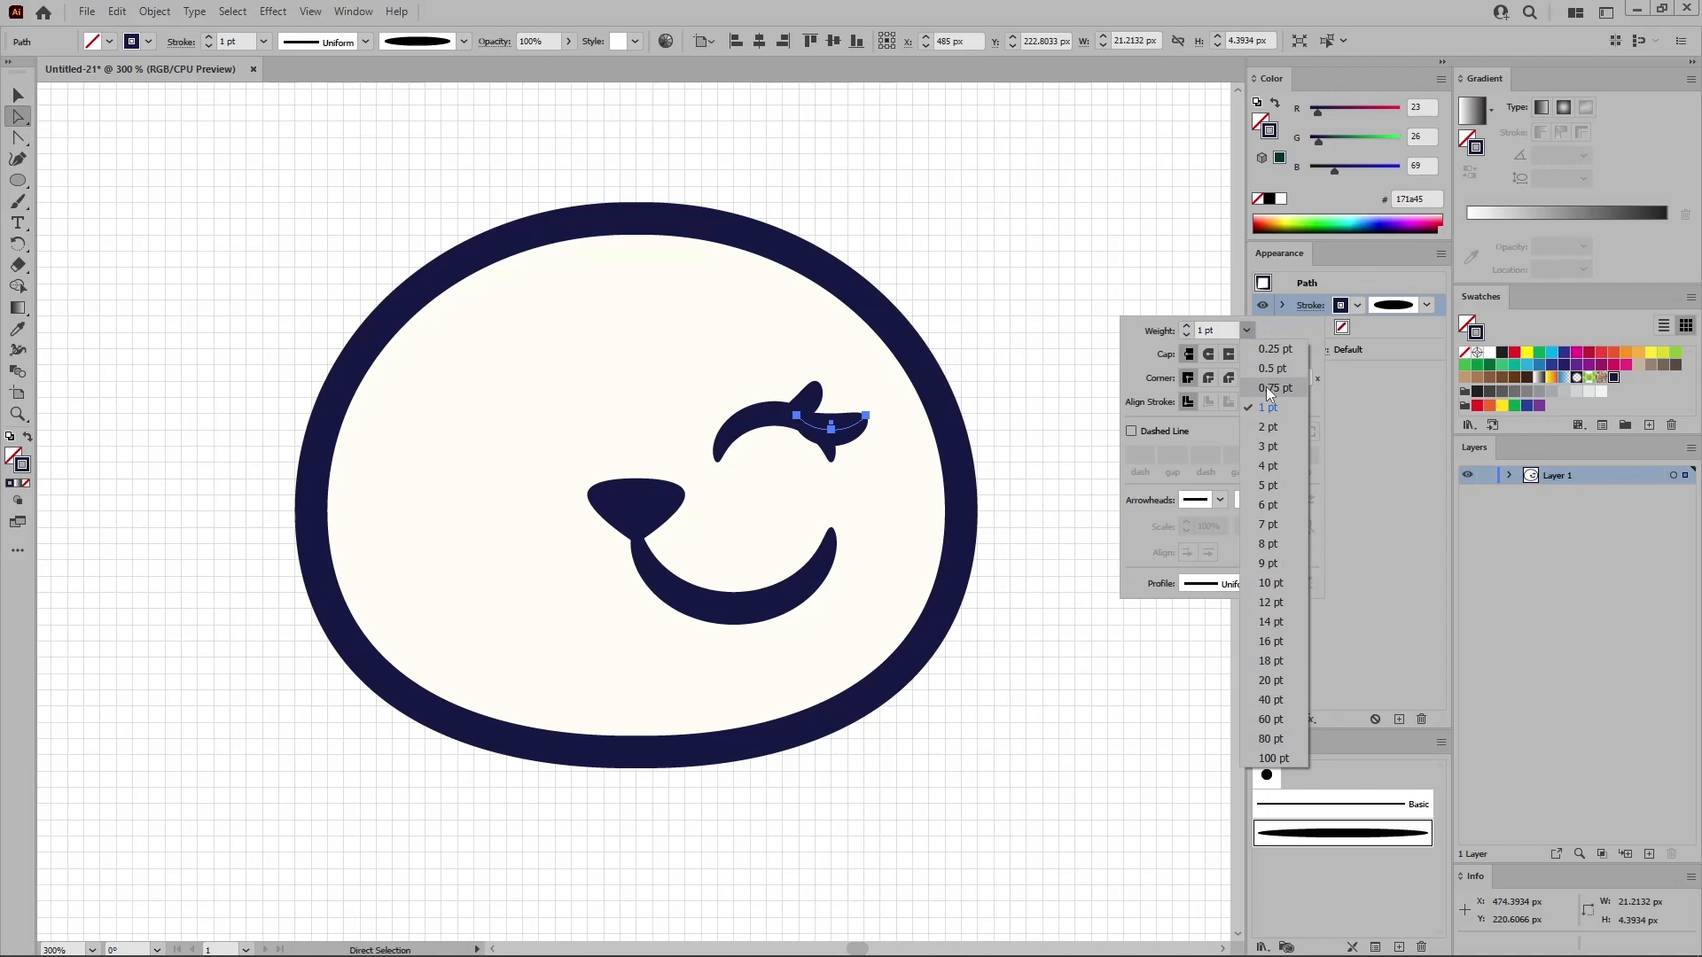
click(1269, 387)
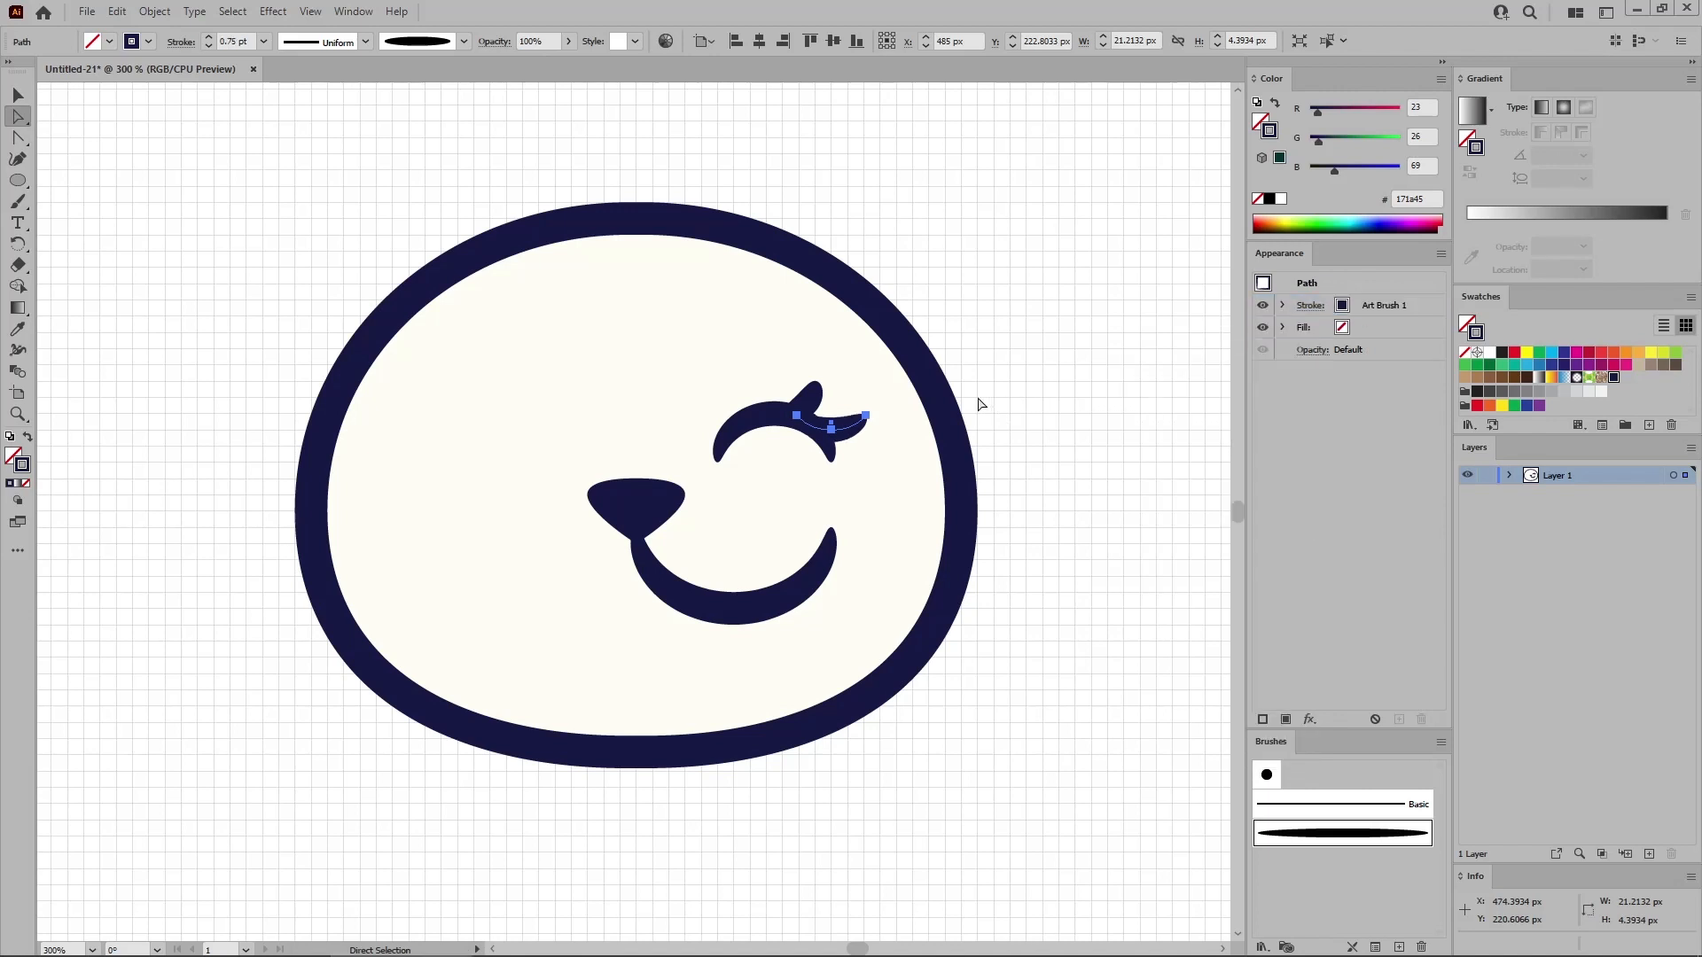
Draw three whisker line segments on the right cheek, about 45 x 5 px, 35 x 5 px and 35 x 10 px.
click(20, 181)
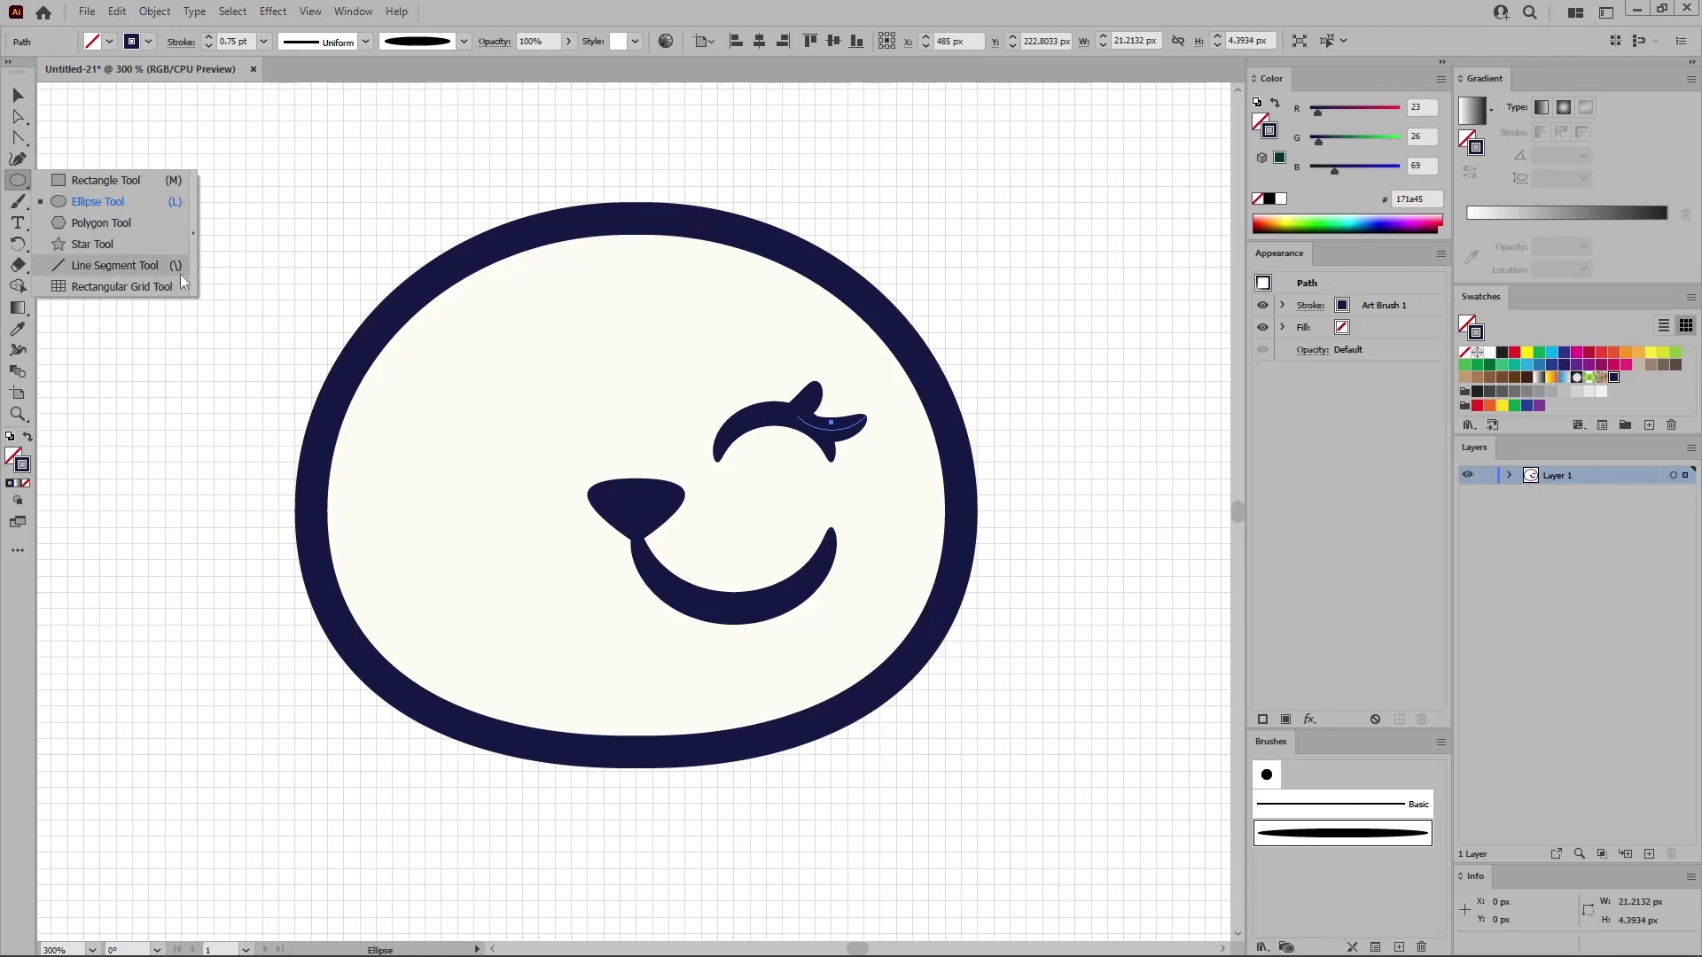
click(179, 271)
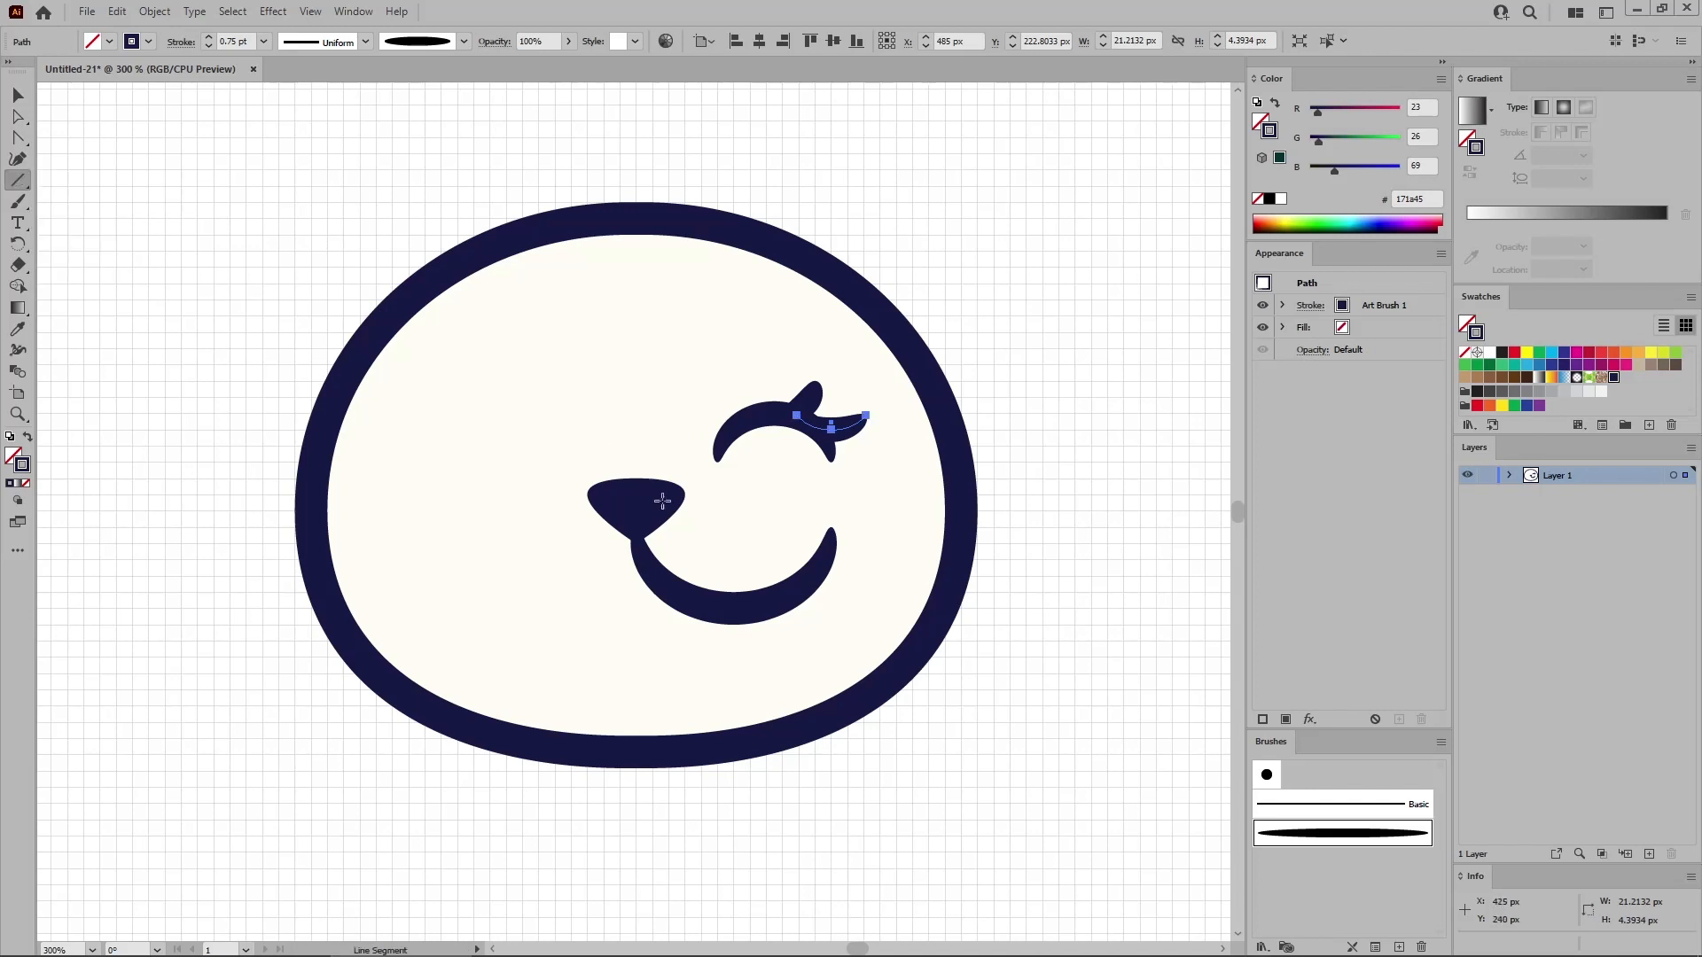
drag(767, 540, 913, 560)
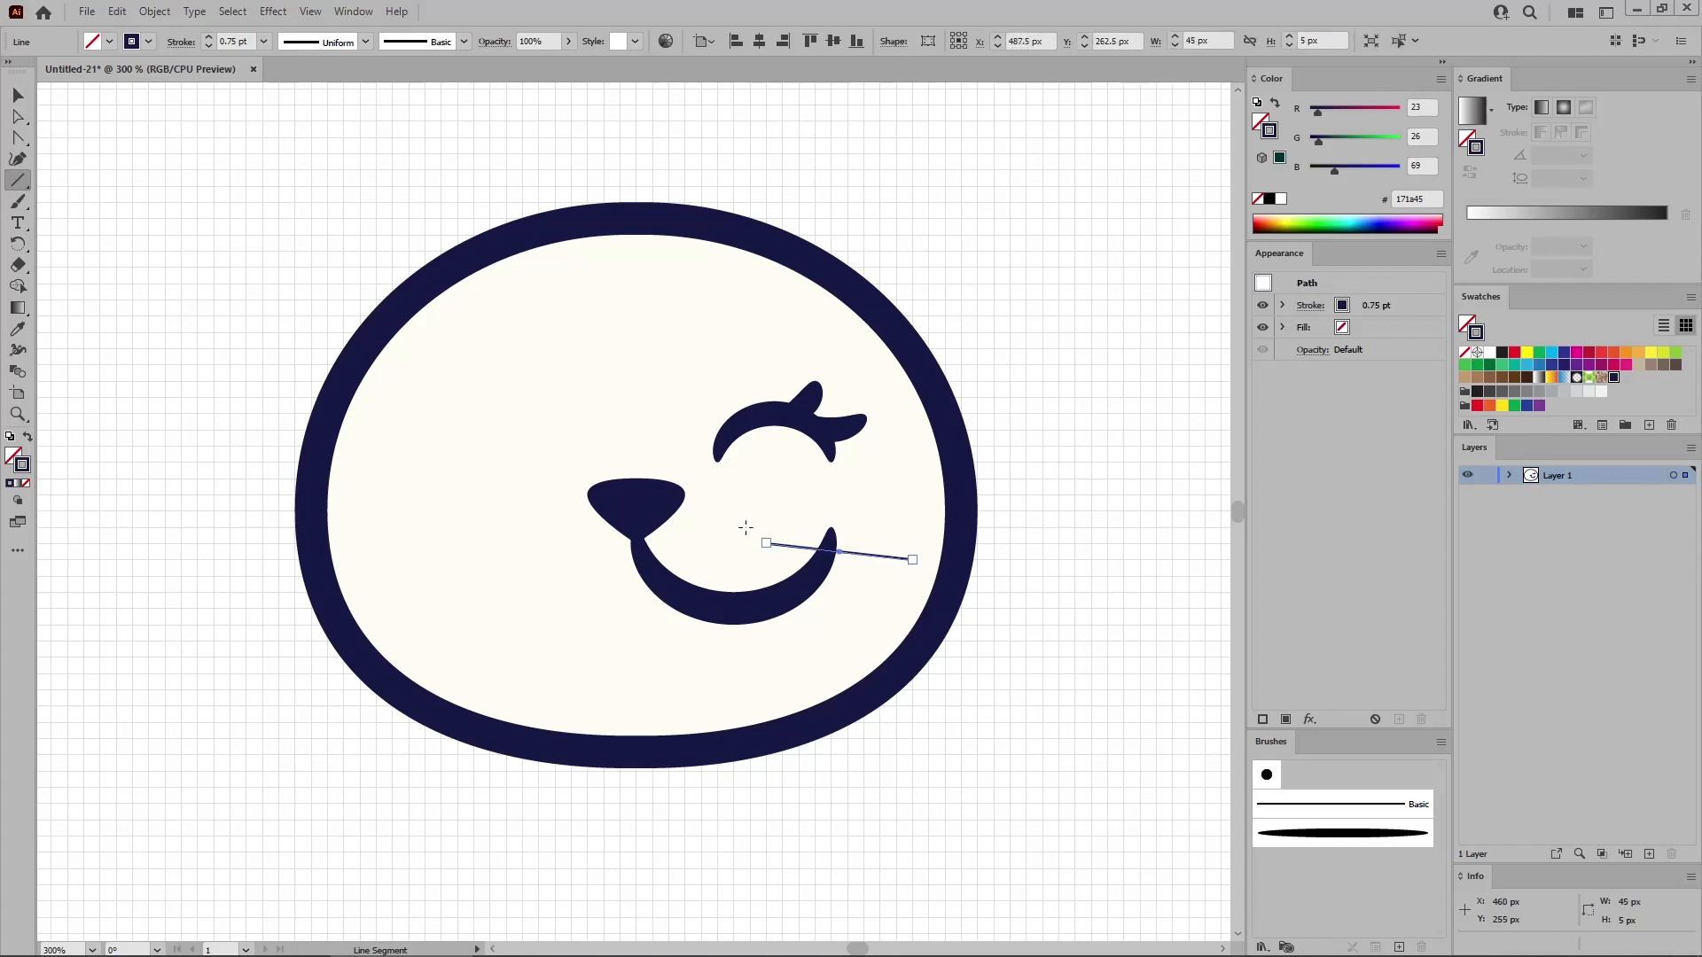
drag(753, 529, 864, 511)
drag(749, 559, 864, 592)
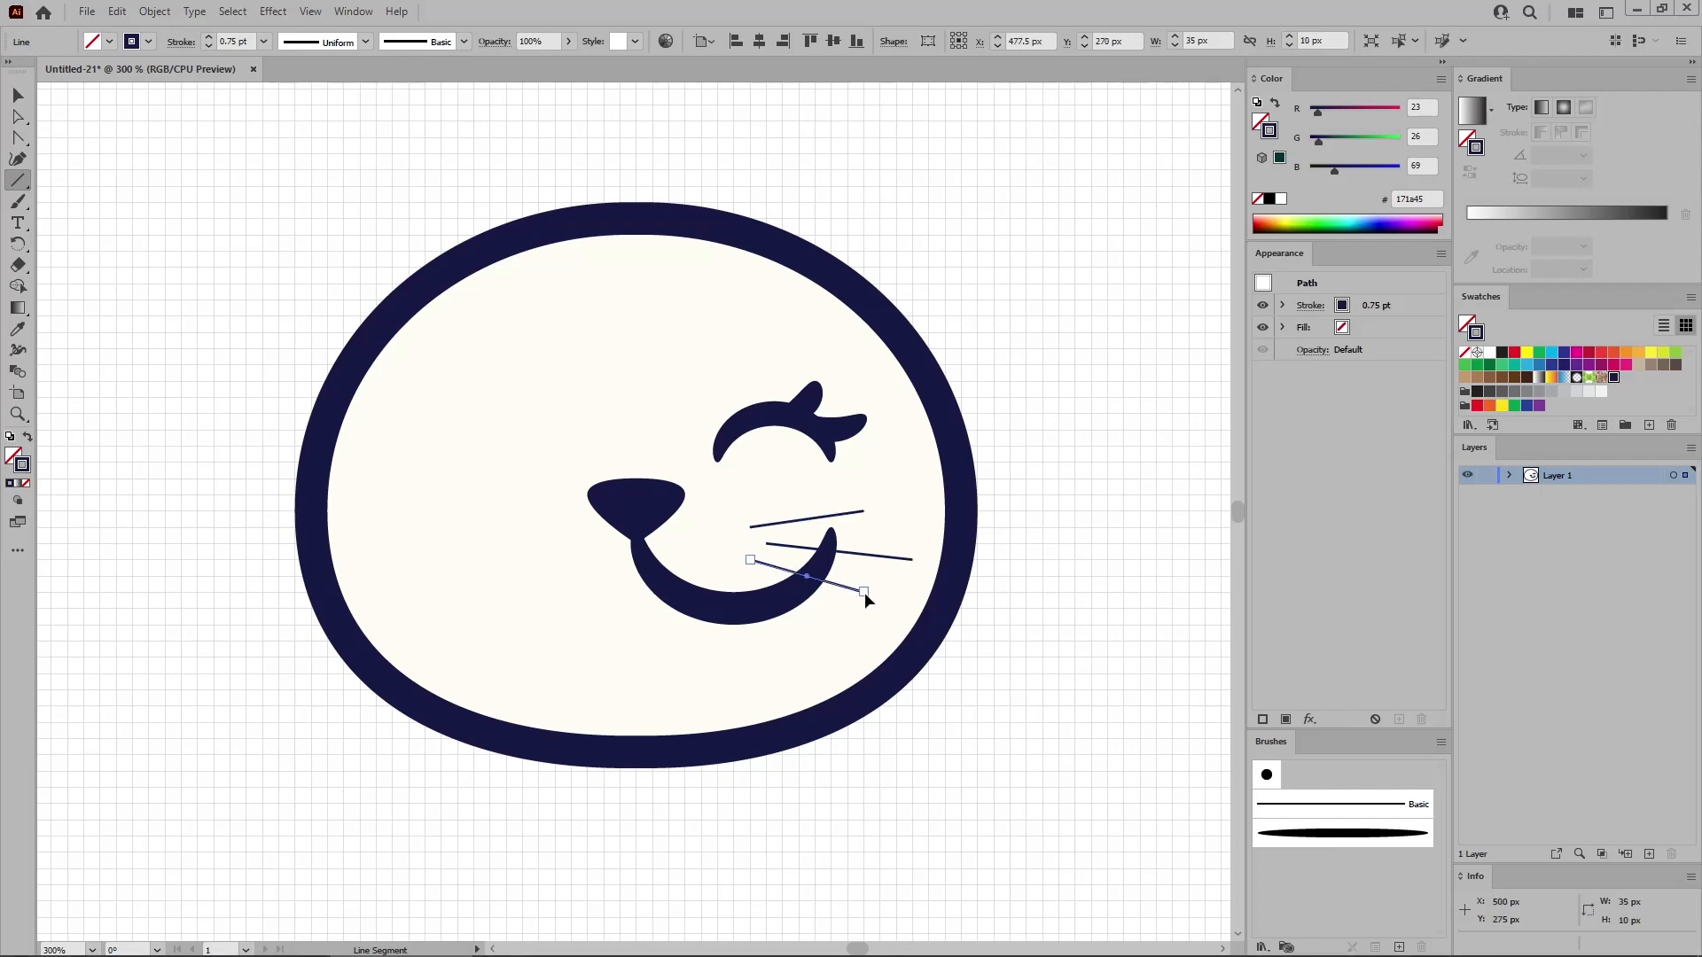
Apply the tapered art brush to all three whisker lines and set their stroke weight to 0.5 pt.
key(ctrl)
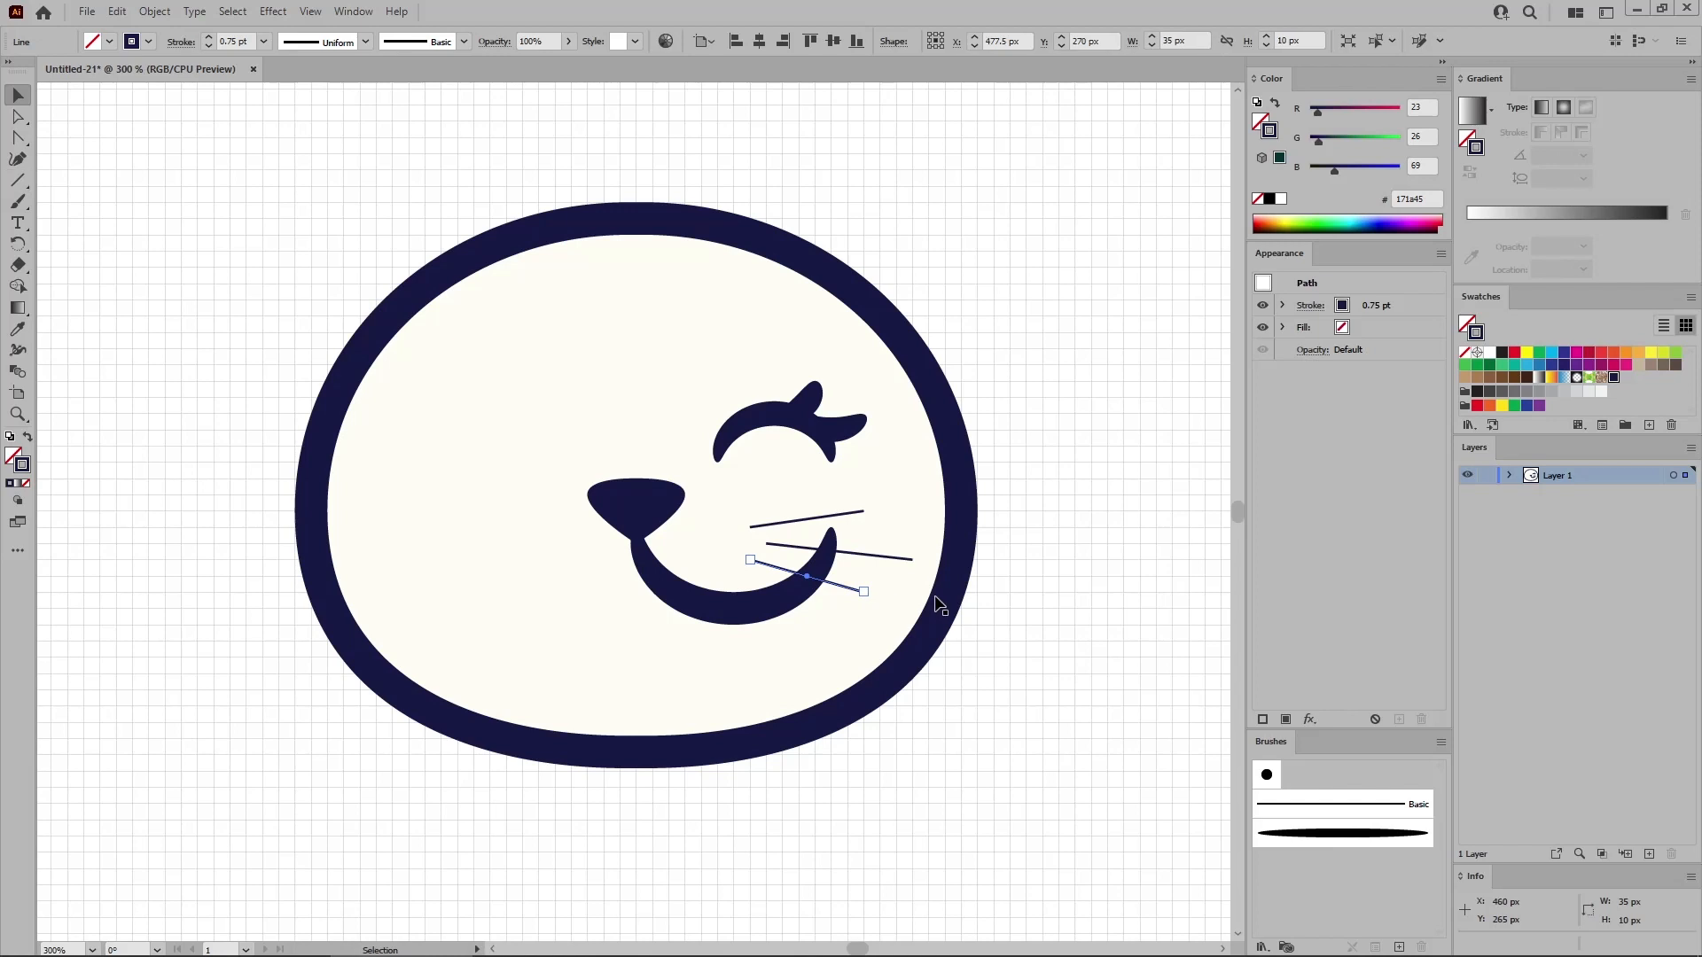
shift+click(871, 556)
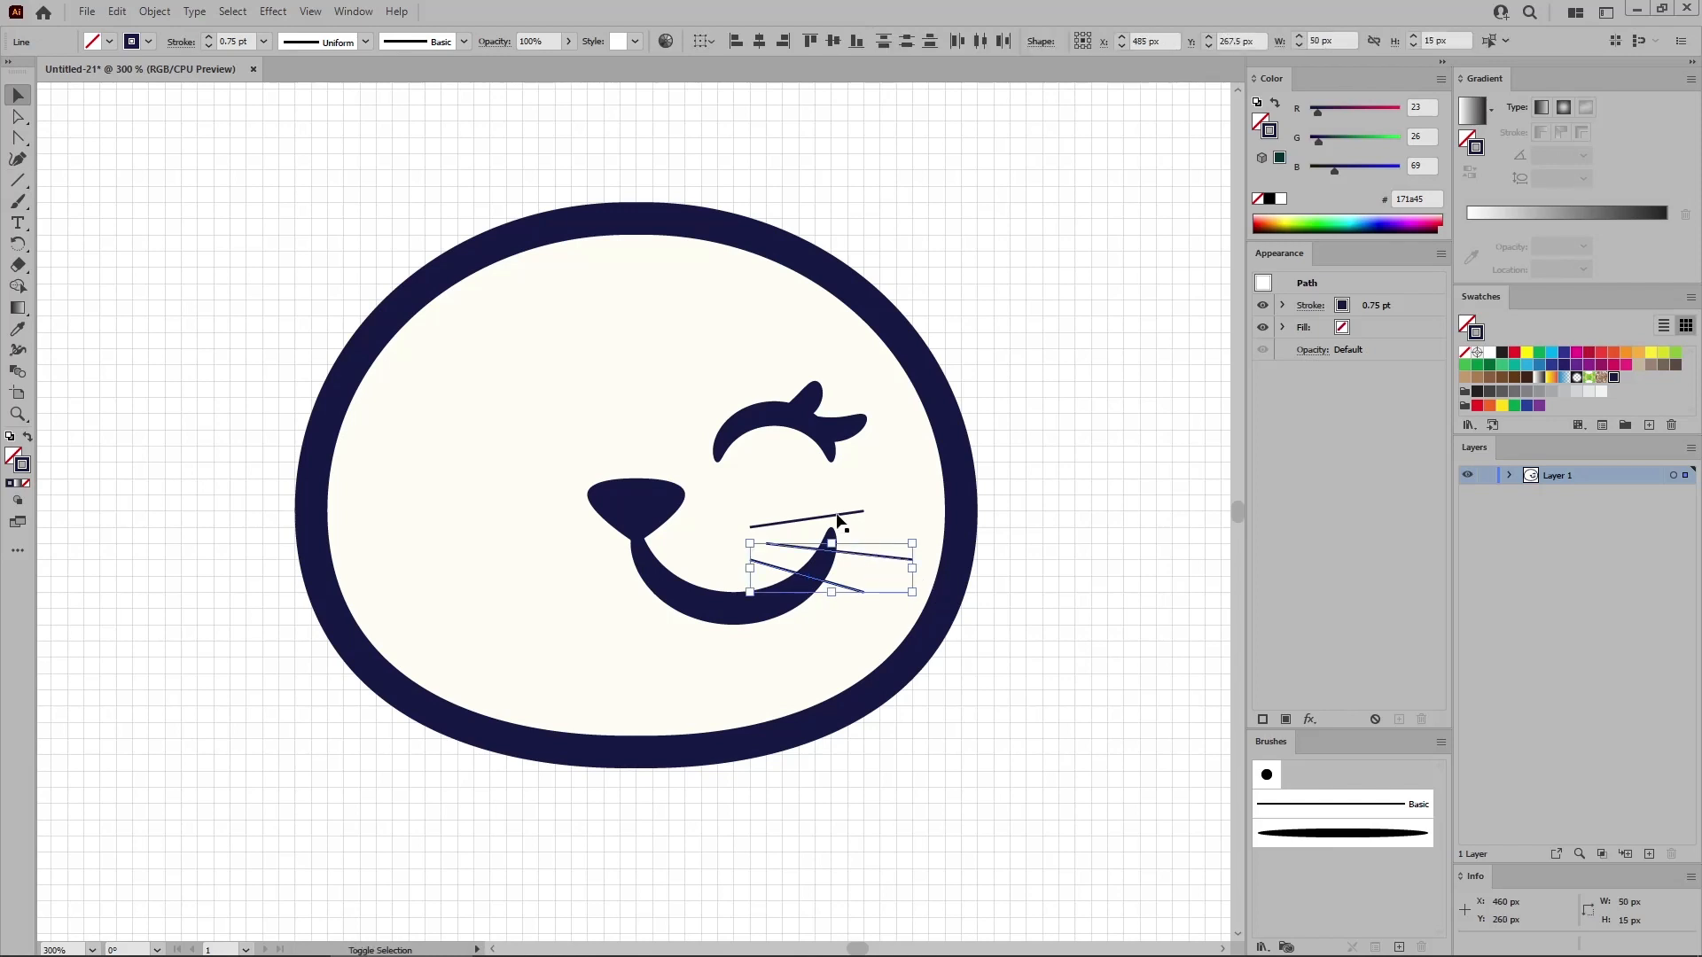
shift+click(839, 515)
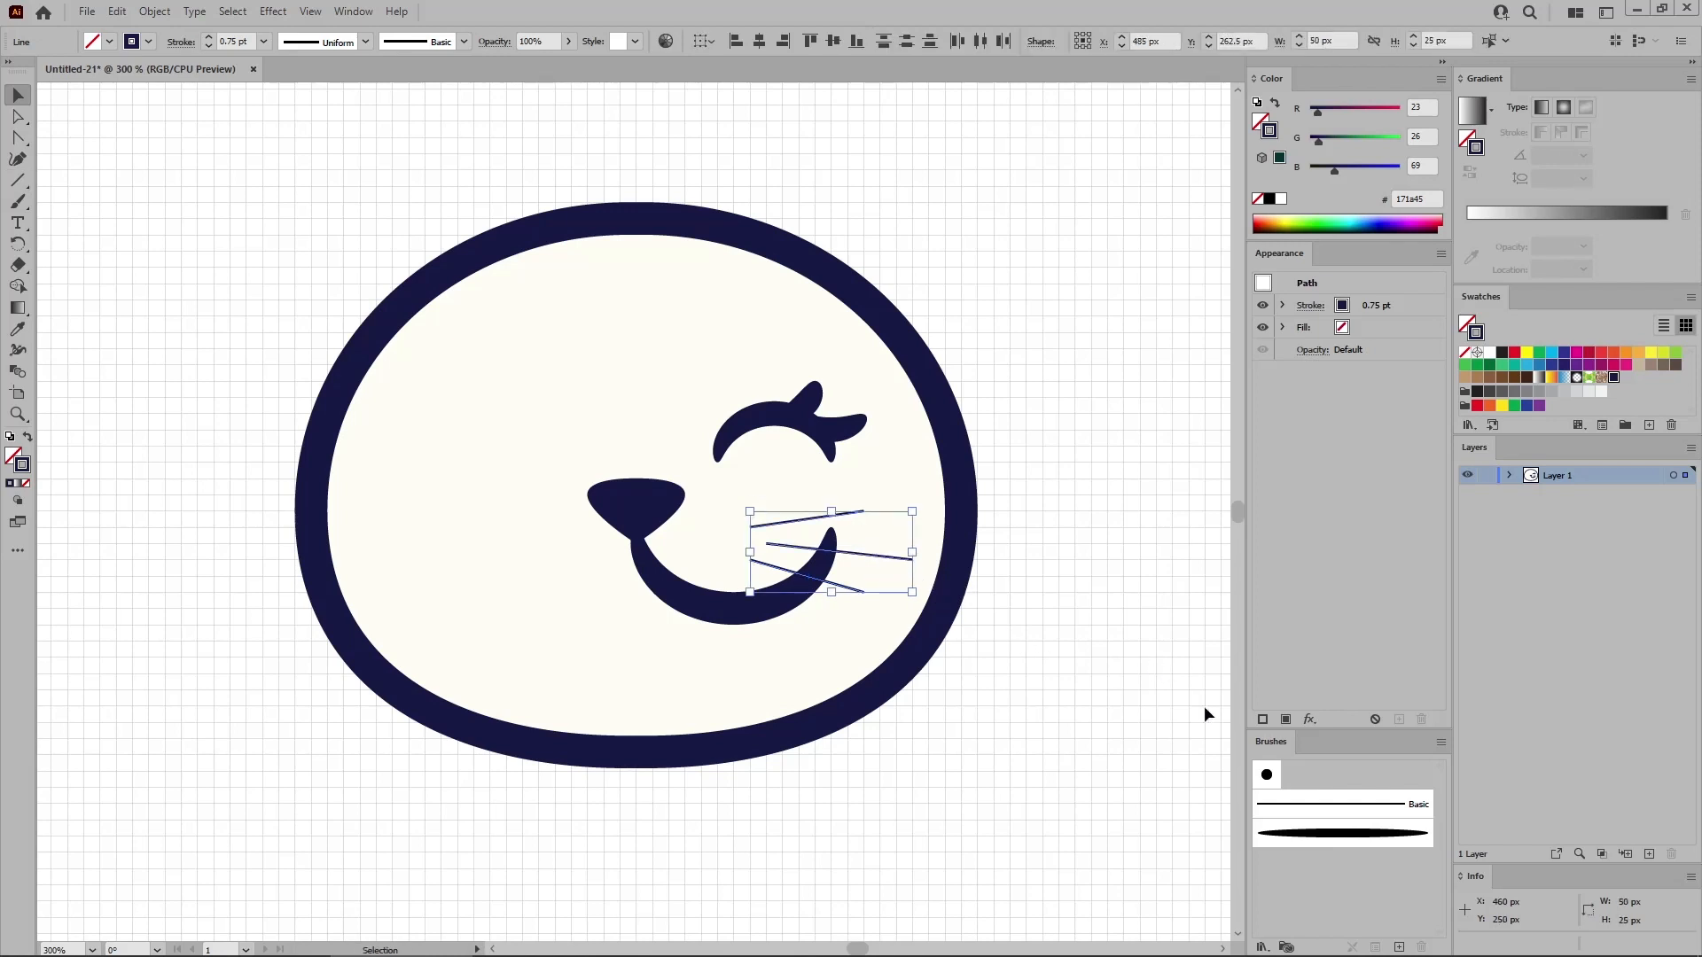
click(1312, 832)
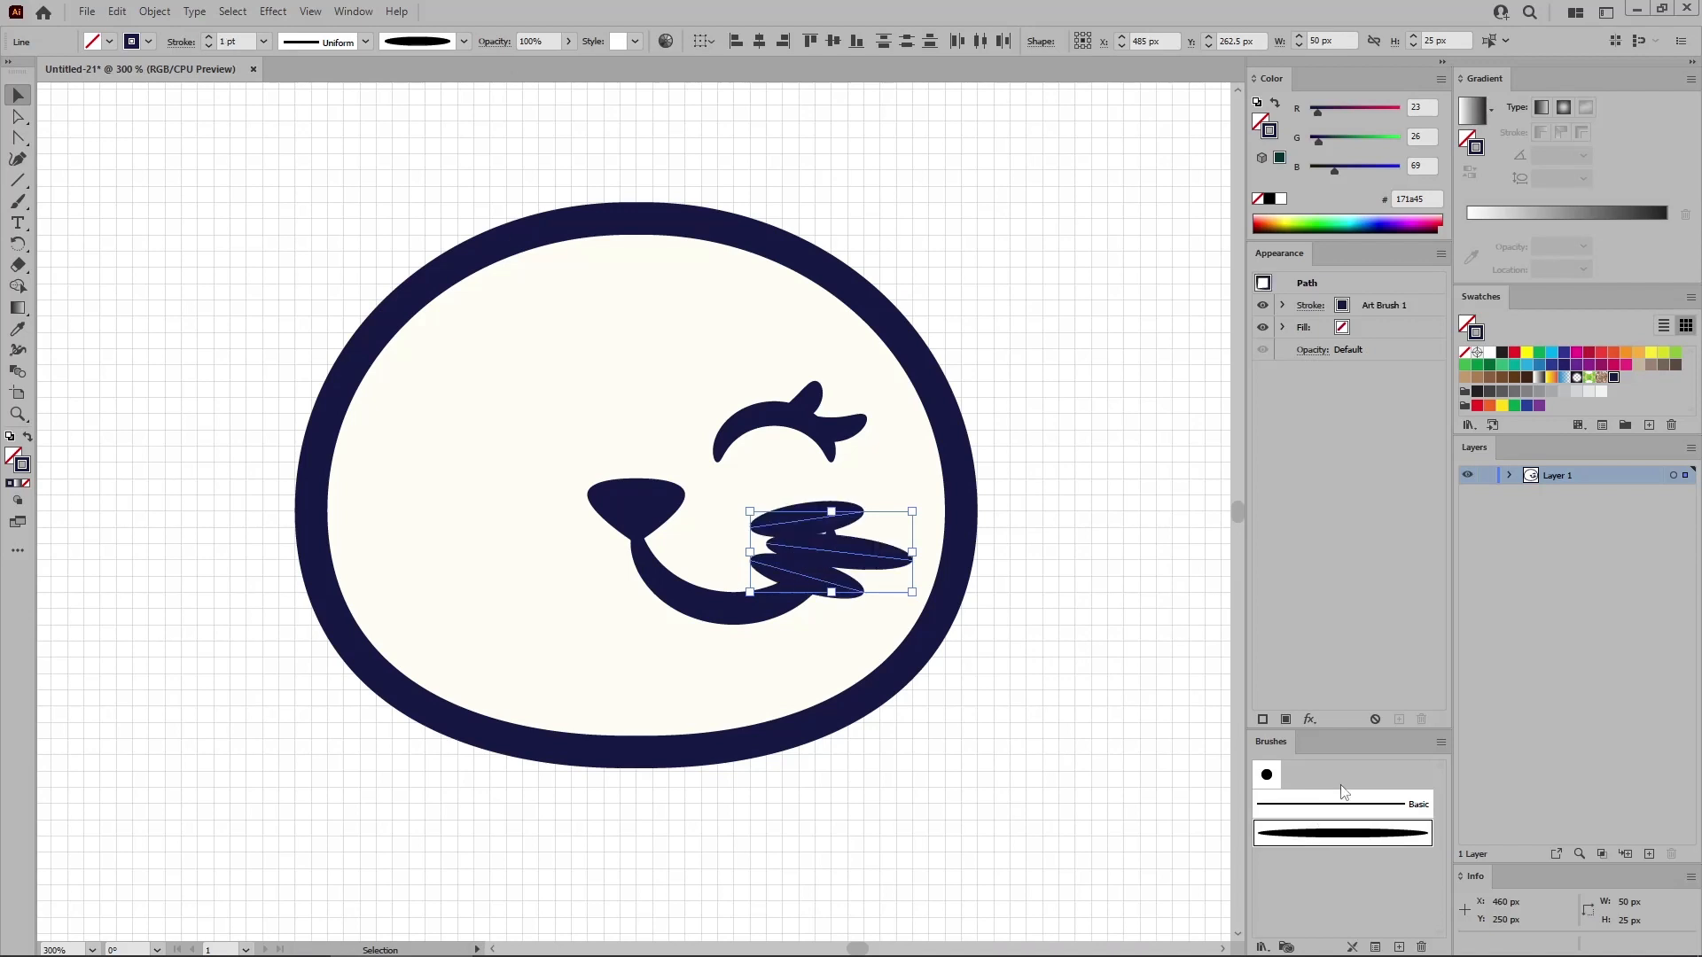
click(1310, 305)
click(1246, 331)
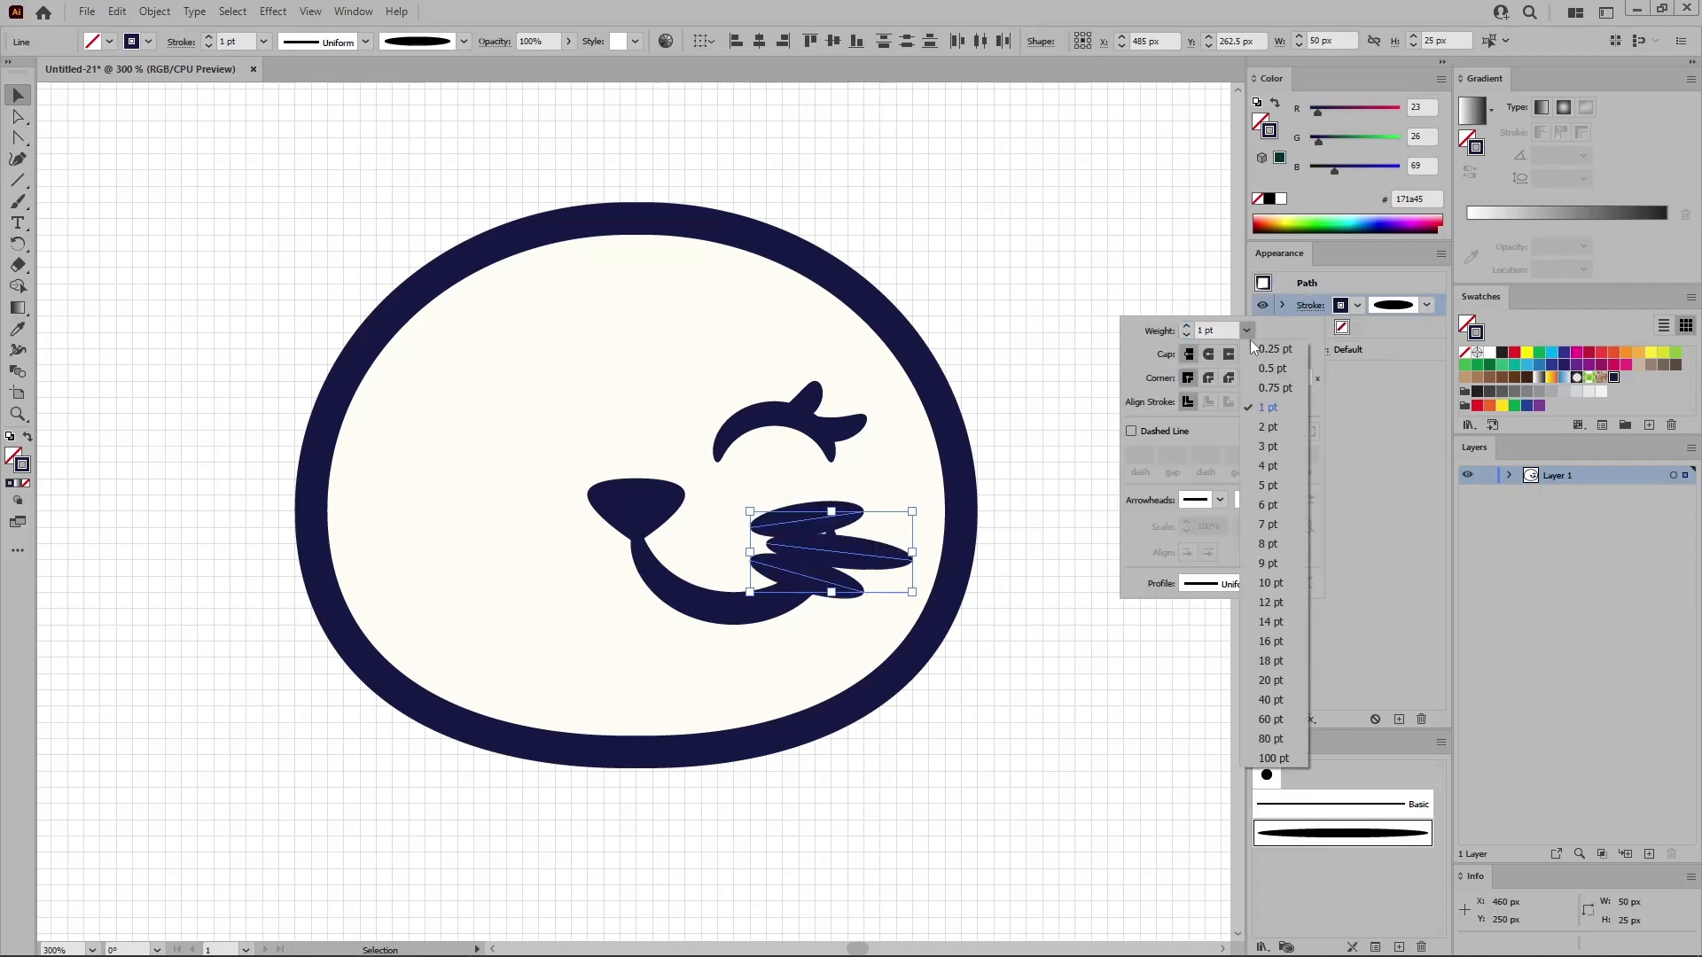
click(1271, 369)
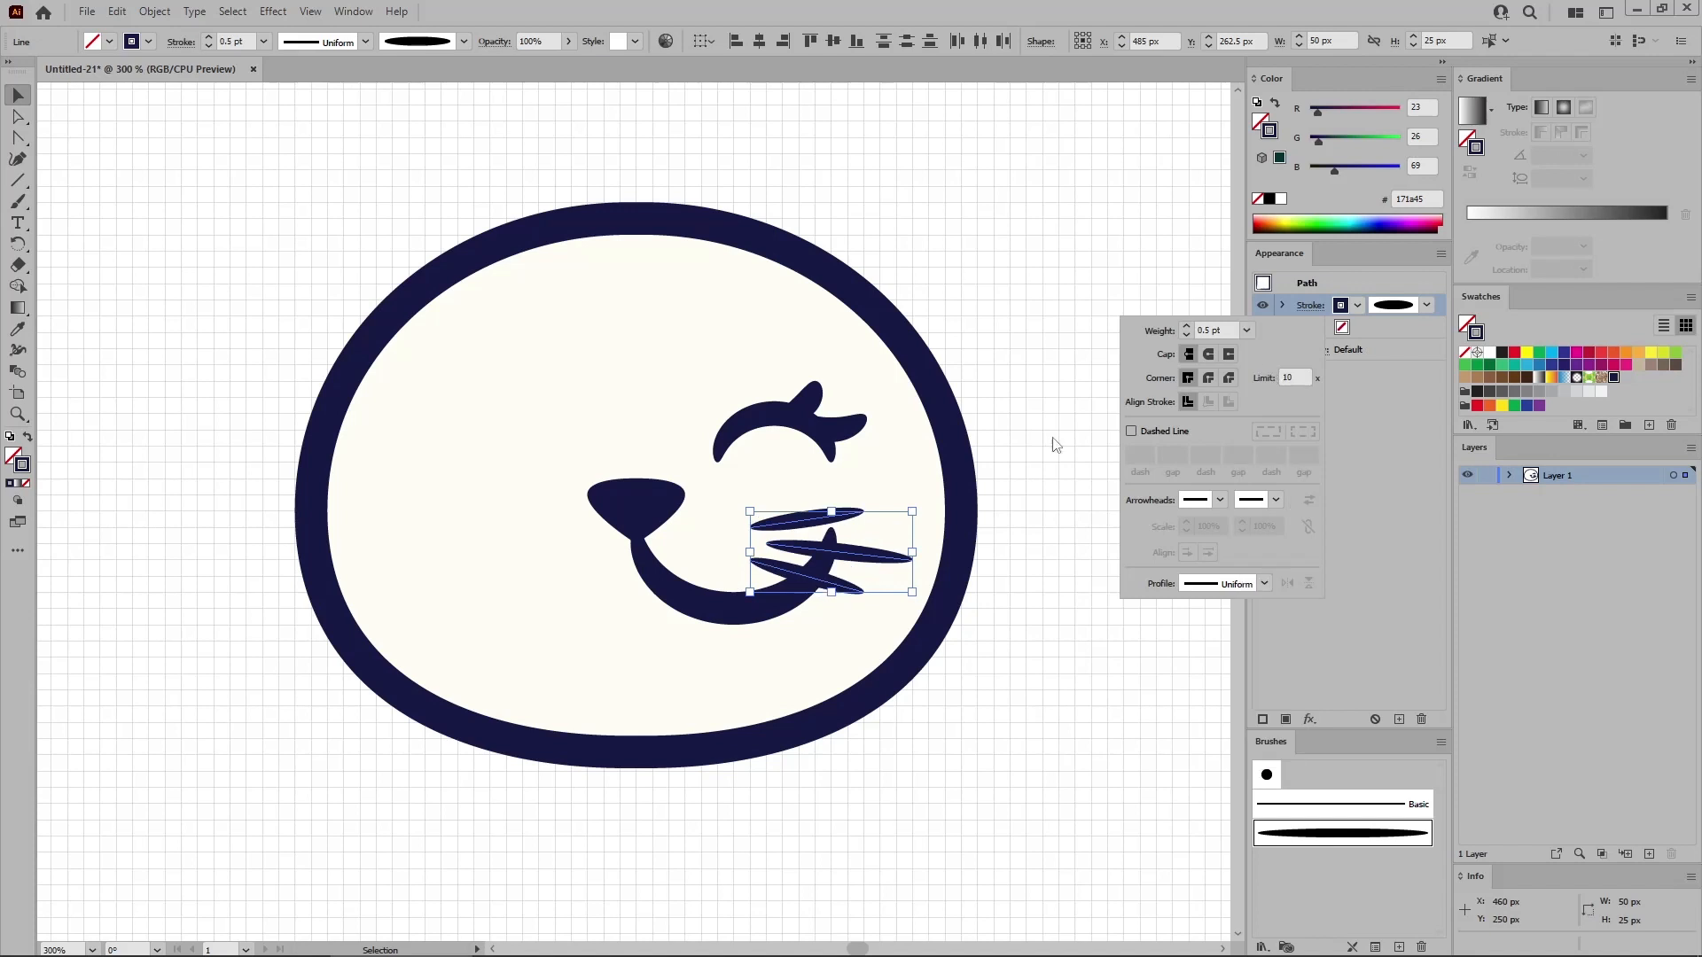
Bend the three whiskers upward with a horizontal Arc warp effect of 20%.
click(276, 12)
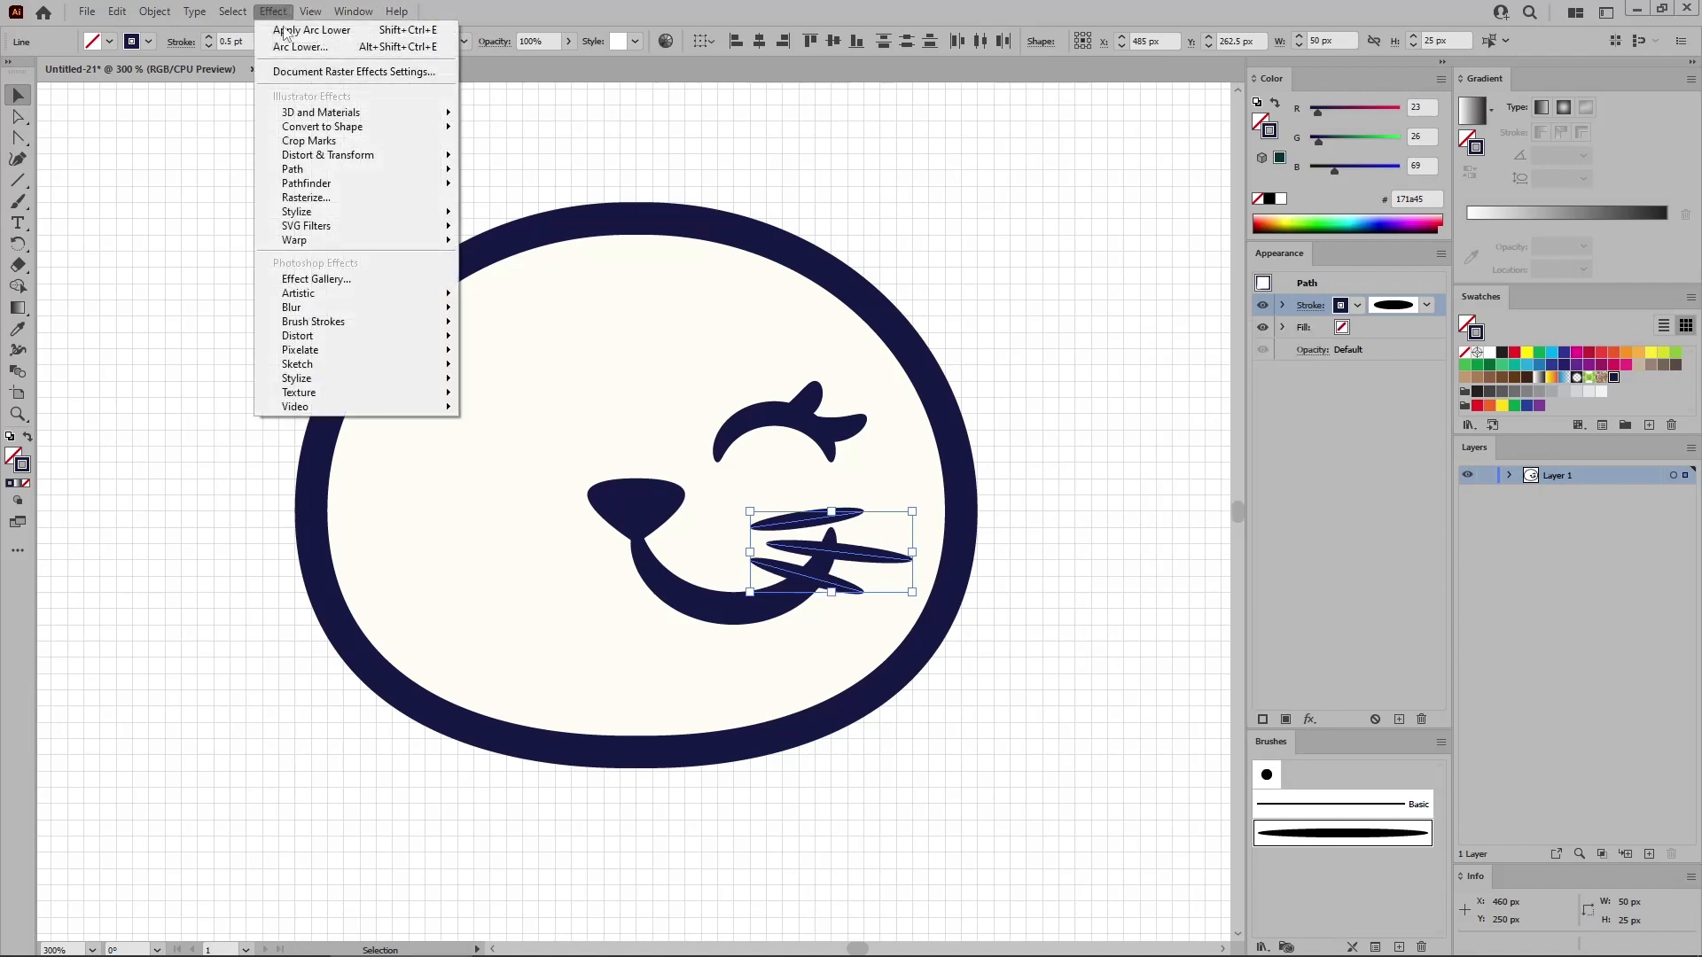
mouse_move(372, 239)
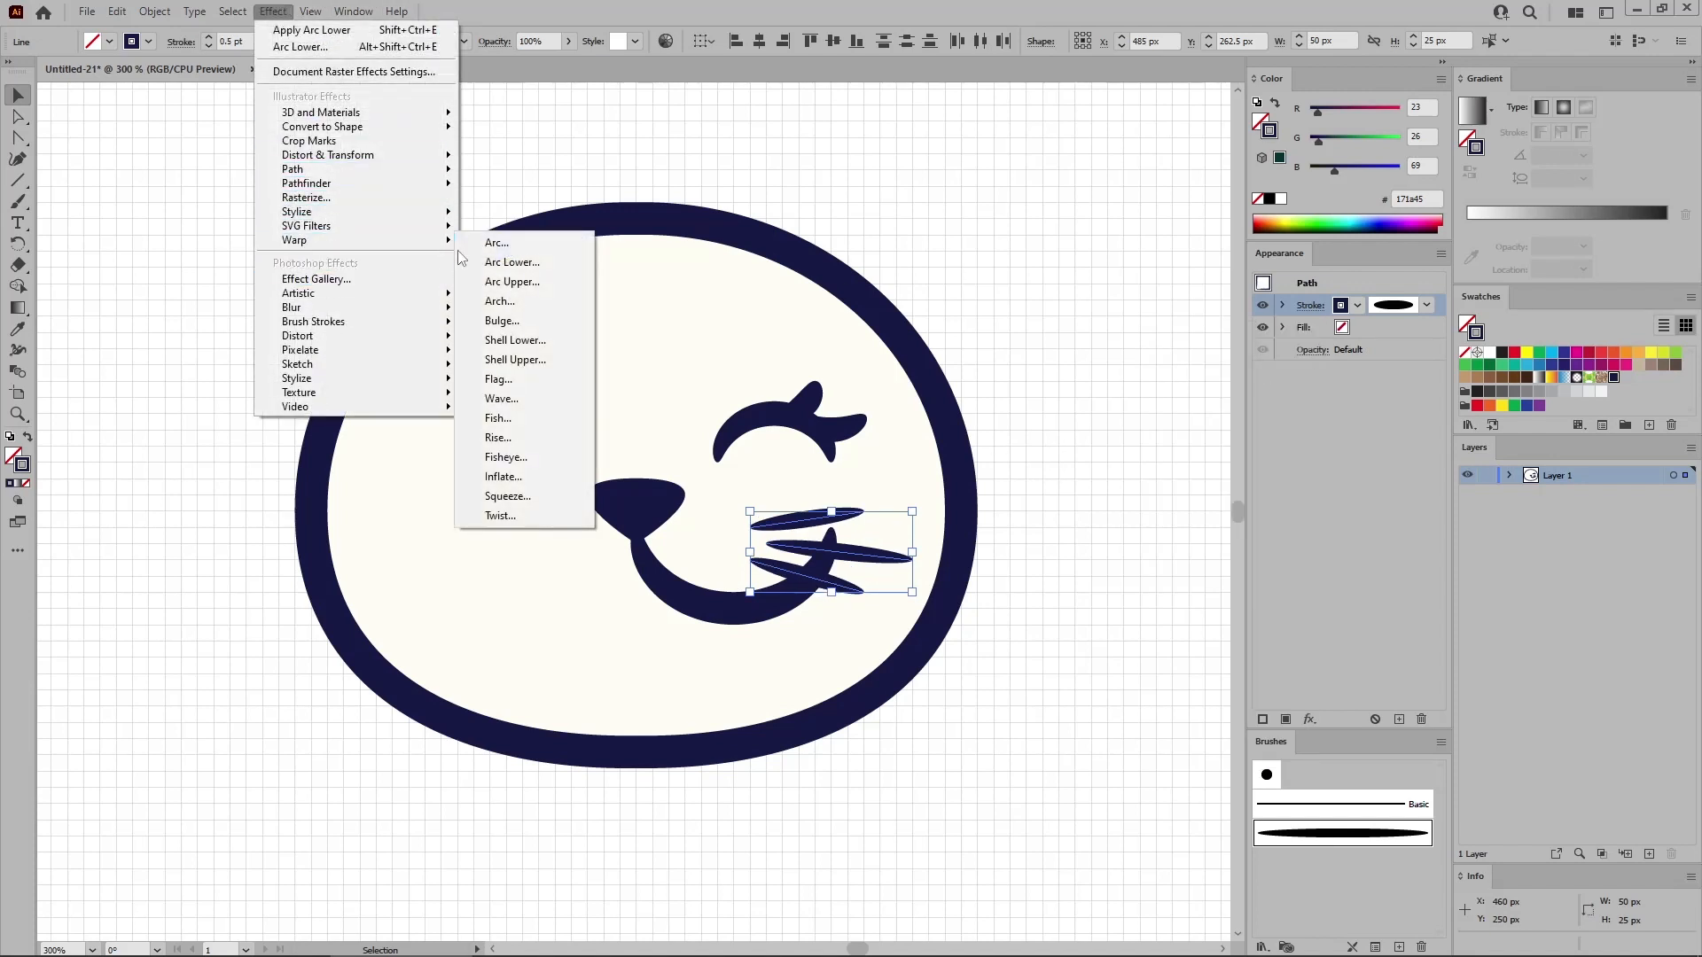
click(514, 244)
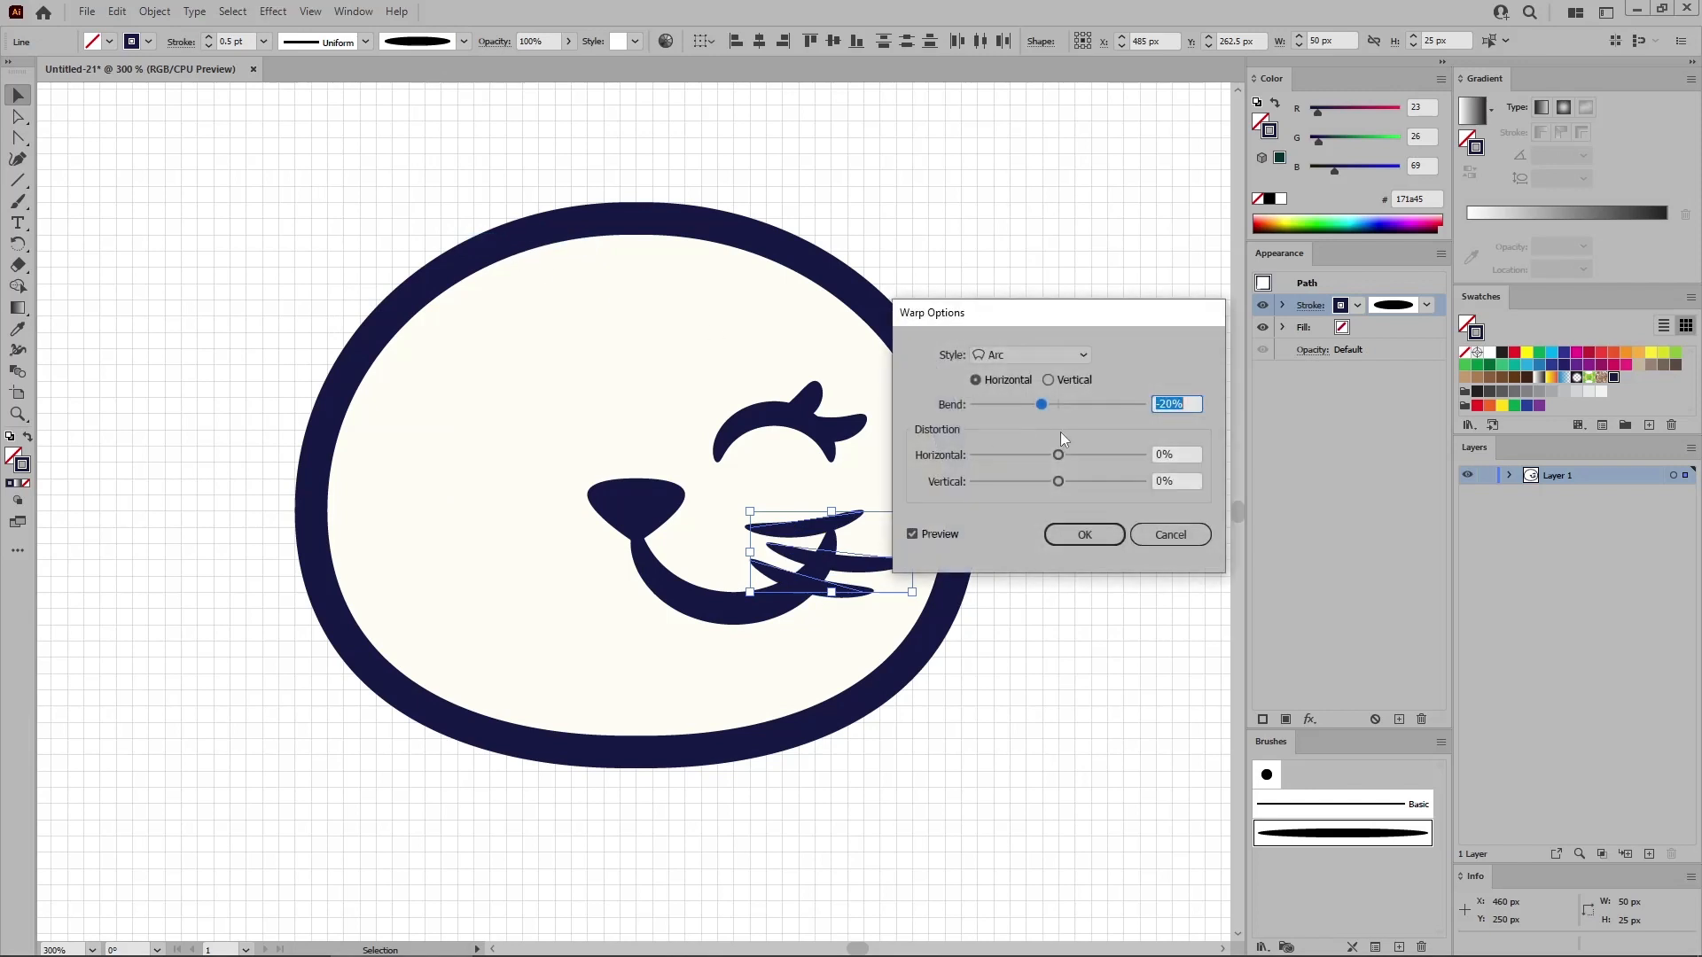
click(977, 380)
drag(1161, 402, 1136, 402)
key(BackSpace)
click(1092, 537)
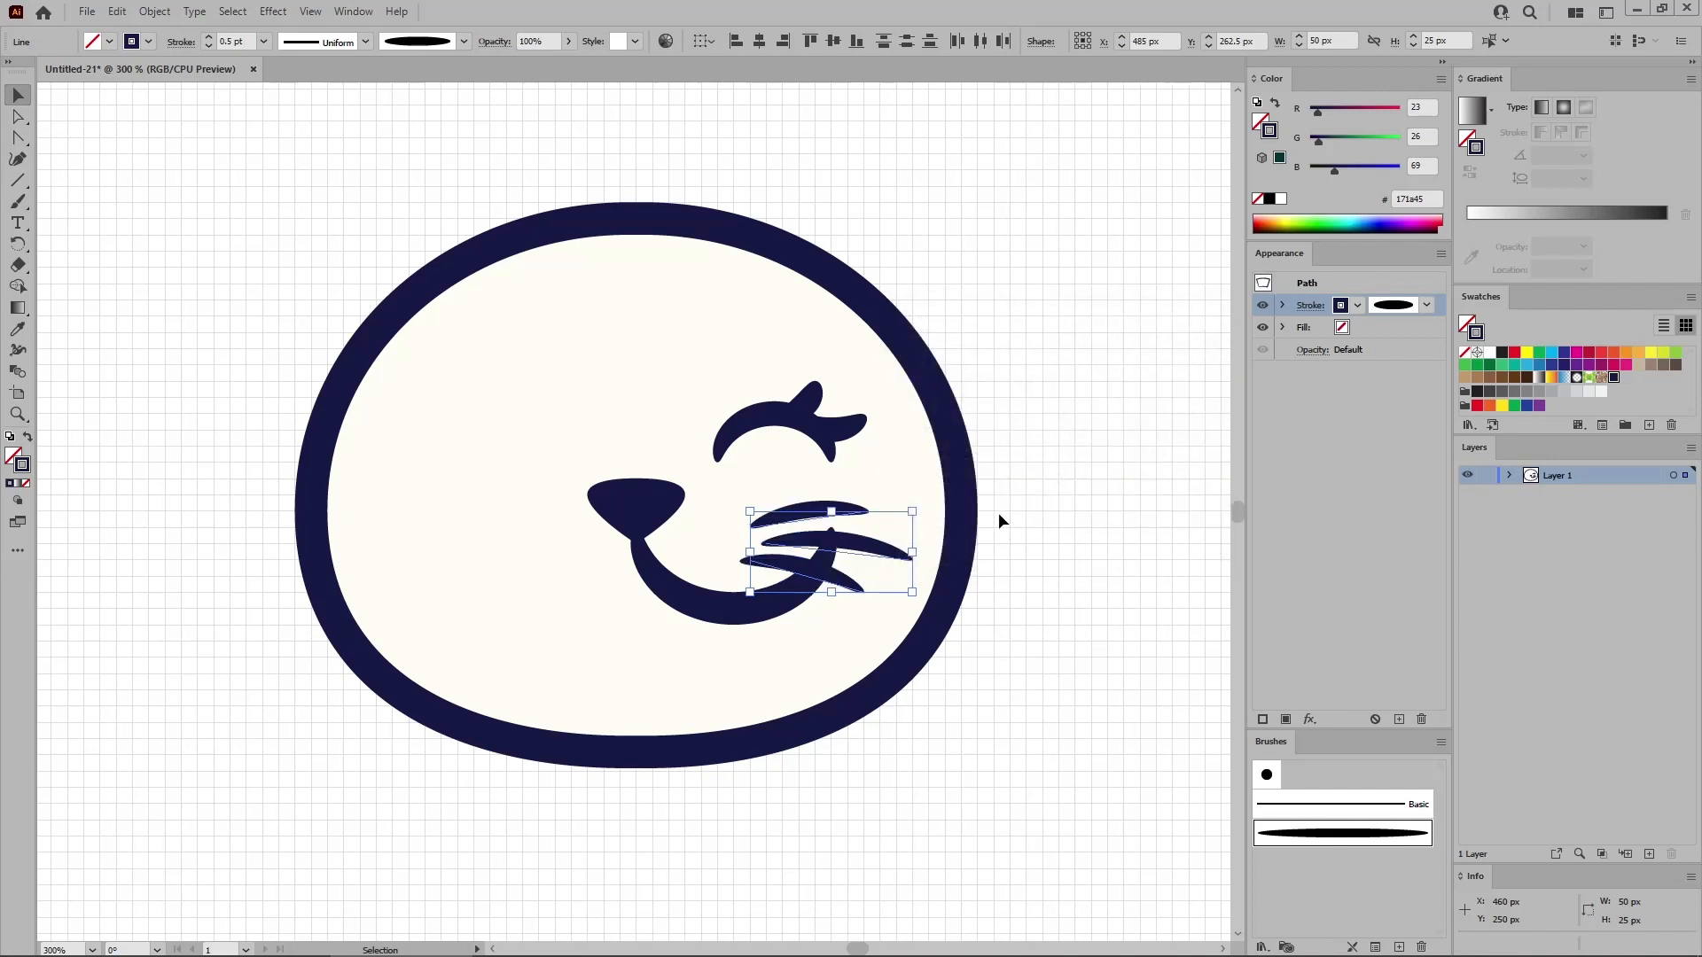
click(995, 519)
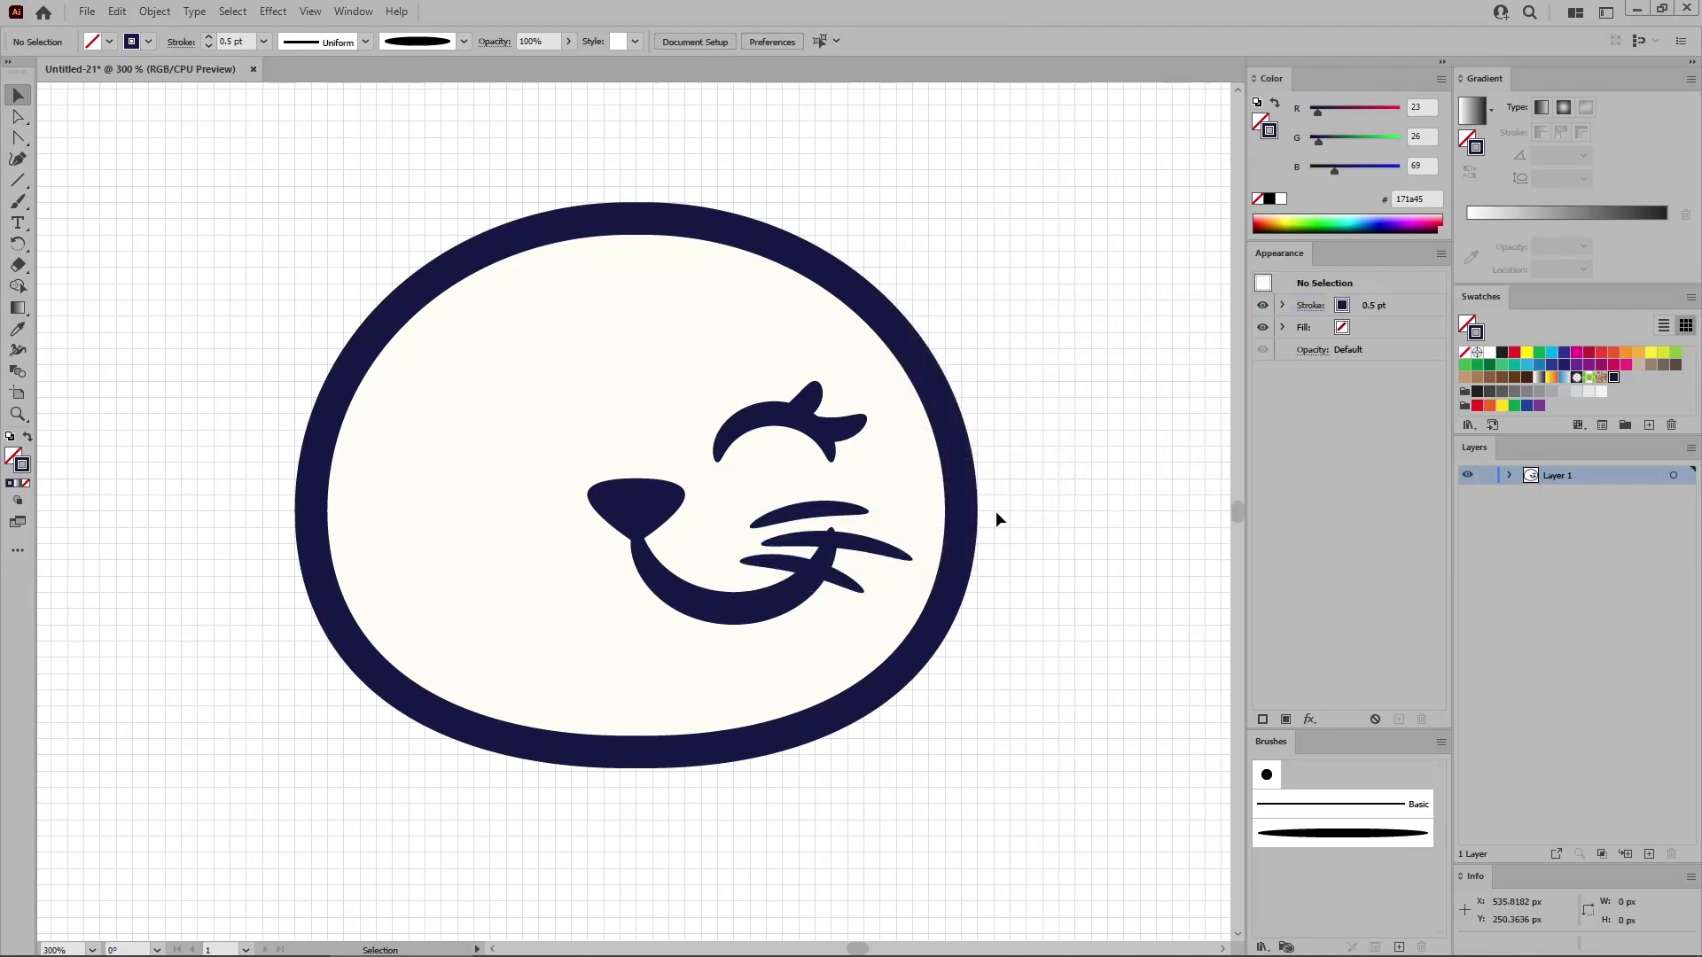
Group the eye, eyelashes, mouth curve and whiskers, leaving out the head and nose.
drag(503, 756, 249, 826)
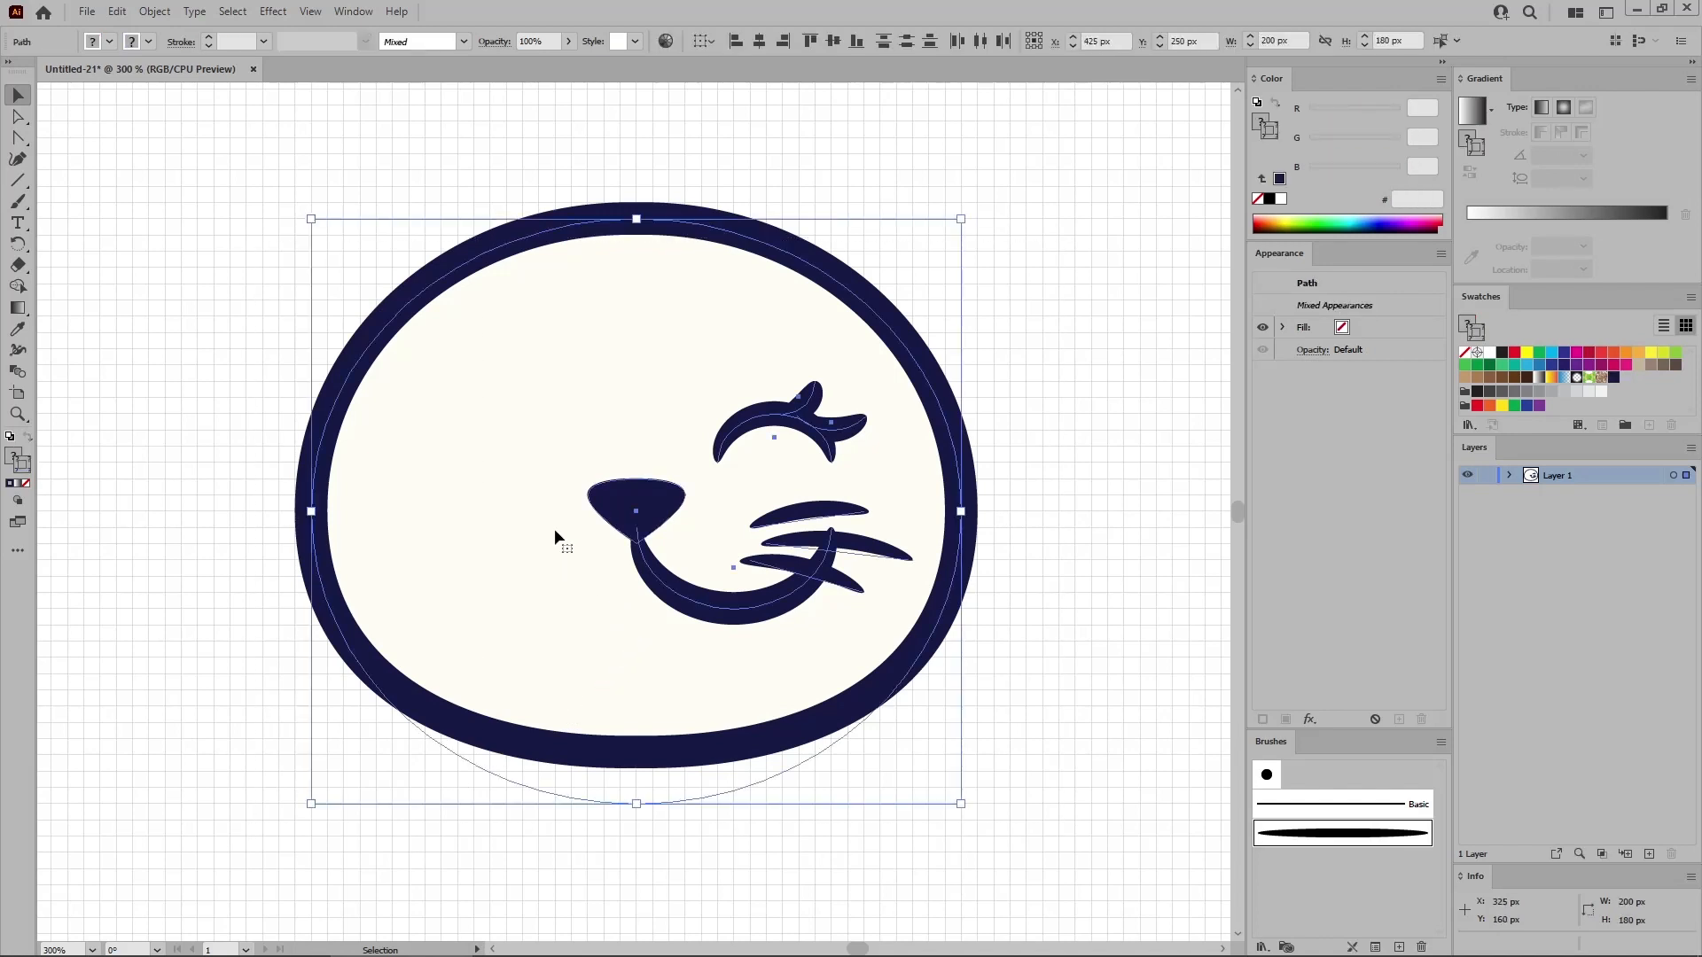
shift+click(473, 344)
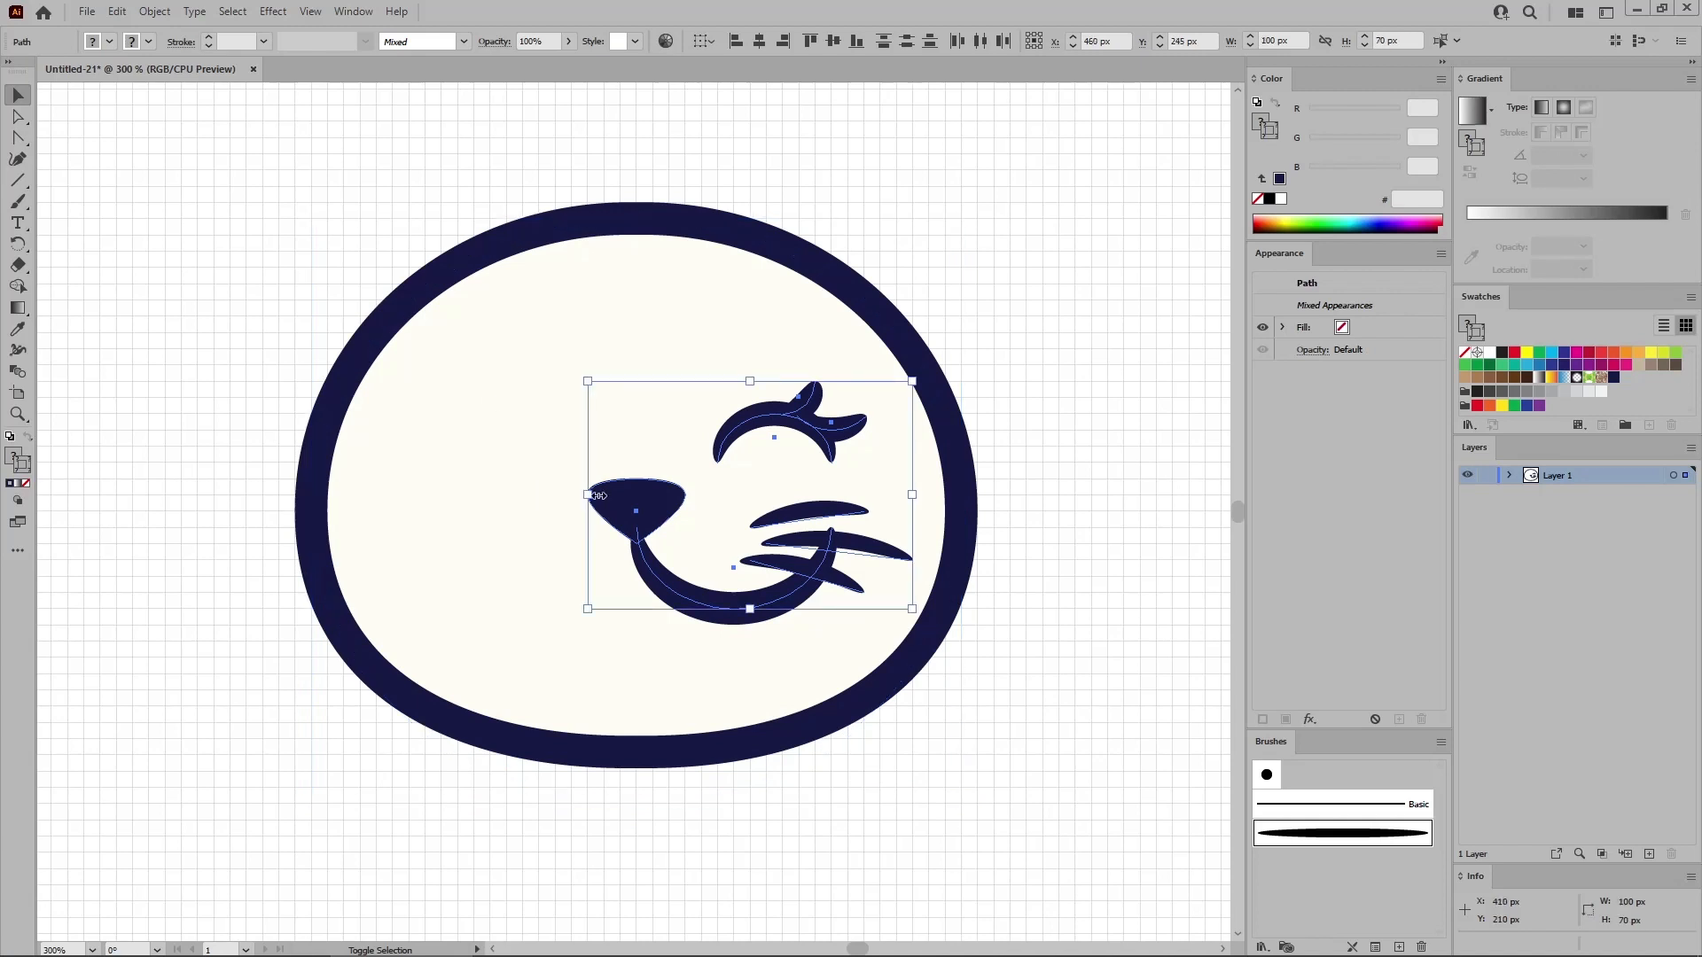
shift+click(638, 499)
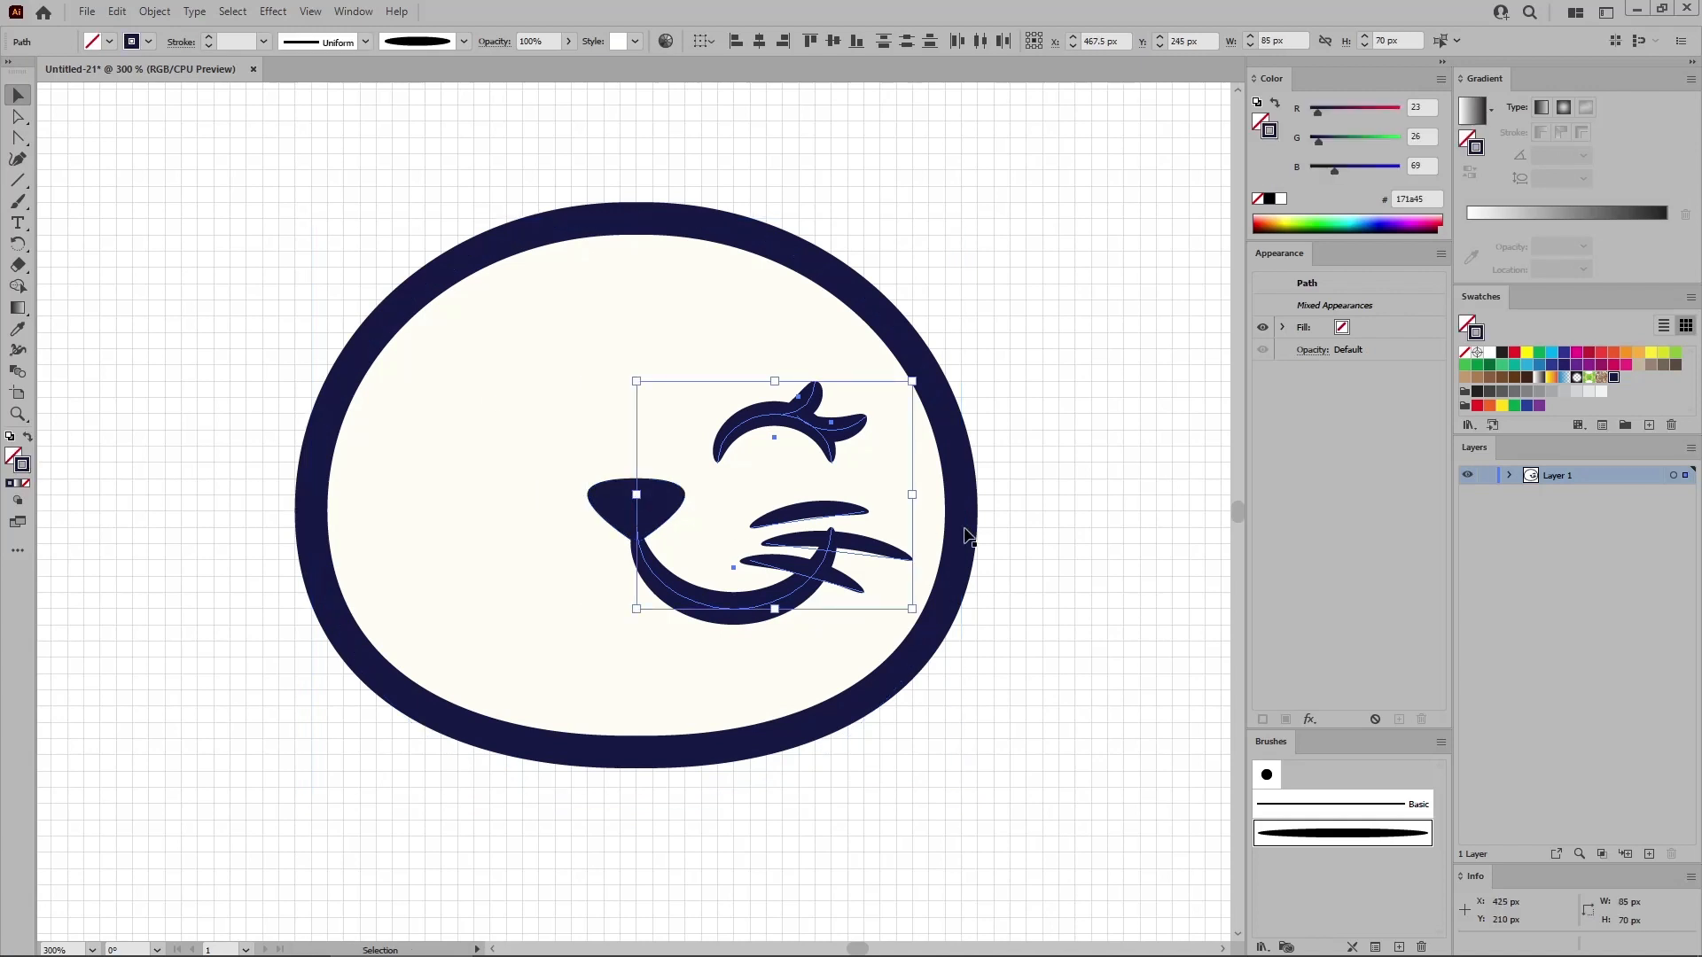
key(a)
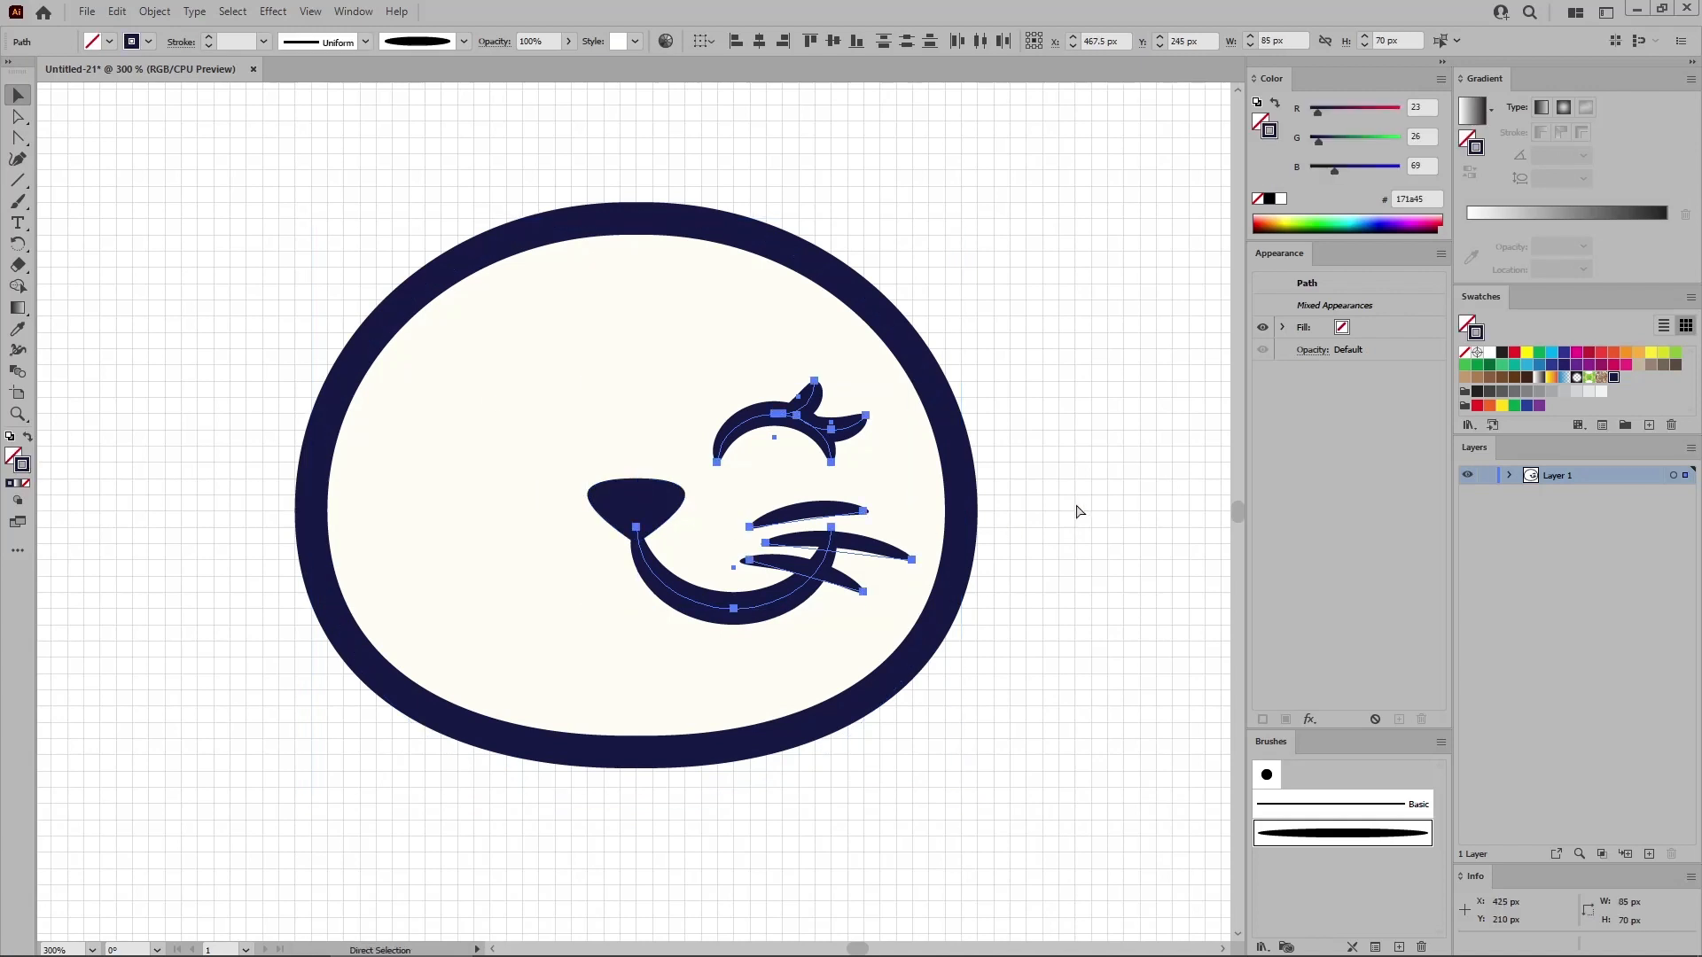
key(ctrl+g)
key(v)
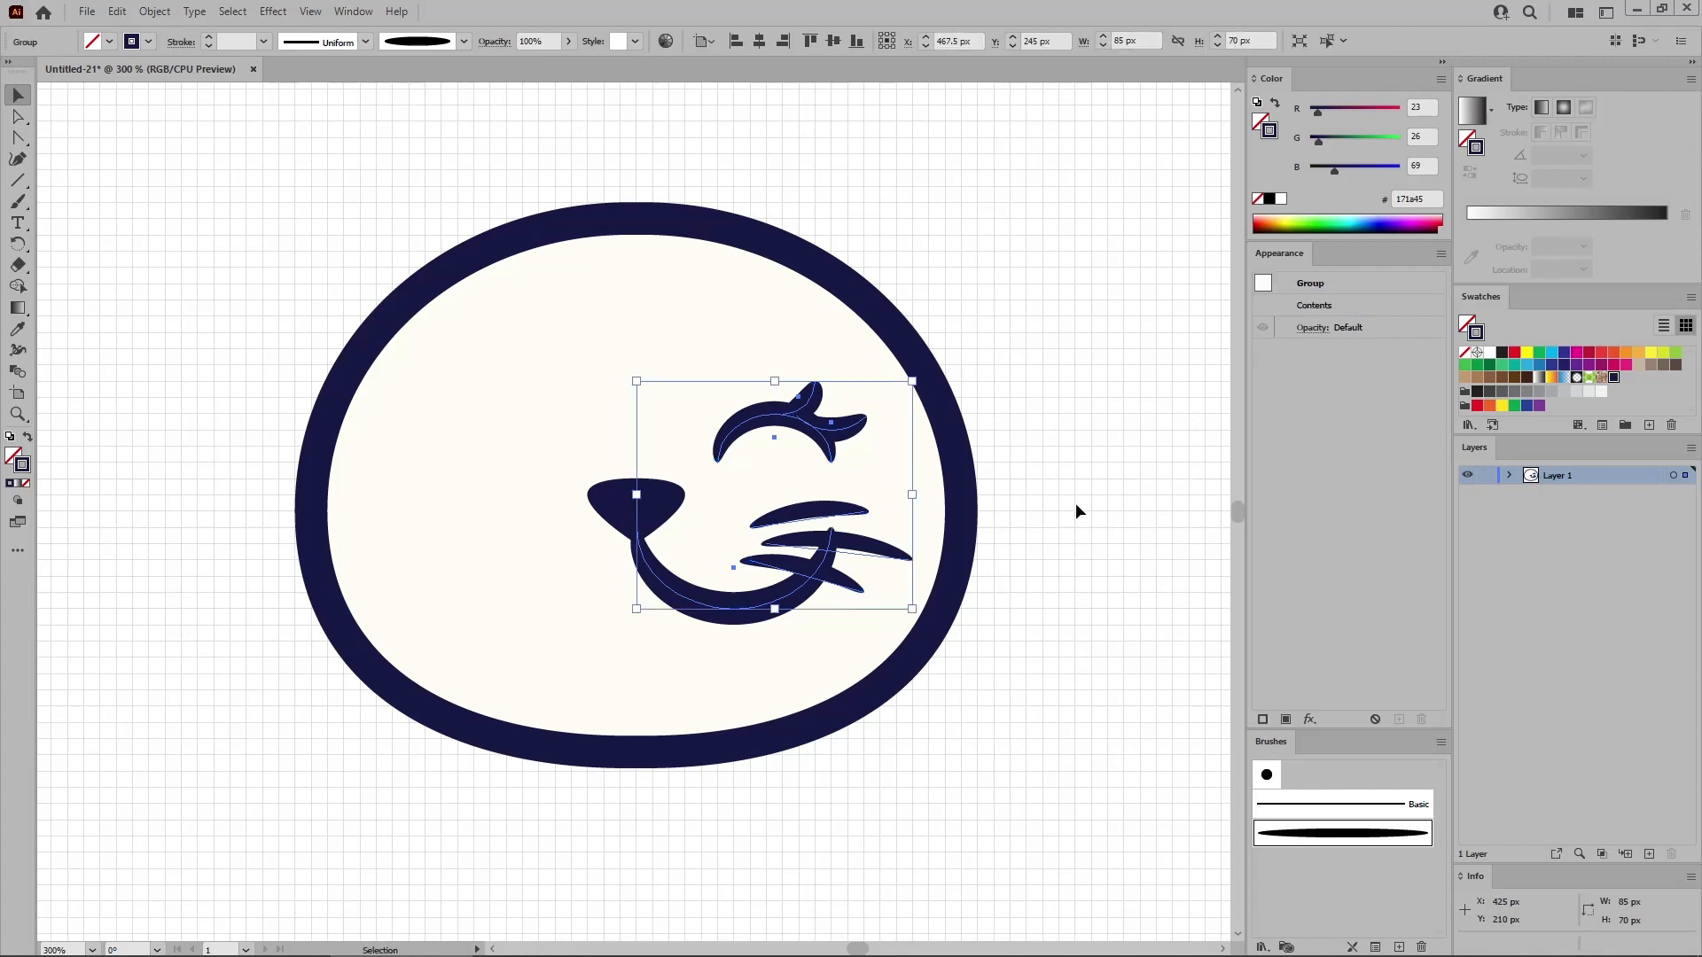
Mirror the facial-feature group to the other side with a Transform effect: 1 copy, Reflect X, horizontal move -83.5 px.
click(273, 11)
mouse_move(354, 155)
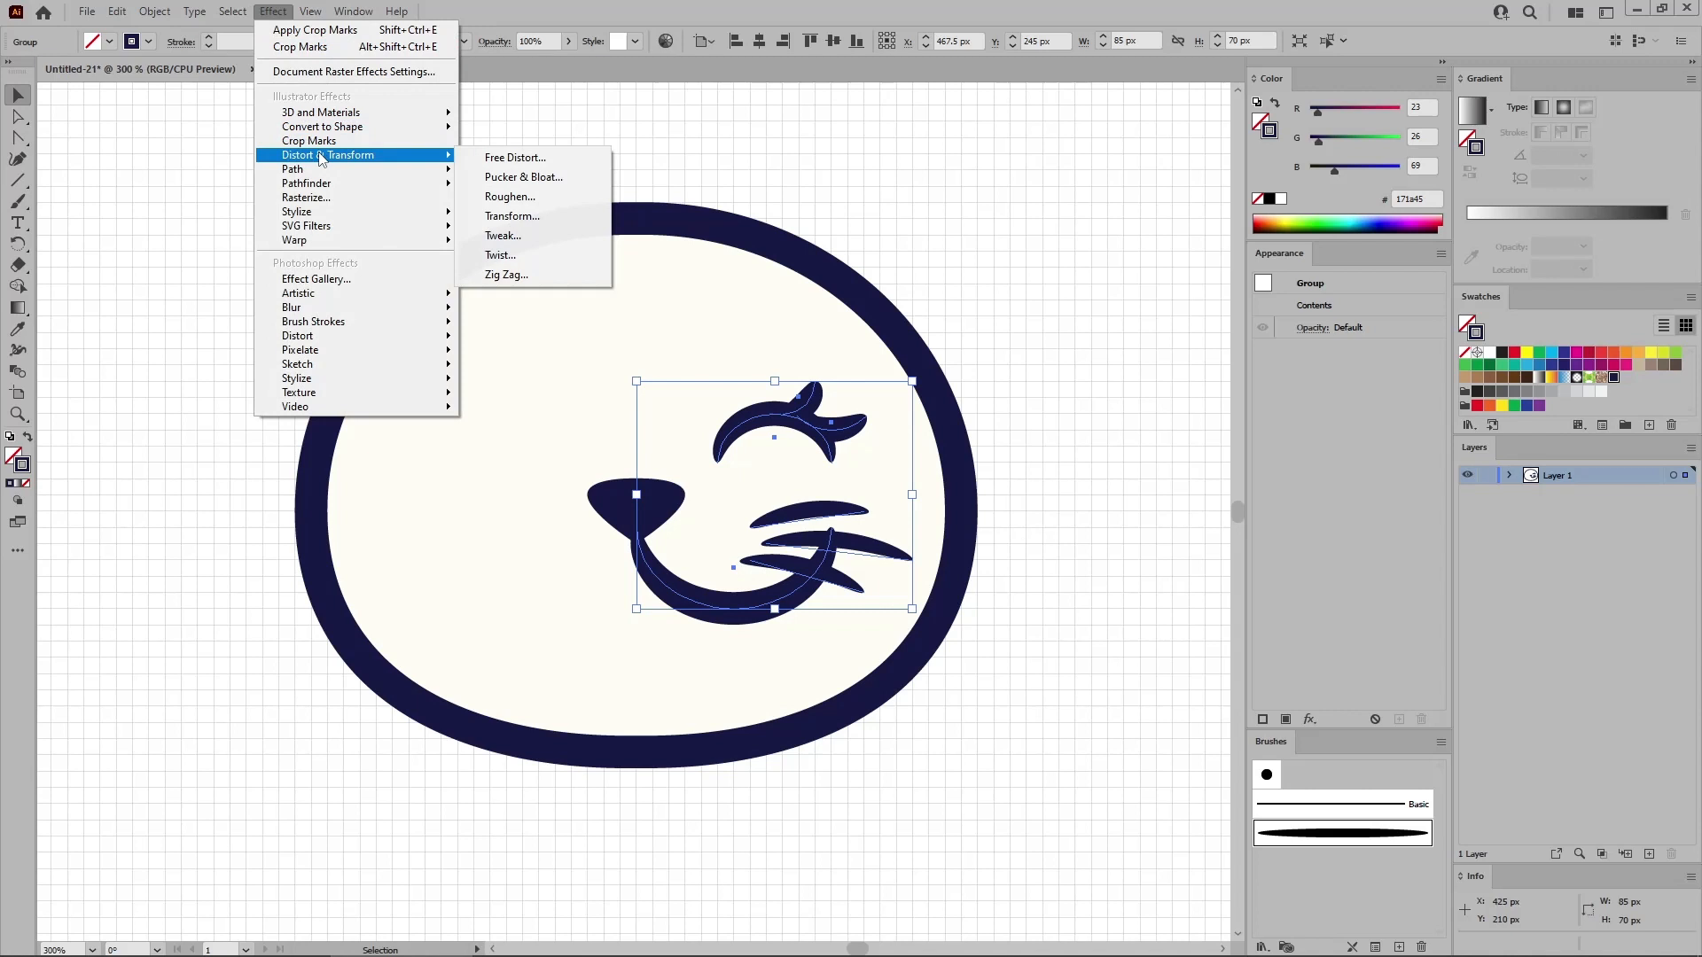
click(521, 215)
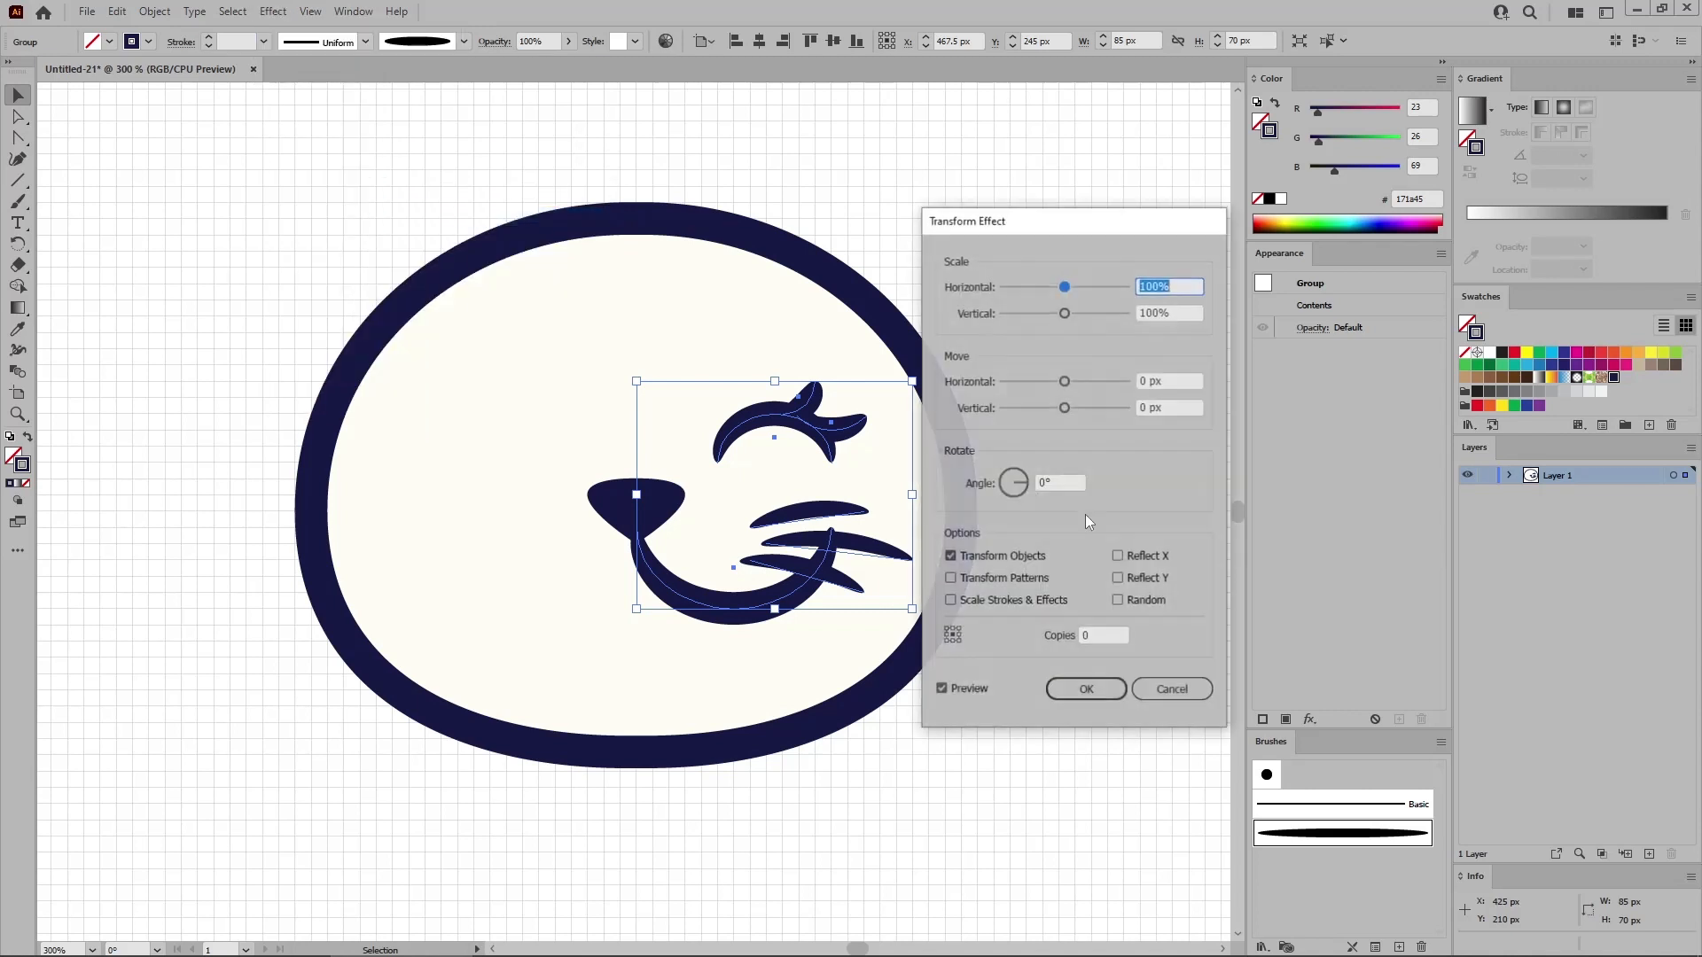
double_click(1120, 636)
text(1)
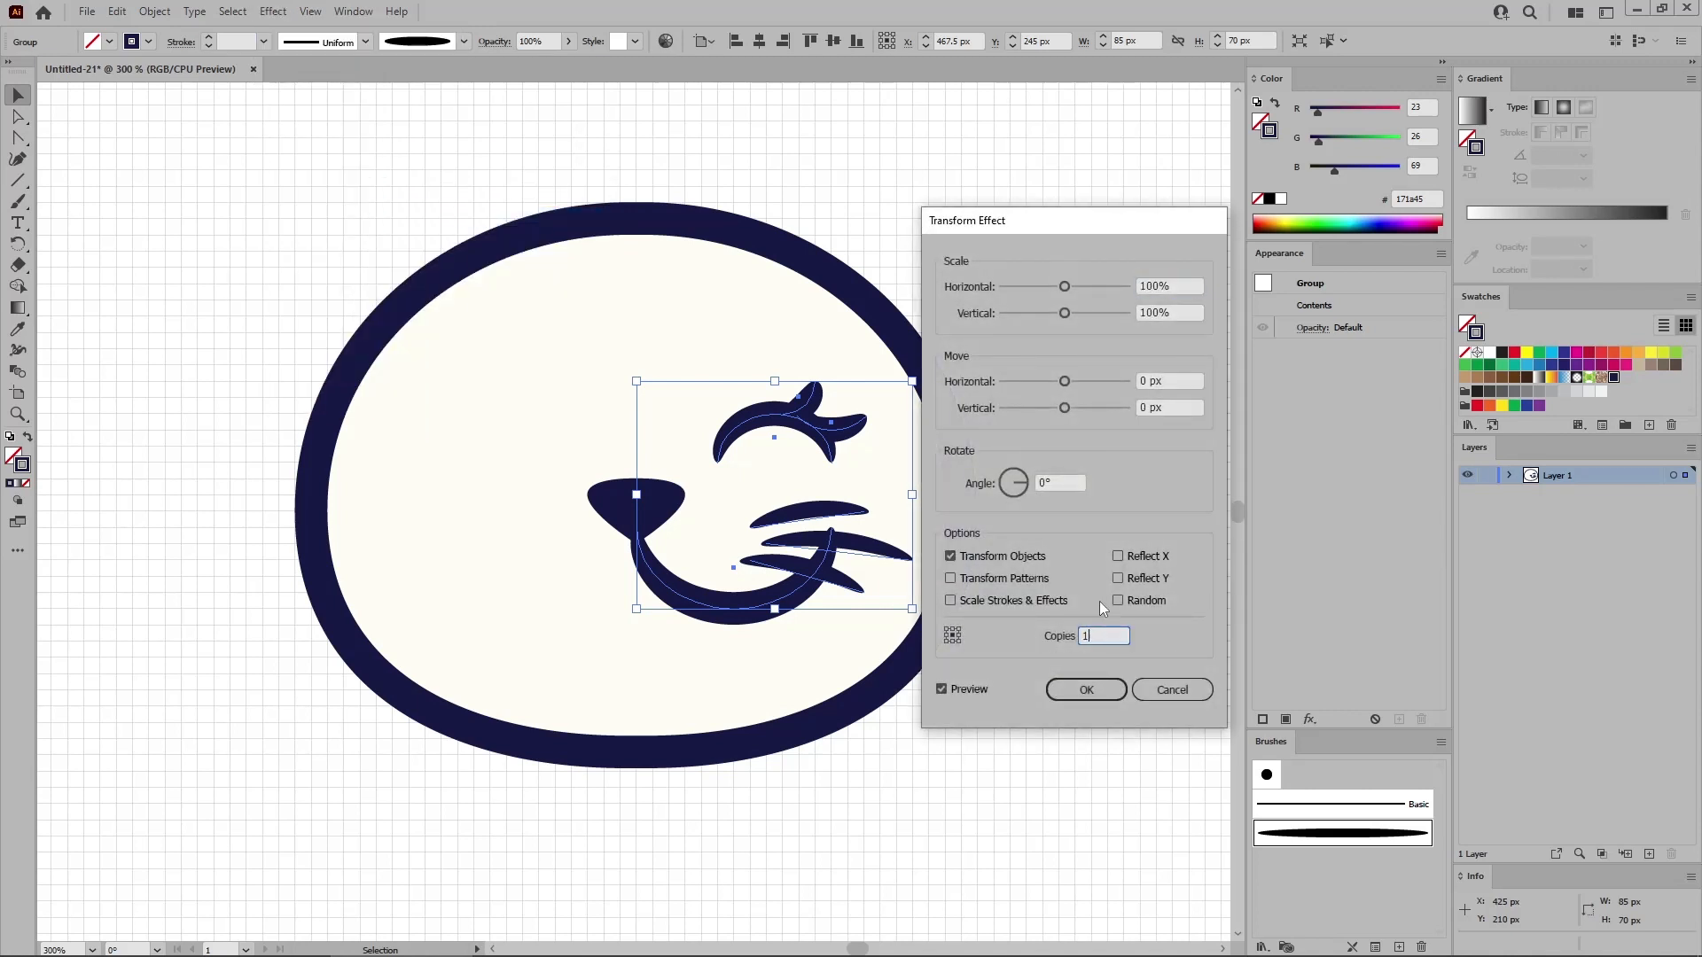
click(1117, 557)
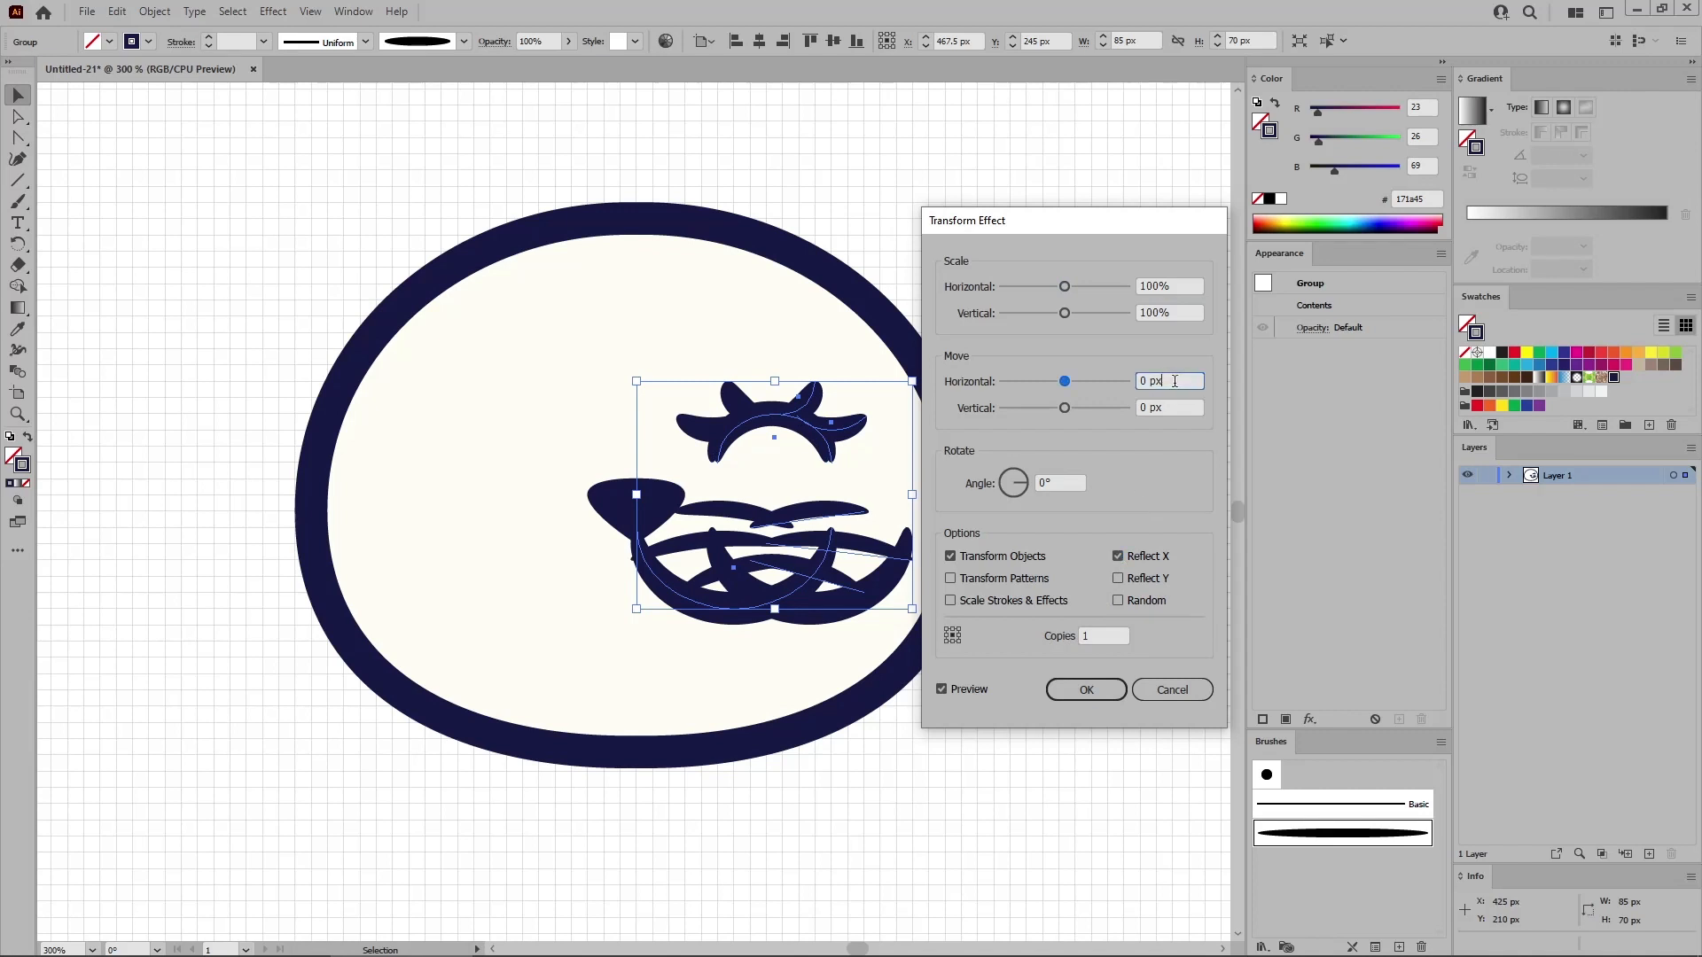
double_click(1168, 380)
drag(1064, 383, 1037, 383)
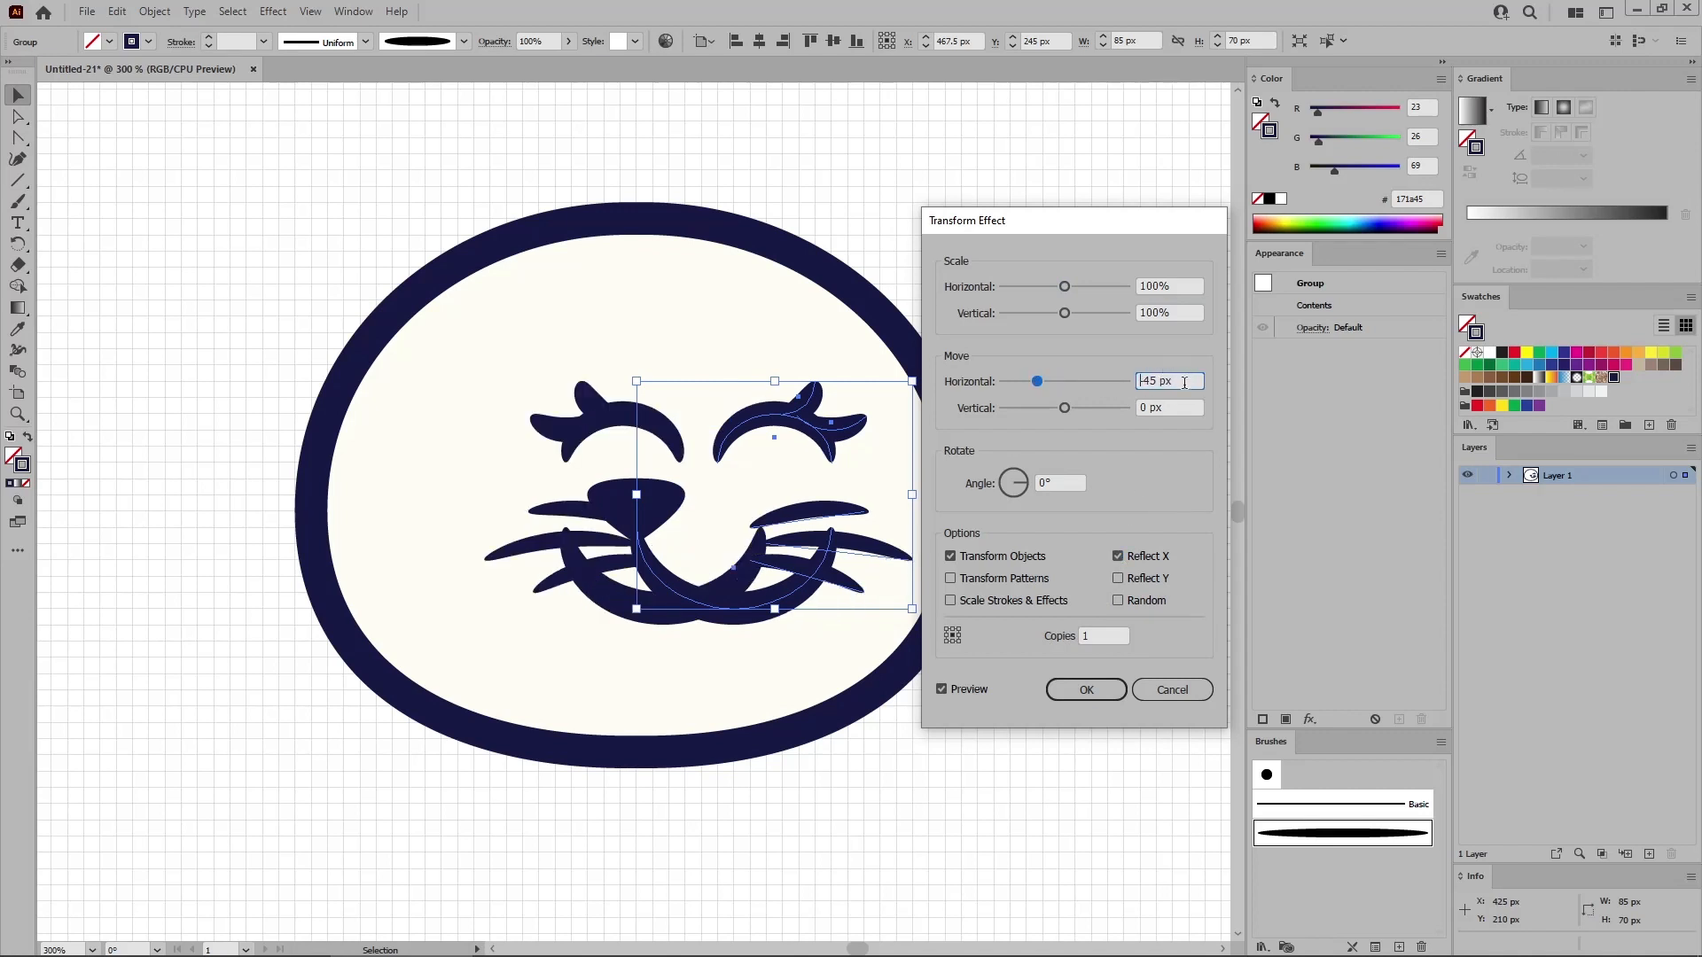
drag(1184, 383, 1148, 381)
text(-83.5)
click(1148, 408)
click(1088, 690)
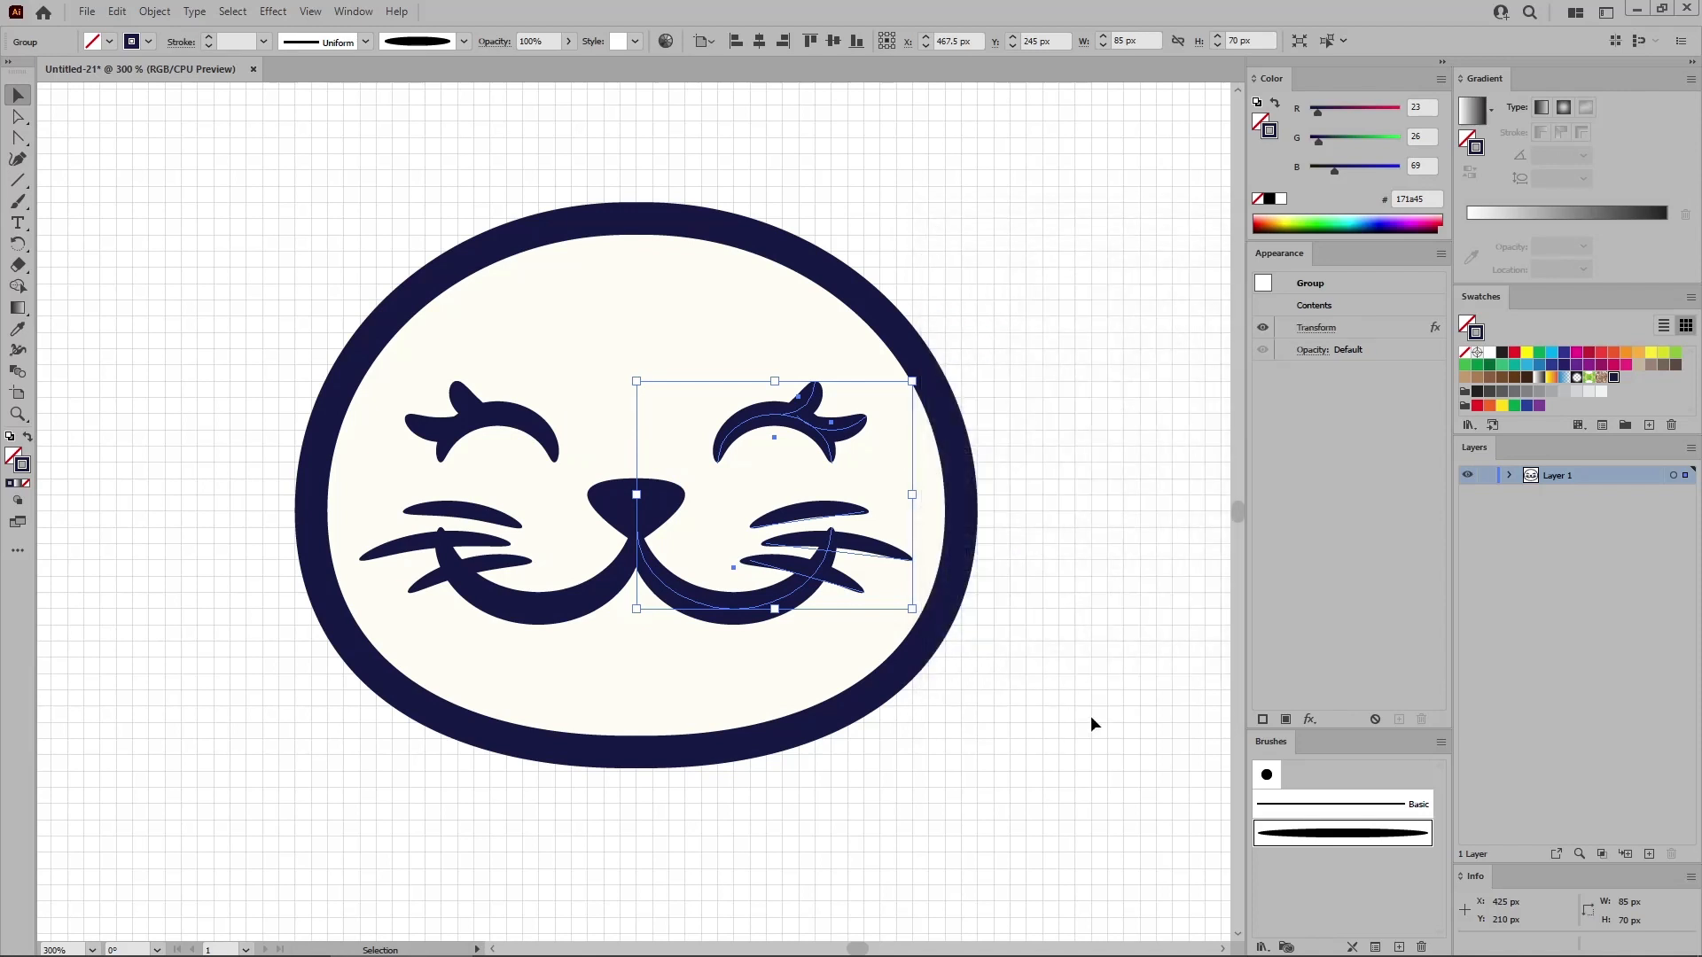
Create a 30 x 20 px ellipse and move it below the nose, centred at X 425 px, Y 280 px.
click(174, 361)
drag(25, 177, 60, 205)
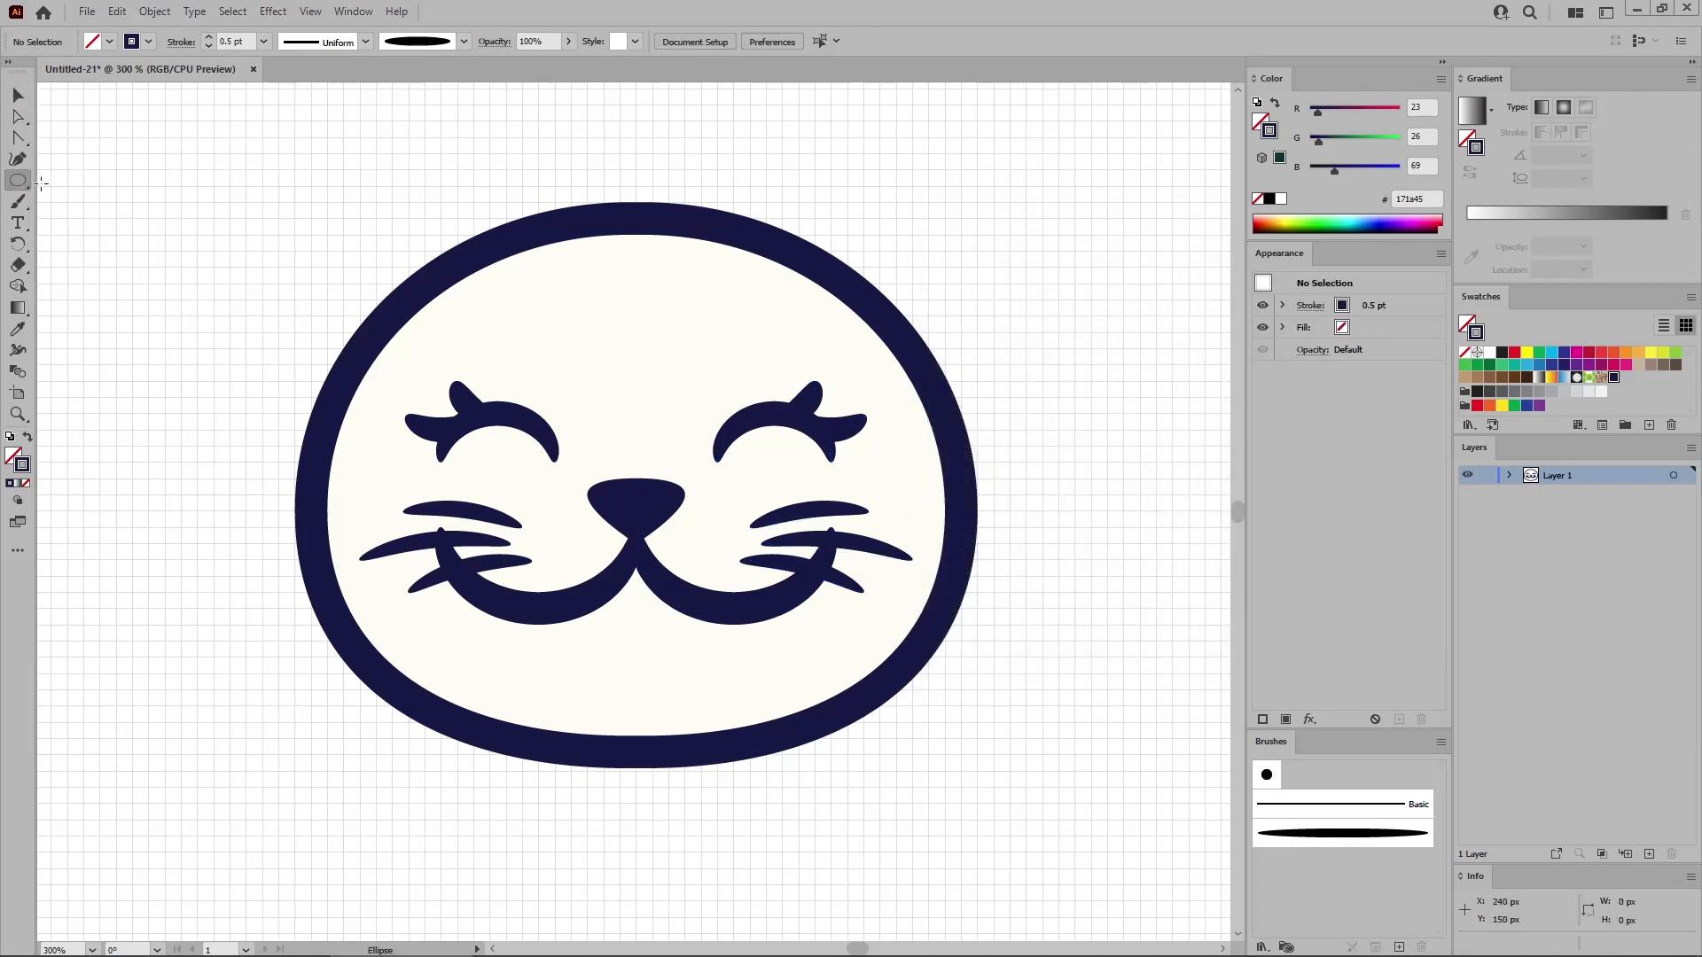
key(x)
click(191, 324)
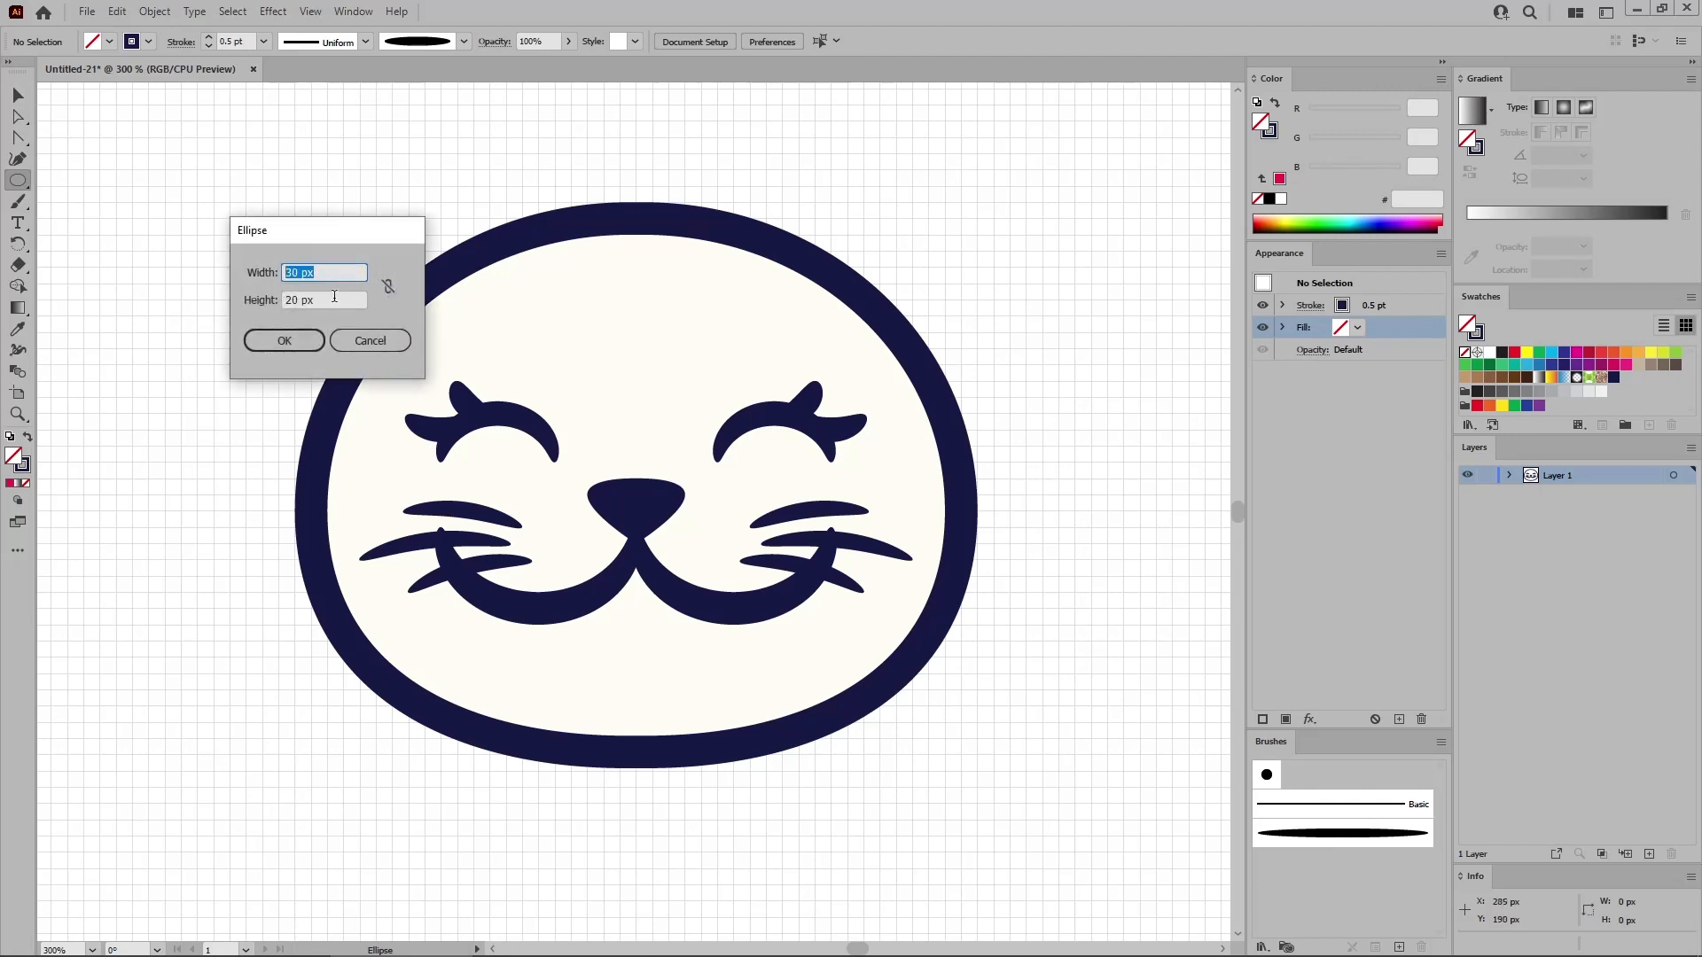
key(Tab)
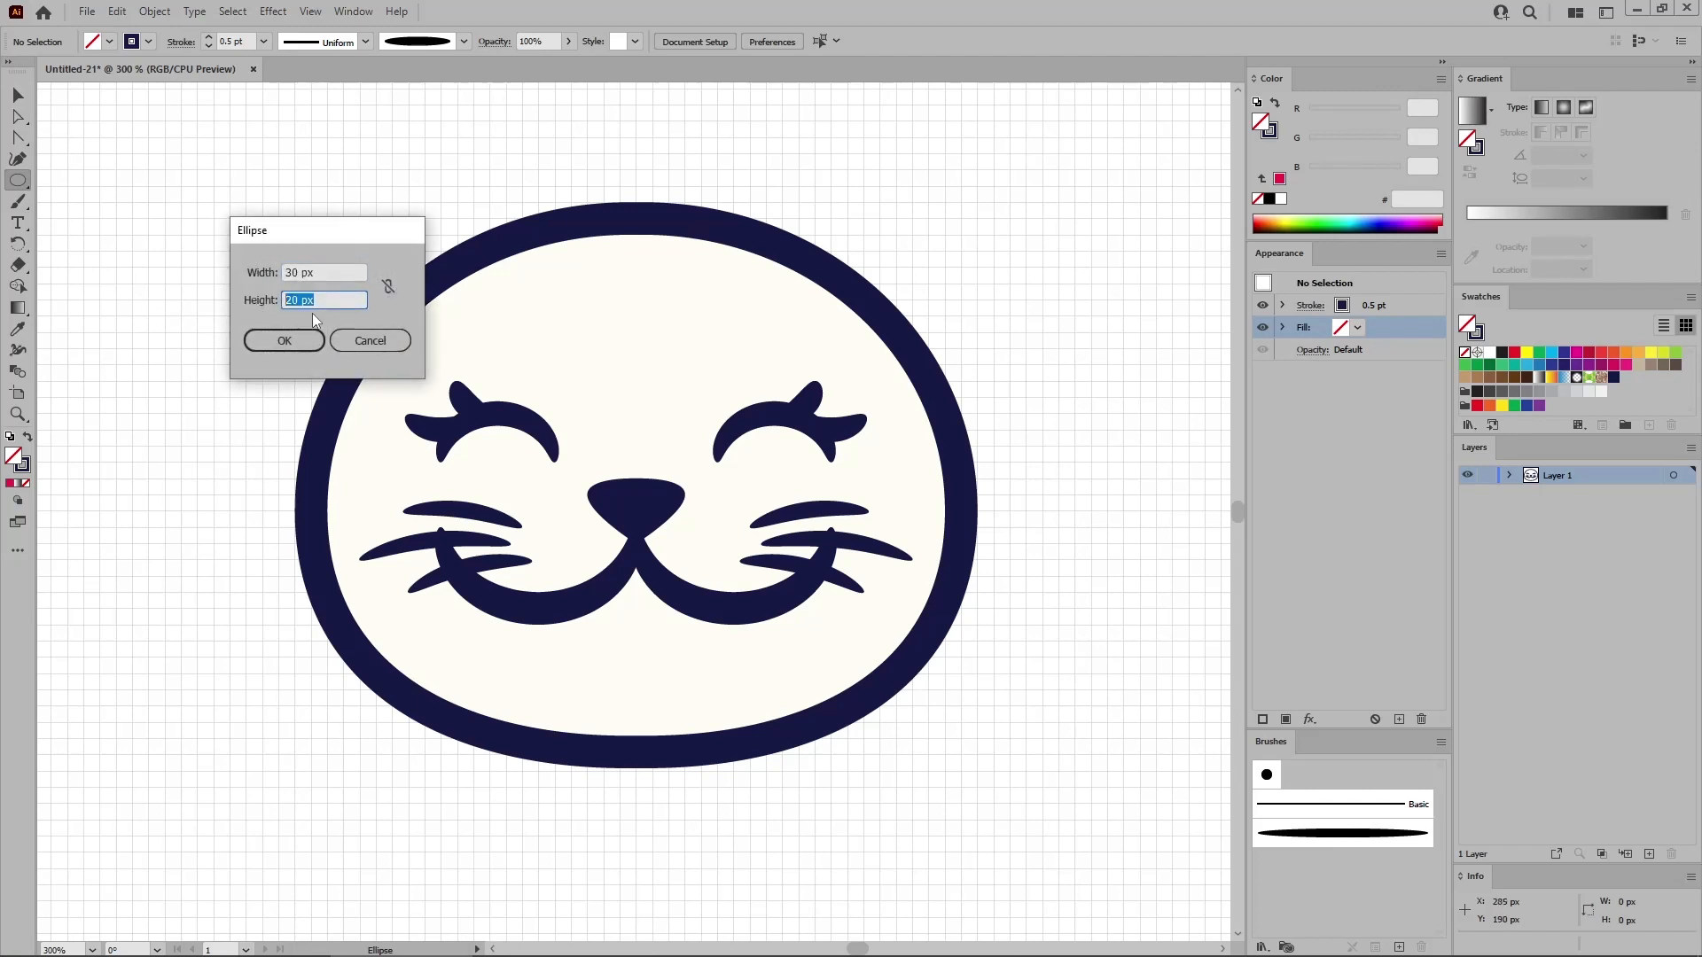
click(284, 342)
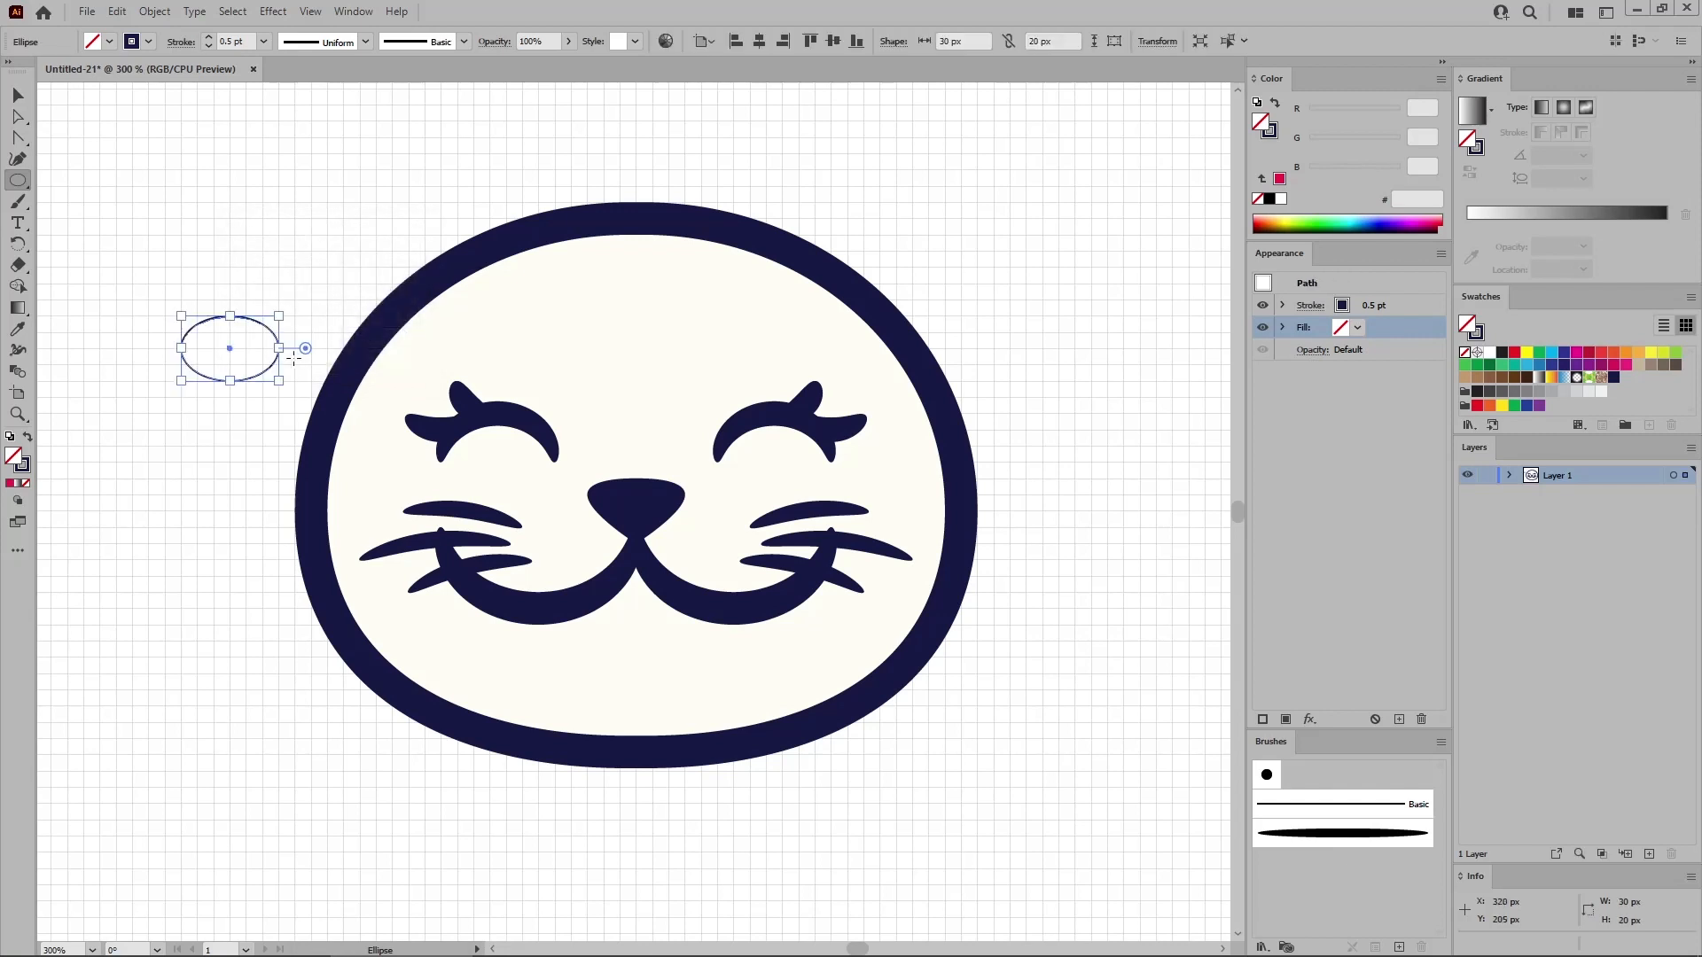
click(18, 95)
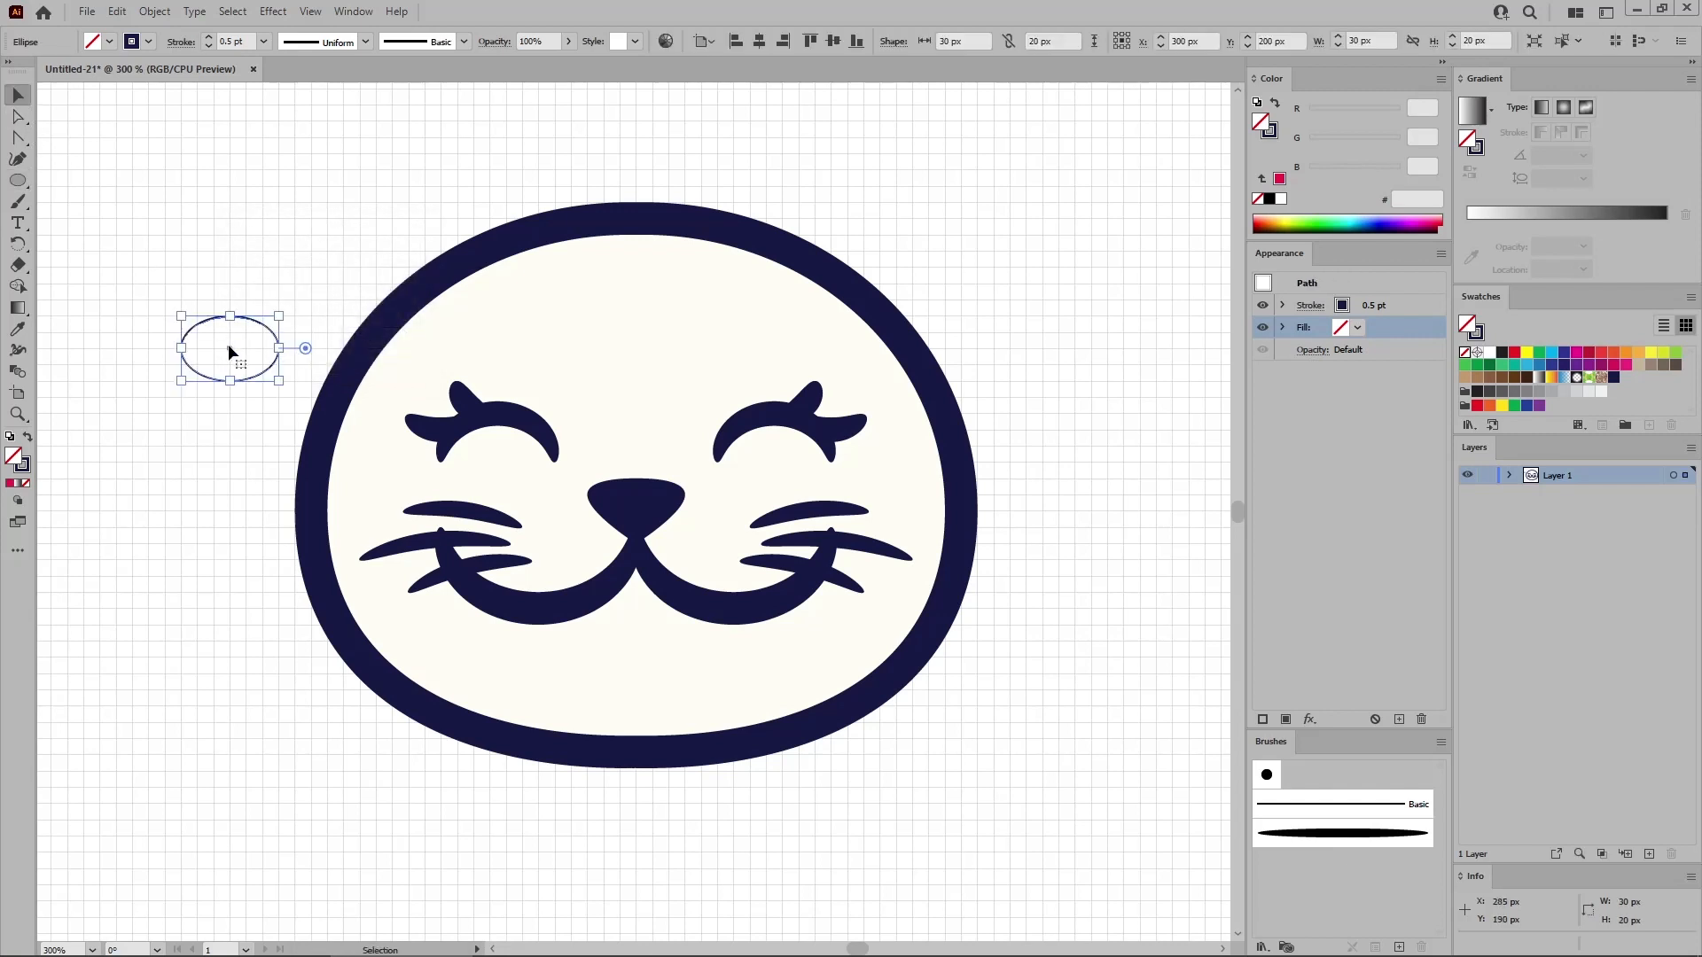
drag(229, 350, 634, 620)
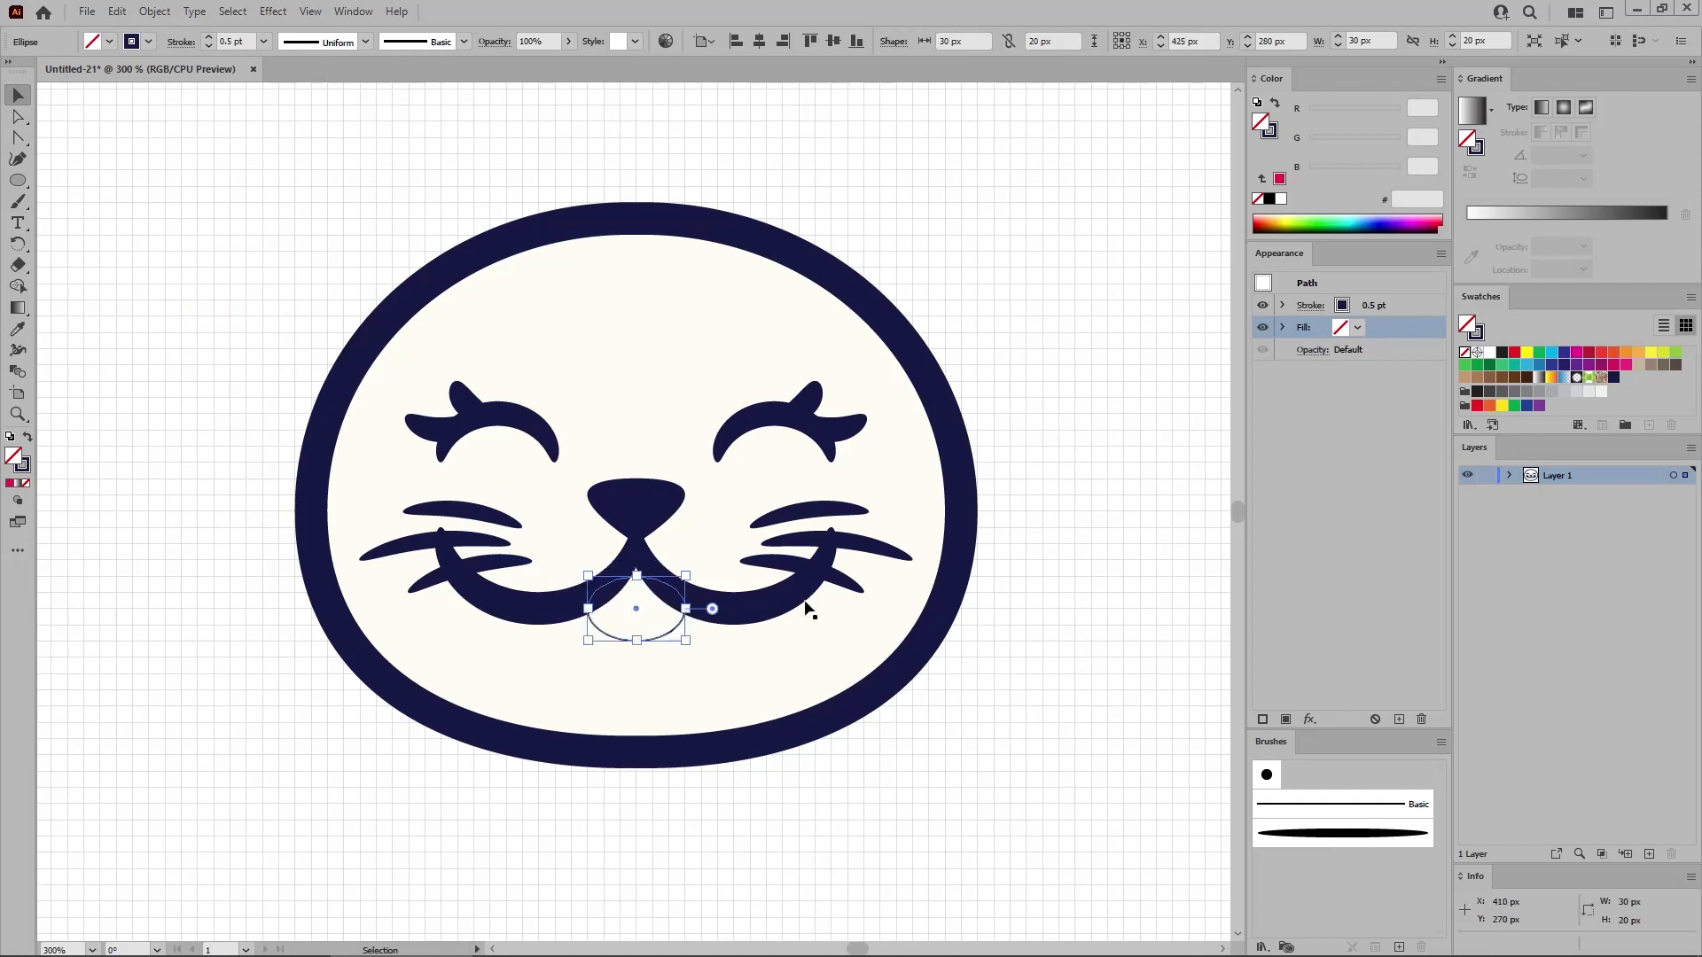
Set the stroke weight of the small ellipse below the nose to 10 pt.
click(1409, 305)
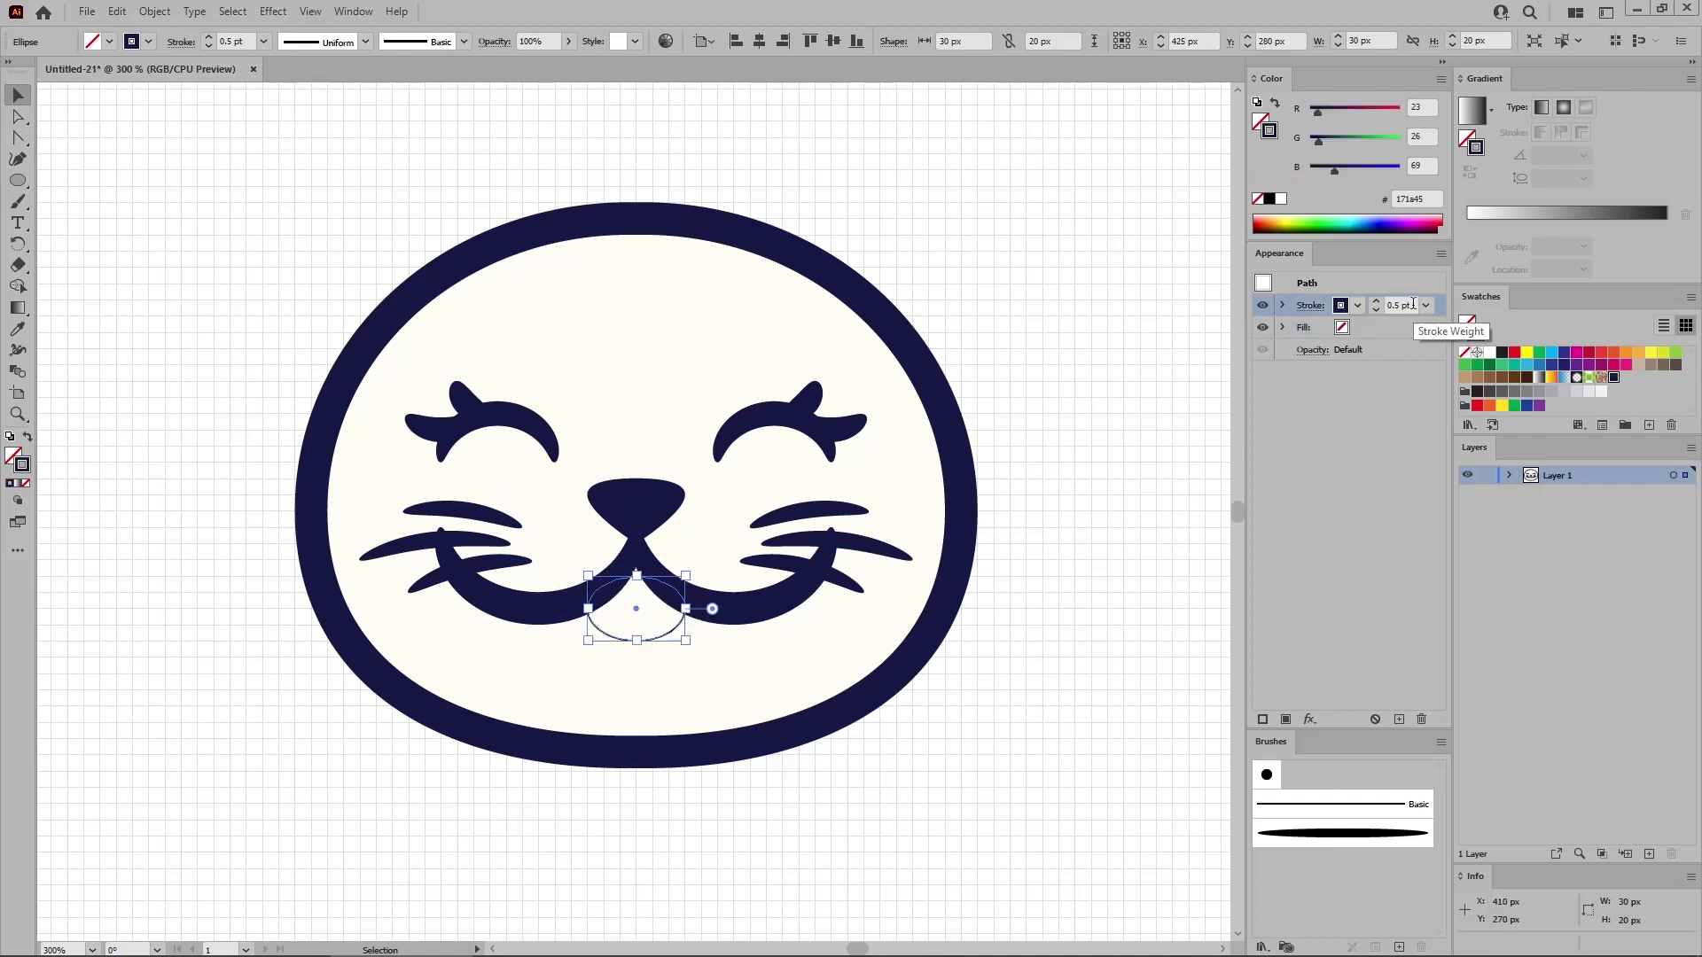
text(10)
key(Return)
Fill the small ellipse below the nose with RGB 239, 148, 147 and convert its top anchor to a corner point.
click(1394, 336)
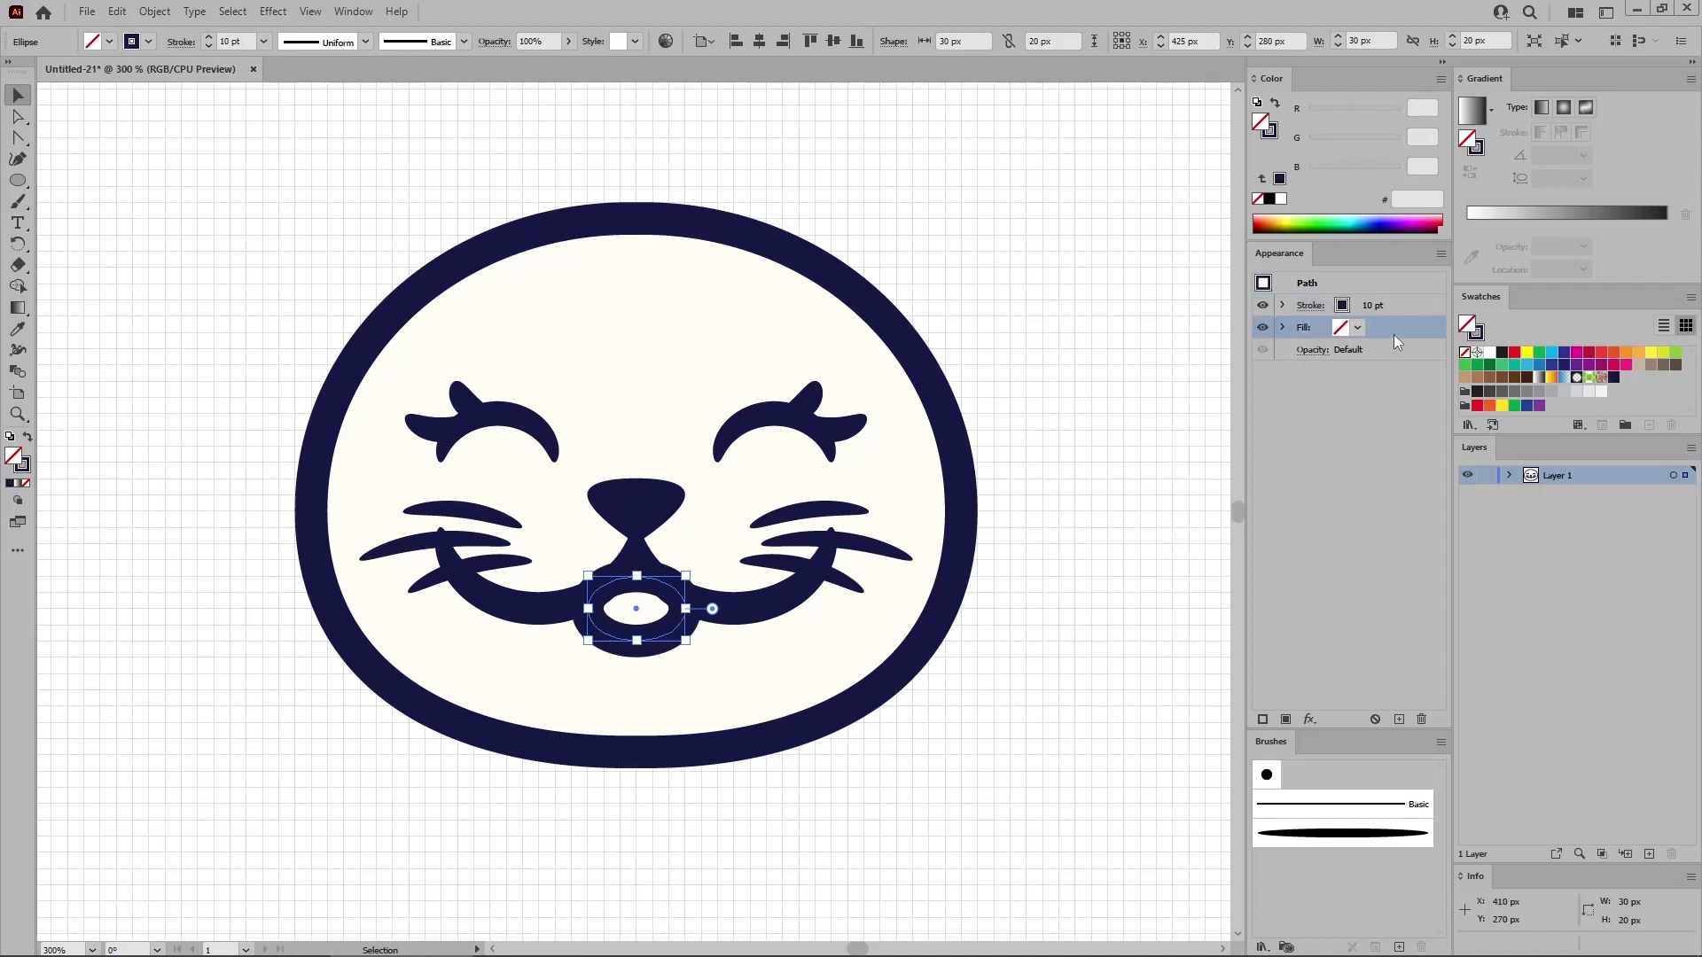
click(1429, 105)
key(Tab)
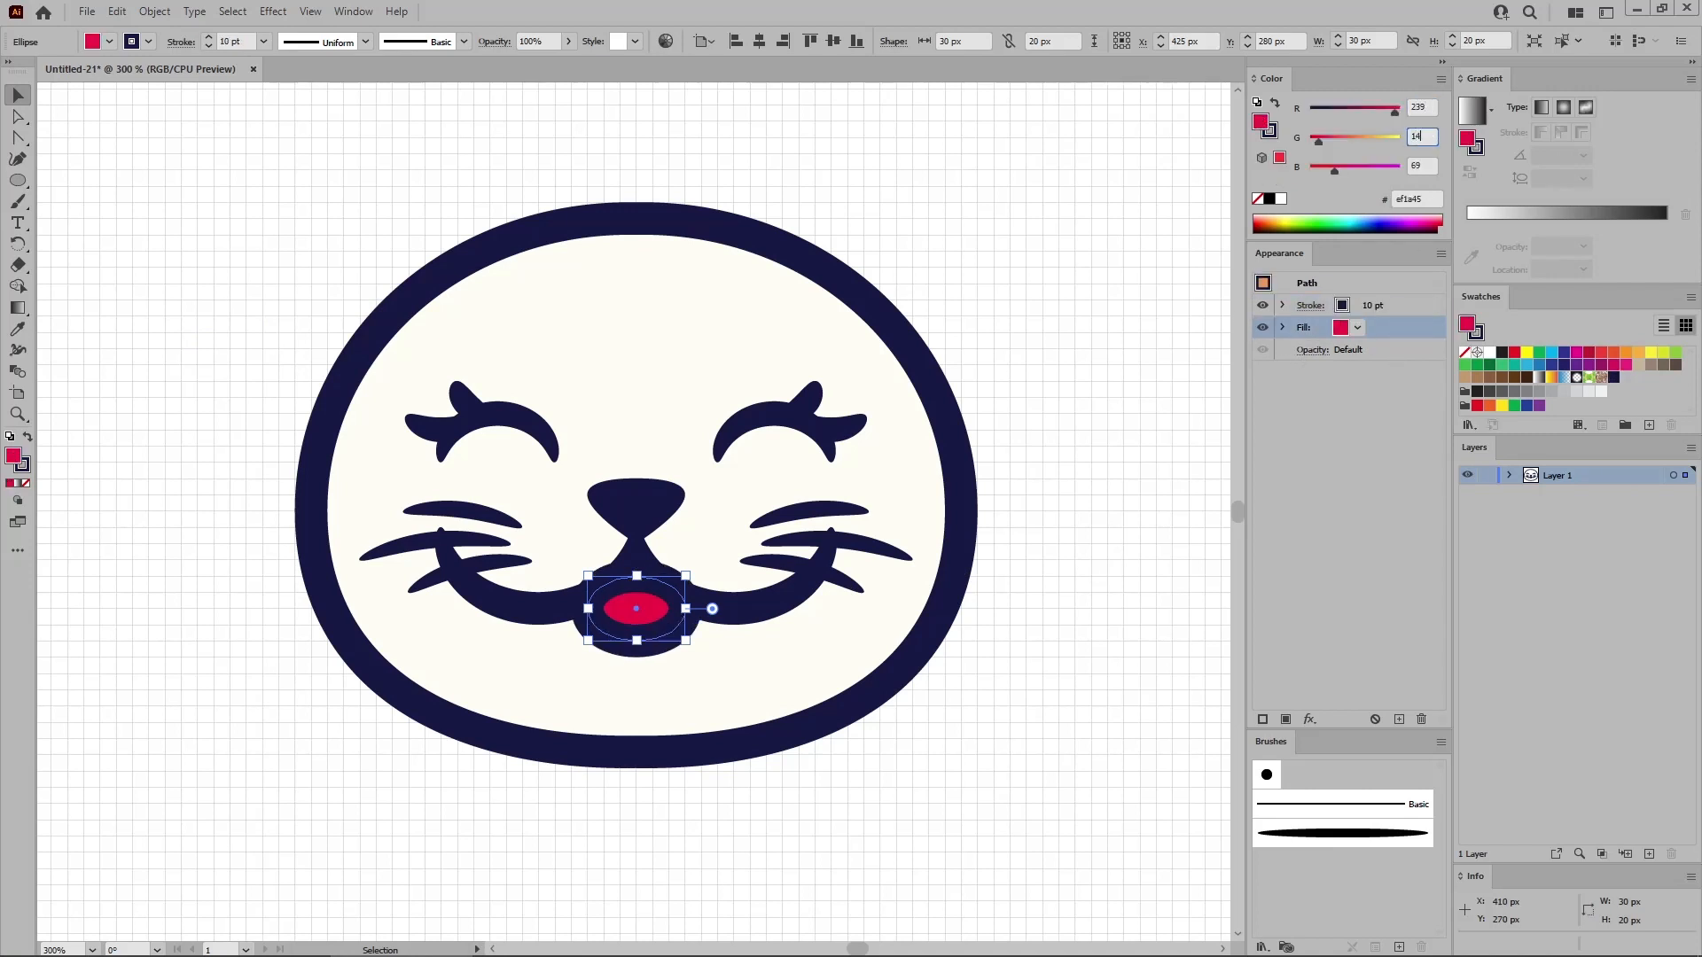
key(Tab)
text(1)
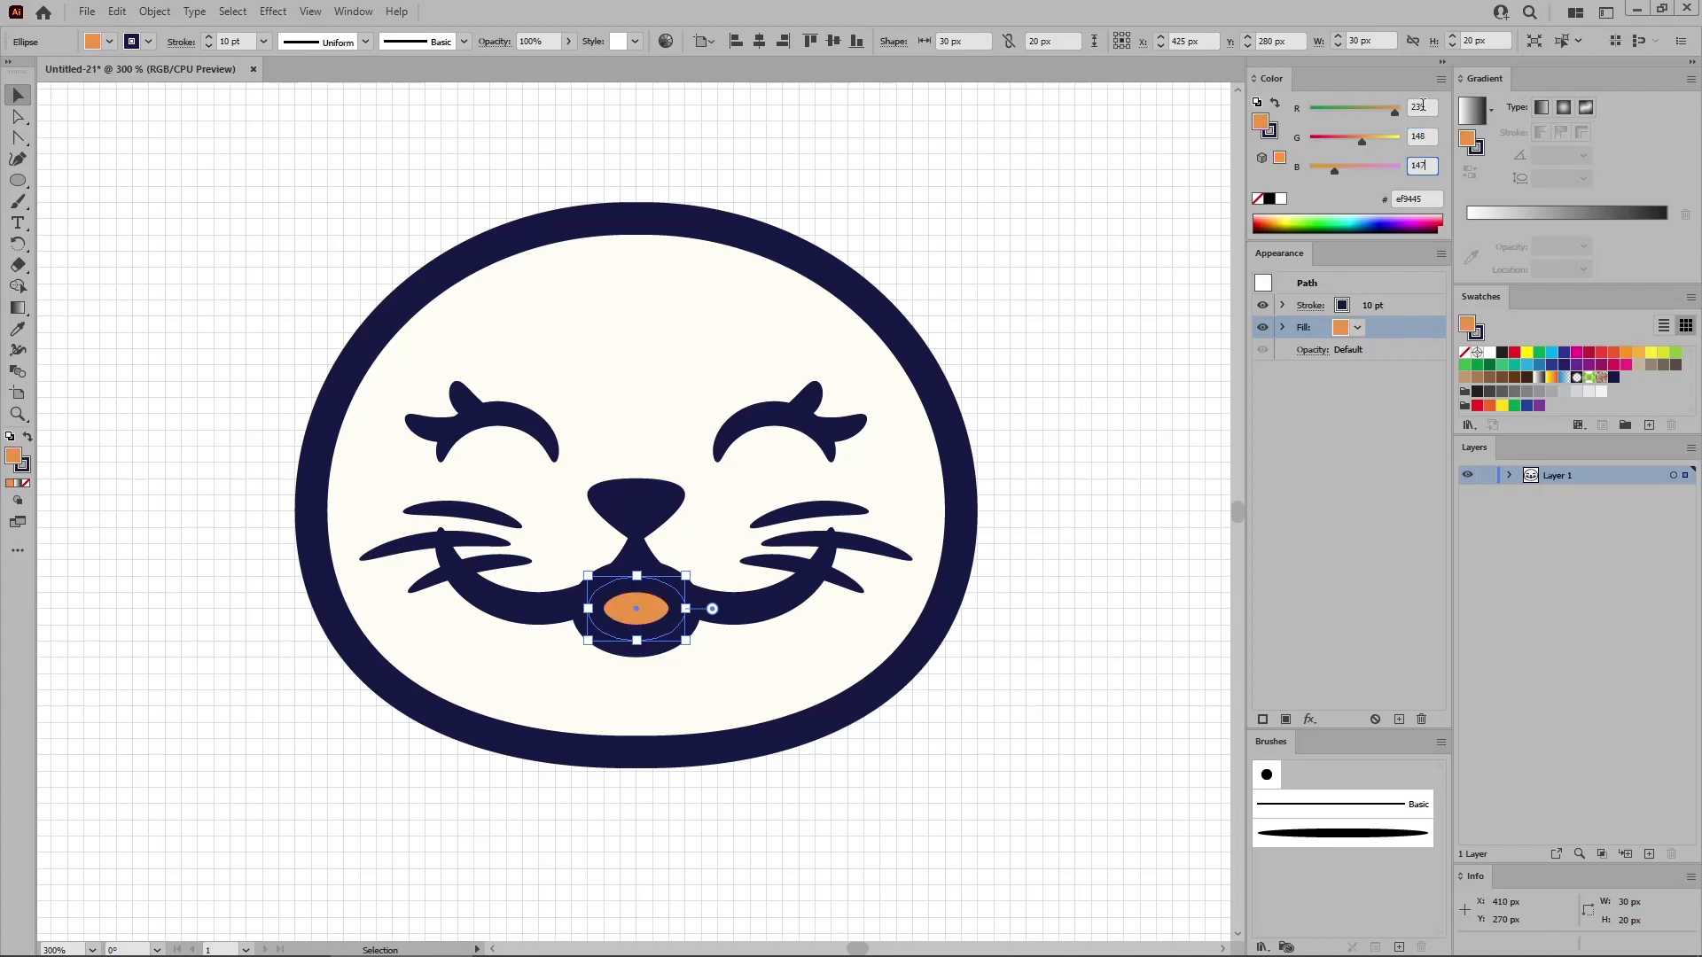
text(47)
key(Return)
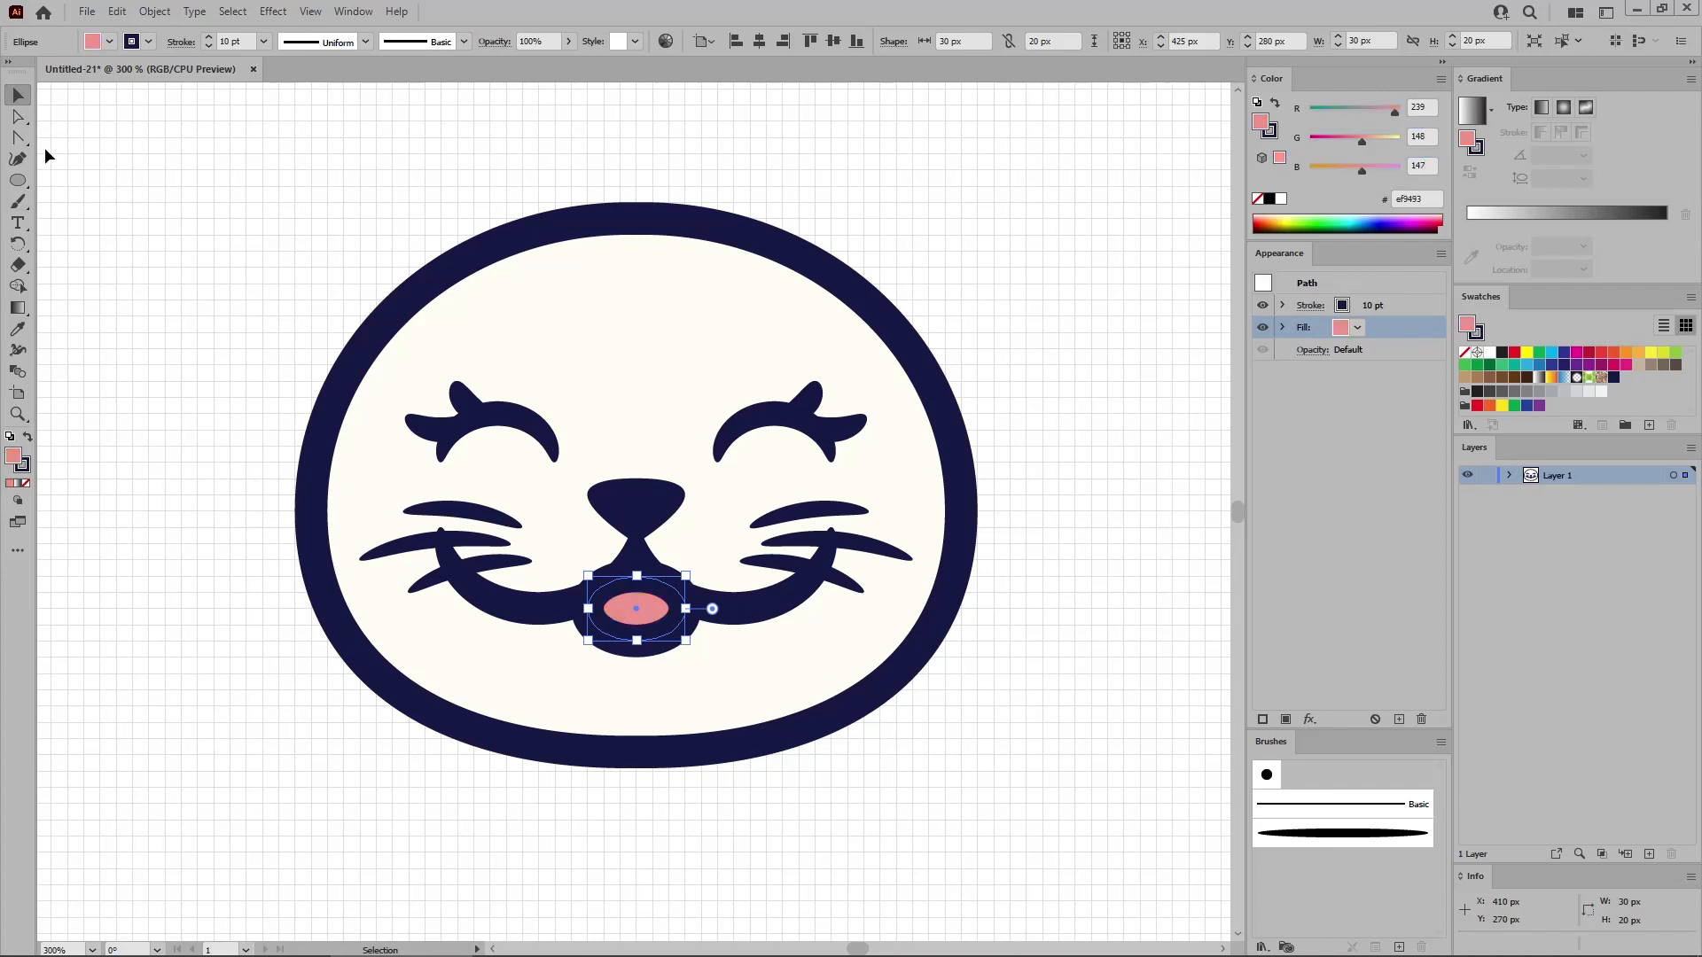
click(19, 137)
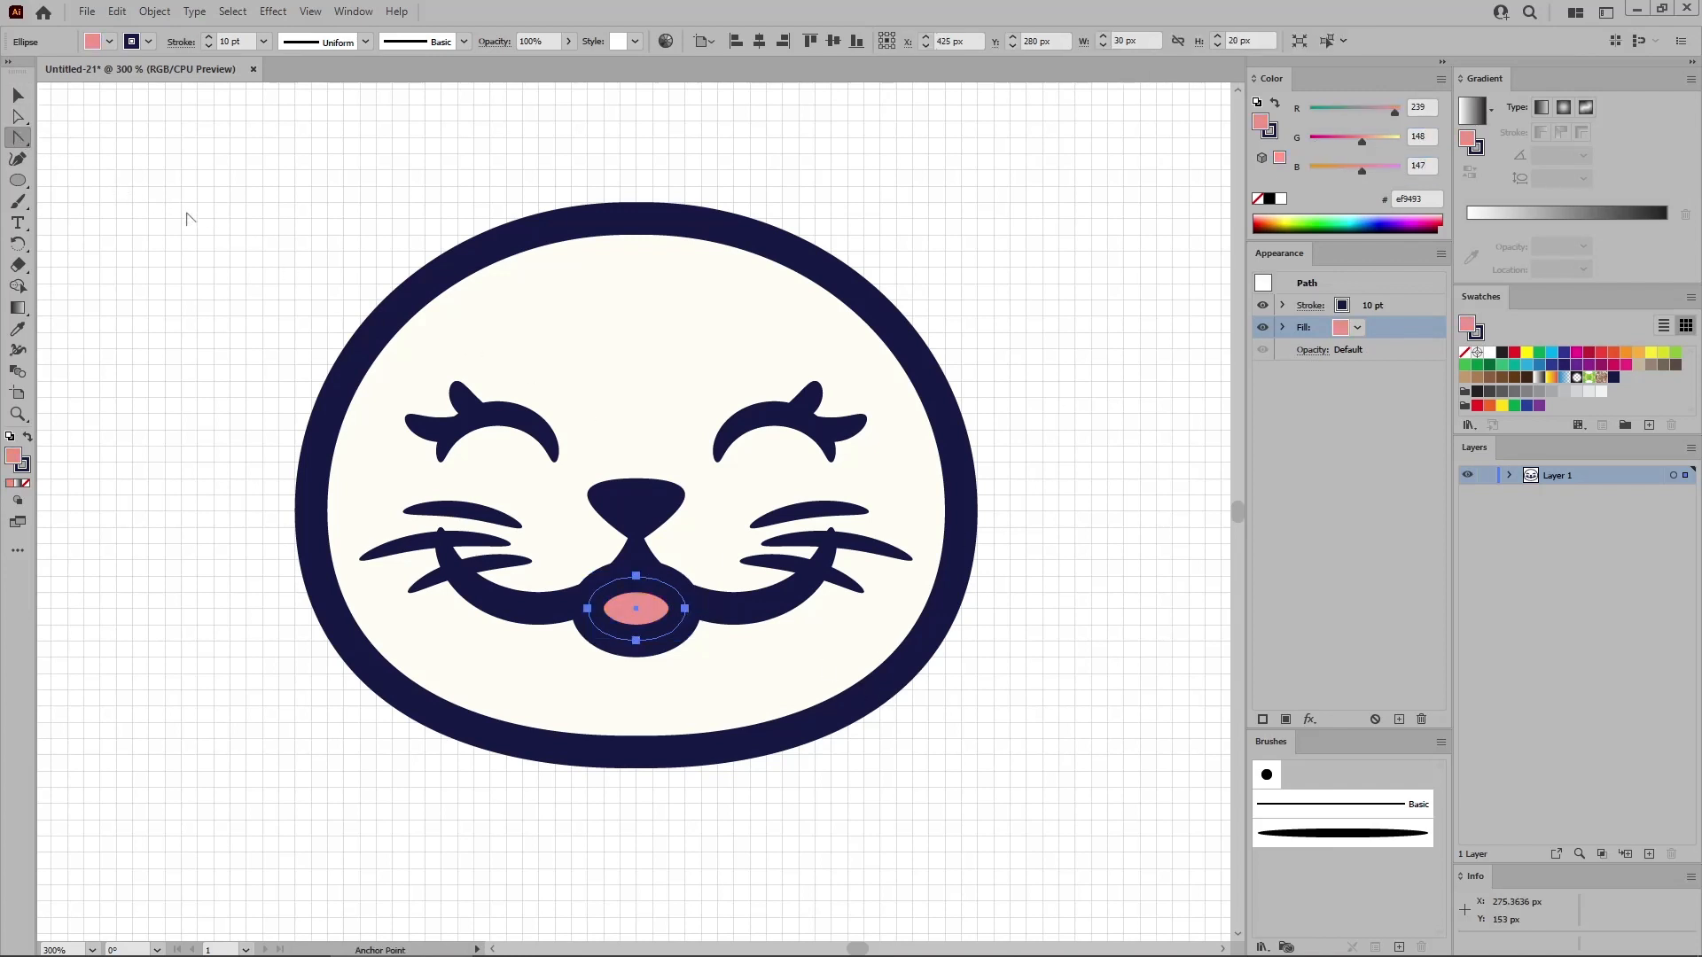
click(637, 577)
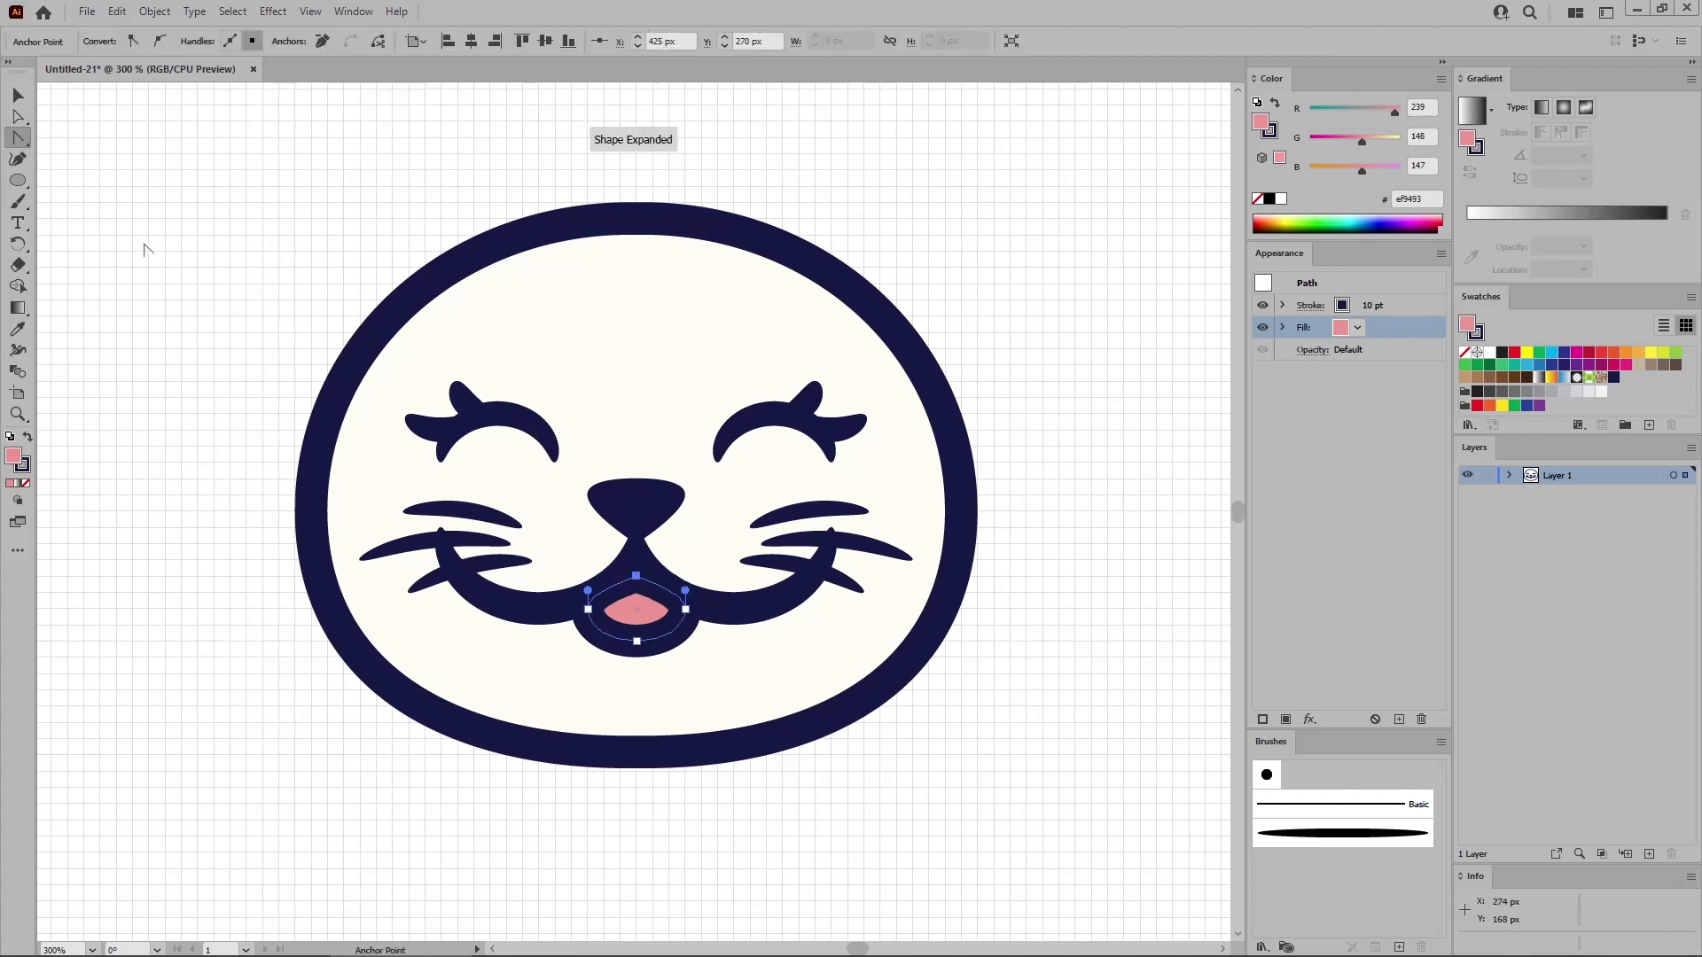
Draw a 45 x 55 px rectangle beside the head's upper left, without a stroke and filled with yellow (RGB 255, 222, 23).
mouse_move(18, 180)
mouse_down()
mouse_move(50, 182)
mouse_move(258, 397)
mouse_up()
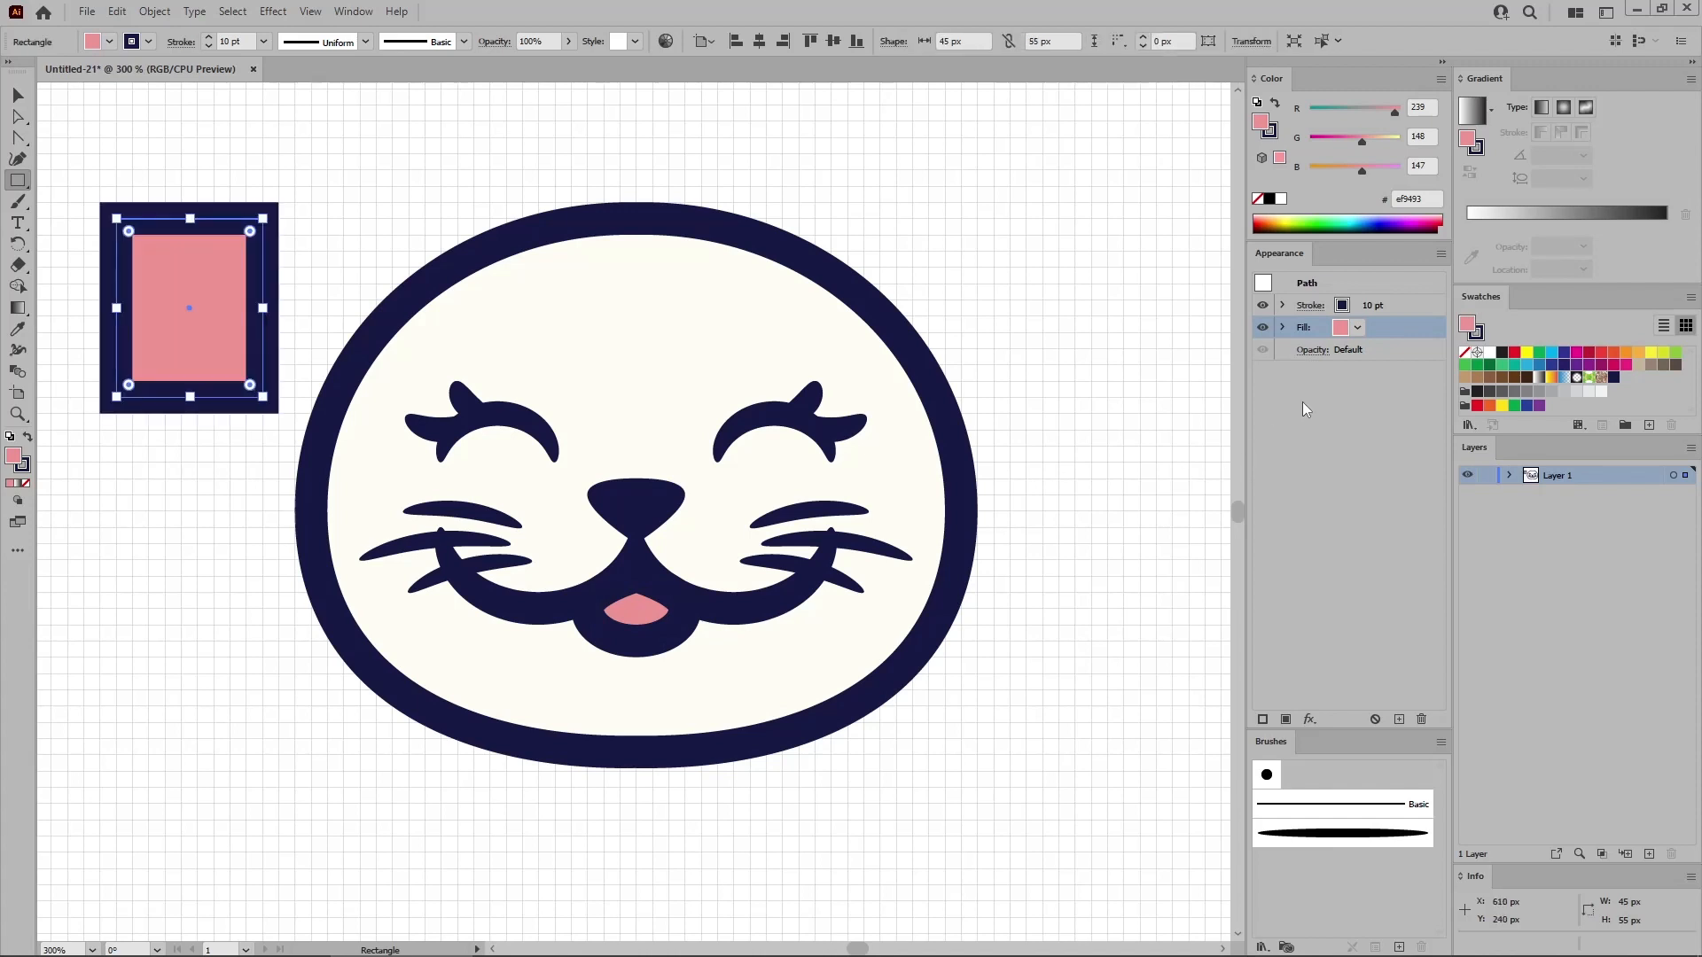
click(1402, 304)
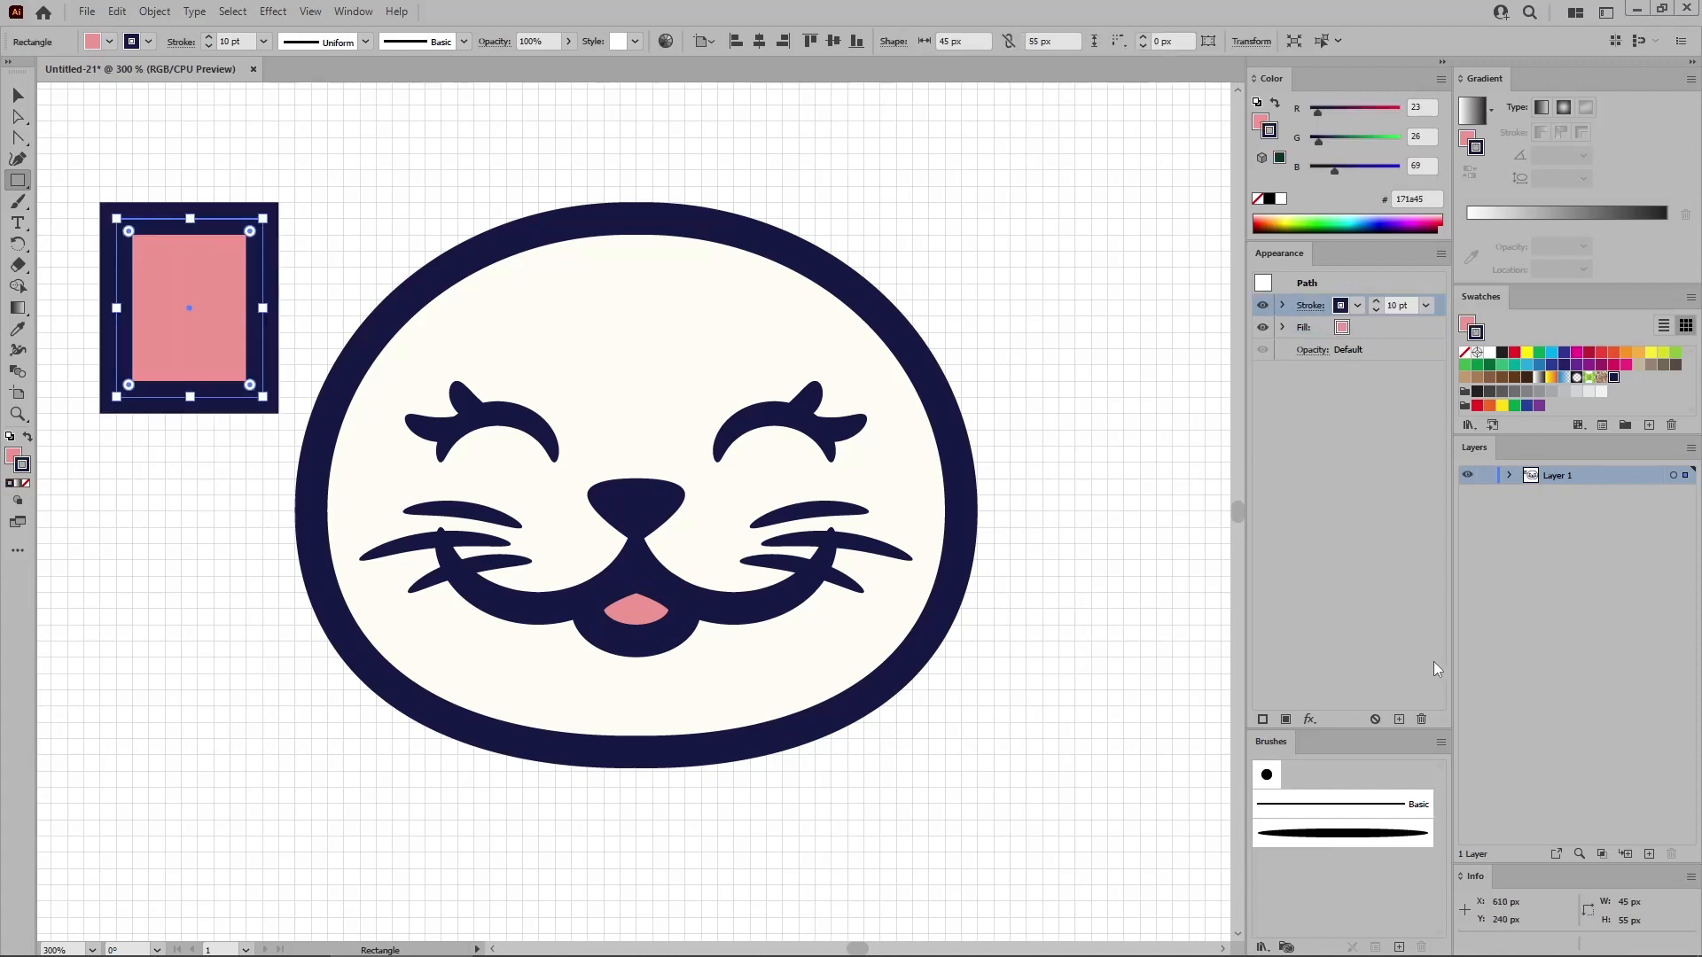
click(1420, 719)
click(1402, 334)
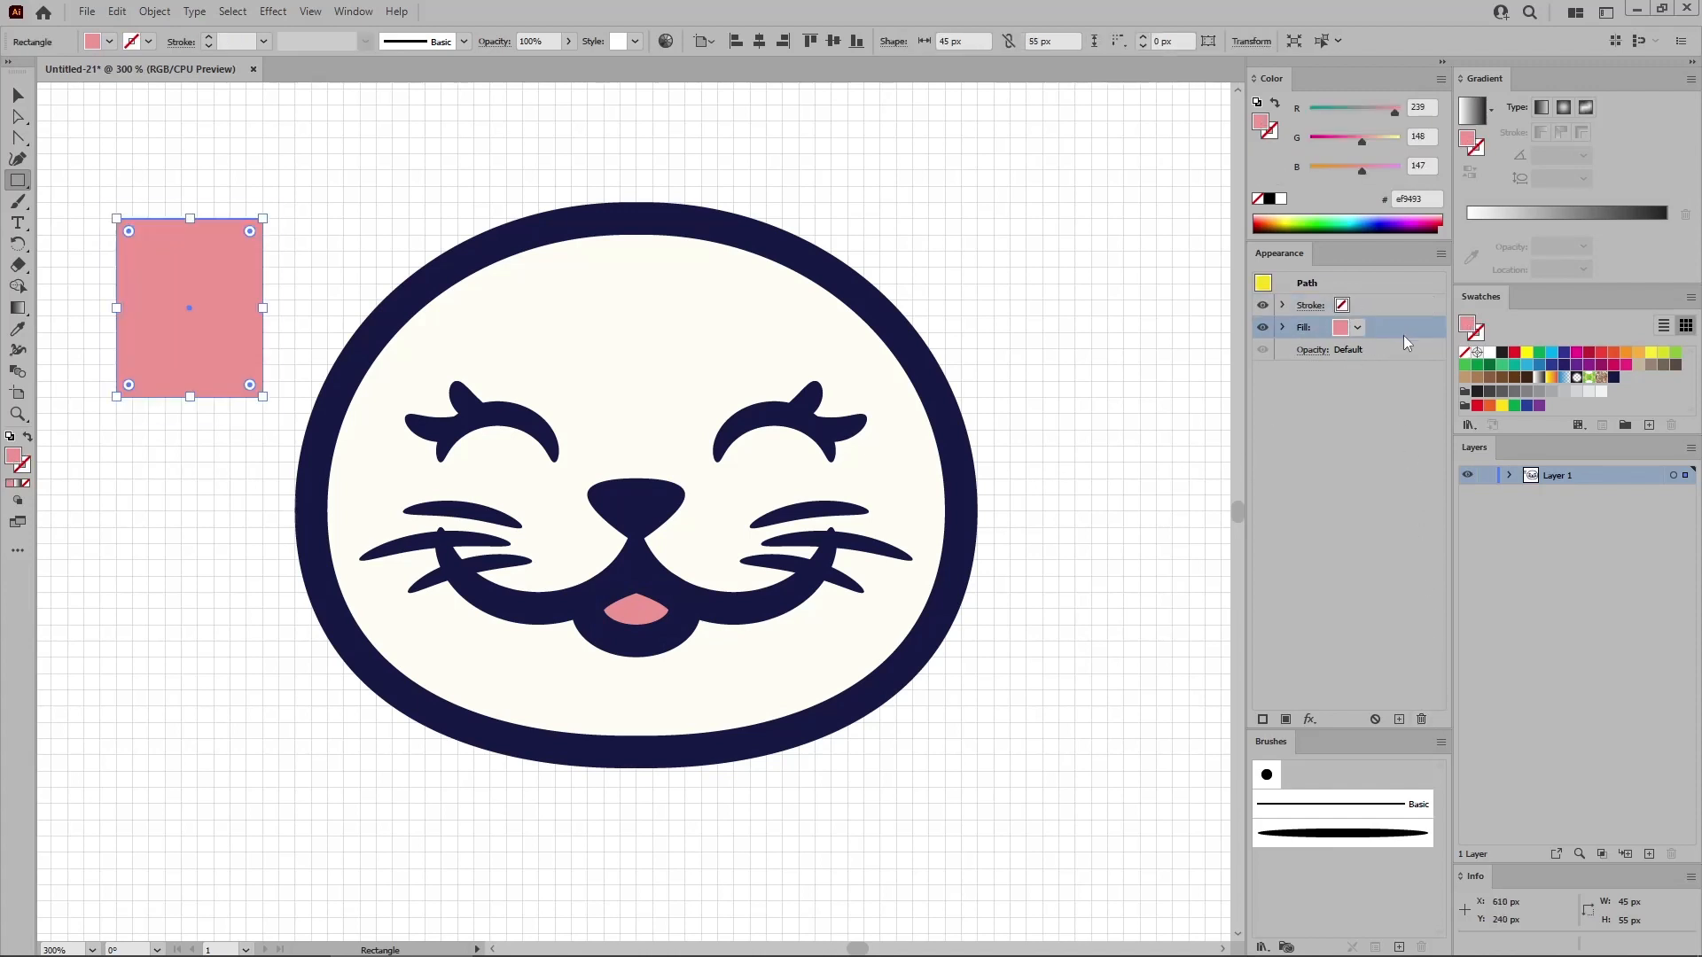
click(1502, 406)
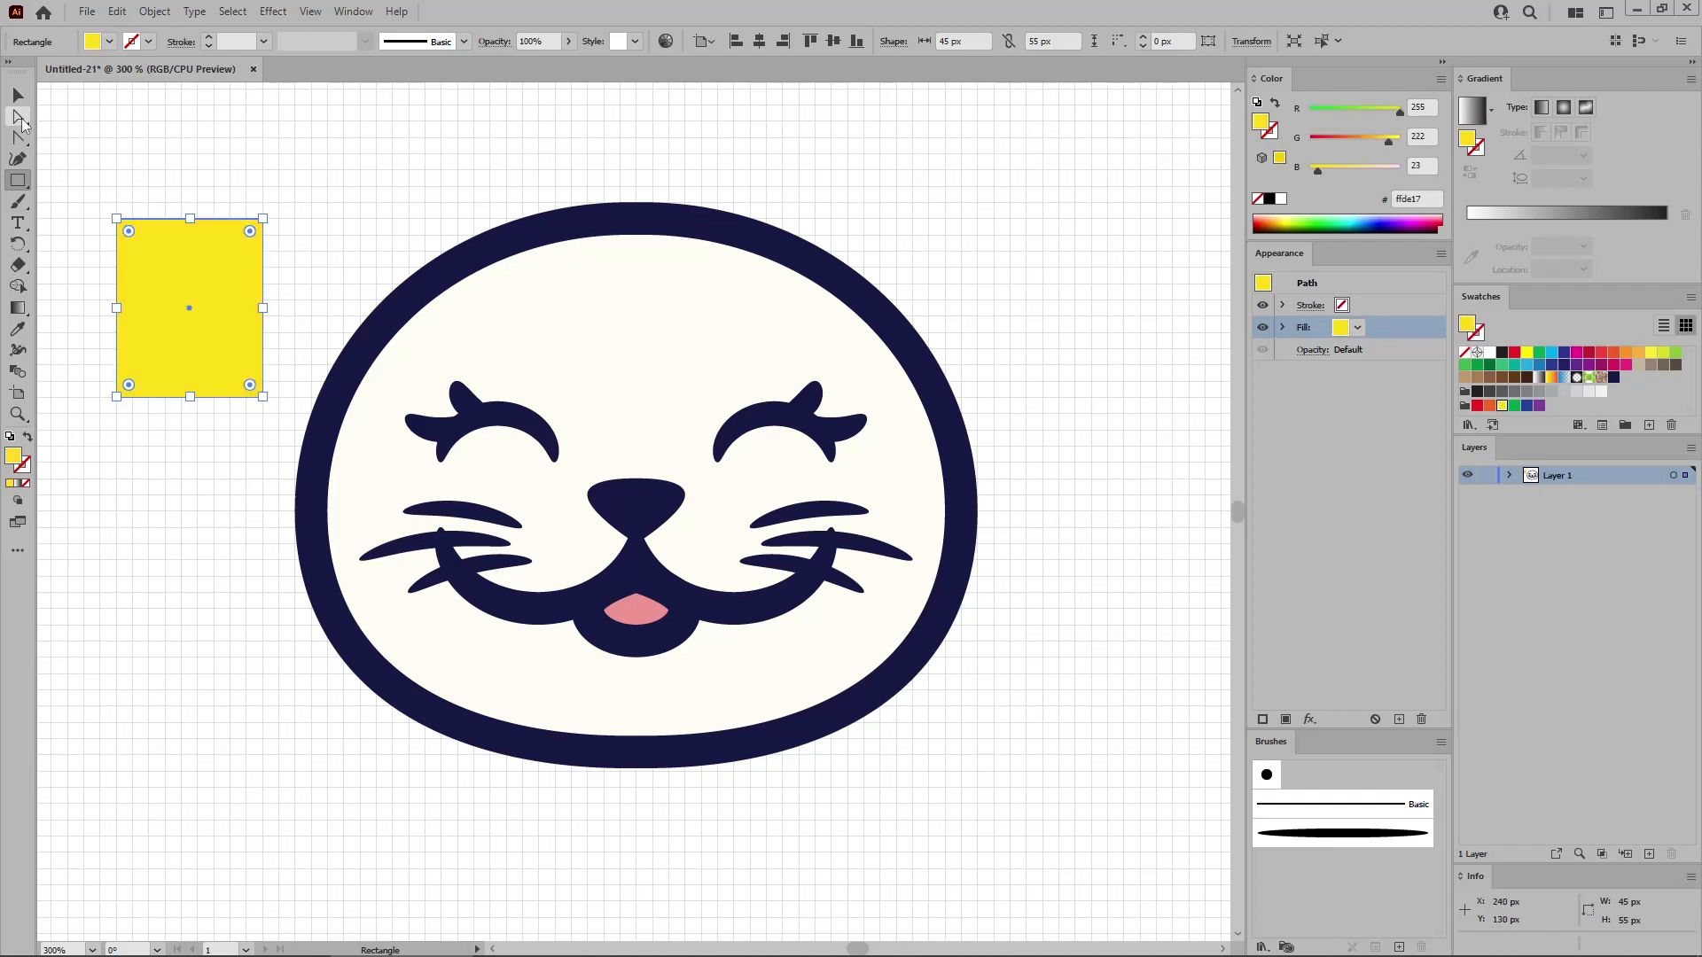
Turn the yellow rectangle into a triangle by removing its top-right anchor and moving the top-left one to X 300 px, Y 160 px.
click(19, 117)
click(262, 218)
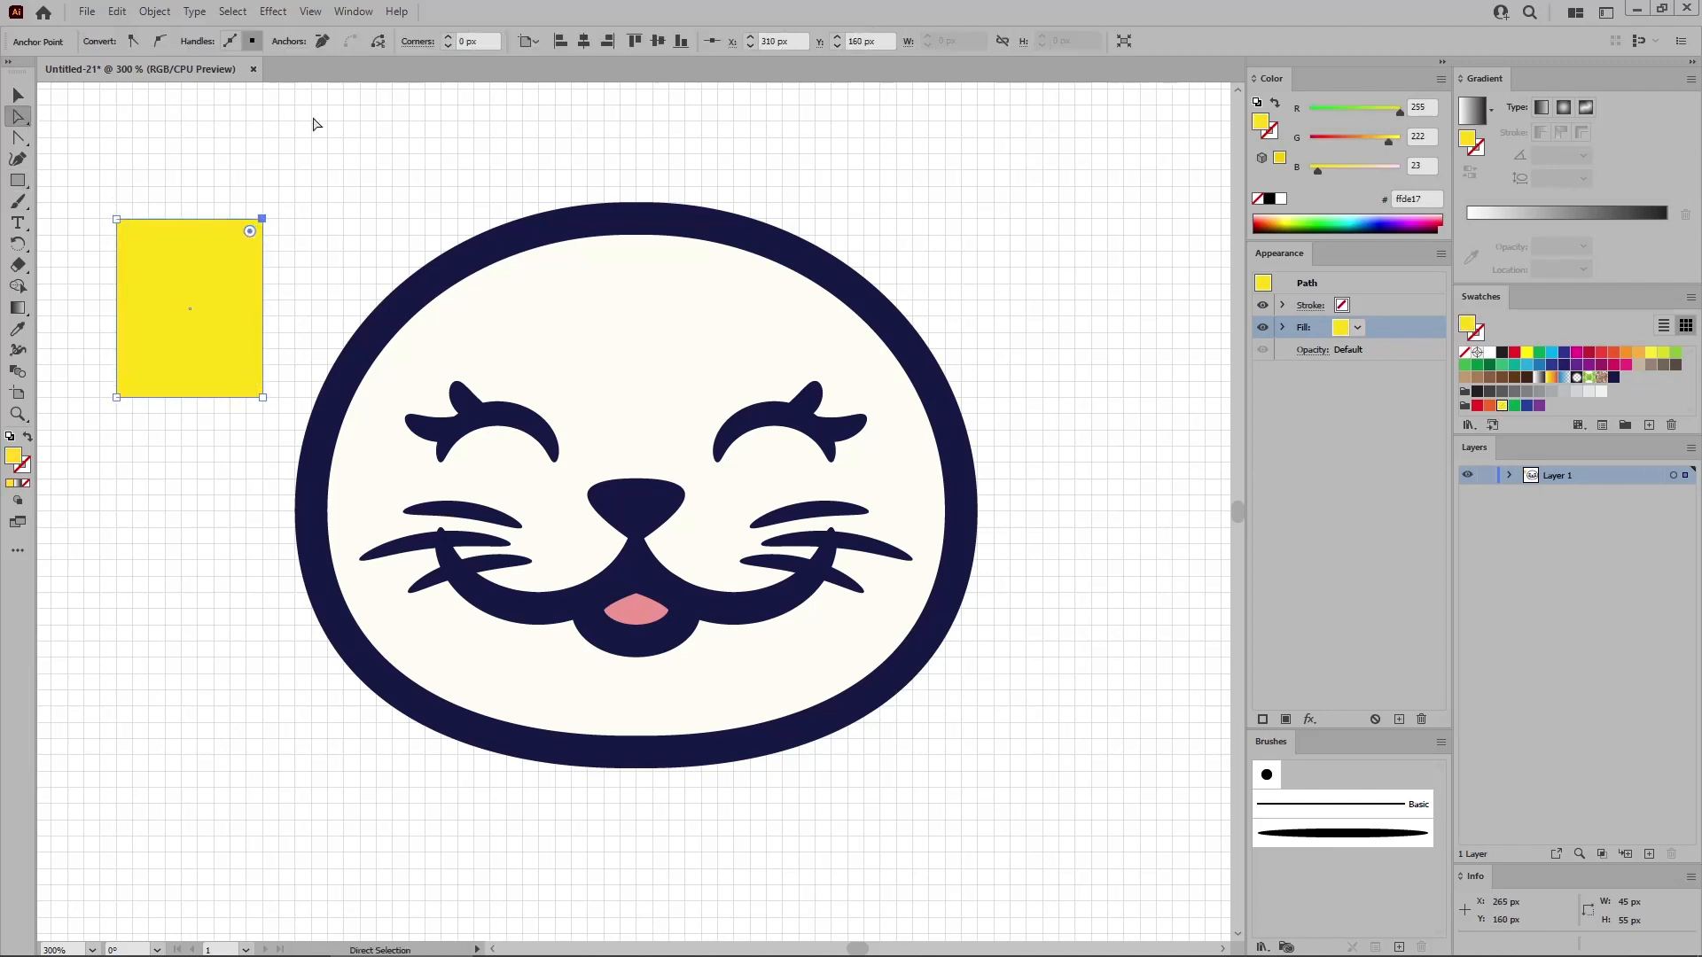
click(324, 42)
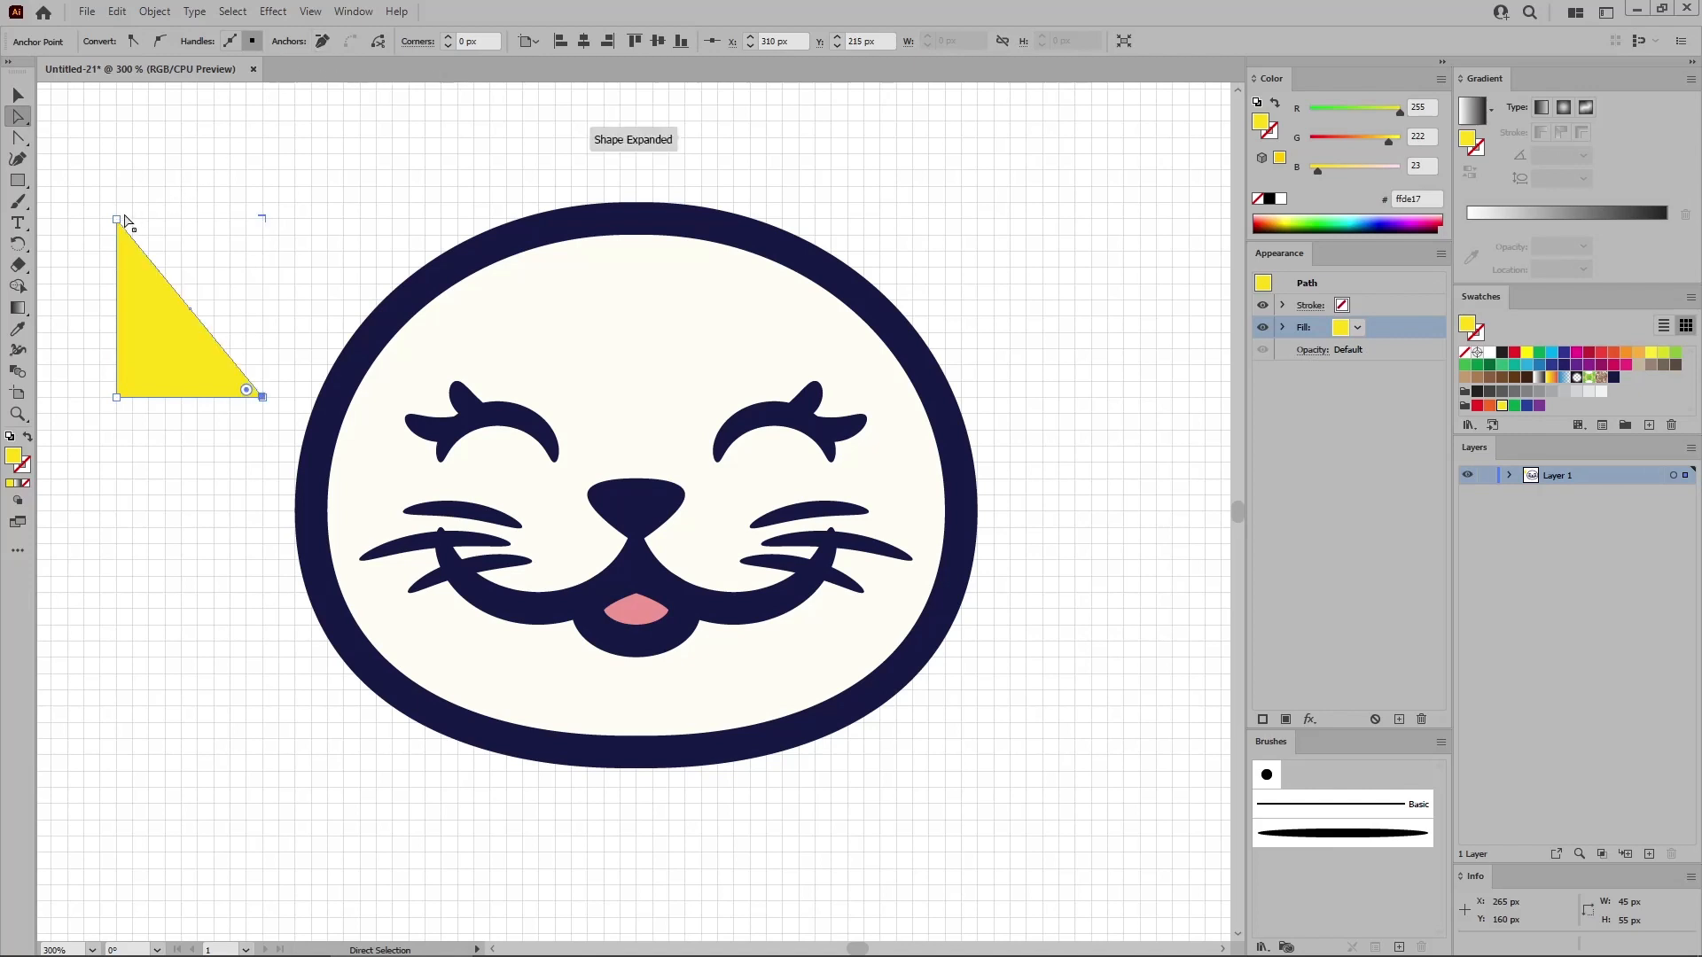
drag(117, 221, 229, 219)
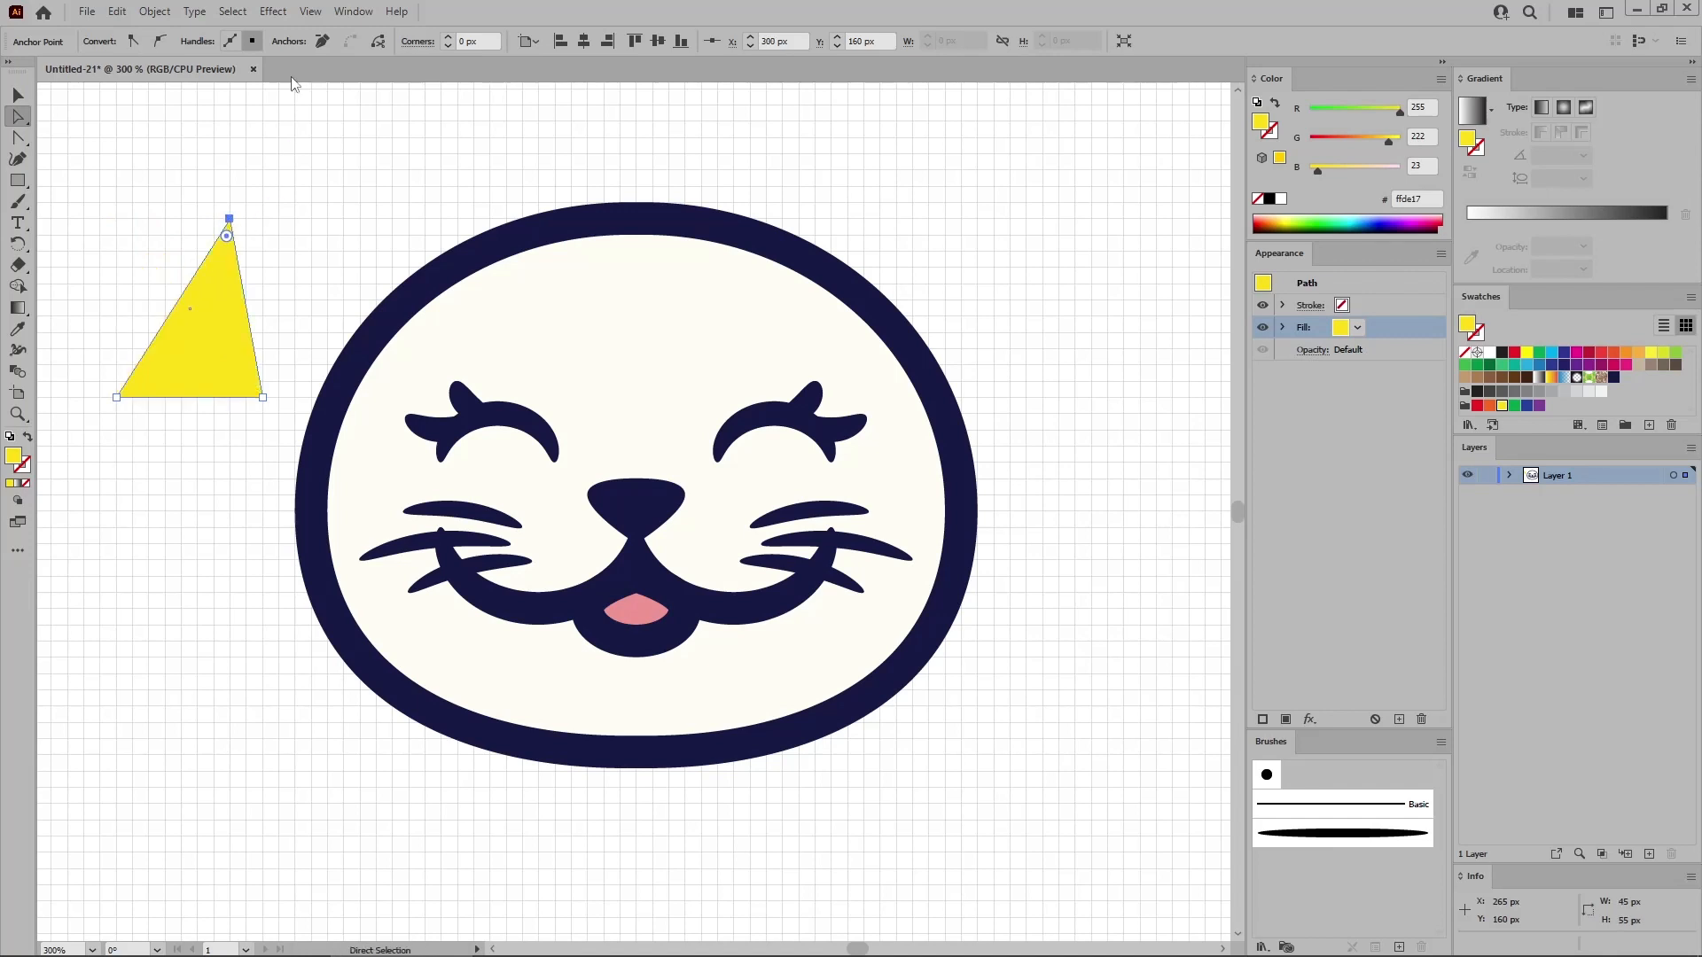
Apply a vertical Bulge warp with an increased bend to the yellow triangle, with preview on, and expand its appearance.
click(273, 11)
mouse_move(332, 241)
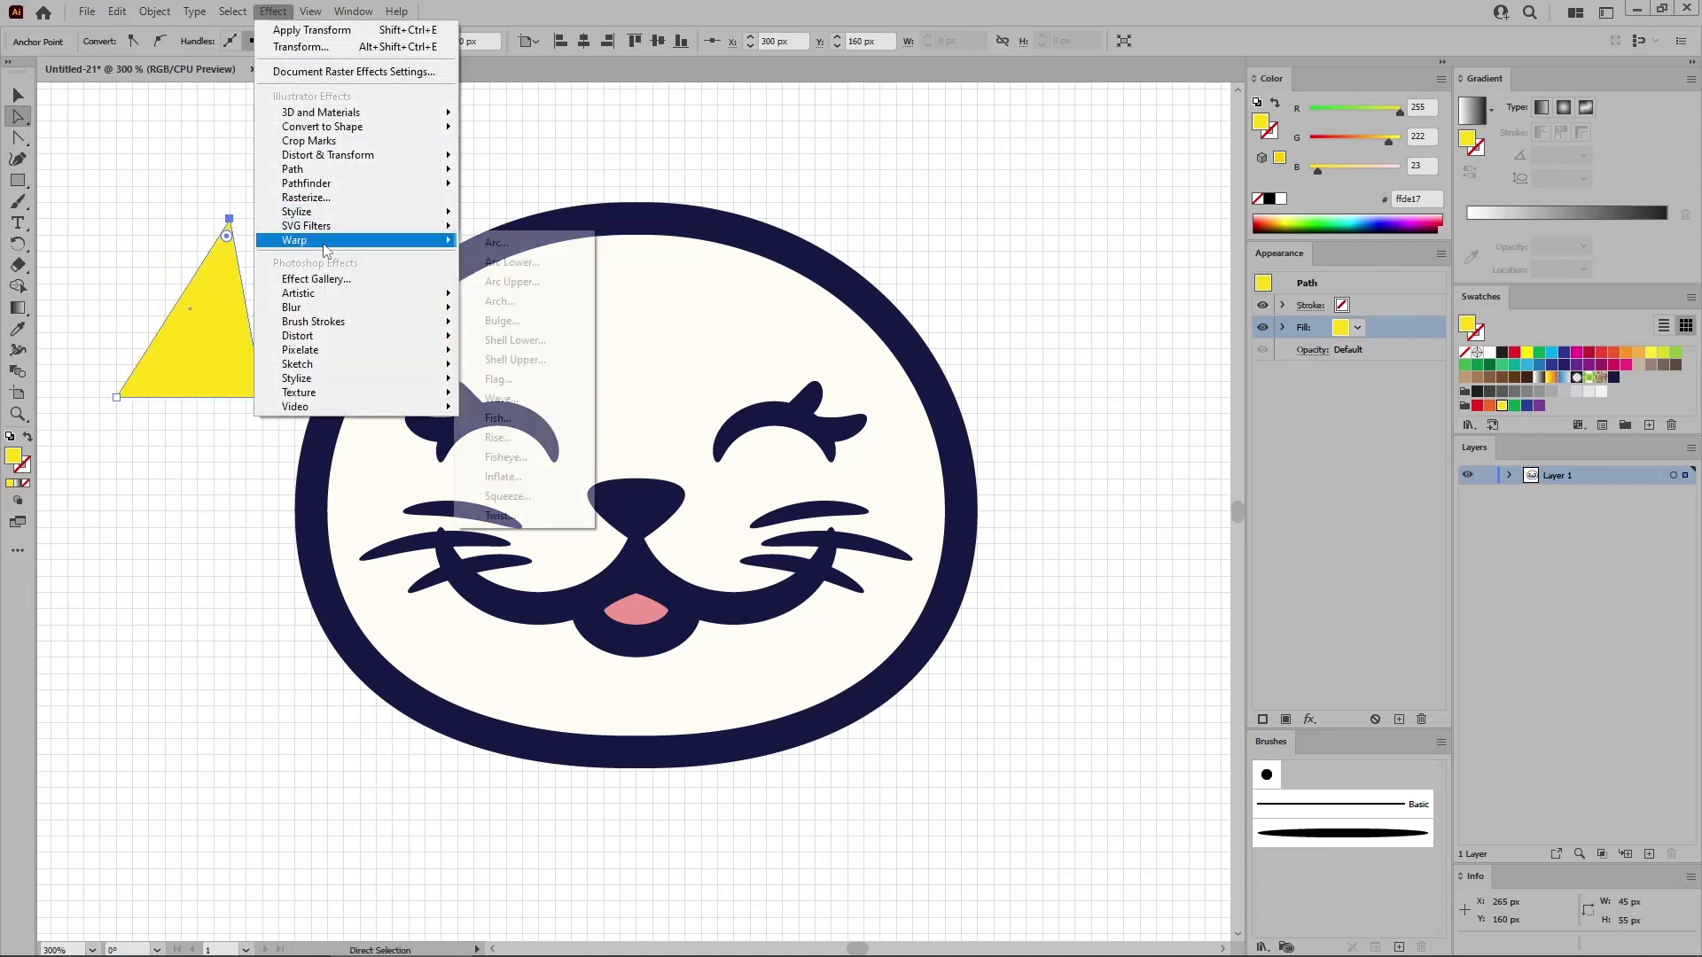
click(532, 323)
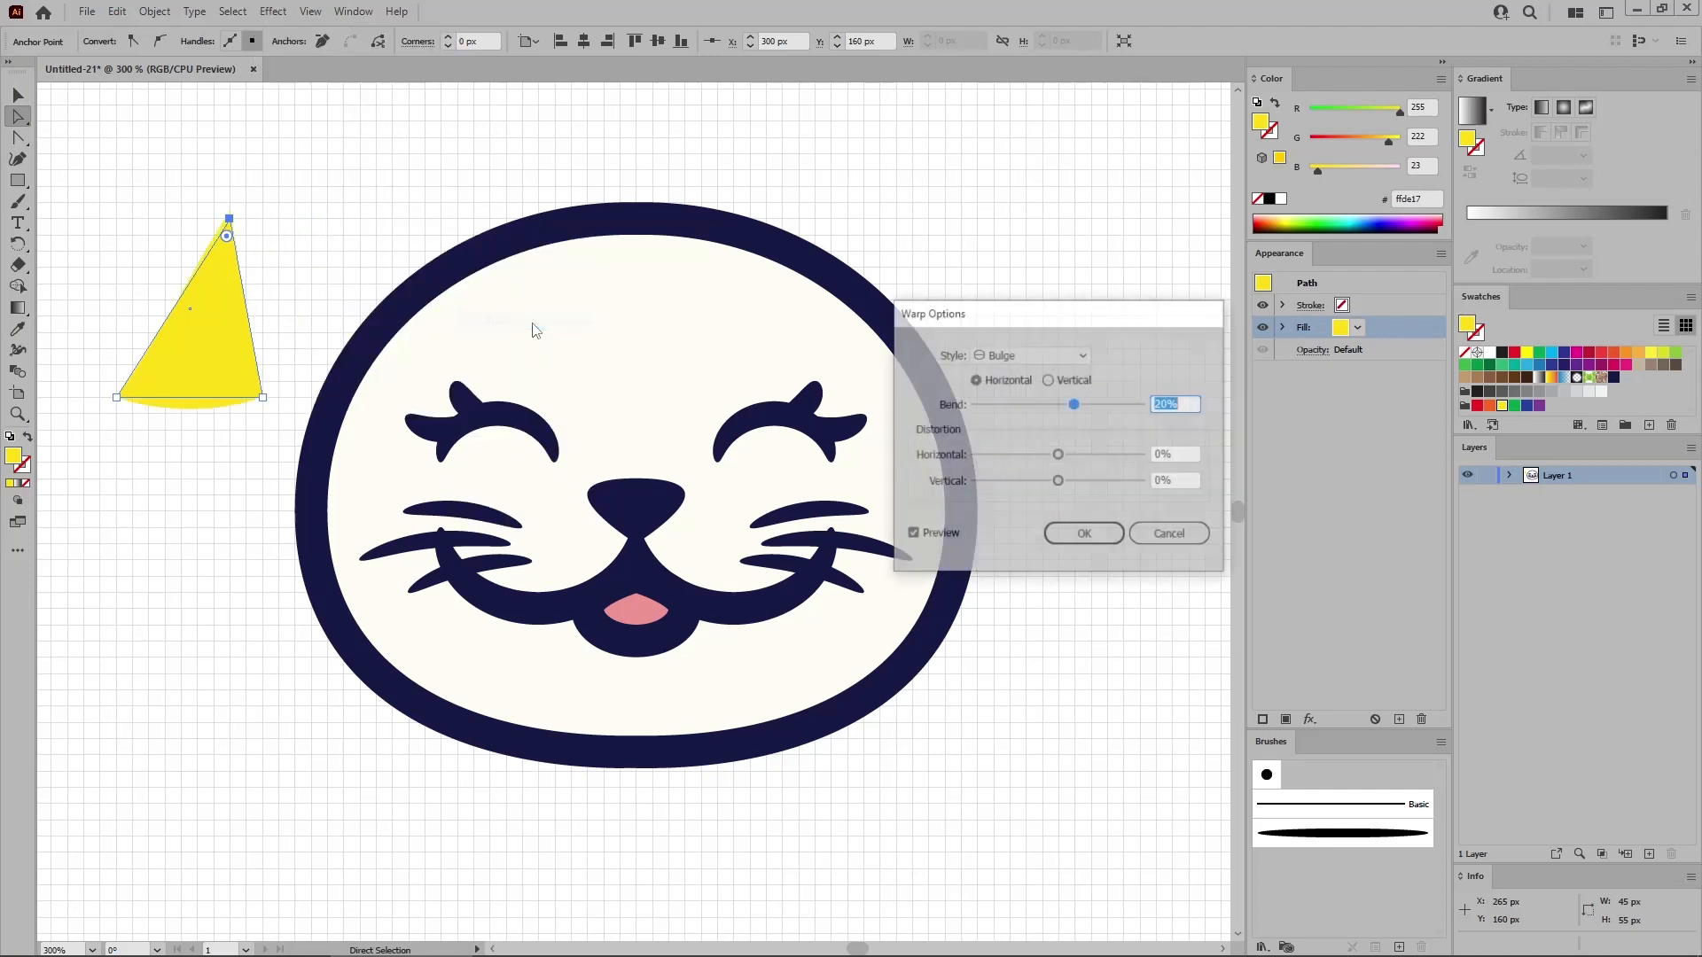
click(1048, 381)
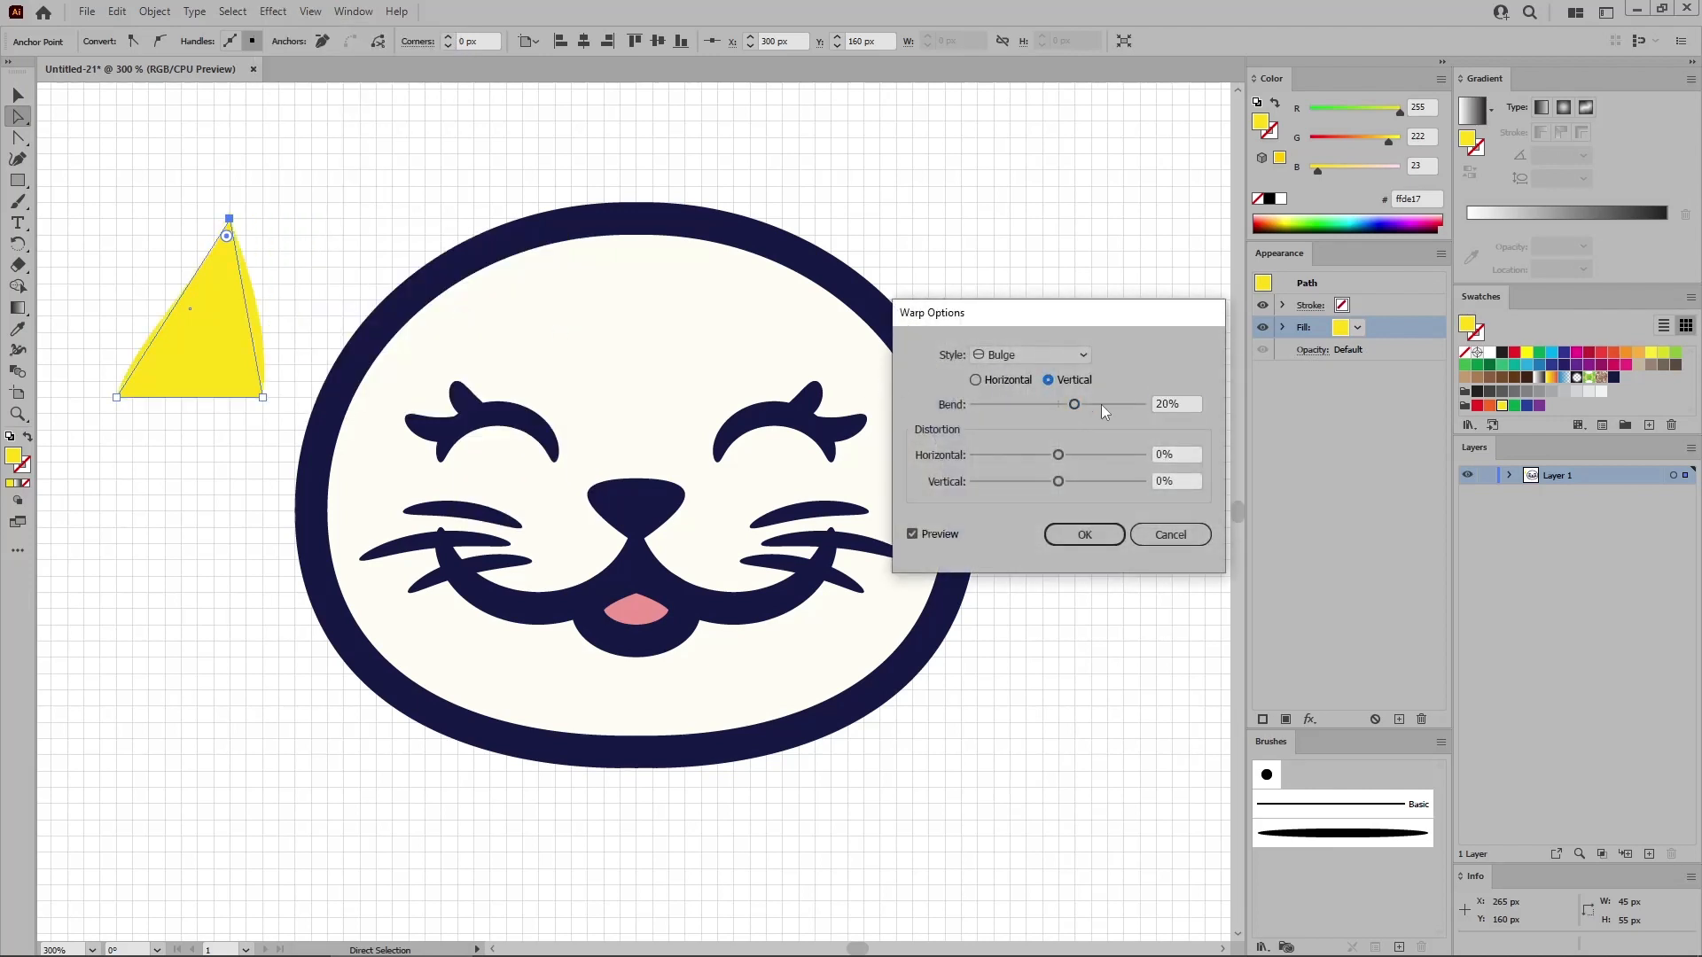
drag(1073, 405, 1101, 406)
click(1102, 540)
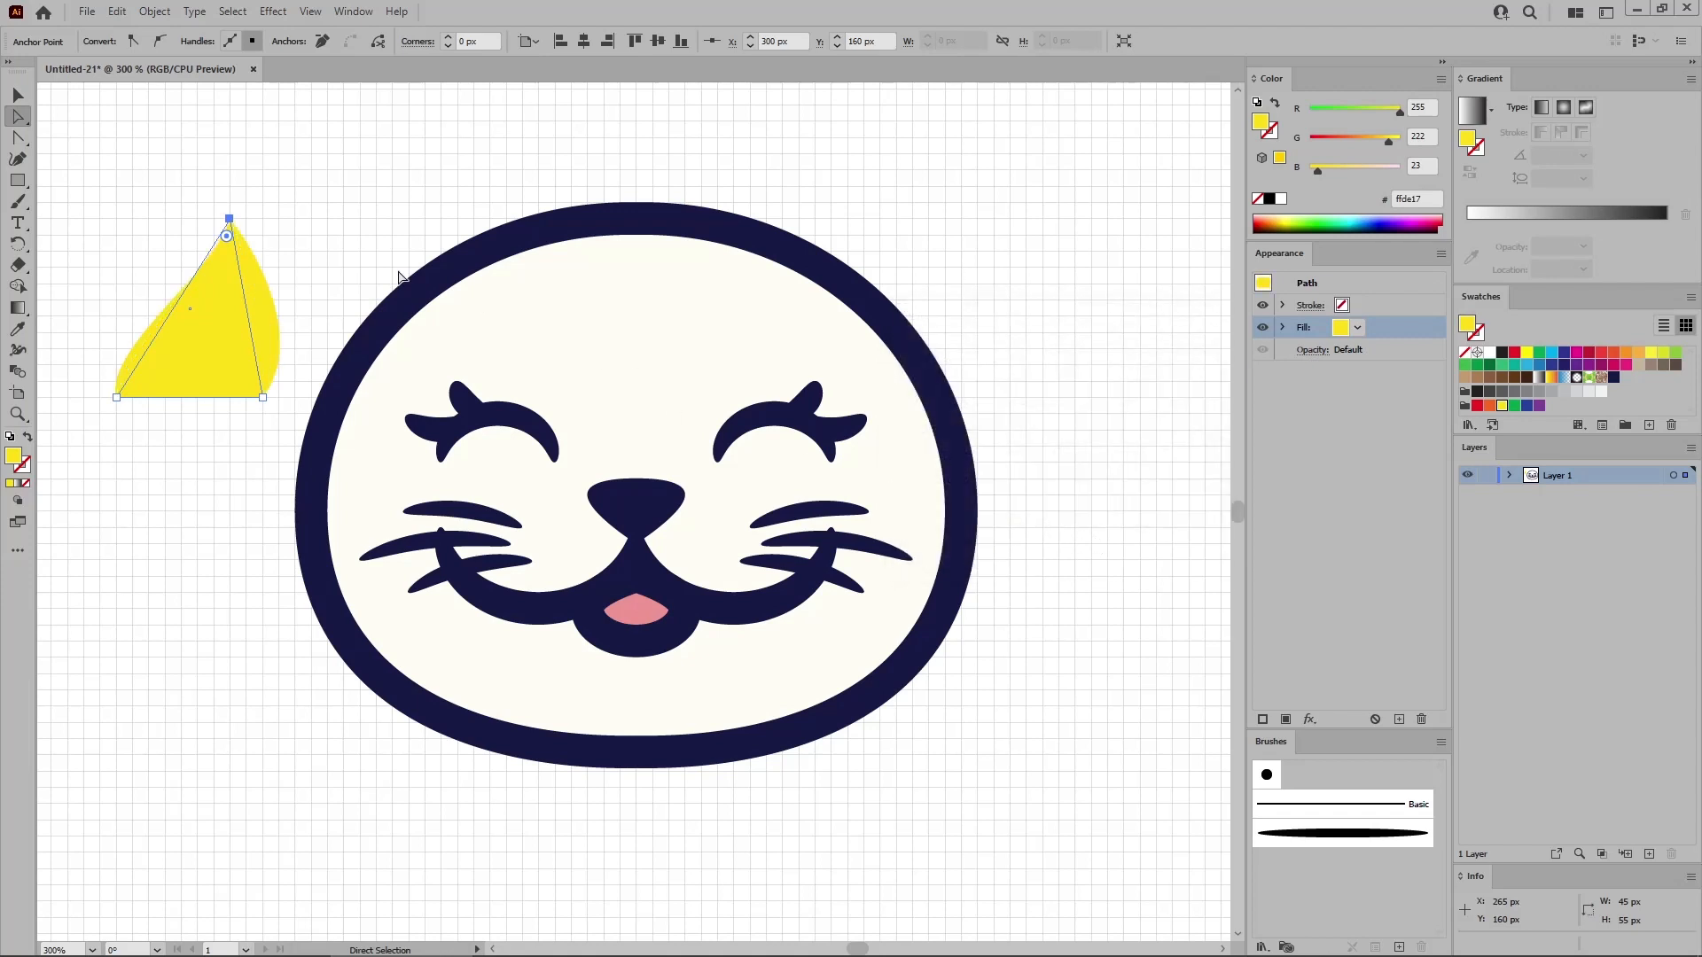
click(155, 11)
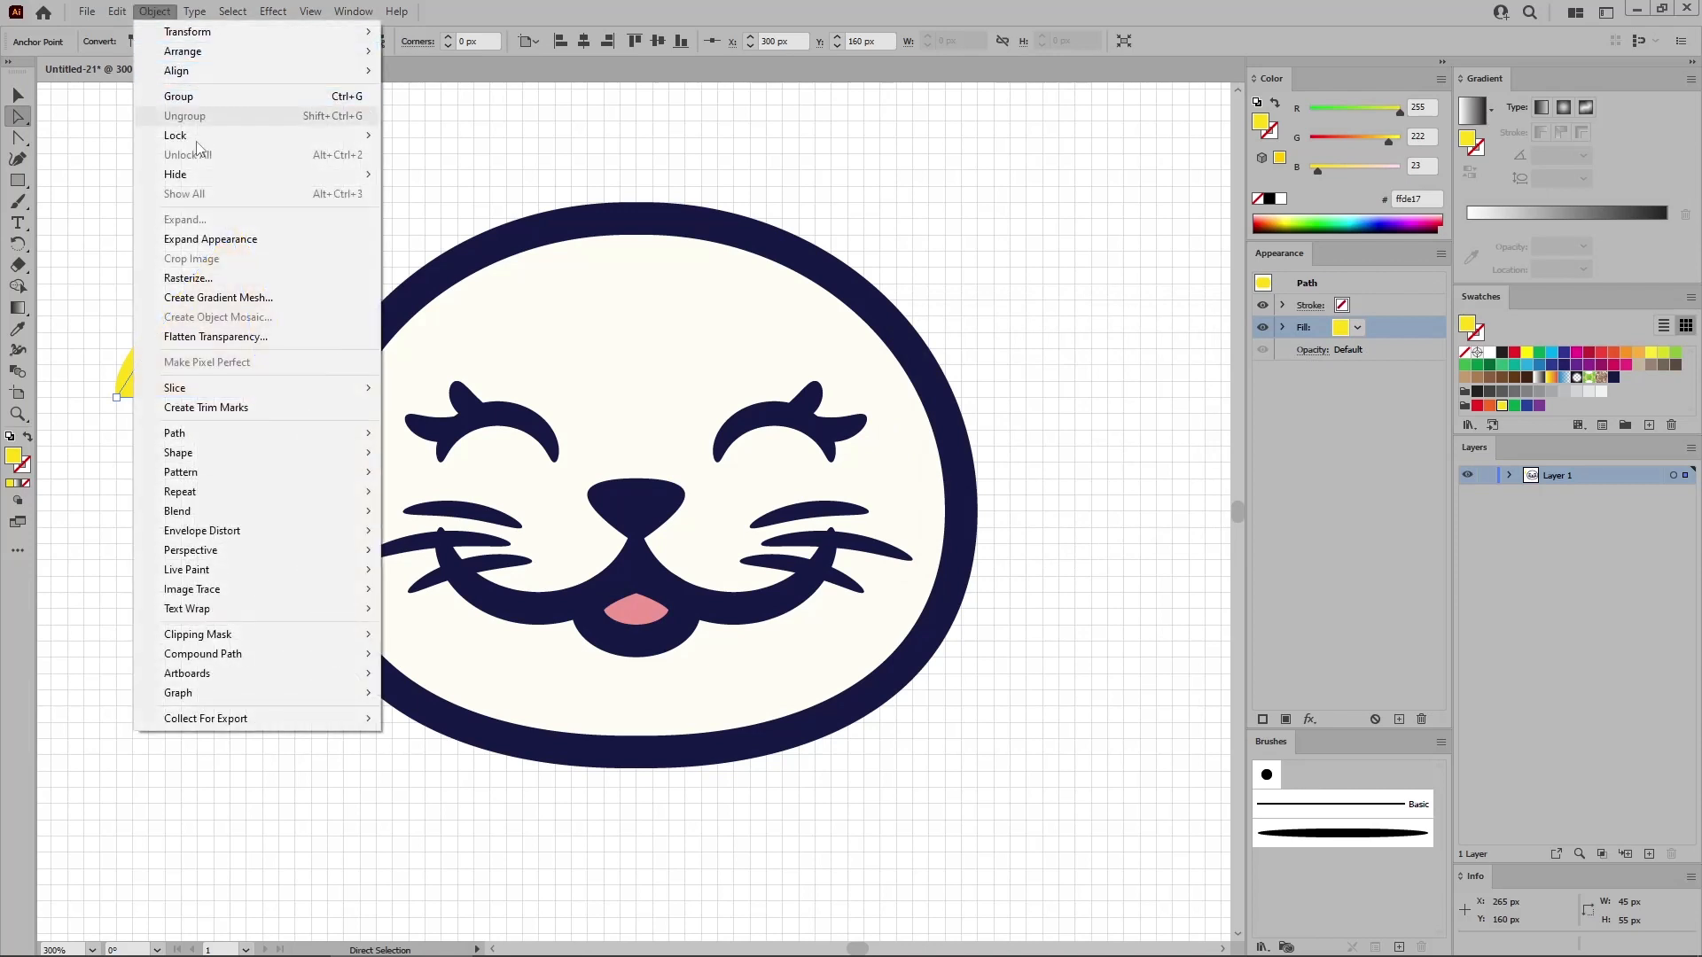
click(217, 239)
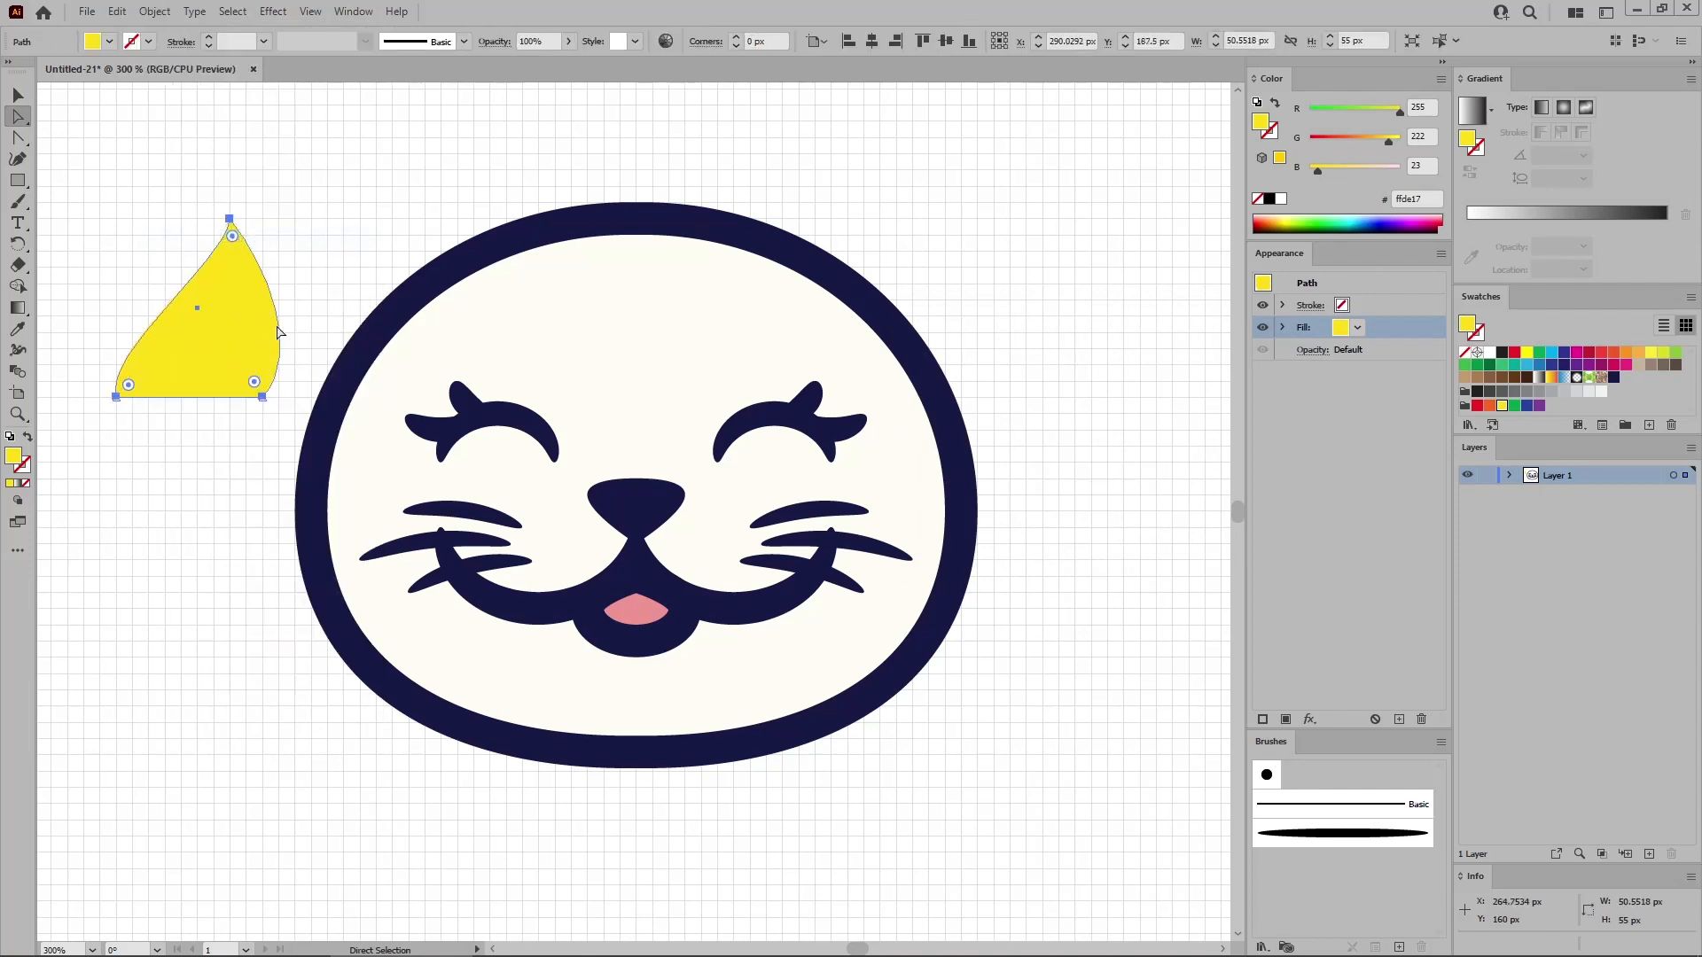
click(308, 316)
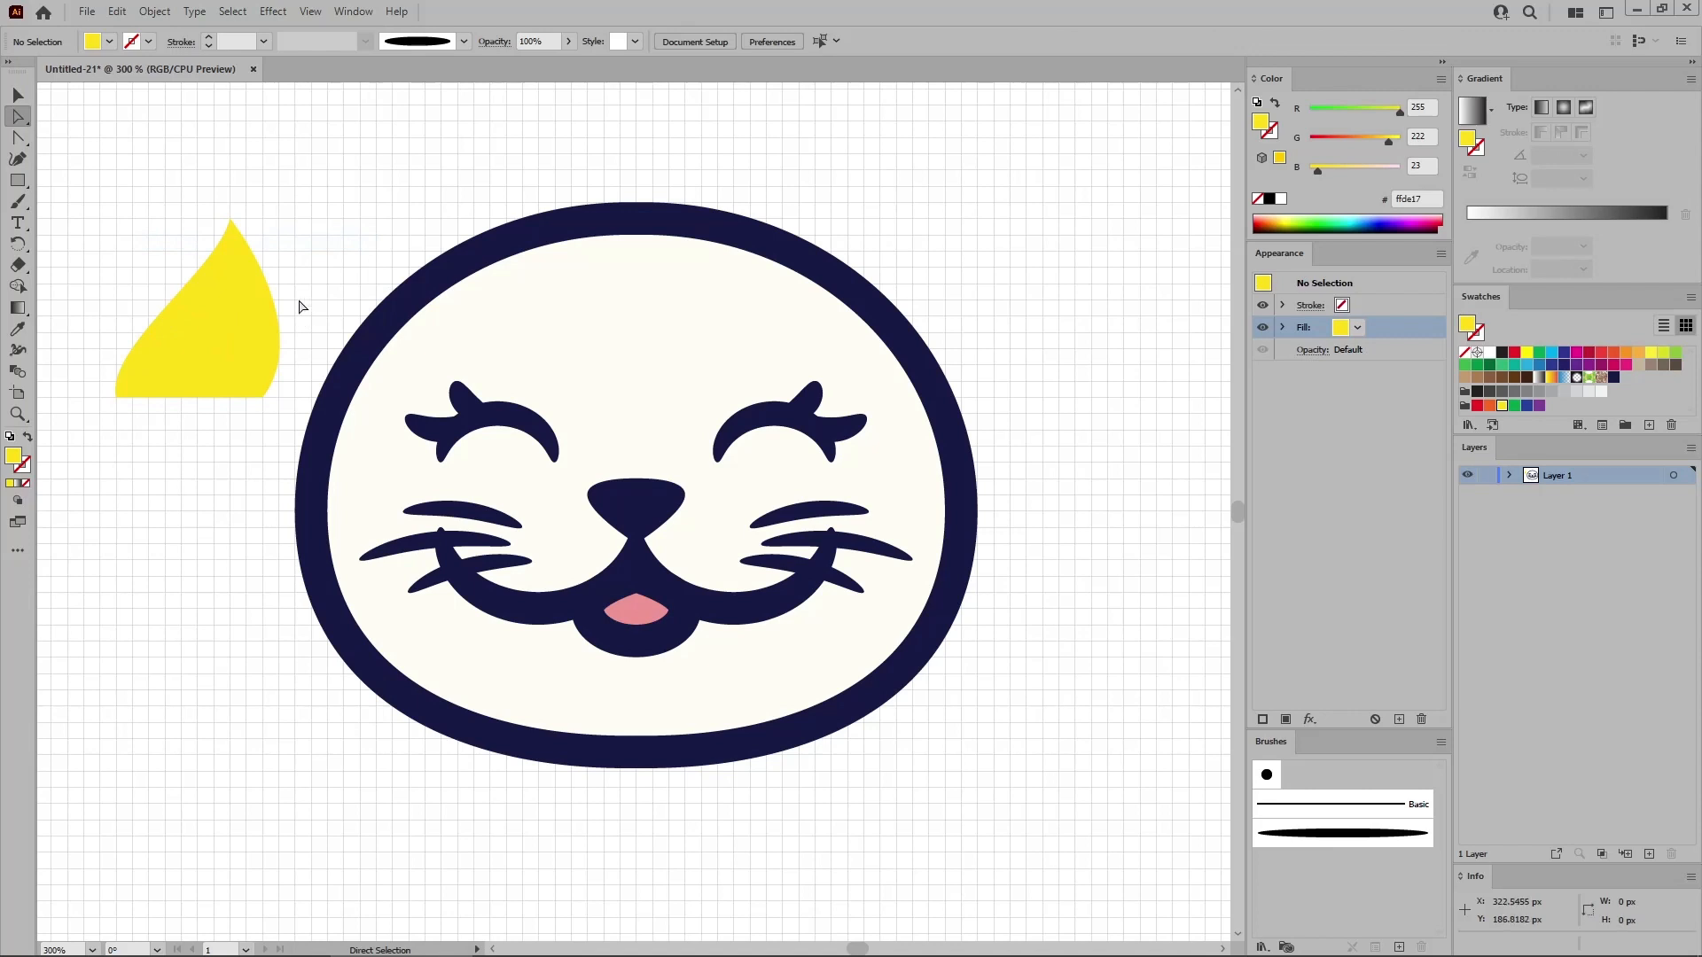
Draw a 15 x 55 px rectangle over the yellow ear shape, below its tip, and fill it with blue (RGB 0, 174, 239).
key(m)
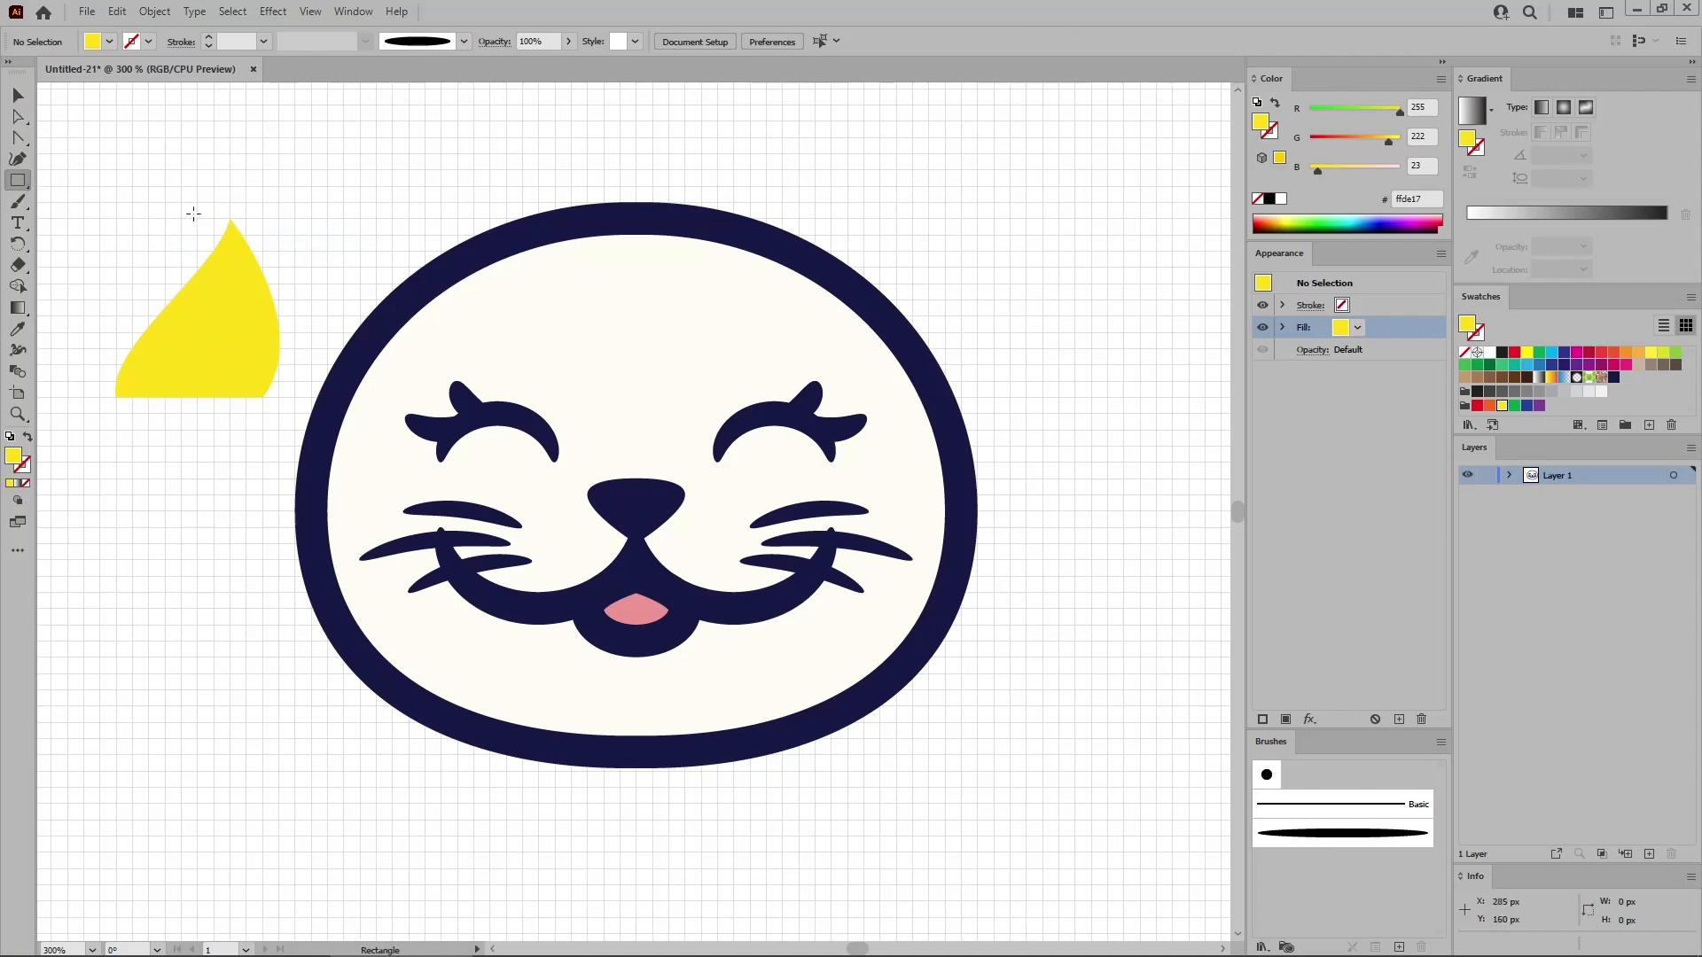
drag(246, 218, 198, 398)
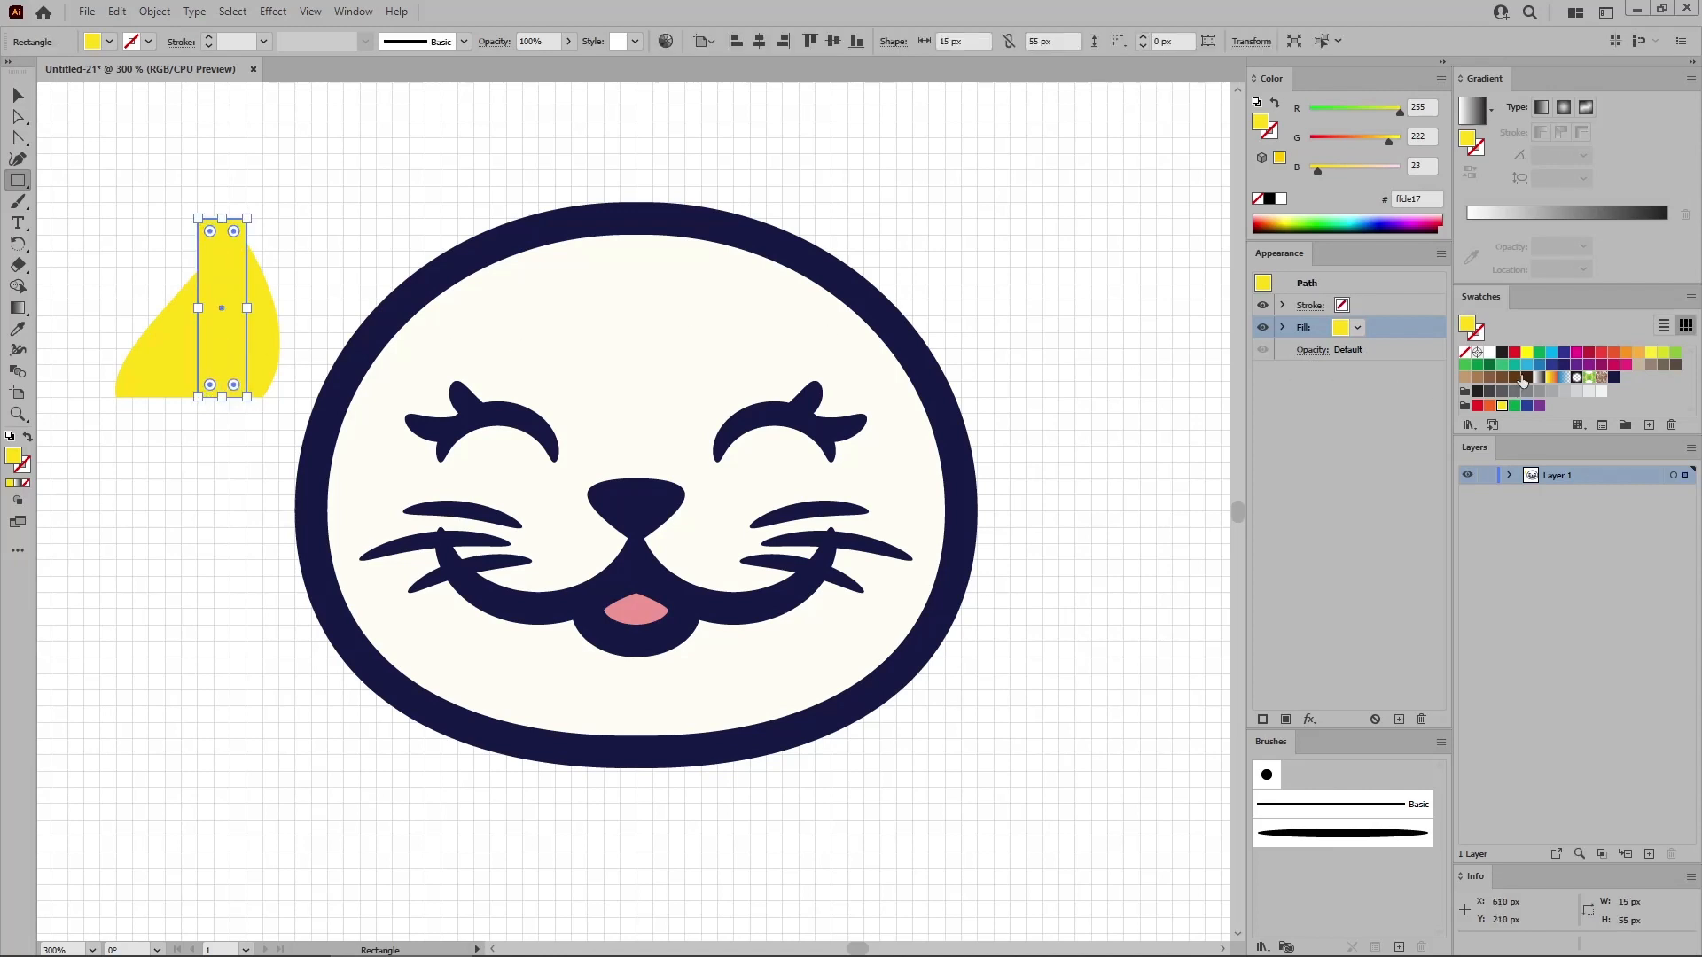
click(1551, 352)
Turn the blue rectangle into a triangle by removing its top-right anchor and moving the top-left one to X 300 px, Y 160 px.
click(17, 116)
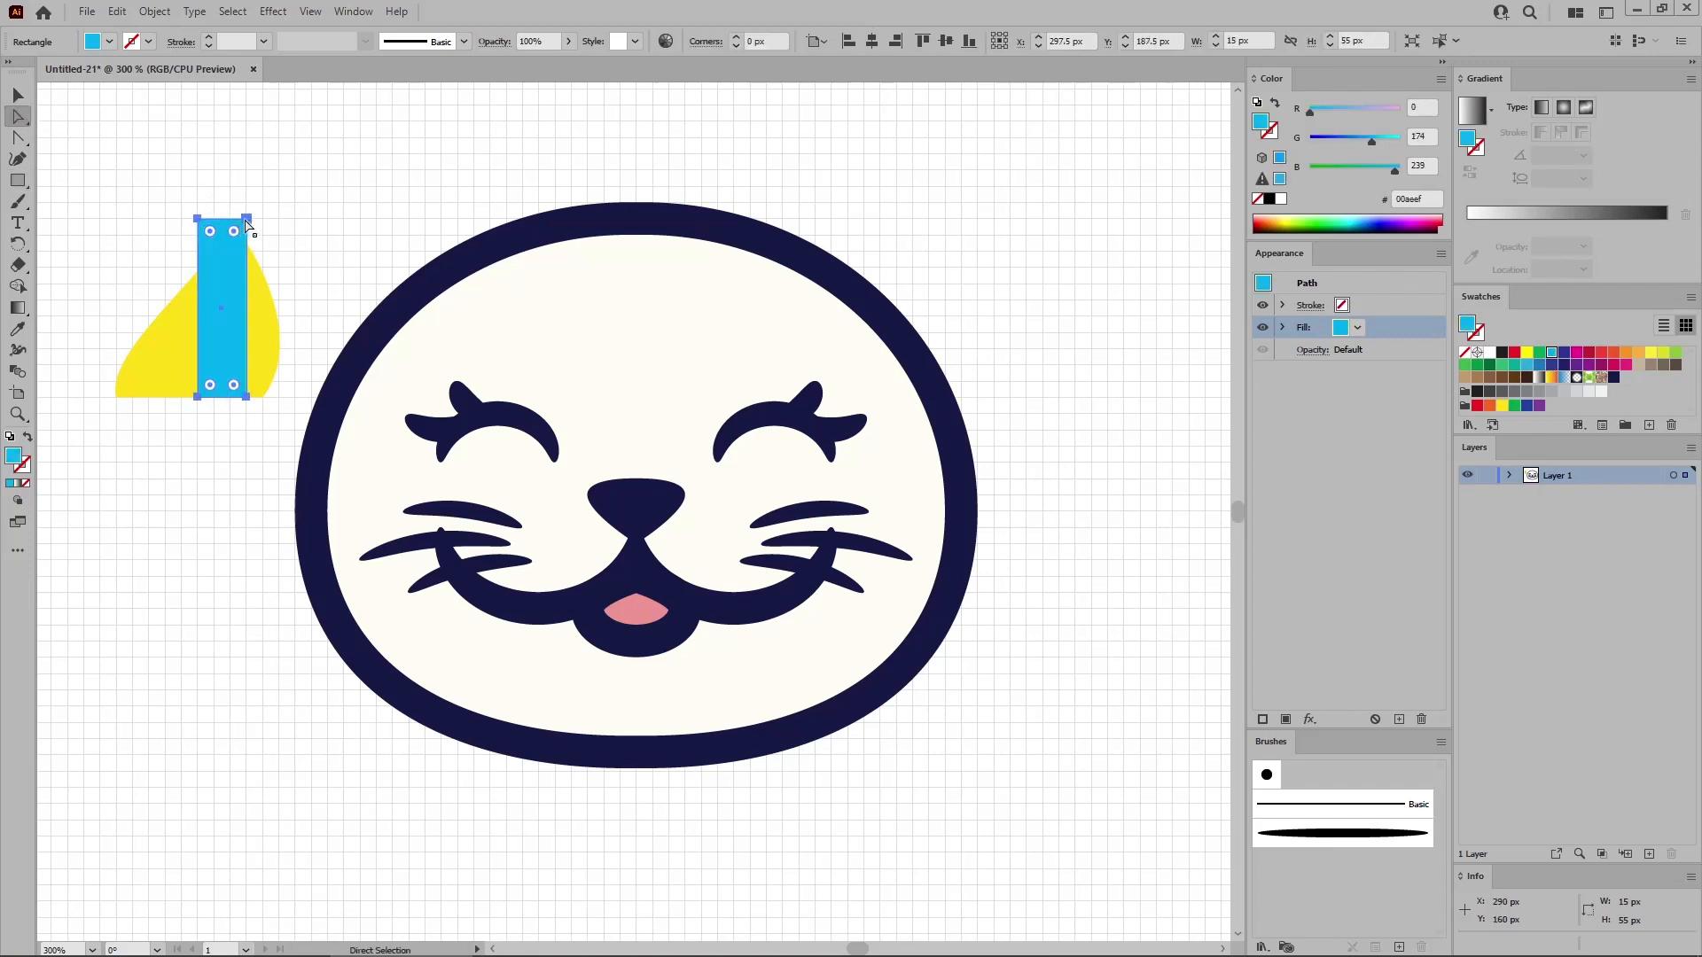
click(246, 219)
click(345, 41)
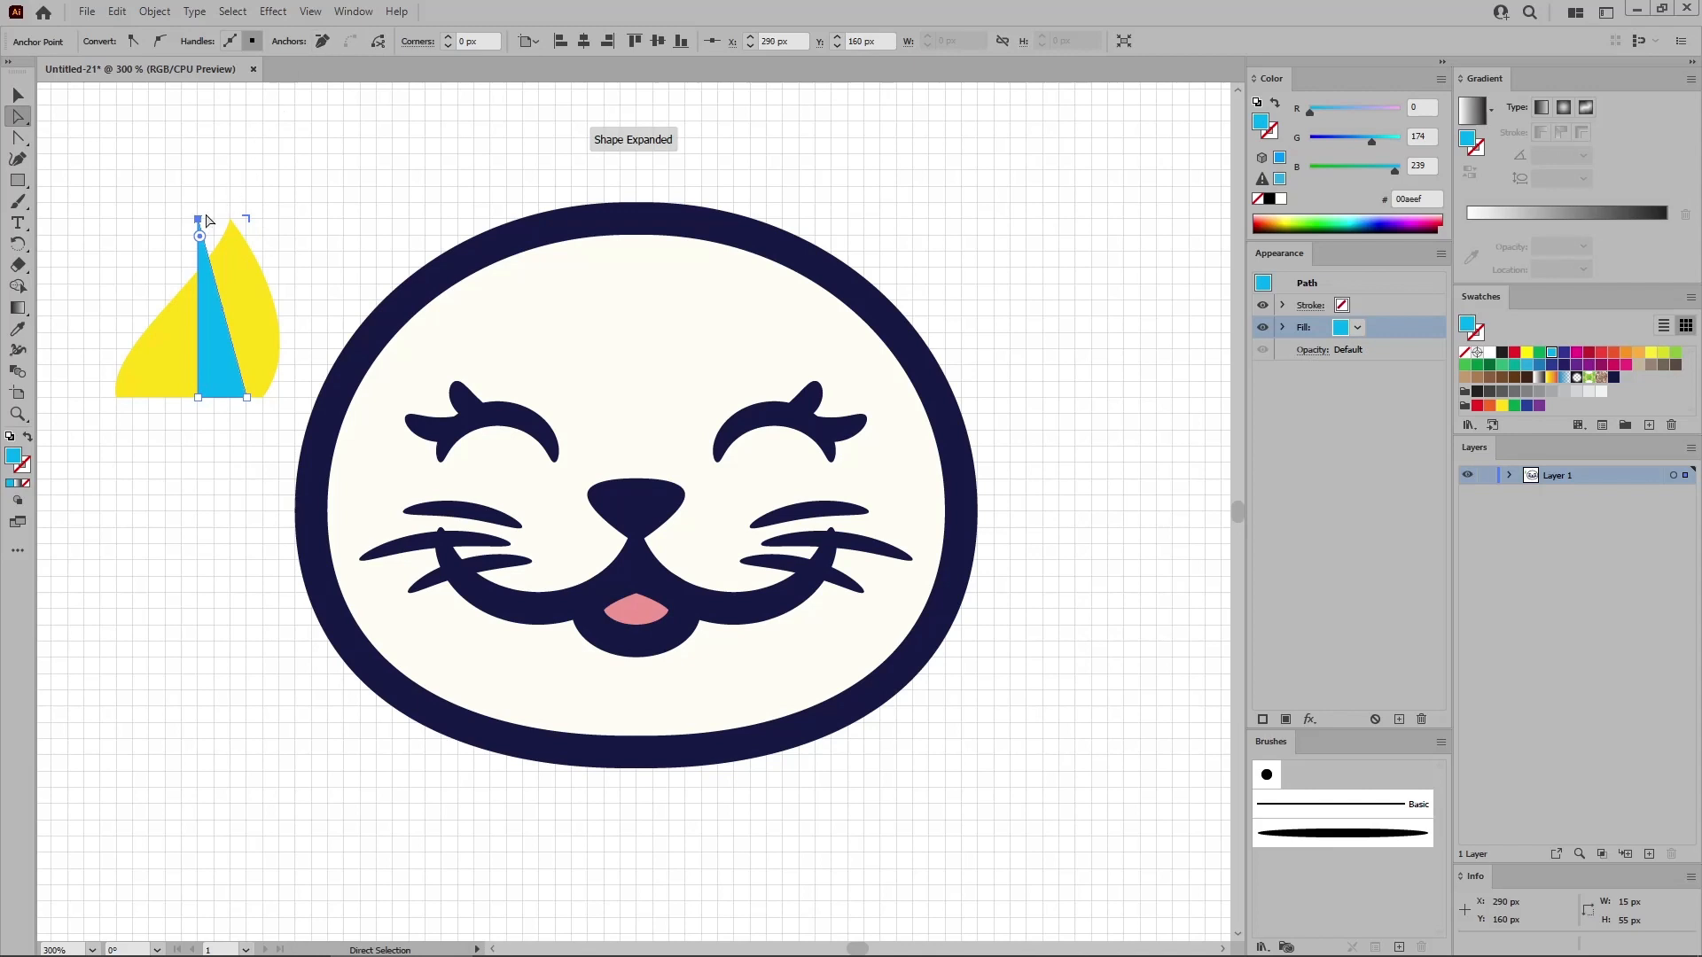
drag(200, 222, 230, 222)
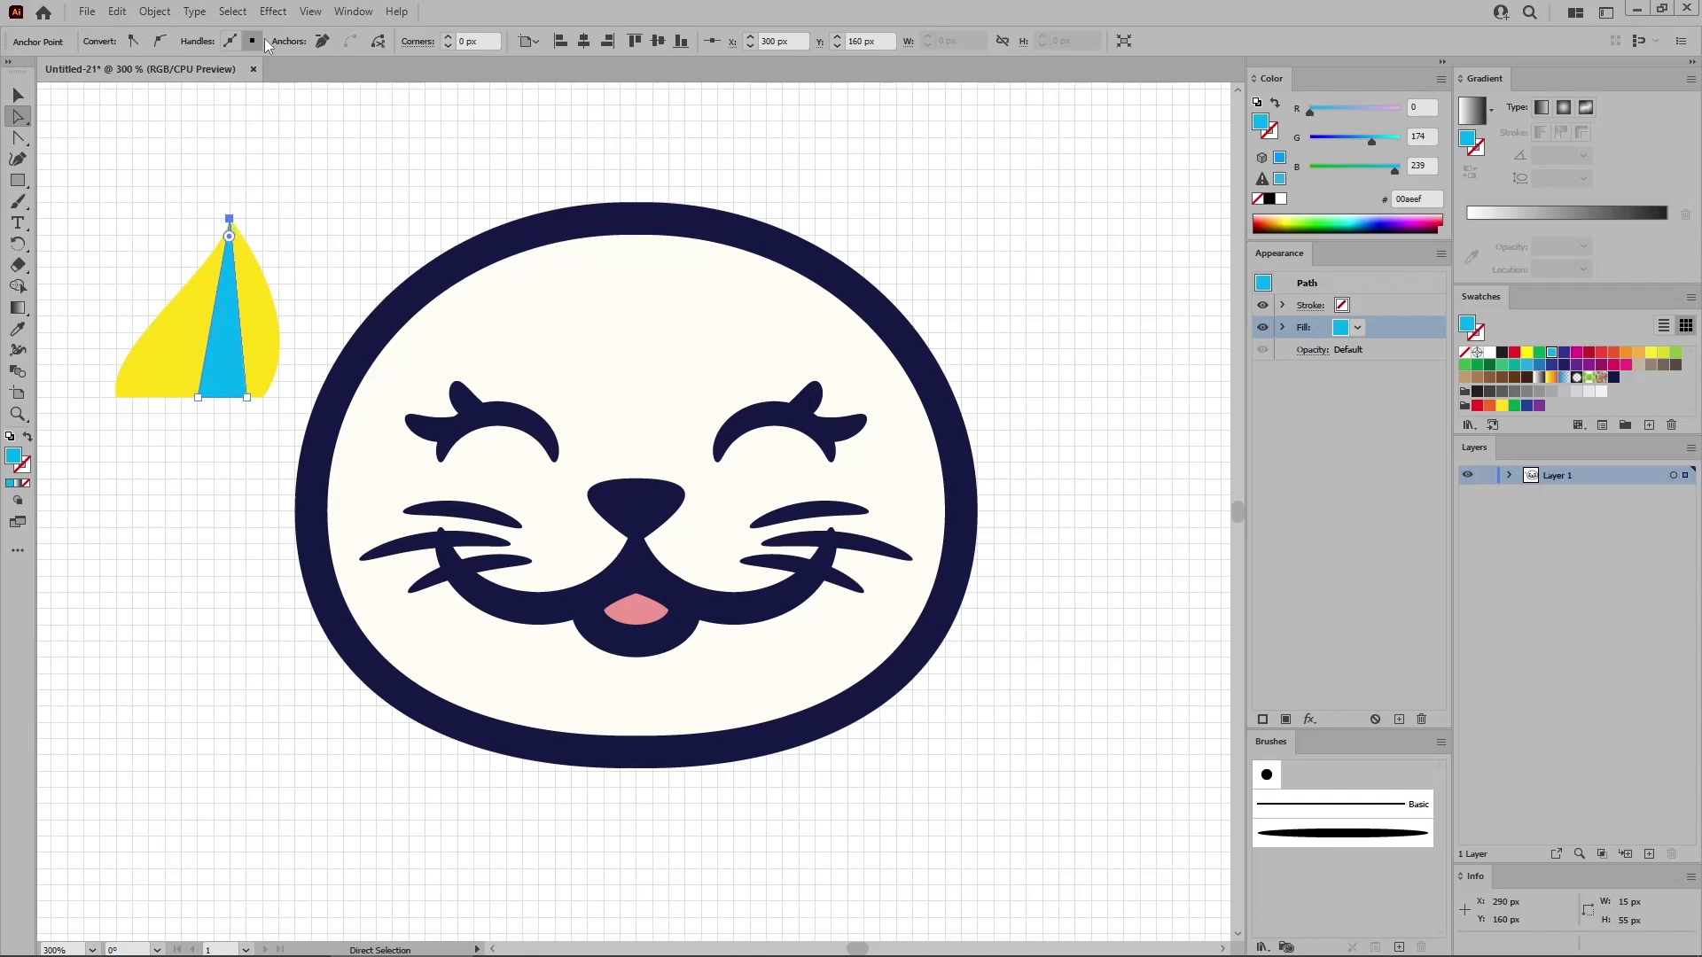
Apply the same Bulge warp to the blue triangle and expand its appearance.
click(271, 12)
click(291, 31)
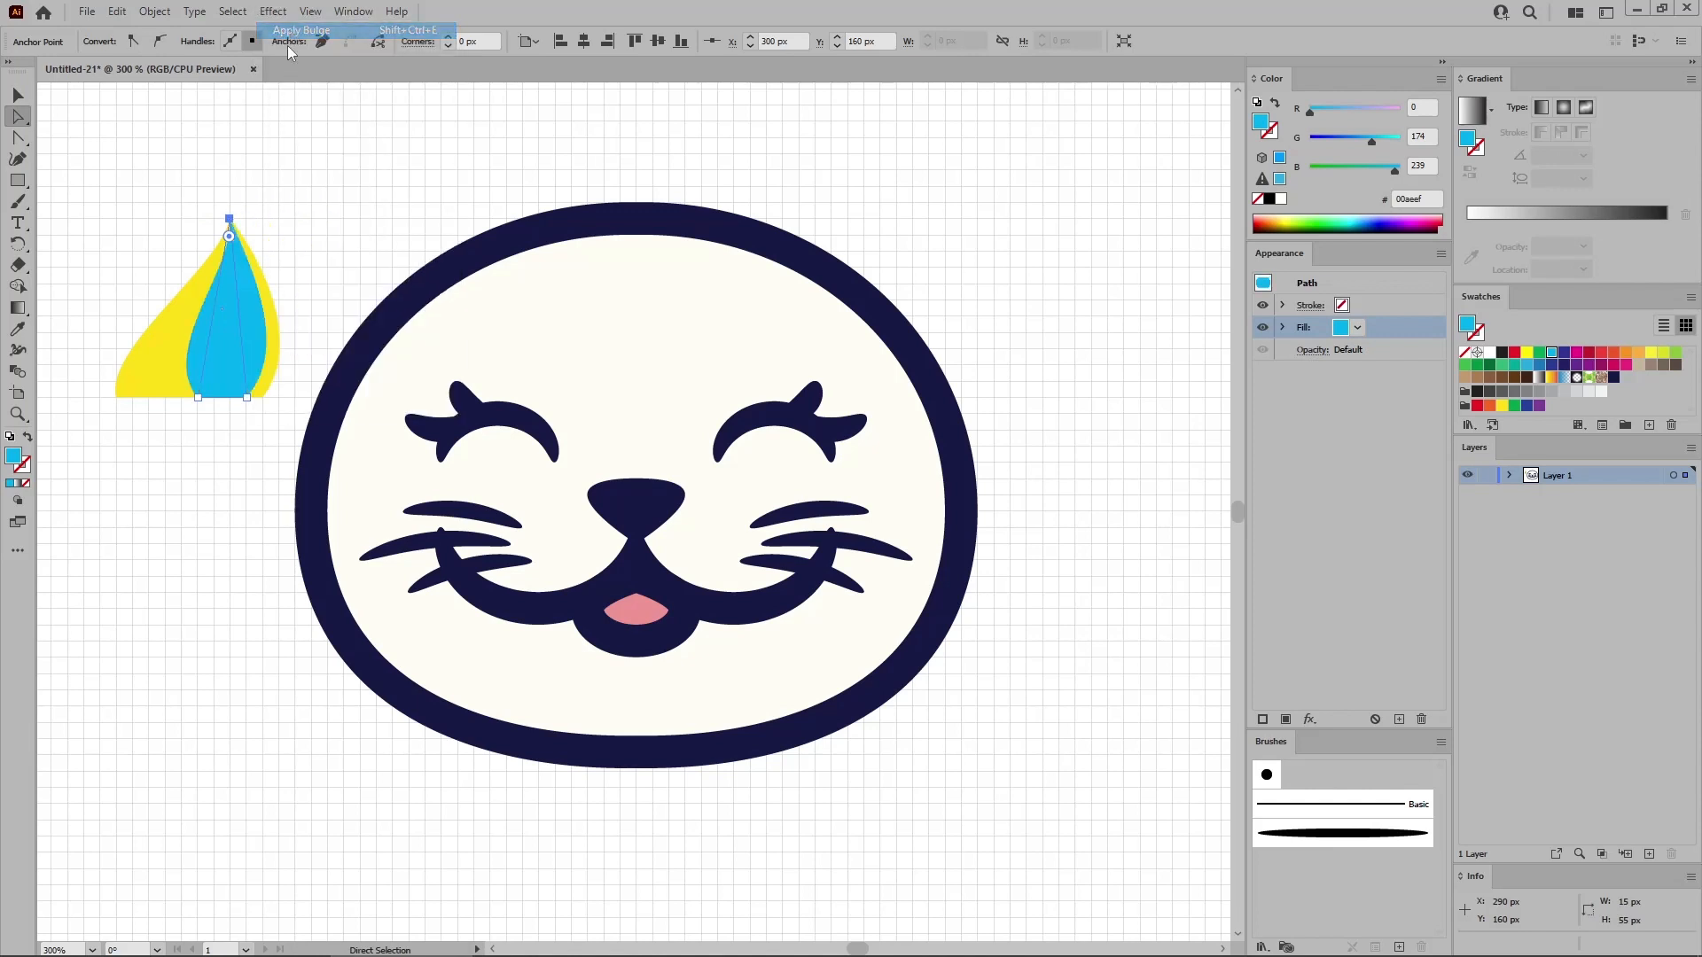
click(162, 13)
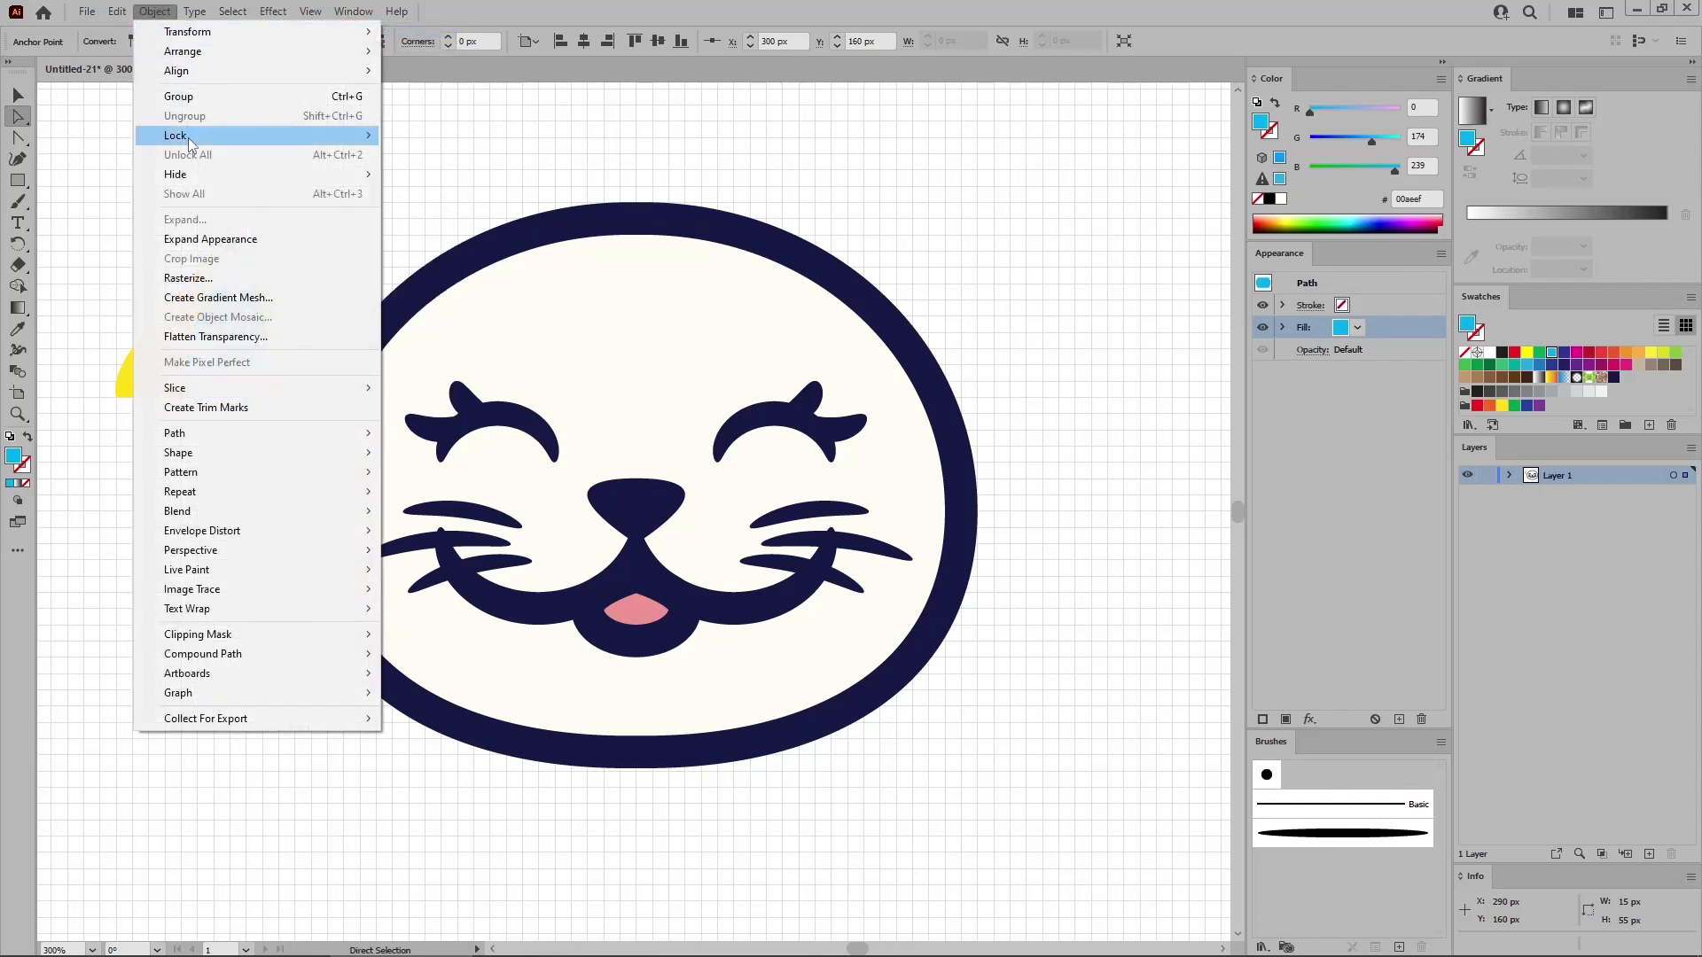
click(211, 240)
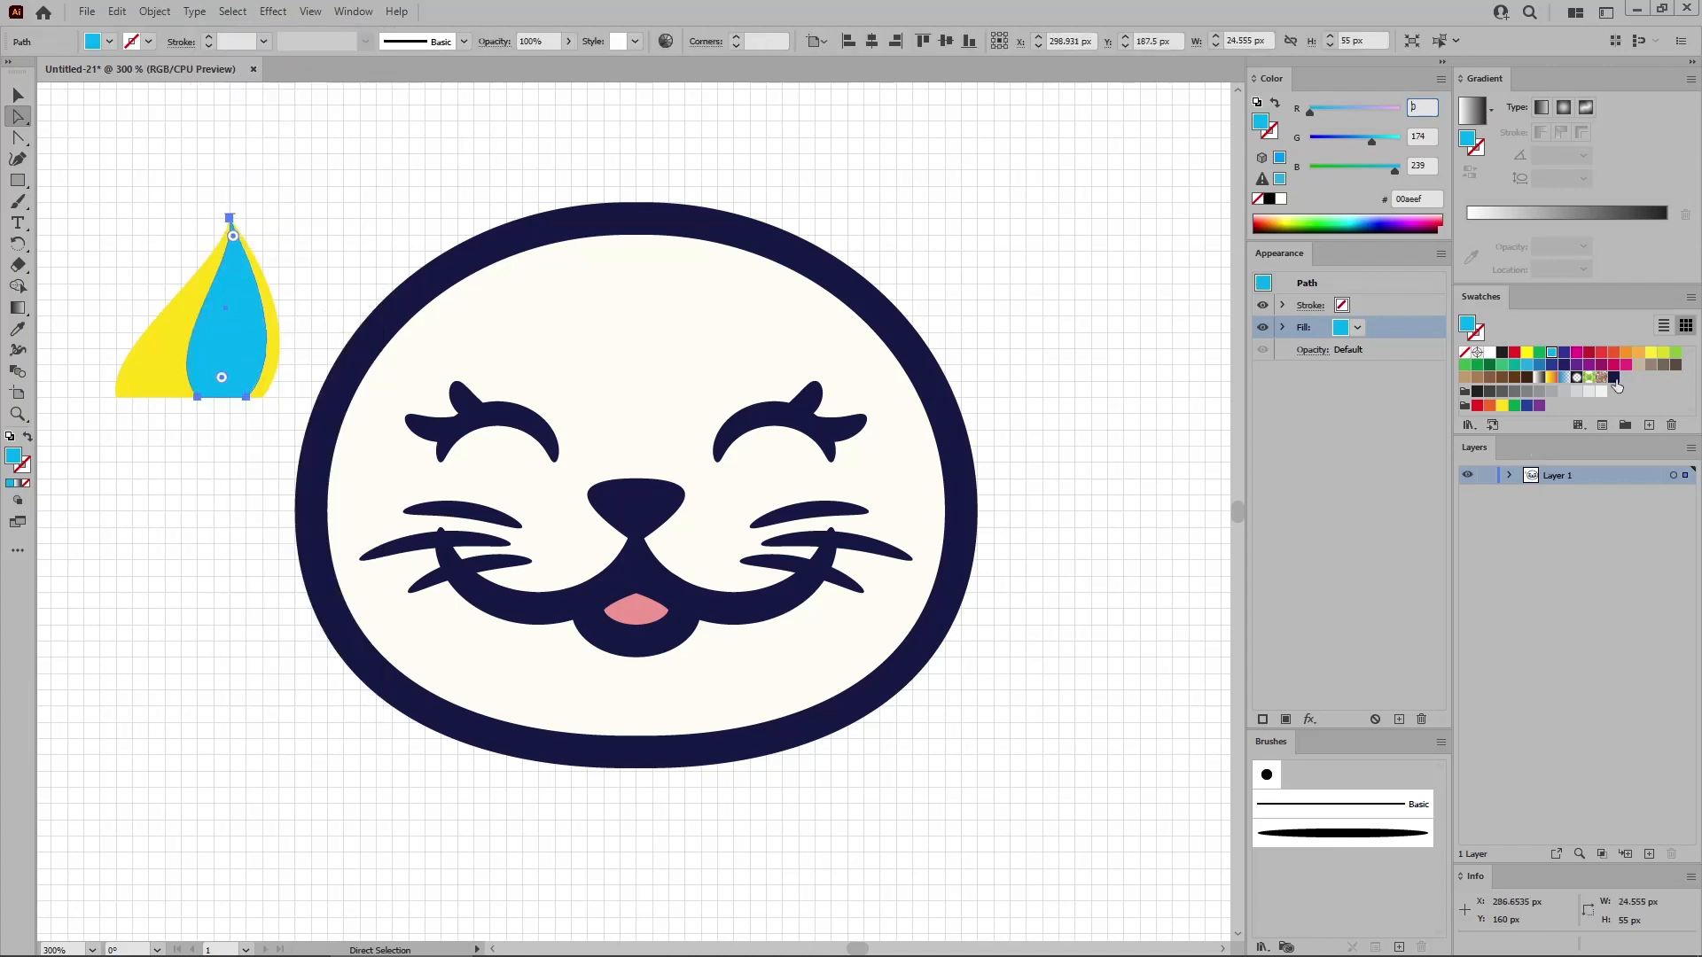
Fill the inner ear shape with the dark navy swatch and the outer ear shape with cream, RGB 255, 253, 245.
click(1614, 380)
click(160, 363)
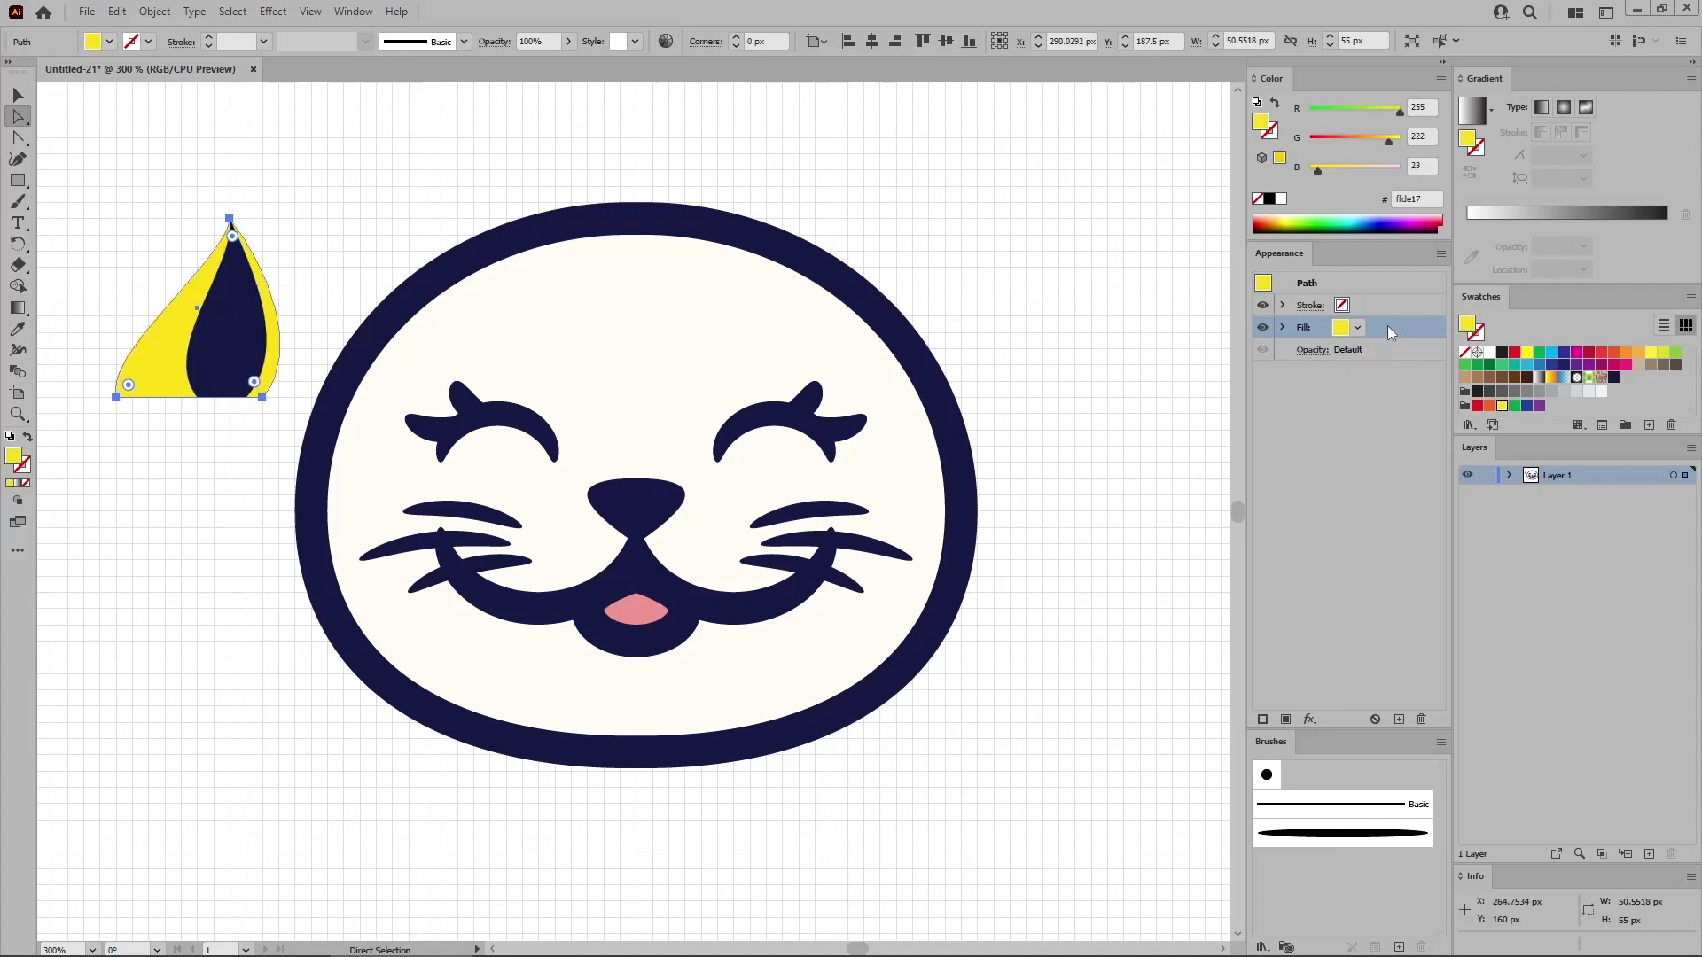
click(1426, 135)
text(253)
key(Tab)
text(24)
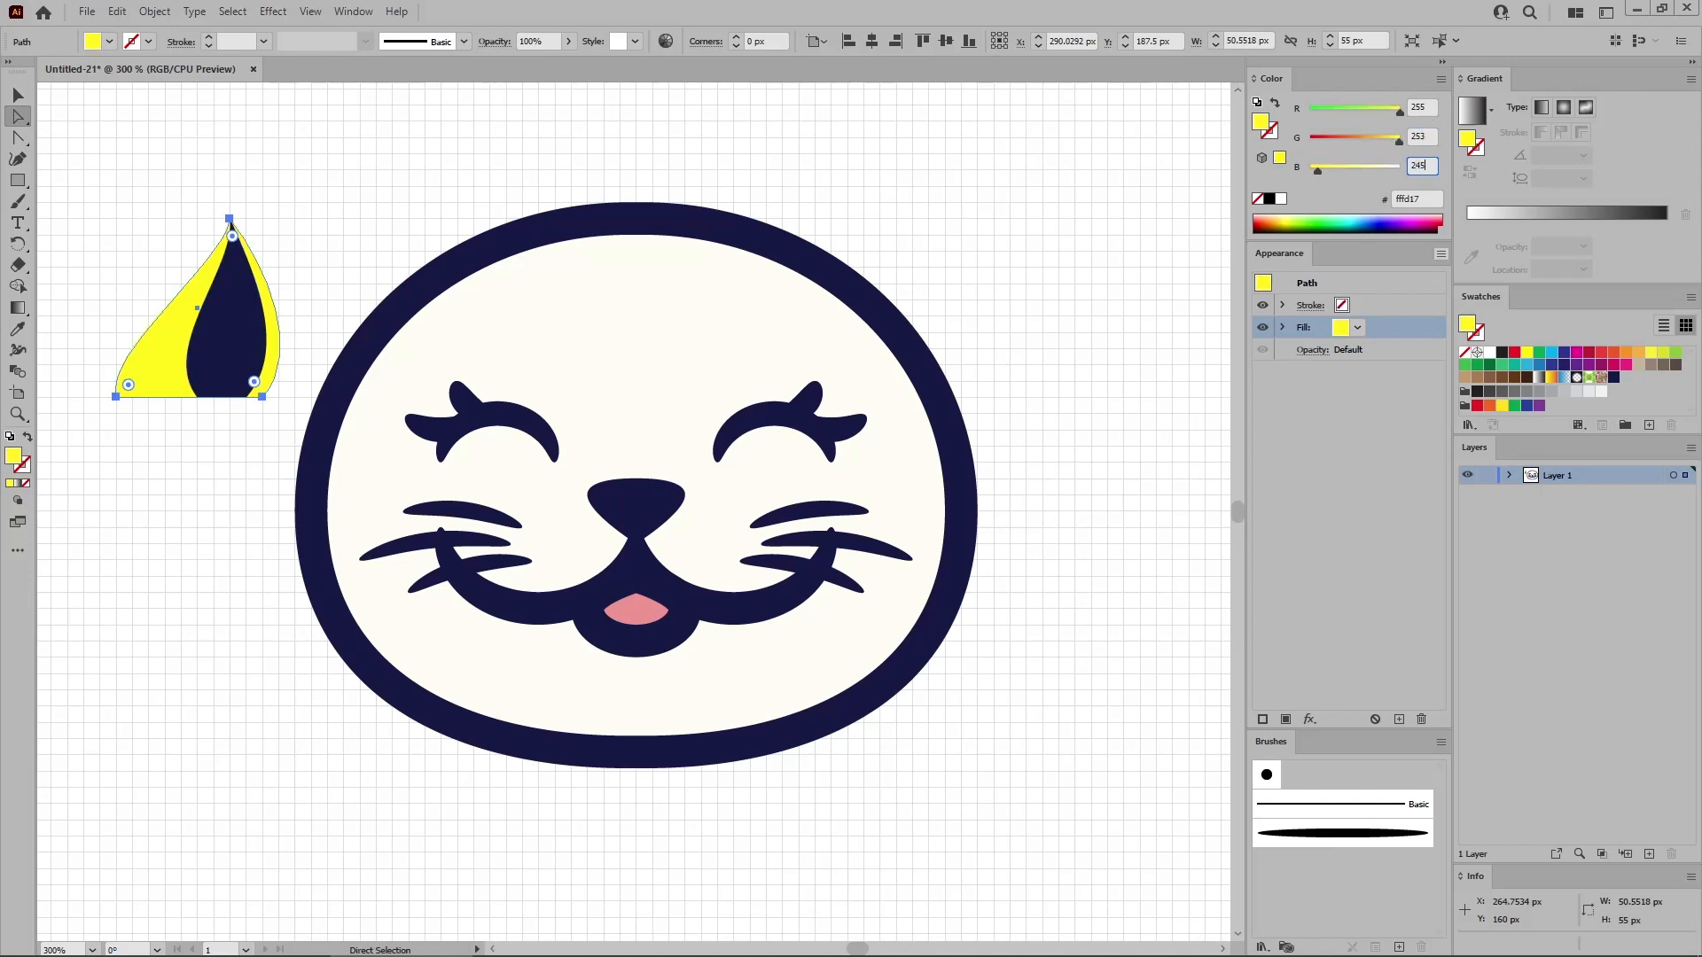
key(Return)
Give the outer ear shape a dark navy stroke with the tapered oval brush and cut its path at the top anchor.
click(1414, 300)
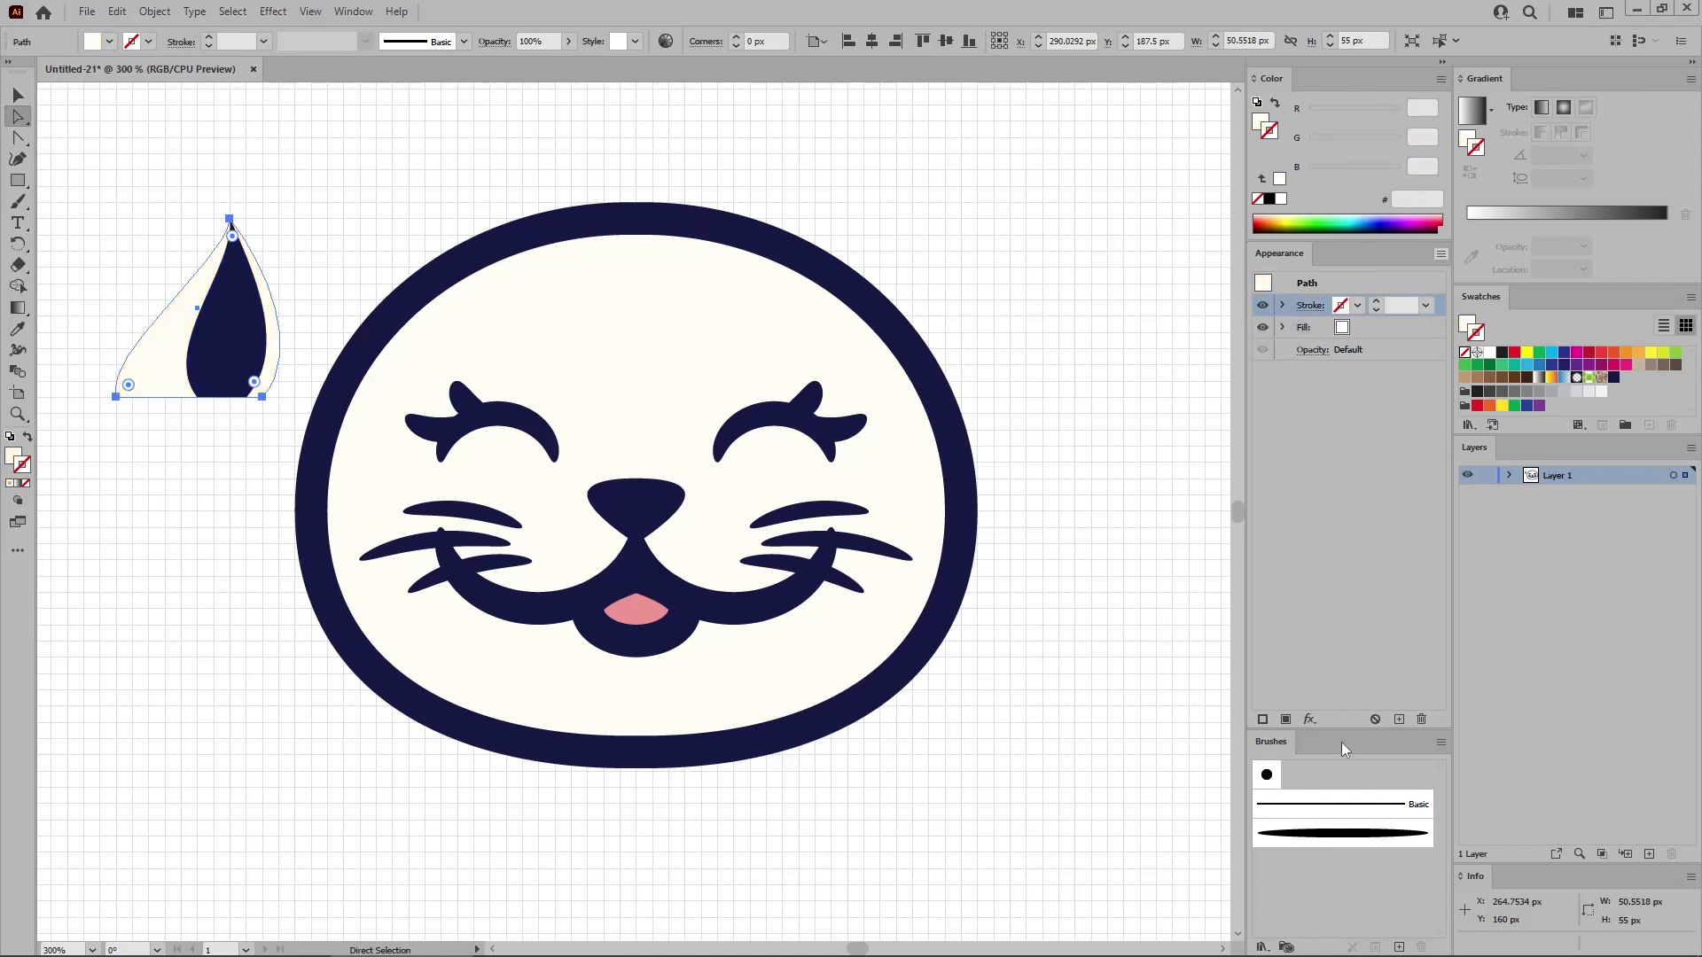
click(1398, 833)
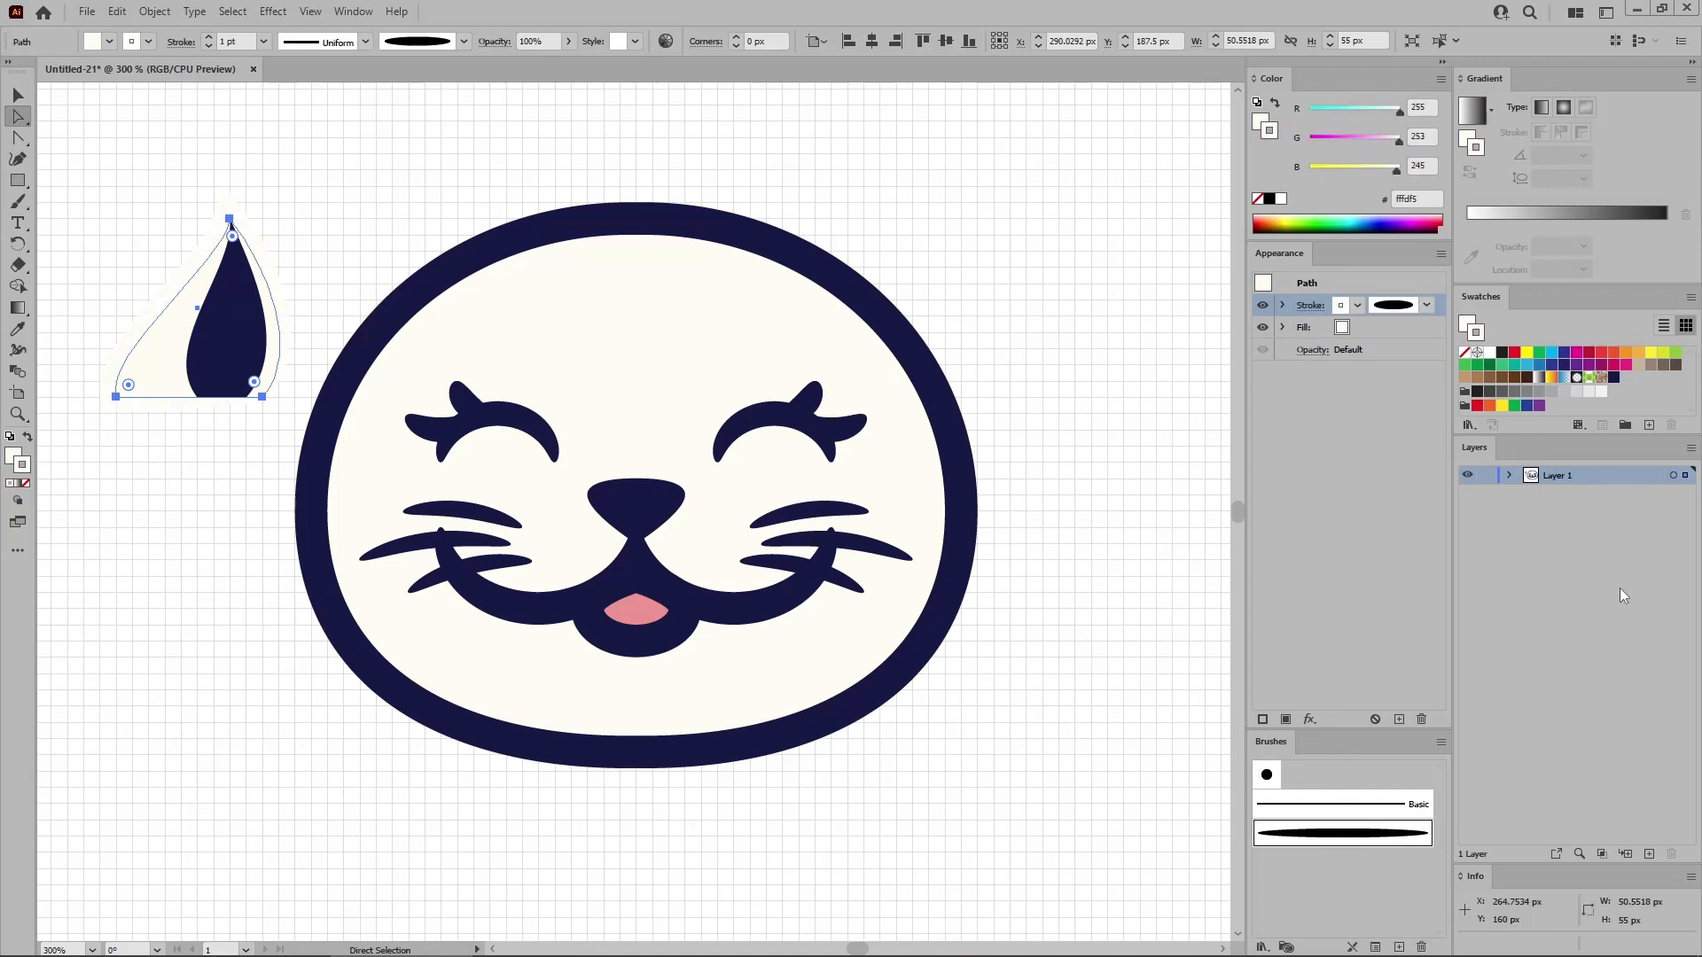
click(1613, 377)
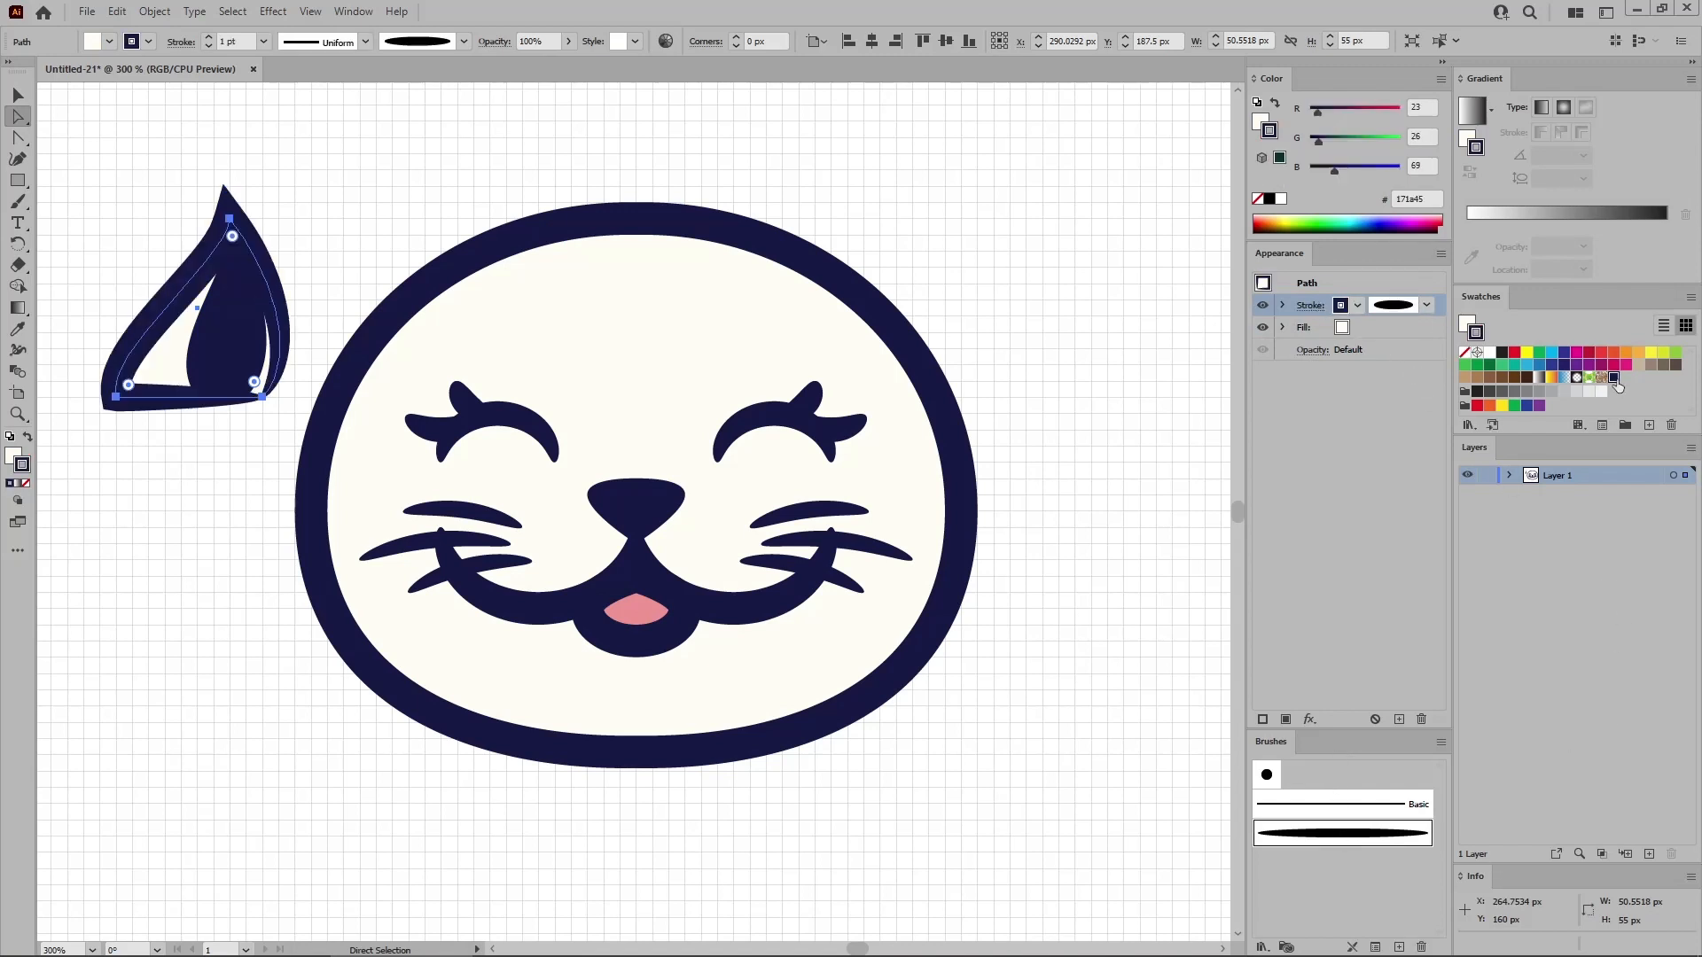
click(230, 218)
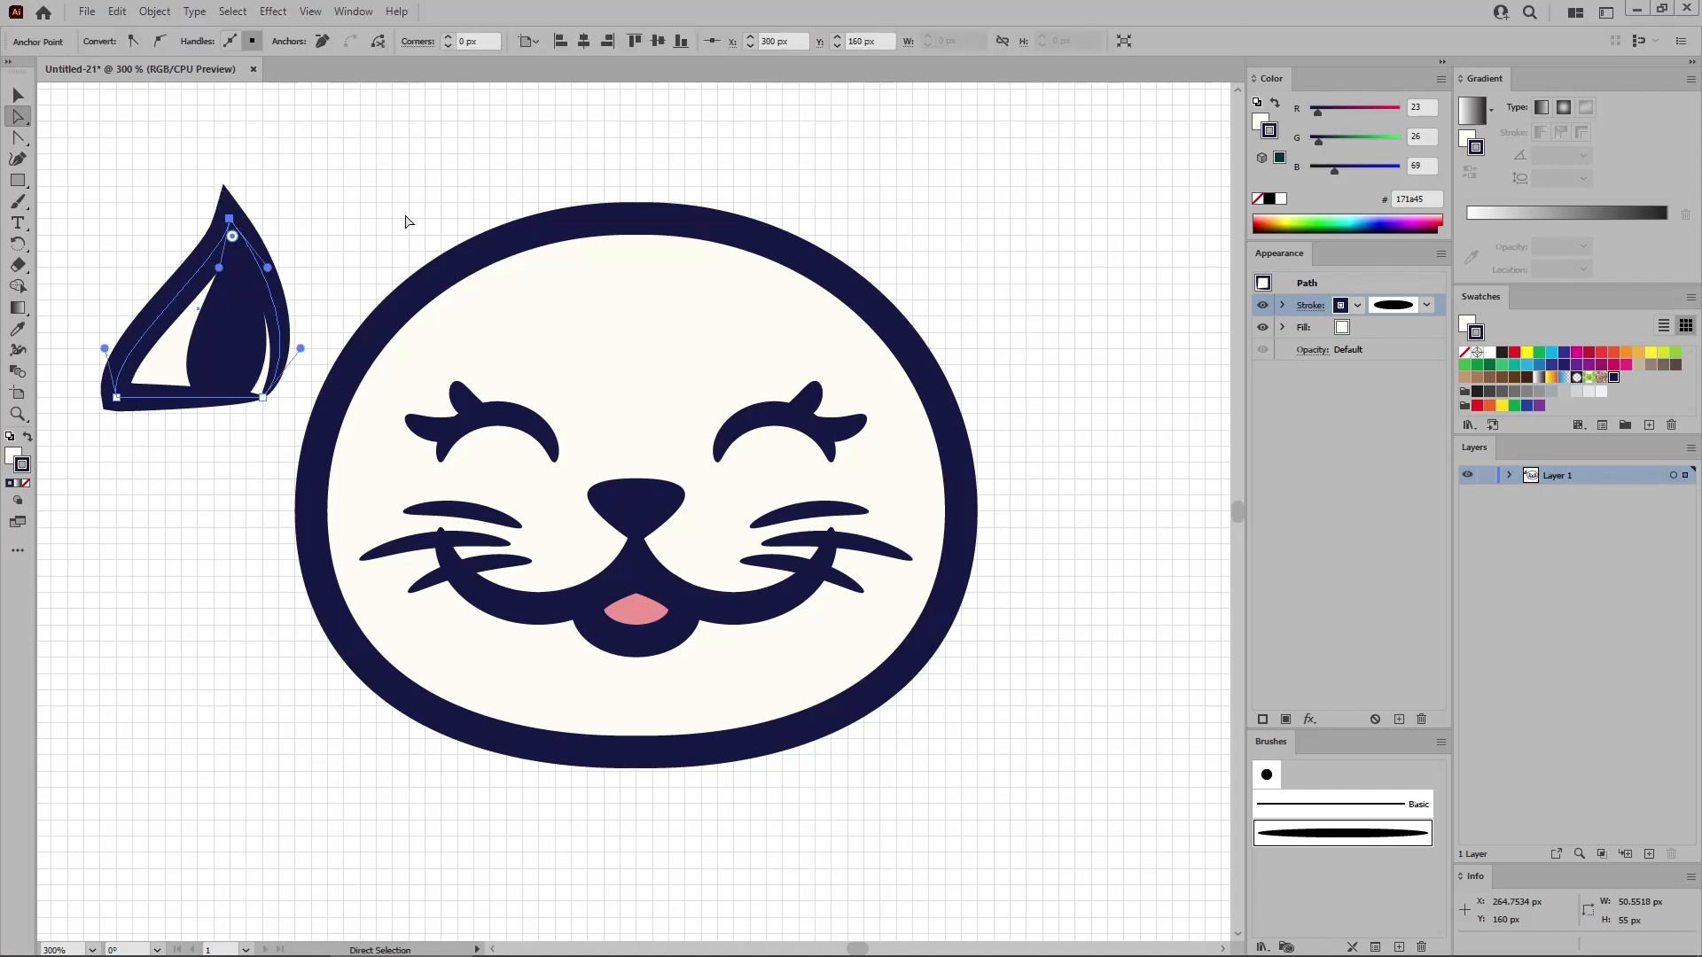
click(377, 41)
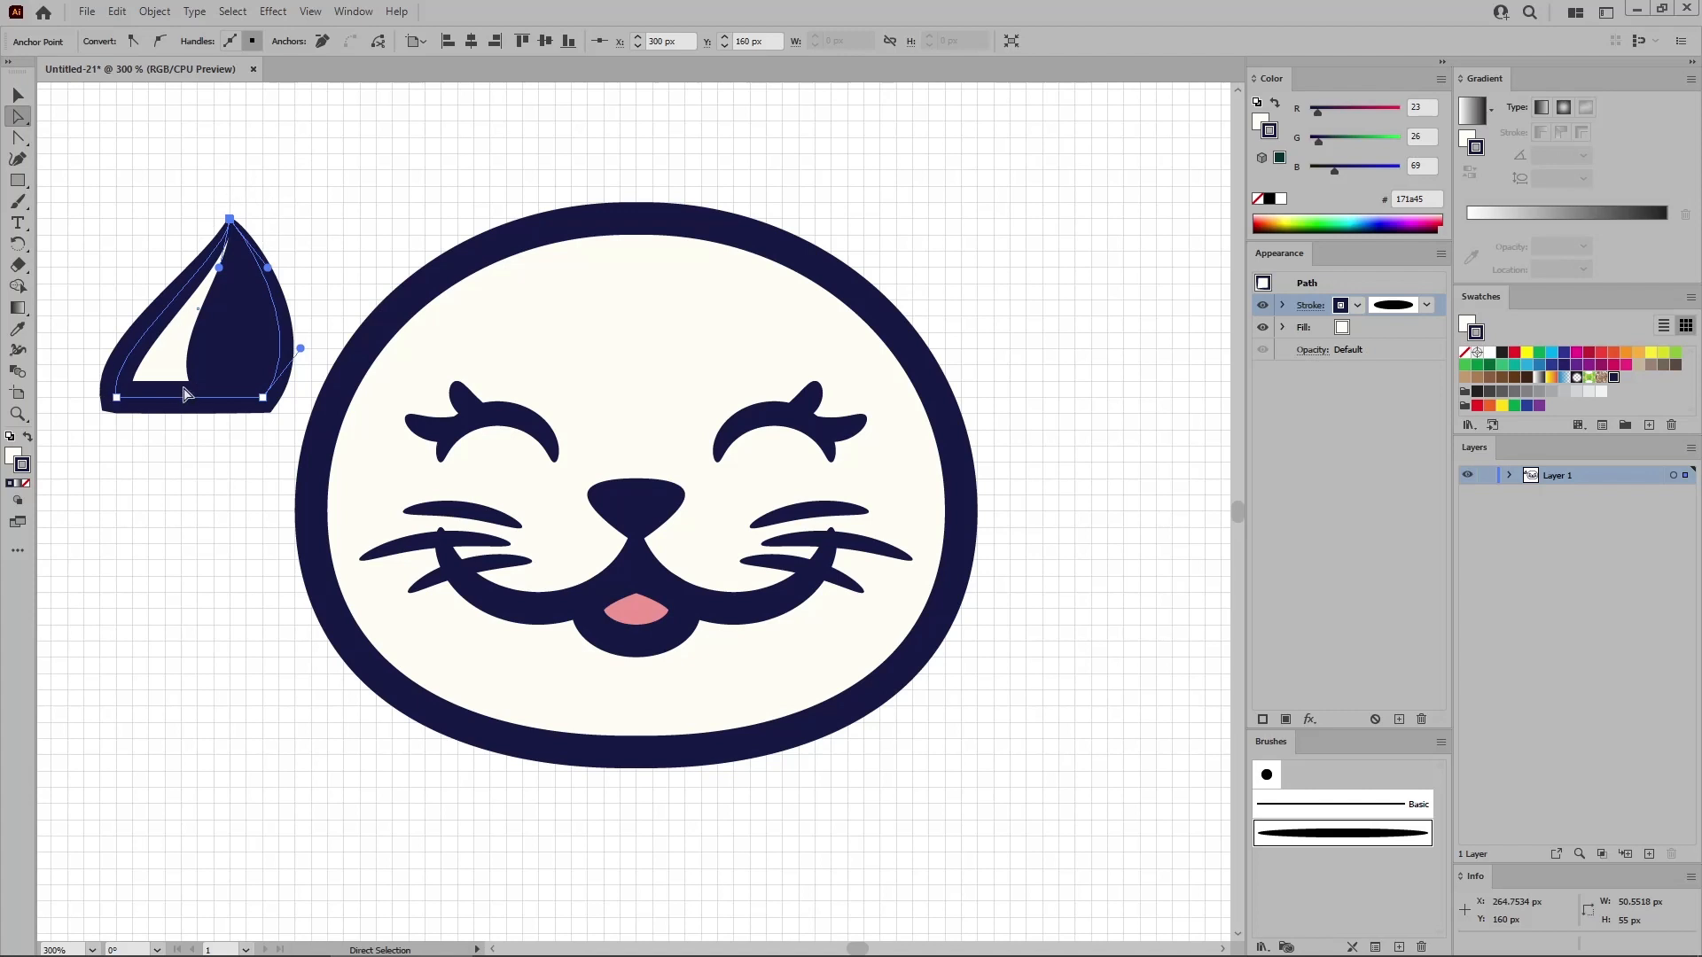
Group the inner and outer ear shapes together.
click(20, 94)
drag(88, 164, 266, 439)
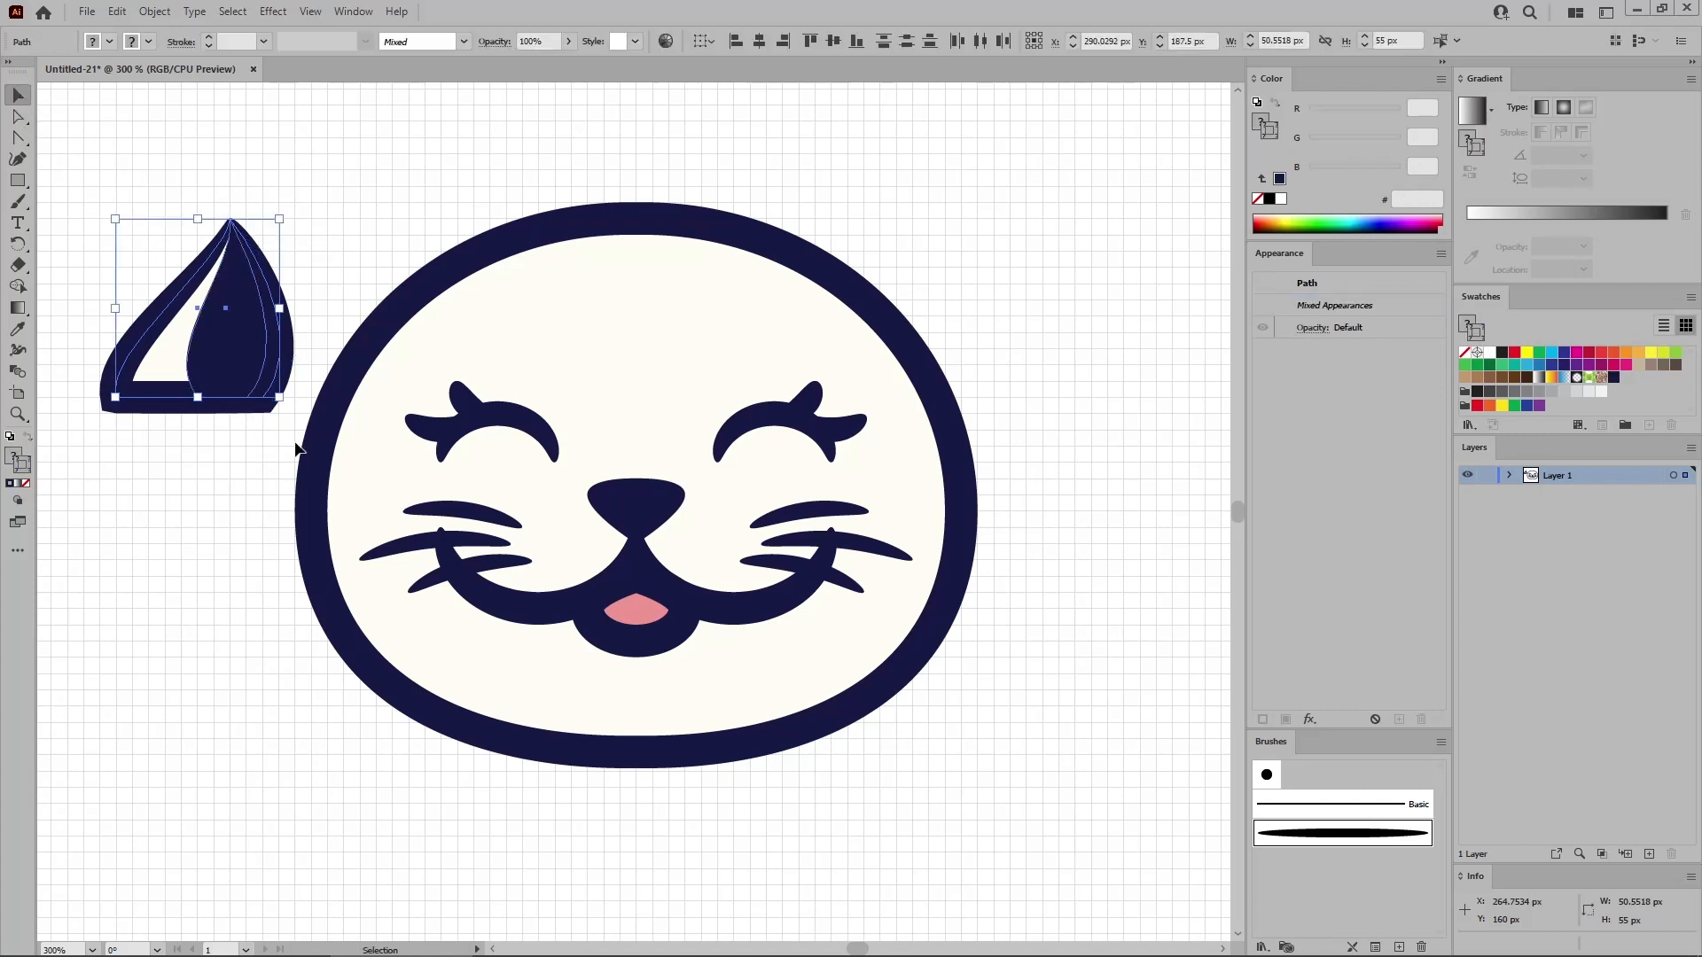
key(a)
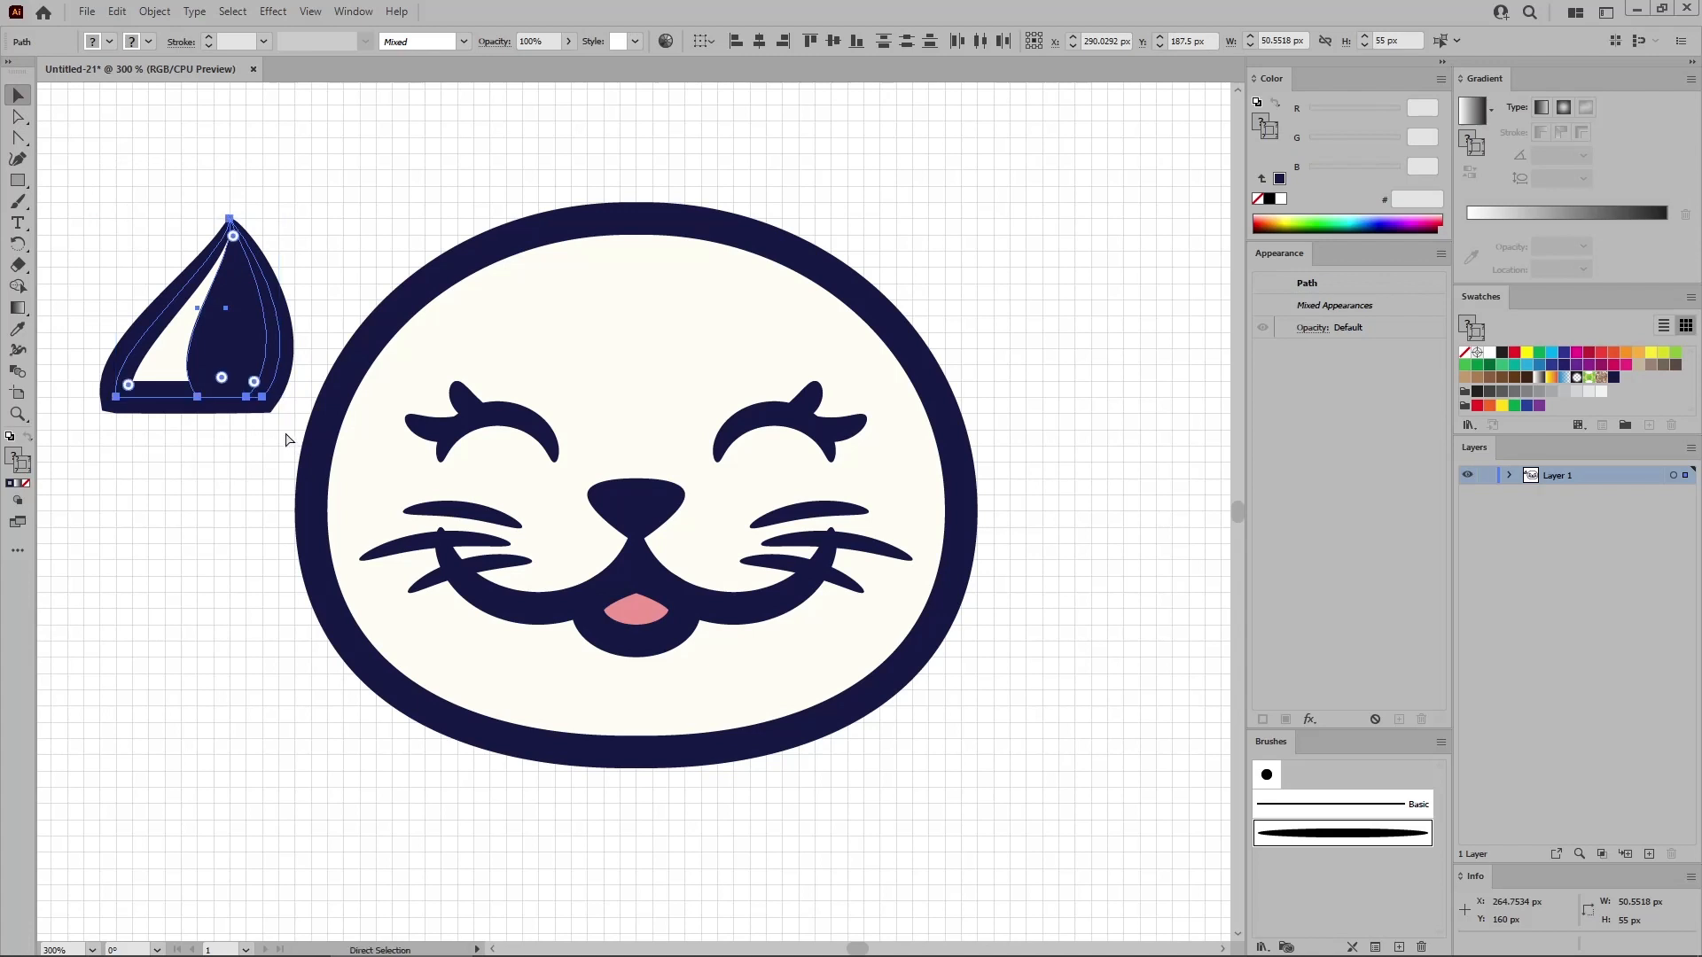
key(v)
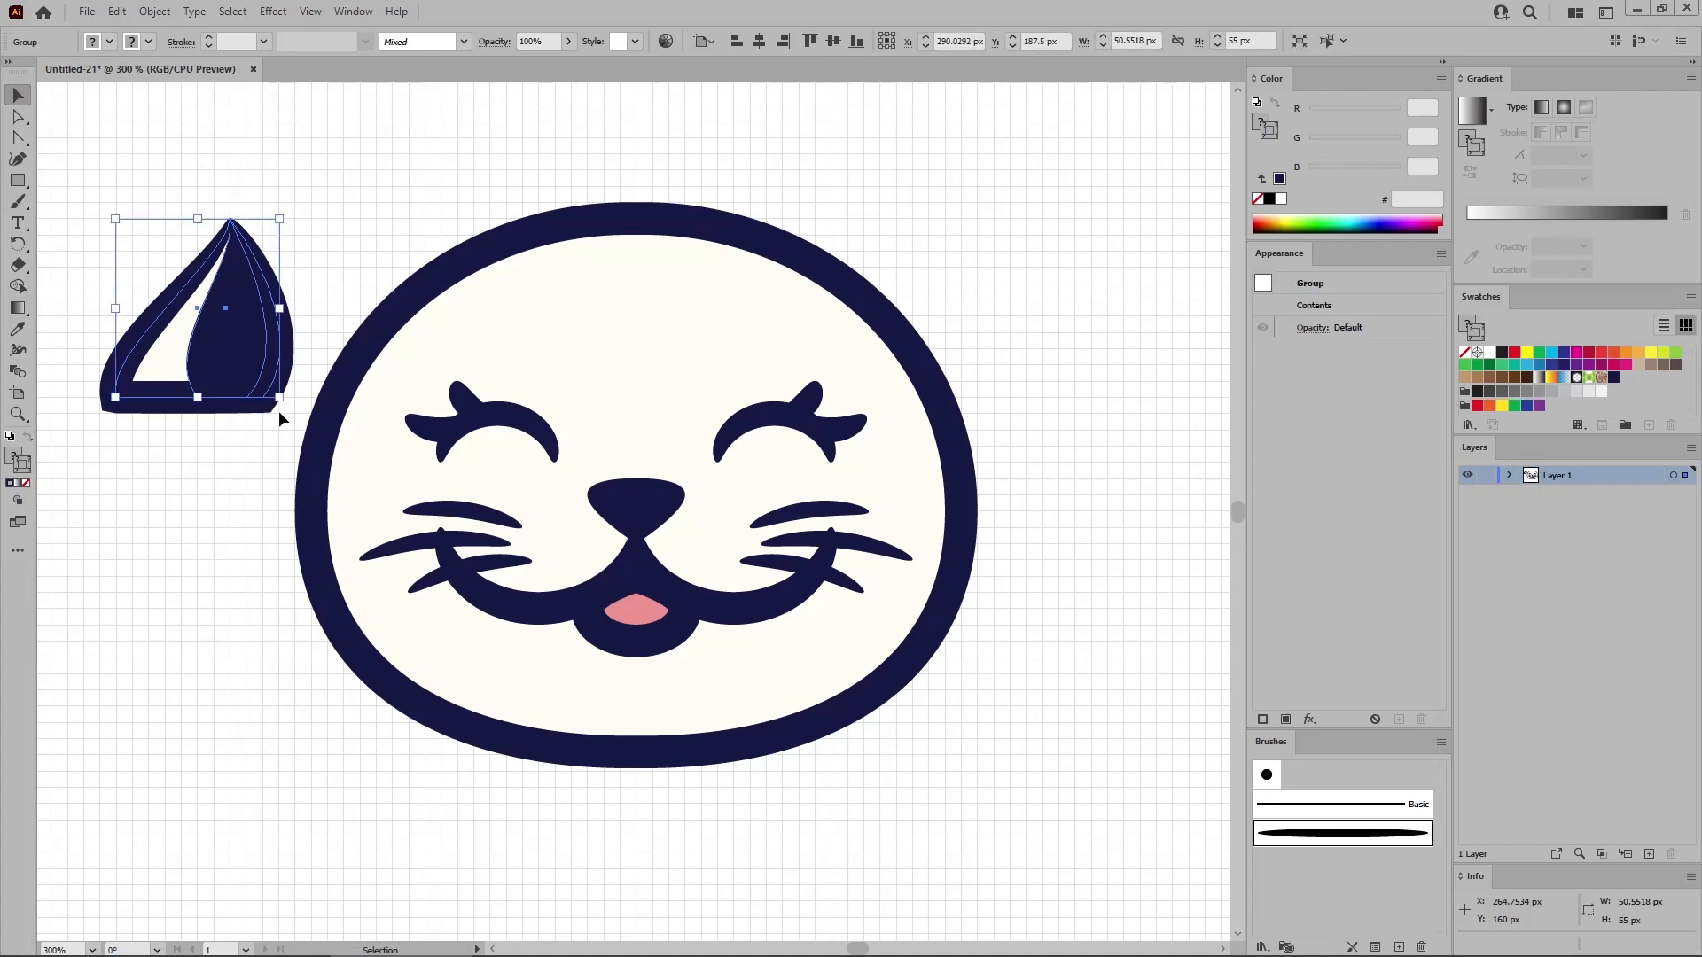
Rotate the ear group by -30° and place it on the upper-right edge of the cat's head.
click(155, 11)
mouse_move(231, 31)
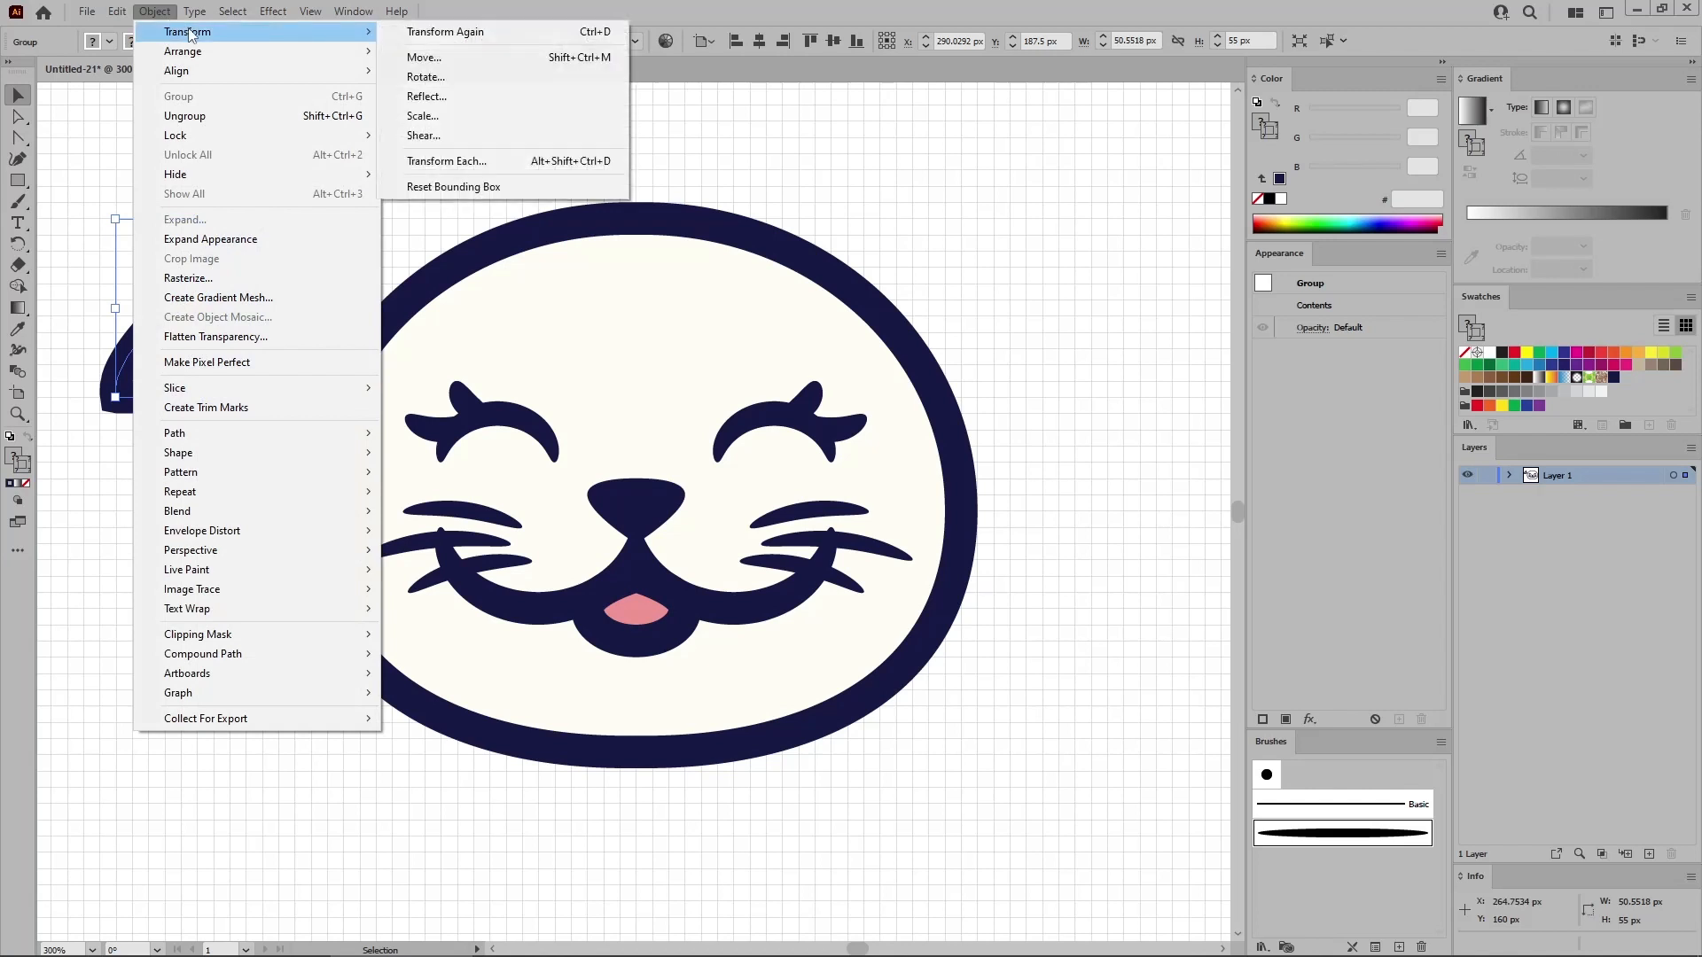
click(430, 77)
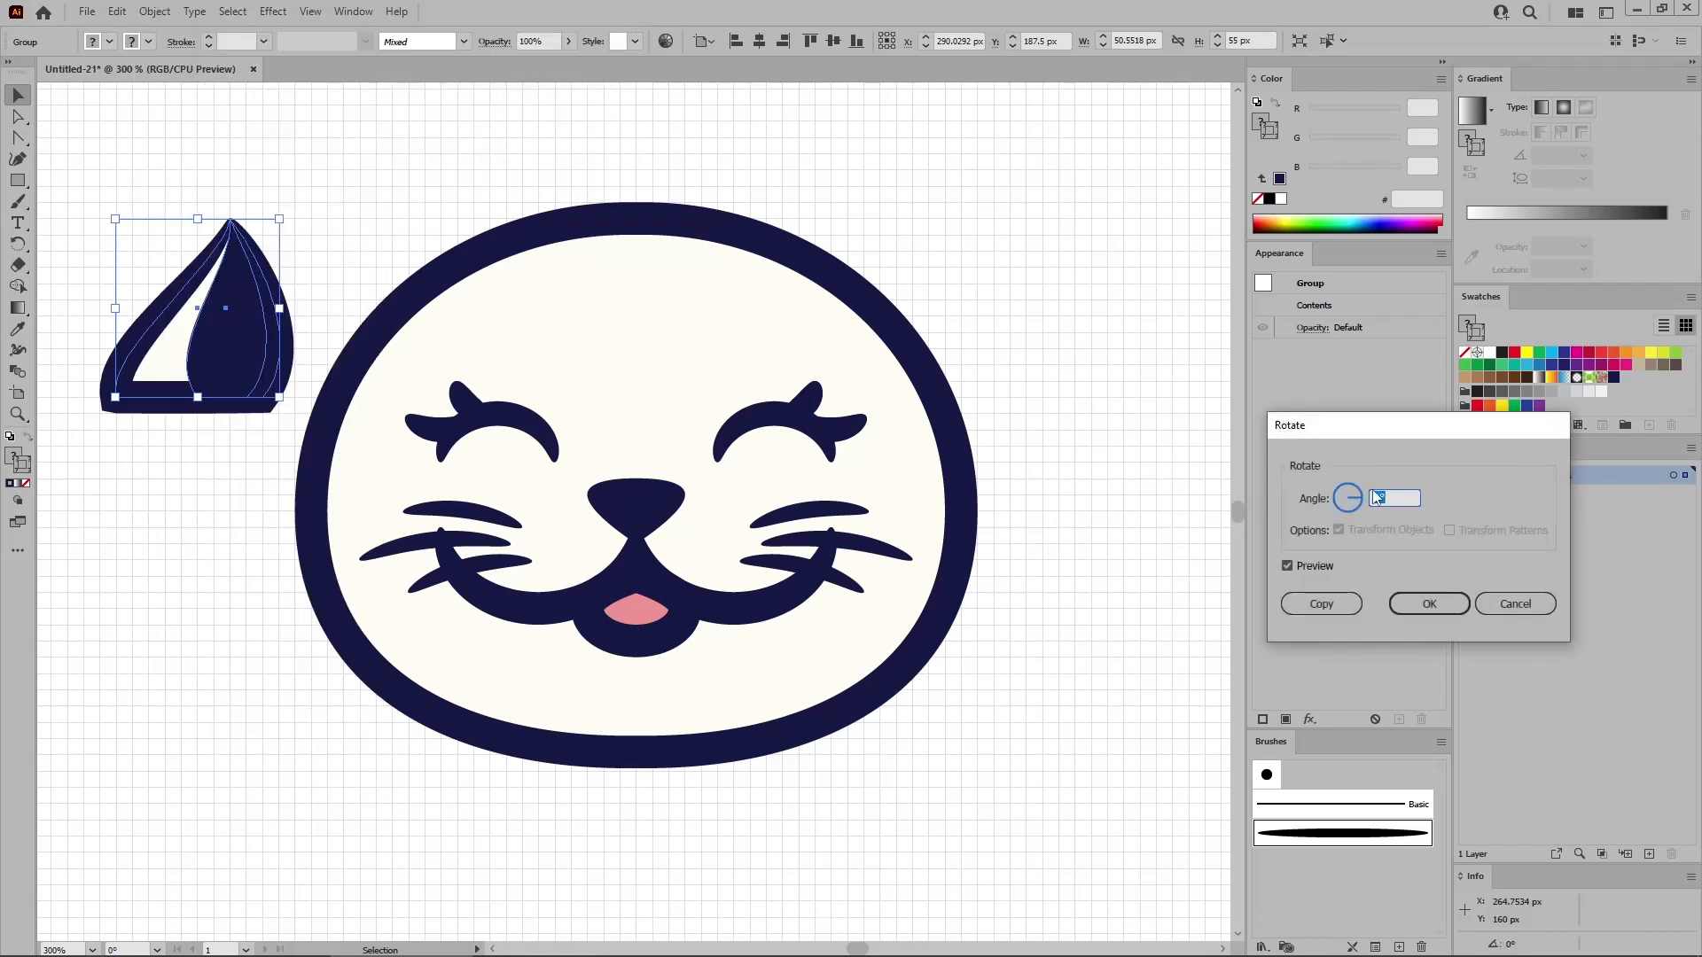
text(-30)
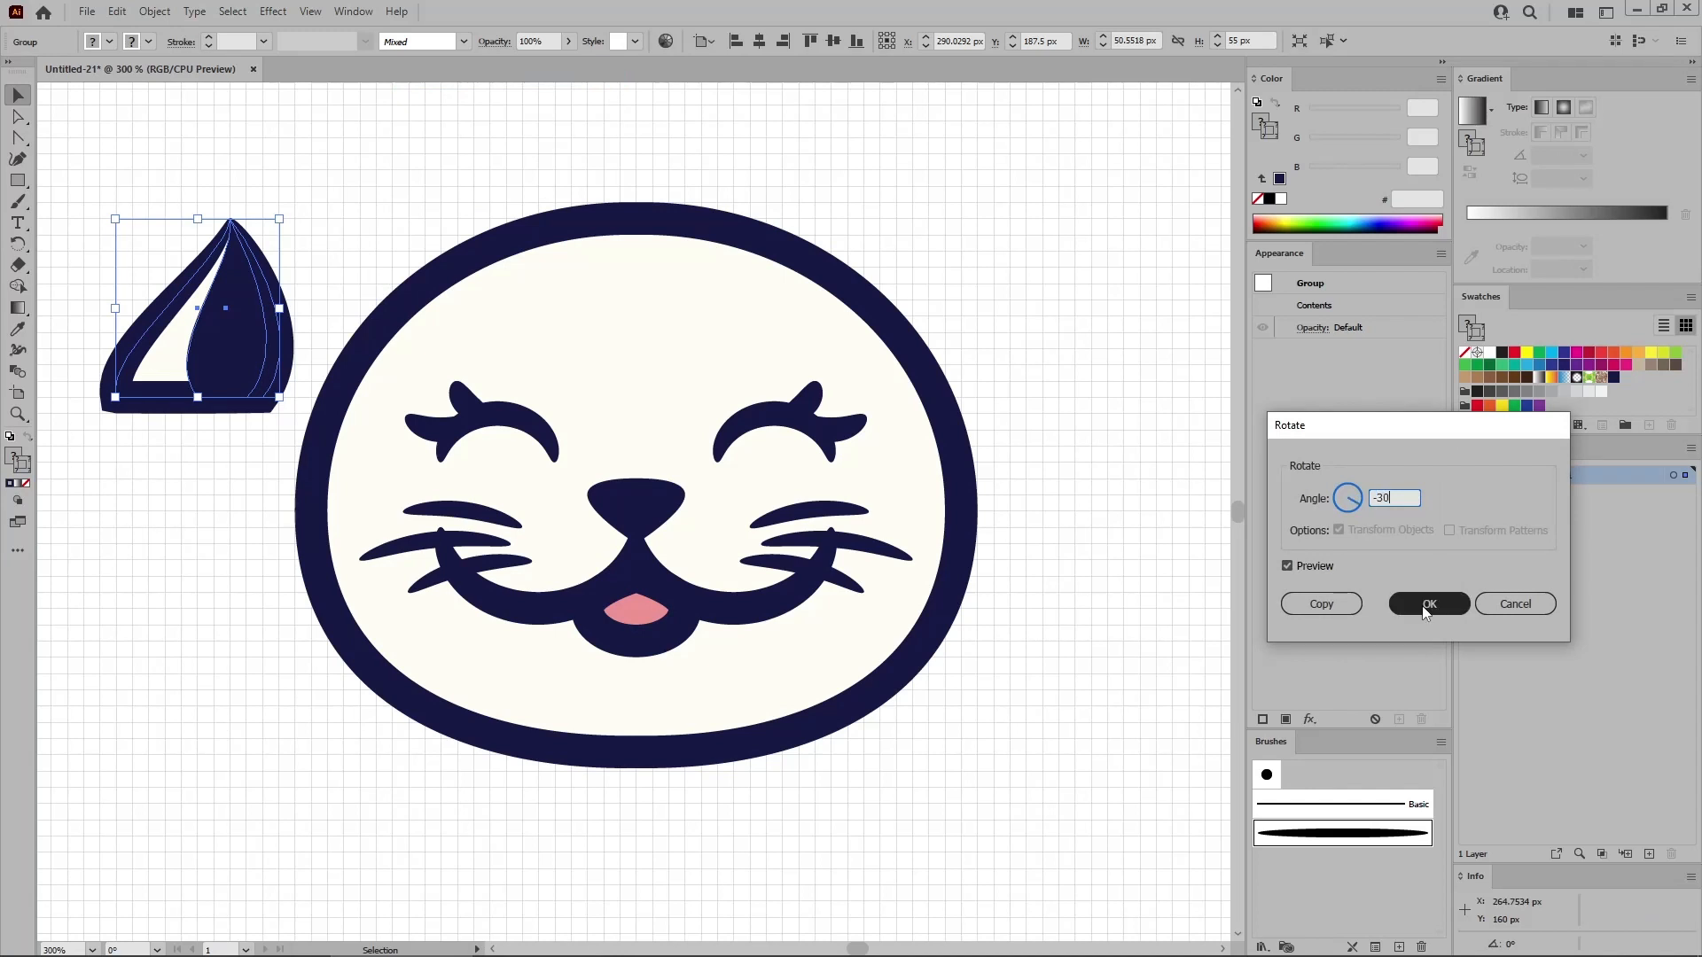
click(1429, 603)
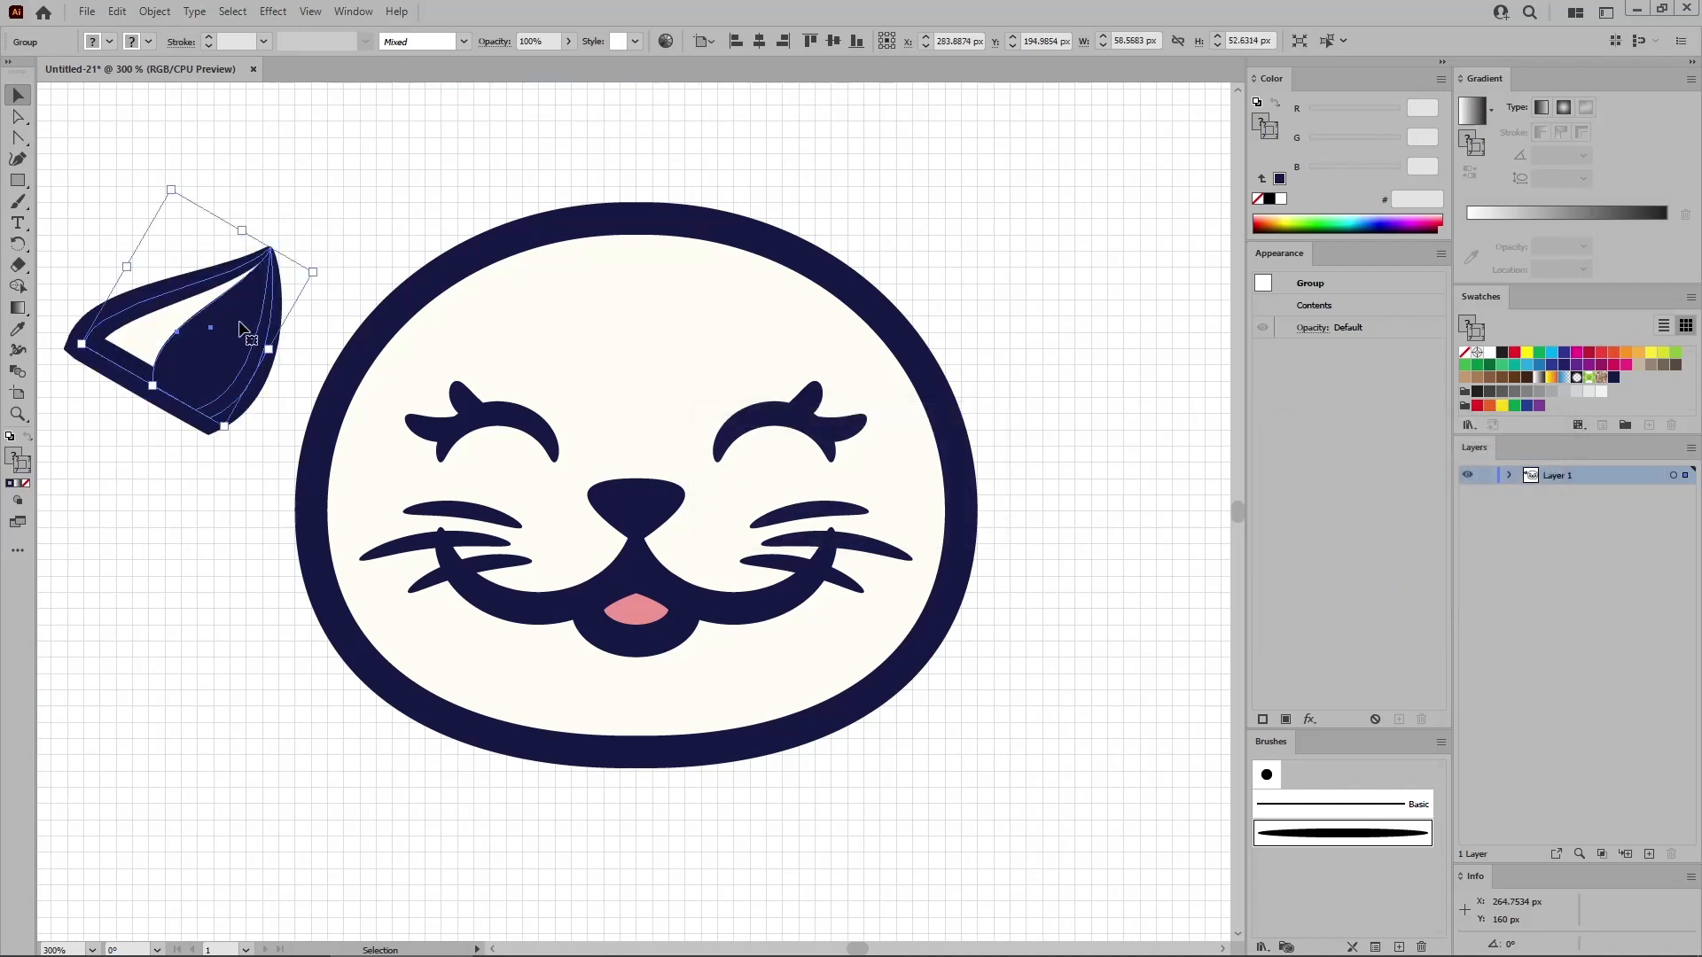
drag(238, 325, 919, 275)
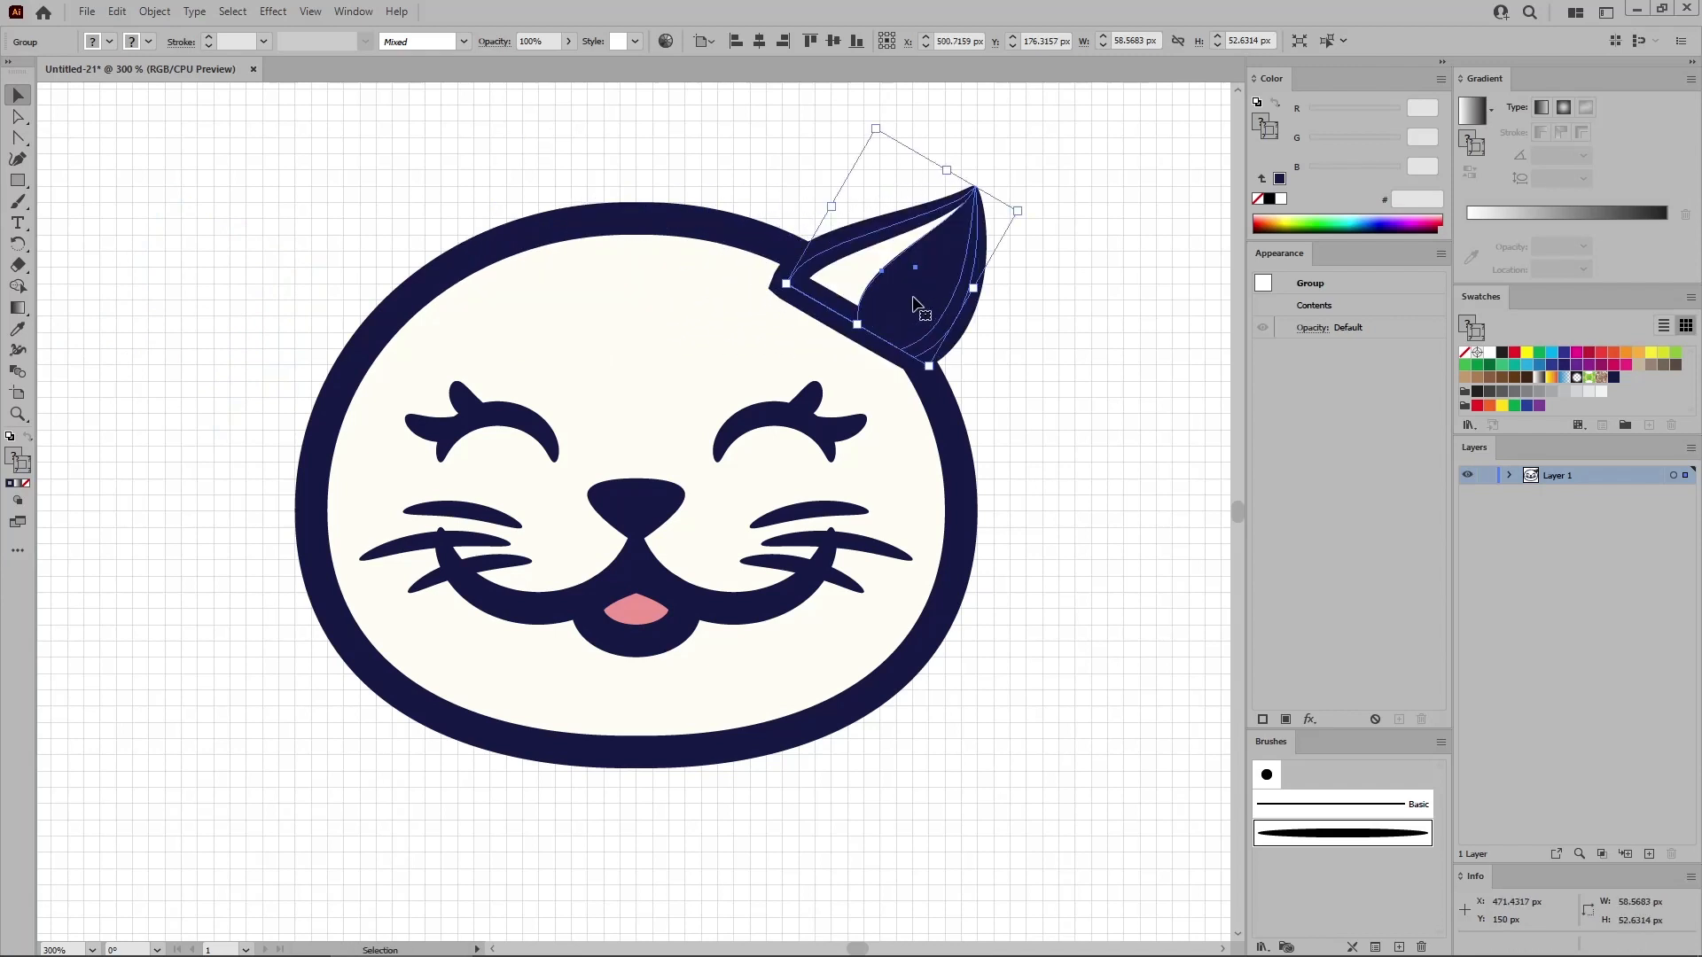
Reflect a copy of the ear across the vertical axis and place it on the head's upper-left edge, level with the original.
click(155, 12)
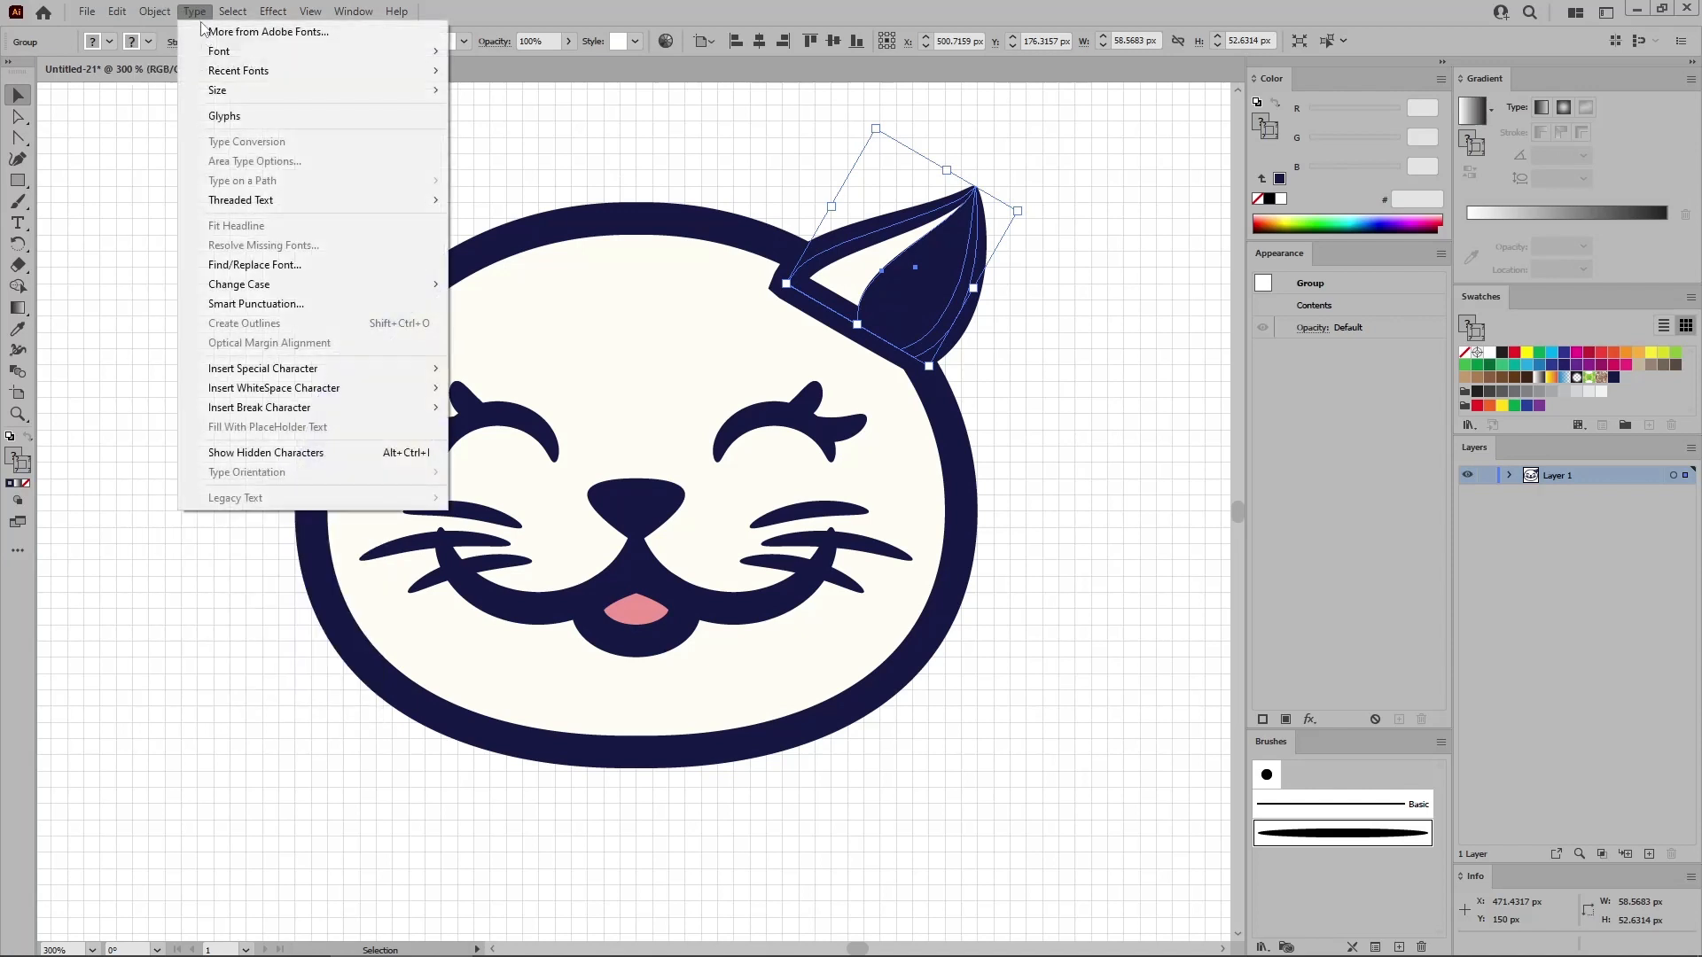
mouse_move(209, 32)
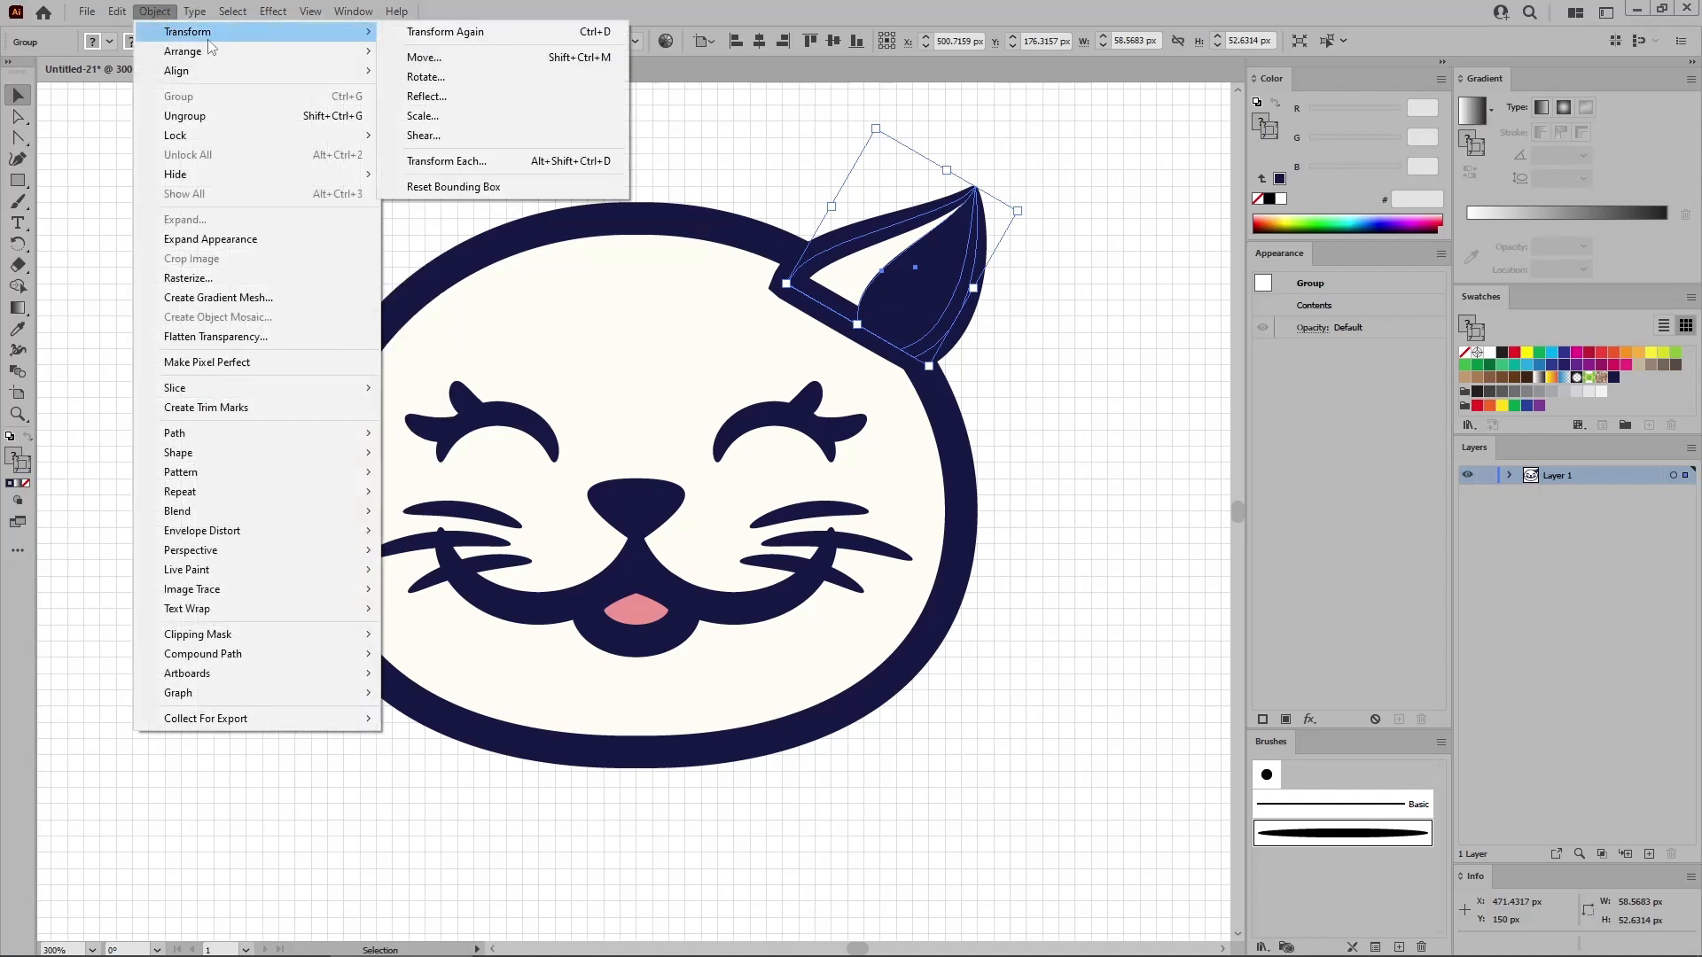
click(425, 97)
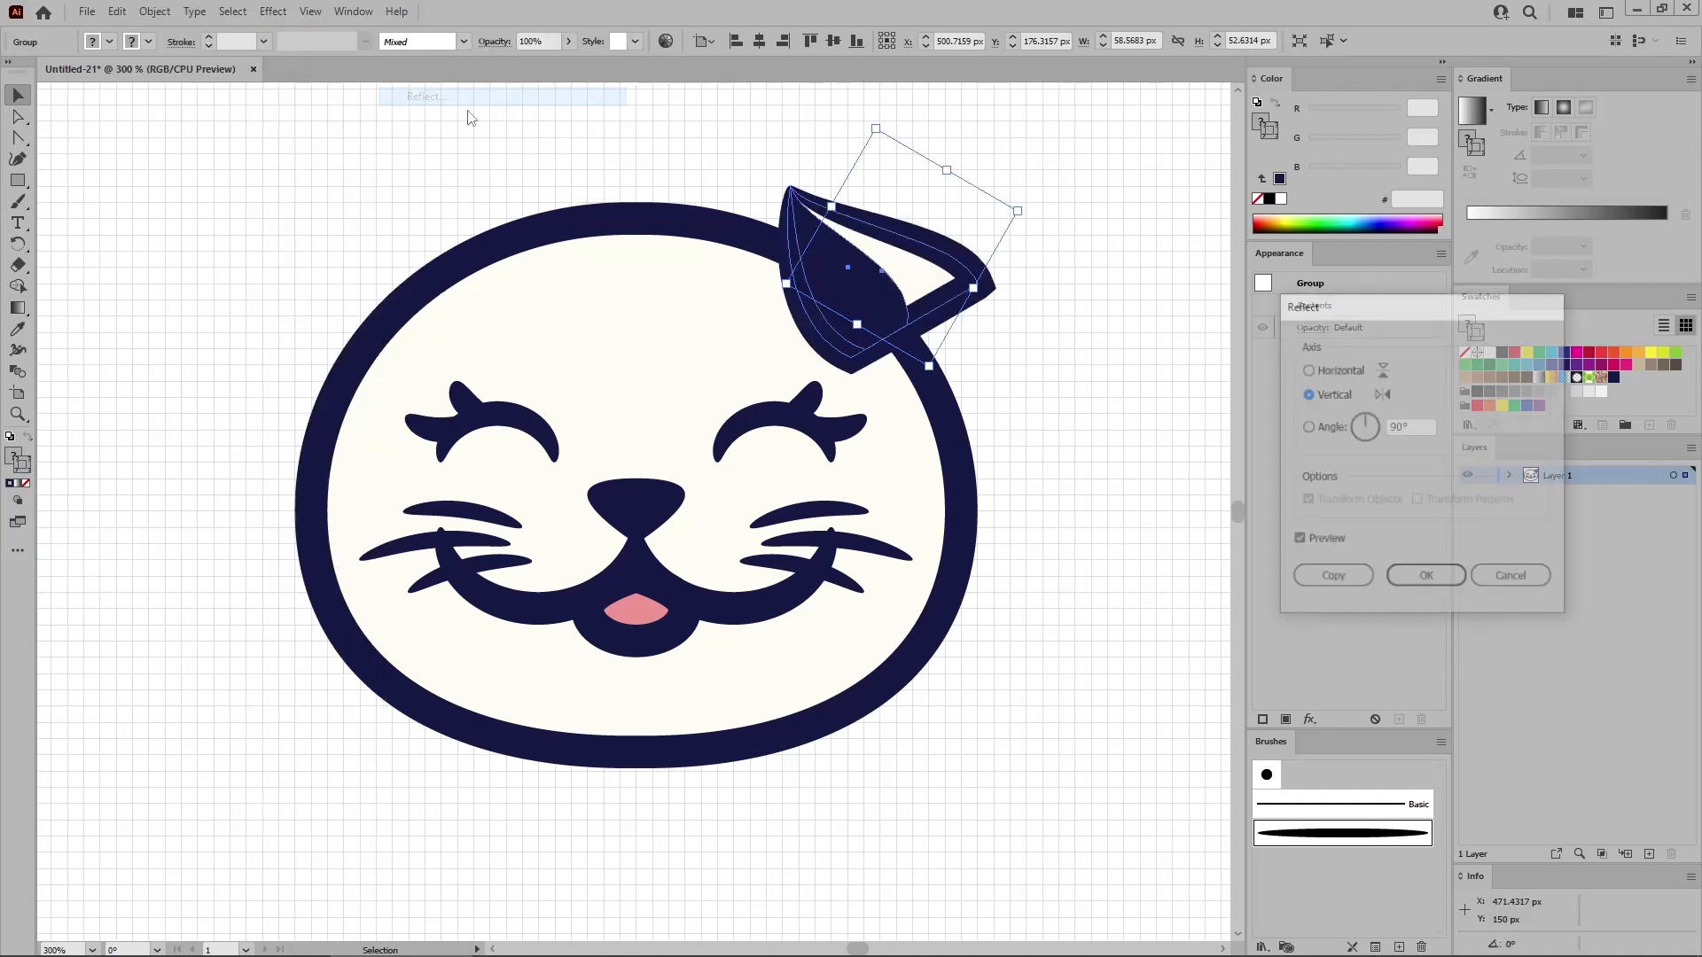
click(1308, 395)
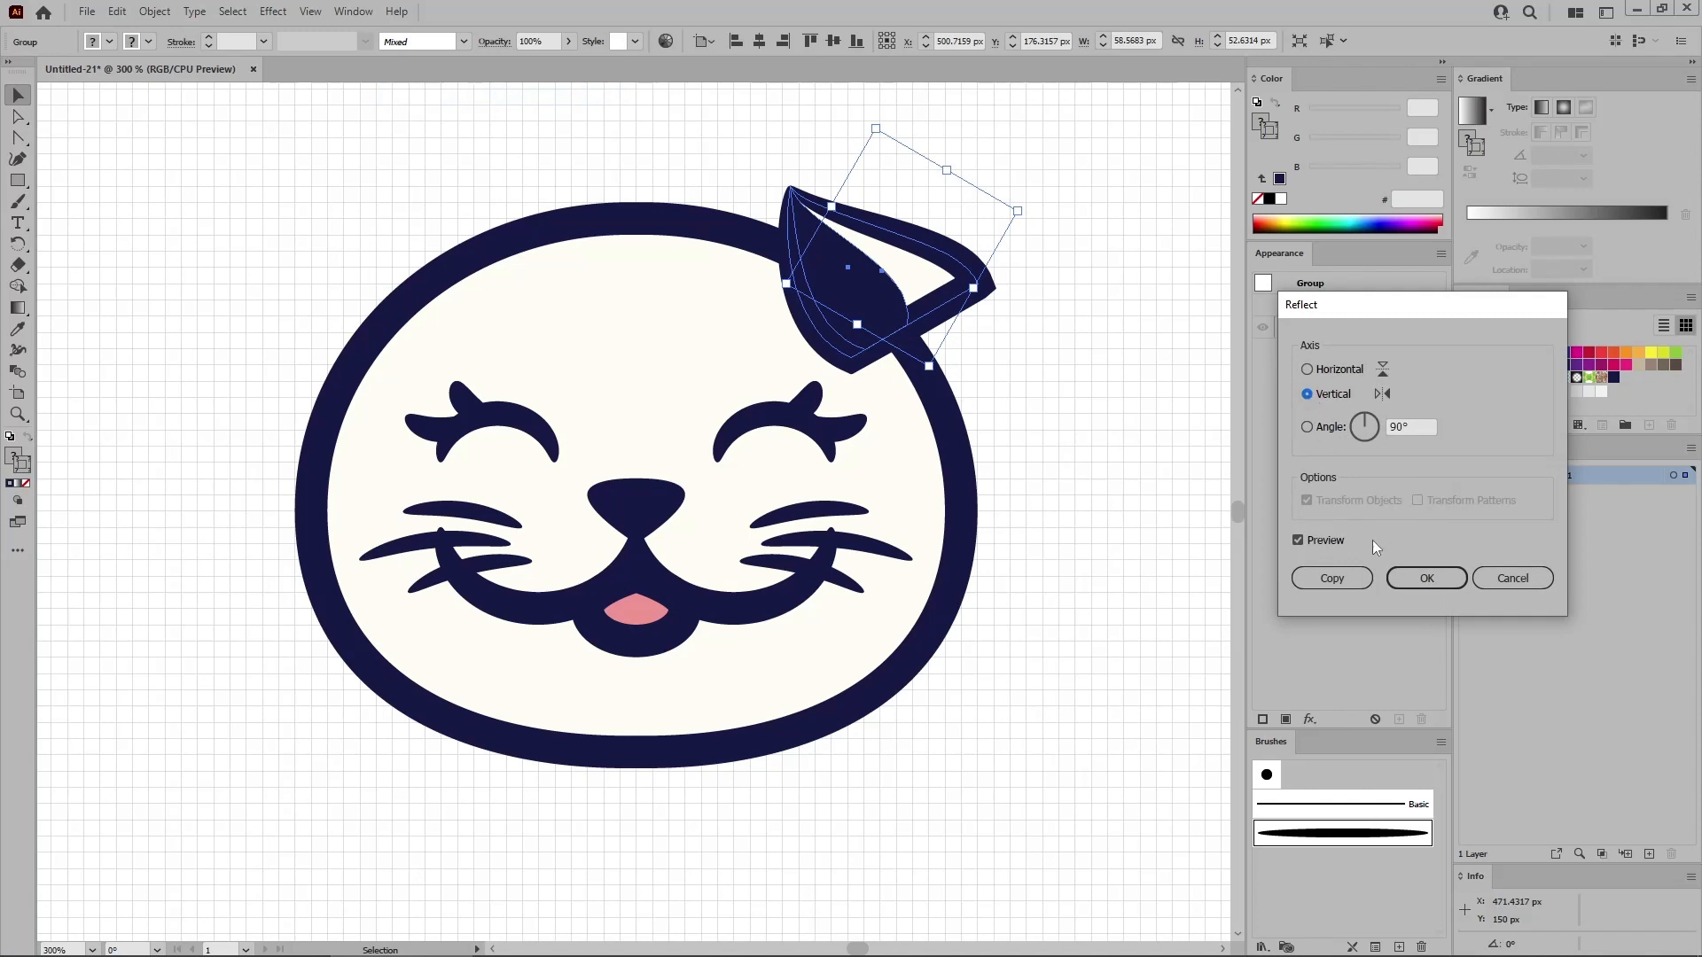
click(1351, 581)
click(1332, 579)
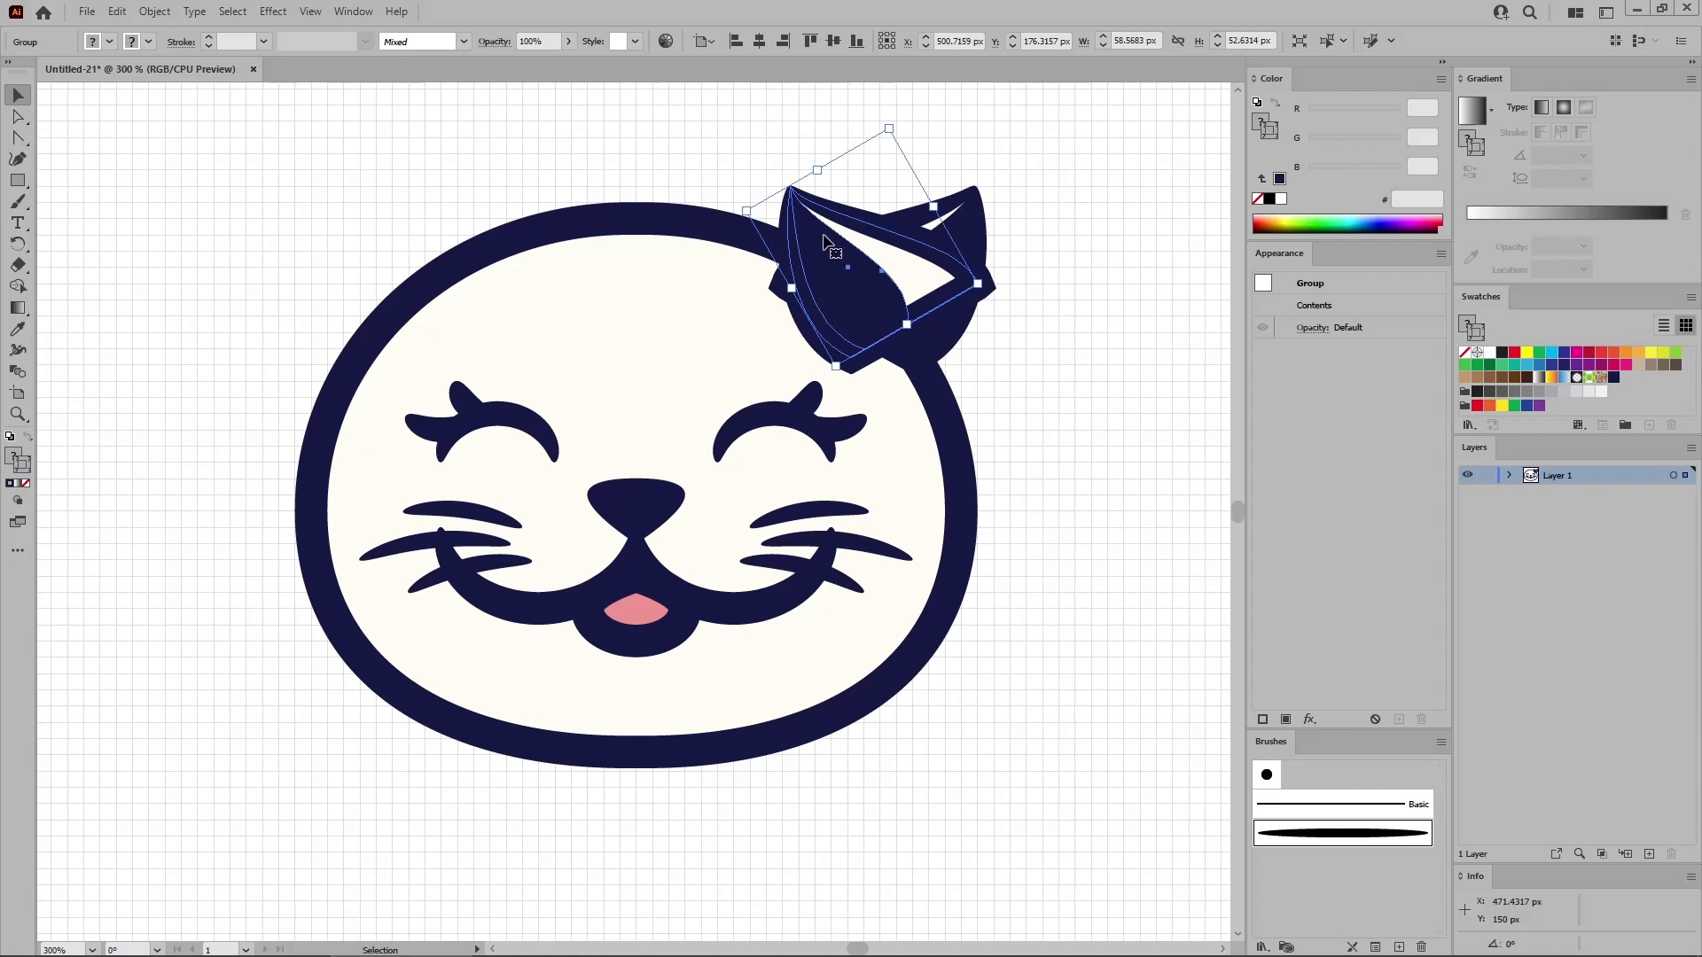
drag(831, 239, 338, 235)
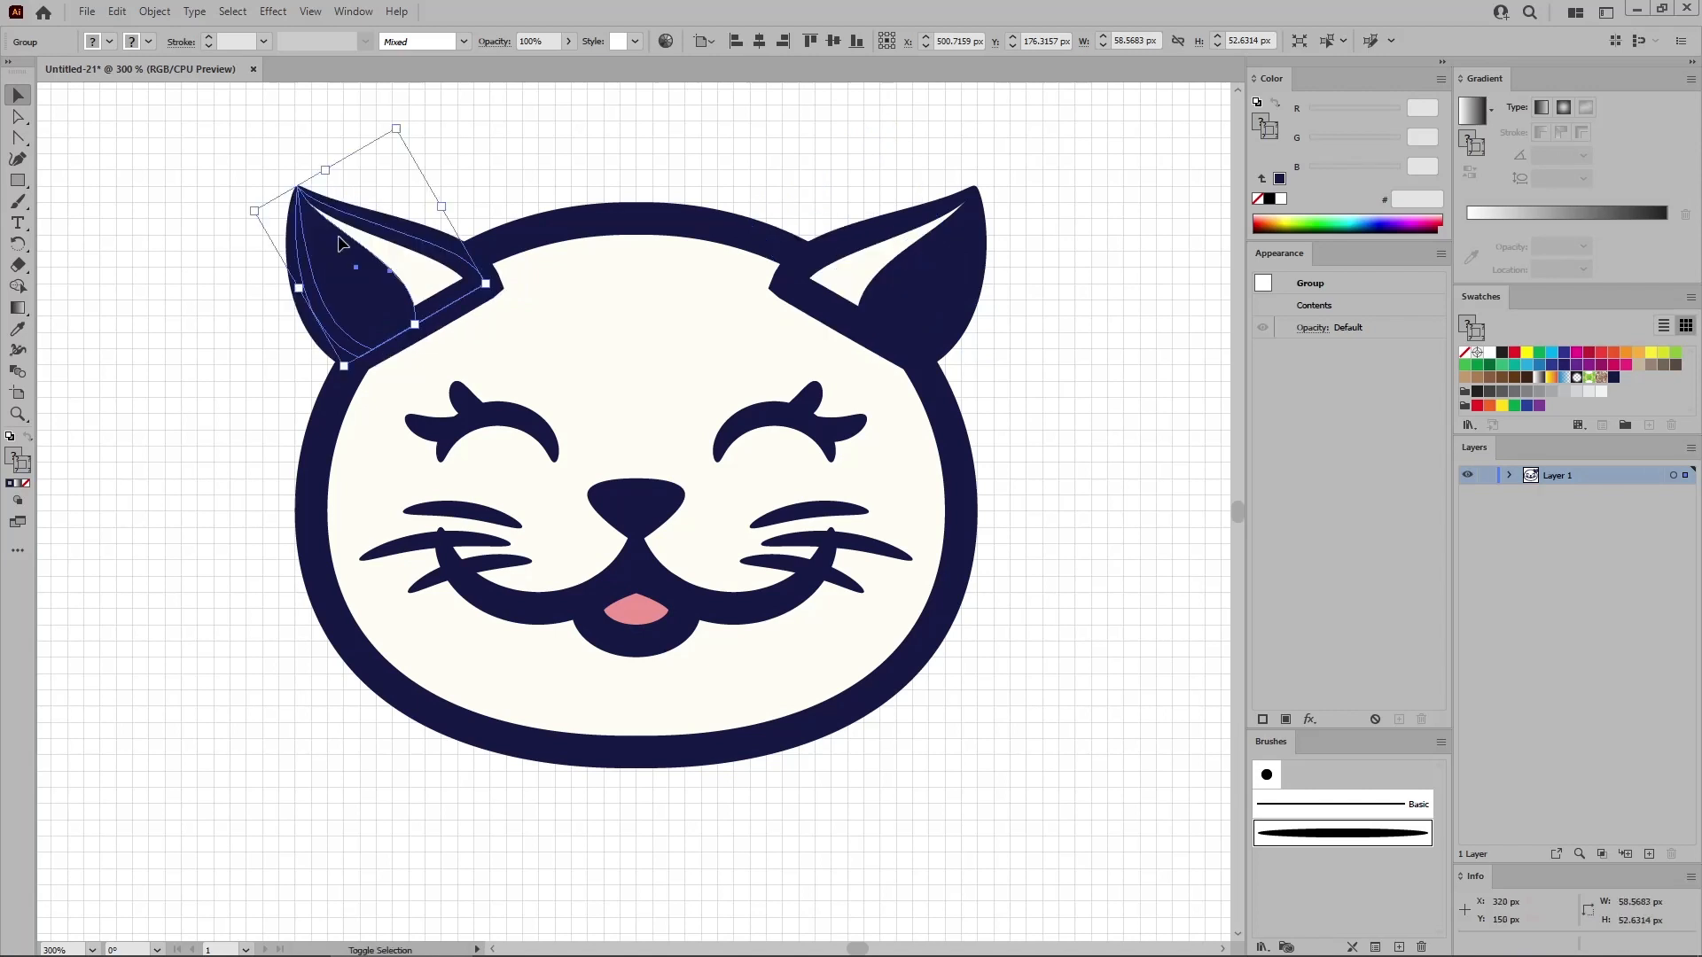
Send both ears behind the head and clear the selection.
shift+click(912, 290)
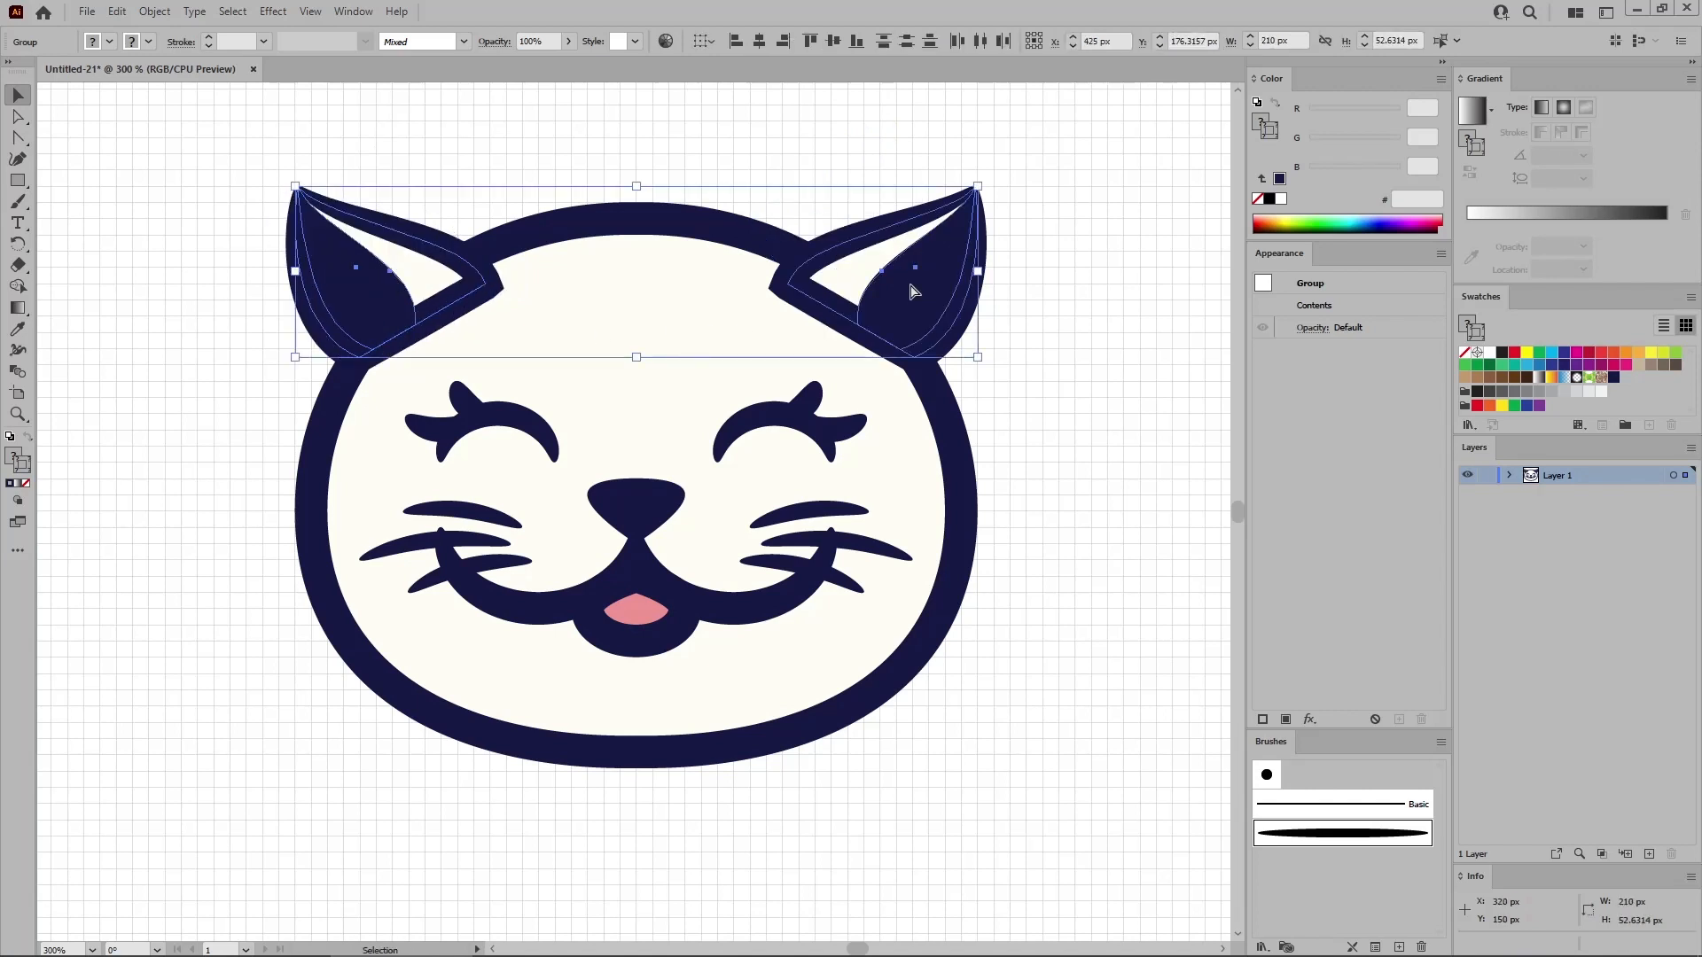
key(ctrl)
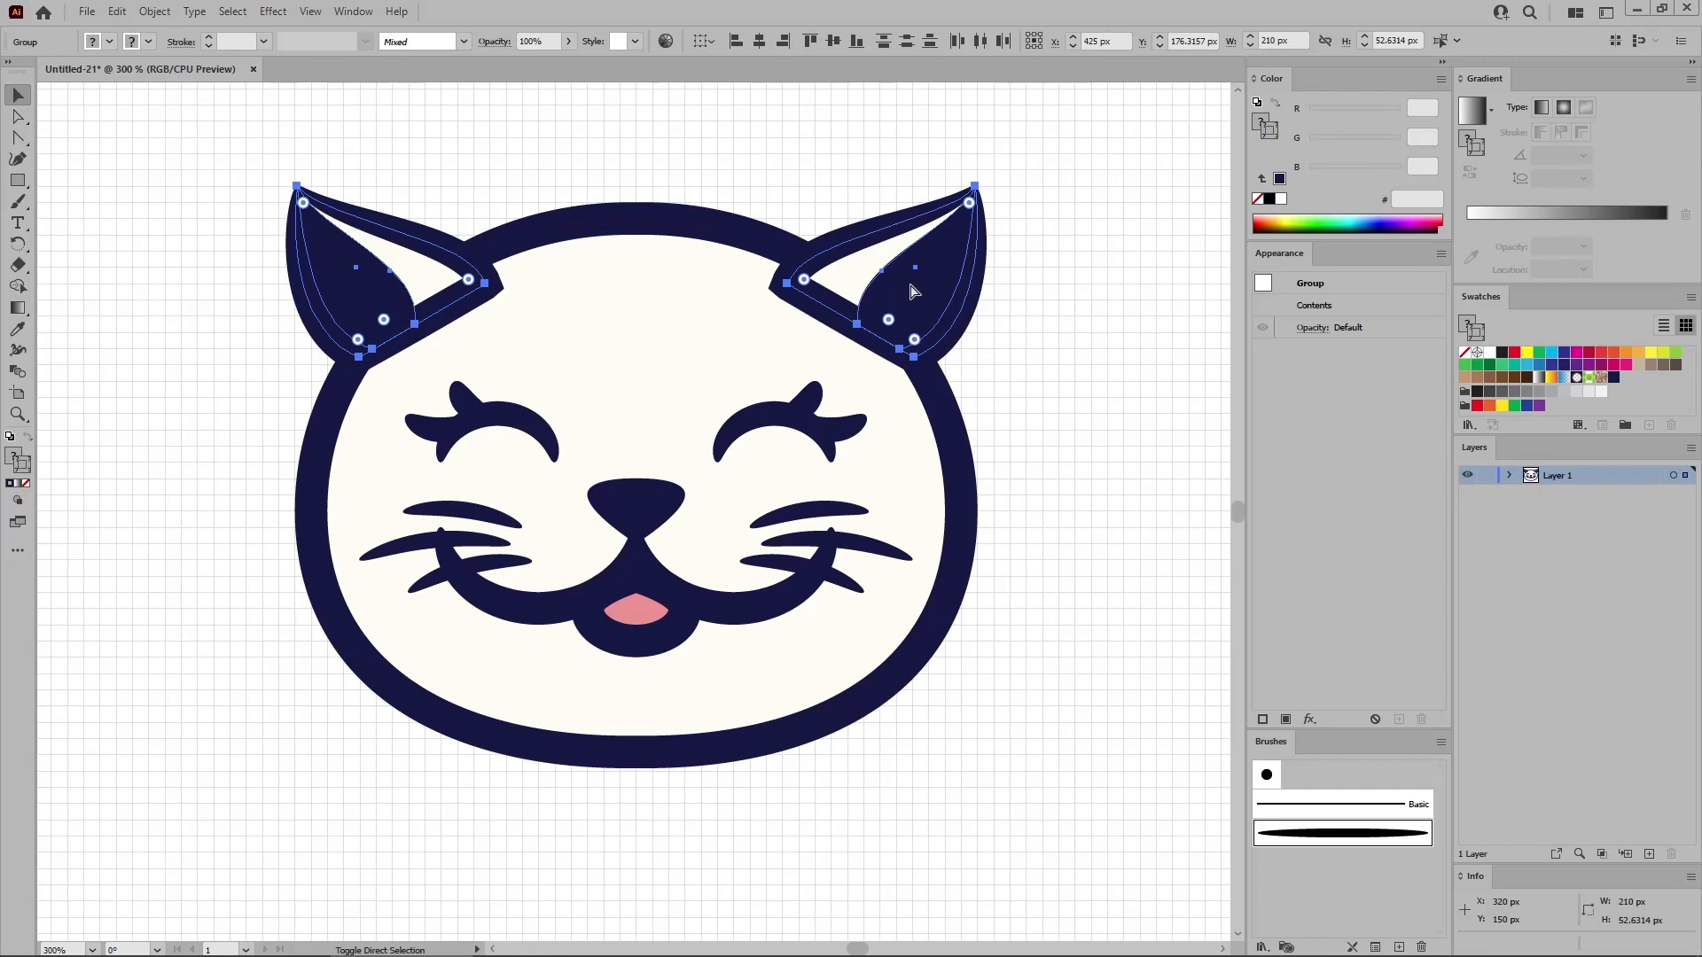
key(ctrl+shift+bracketleft)
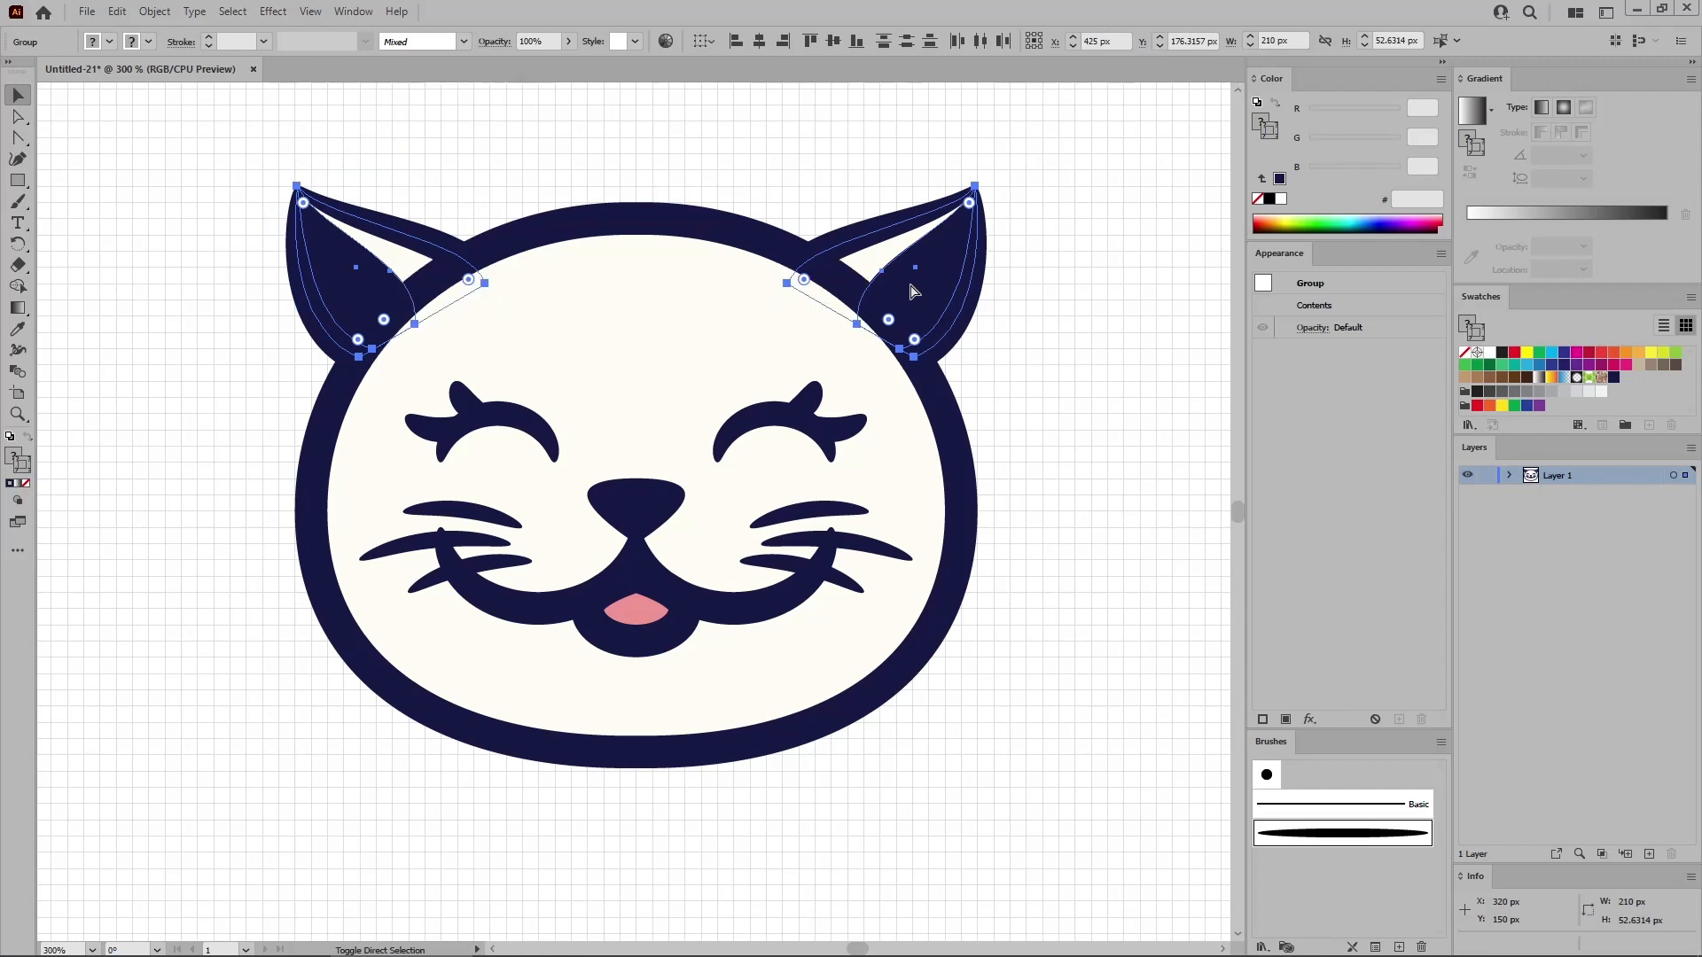
key(ctrl+shift+a)
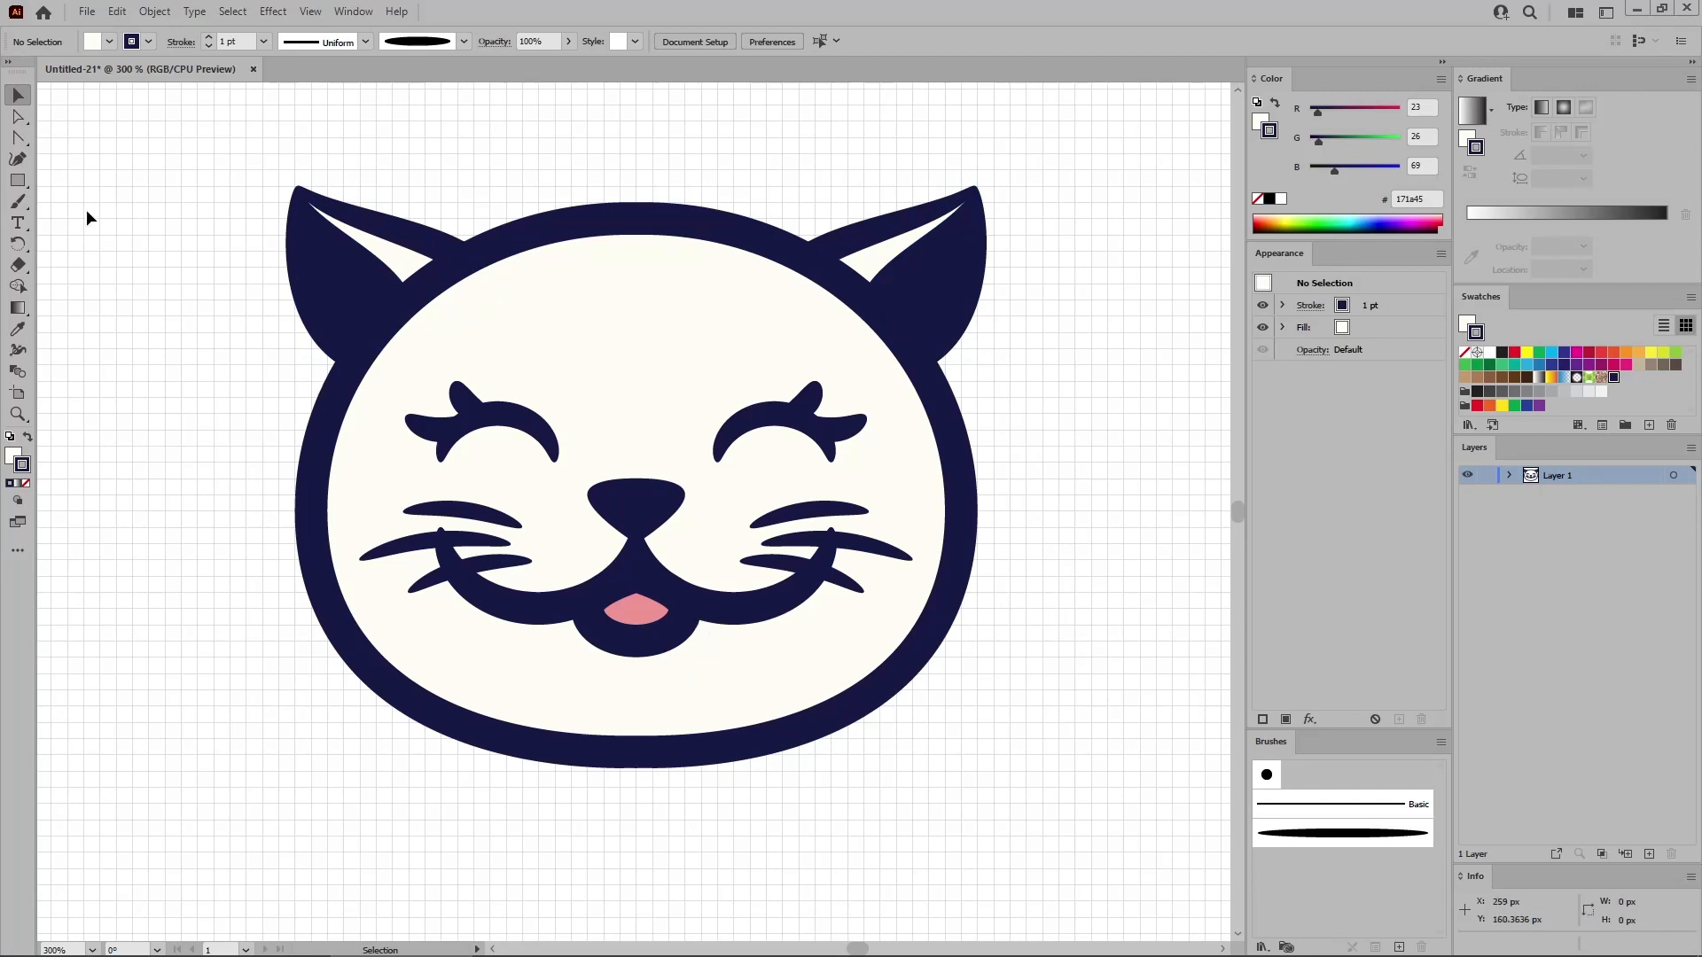
Draw a 70 x 20 px rectangle and centre it over the bottom edge of the head.
click(17, 180)
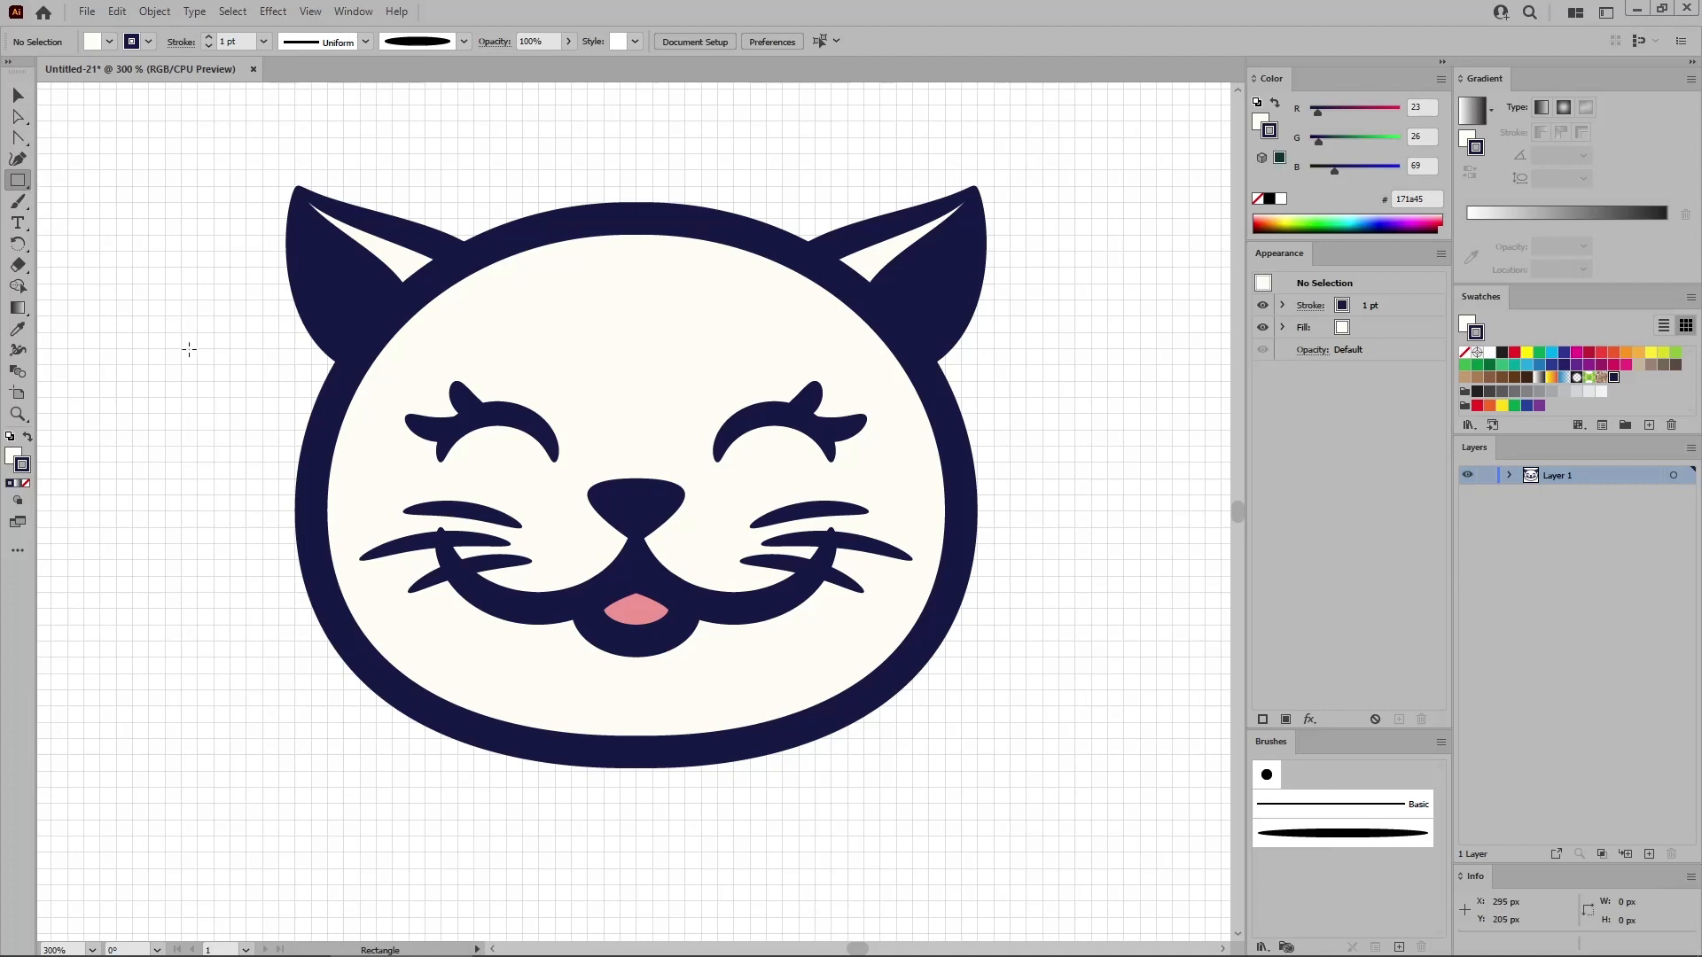
drag(134, 301, 360, 364)
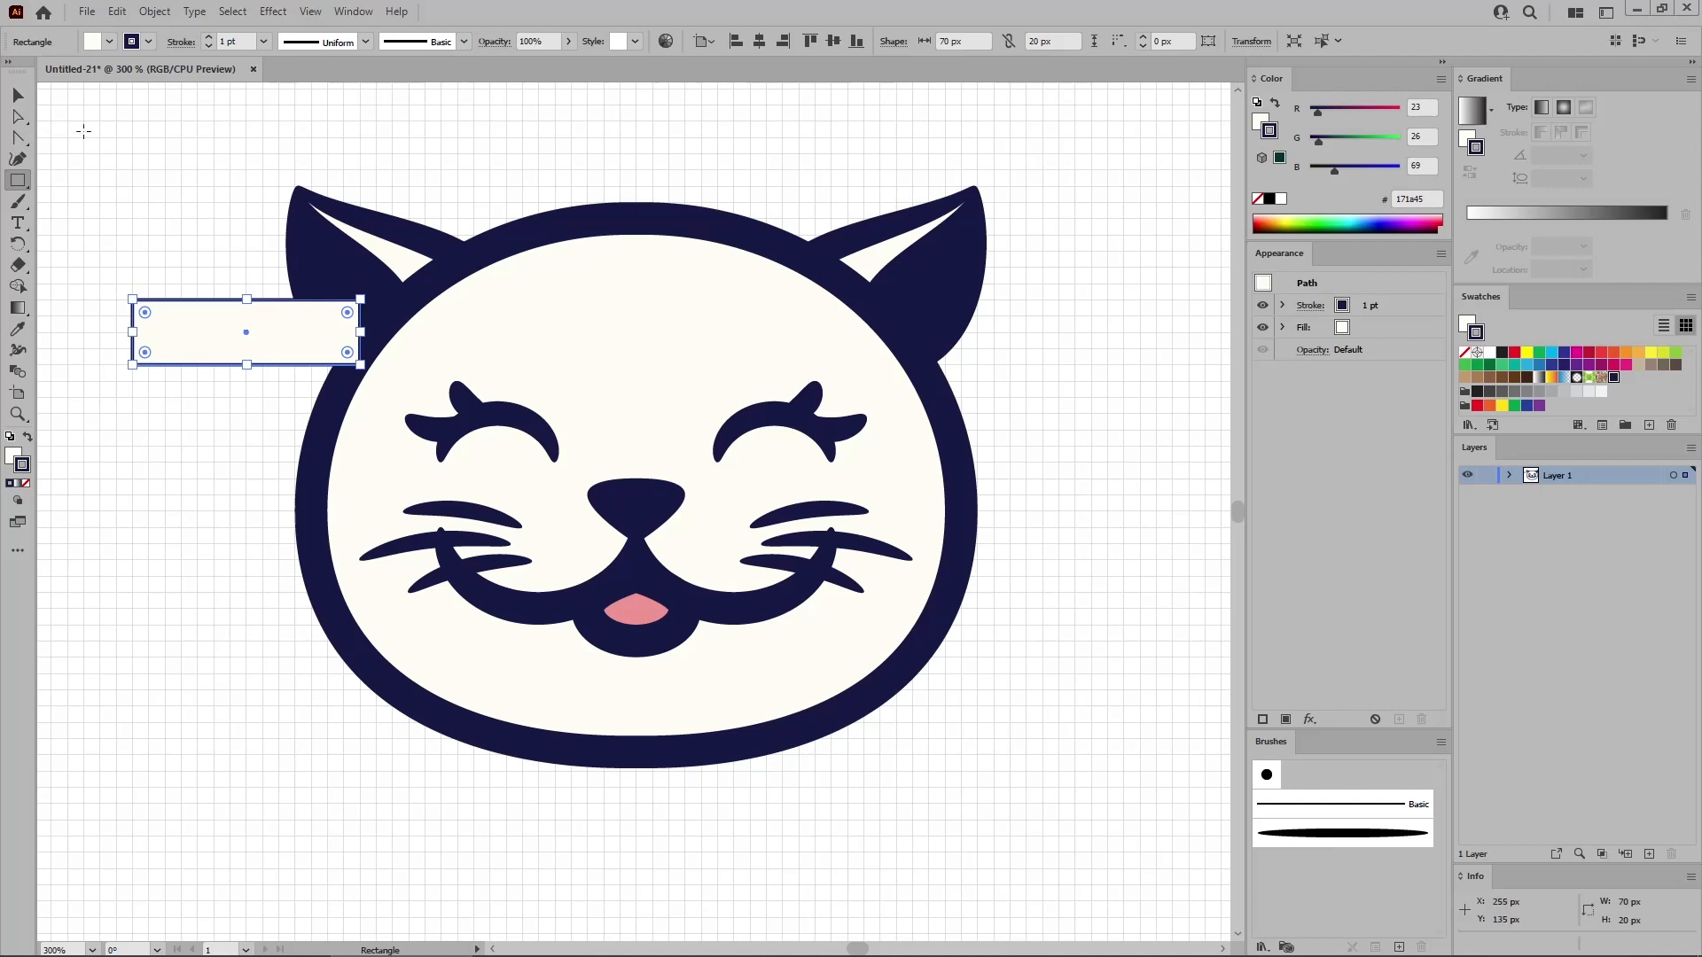
click(18, 95)
drag(265, 329, 667, 725)
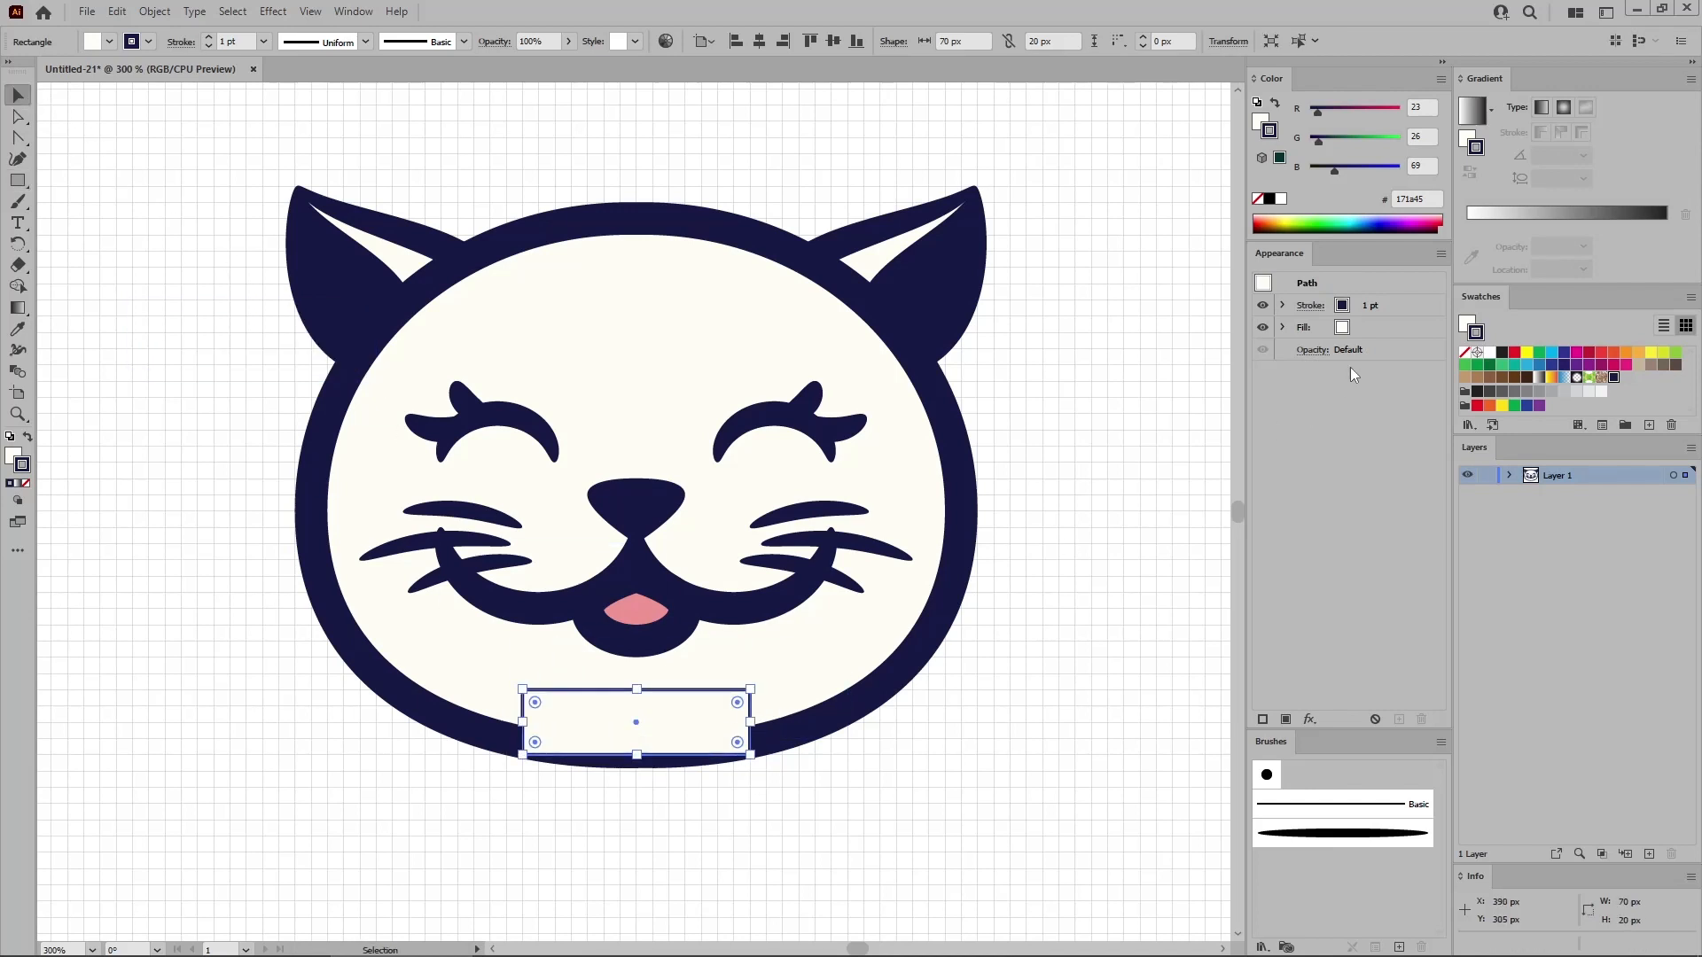
Fill the rectangle with light blue, using red 70 and green 197 with a high blue value.
click(1376, 330)
click(1422, 107)
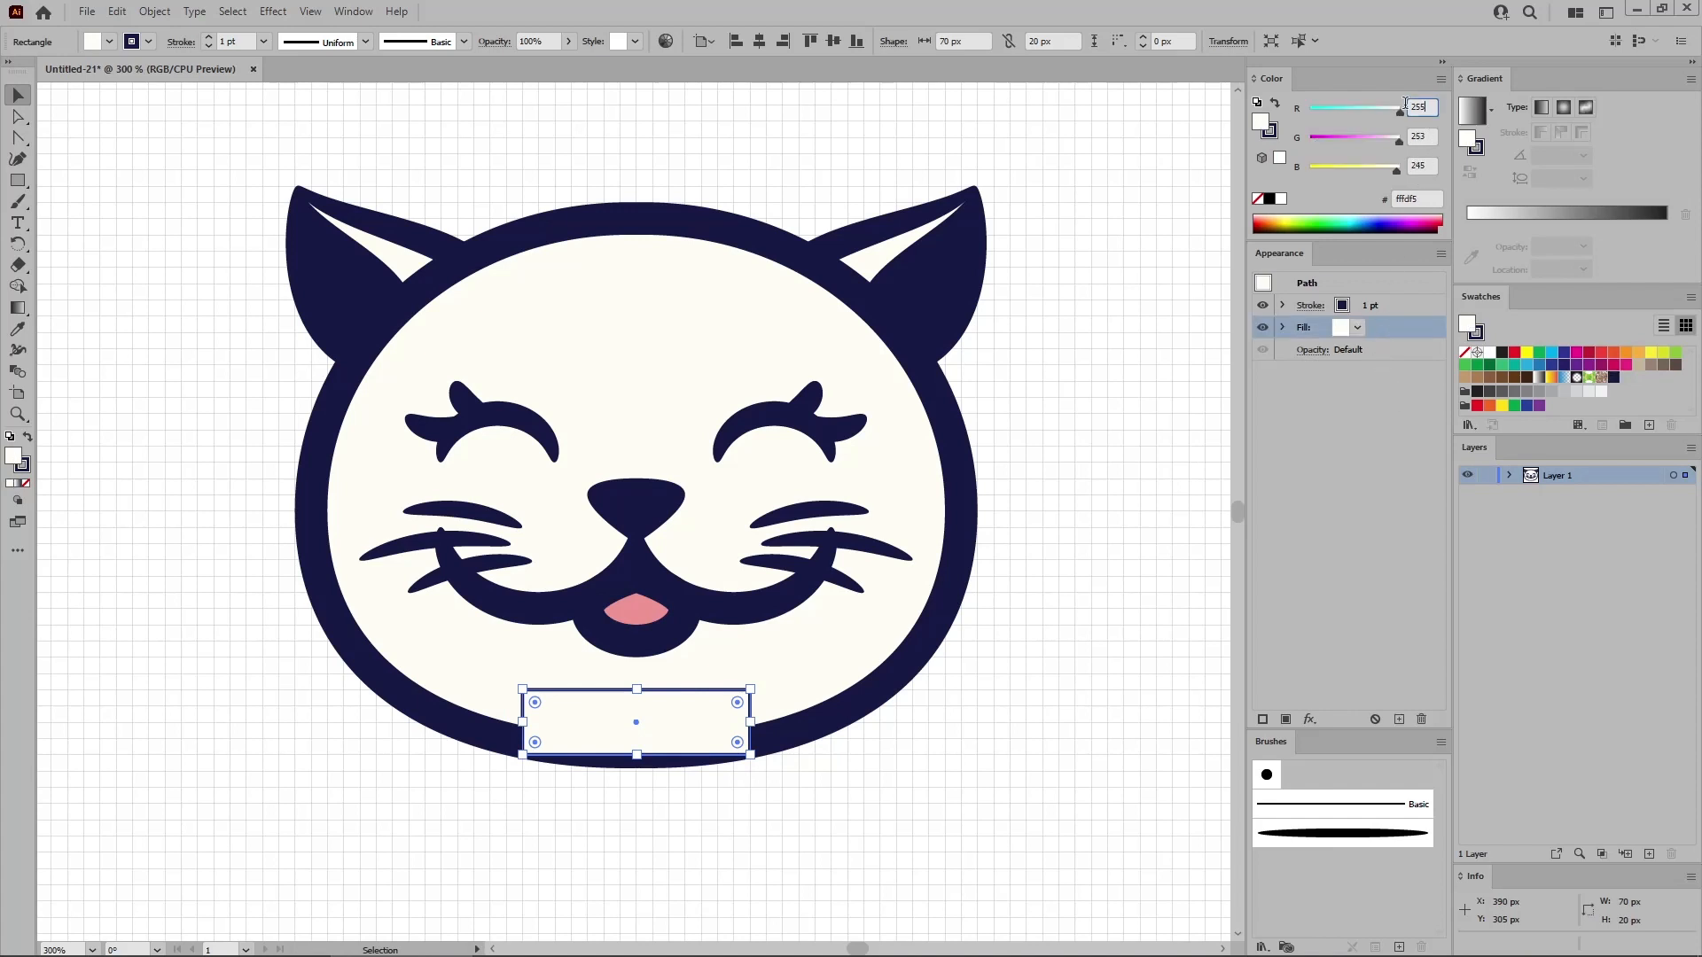
text(70)
key(Tab)
text(1)
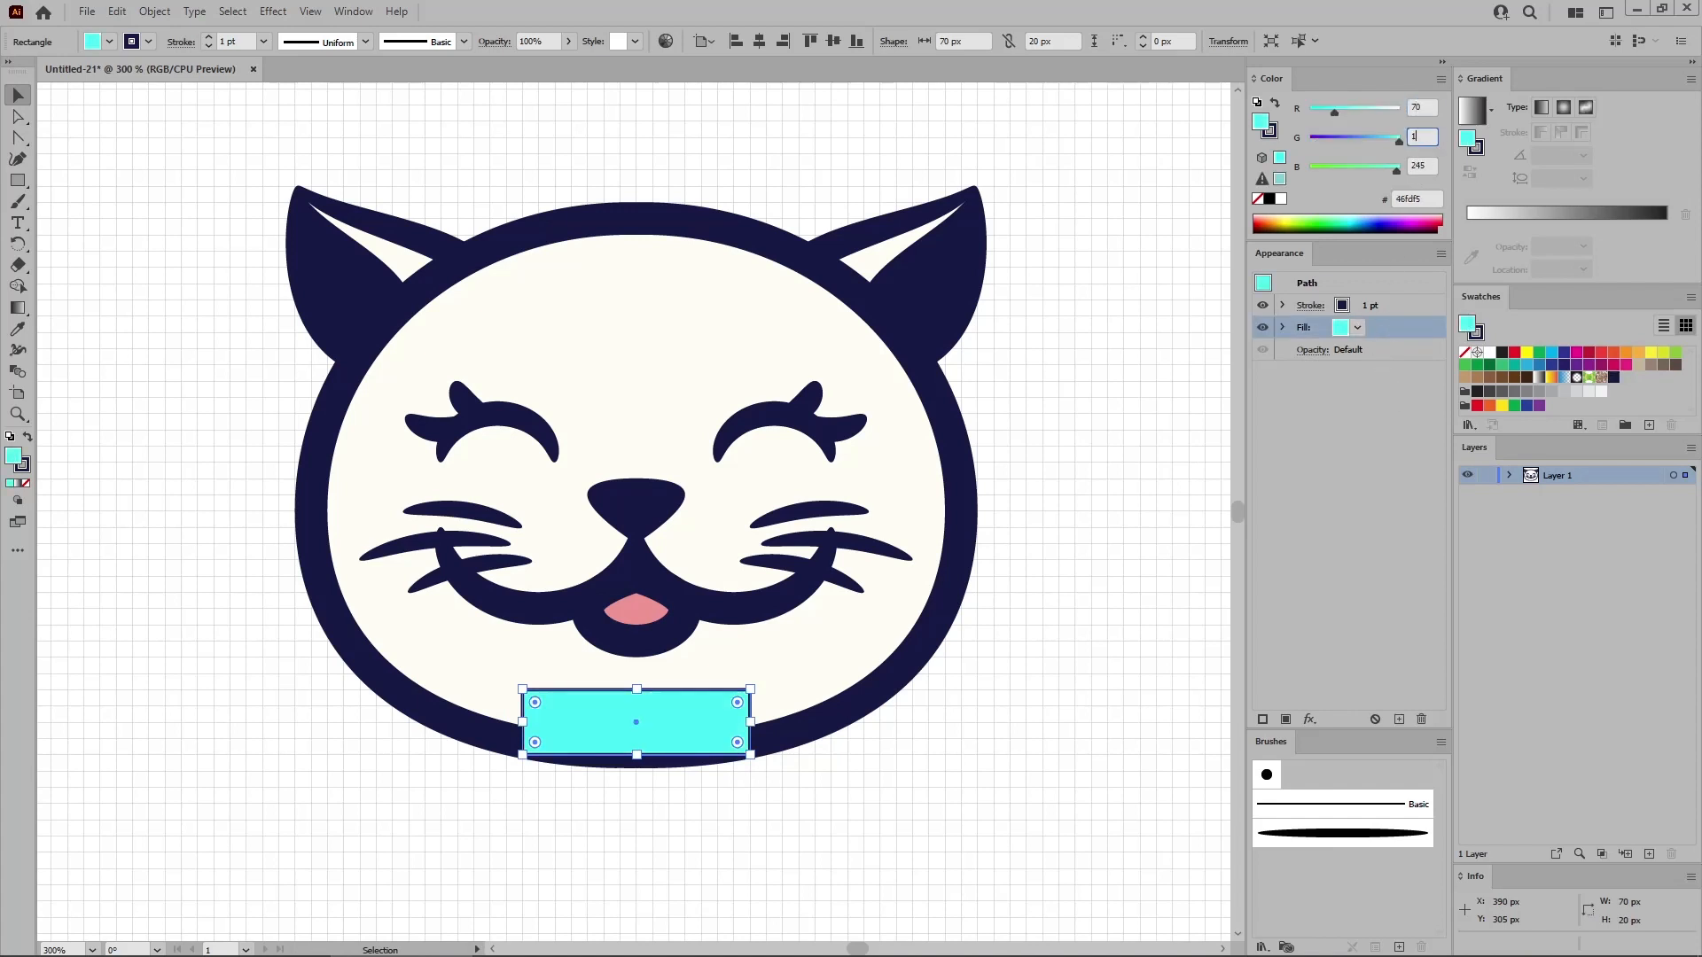
key(Tab)
text(24)
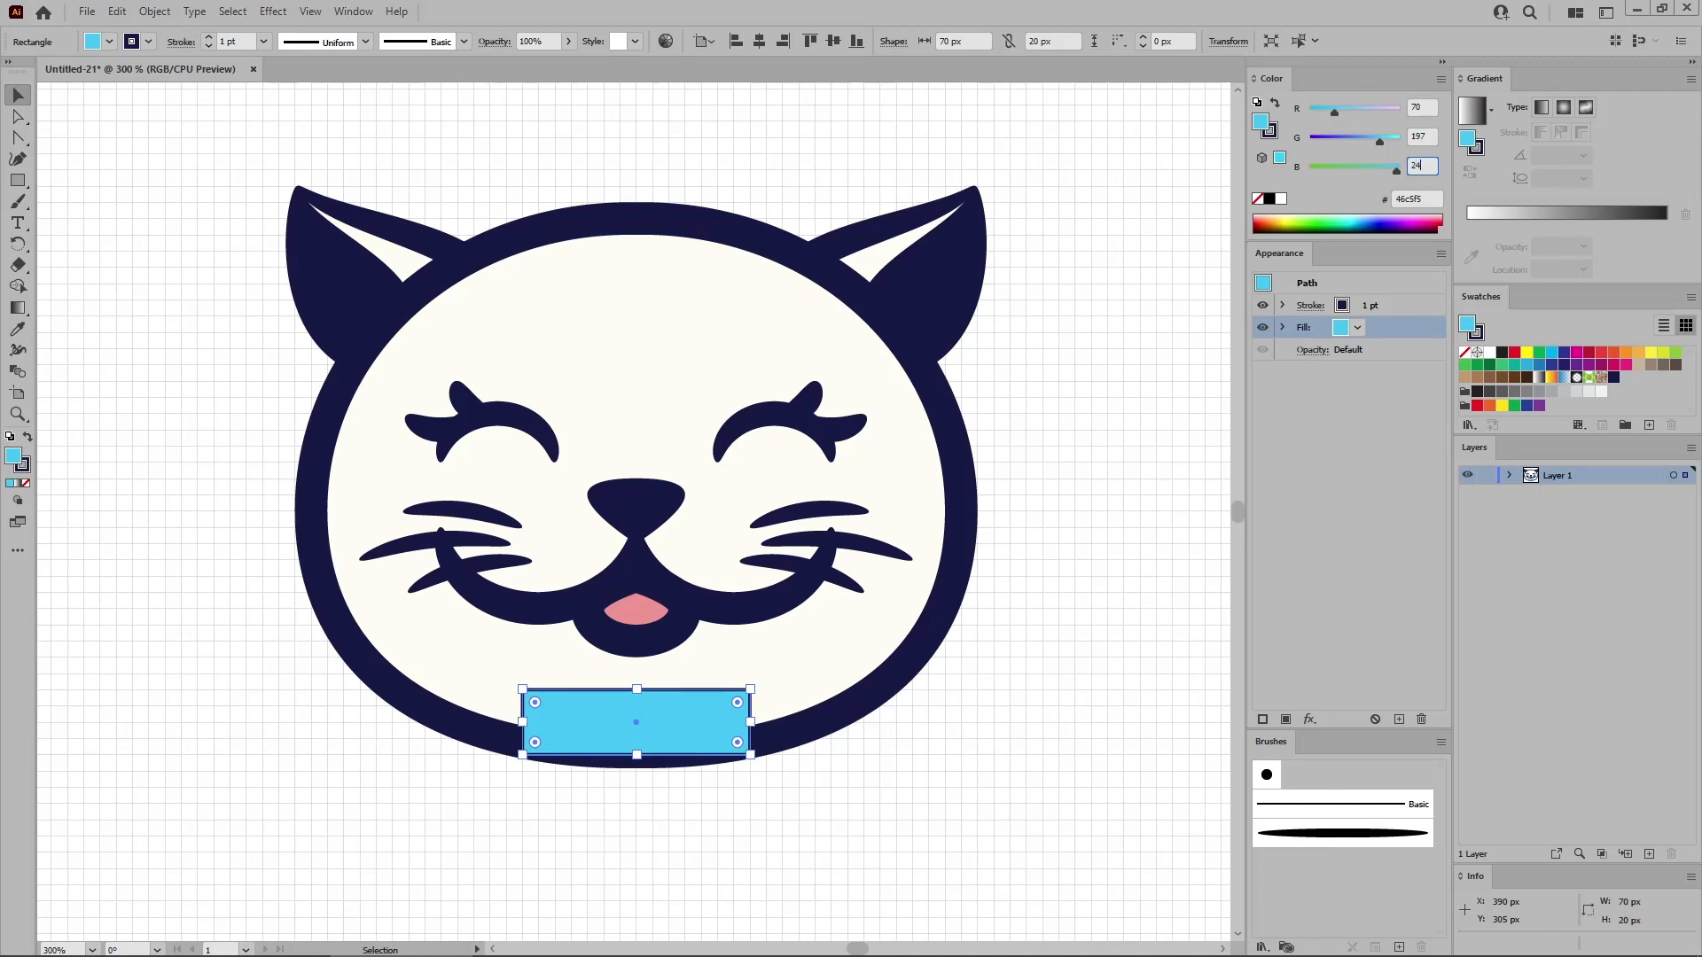
key(Return)
Set the blue rectangle's stroke to 10 pt with round corner joins.
click(1414, 306)
click(1311, 304)
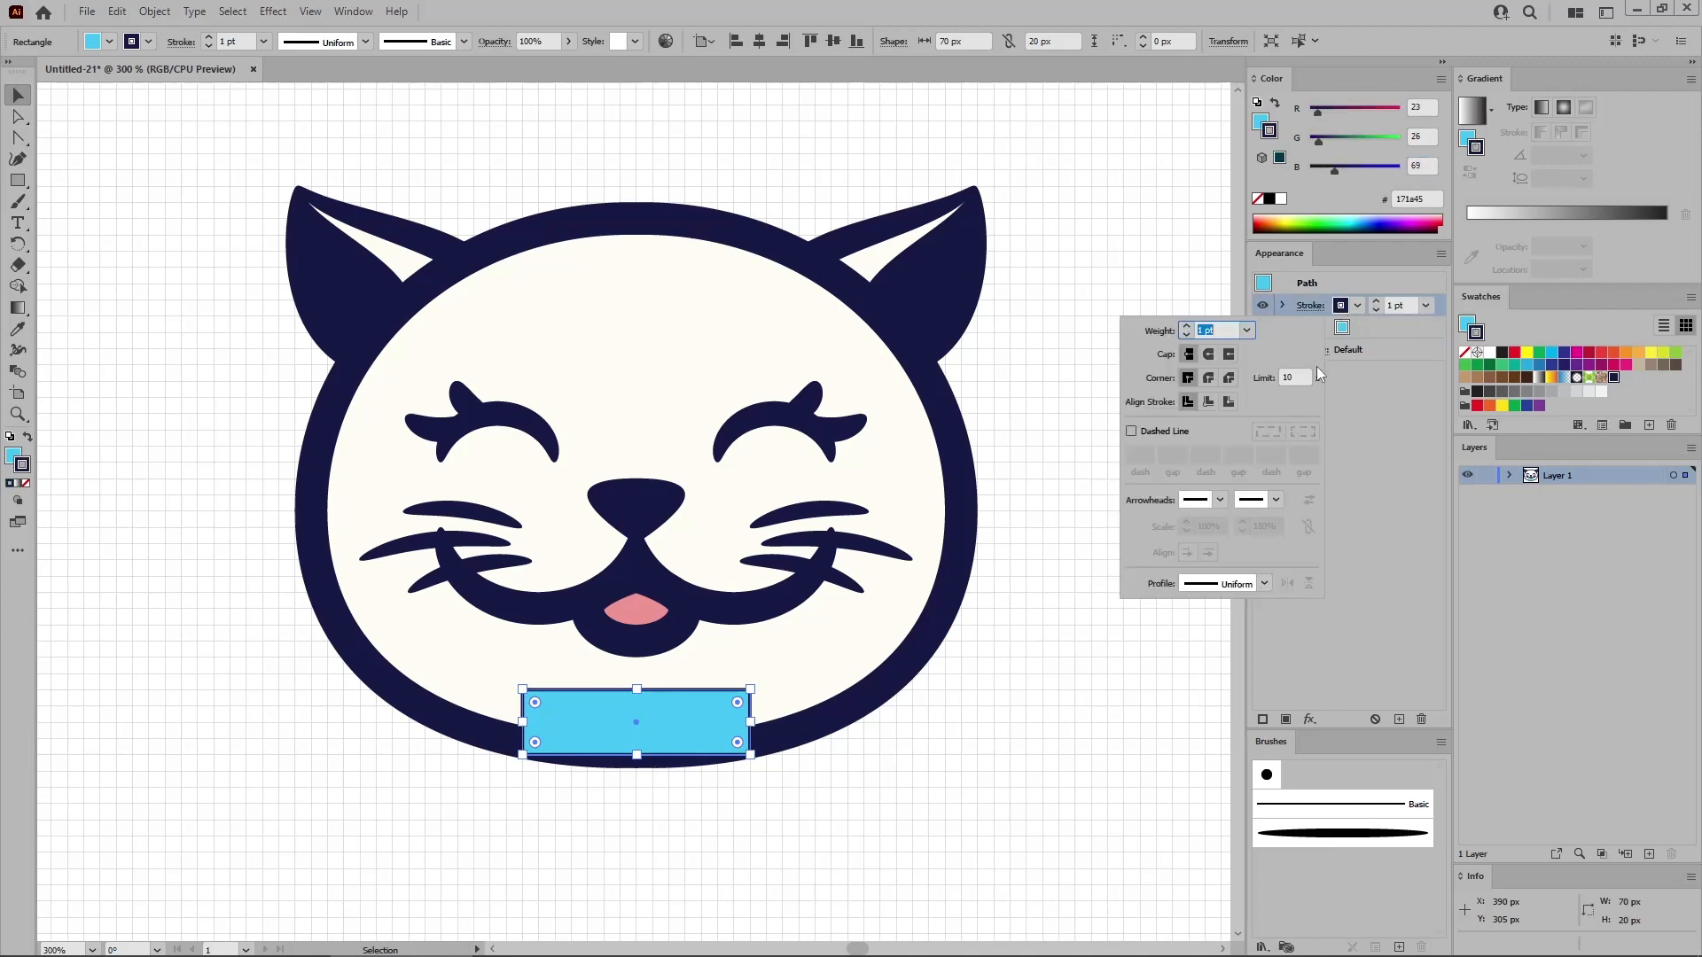
click(1246, 331)
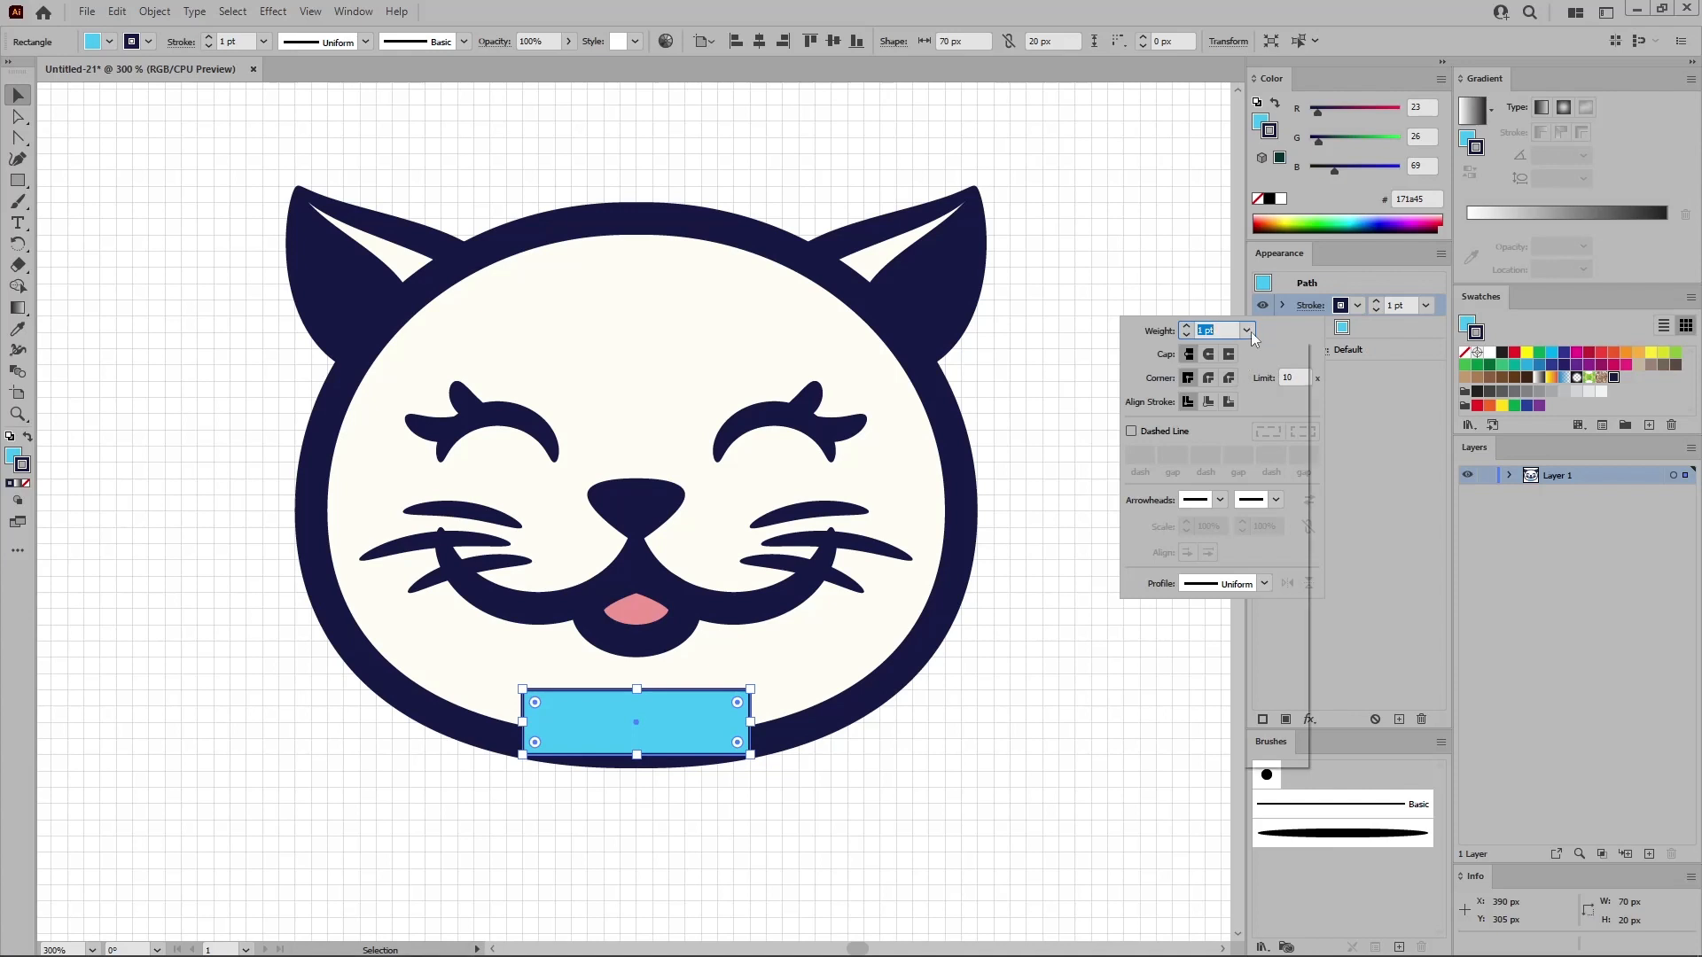
click(1280, 583)
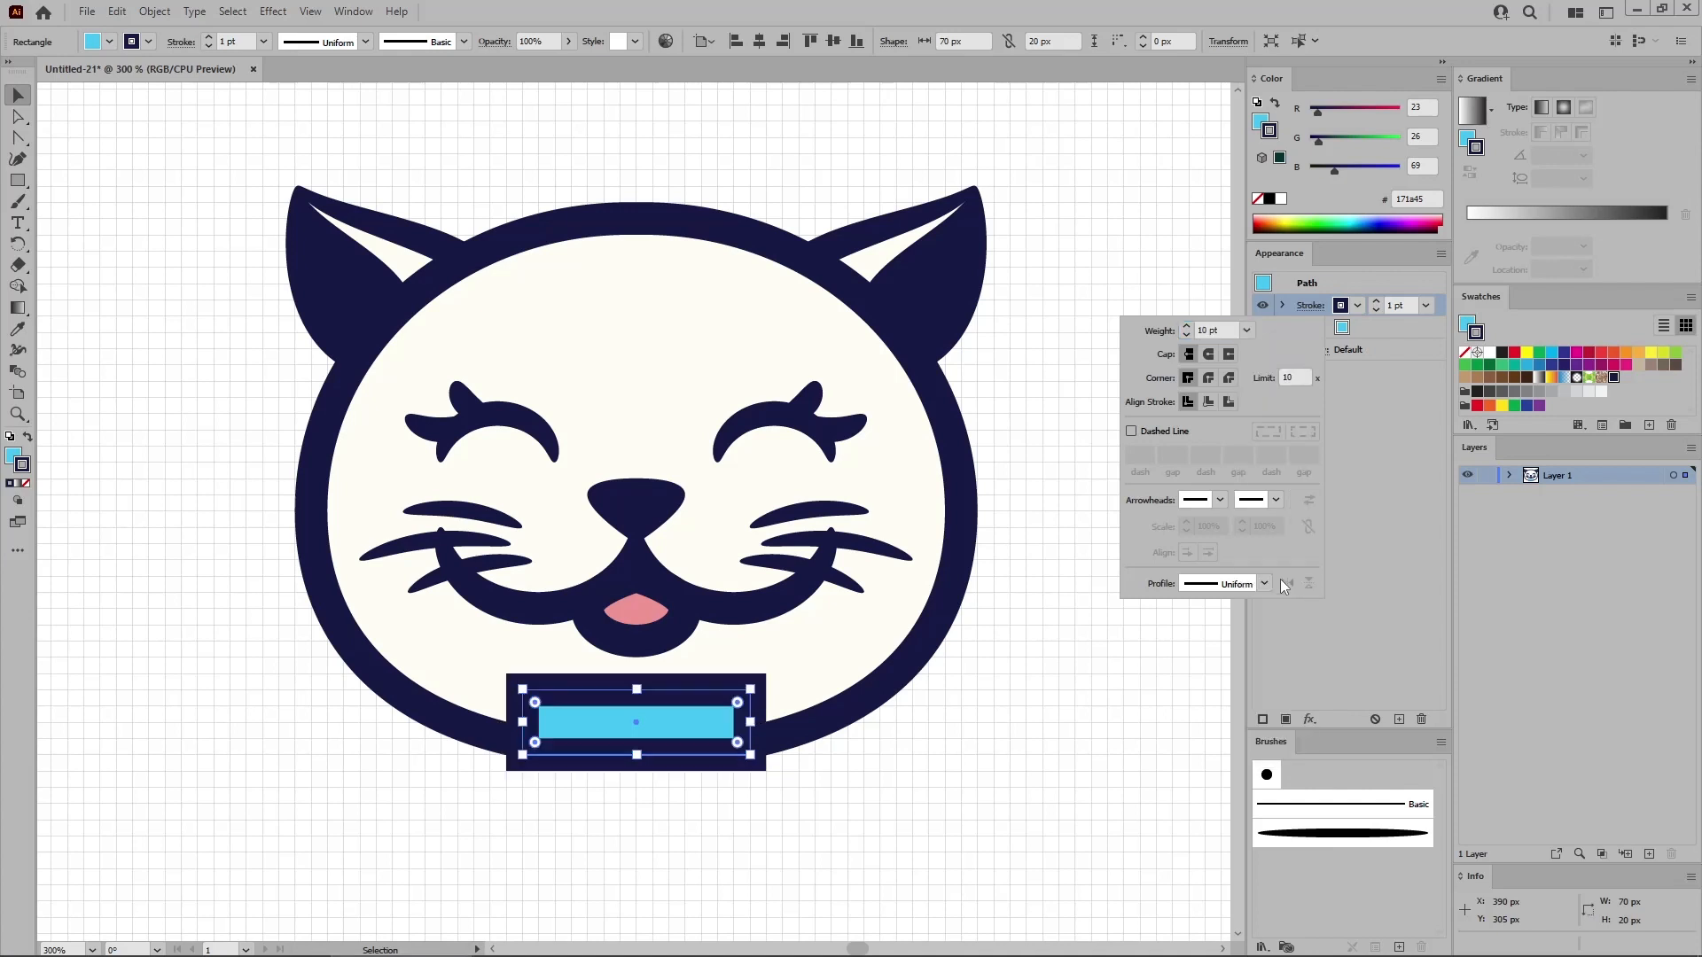
click(1210, 378)
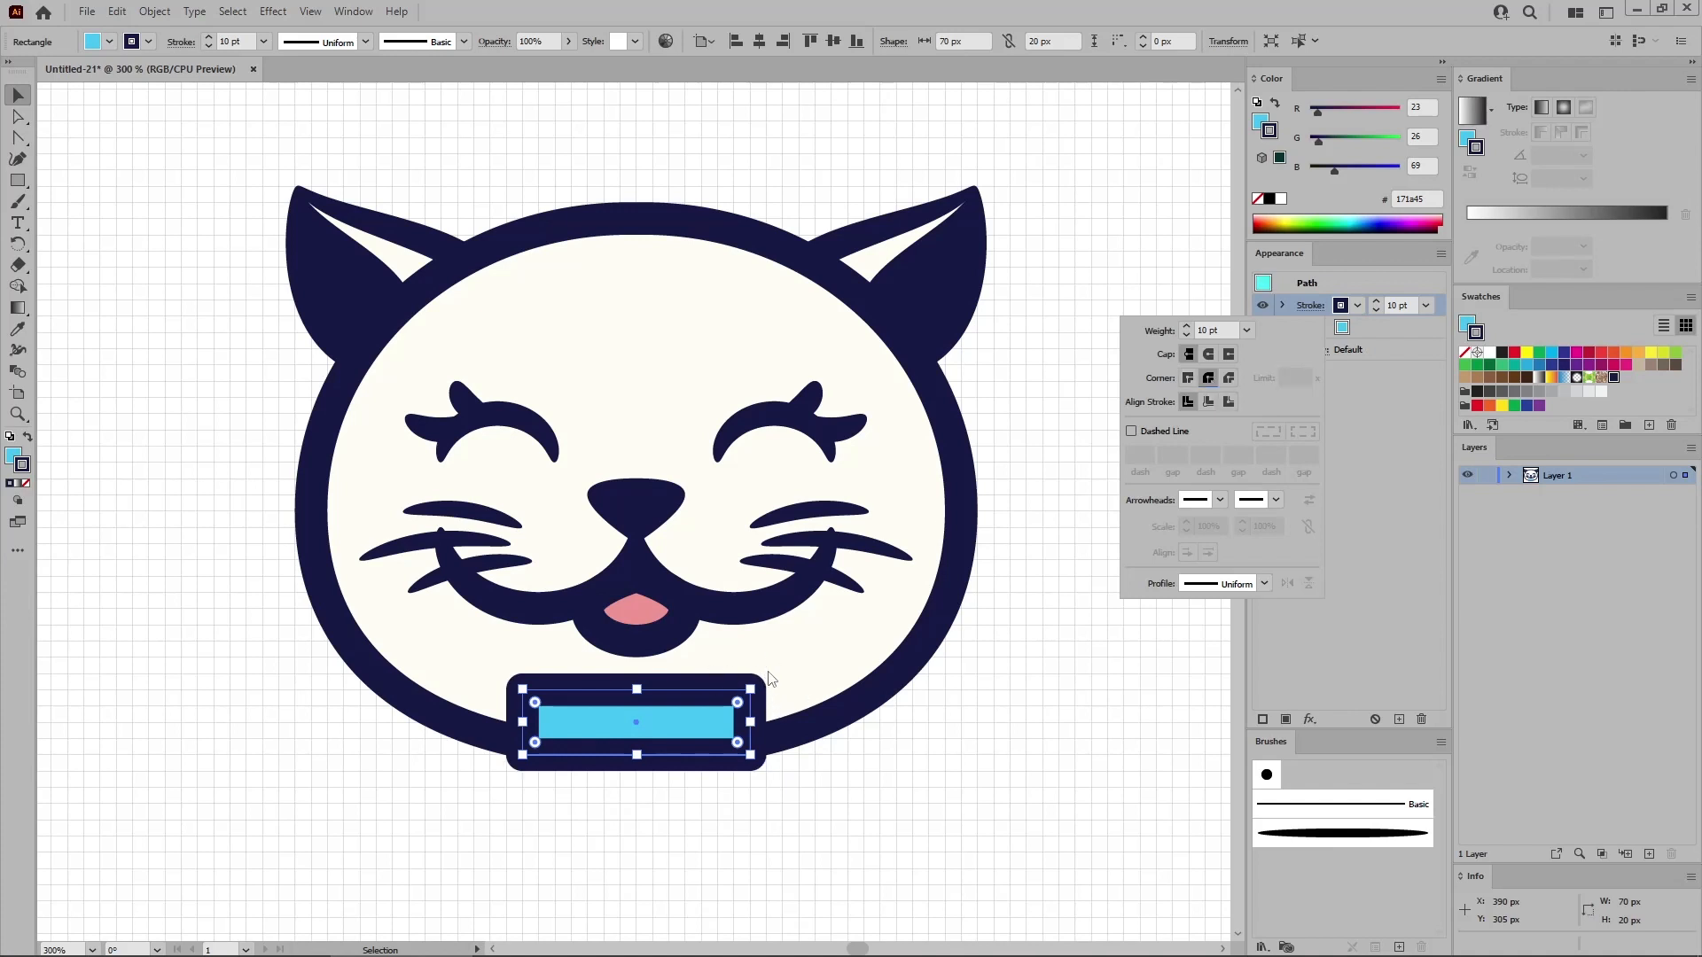
Apply a horizontal Arc warp with a -50% bend to the whole blue rectangle.
click(1350, 285)
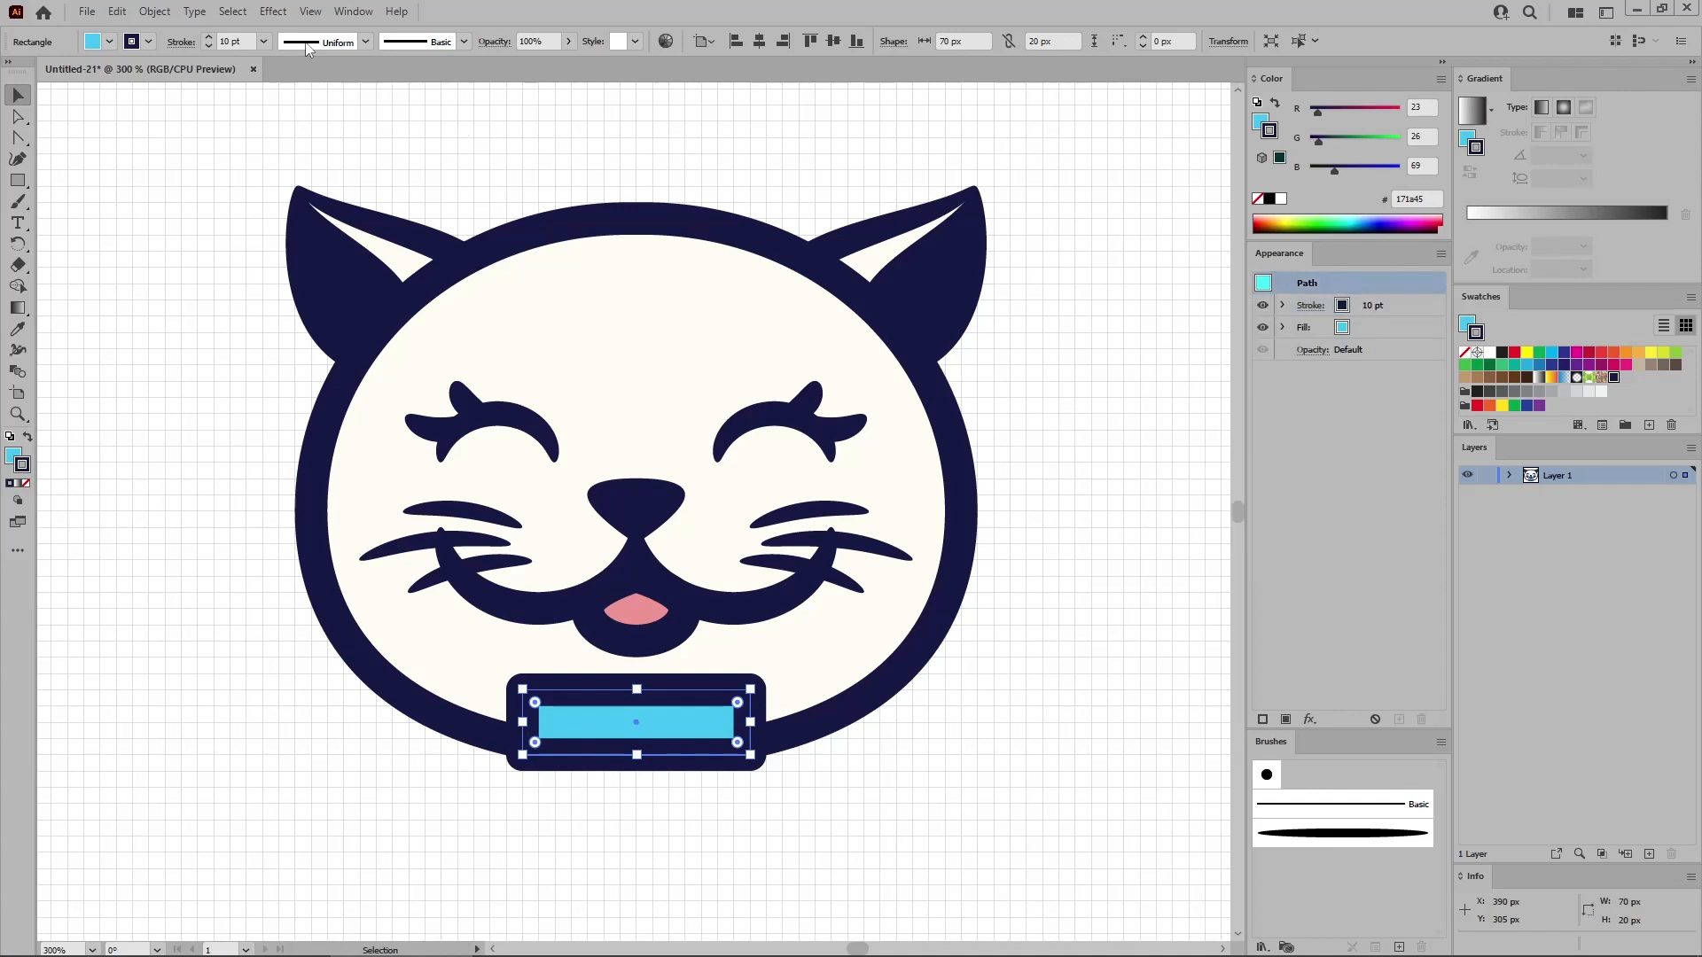
click(275, 13)
mouse_move(355, 239)
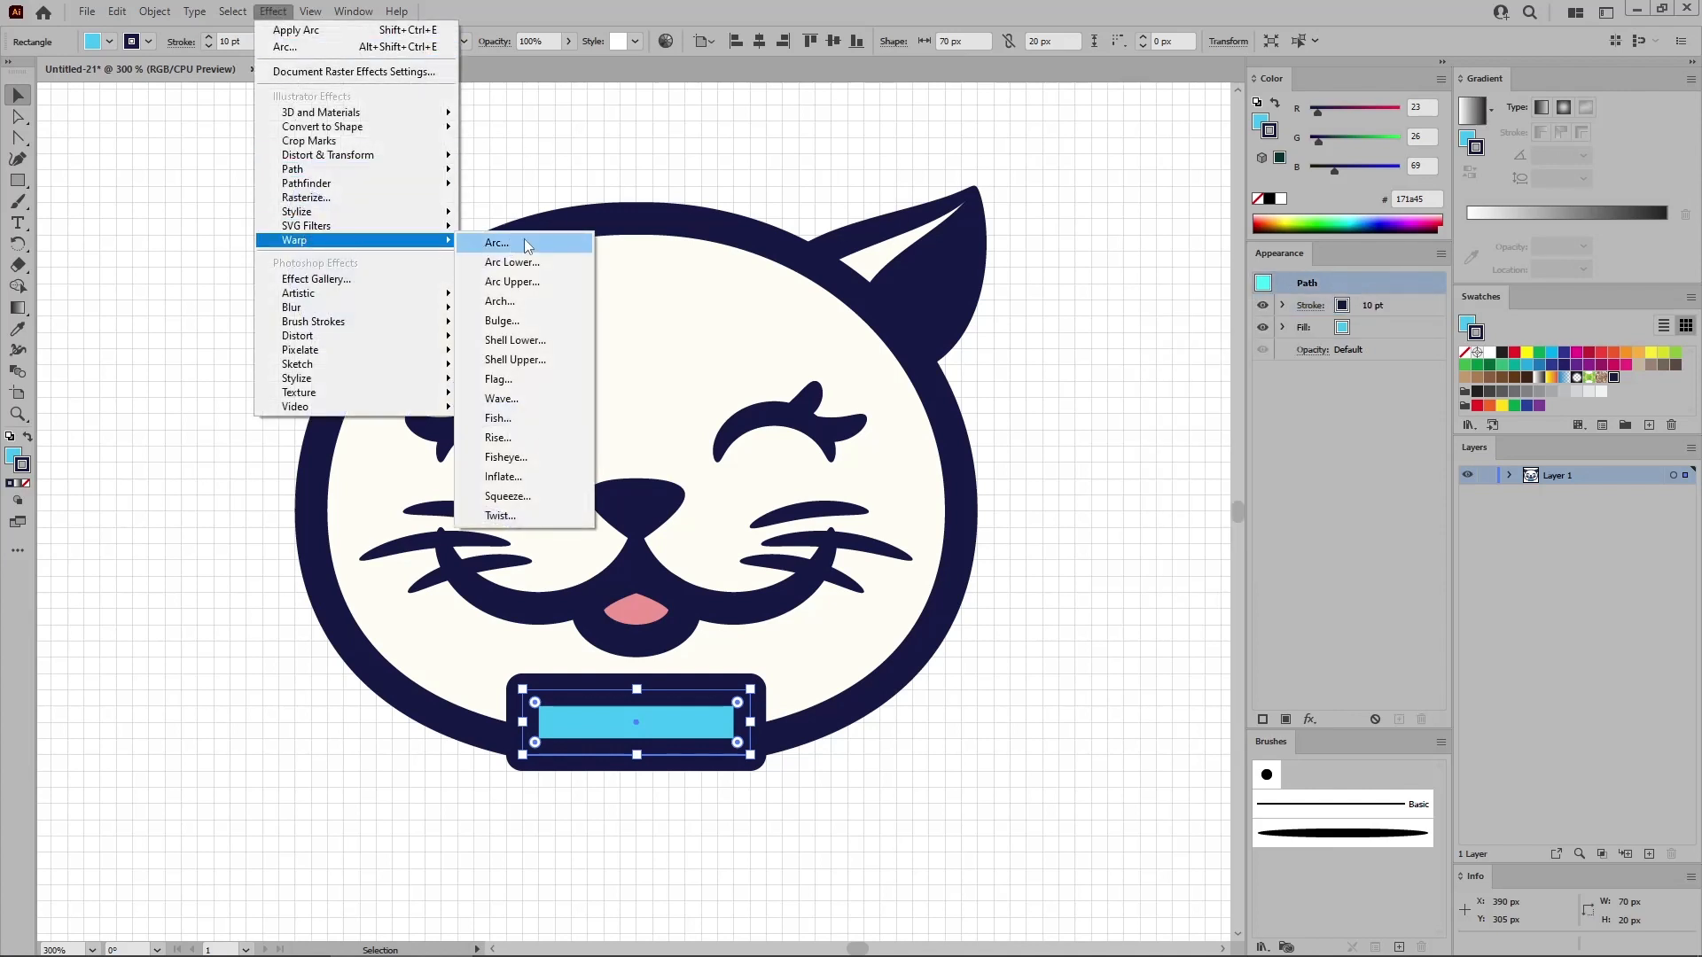
click(524, 241)
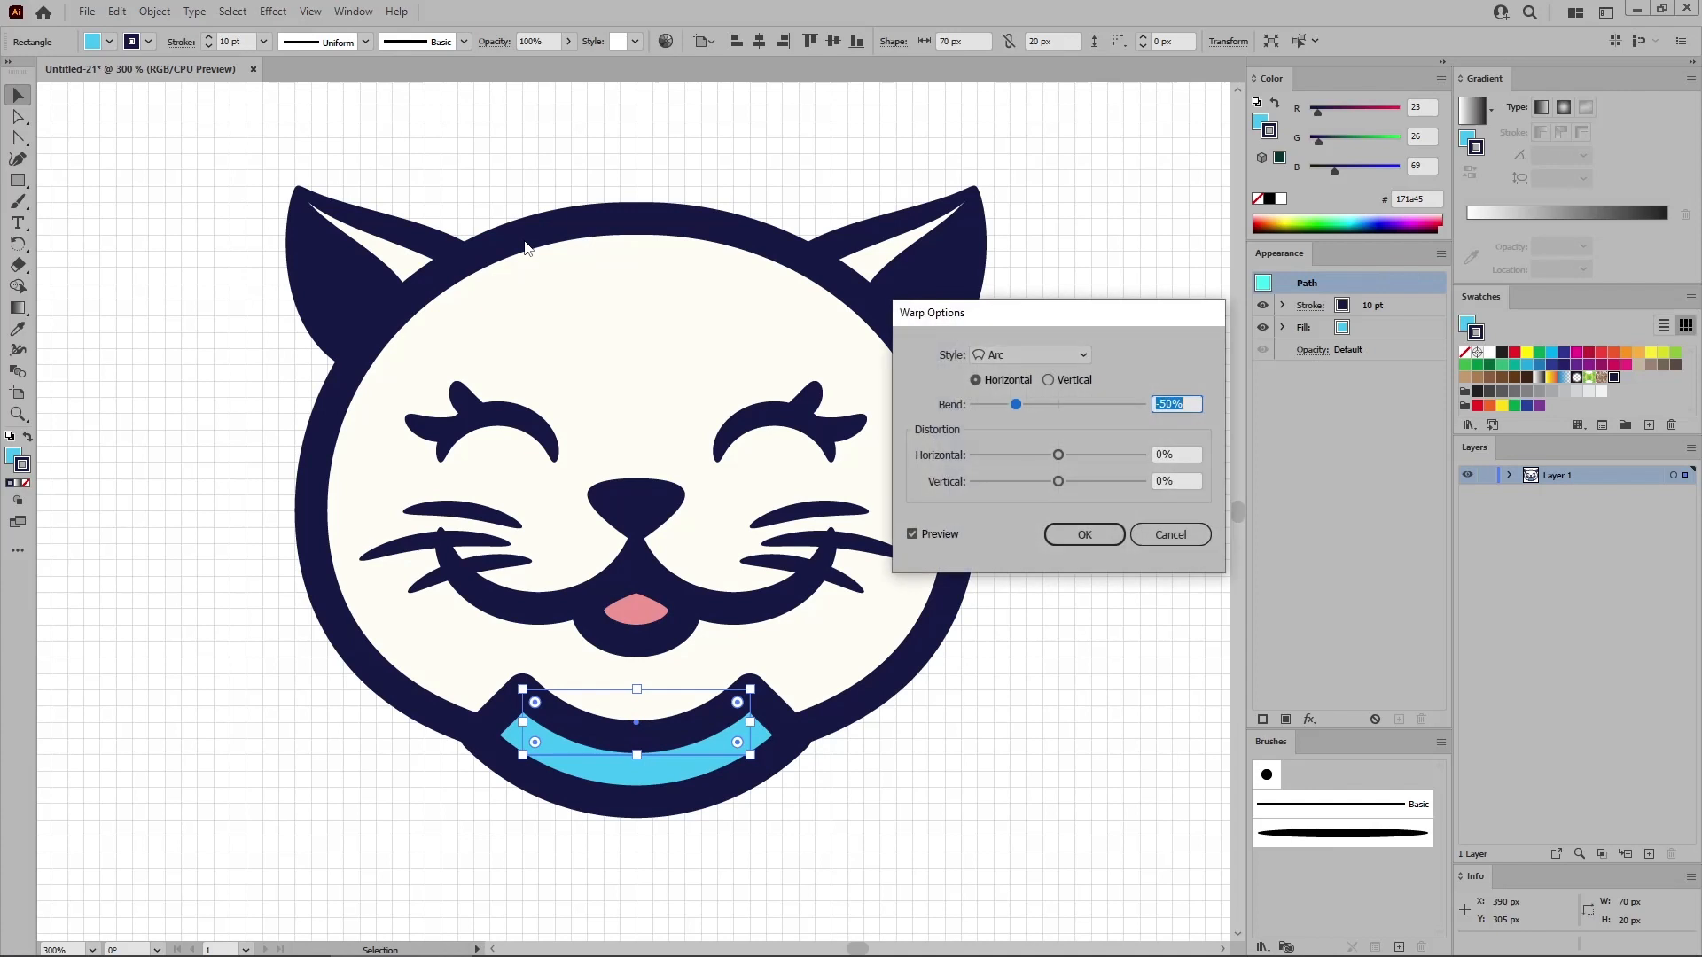
click(974, 379)
double_click(1156, 403)
click(1085, 535)
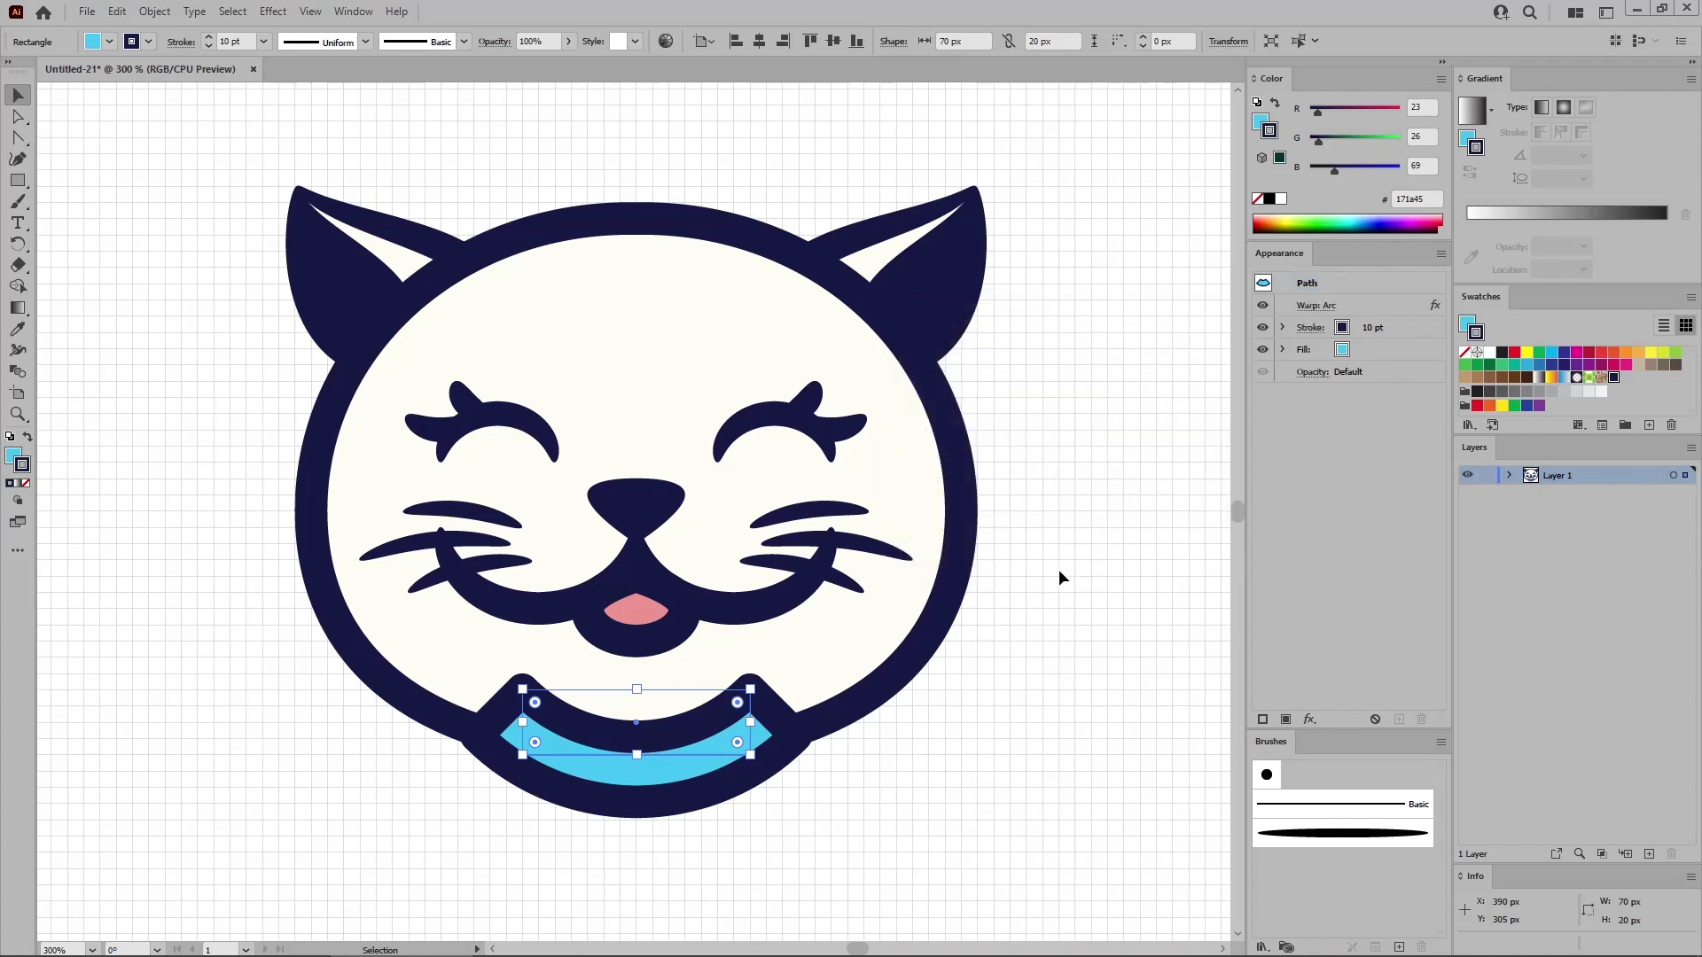
Send the arched blue collar behind the head.
key(a)
key(ctrl)
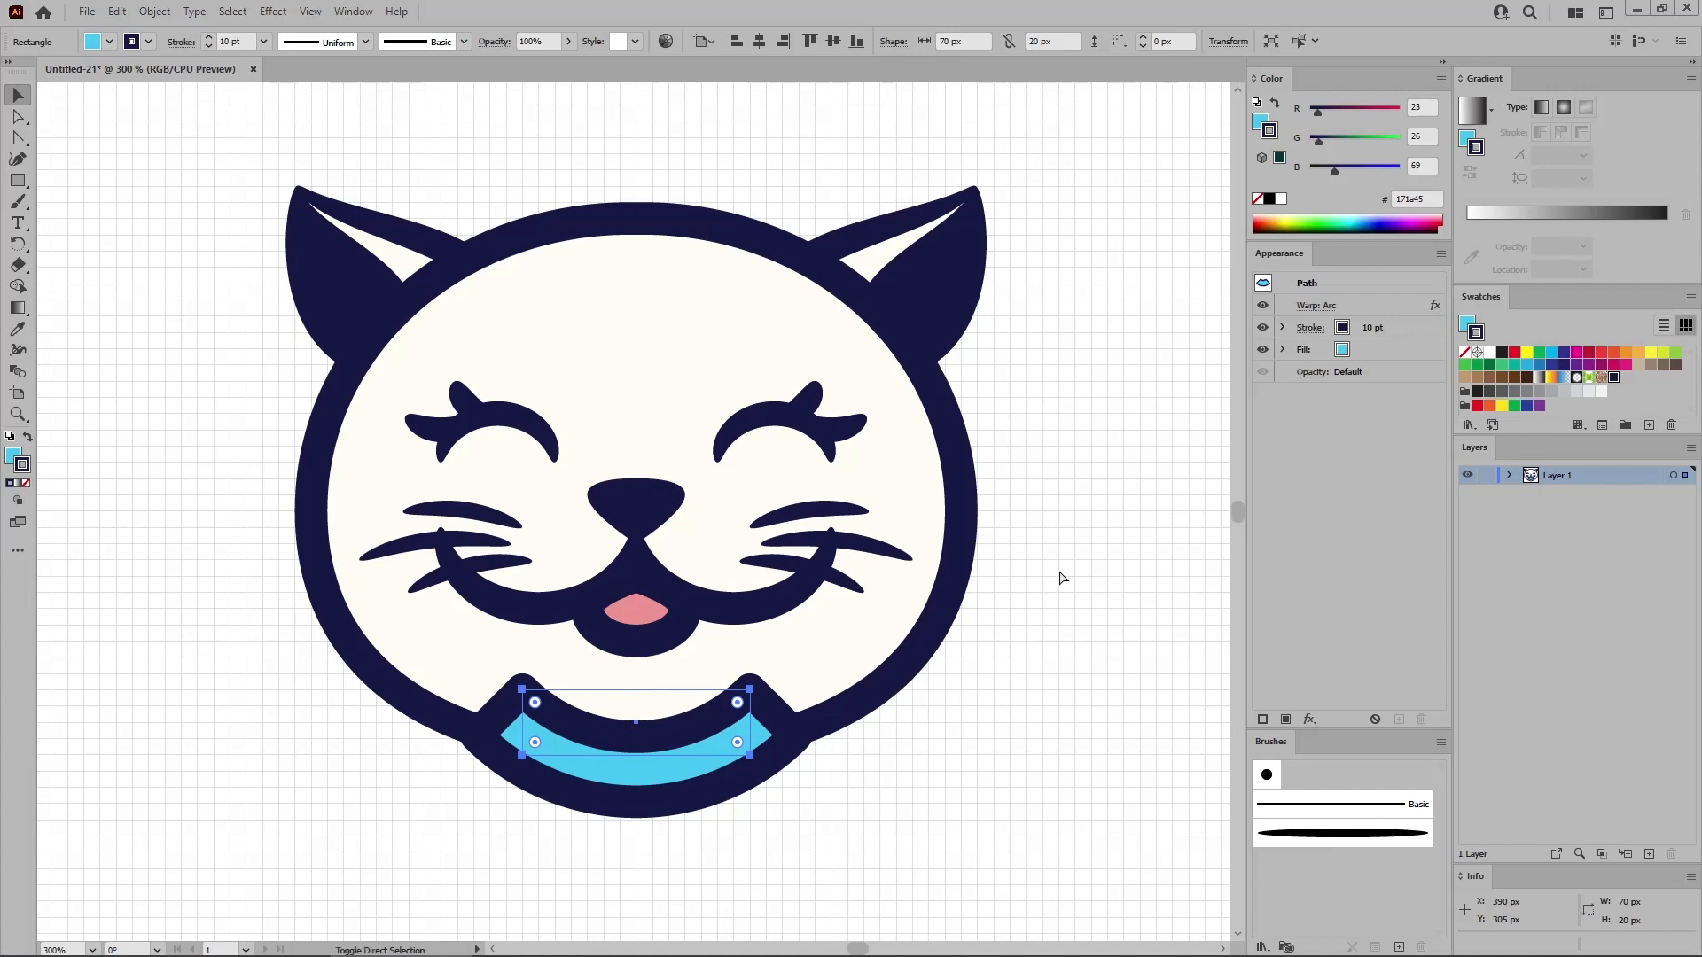
key(ctrl+bracketleft)
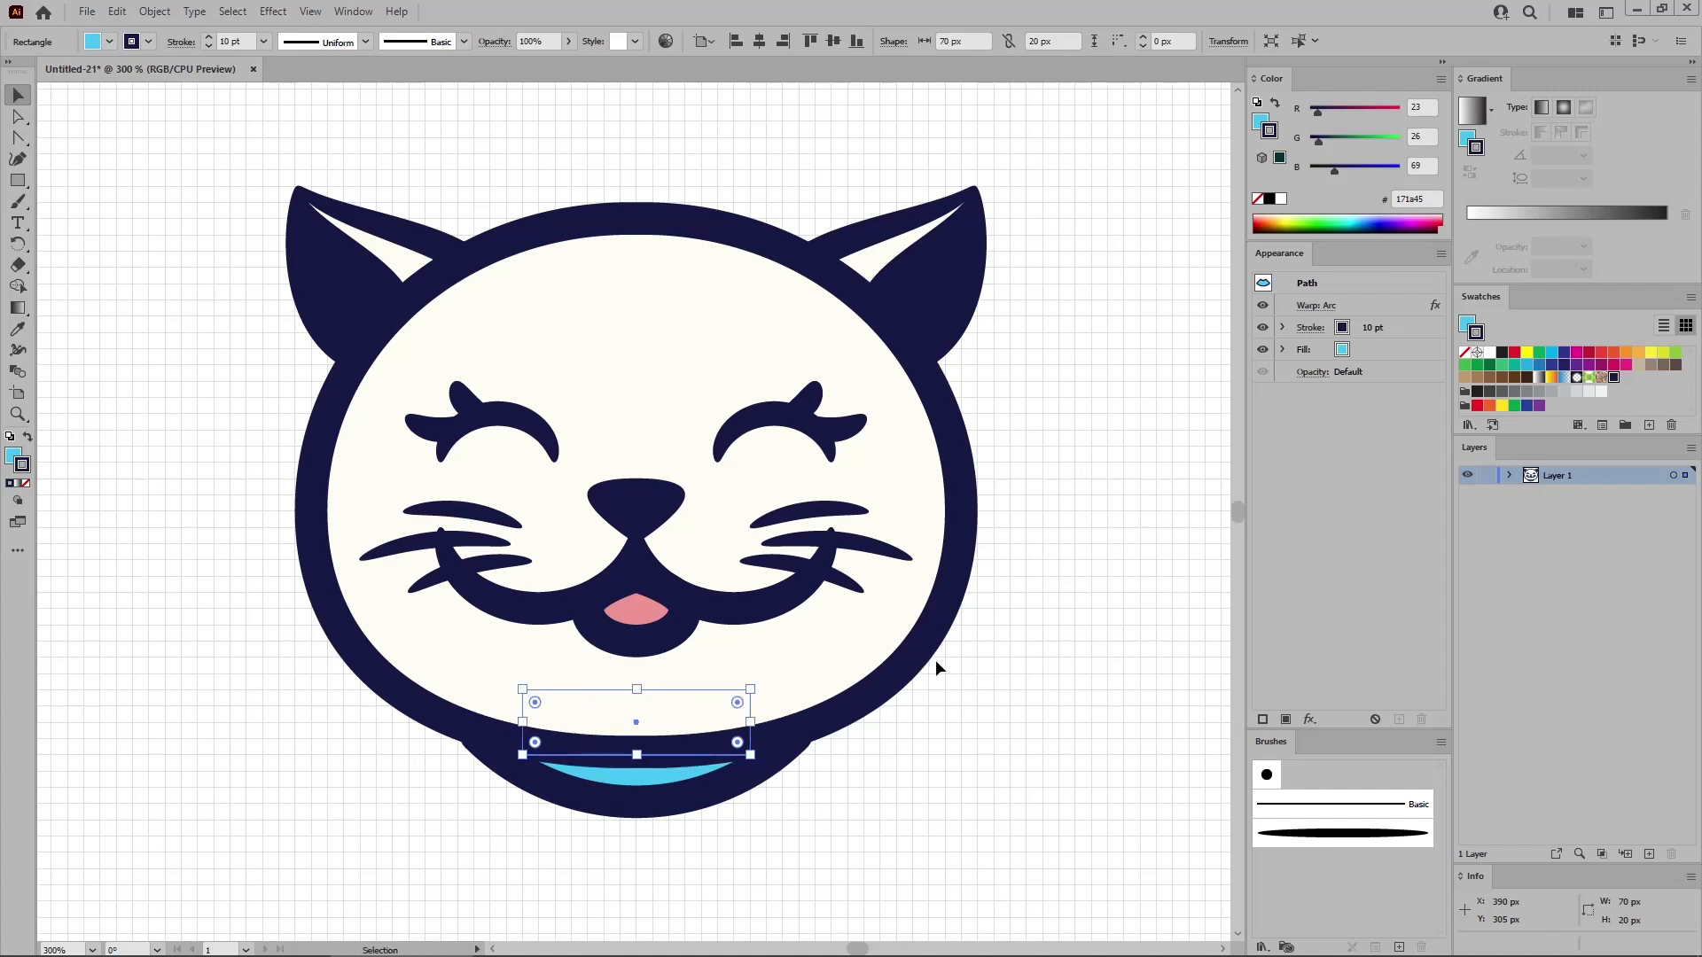
Draw a 20 px circle with the Ellipse tool in the empty area beside the head.
click(19, 181)
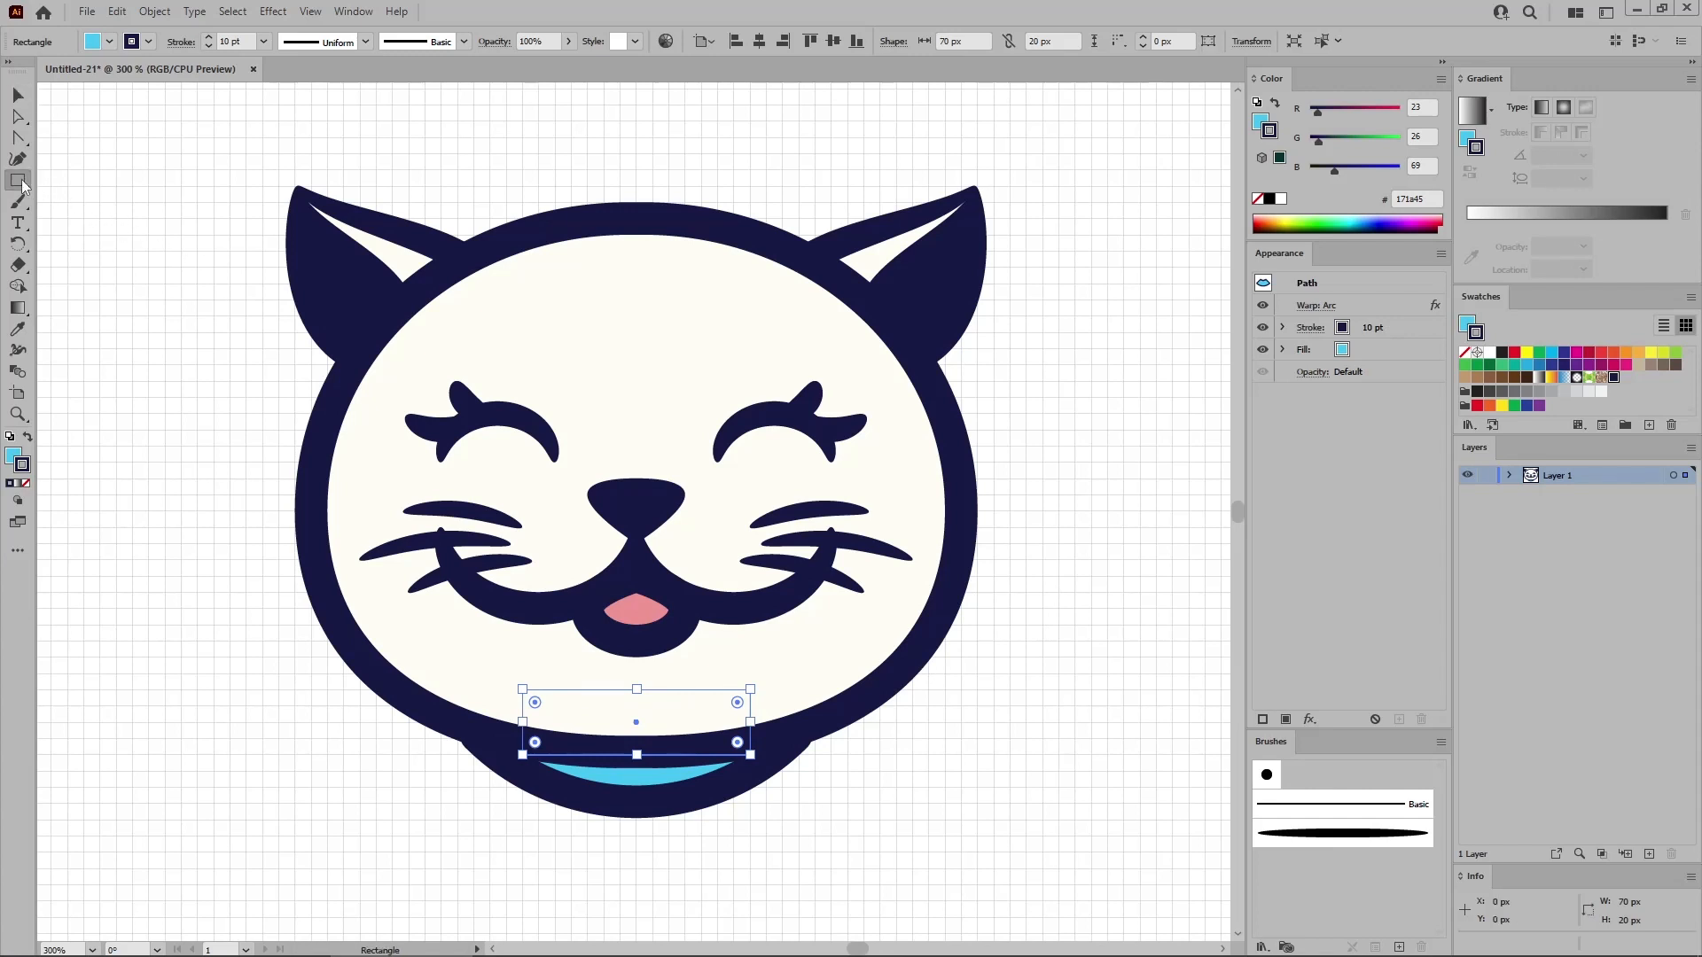
drag(20, 180, 40, 186)
drag(130, 298, 186, 363)
Fill the circle with golden yellow, using red 255, green 201 and blue 41.
click(1373, 331)
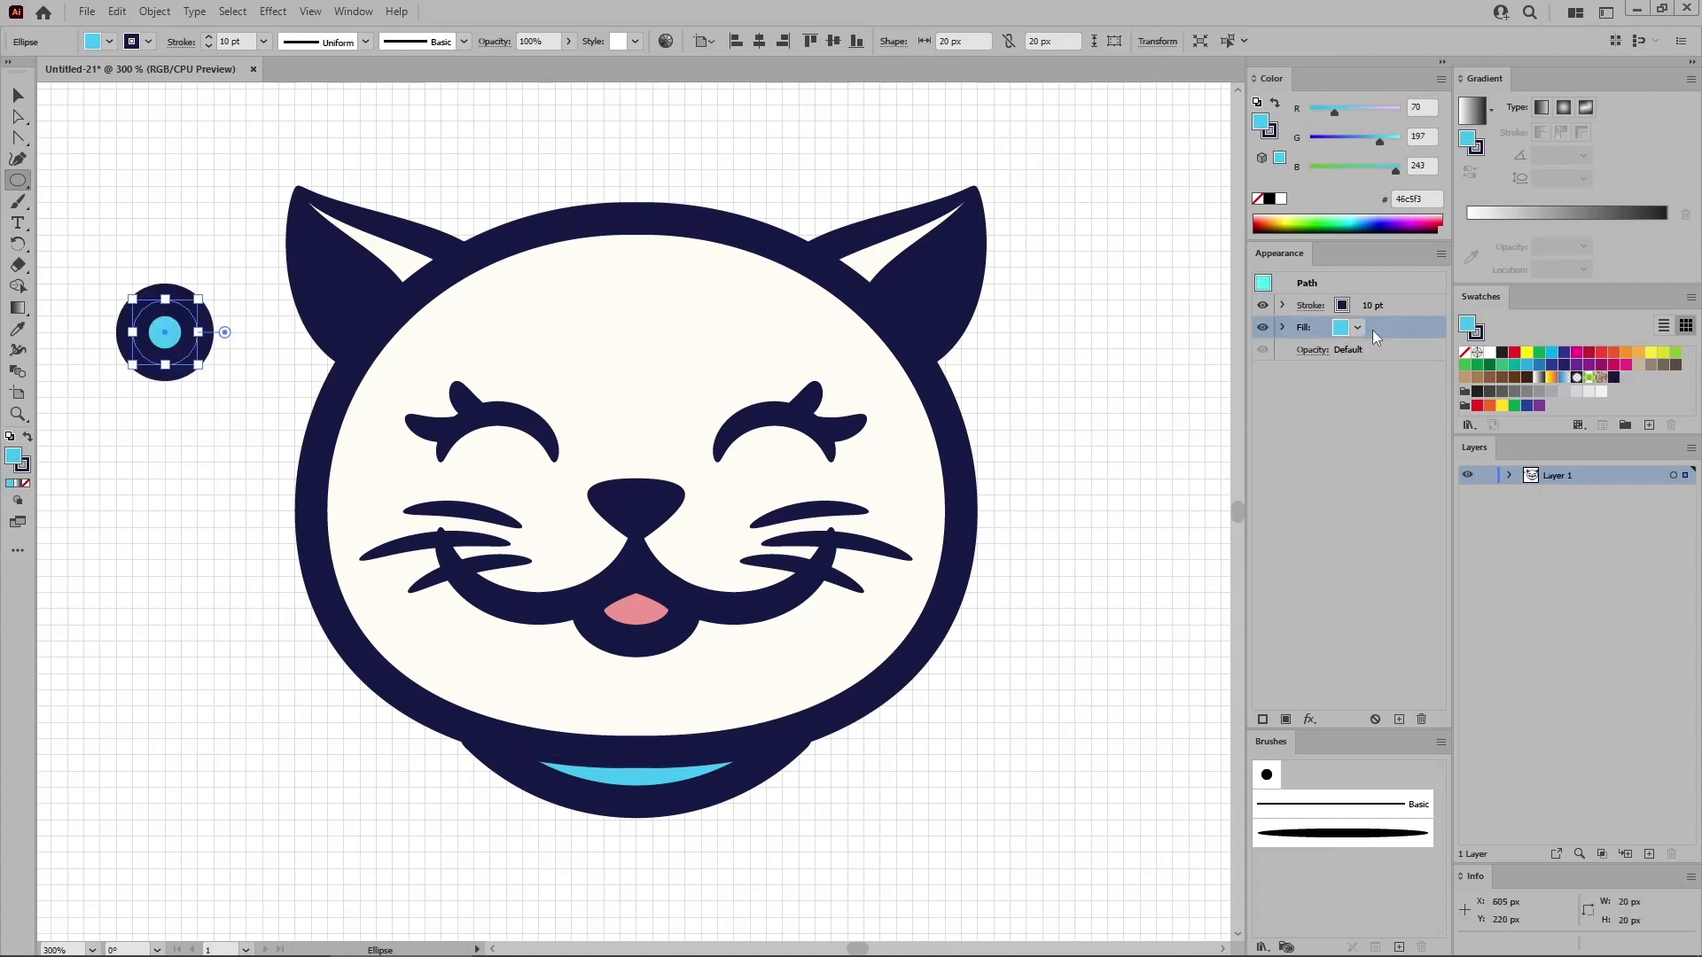
click(1422, 107)
text(255)
key(Tab)
text(2)
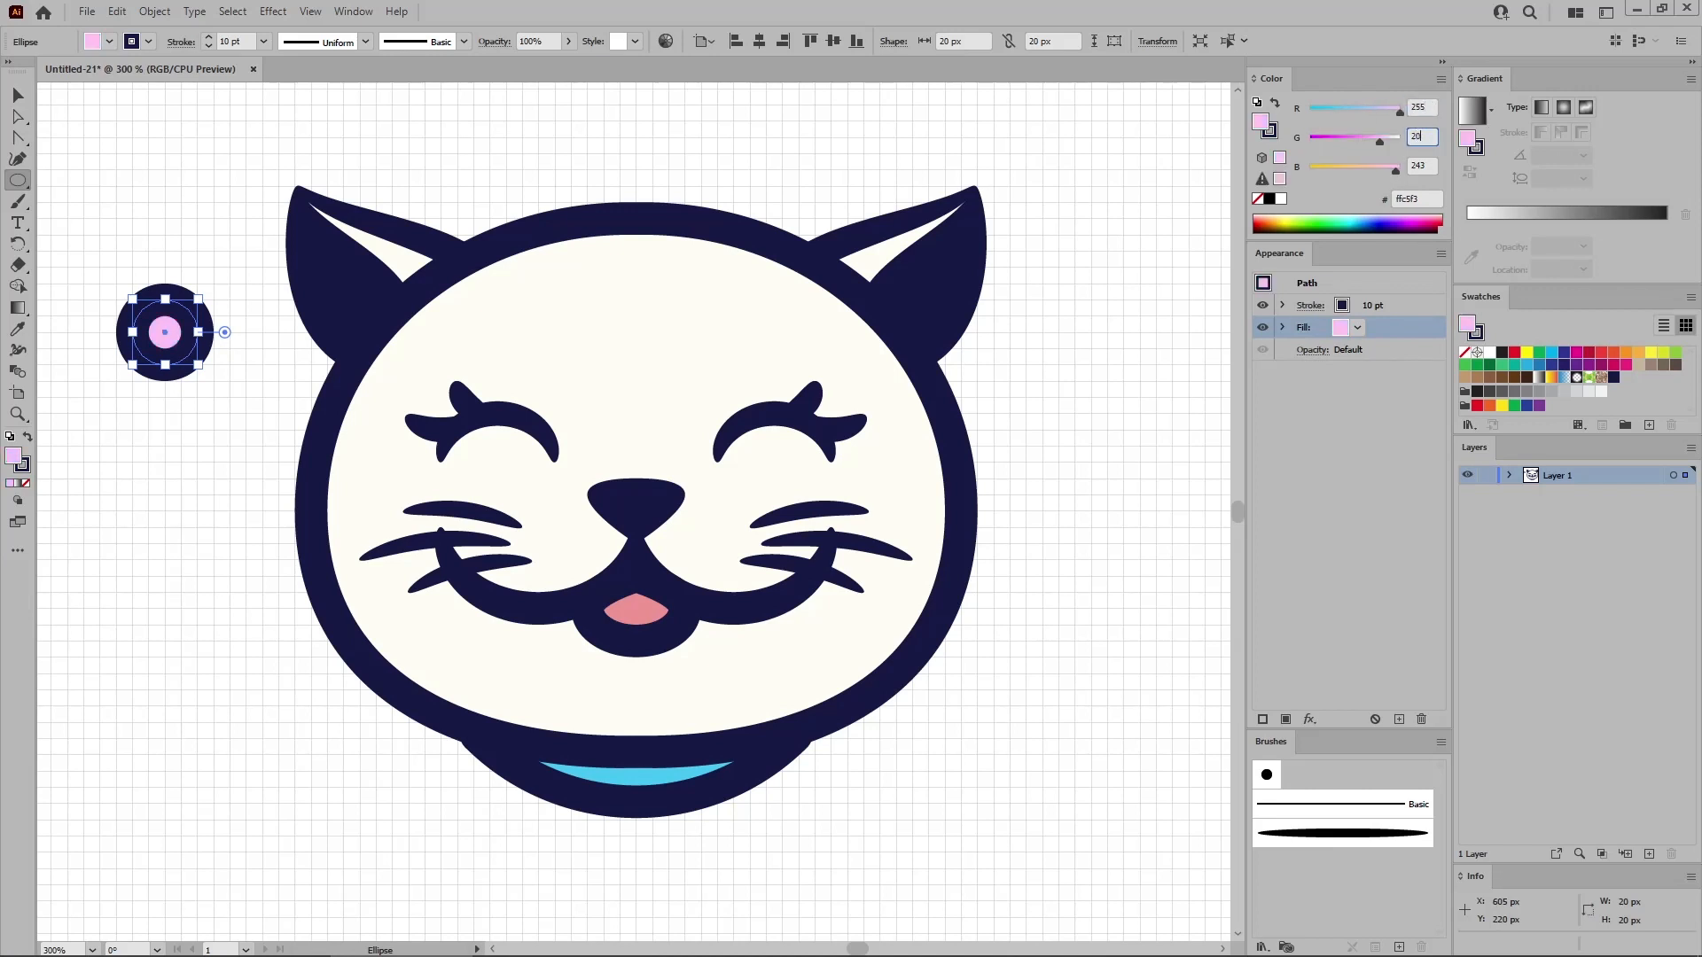
text(01)
key(Tab)
text(4)
key(Return)
Place the yellow circle as a bell on the centre of the blue collar.
click(19, 95)
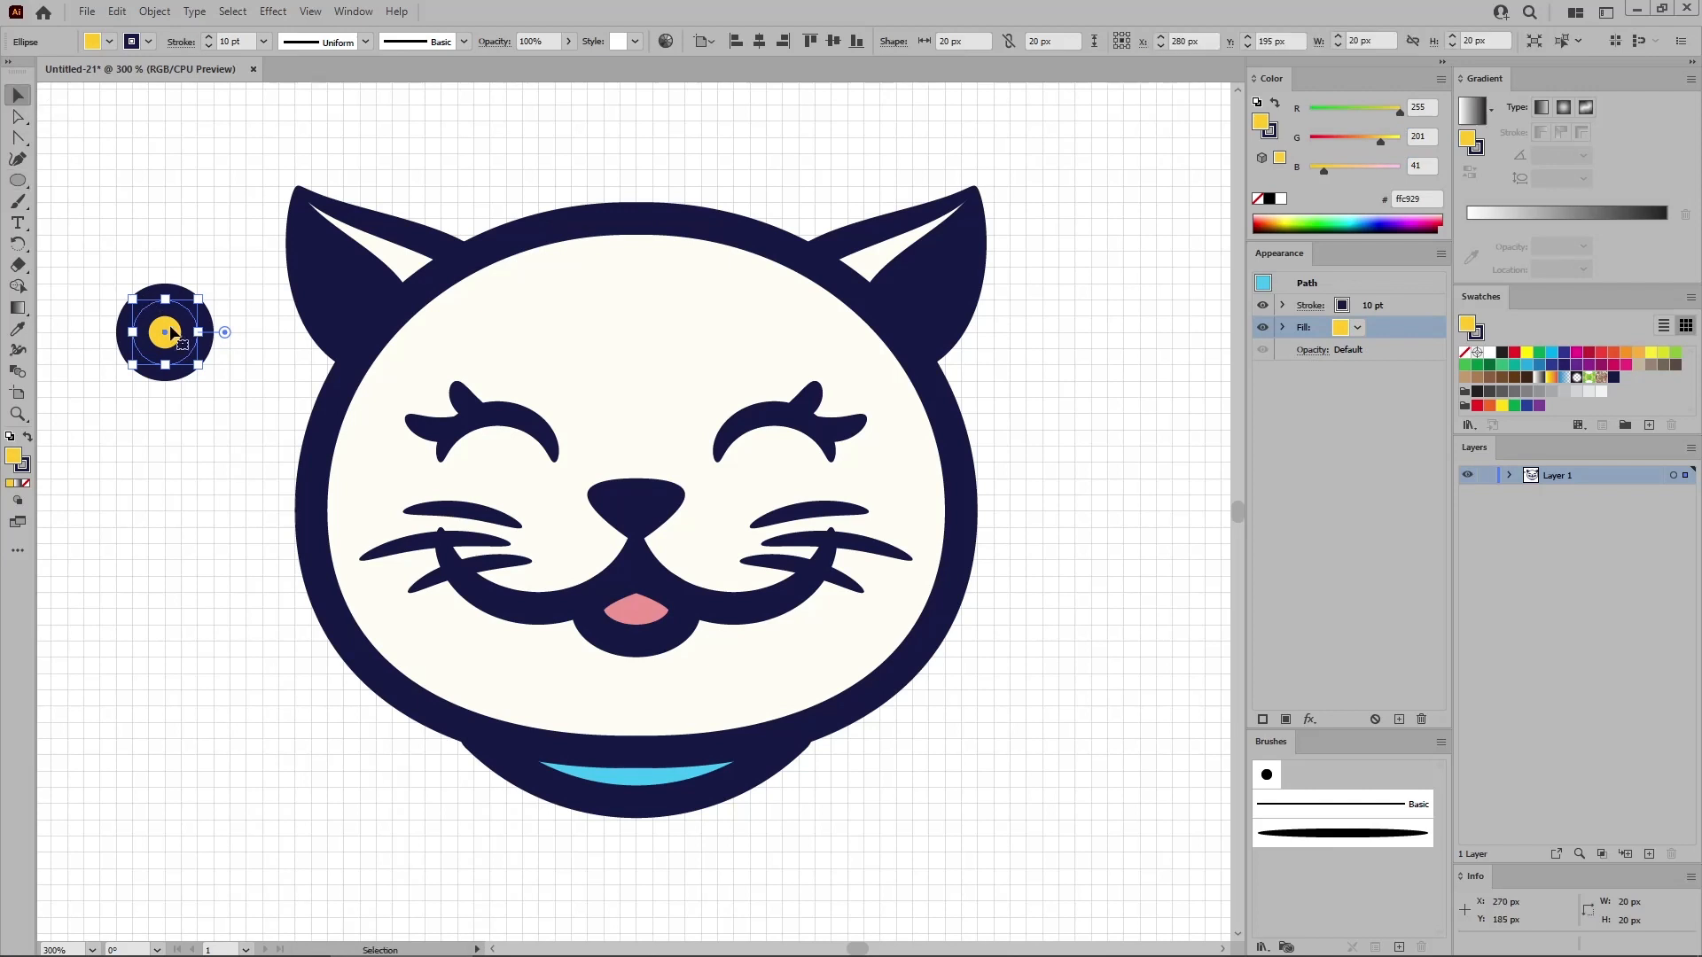
drag(171, 339, 643, 794)
click(730, 833)
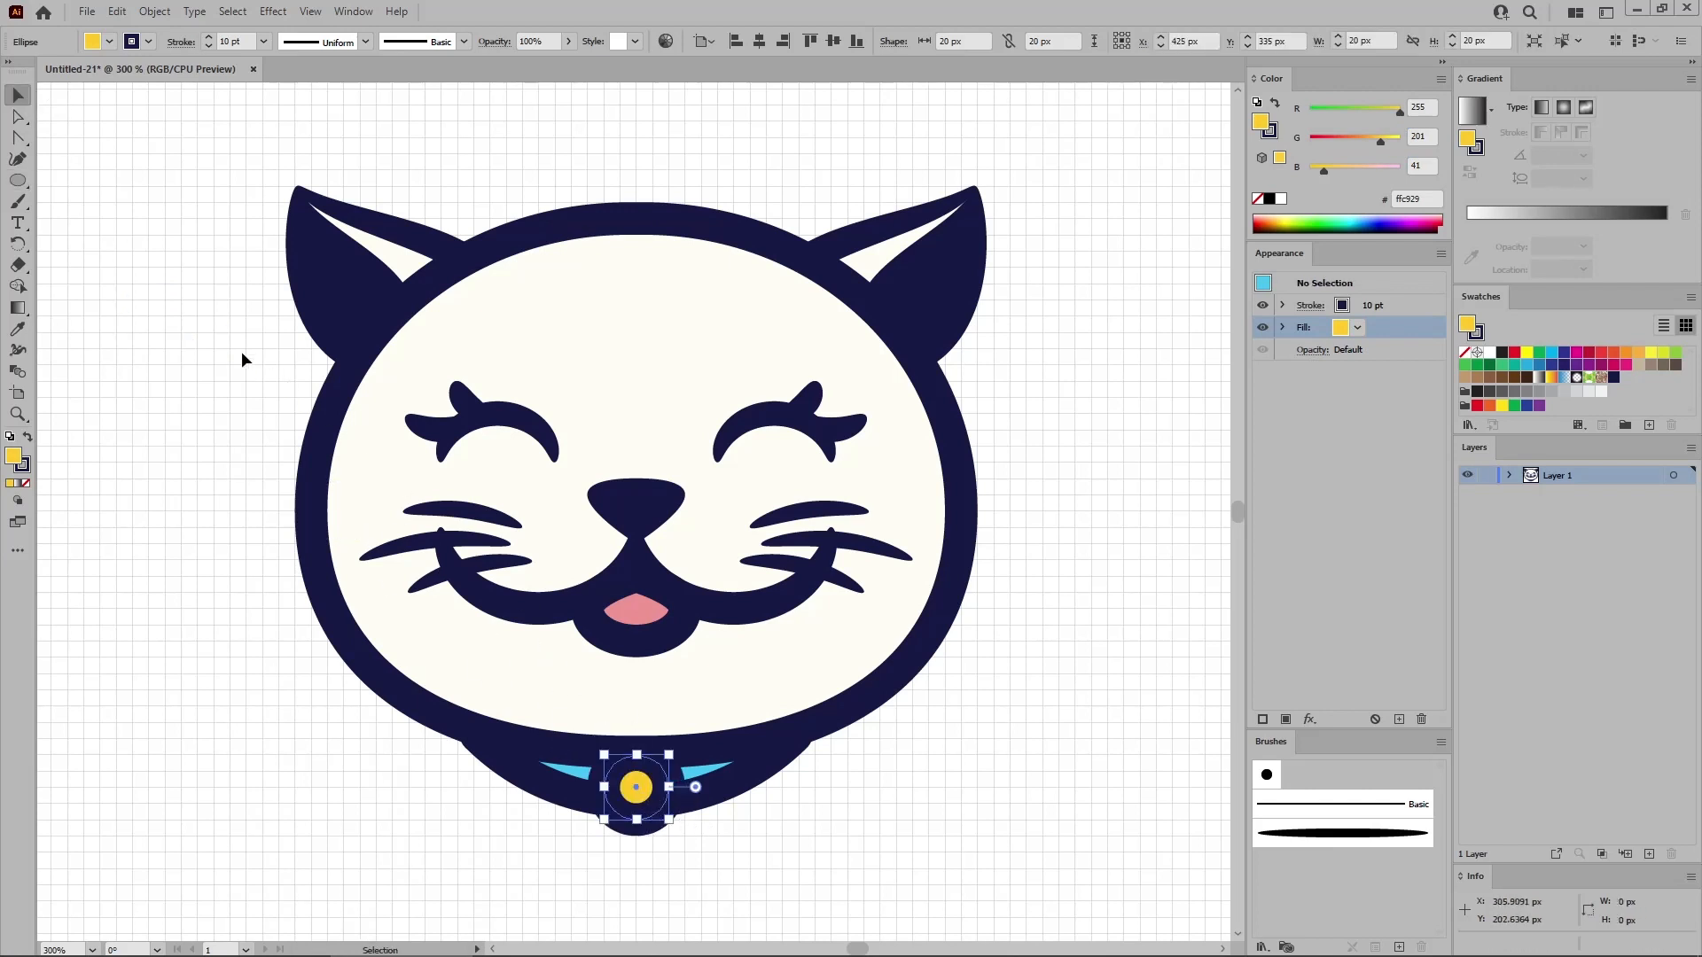
Set the Type tool to the Jalibar font at 50 pt.
click(19, 223)
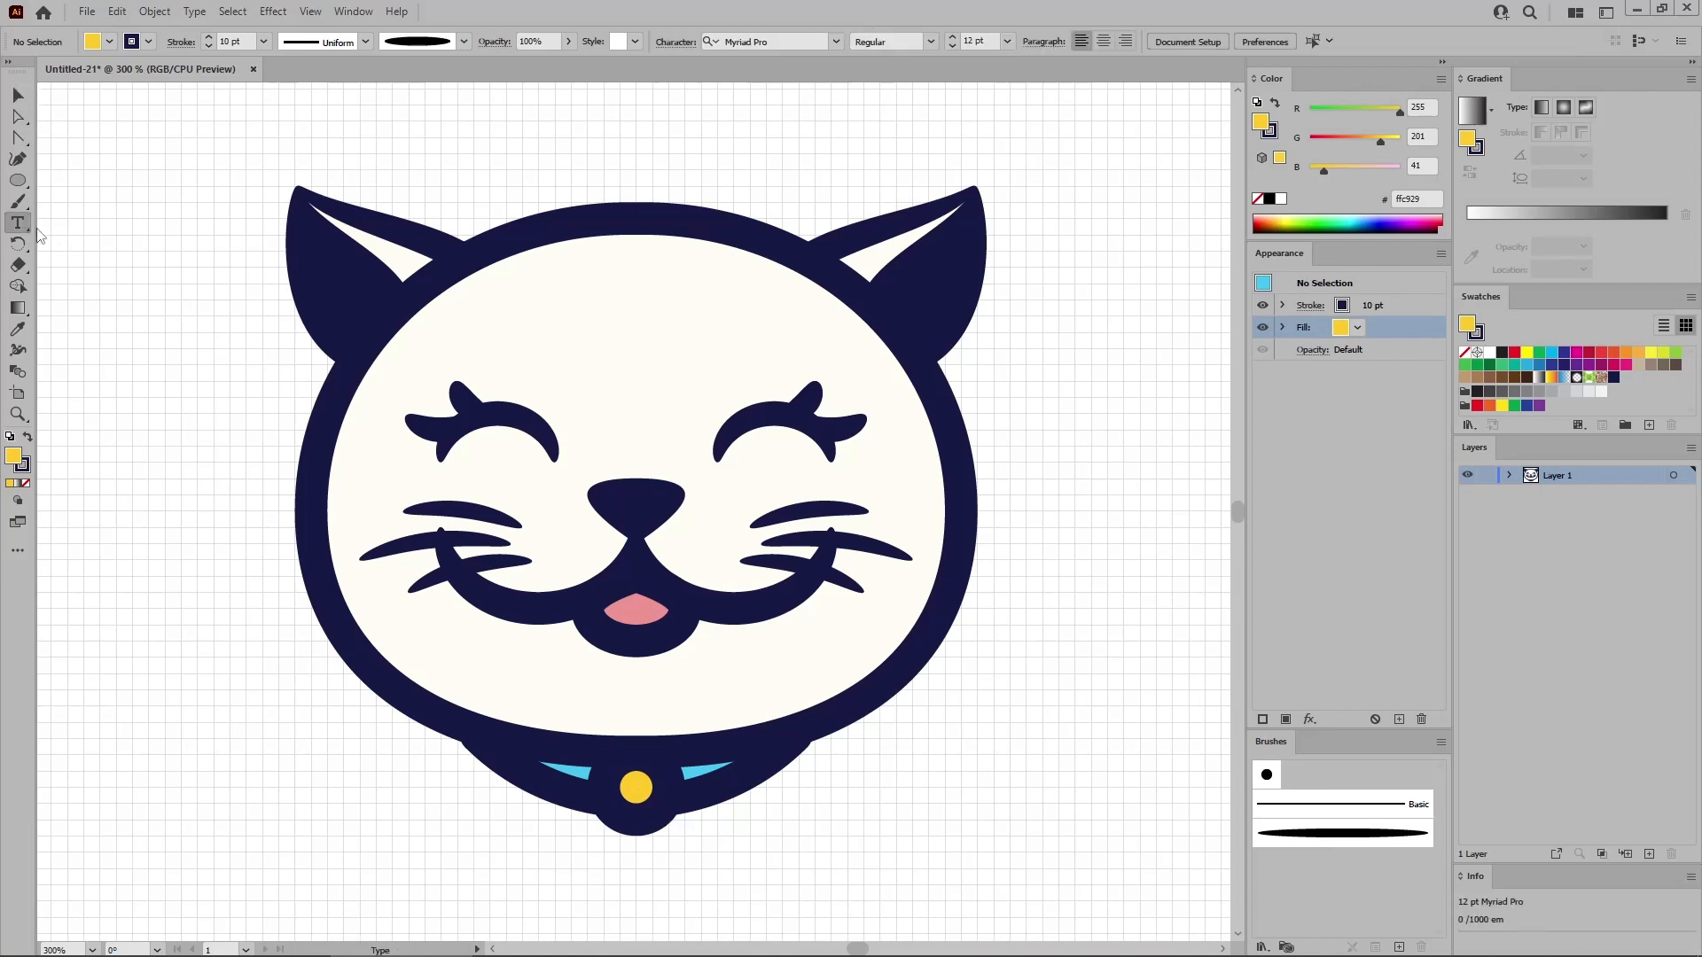
key(ctrl+minus)
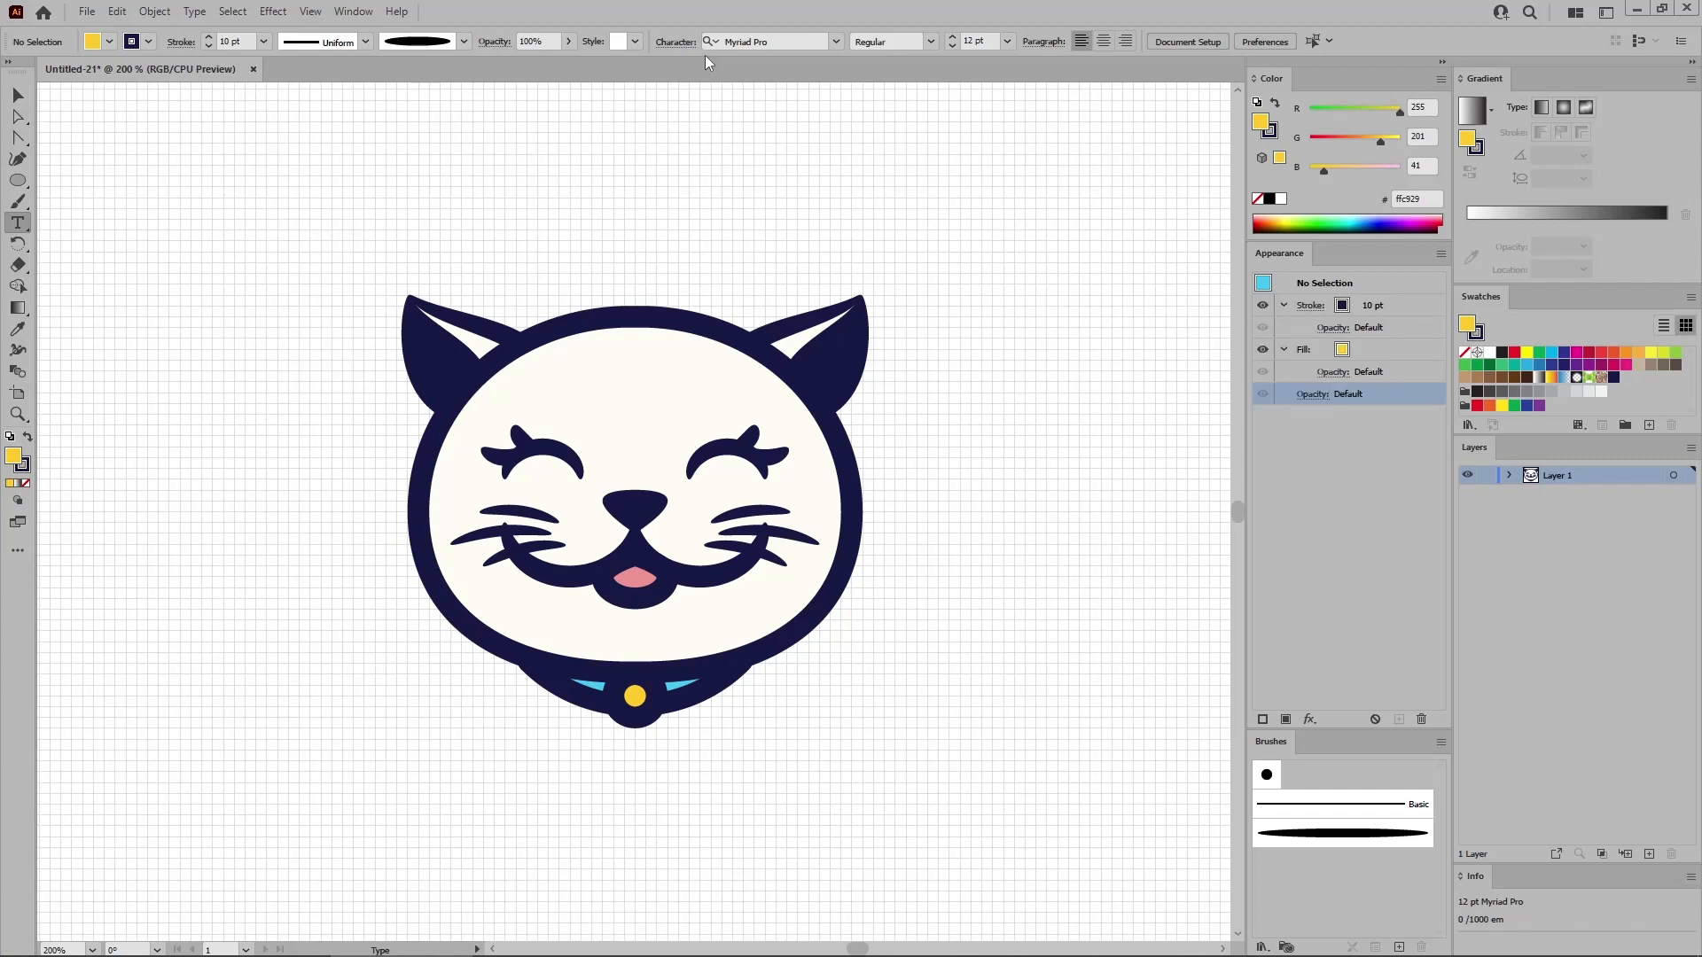
click(740, 44)
text(jal)
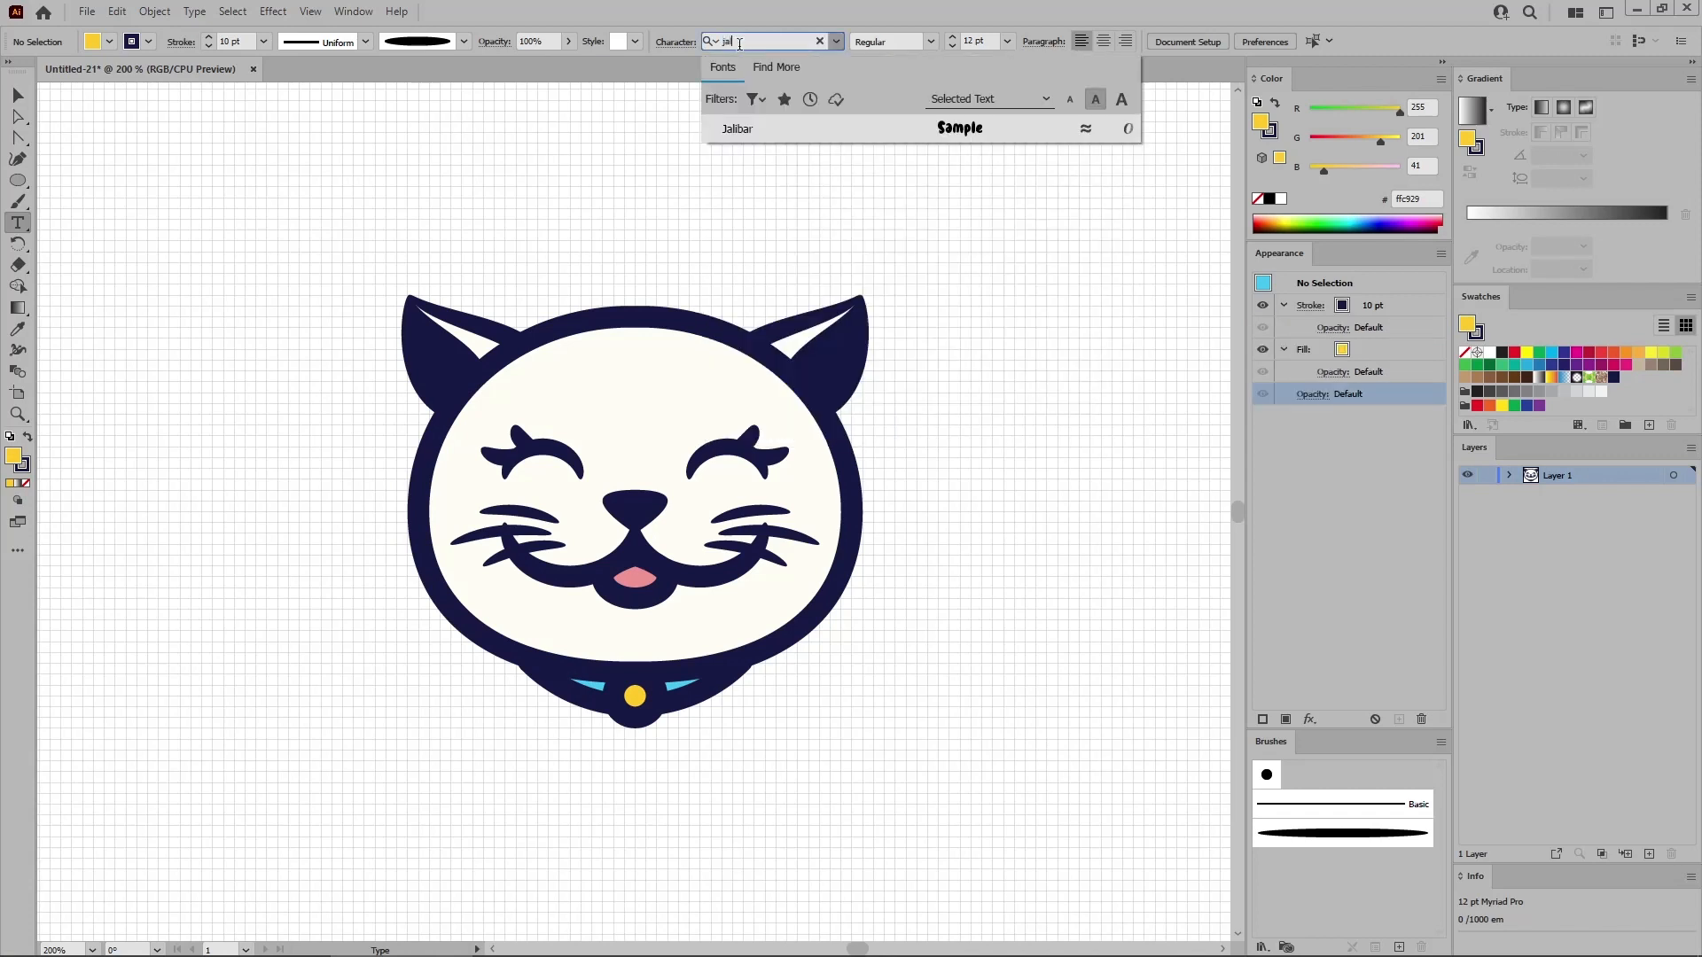
click(739, 129)
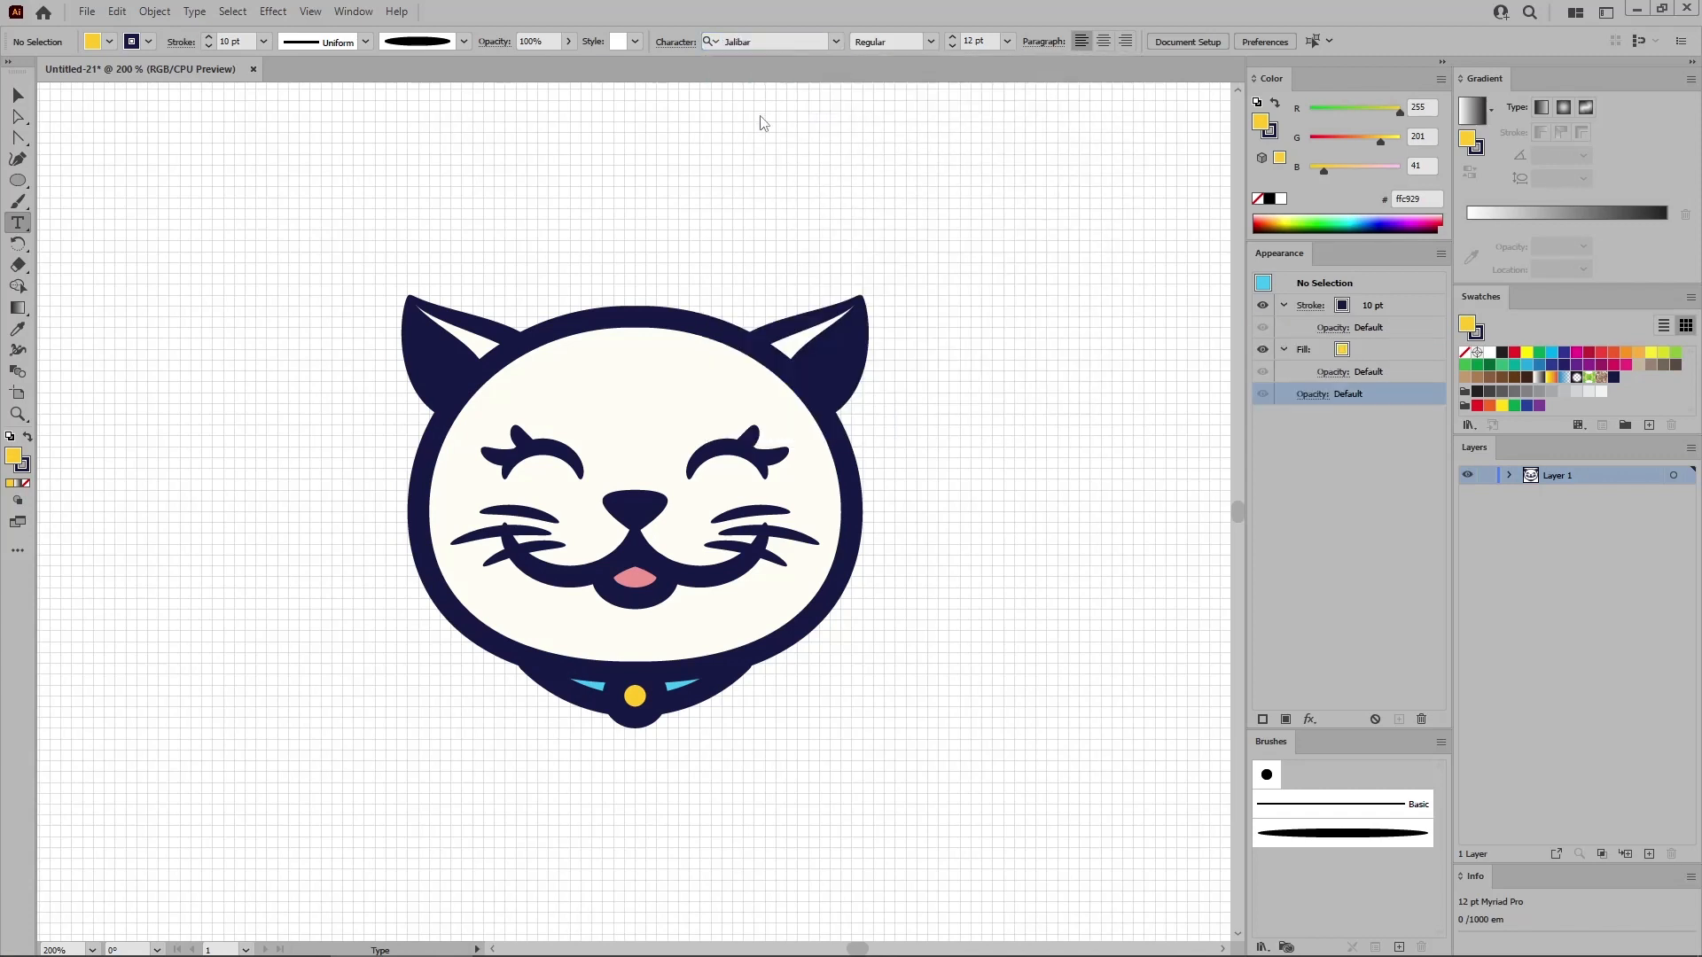
click(997, 40)
text(50)
key(Return)
Add the text "kitty cat" below the collar and shift it 5 px left.
click(478, 840)
text(kitty cat)
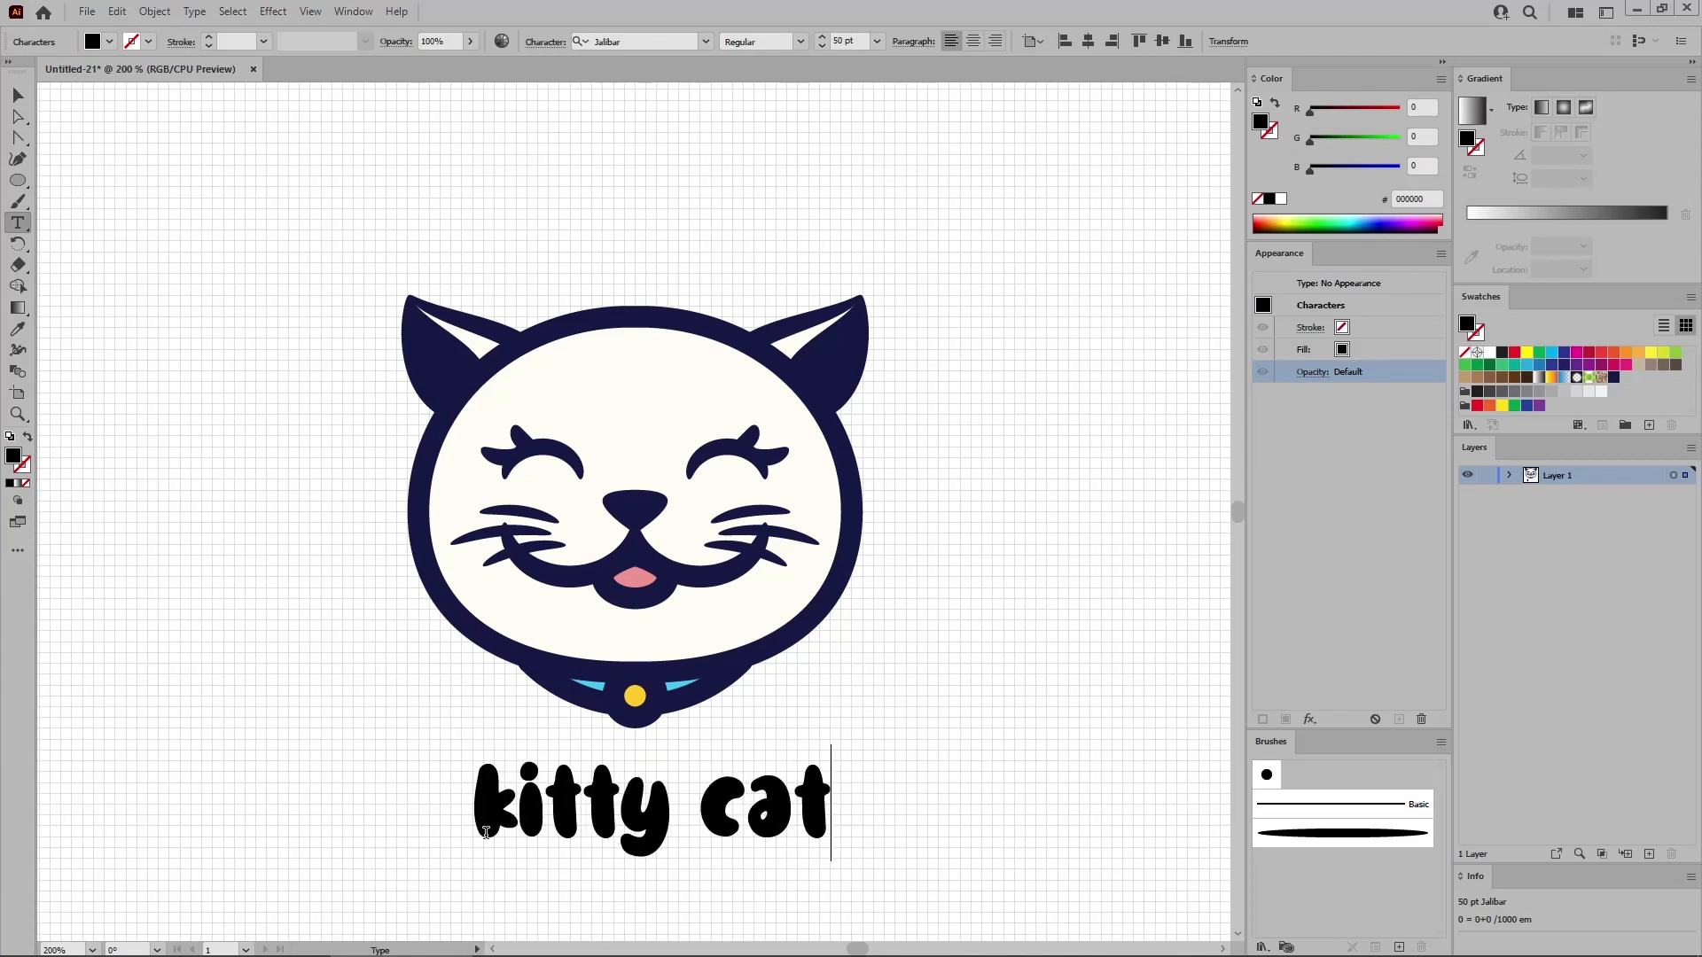
key(Escape)
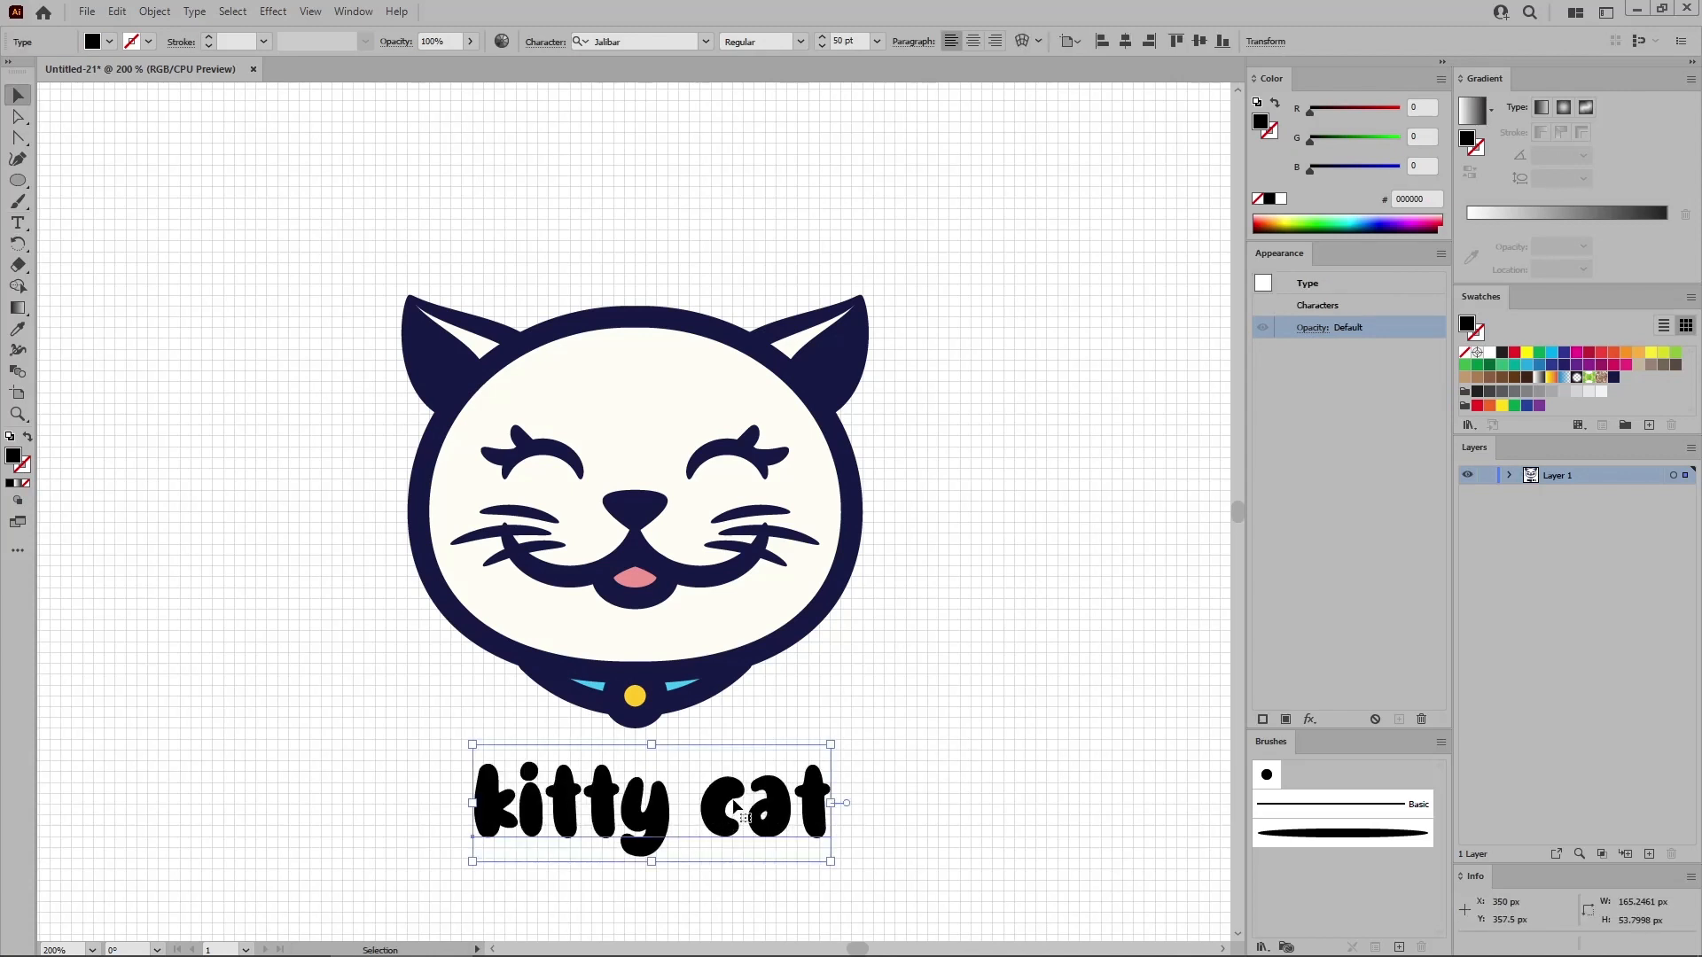
drag(733, 803, 719, 792)
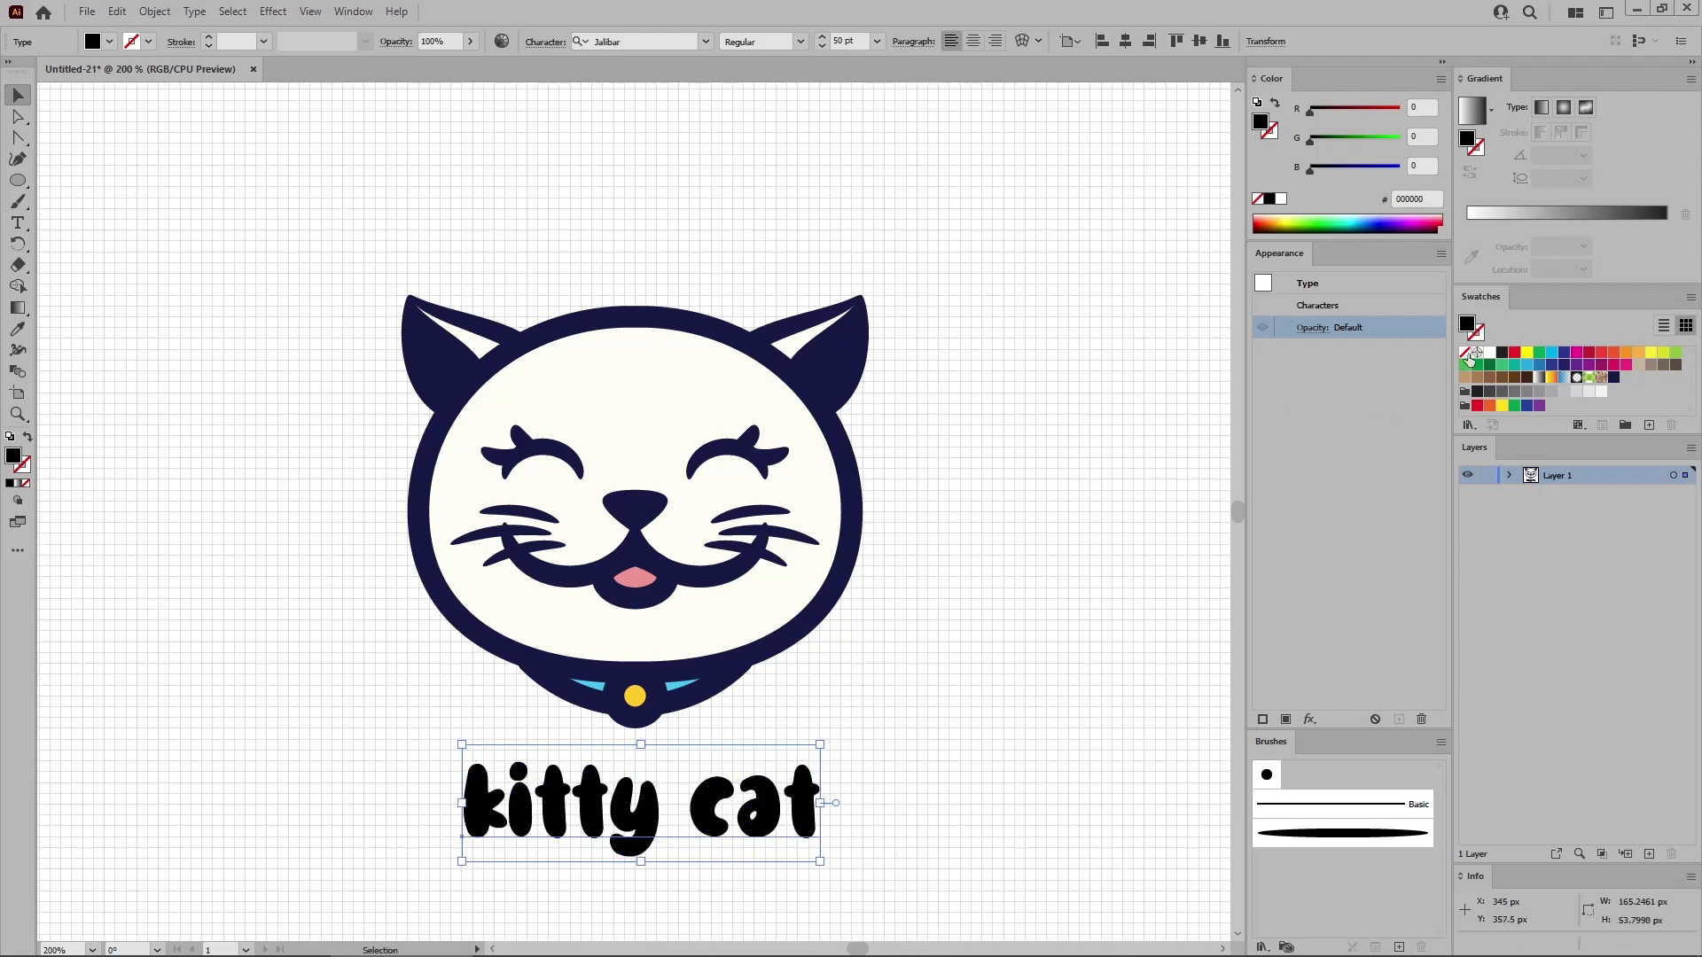
Remove the text's default colour and add a new fill with the dark blue swatch.
click(1466, 353)
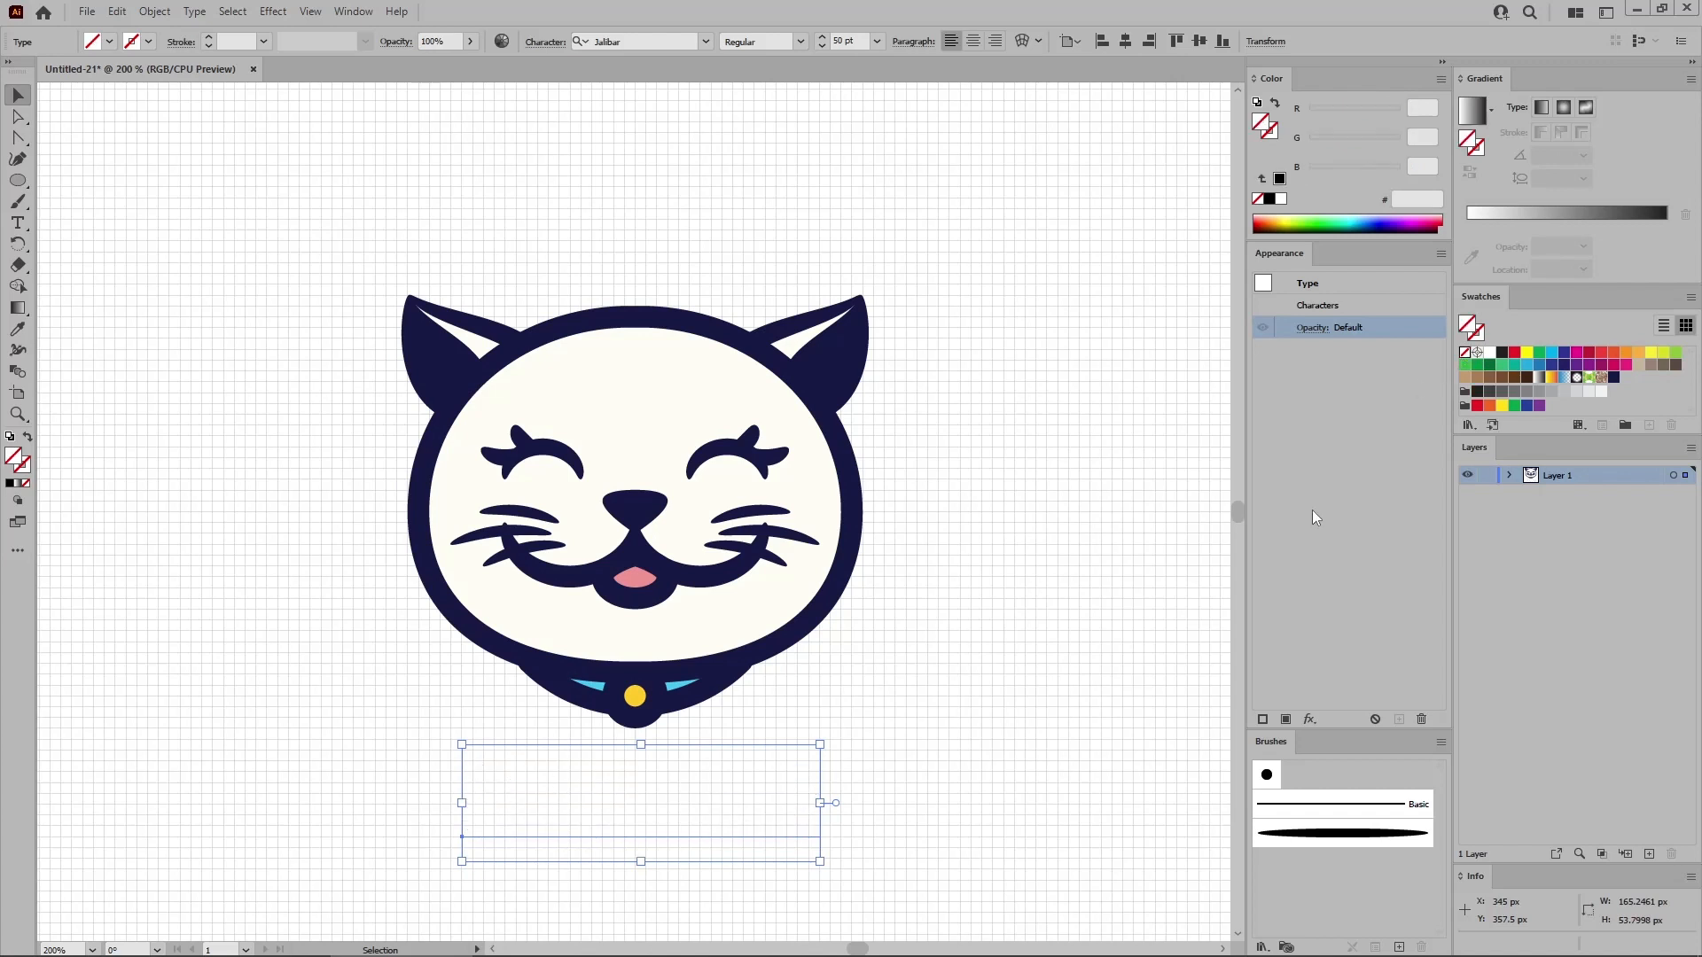
click(1286, 720)
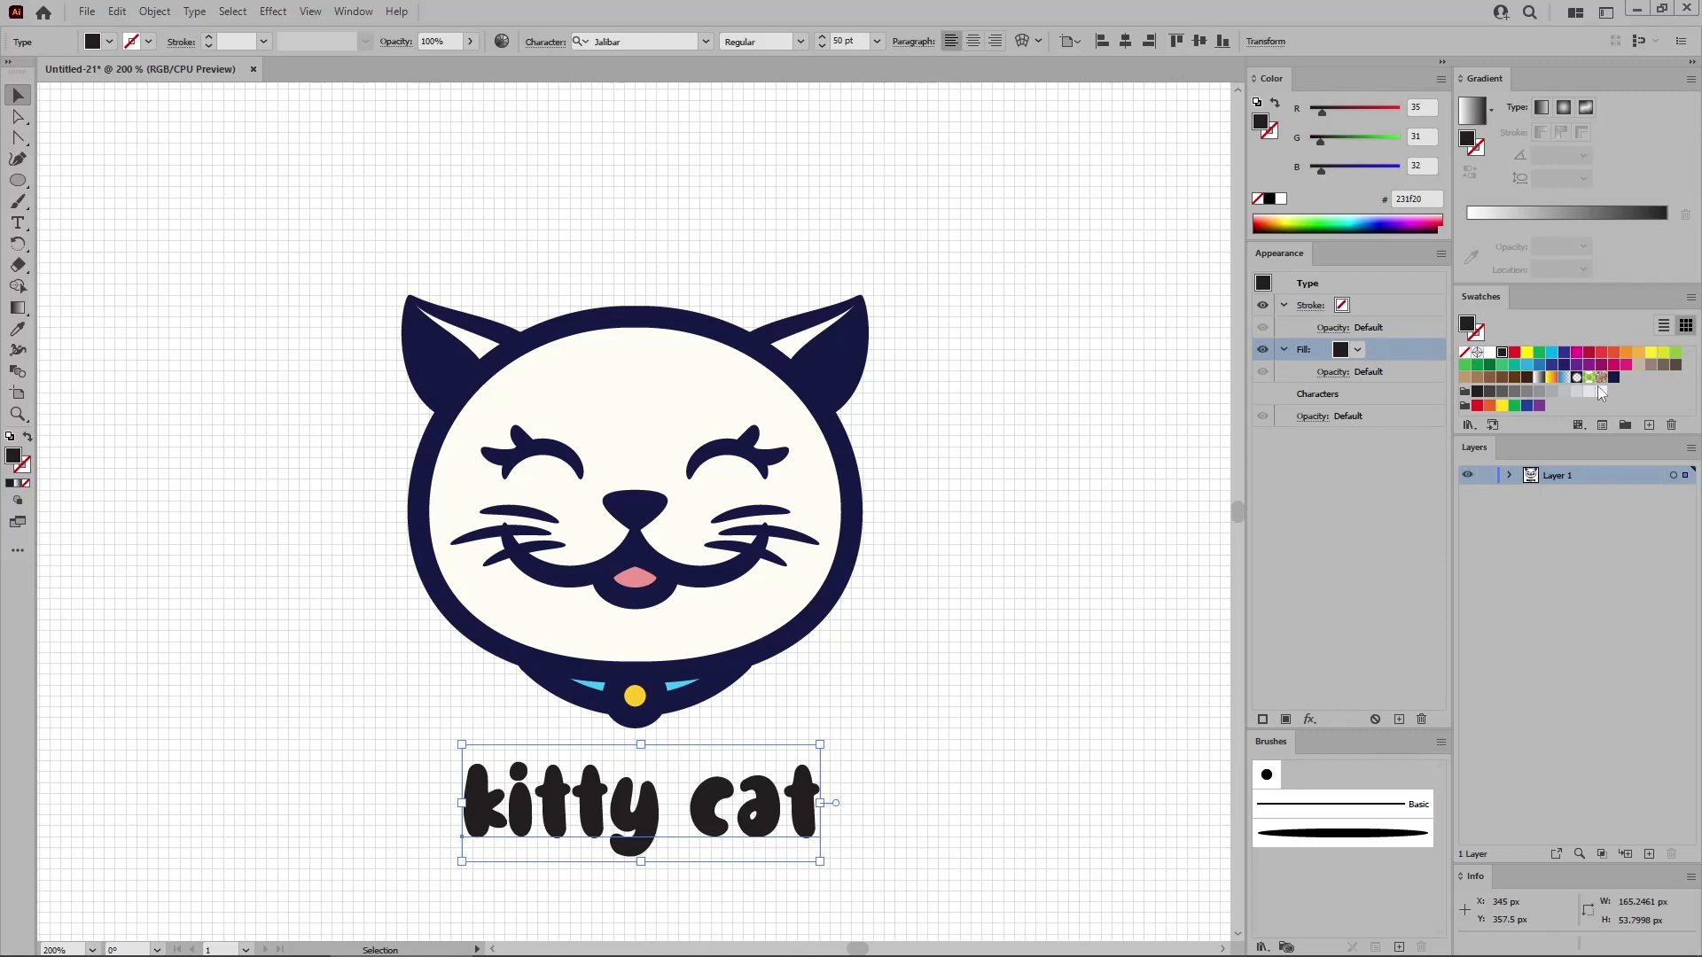
click(1612, 380)
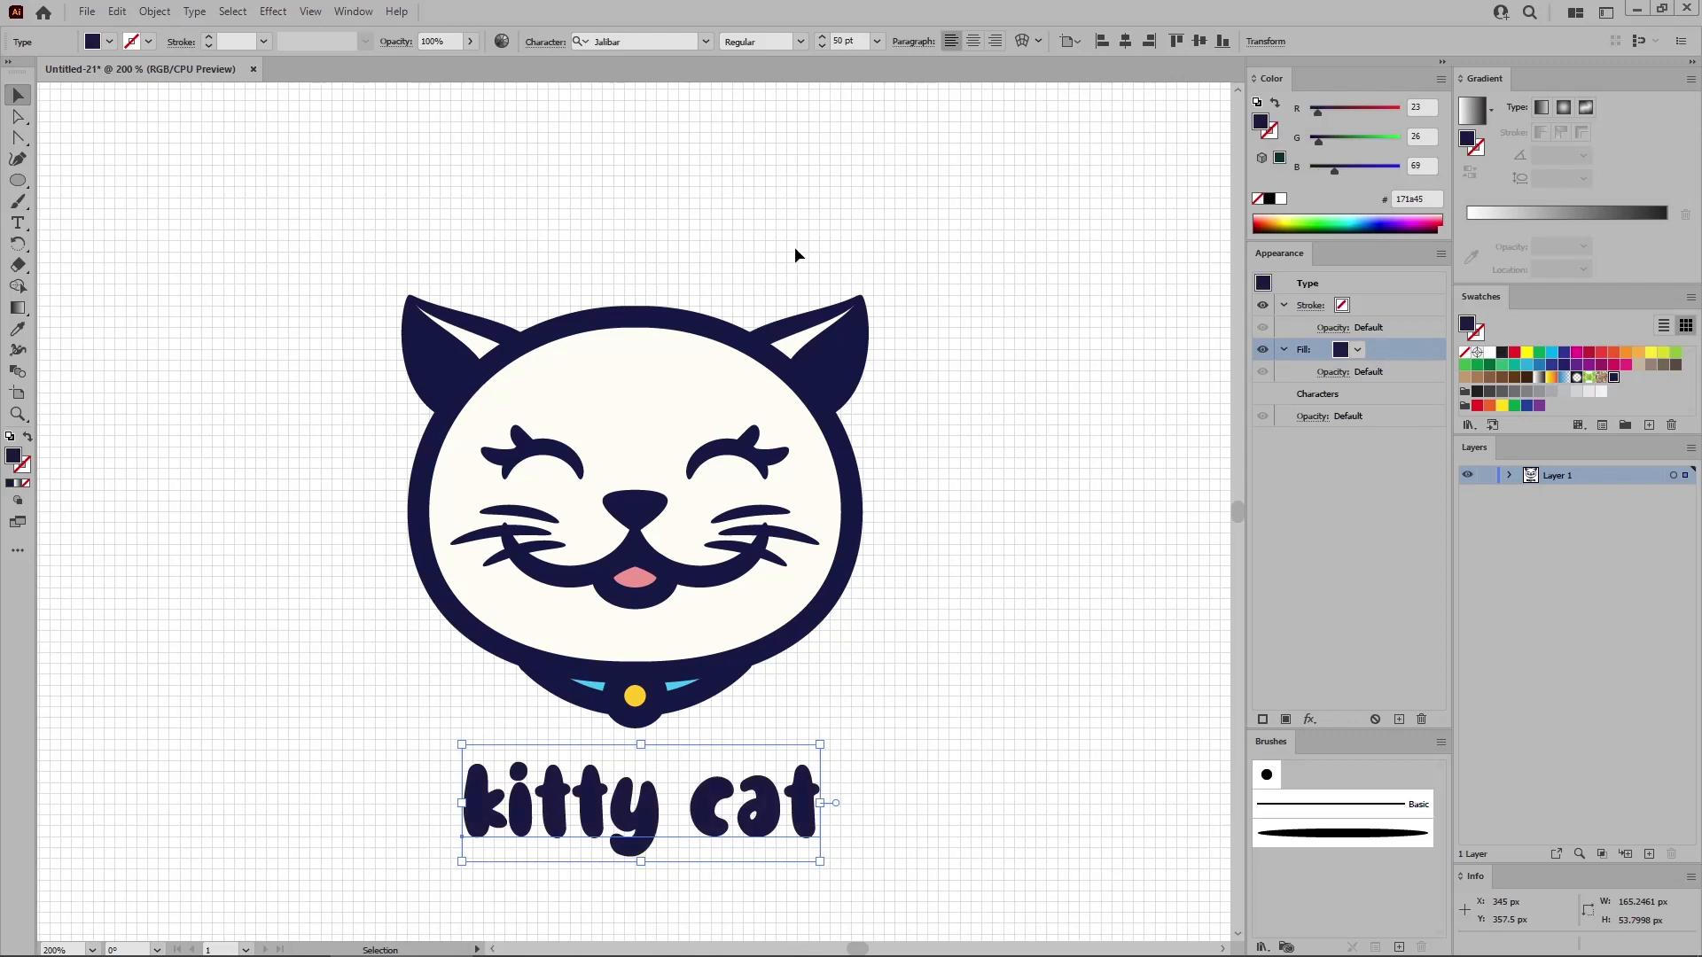
Apply an Offset Path effect of 10 px with miter joins to the text's dark blue fill.
click(273, 11)
mouse_move(372, 168)
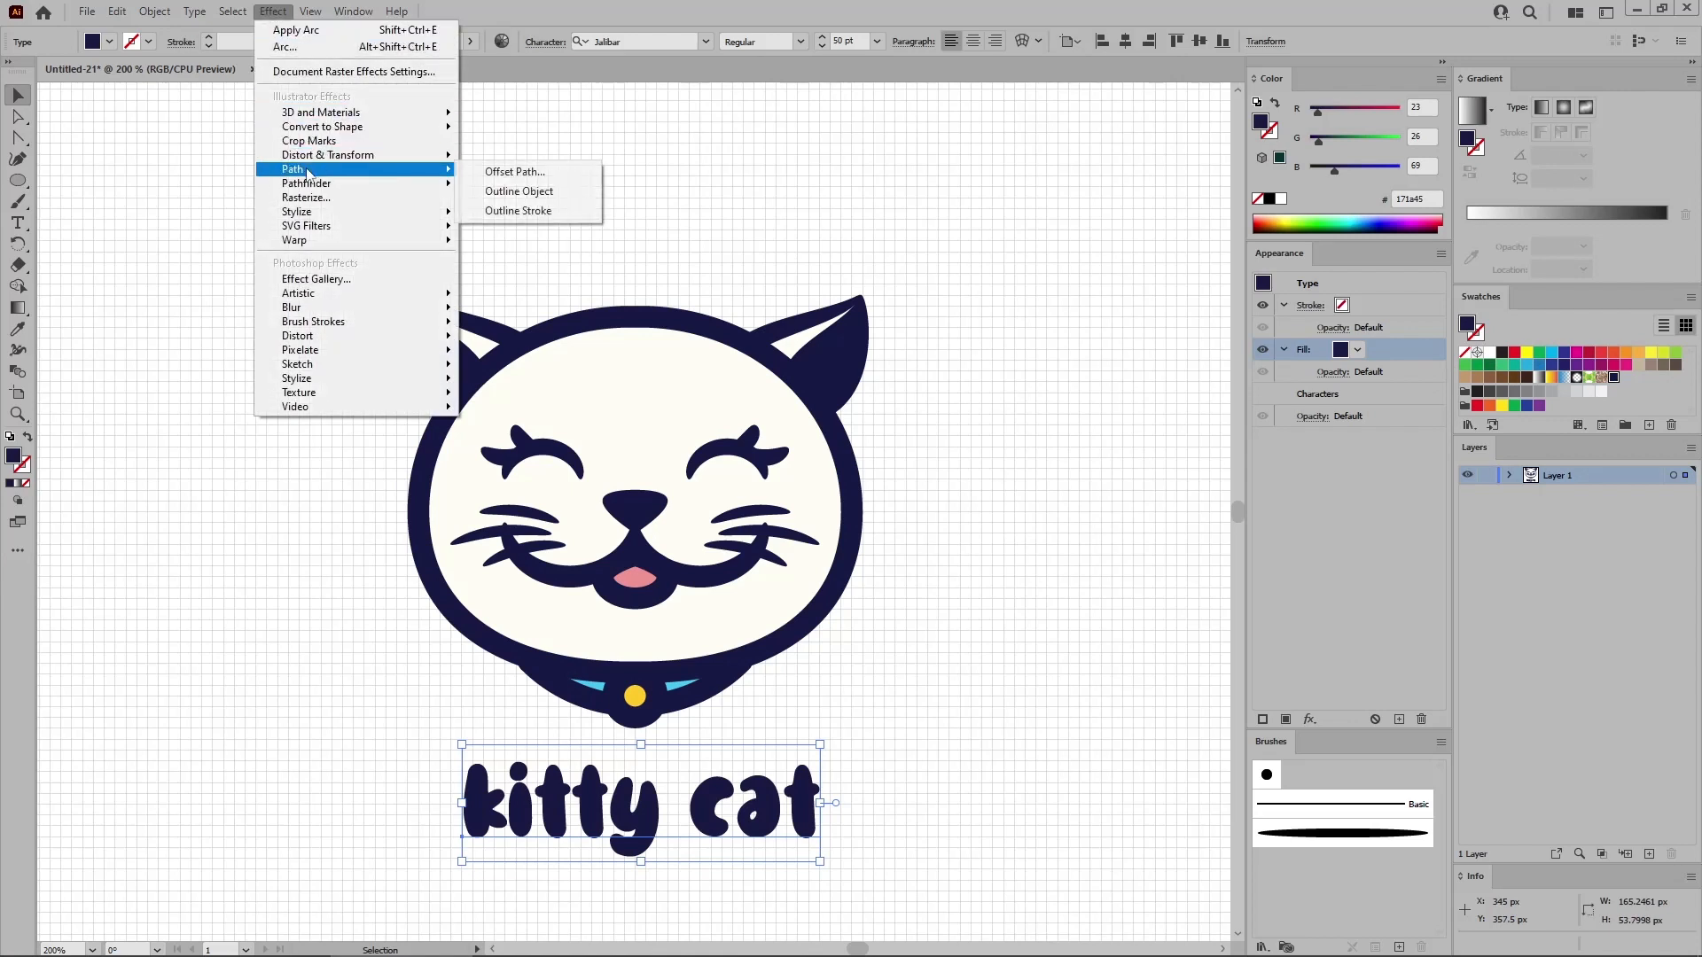
click(510, 173)
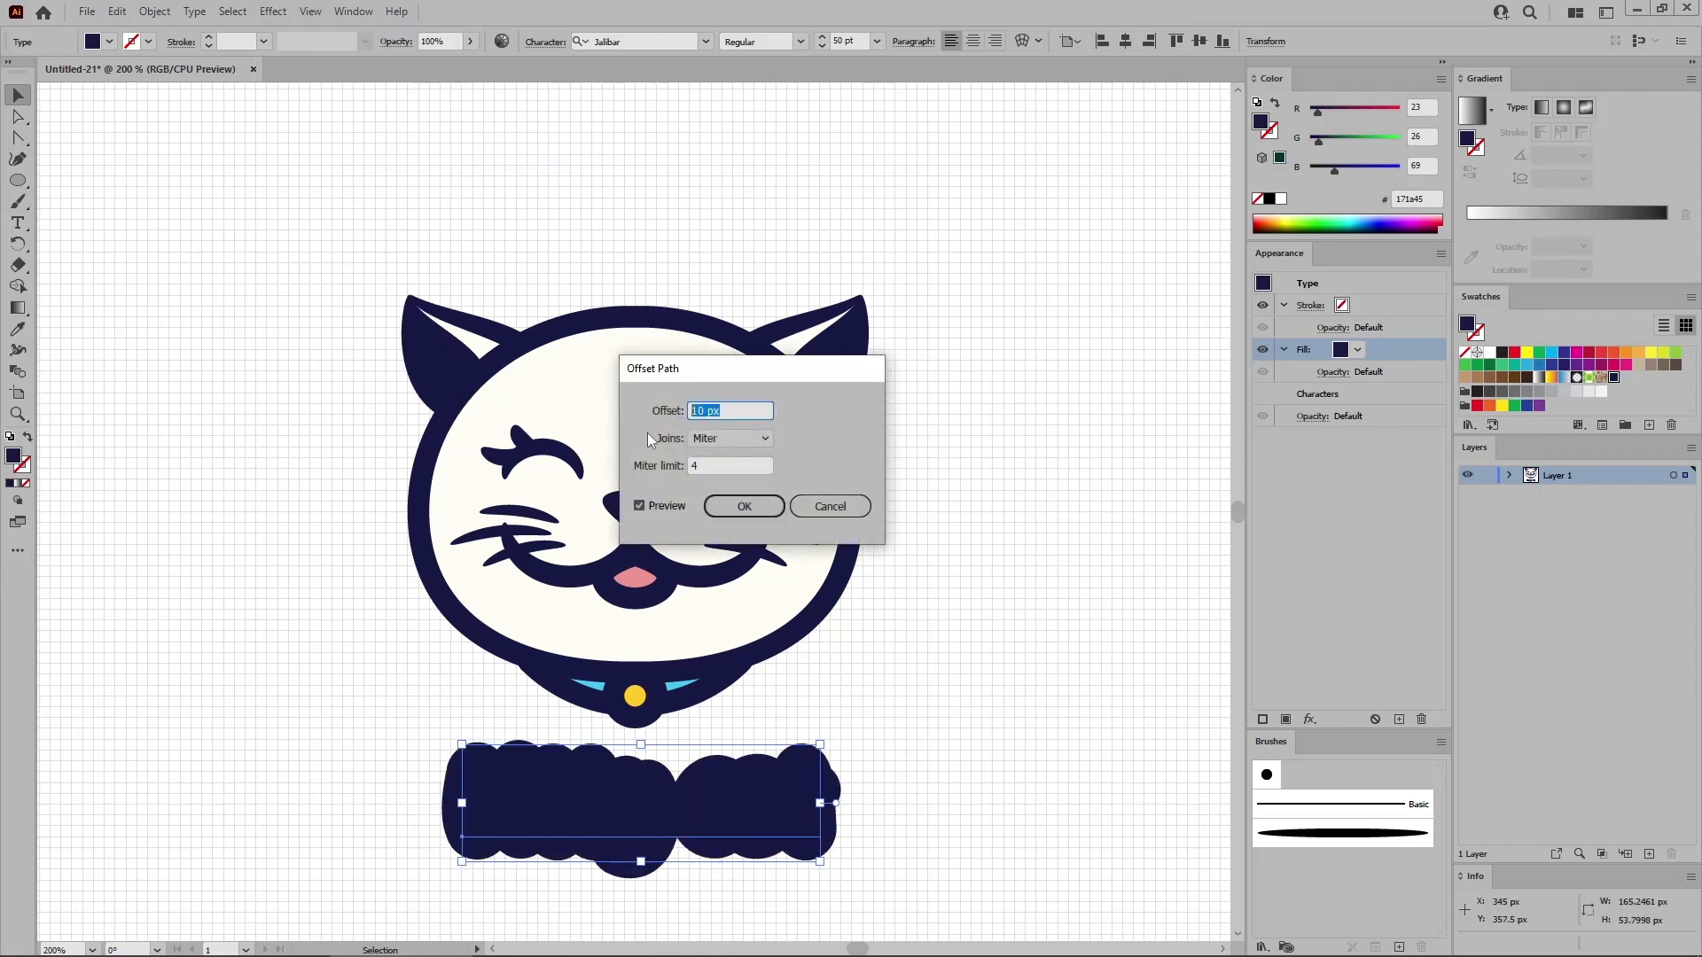
click(743, 509)
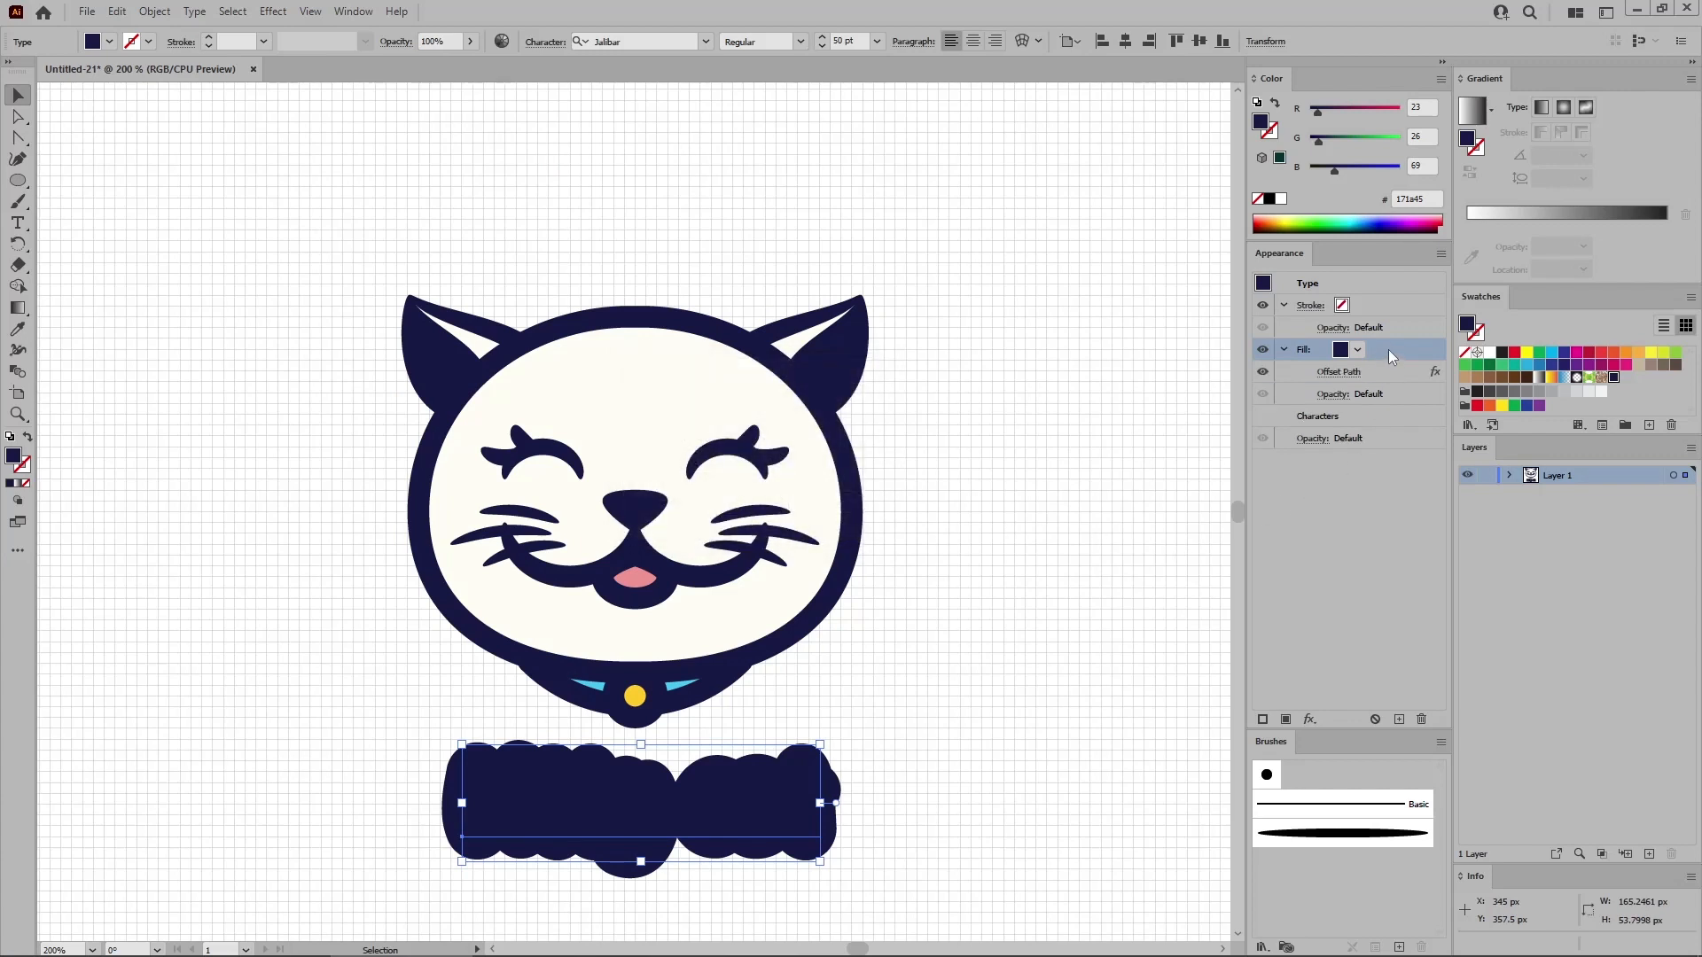
Add a second text fill above the dark blue one in cream, using red 255, green 253 and blue 245.
click(1286, 720)
click(1418, 108)
text(255)
key(Tab)
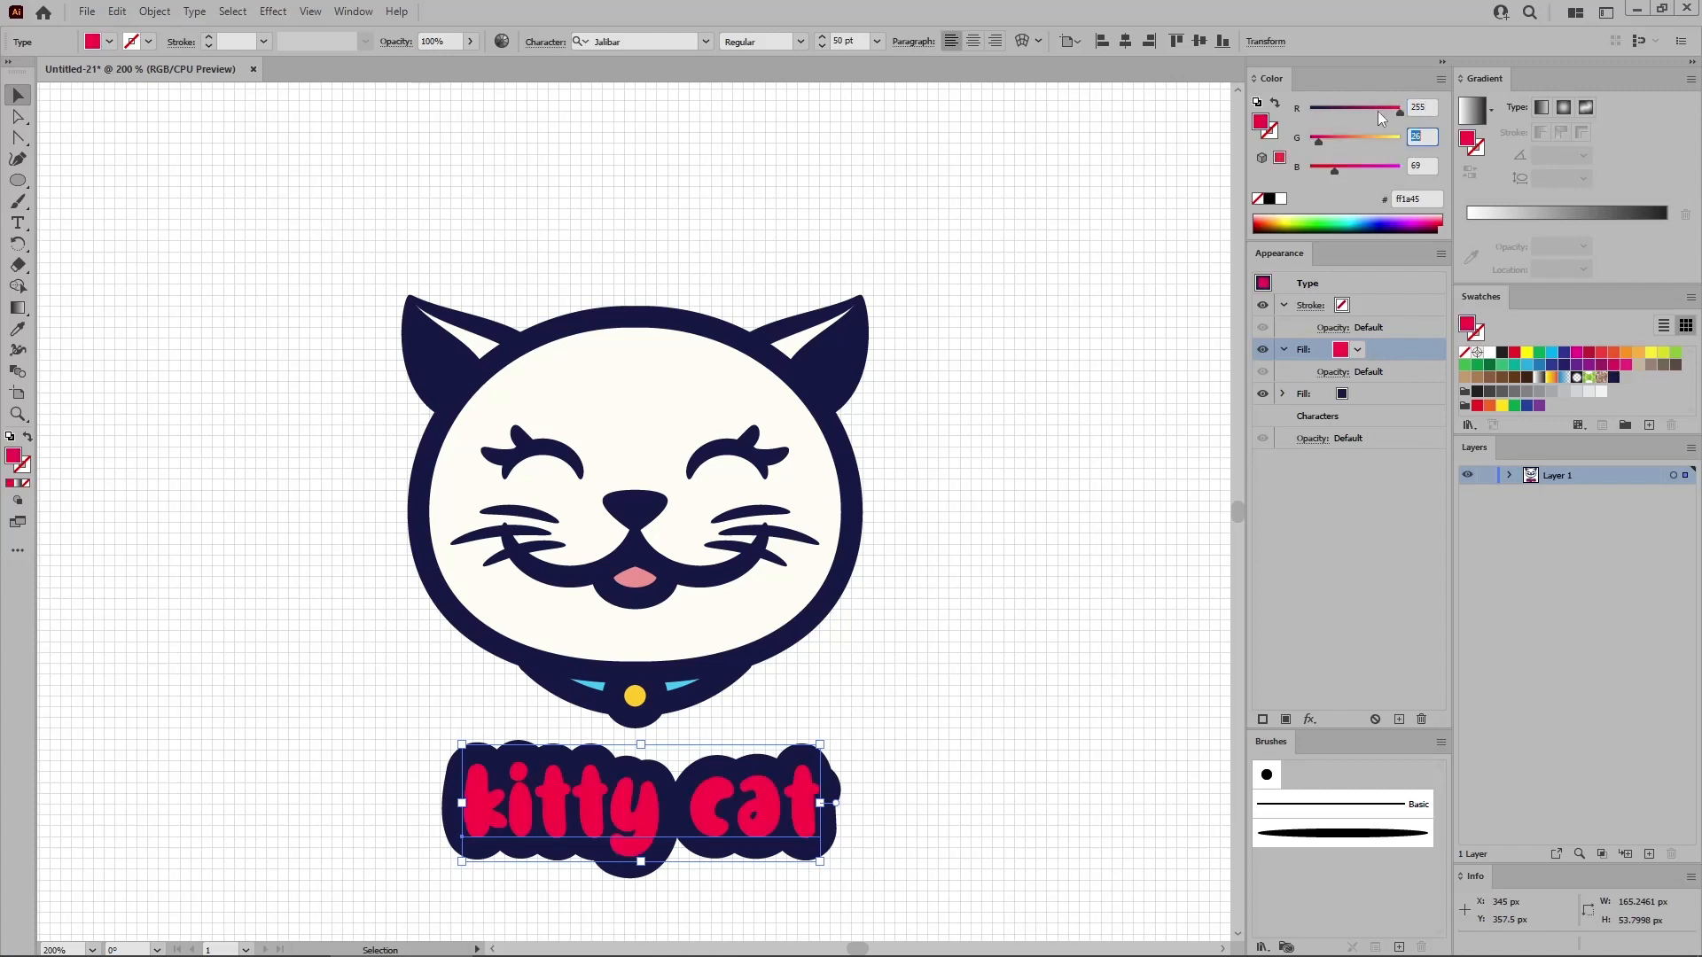
text(253)
key(Tab)
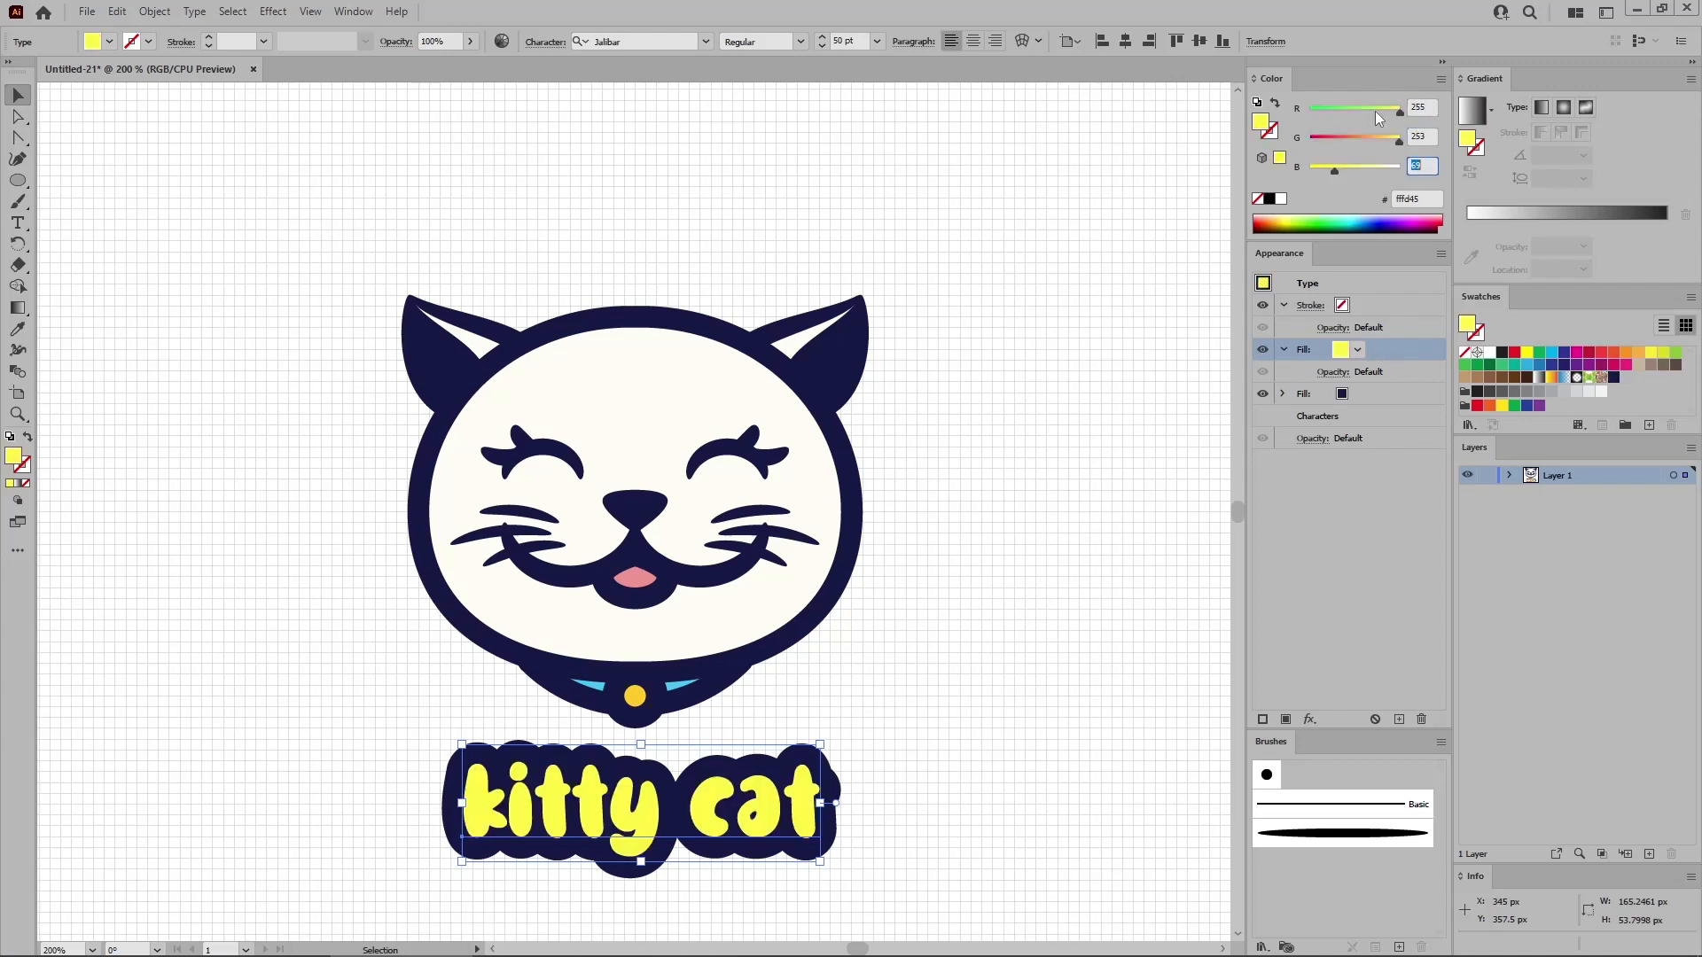
text(245)
key(Return)
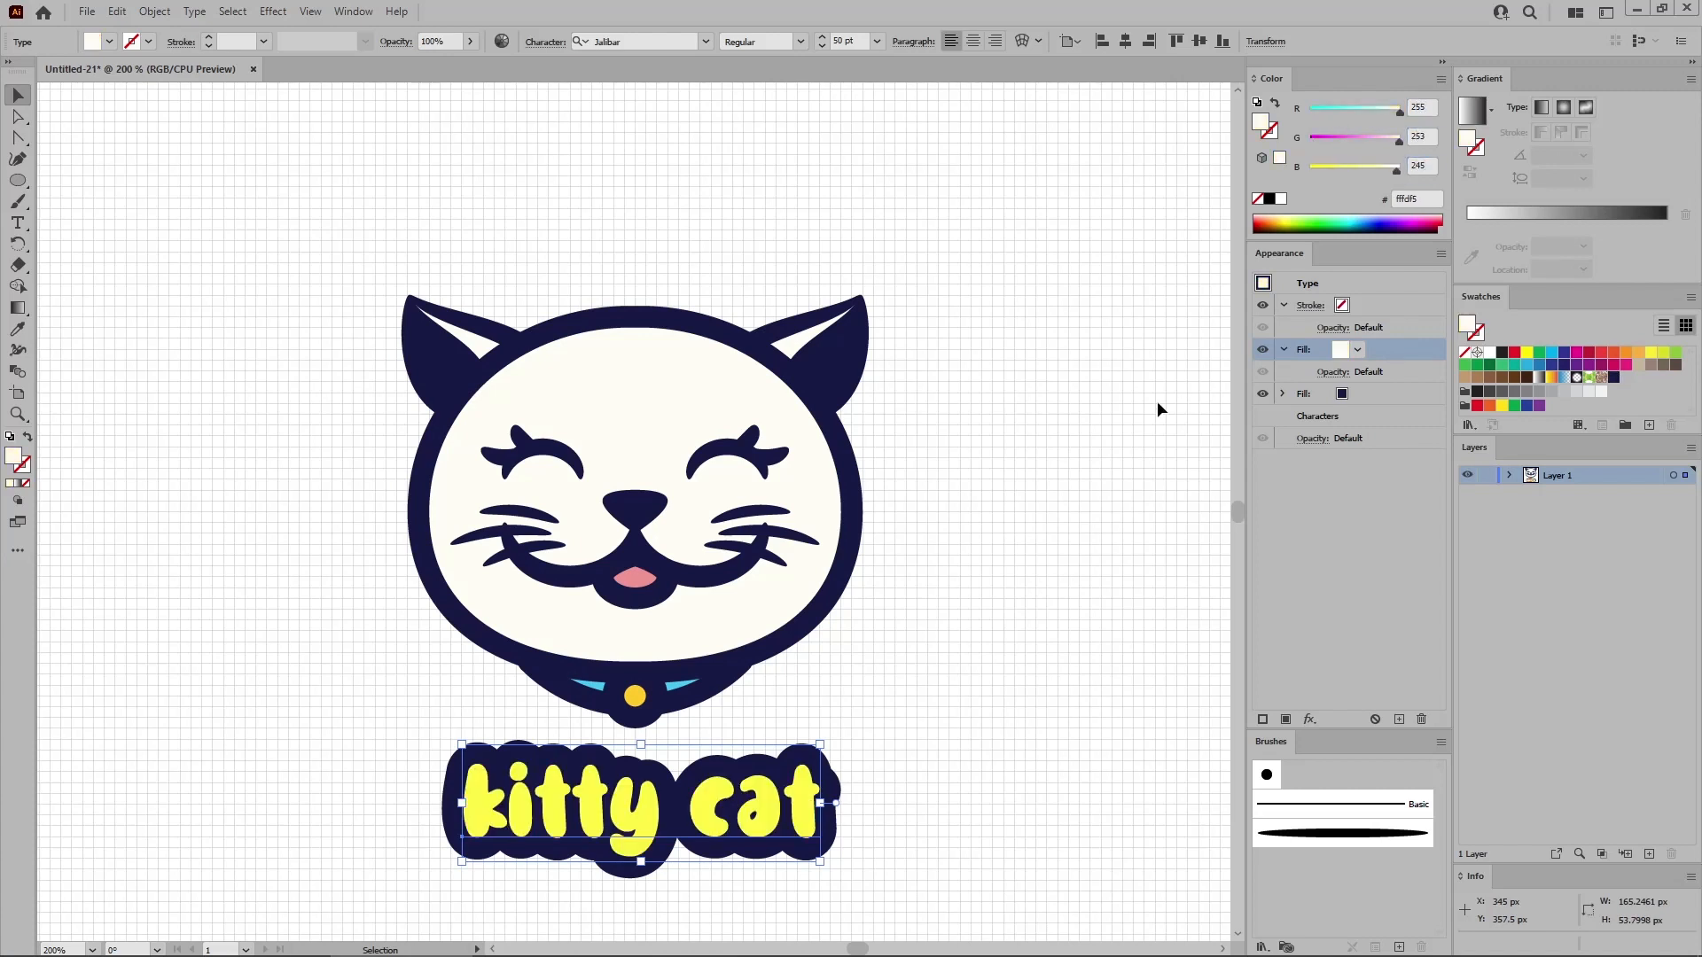
Move the "kitty cat" text 5 px down, away from the collar.
click(723, 788)
drag(722, 792, 723, 801)
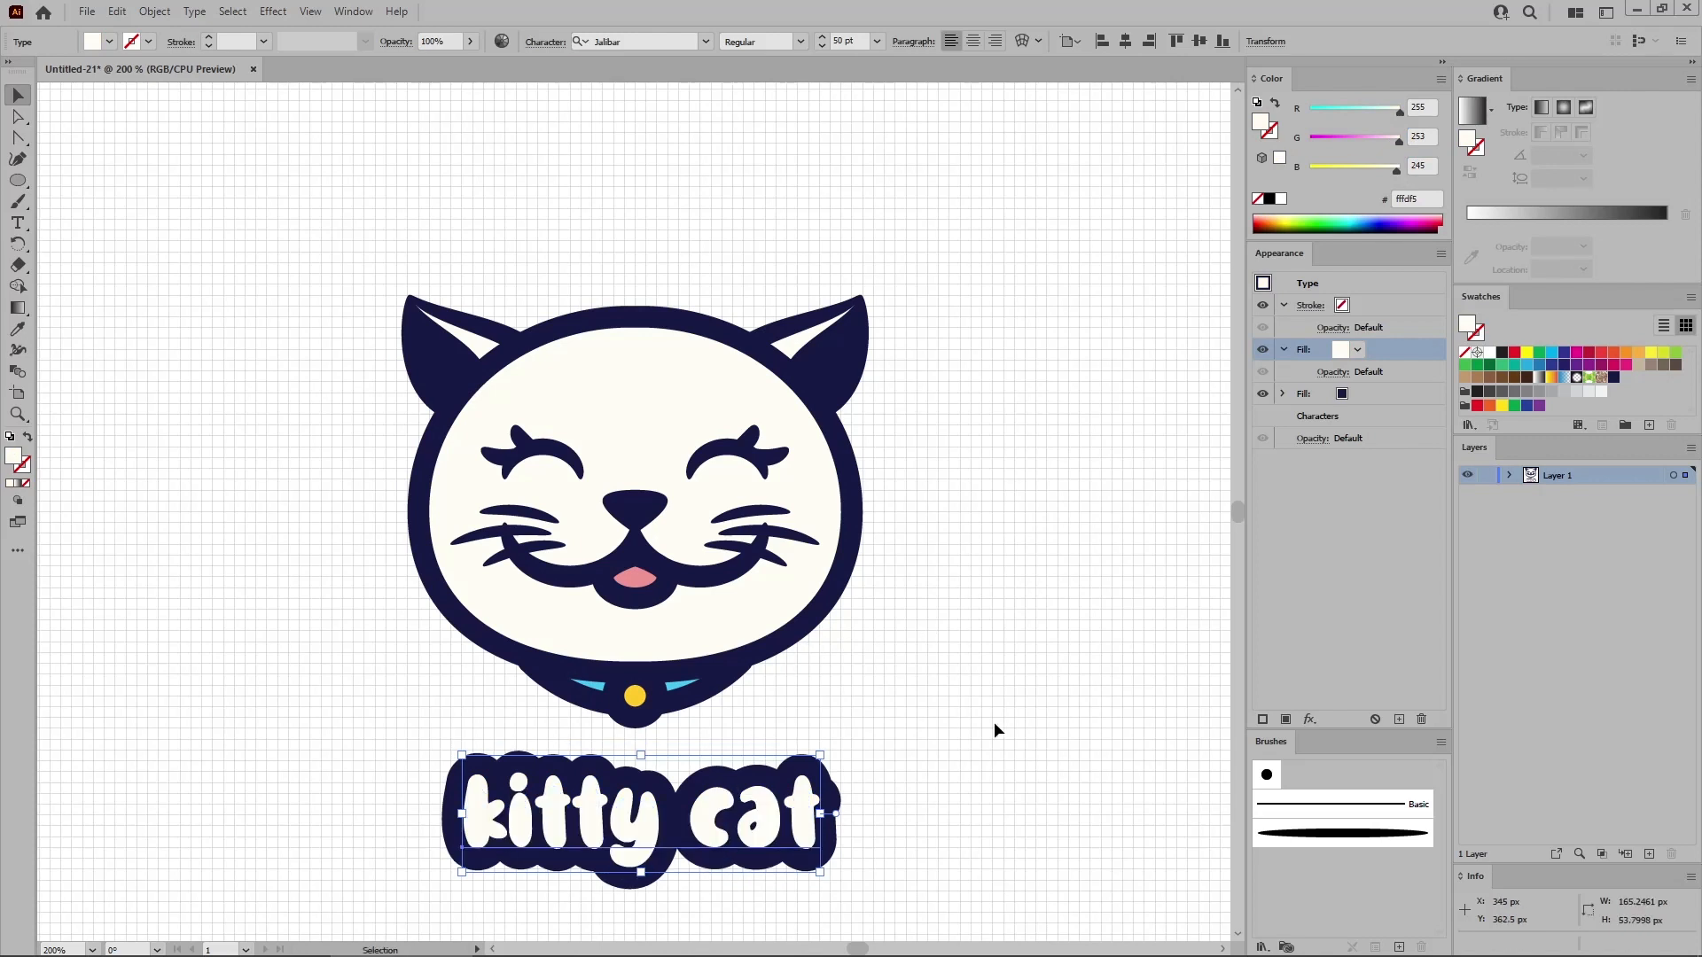
click(998, 714)
Create an 860 x 510 px rectangle for the background.
key(ctrl+minus)
key(ctrl+minus)
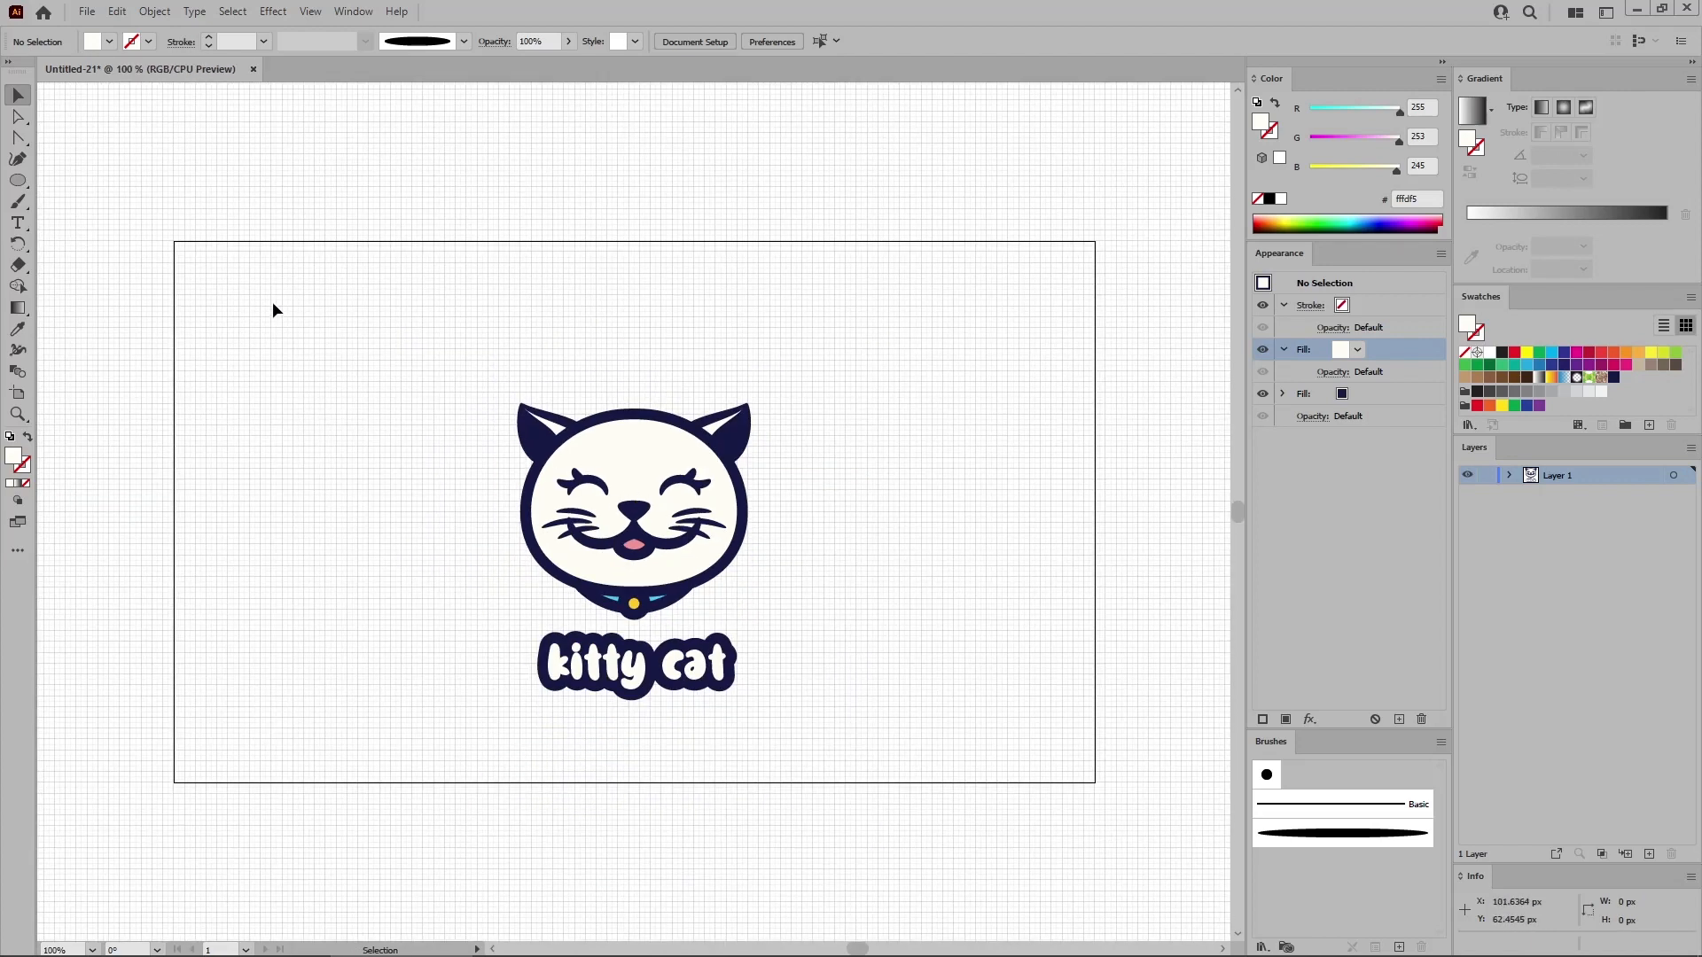
click(21, 180)
drag(21, 181, 65, 184)
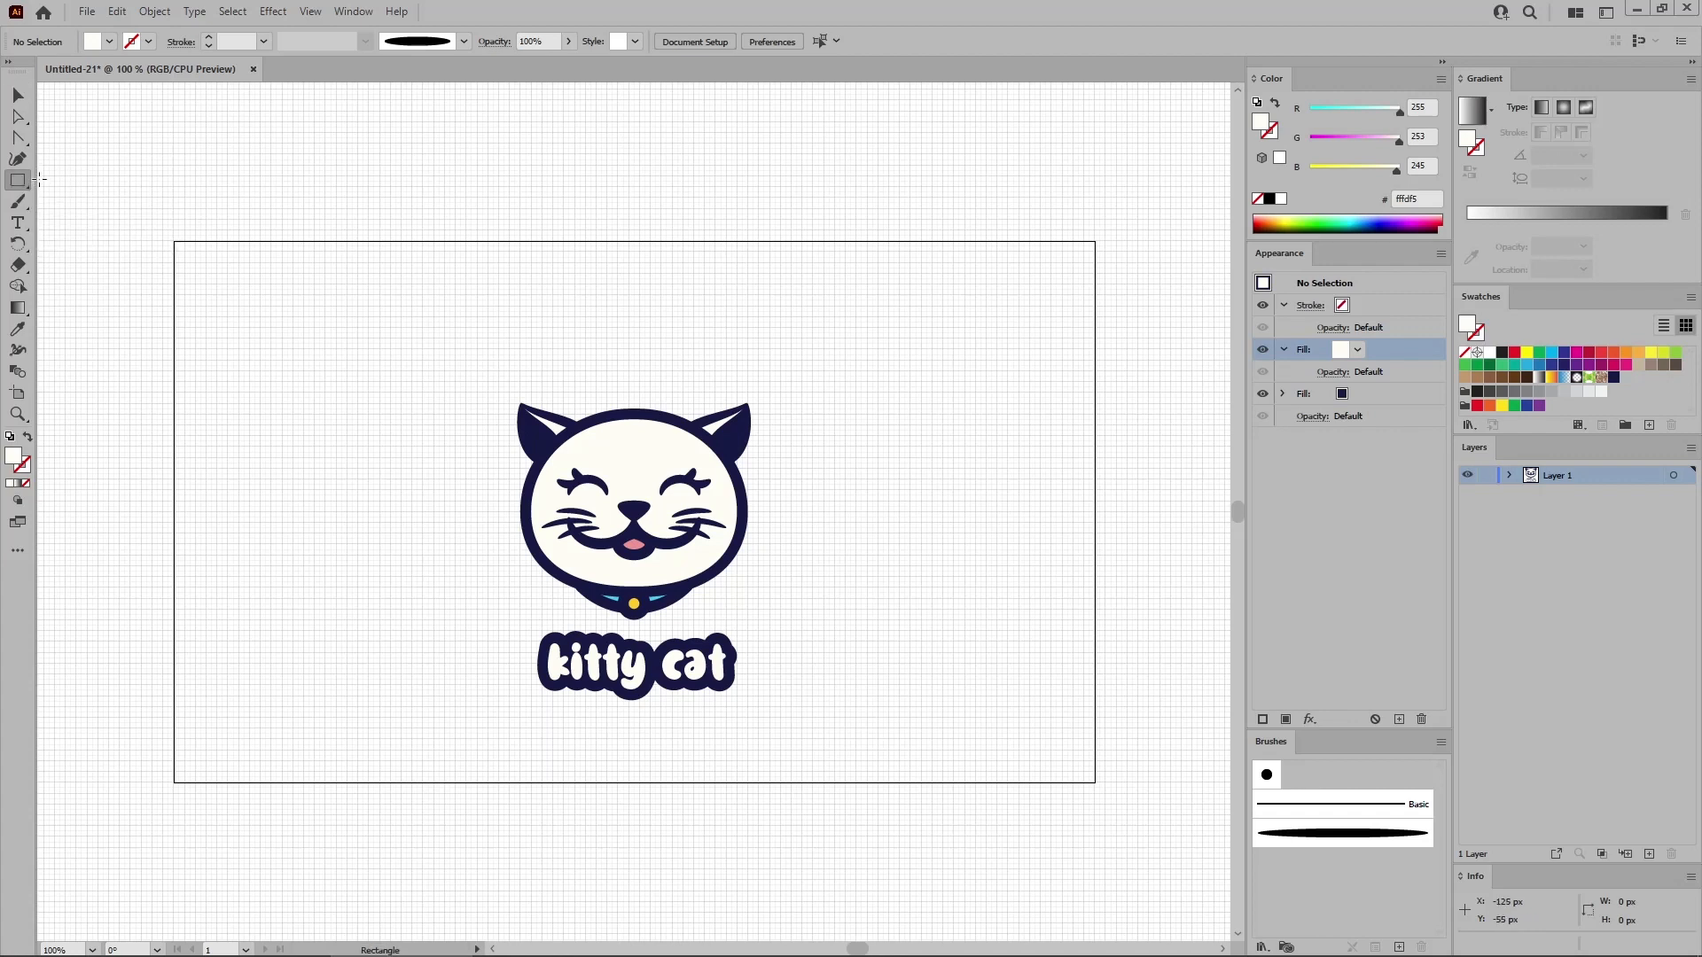
click(203, 291)
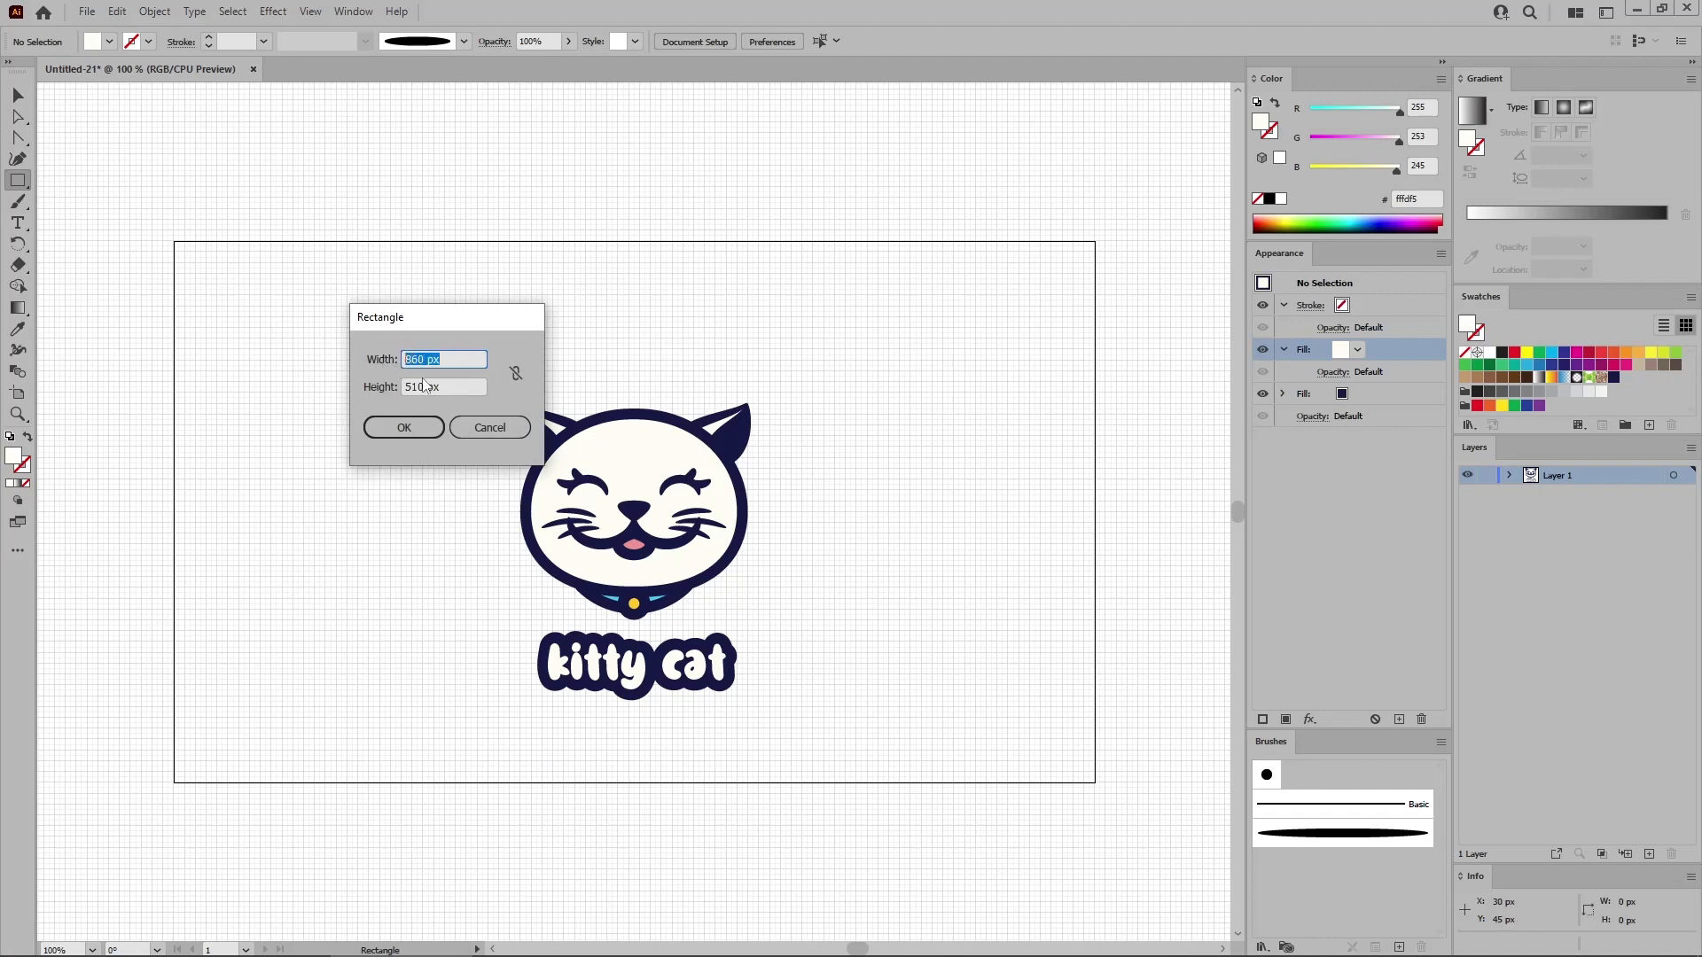
key(Tab)
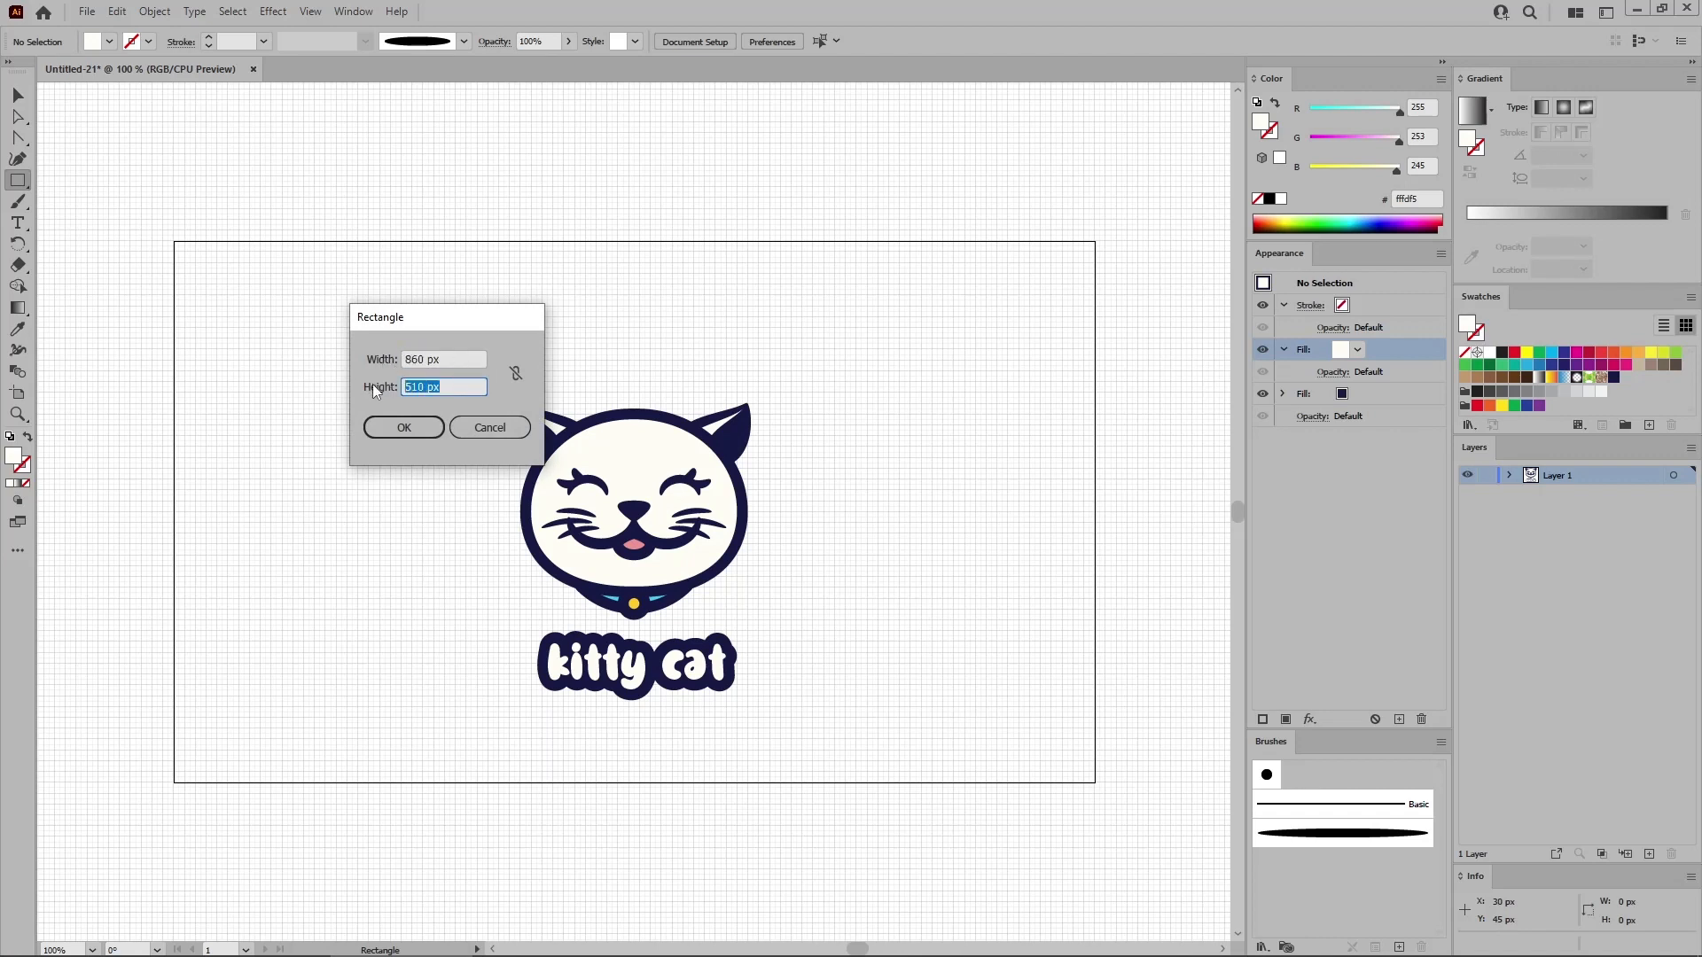
click(403, 427)
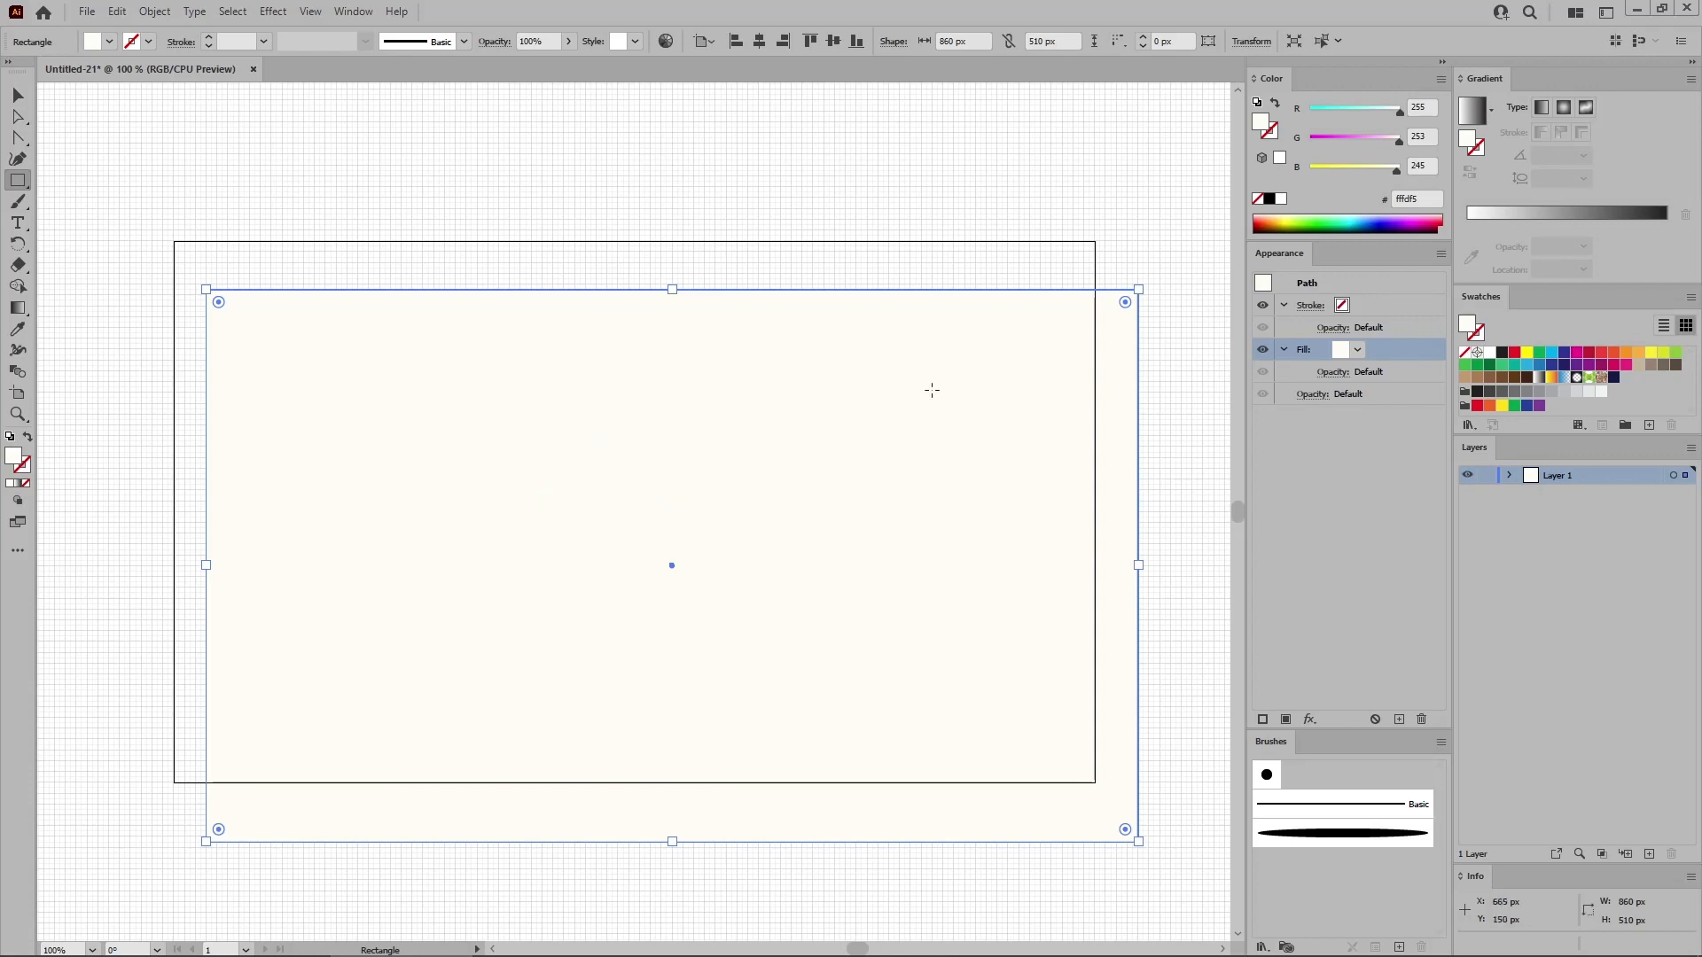
Fill the large rectangle with golden yellow by setting green to 201 and blue to 41.
click(1426, 135)
text(201)
key(Tab)
text(41)
key(Return)
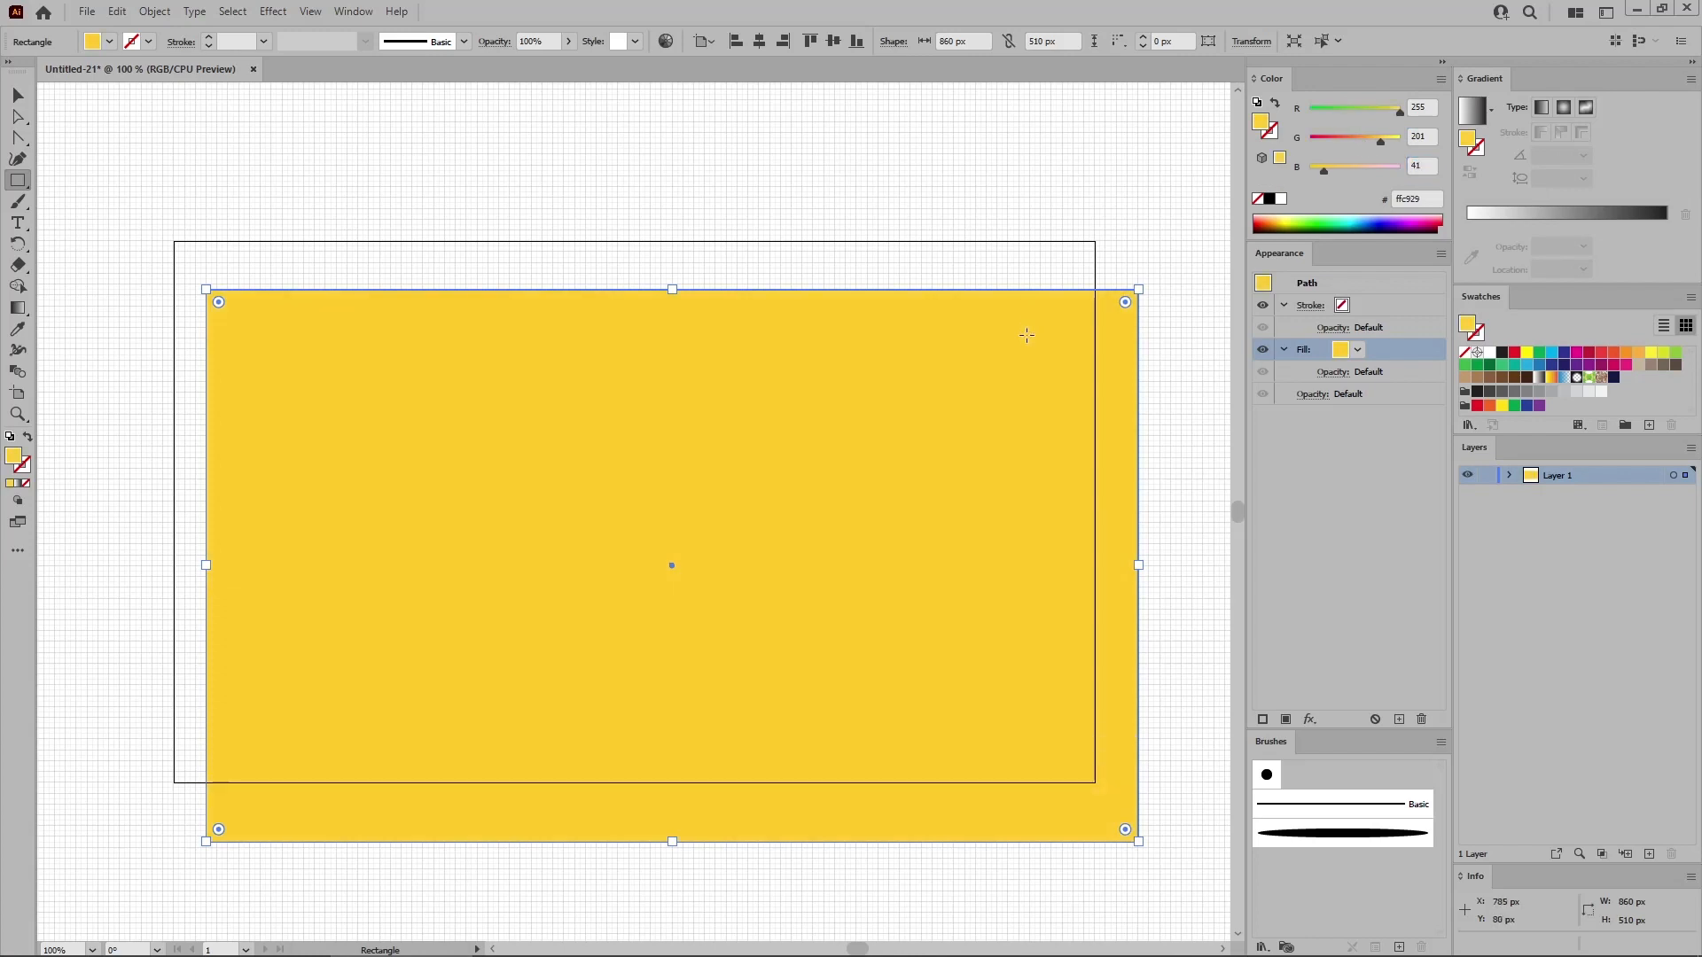
Center the yellow rectangle horizontally and vertically on the artboard and send it behind the cat and text.
click(761, 41)
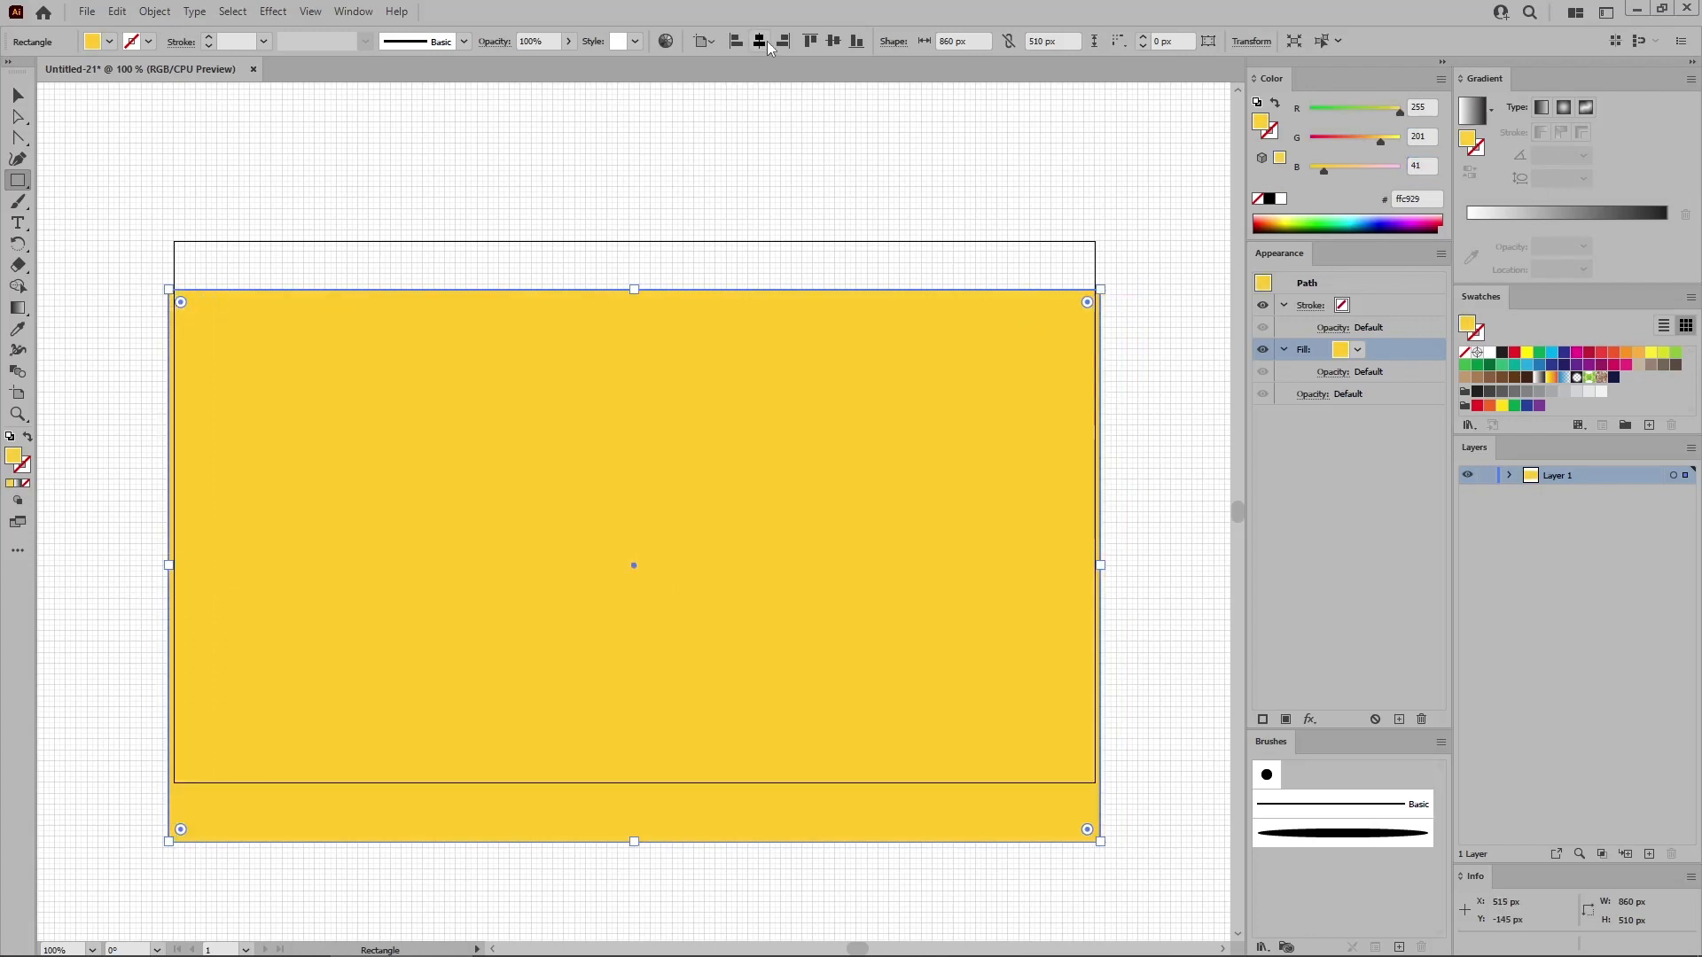
click(833, 41)
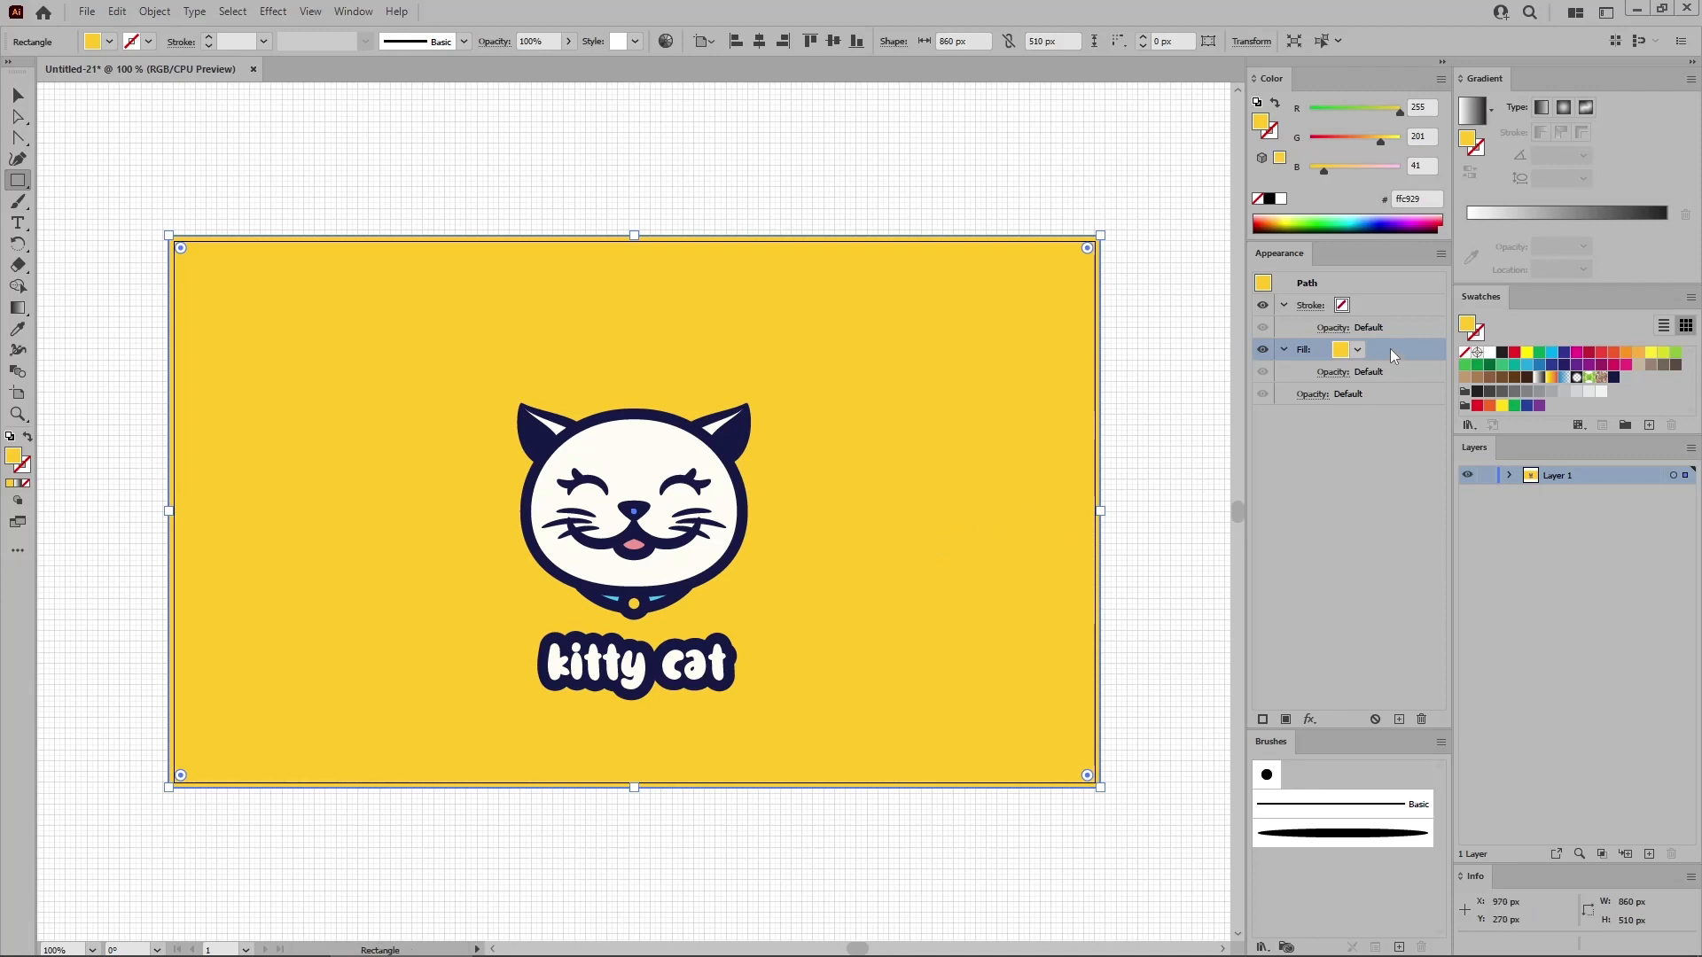
Add a second fill to the background rectangle and make it a radial gradient.
click(1286, 720)
click(1563, 110)
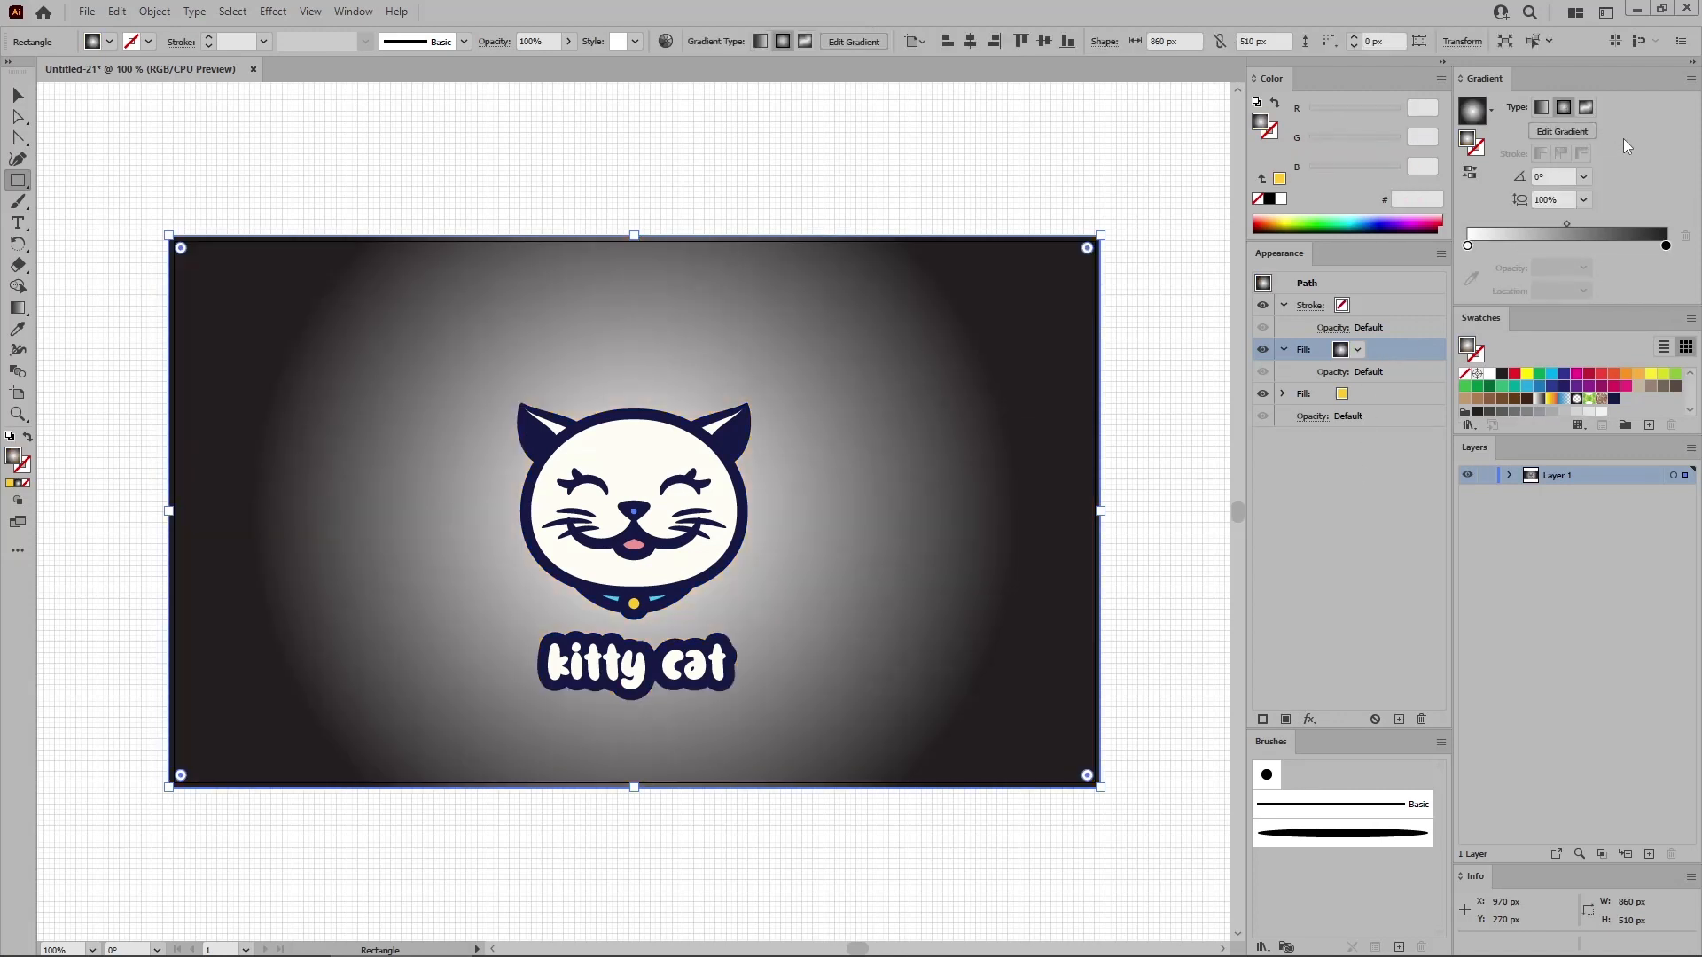
key(v)
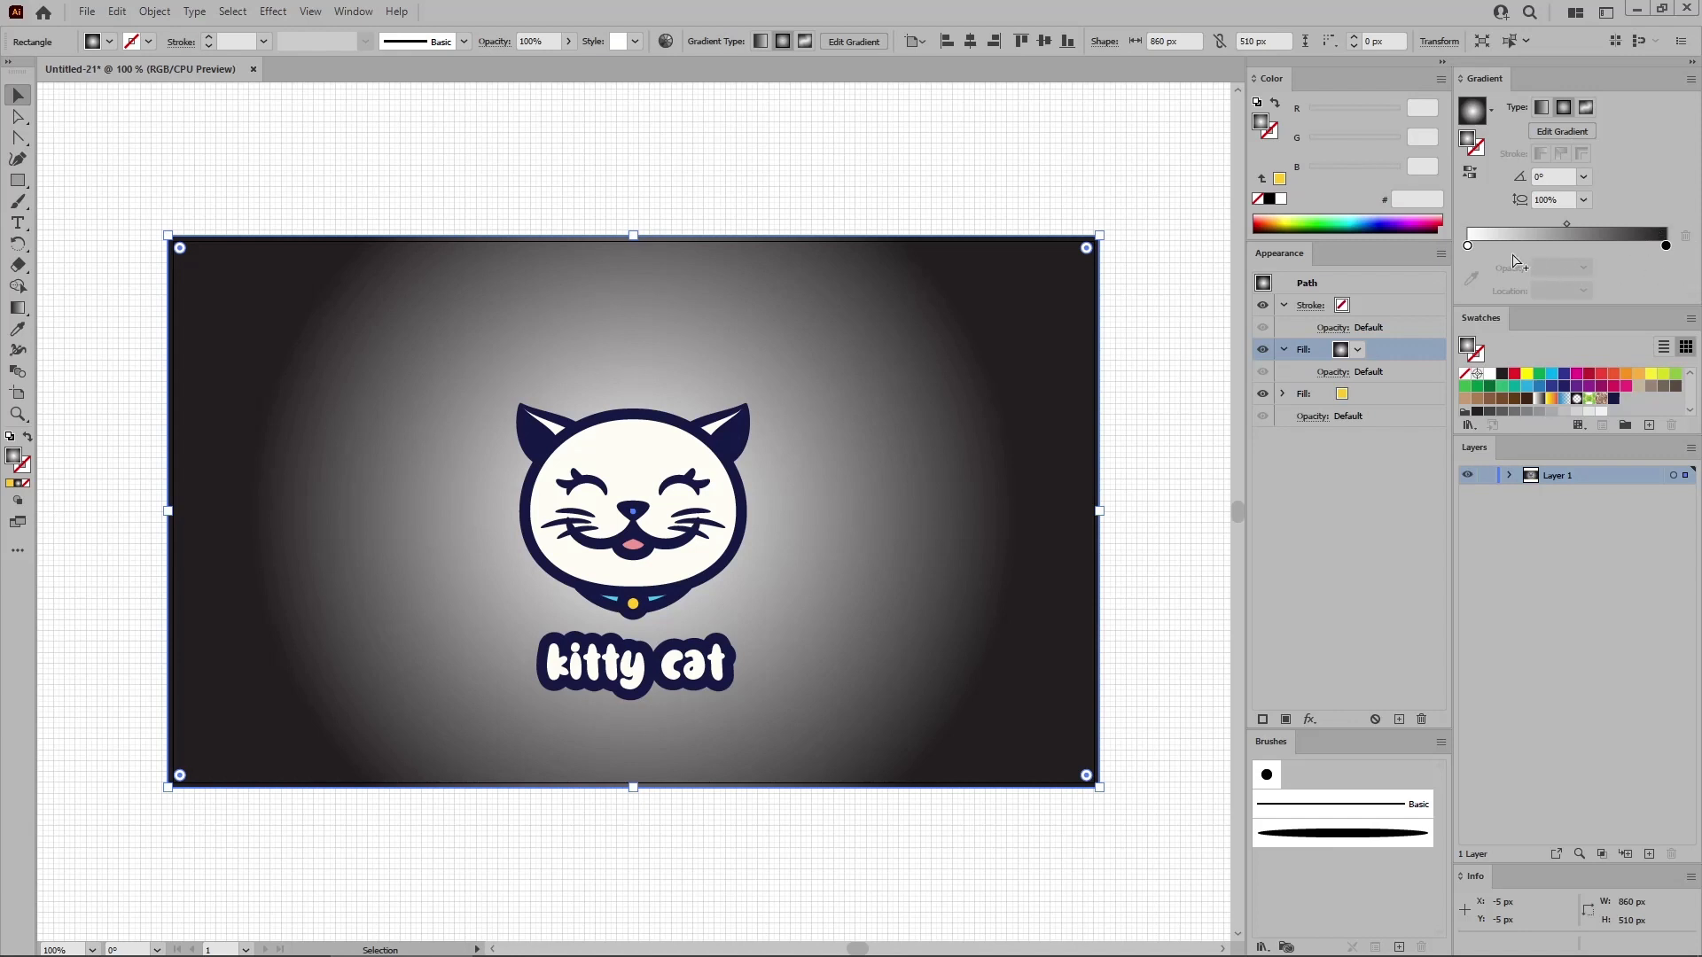
Switch the gradient's white color stop to RGB and set its opacity to 0%.
click(1467, 246)
double_click(1467, 246)
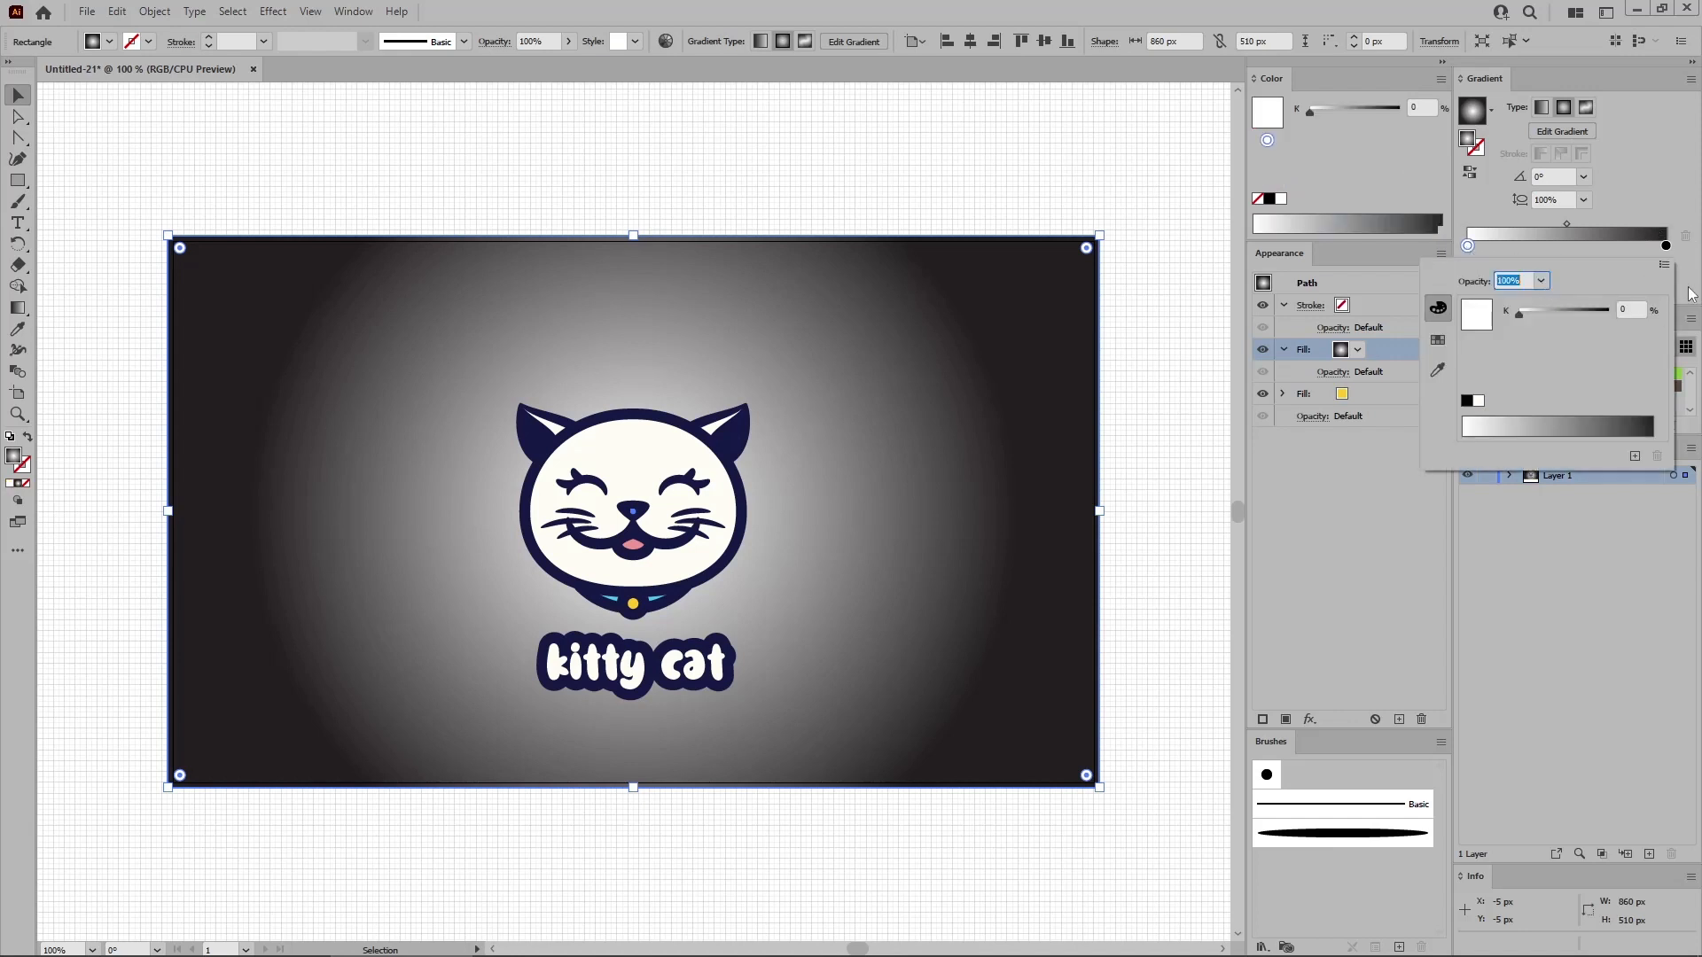
click(1664, 265)
click(1600, 291)
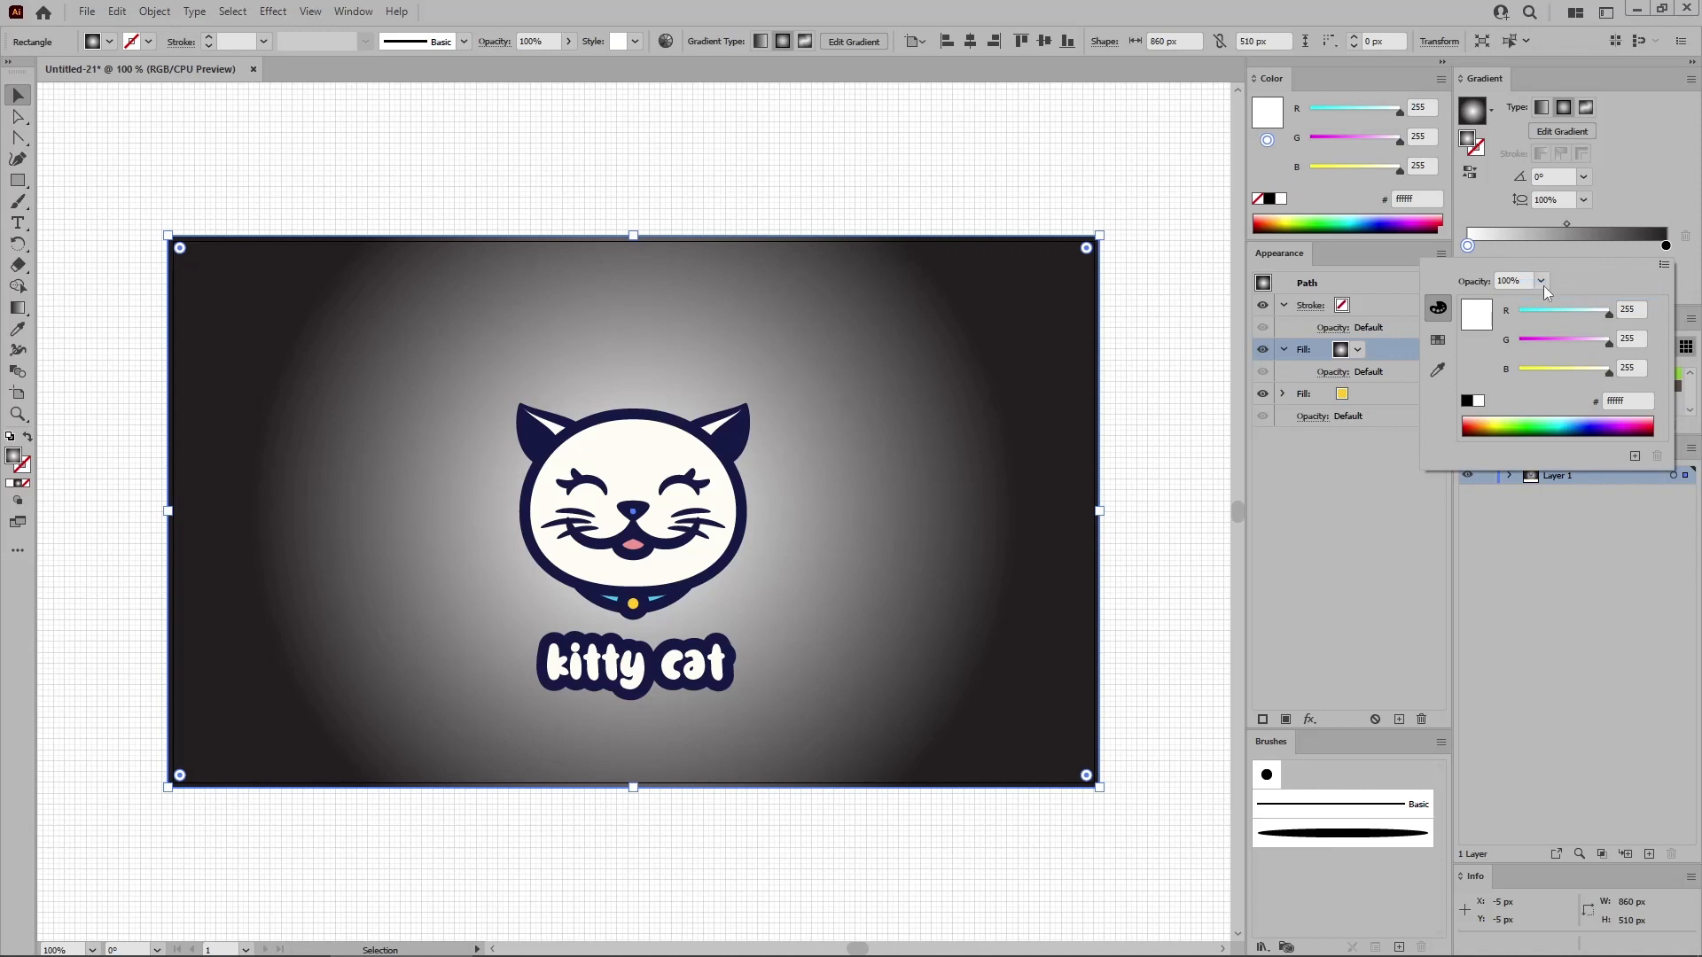
click(1541, 282)
click(1557, 300)
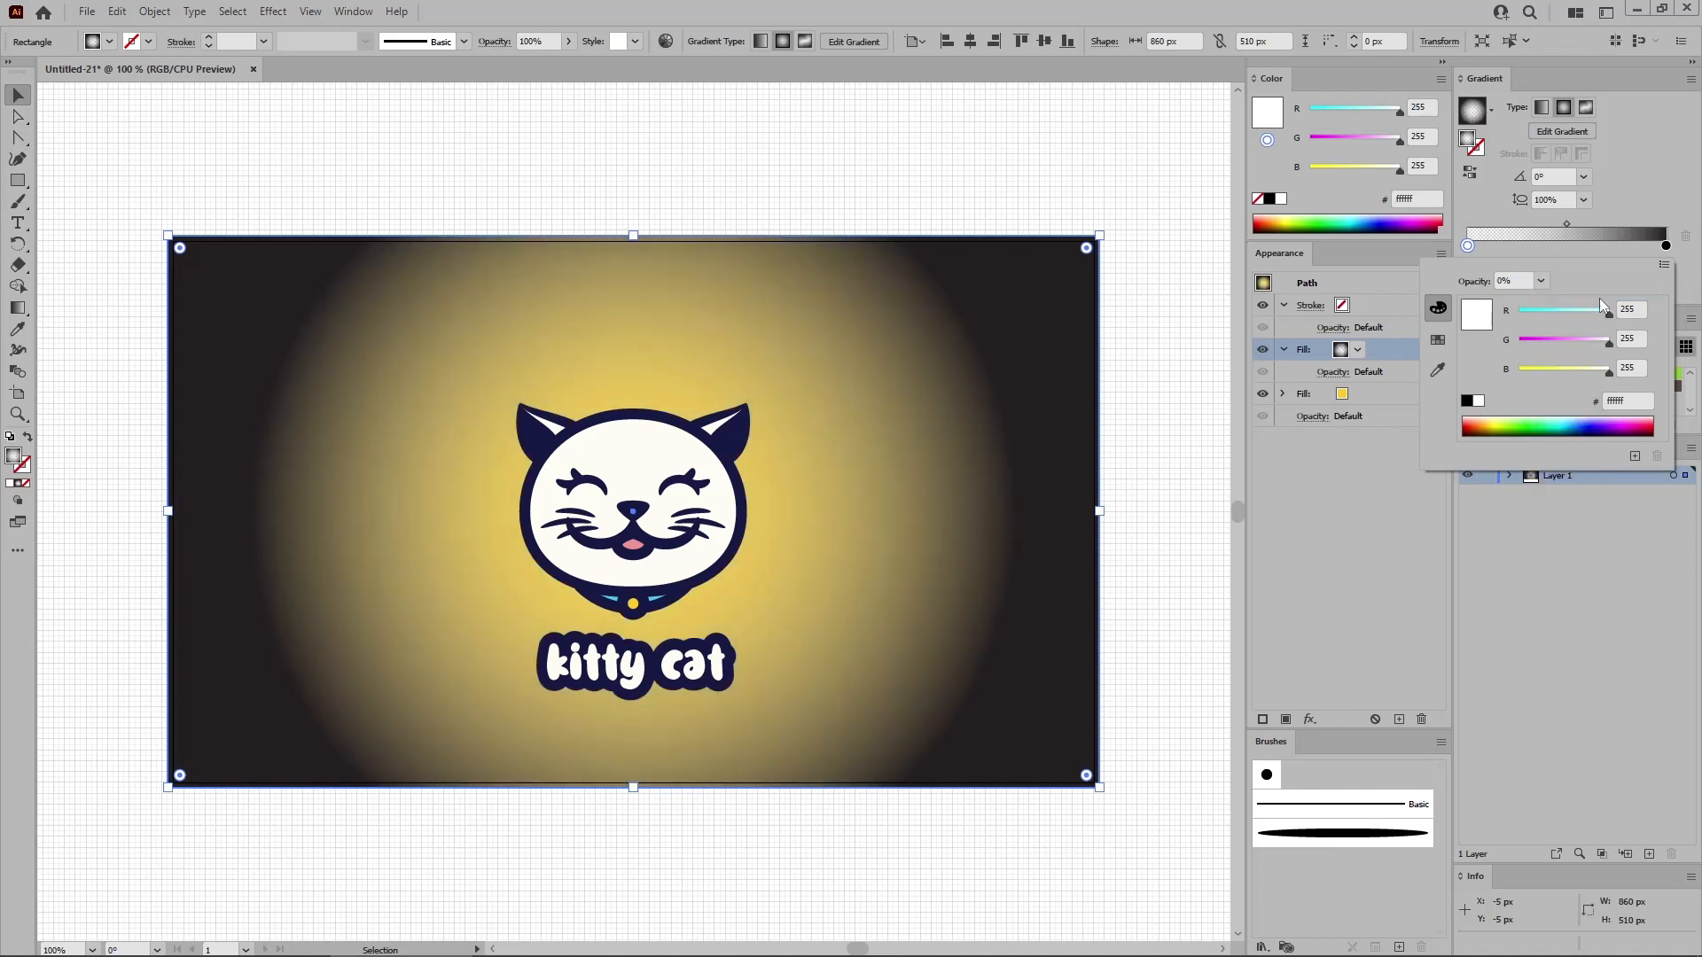
Recolor the gradient's transparent center stop golden yellow by setting green to 201 and blue to 41.
click(1629, 309)
key(Tab)
text(201)
key(Tab)
text(4)
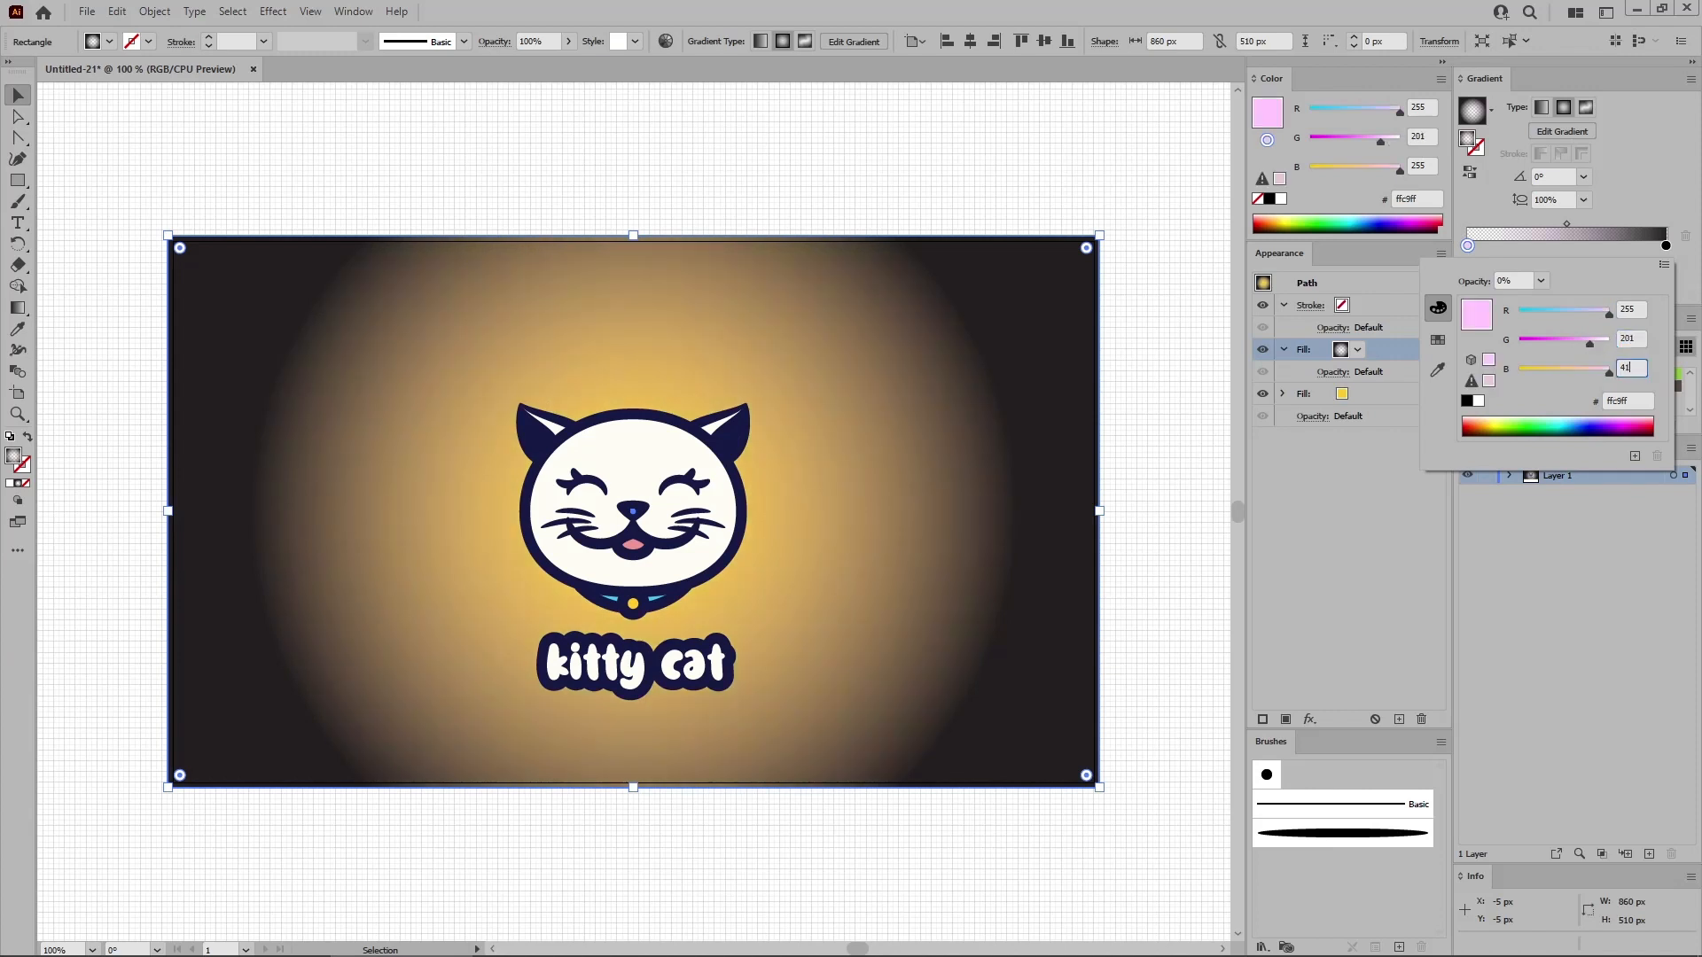
text(1)
key(Return)
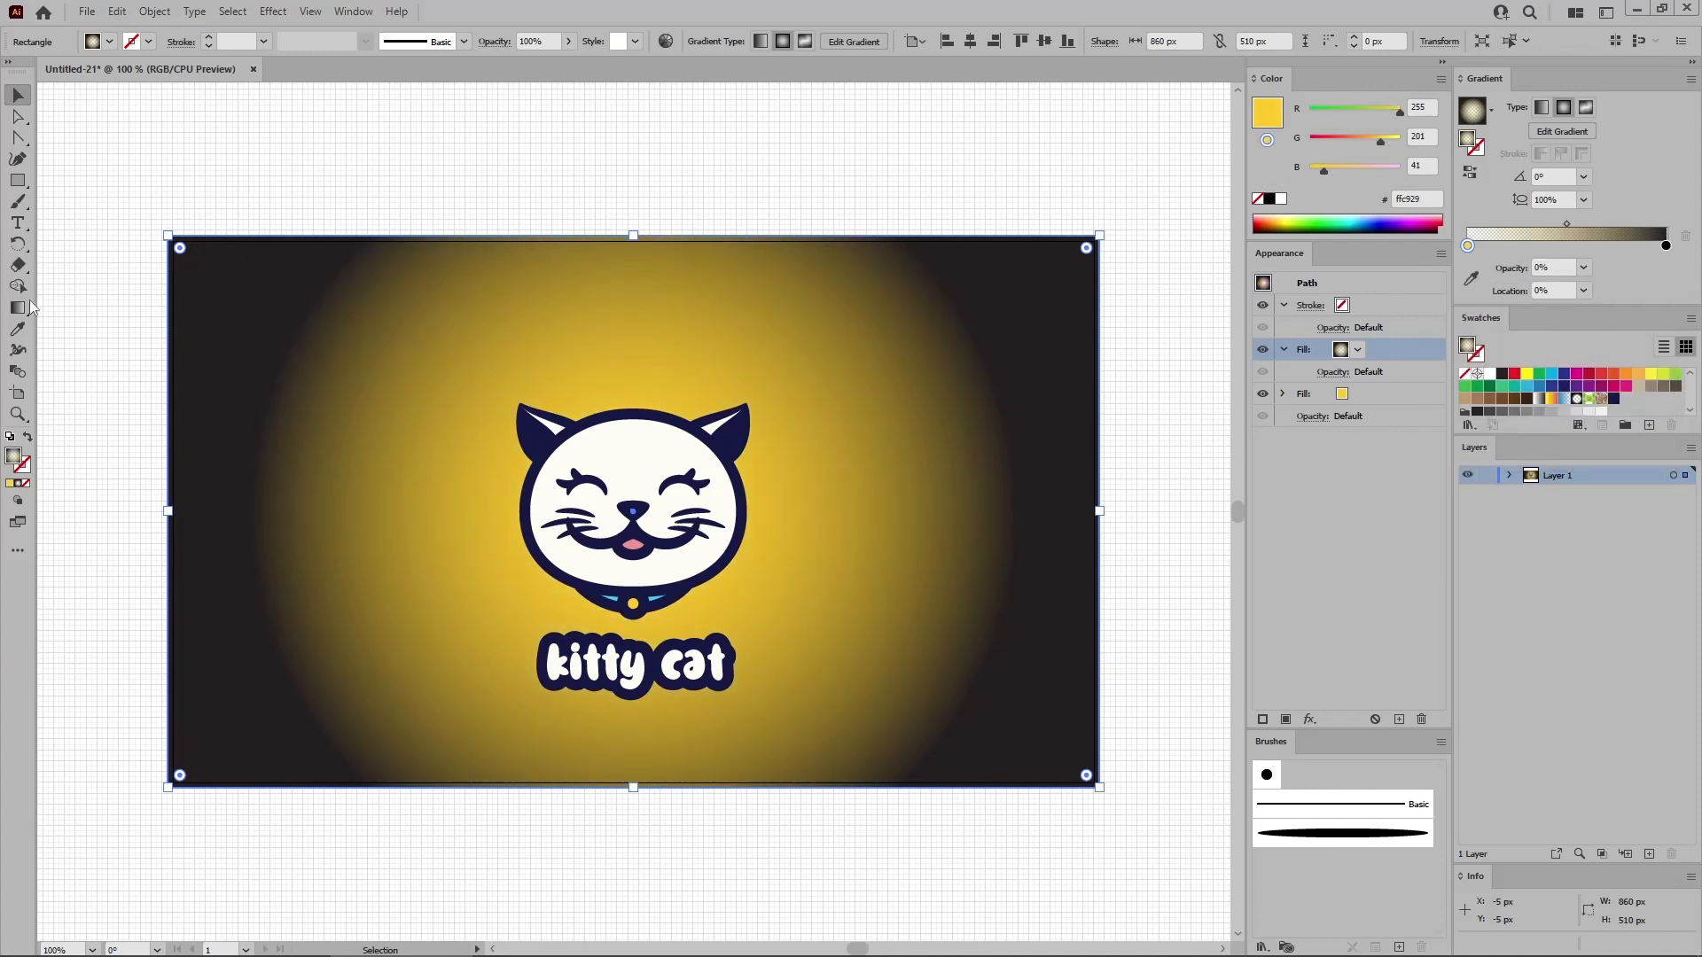
Extend the radial gradient with the Gradient tool to the rectangle's right edge, a radius of about 432 px.
click(18, 308)
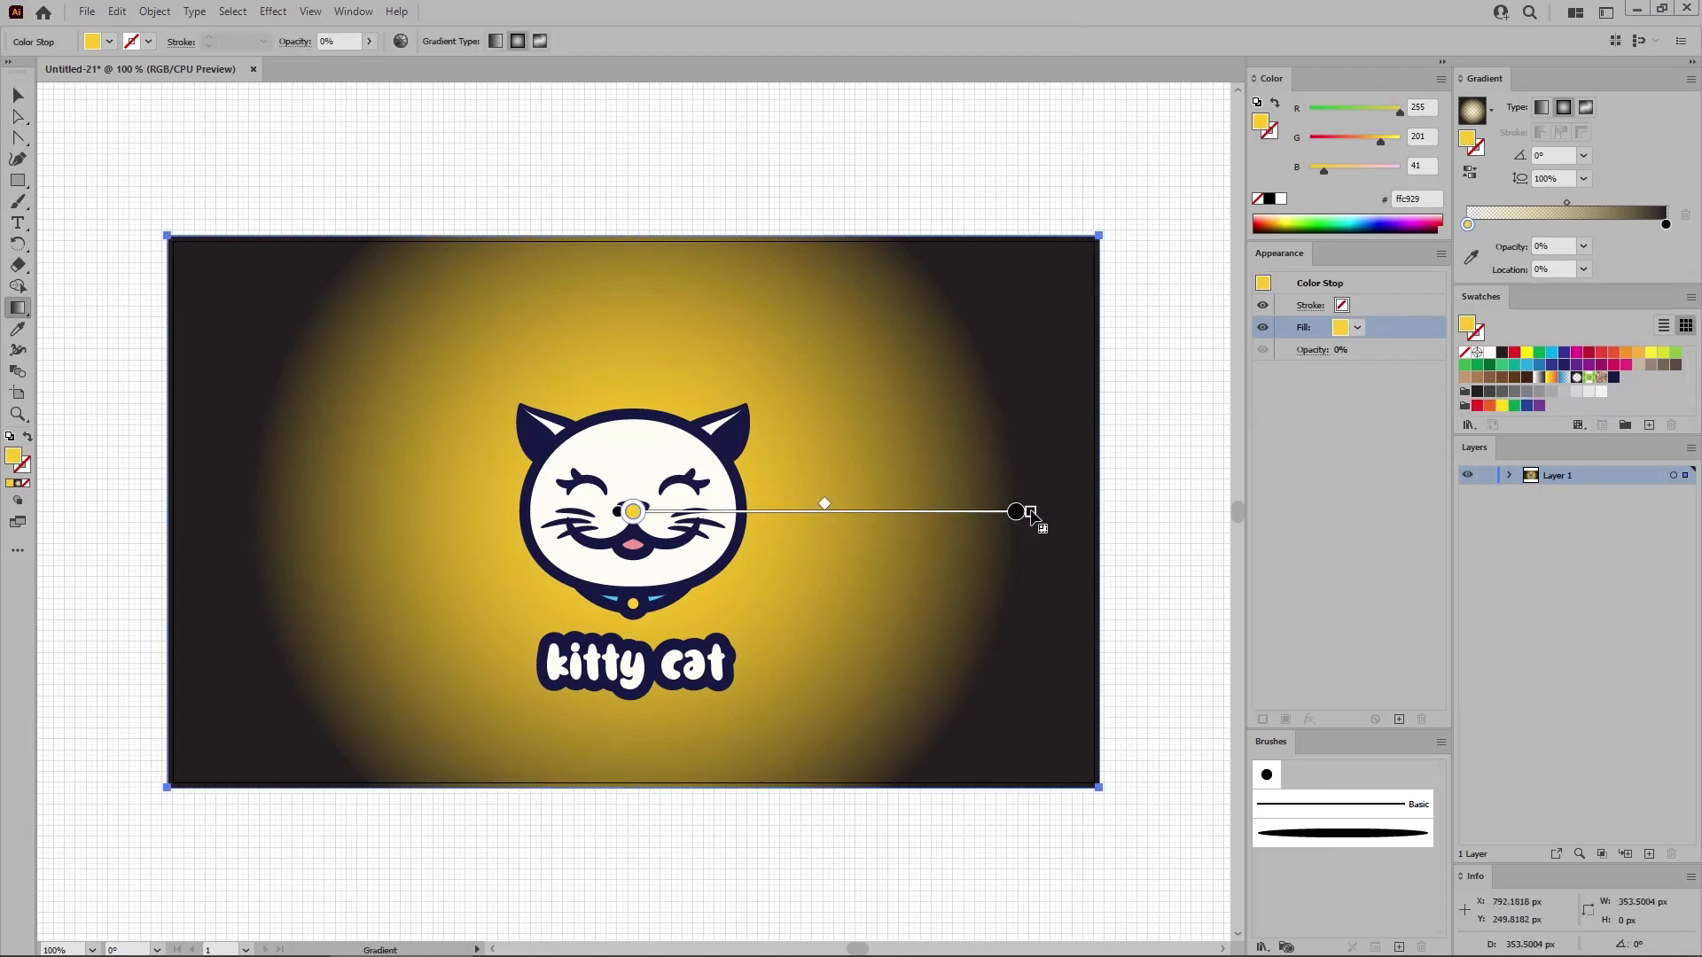
drag(1033, 516, 1111, 514)
key(v)
key(ctrl+minus)
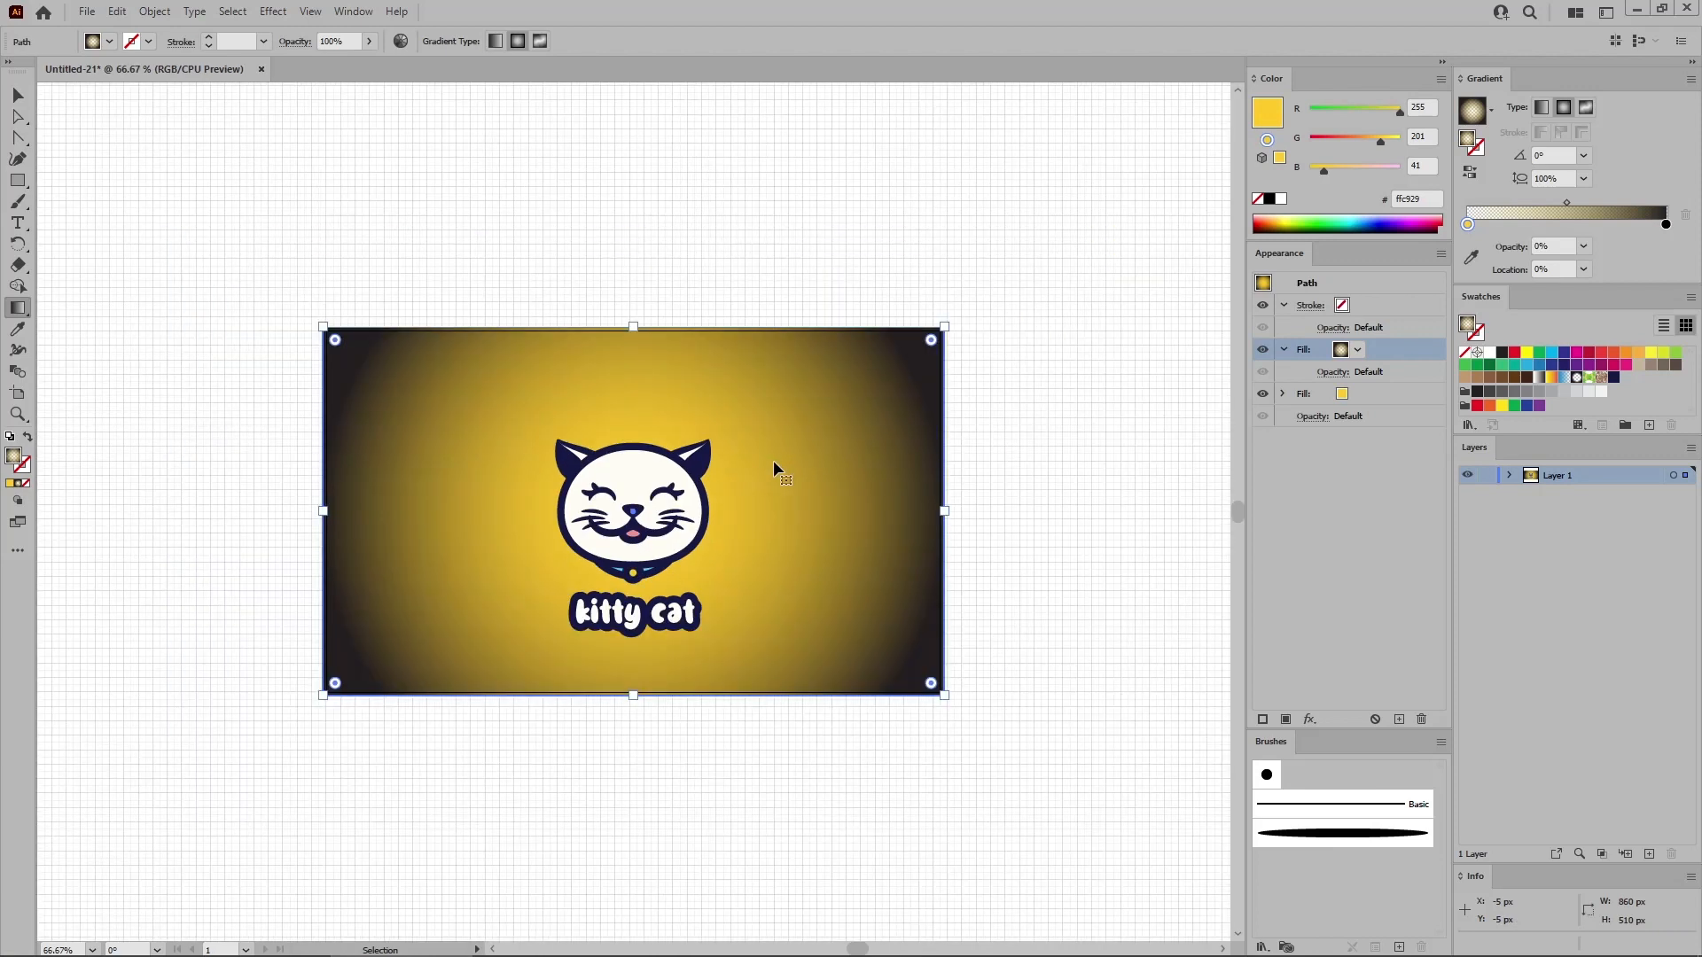
Flatten the gradient into an ellipse matching the rectangle's height, about 59% aspect ratio, and enlarge it to about 614 px radius.
key(g)
click(633, 512)
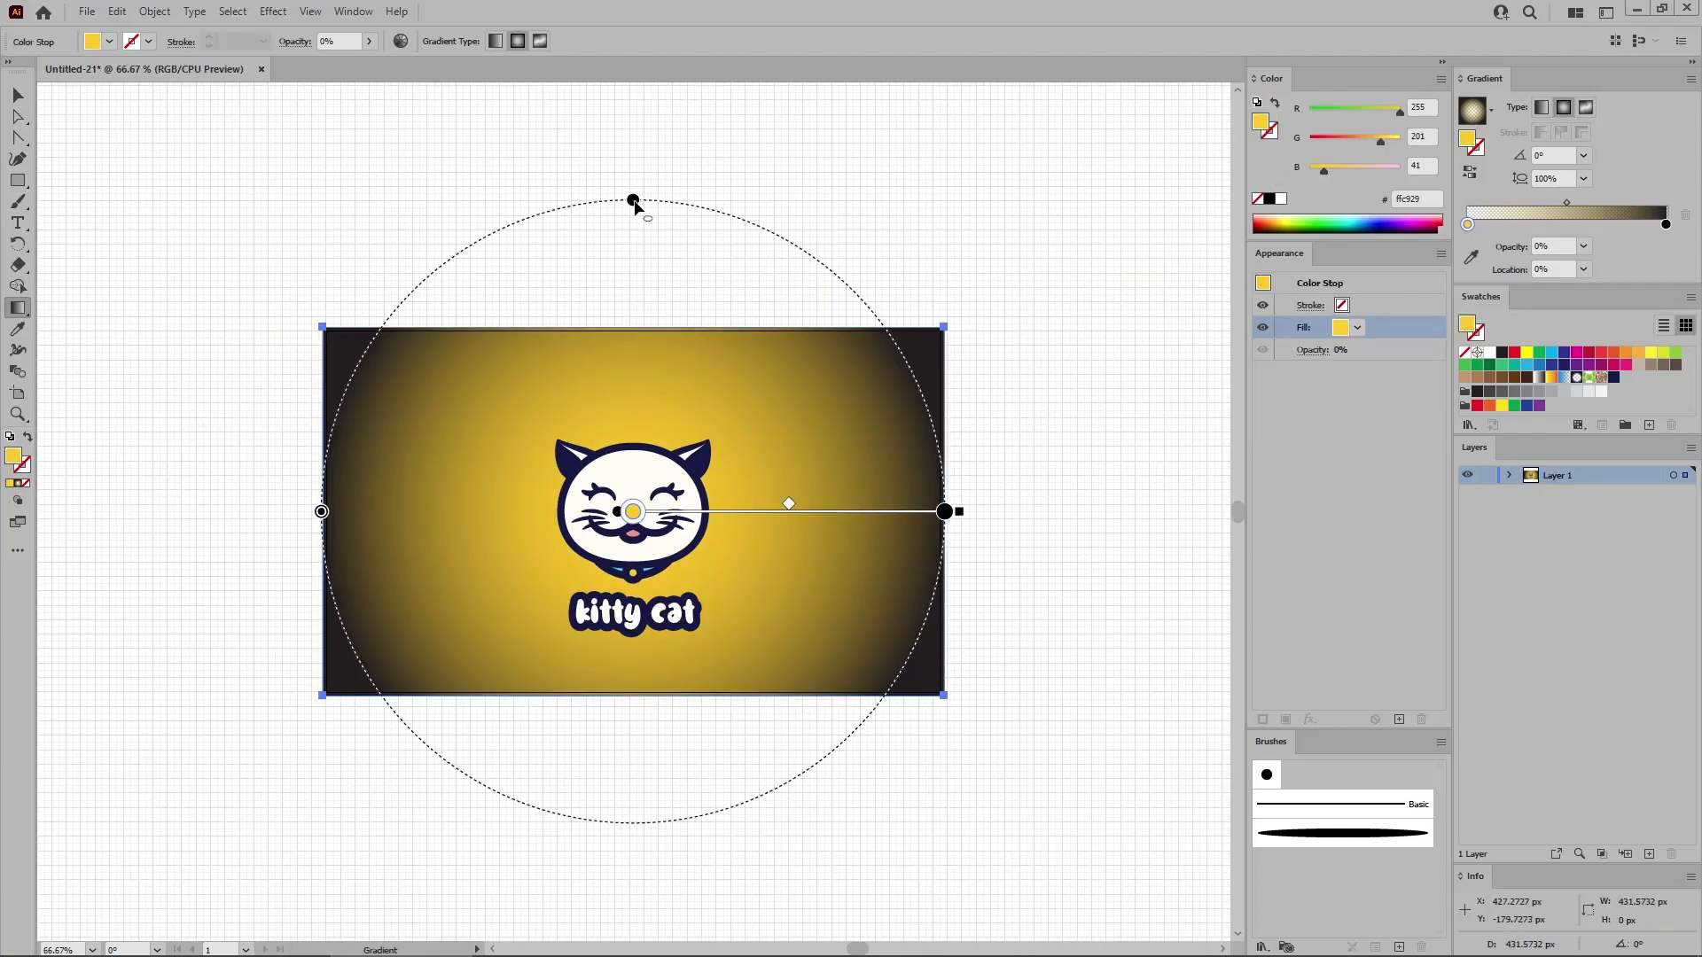
drag(633, 201, 633, 326)
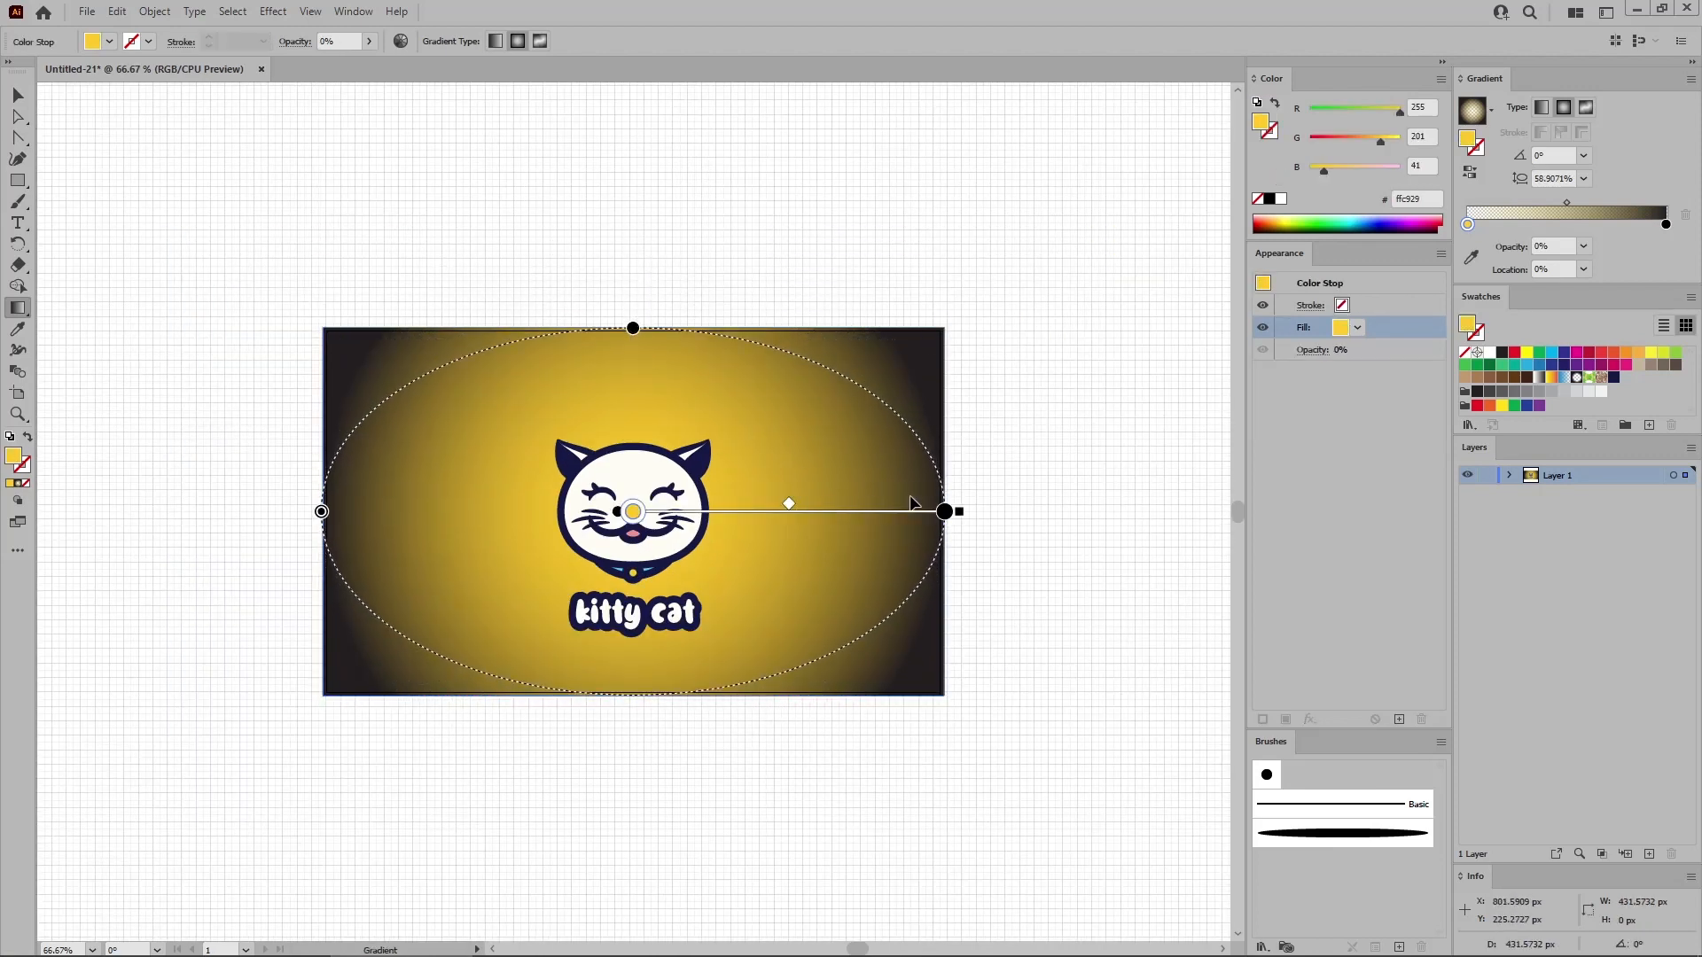
drag(959, 512, 1093, 516)
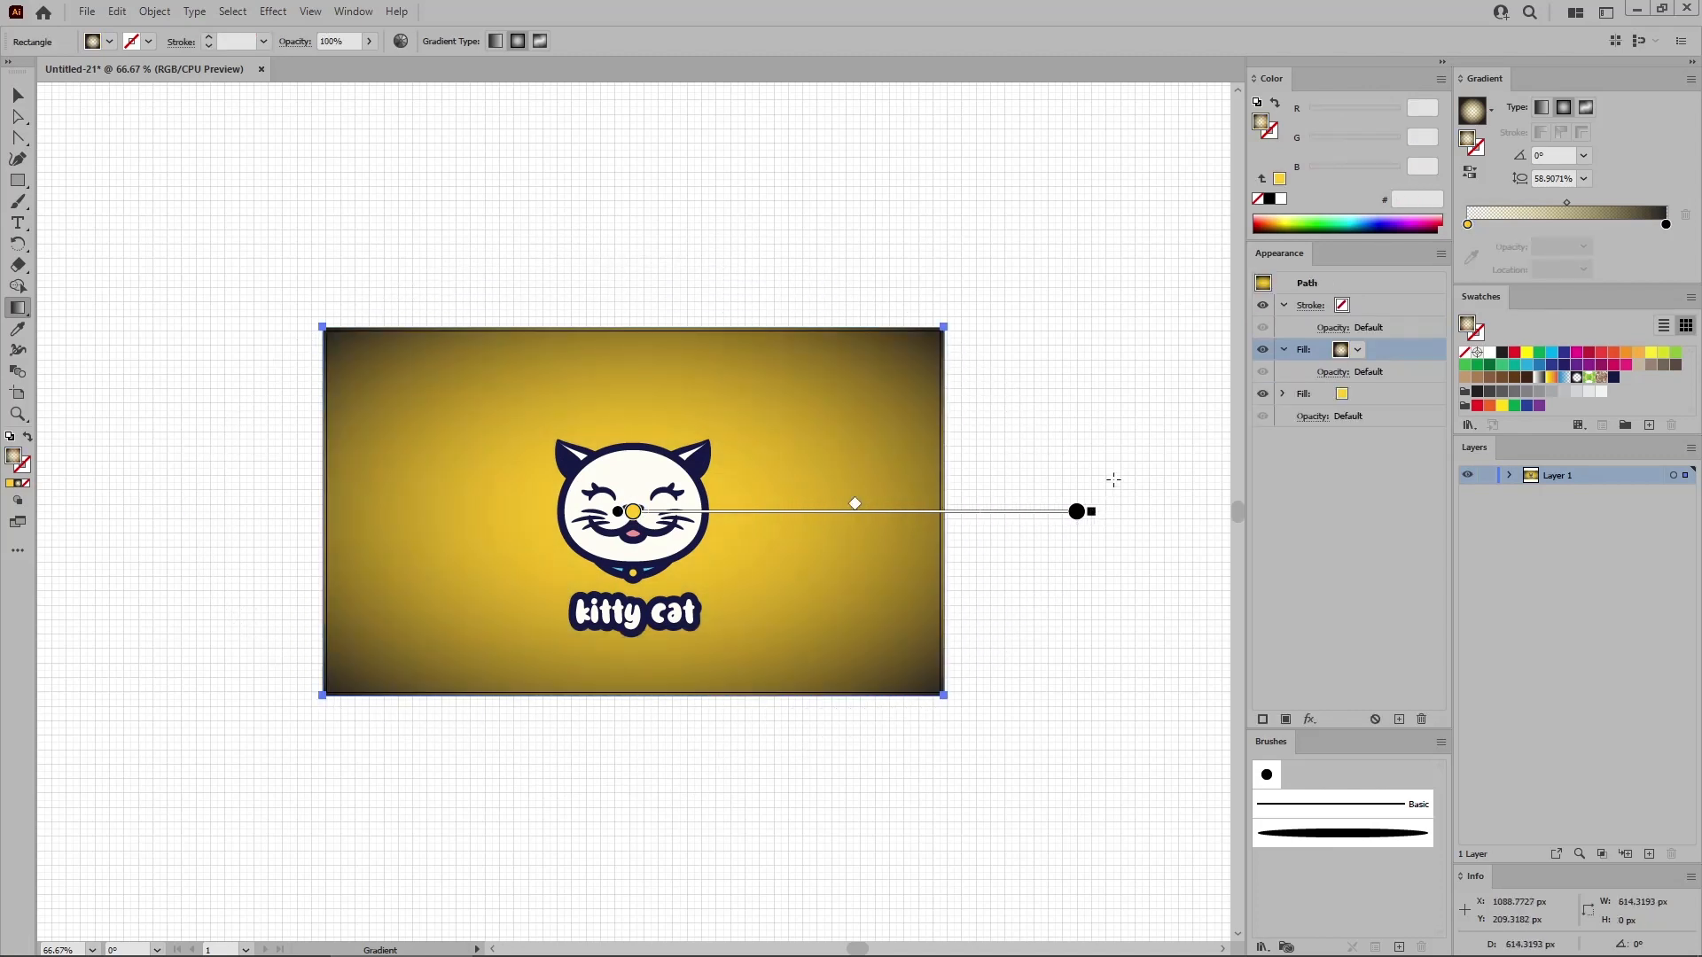
Set the gradient fill's blending mode to Soft Light and deselect the background rectangle.
click(1334, 375)
click(1211, 407)
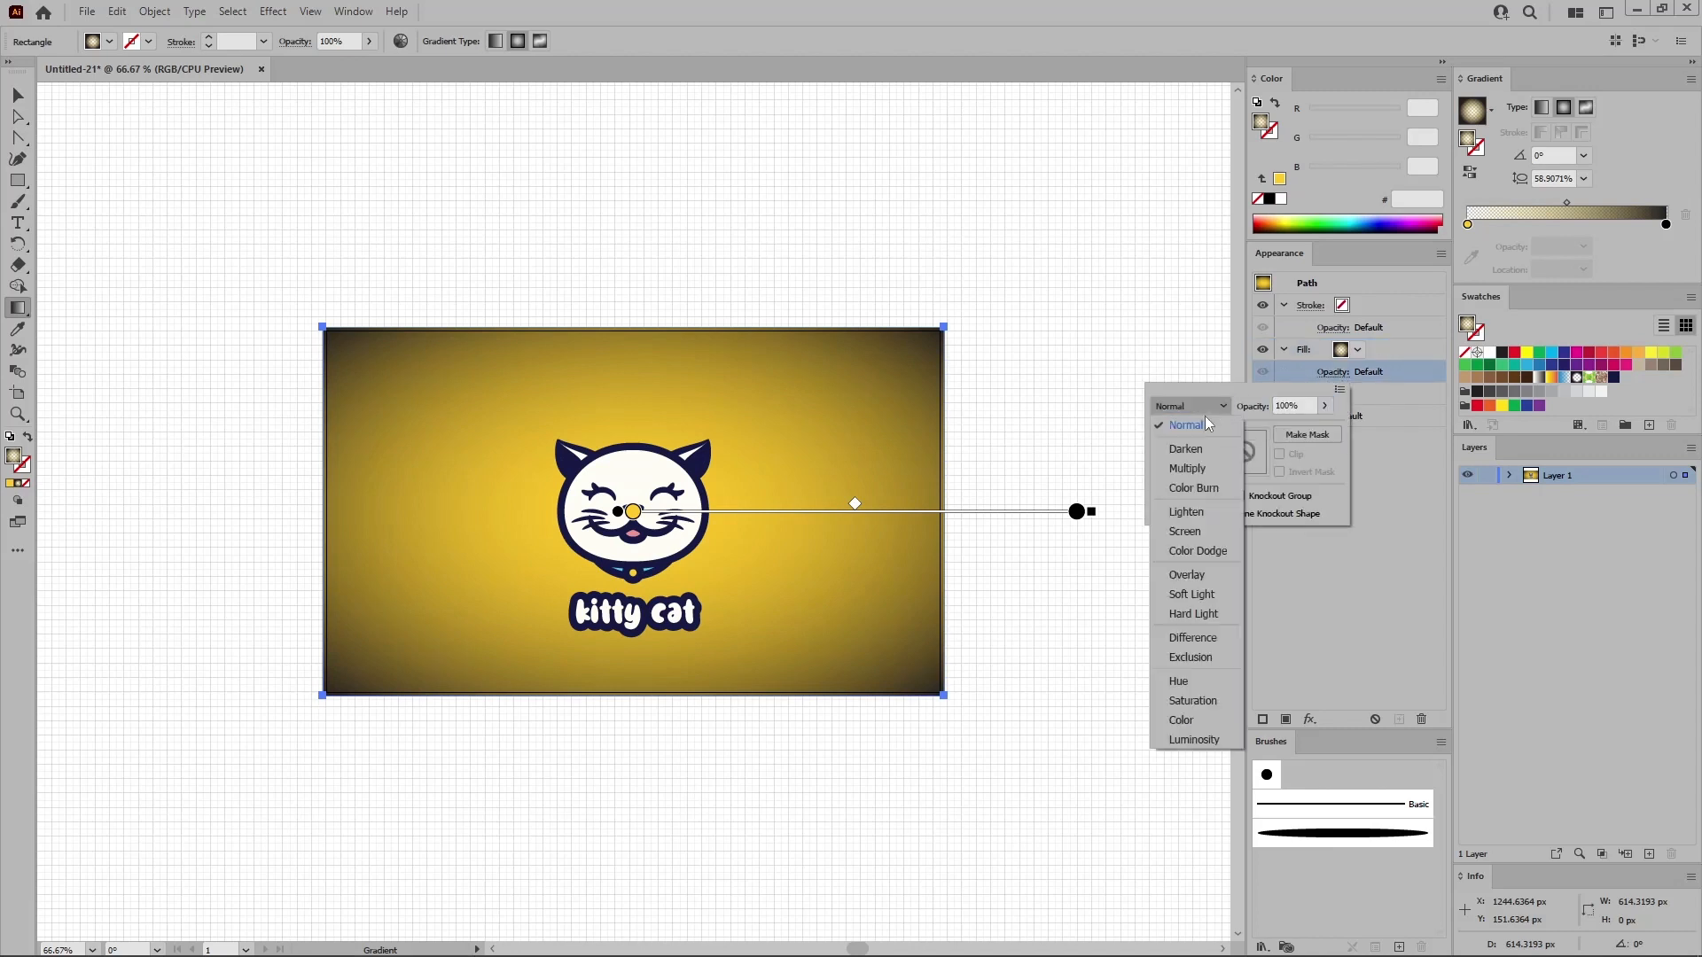
click(1187, 594)
click(1055, 365)
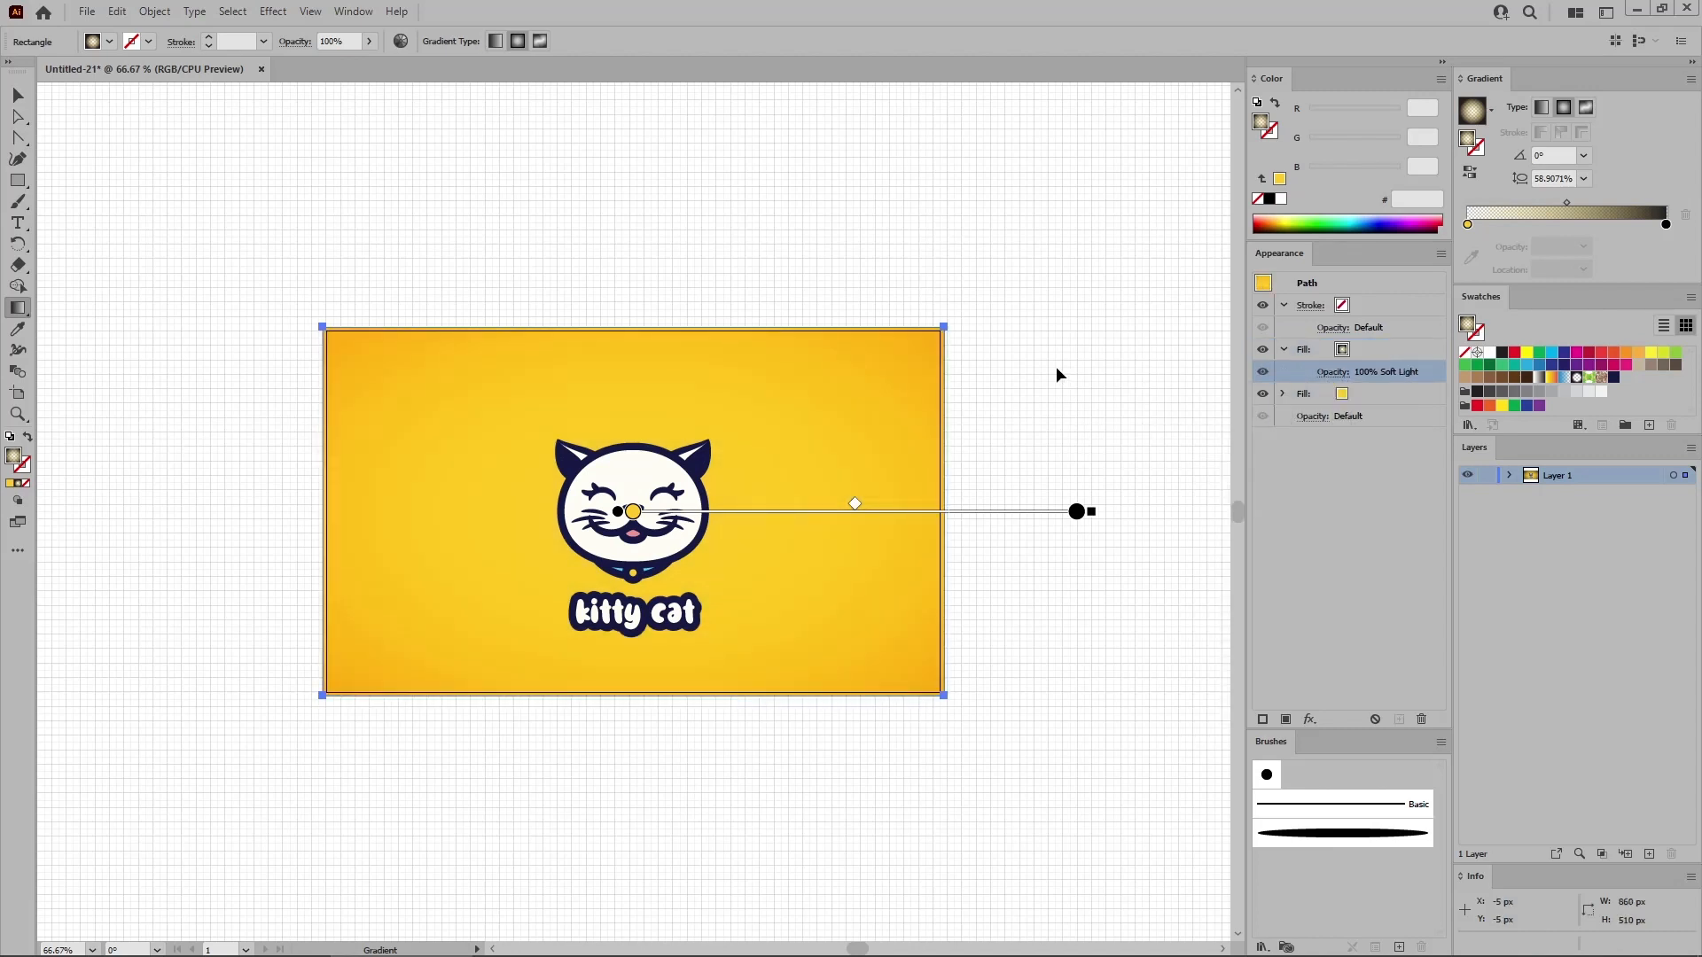
click(1056, 369)
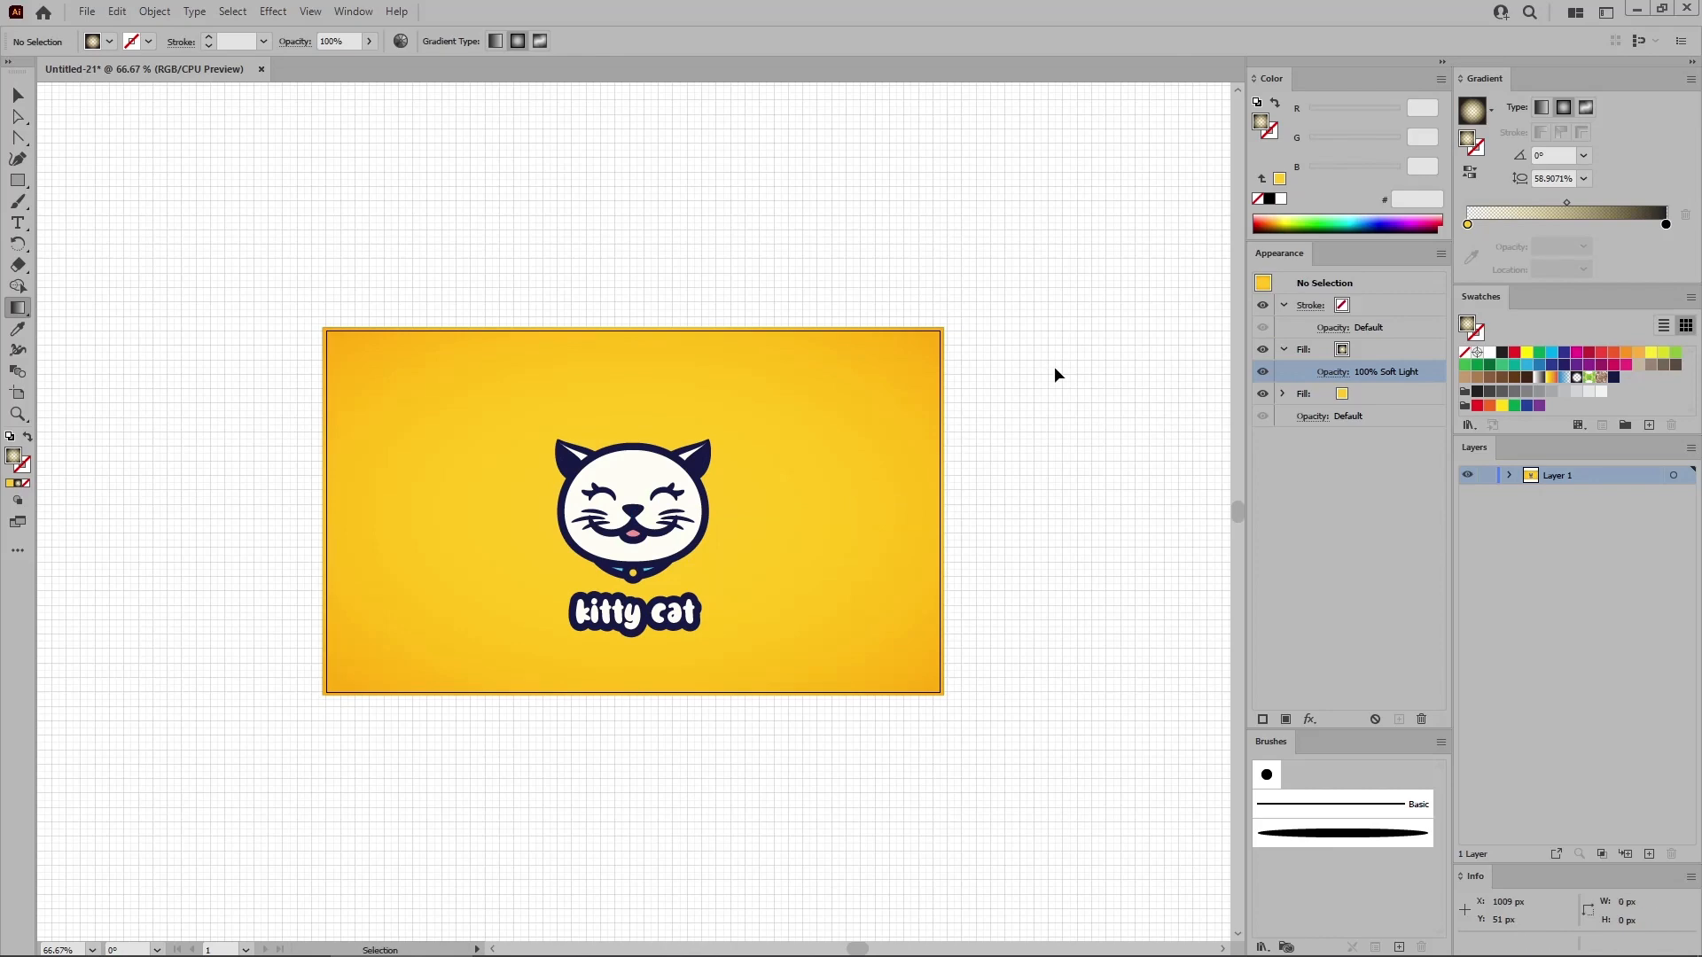
key(ctrl+1)
key(g)
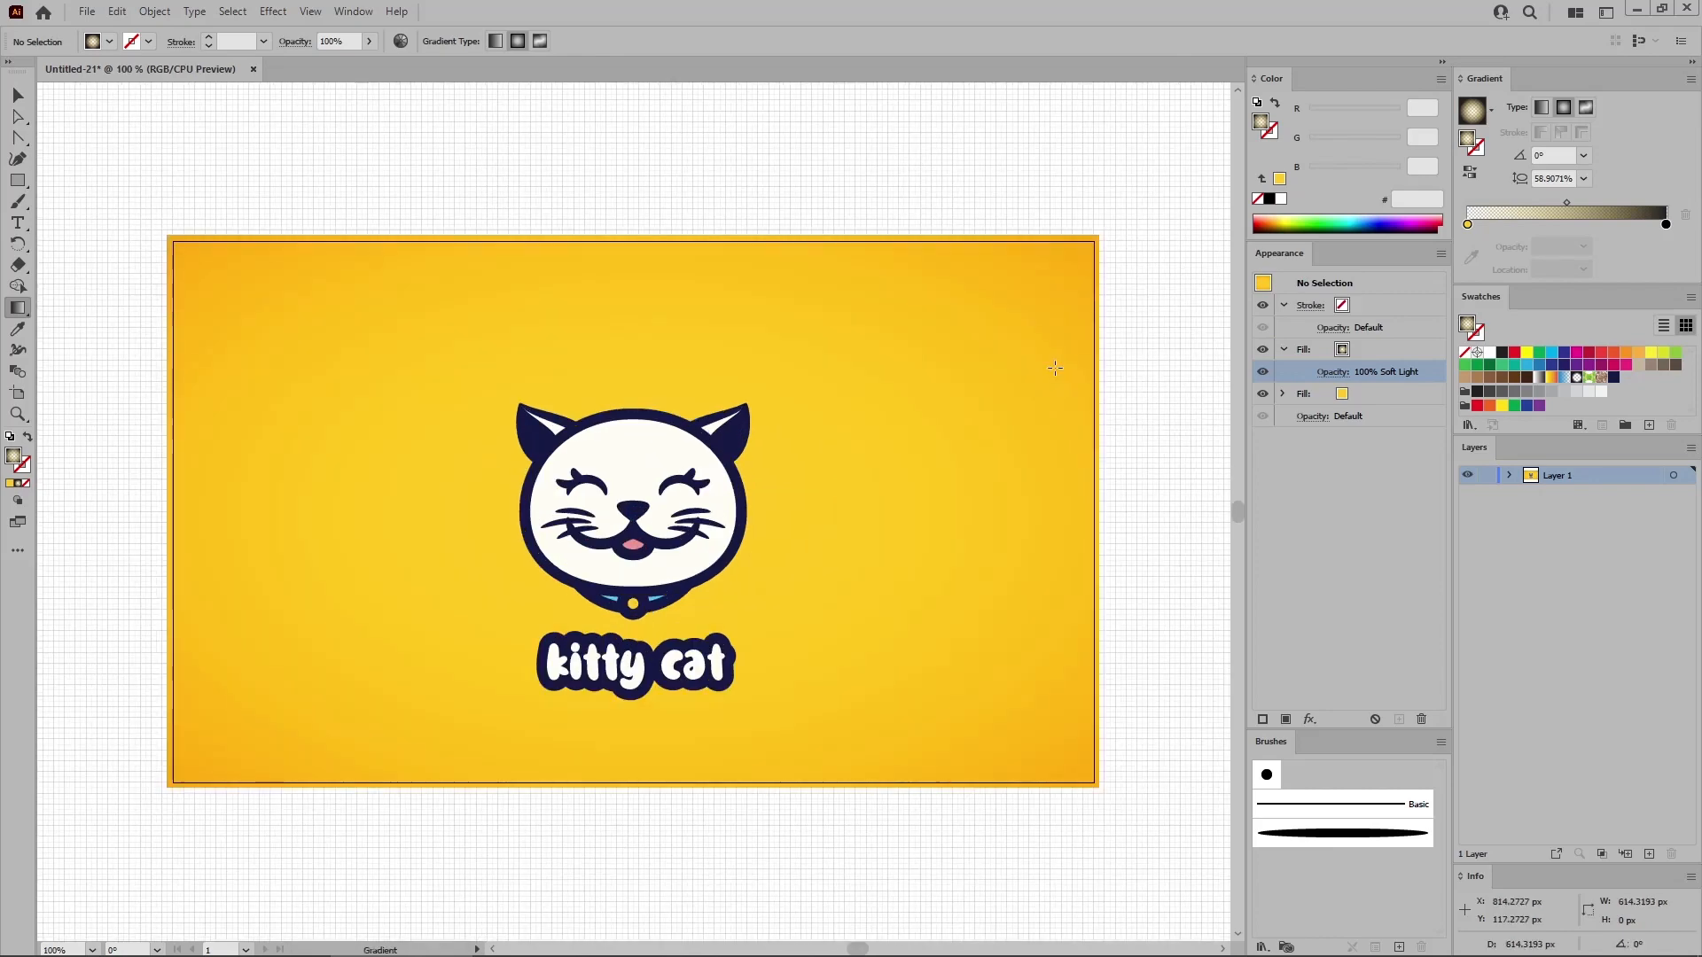